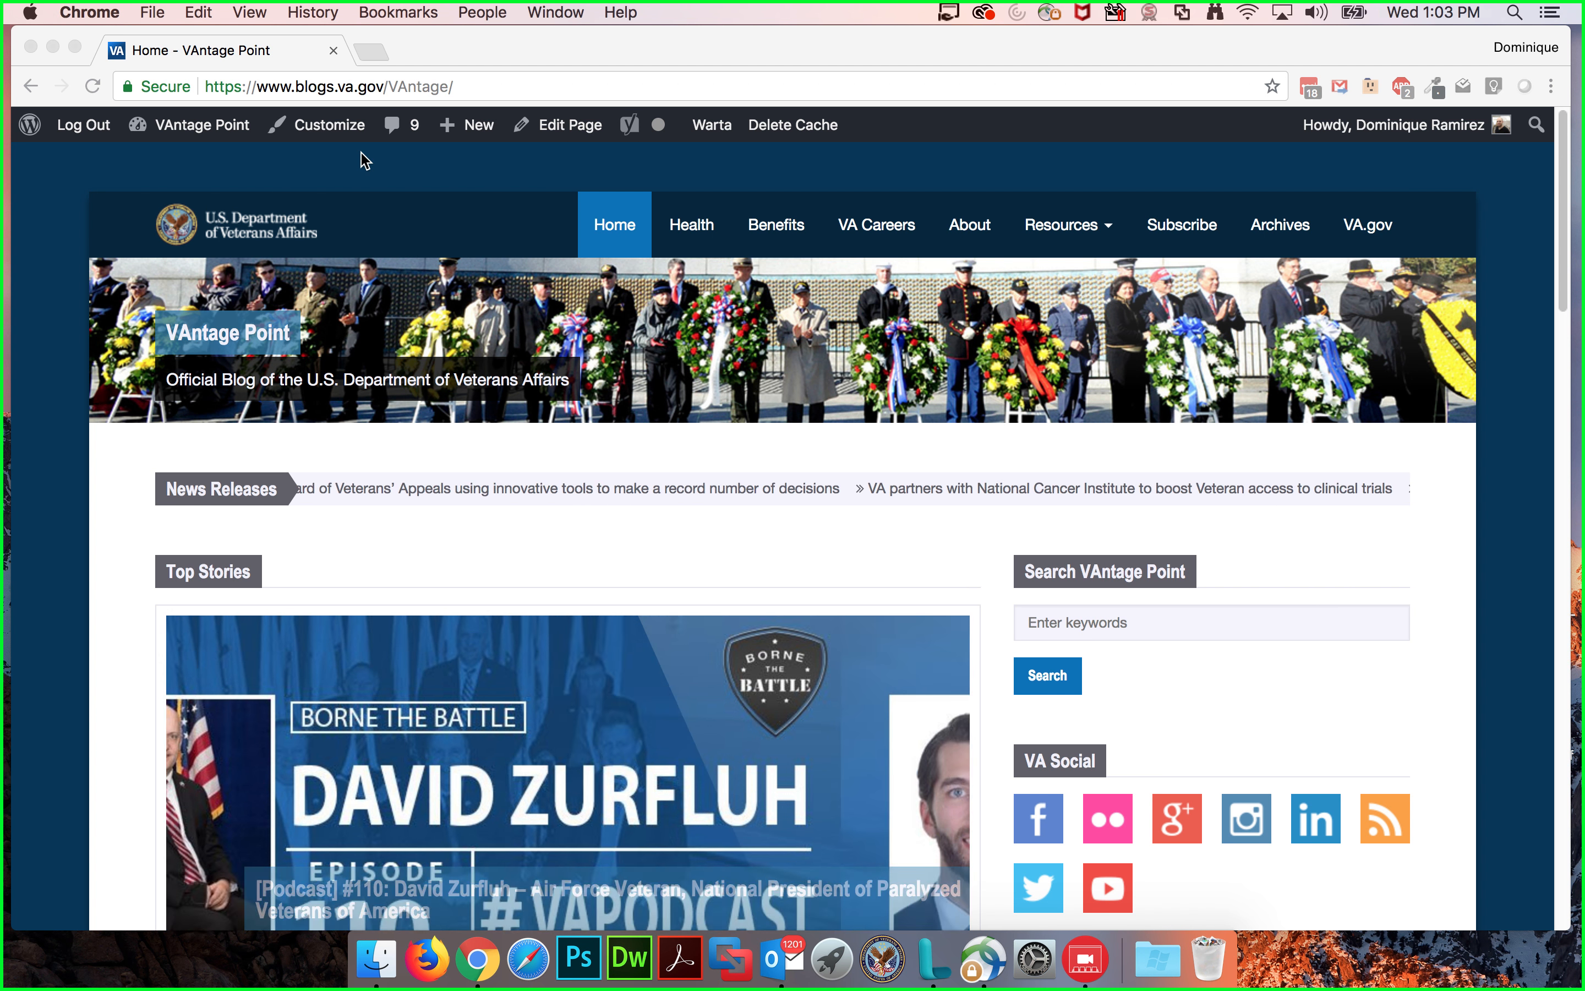
Step: Open the WordPress dashboard of the VAntage Point blog from the admin bar
{"action": "scroll", "coordinate": [359, 192], "scroll_direction": "down", "scroll_amount": 2}
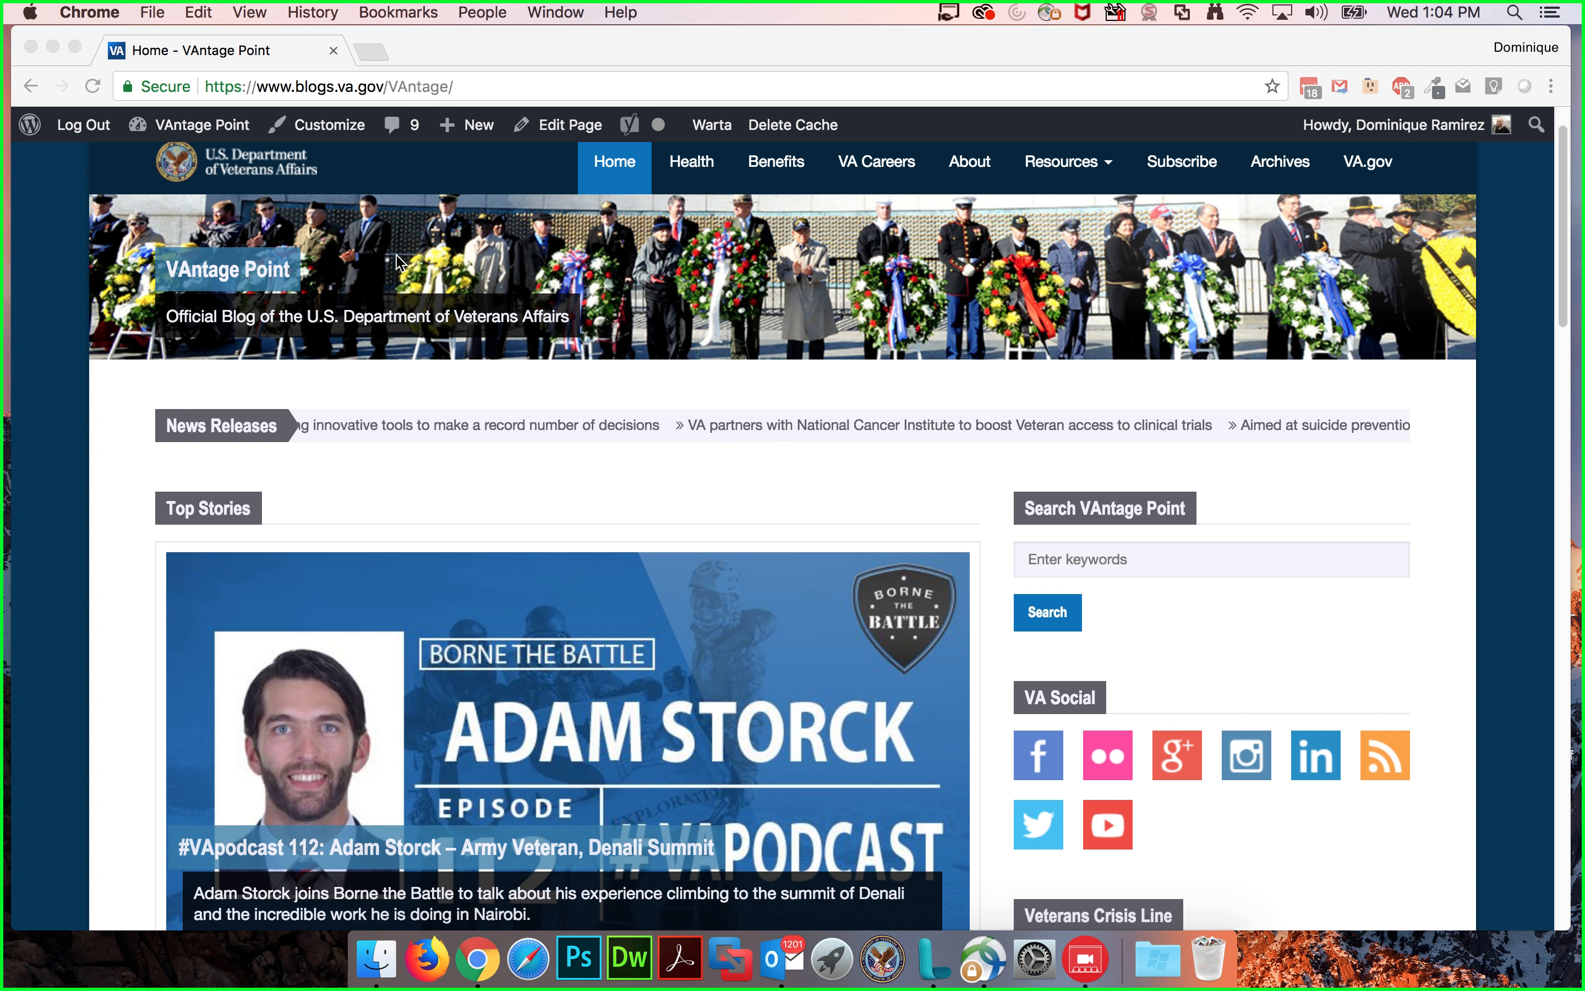
{"action": "scroll", "coordinate": [745, 536], "scroll_direction": "up", "scroll_amount": 2}
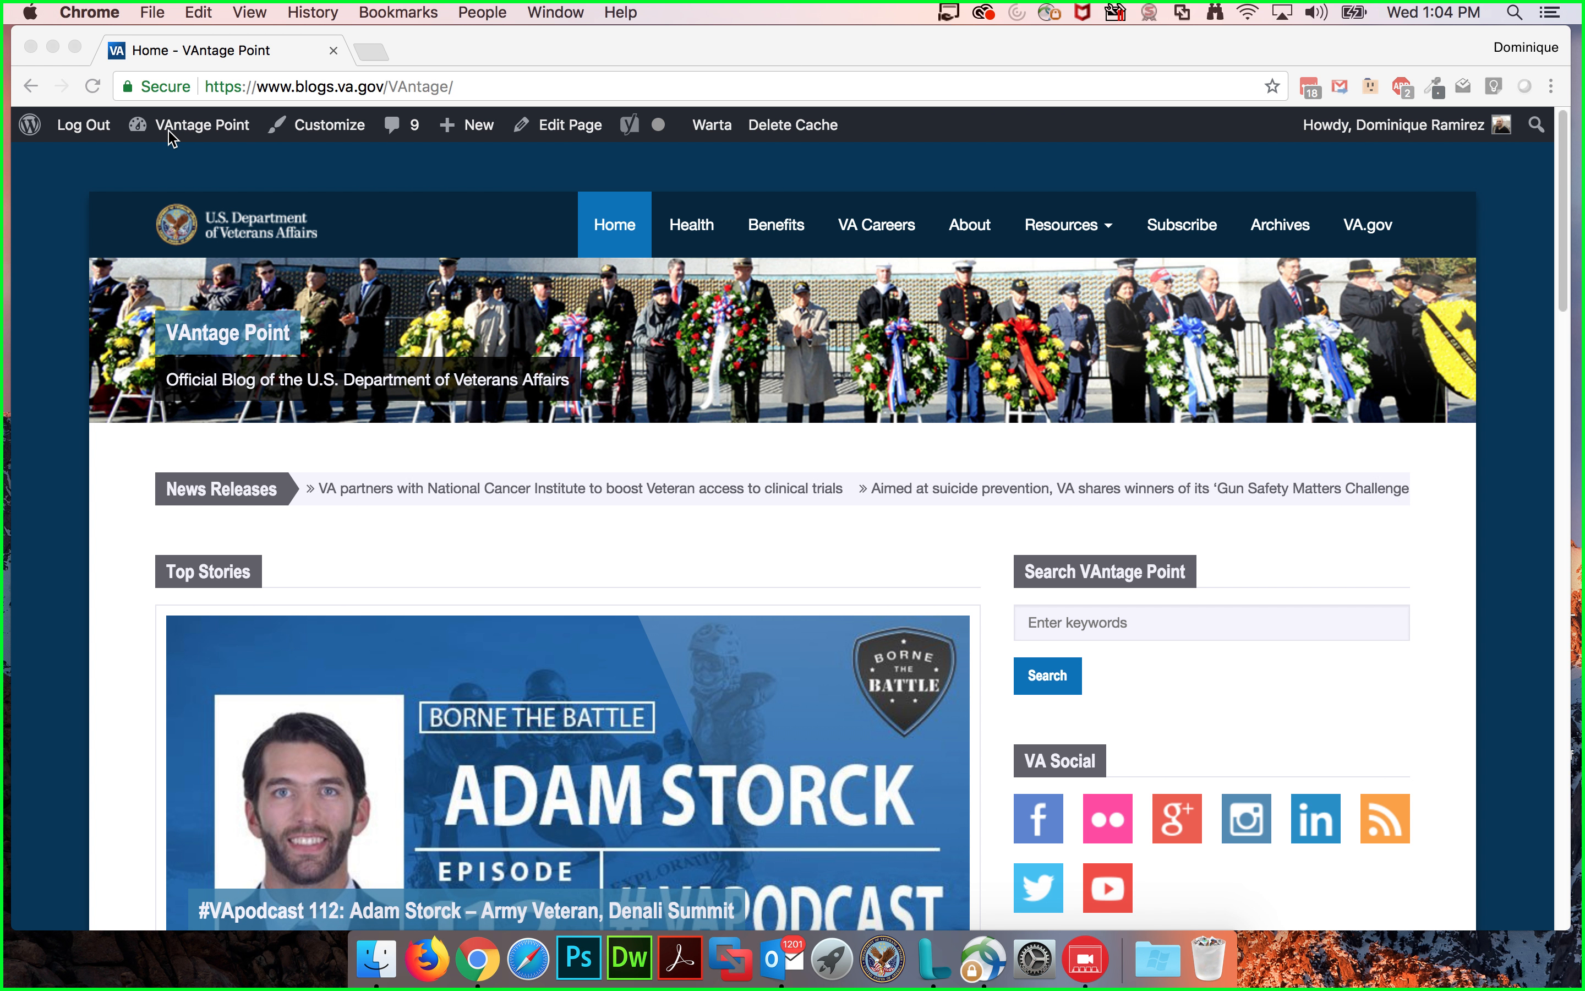
{"action": "left_click", "coordinate": [165, 161]}
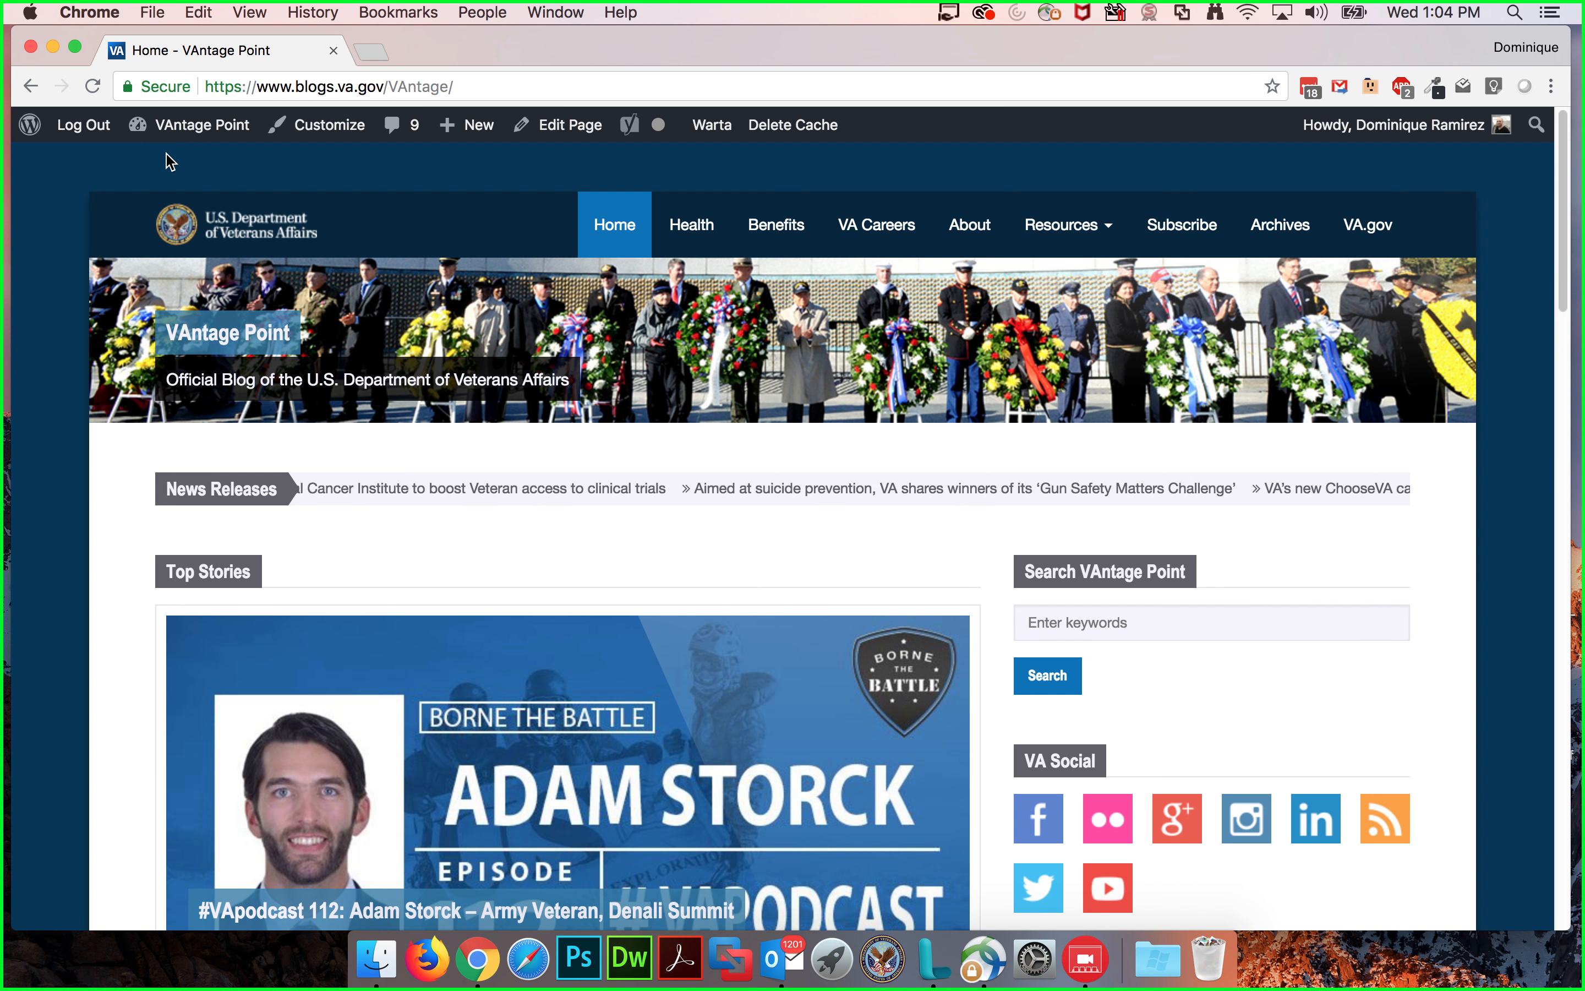
{"action": "mouse_move", "coordinate": [190, 138]}
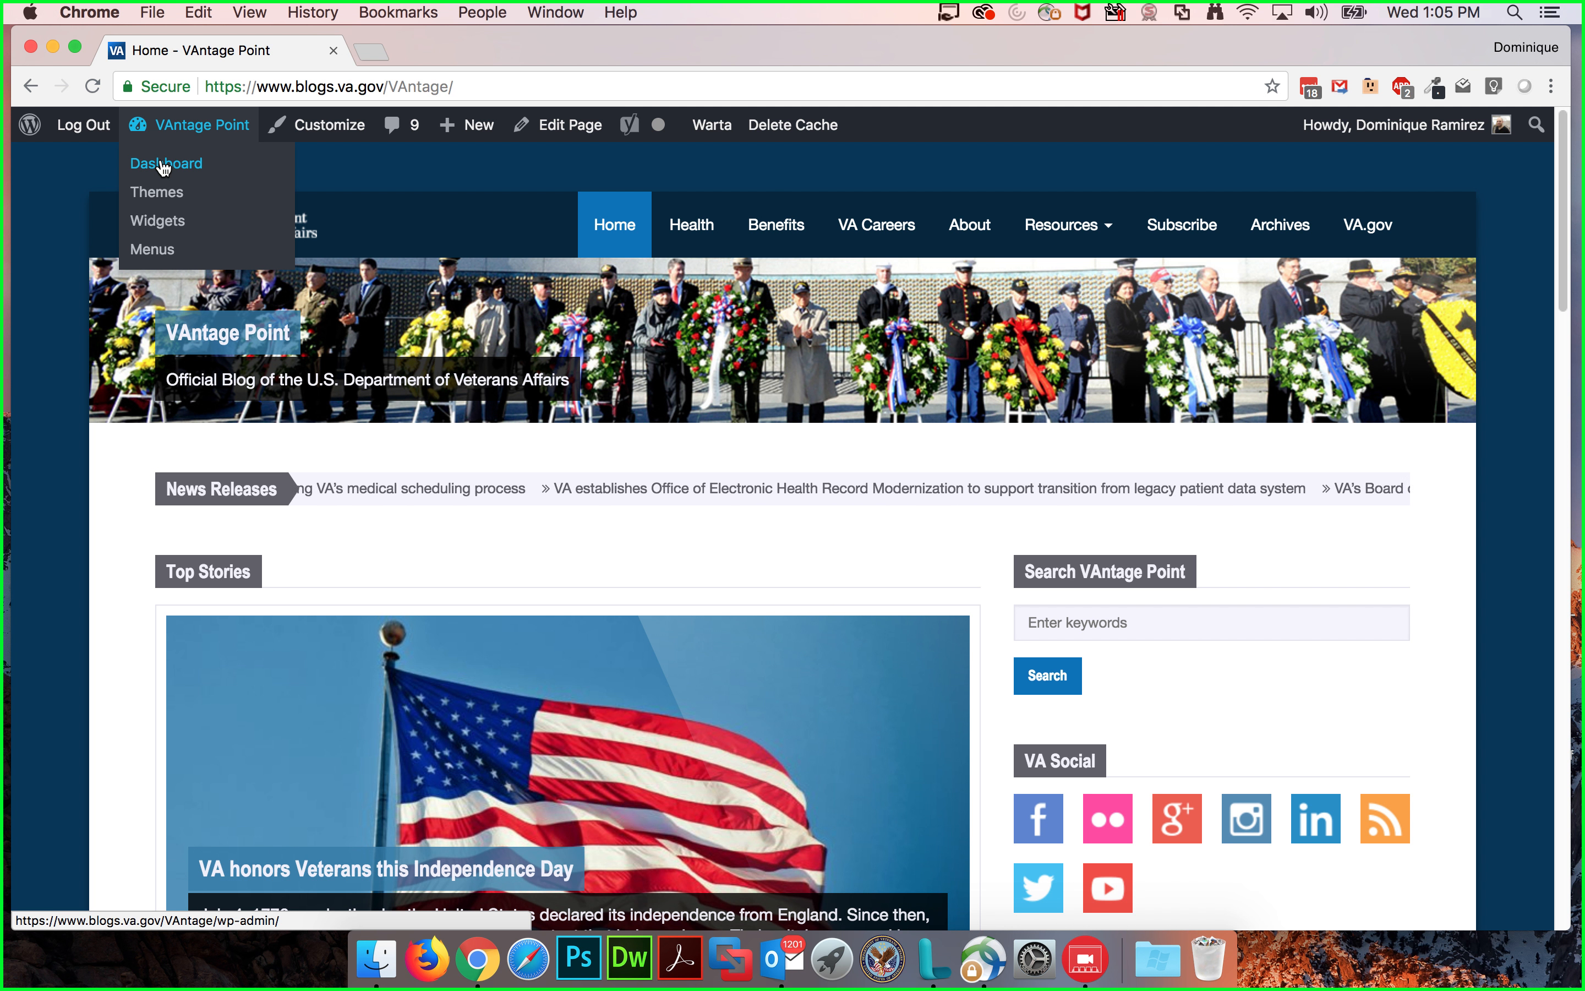
{"action": "left_click", "coordinate": [164, 166]}
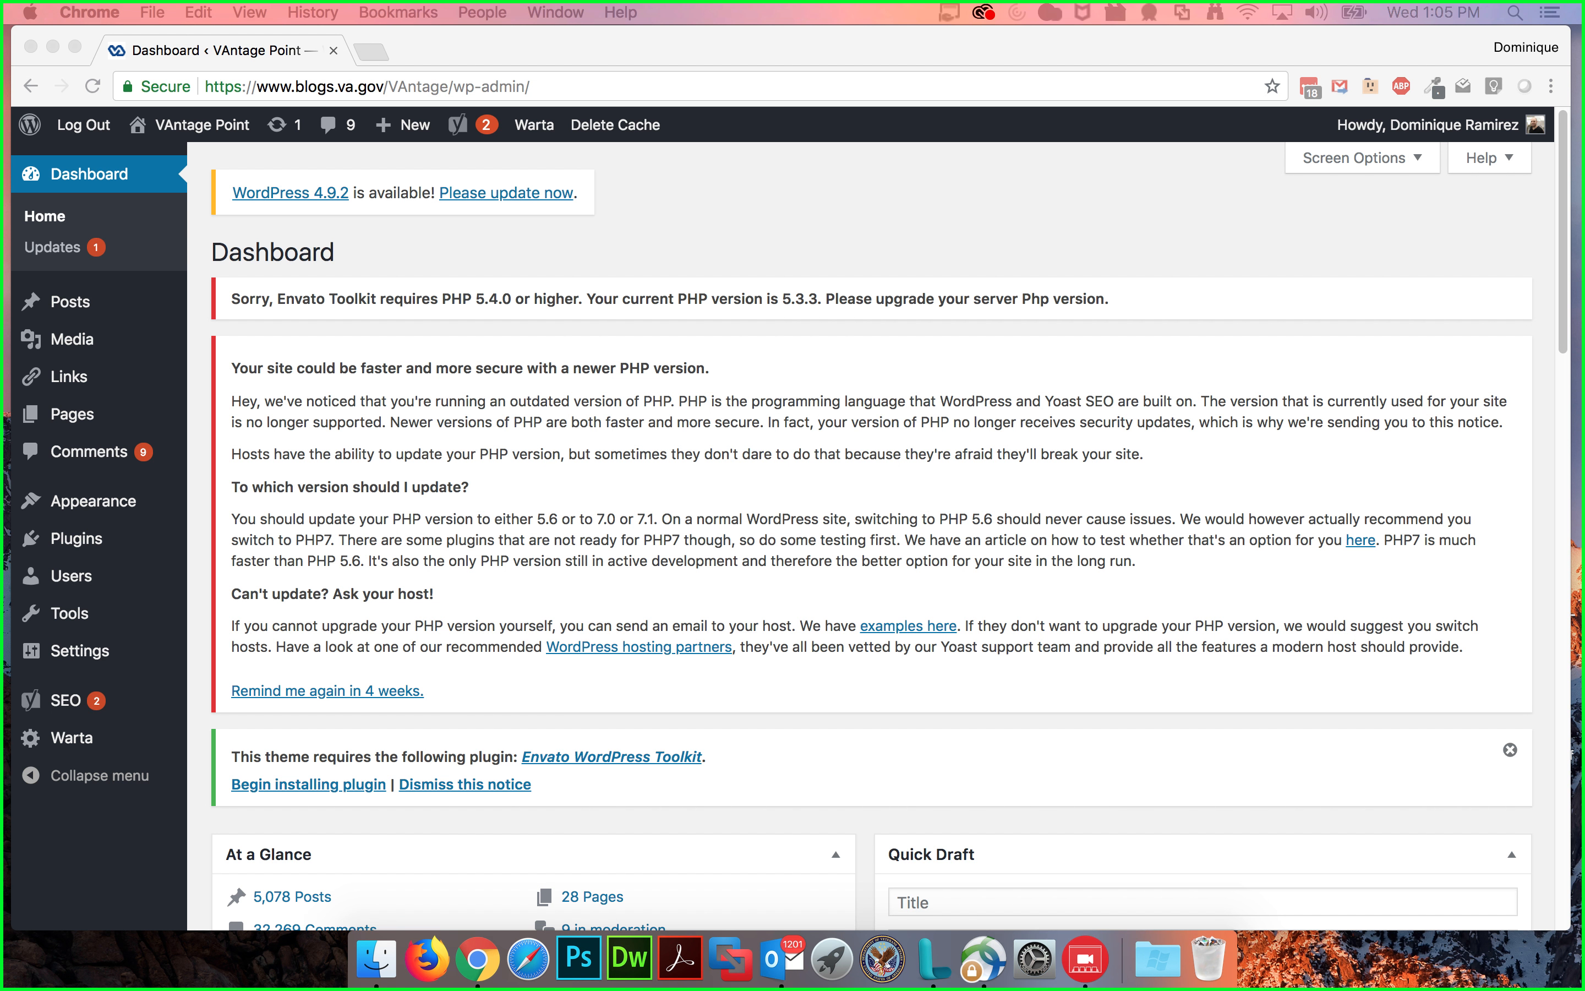
Step: Scroll through the dashboard's At a Glance, Activity and Recent Comments sections
{"action": "scroll", "coordinate": [781, 218], "scroll_direction": "down", "scroll_amount": 10}
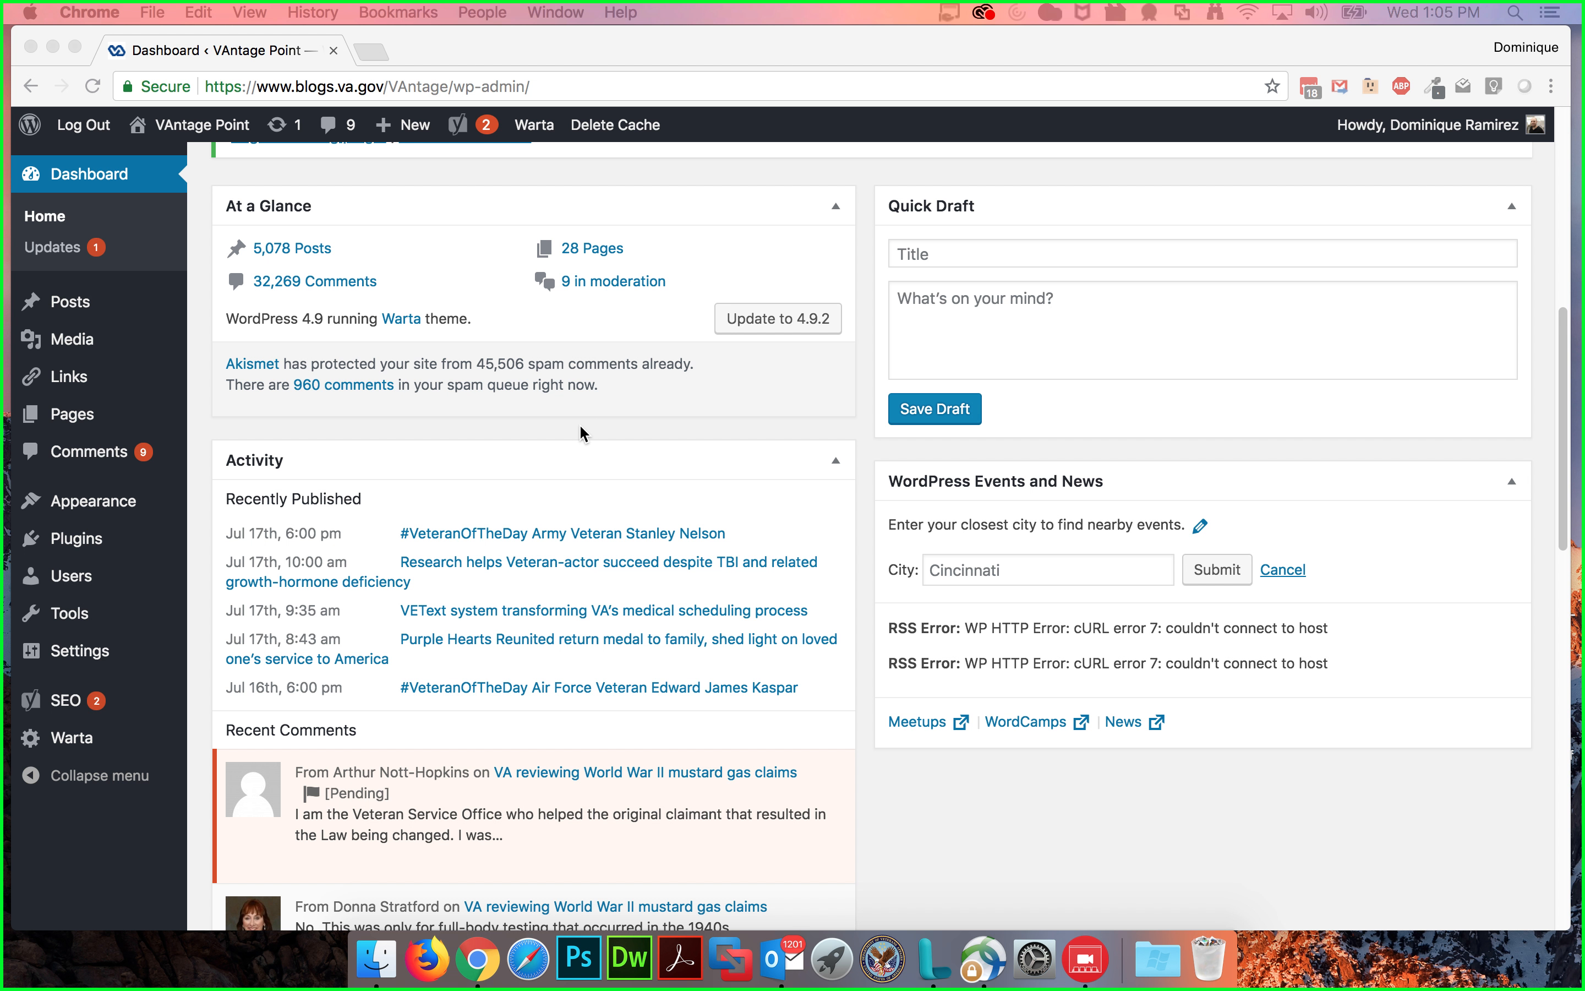
{"action": "scroll", "coordinate": [579, 430], "scroll_direction": "down", "scroll_amount": 5}
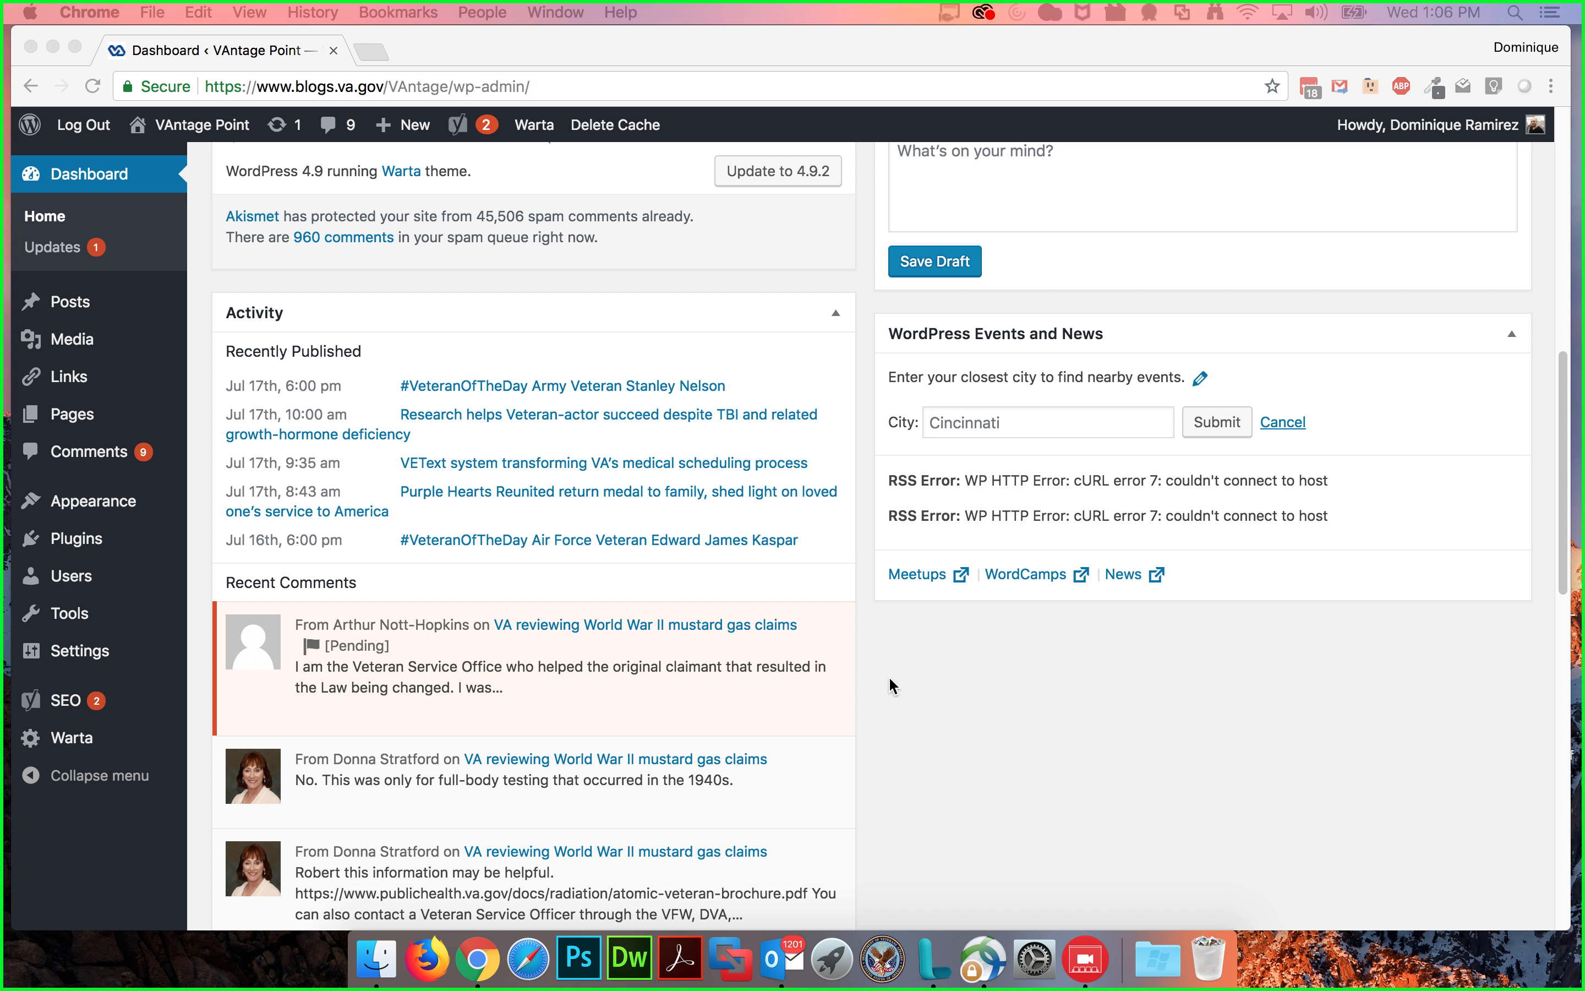
{"action": "left_click", "coordinate": [975, 725]}
{"action": "scroll", "coordinate": [970, 721], "scroll_direction": "down", "scroll_amount": 5}
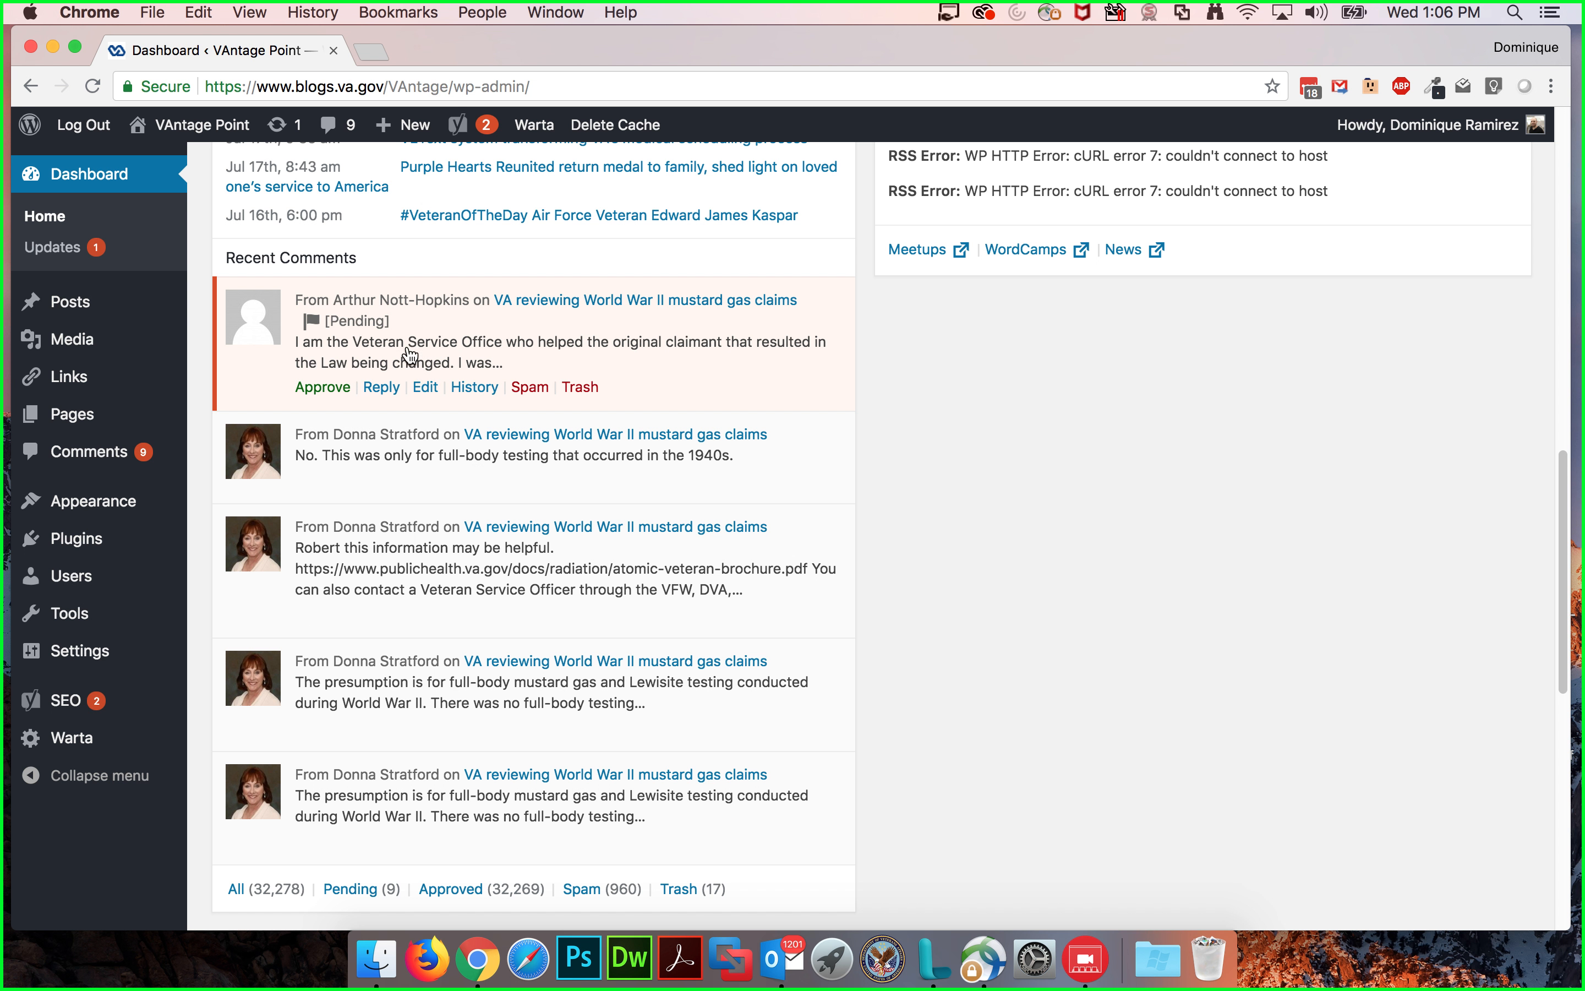
{"action": "scroll", "coordinate": [1030, 526], "scroll_direction": "up", "scroll_amount": 10}
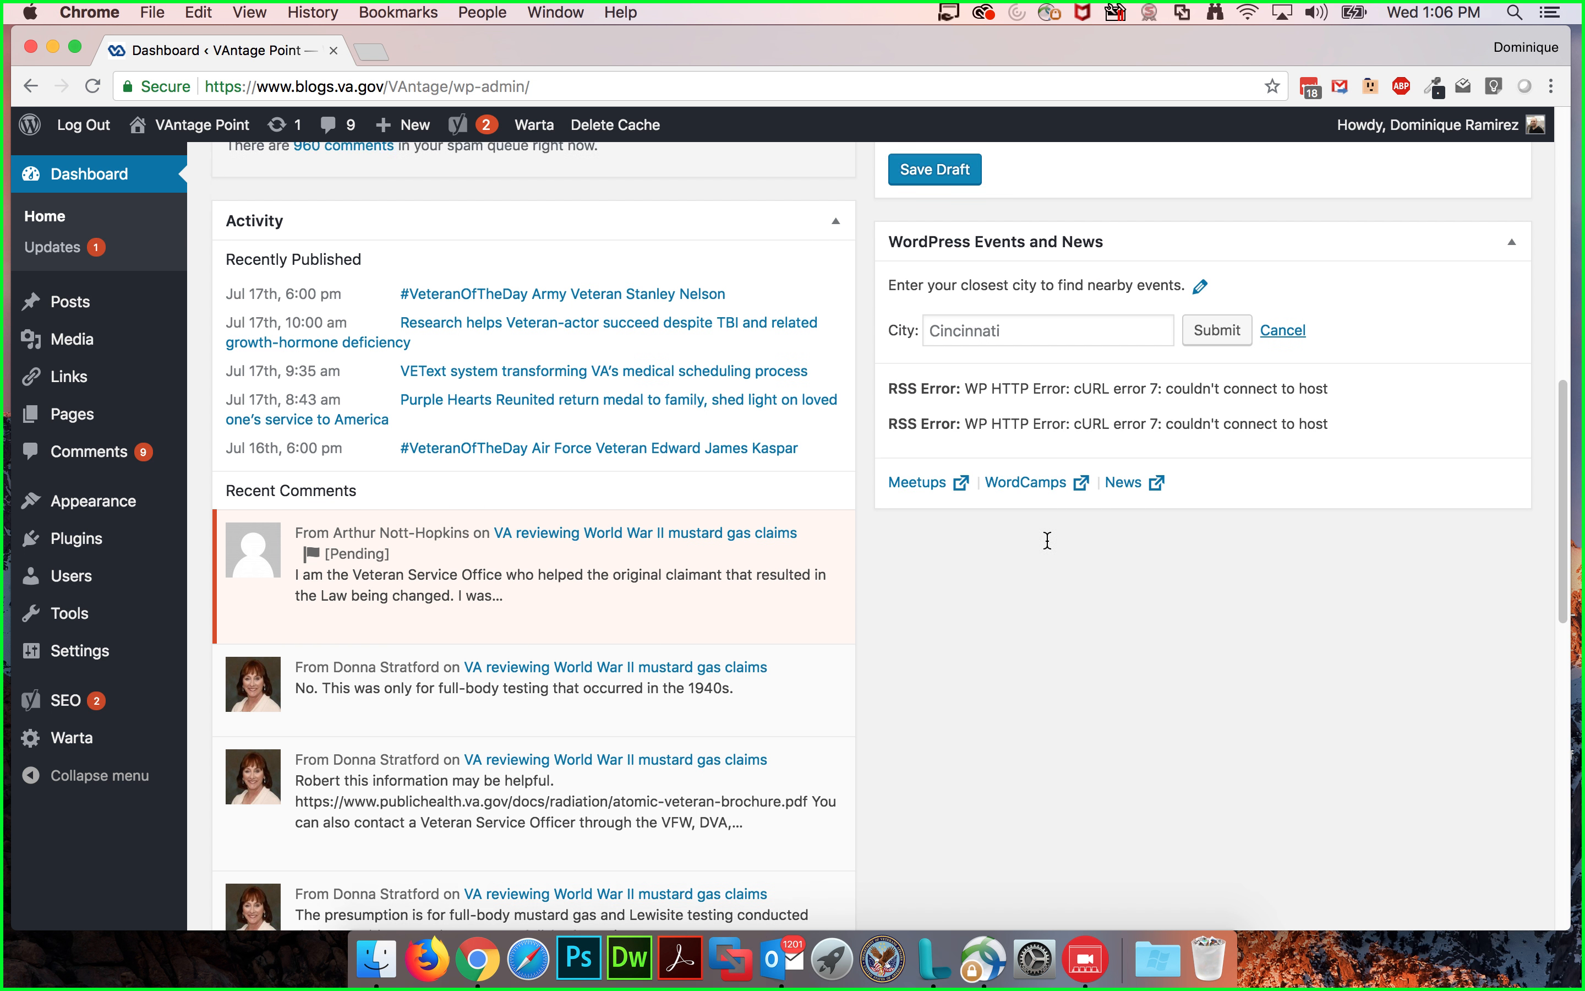
{"action": "scroll", "coordinate": [837, 498], "scroll_direction": "down", "scroll_amount": 2}
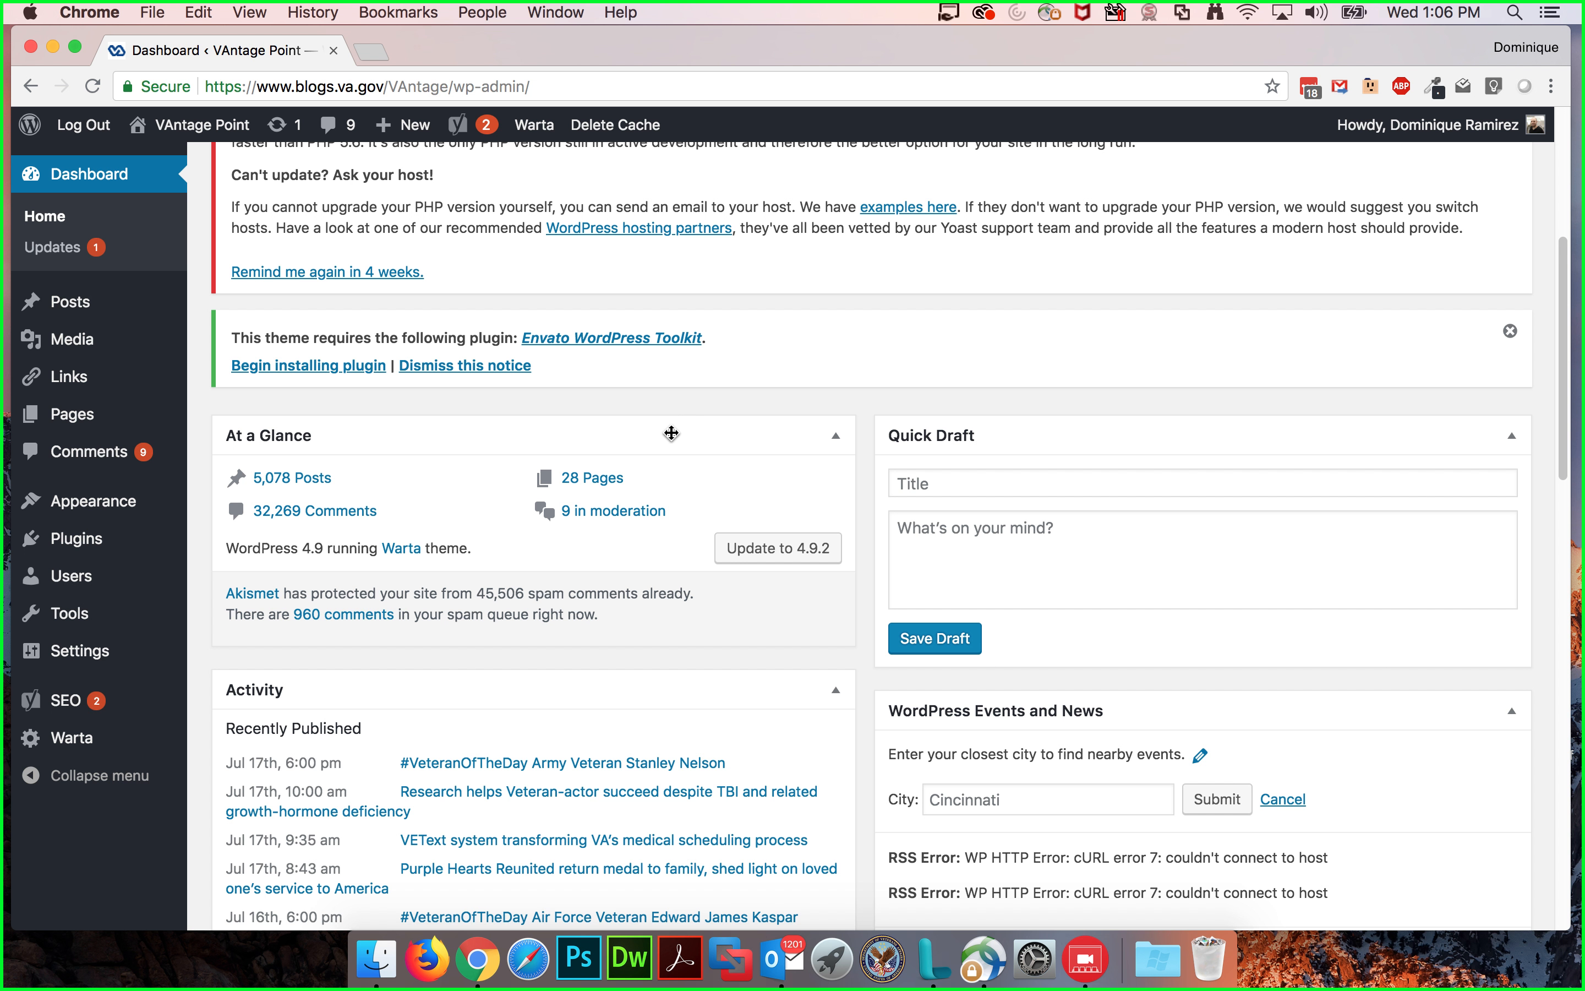
{"action": "scroll", "coordinate": [645, 426], "scroll_direction": "down", "scroll_amount": 1}
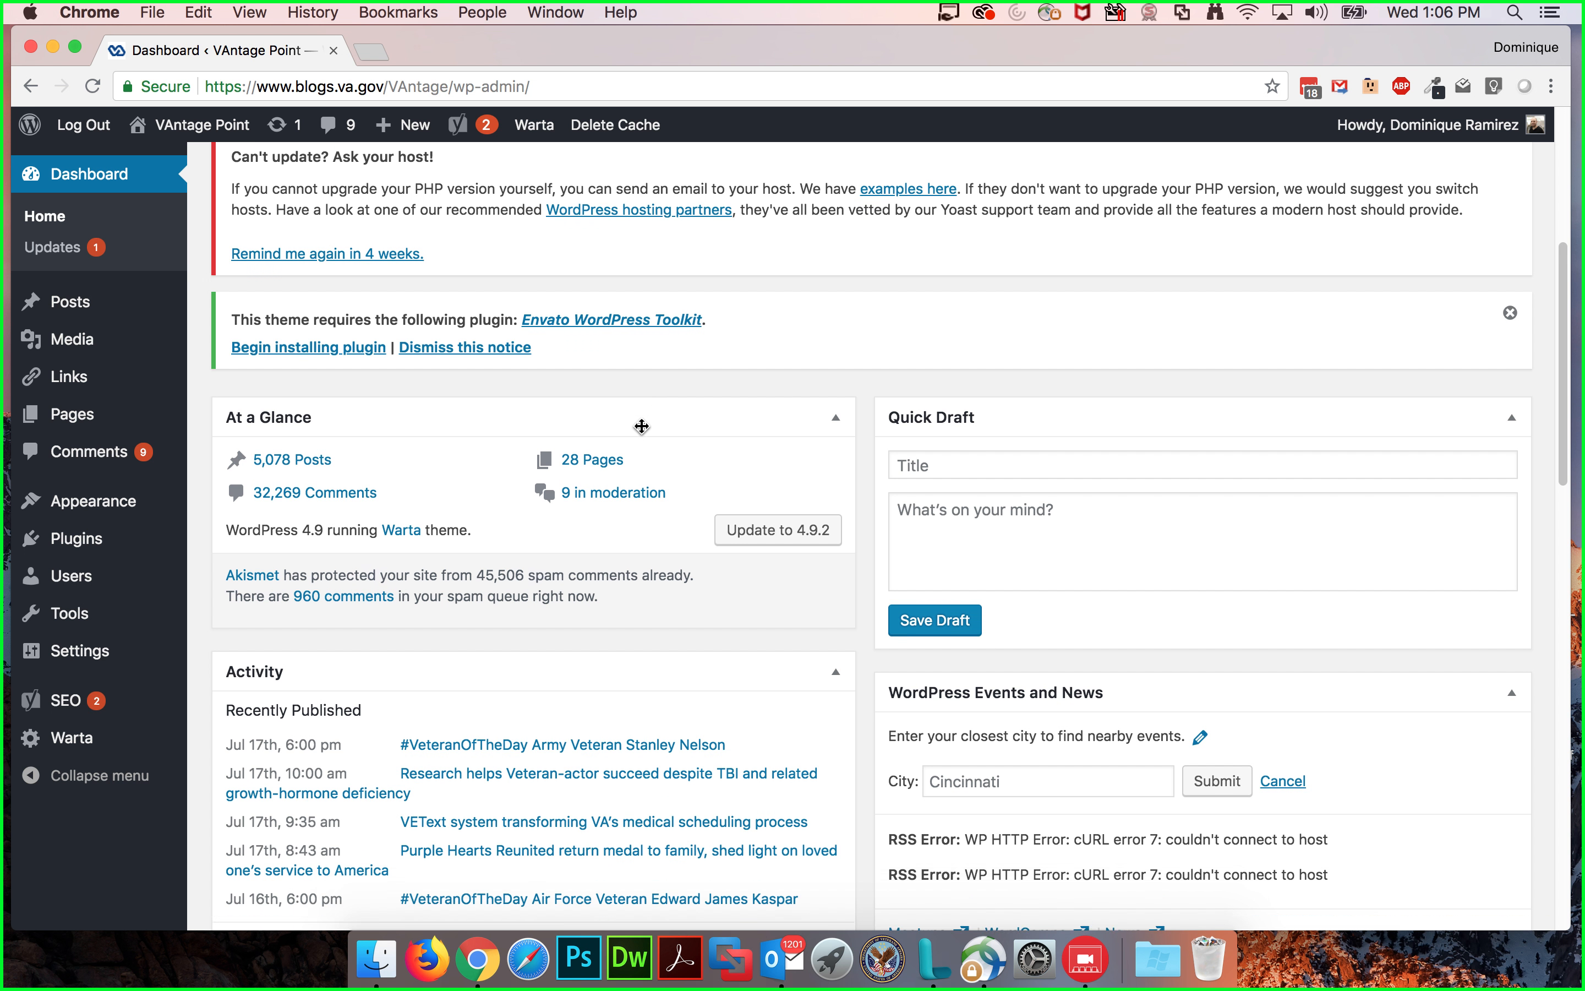
{"action": "scroll", "coordinate": [644, 429], "scroll_direction": "down", "scroll_amount": 1}
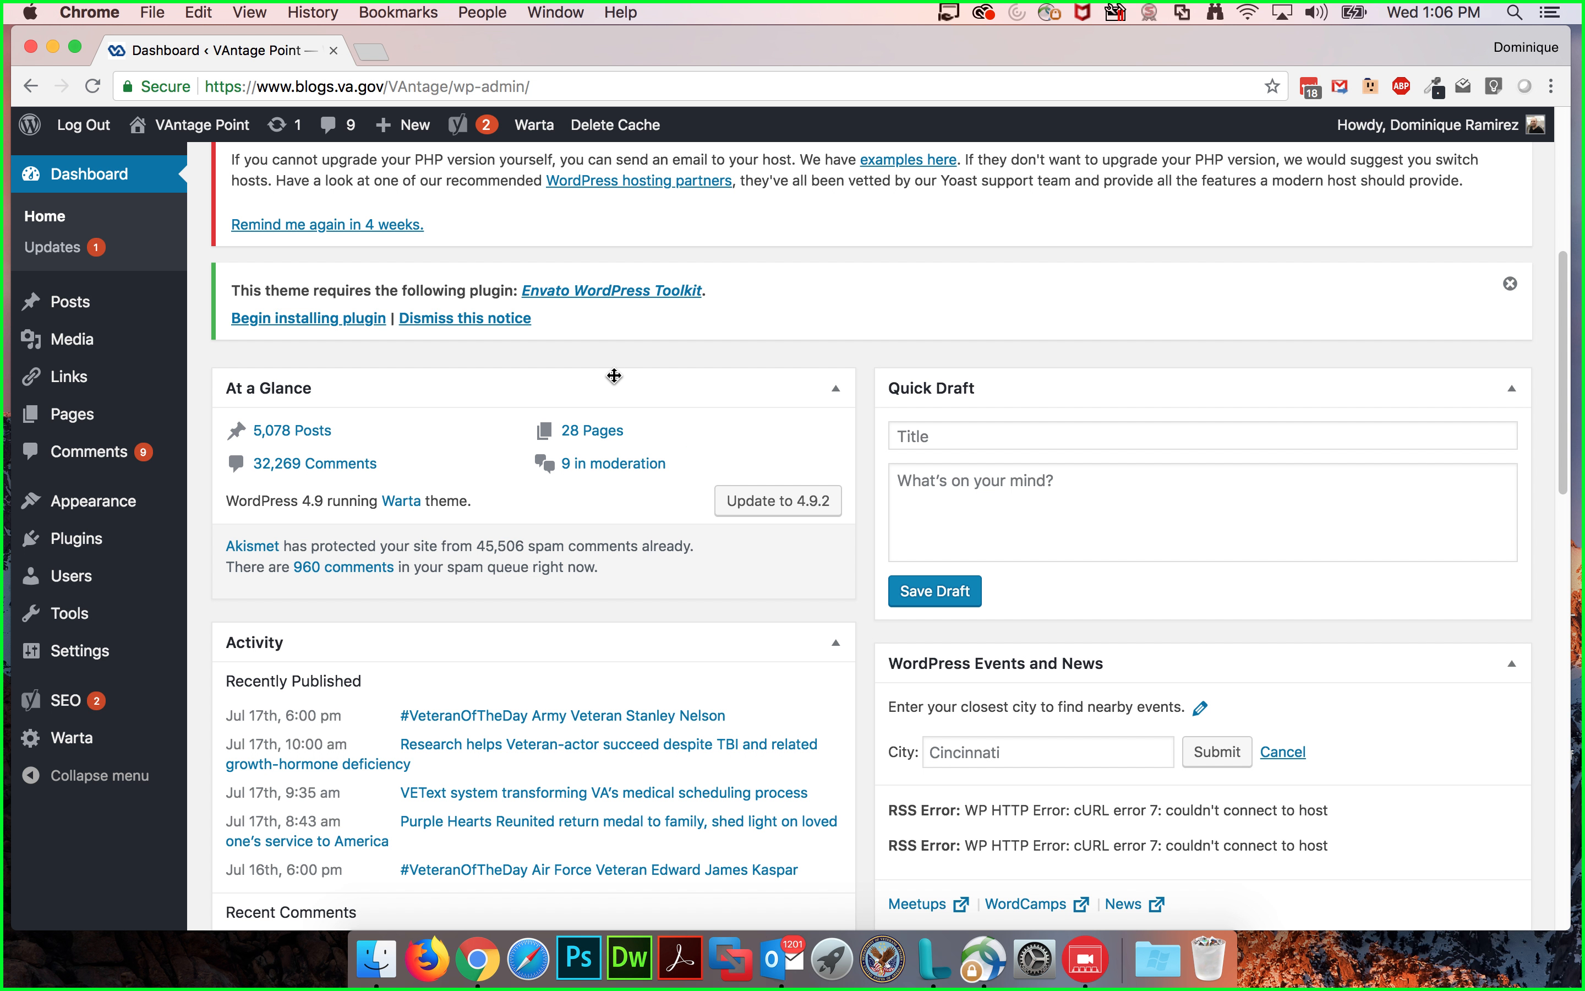
{"action": "scroll", "coordinate": [614, 380], "scroll_direction": "down", "scroll_amount": 6}
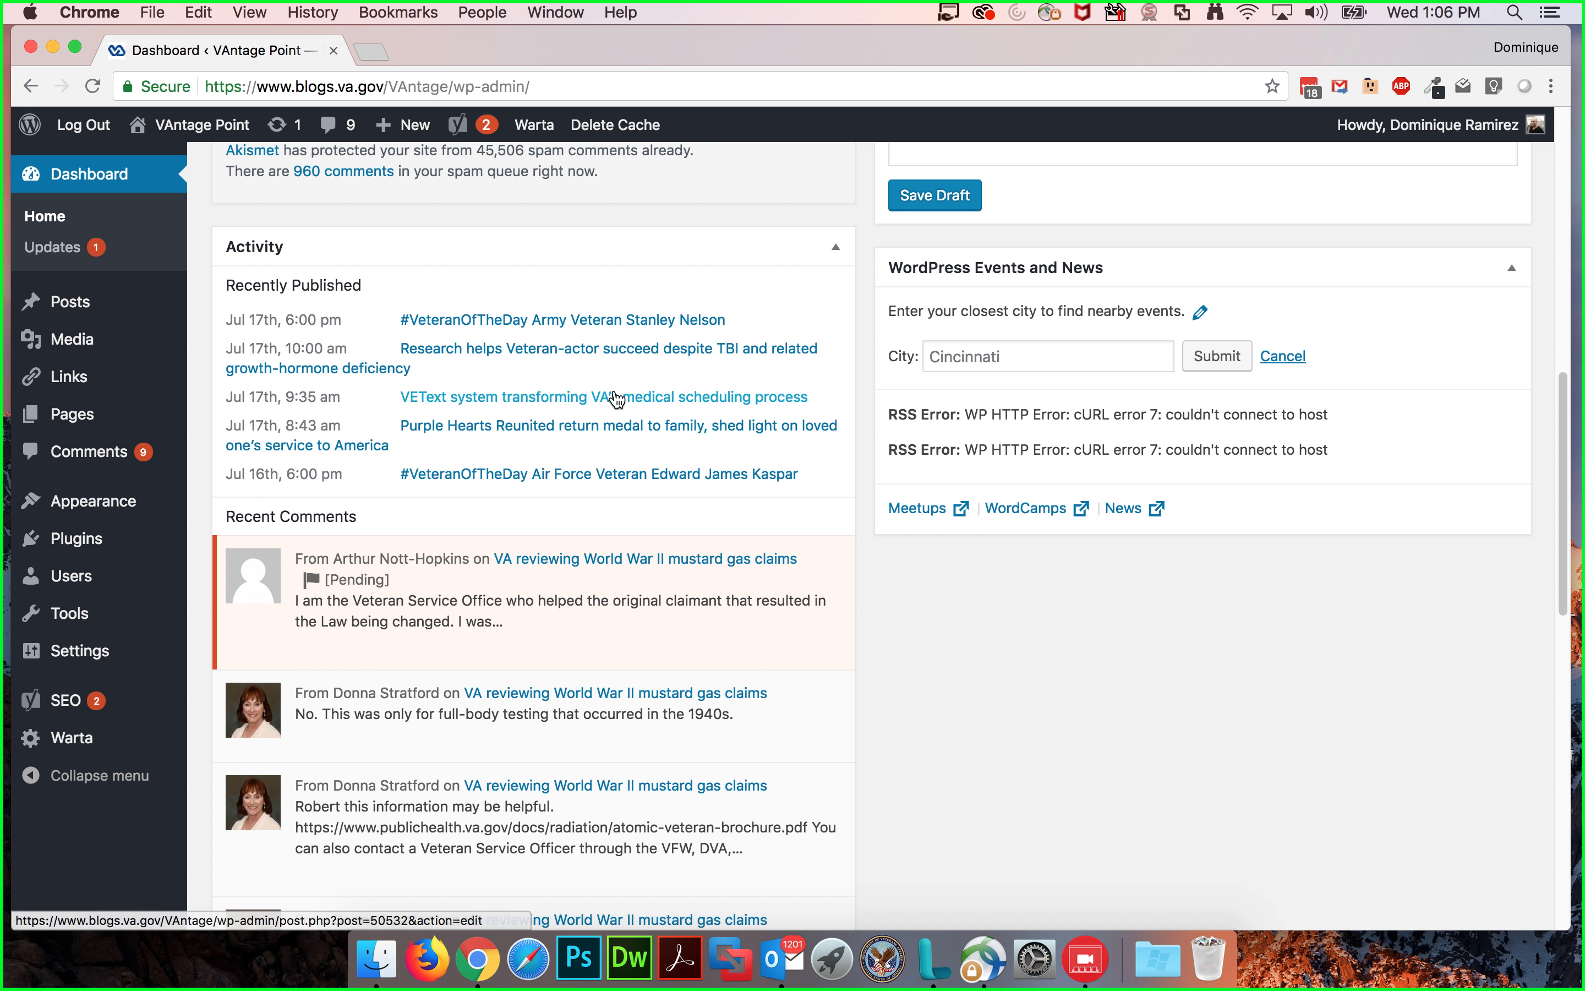
{"action": "scroll", "coordinate": [616, 397], "scroll_direction": "down", "scroll_amount": 2}
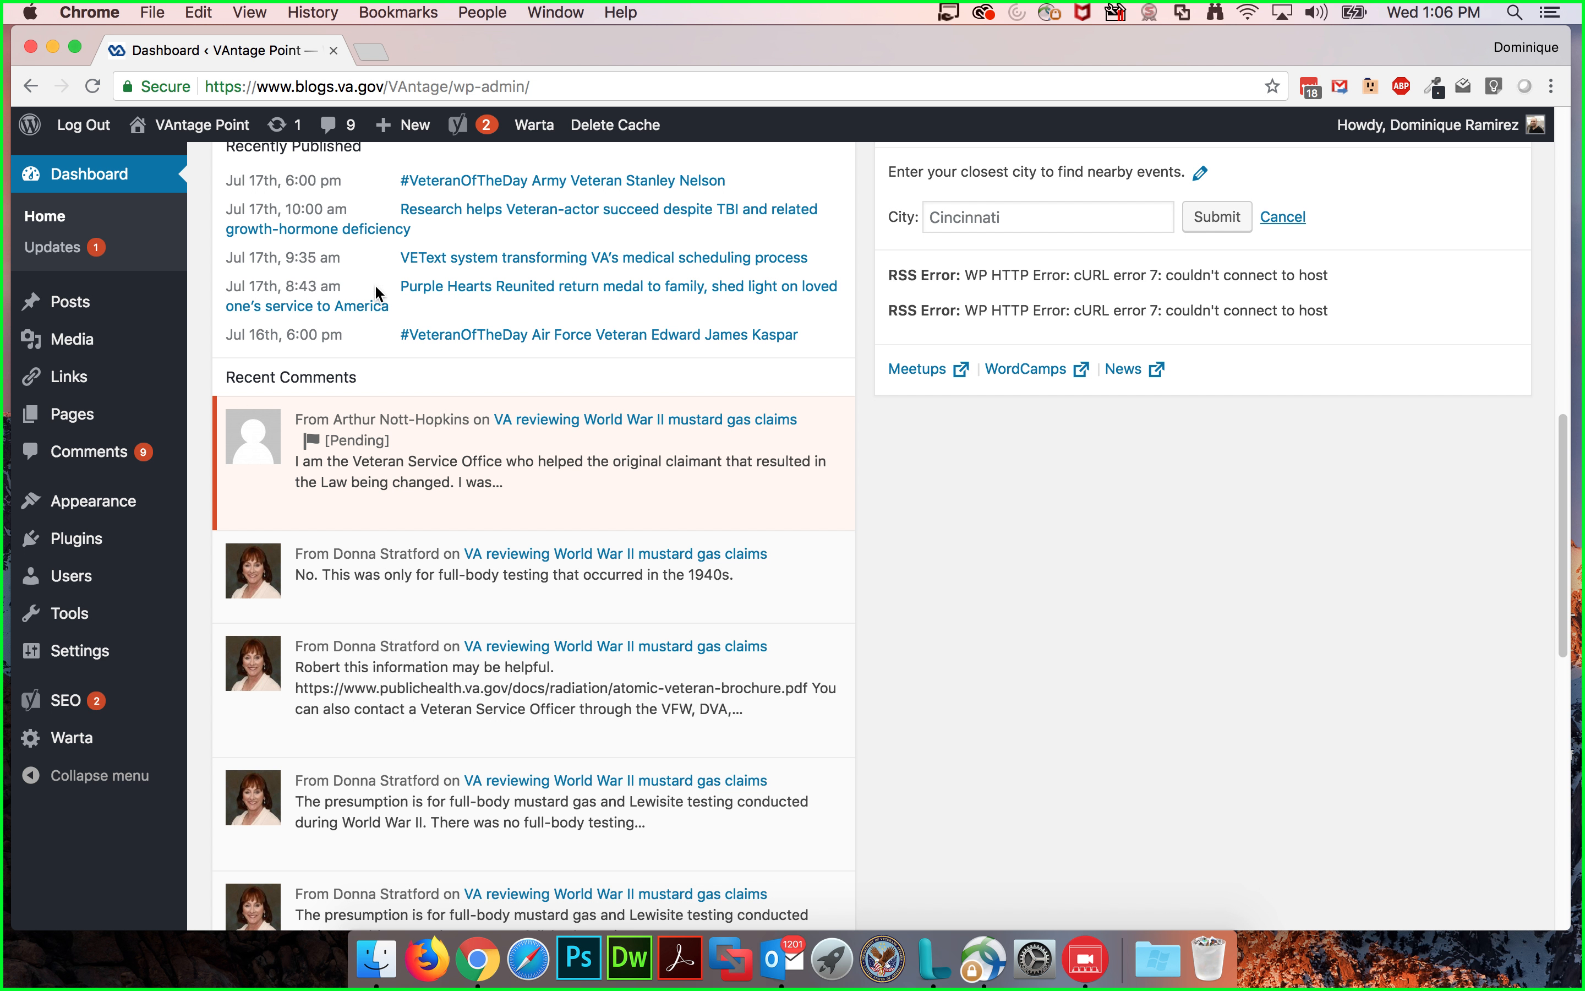
{"action": "scroll", "coordinate": [530, 385], "scroll_direction": "up", "scroll_amount": 3}
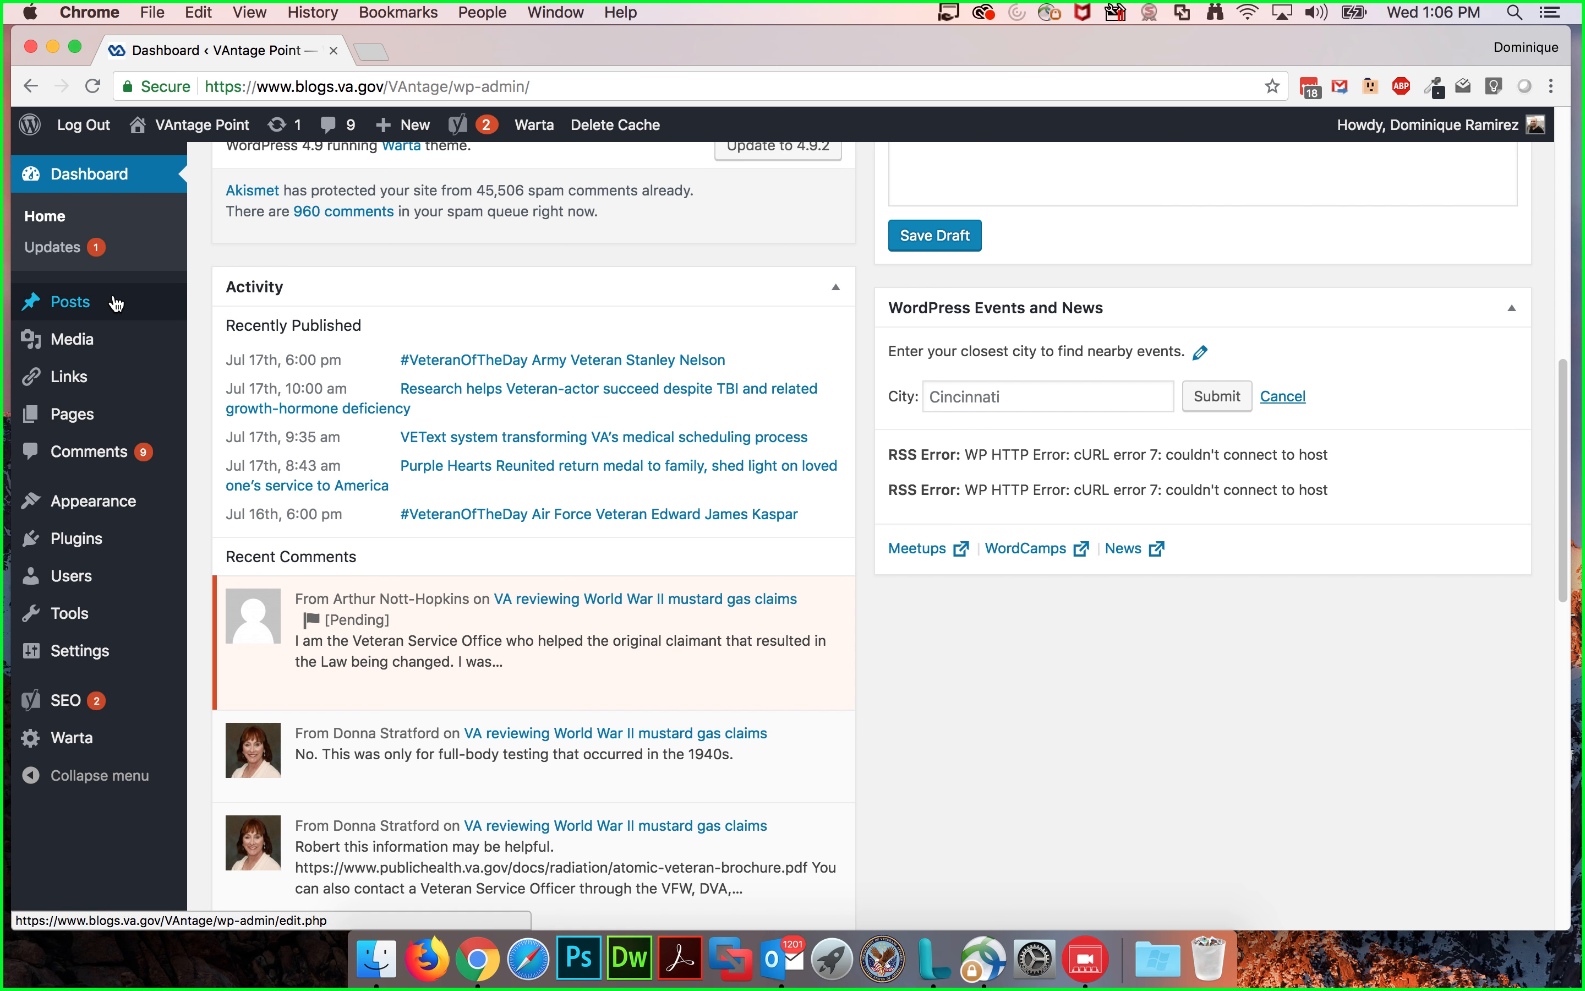
Step: Open the All Posts list and scroll through the existing posts
{"action": "mouse_move", "coordinate": [85, 305]}
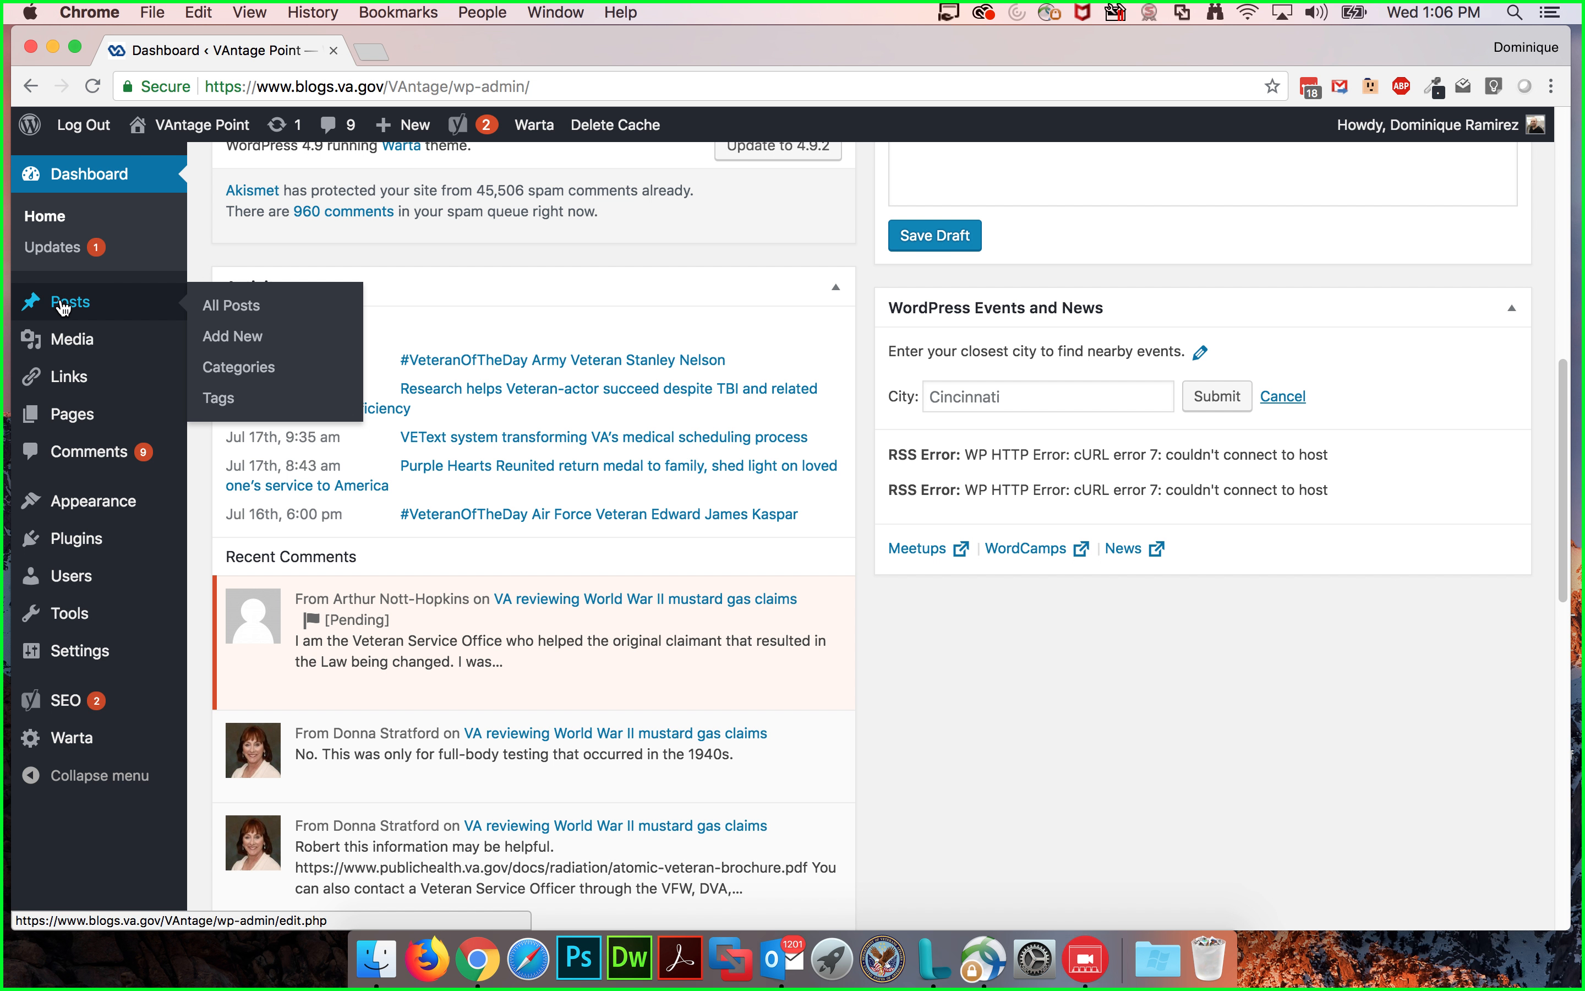
{"action": "mouse_move", "coordinate": [65, 346]}
{"action": "left_click", "coordinate": [220, 309]}
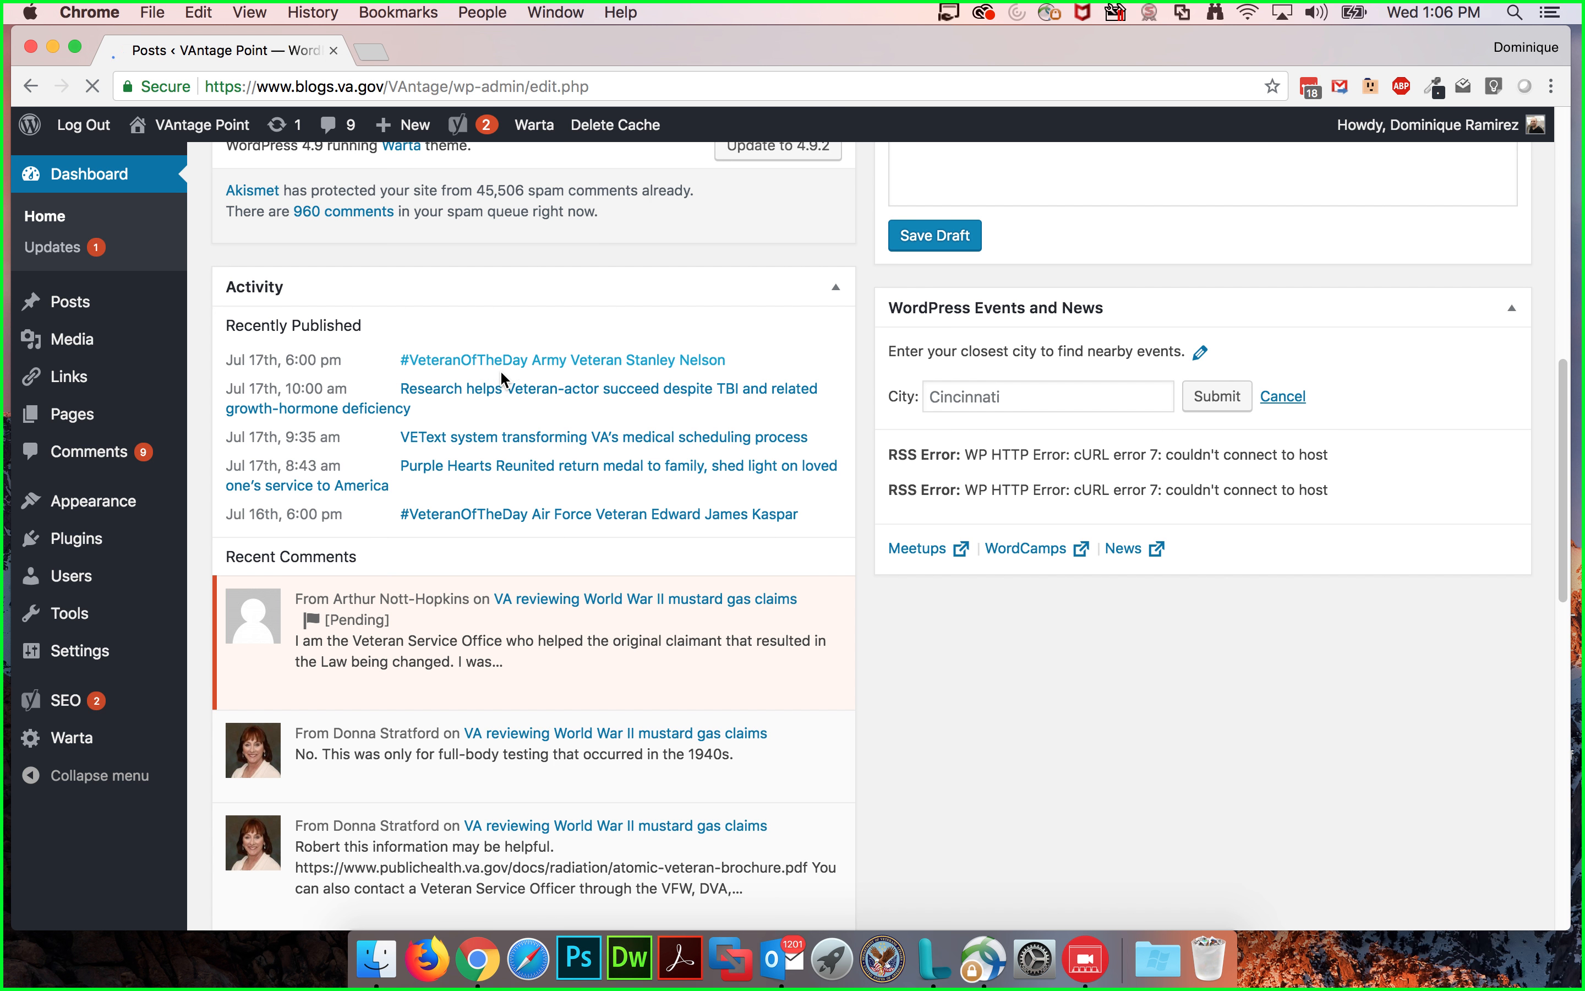
{"action": "scroll", "coordinate": [639, 422], "scroll_direction": "down", "scroll_amount": 3}
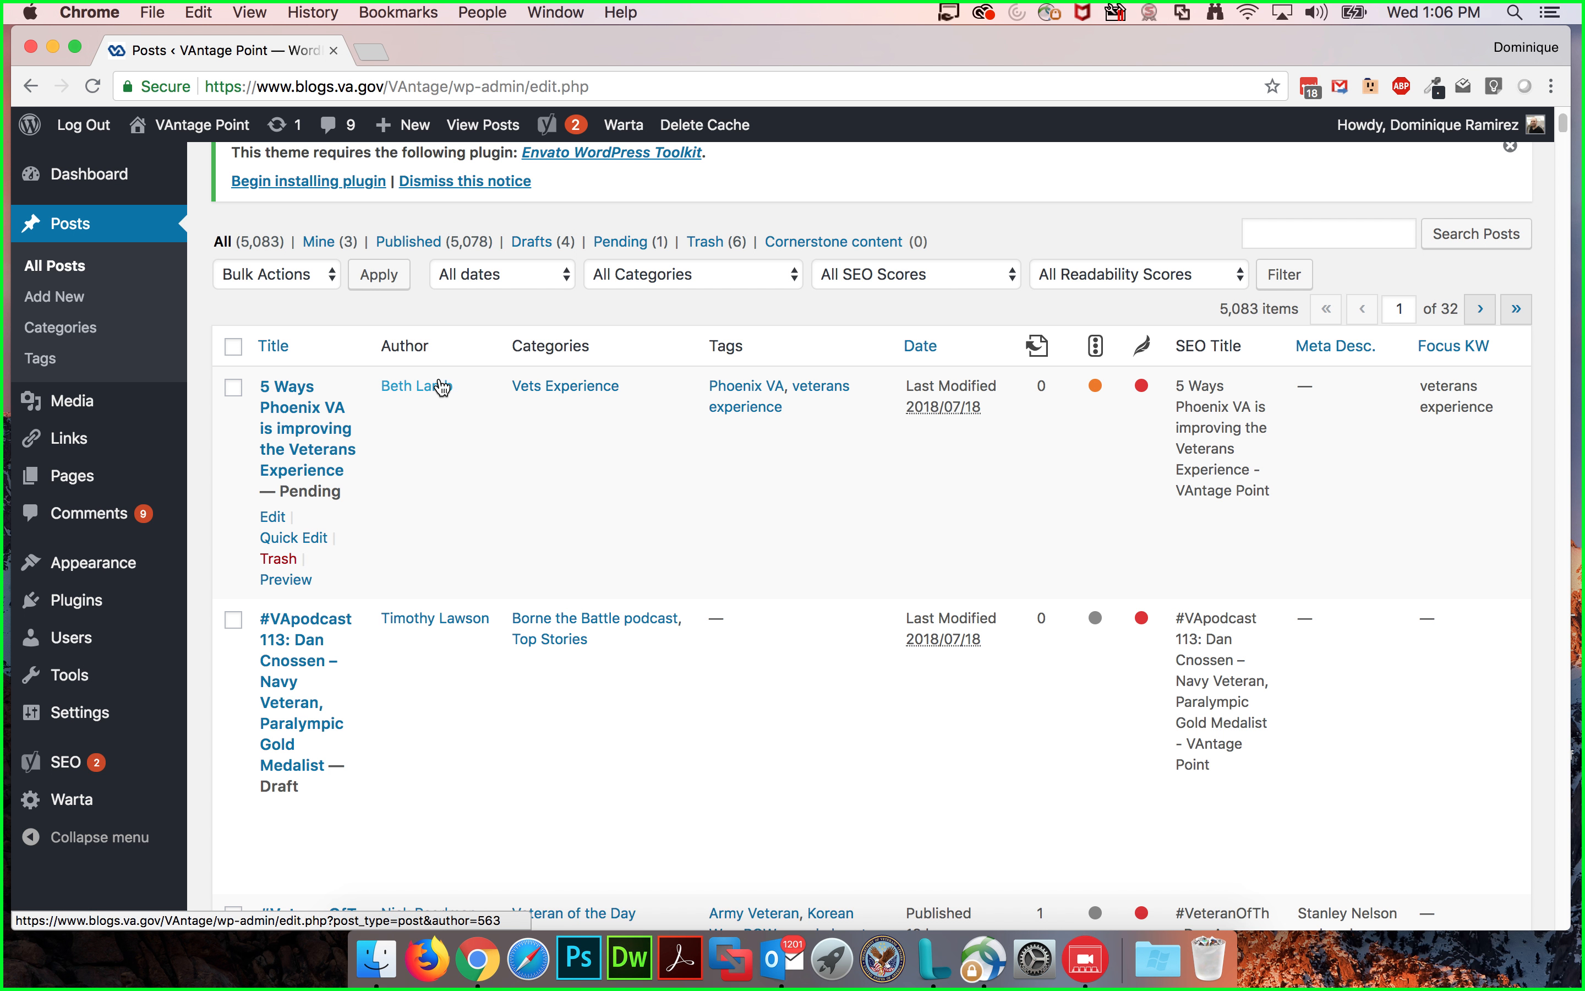
{"action": "scroll", "coordinate": [629, 629], "scroll_direction": "down", "scroll_amount": 2}
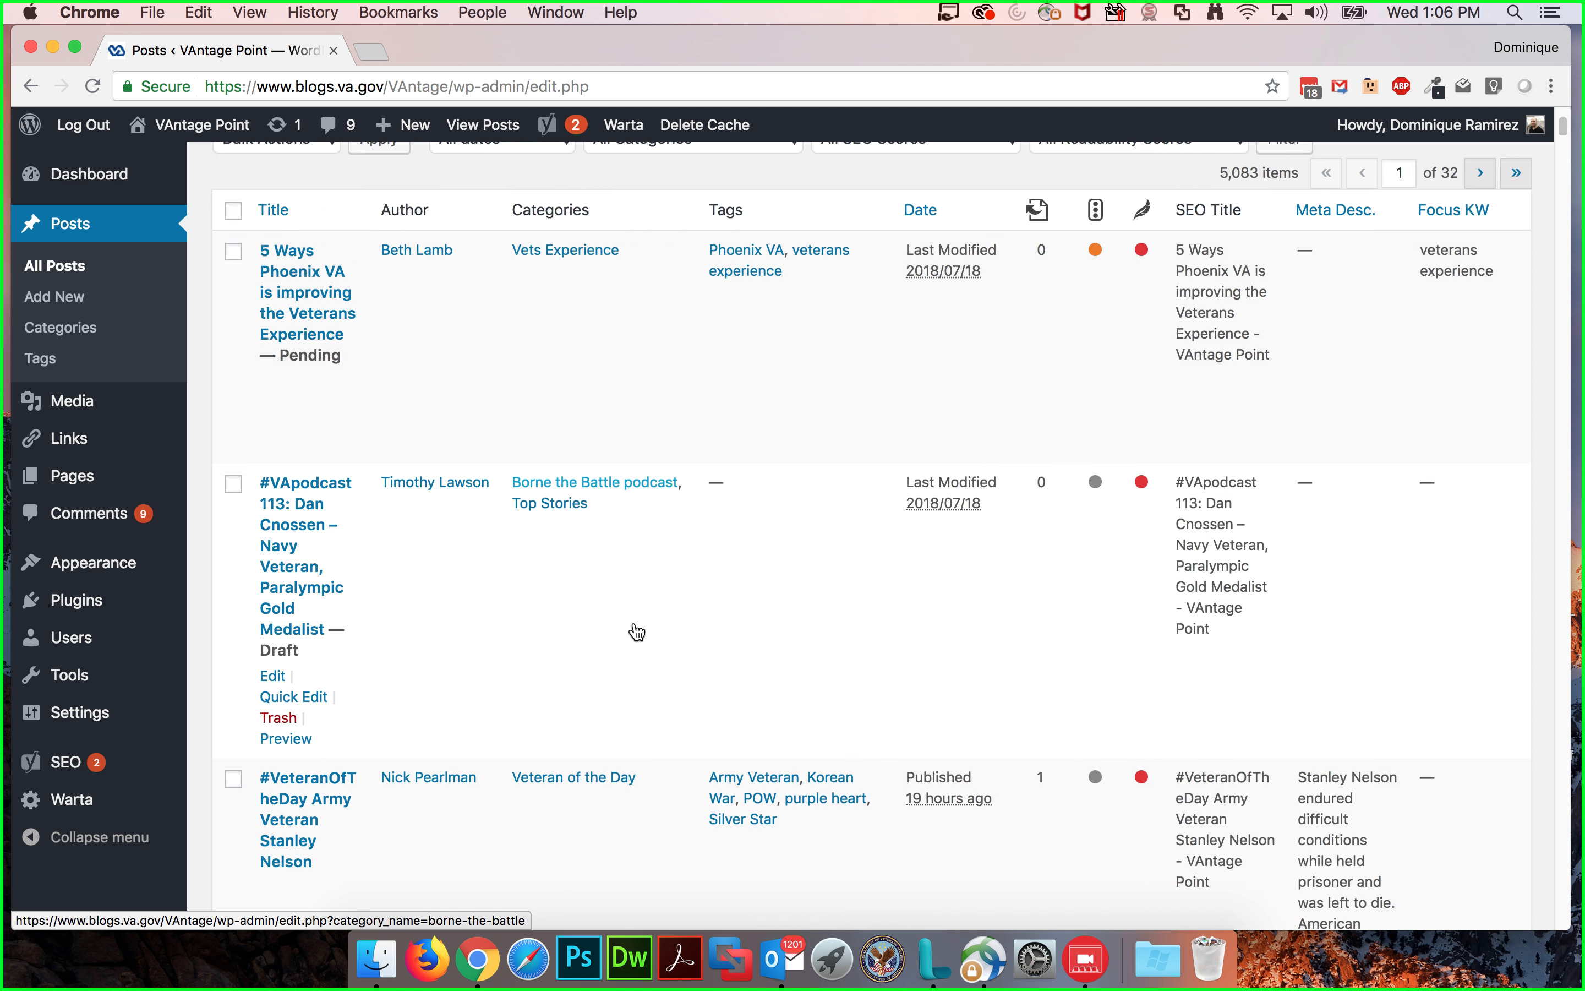
{"action": "scroll", "coordinate": [583, 625], "scroll_direction": "down", "scroll_amount": 2}
{"action": "scroll", "coordinate": [563, 652], "scroll_direction": "down", "scroll_amount": 1}
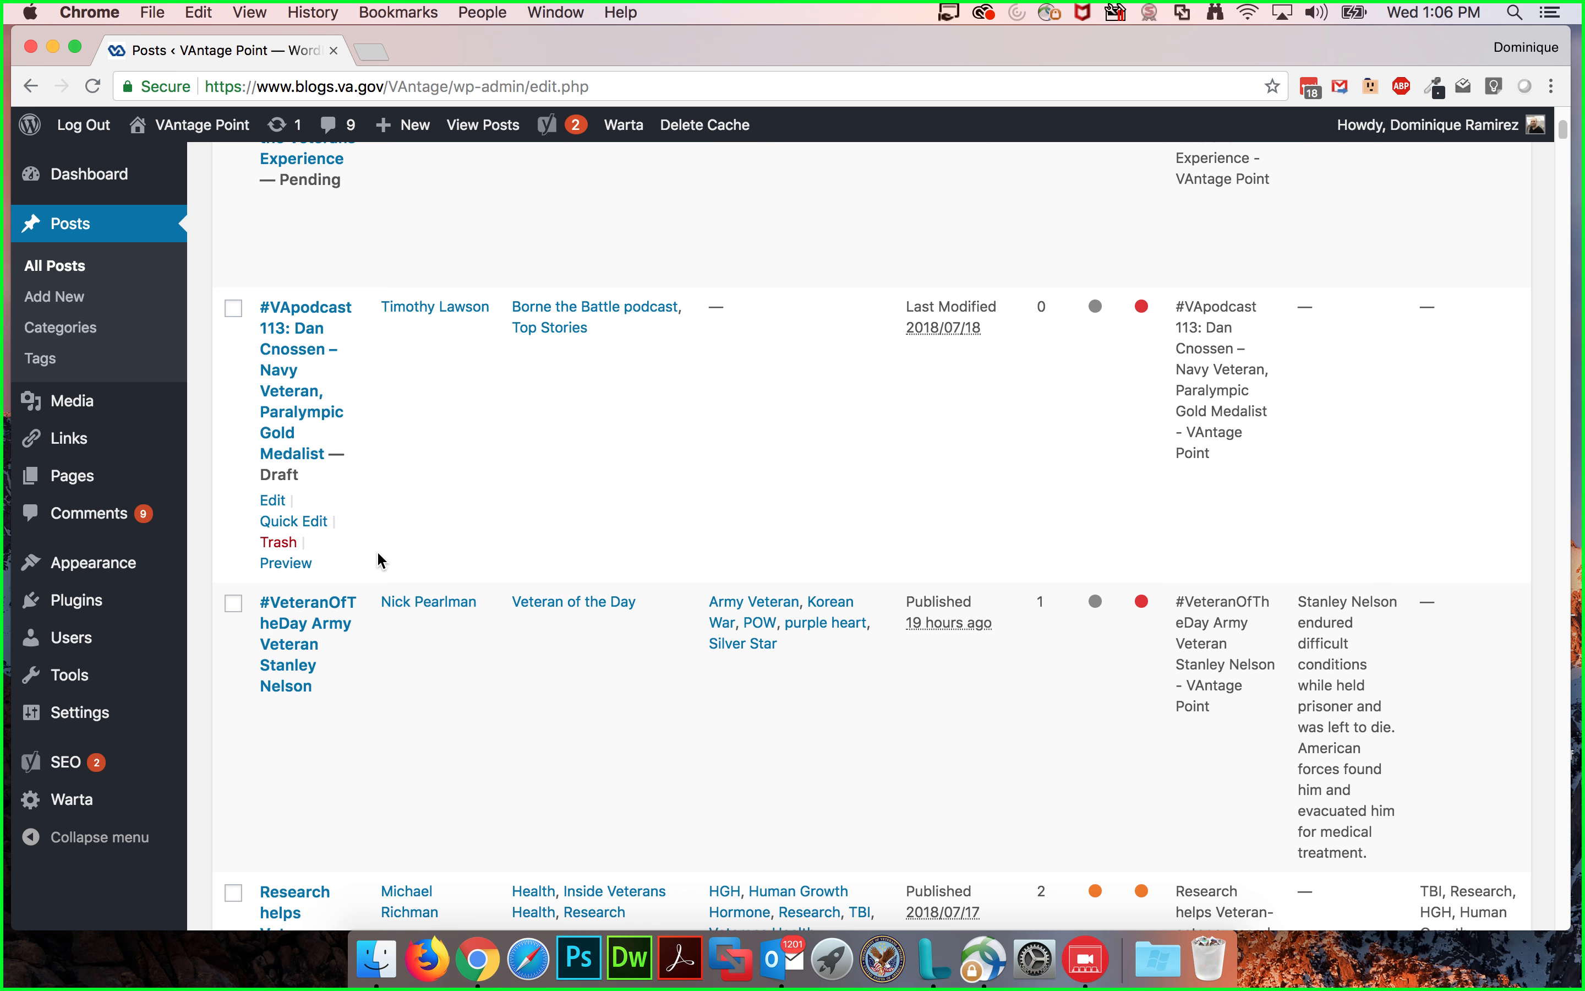
{"action": "scroll", "coordinate": [364, 533], "scroll_direction": "up", "scroll_amount": 6}
{"action": "scroll", "coordinate": [497, 553], "scroll_direction": "down", "scroll_amount": 10}
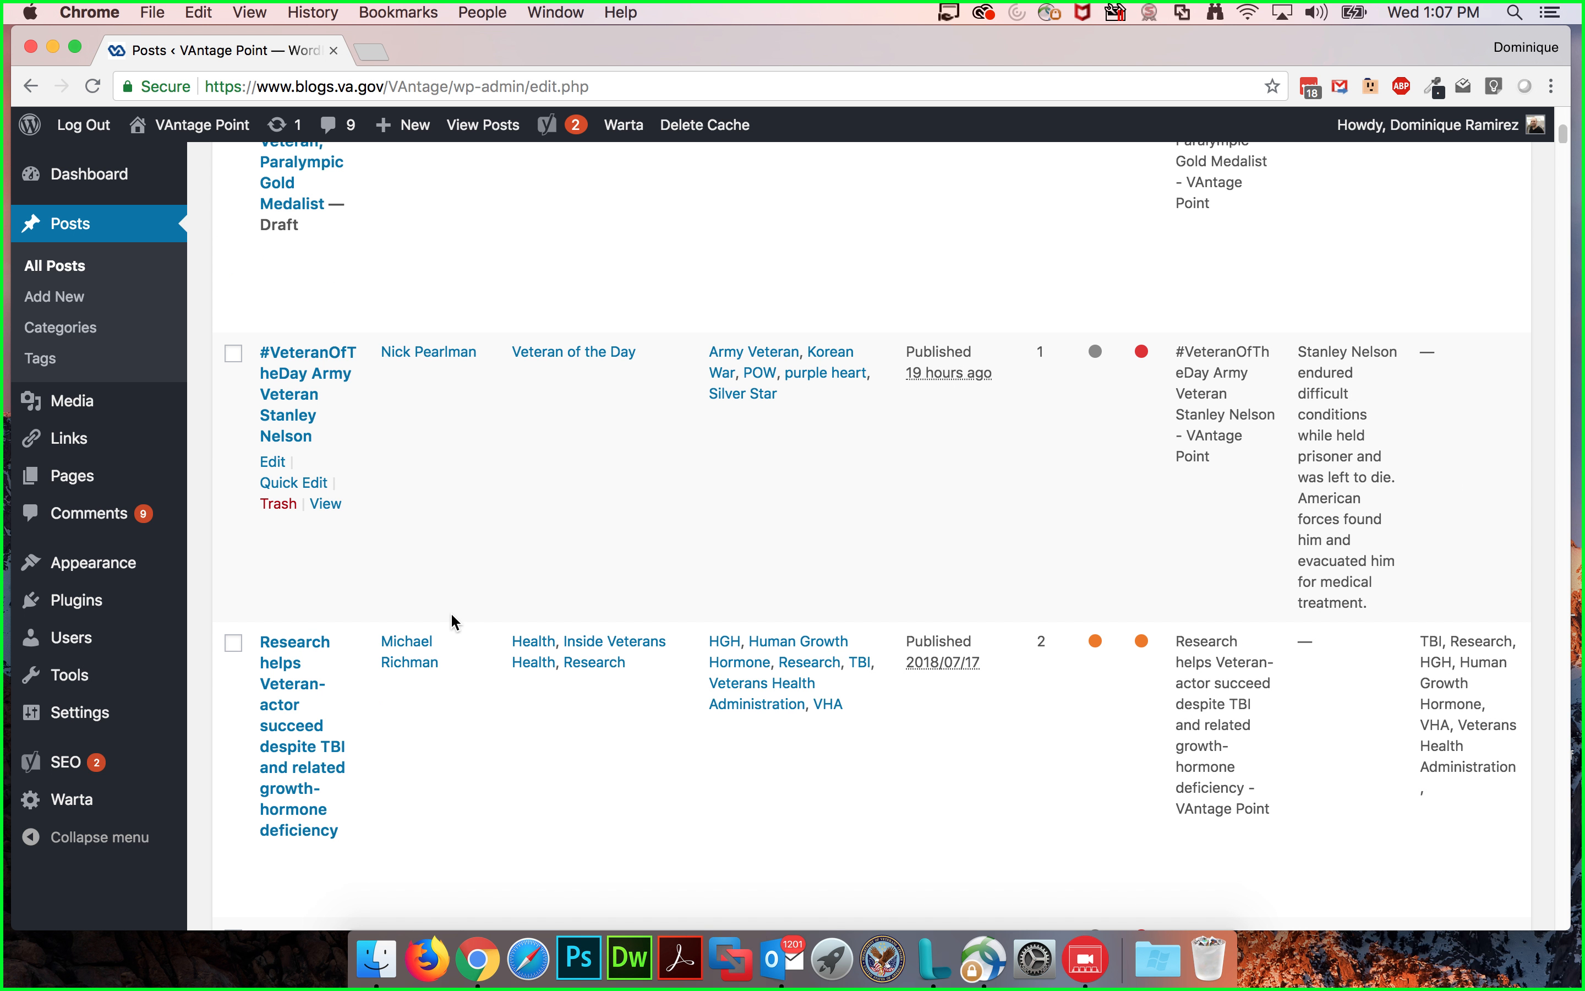
{"action": "scroll", "coordinate": [456, 606], "scroll_direction": "up", "scroll_amount": 10}
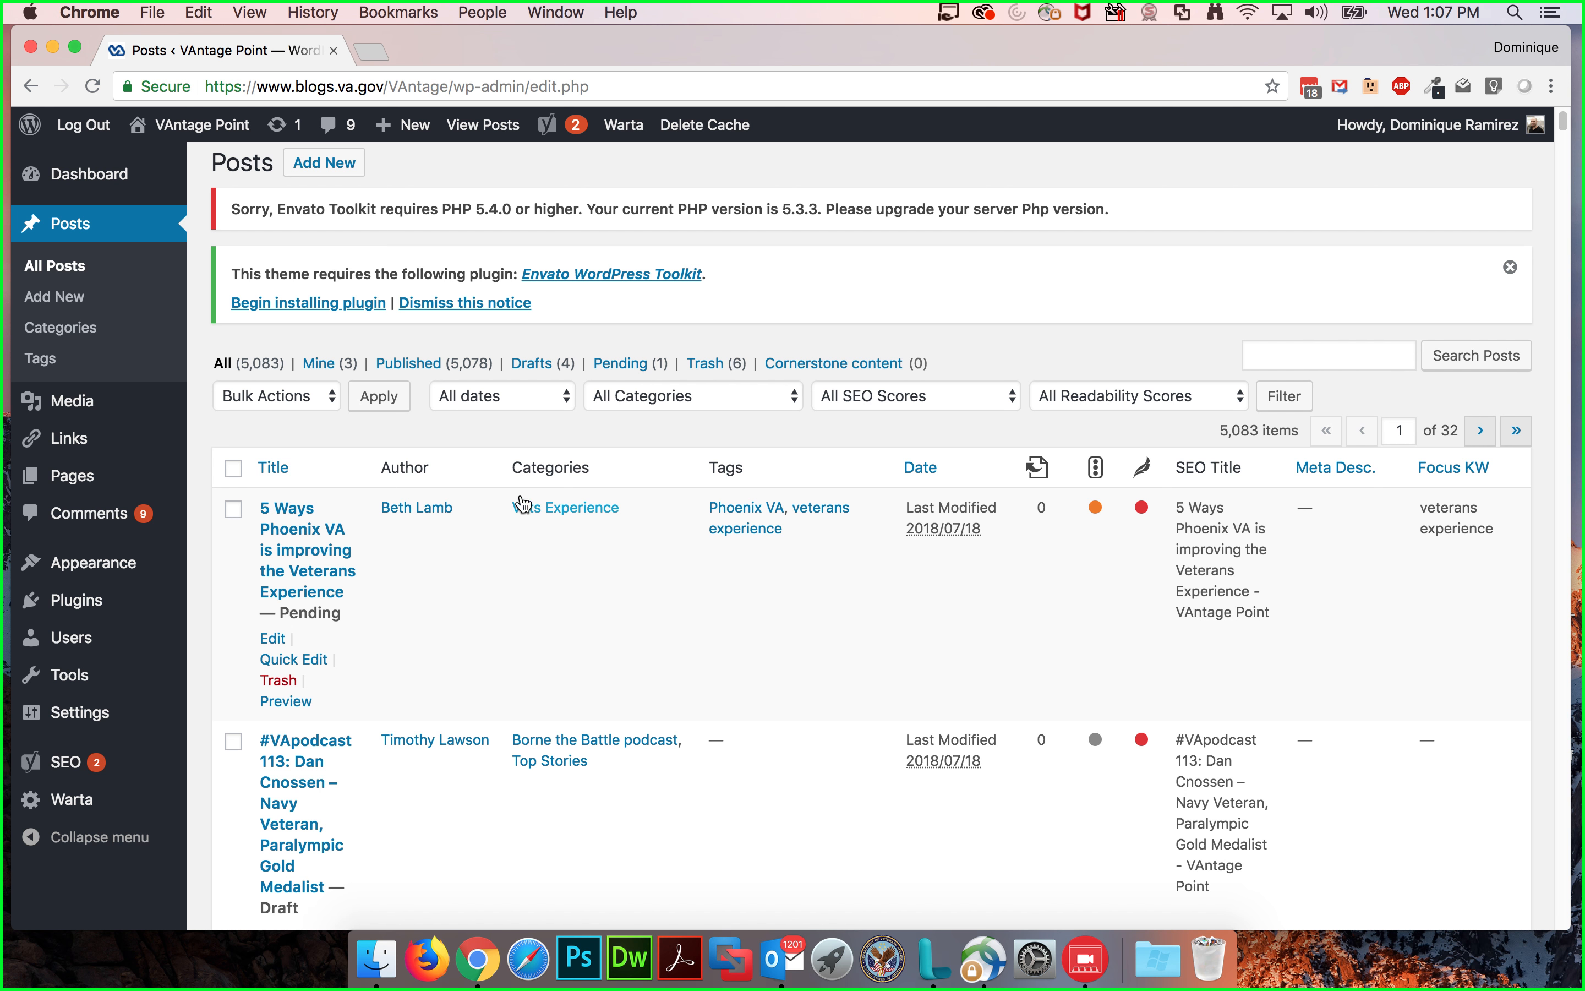
Step: Start a new post and briefly open the Screen Options panel
{"action": "left_click", "coordinate": [48, 303]}
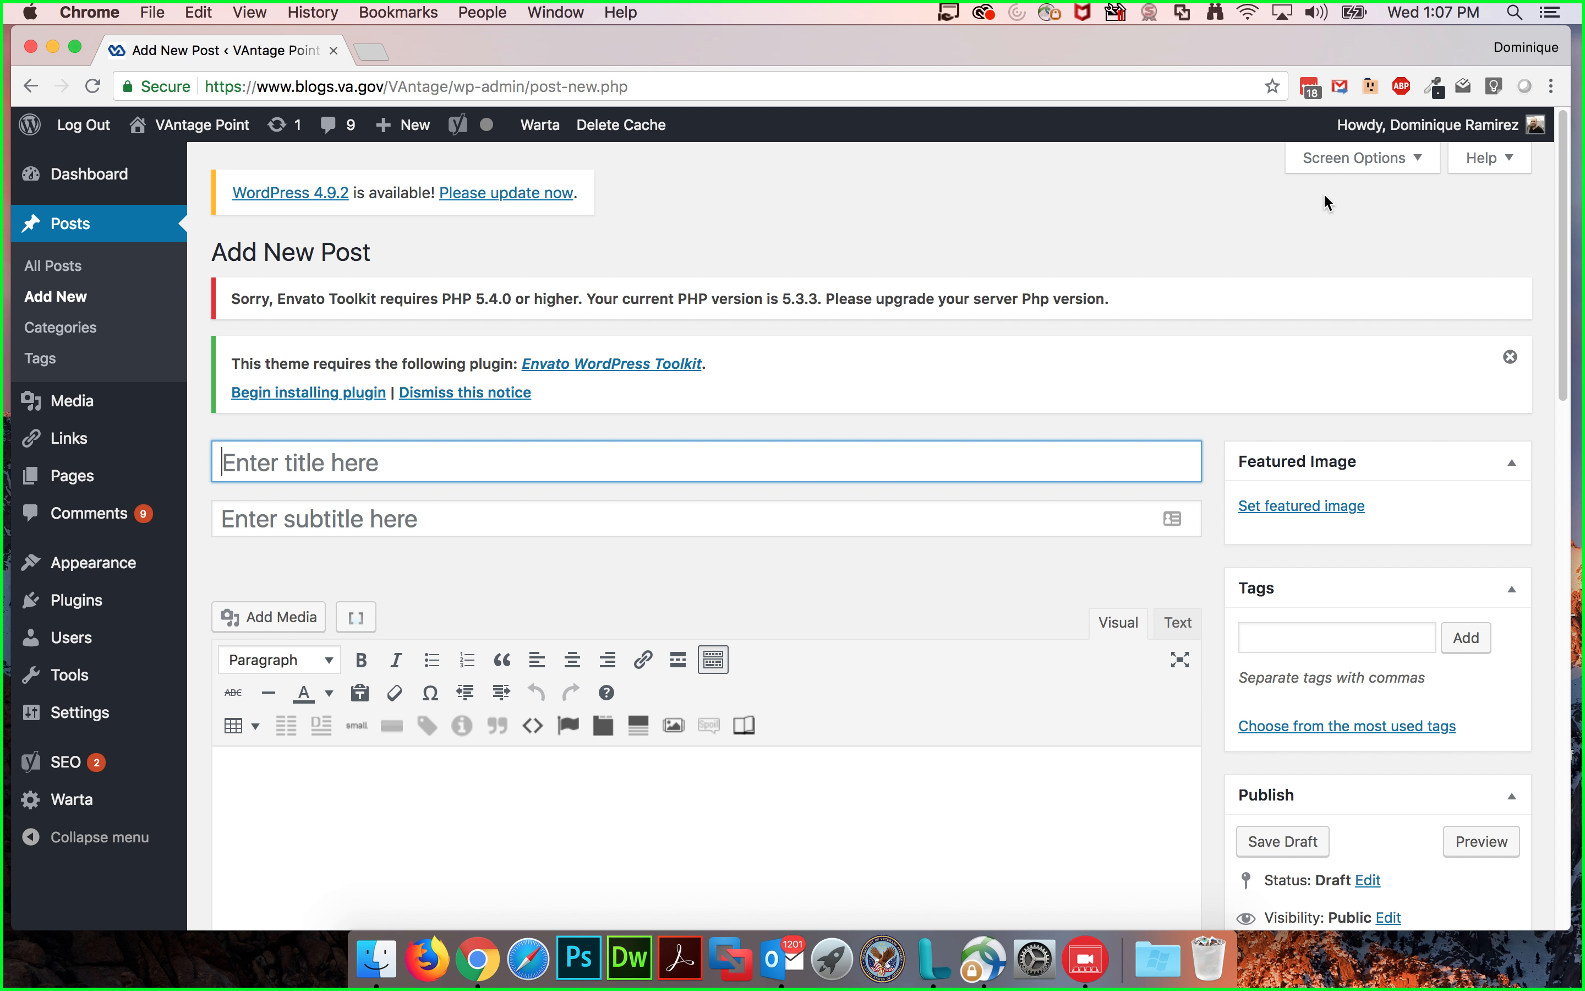
{"action": "left_click", "coordinate": [1353, 160]}
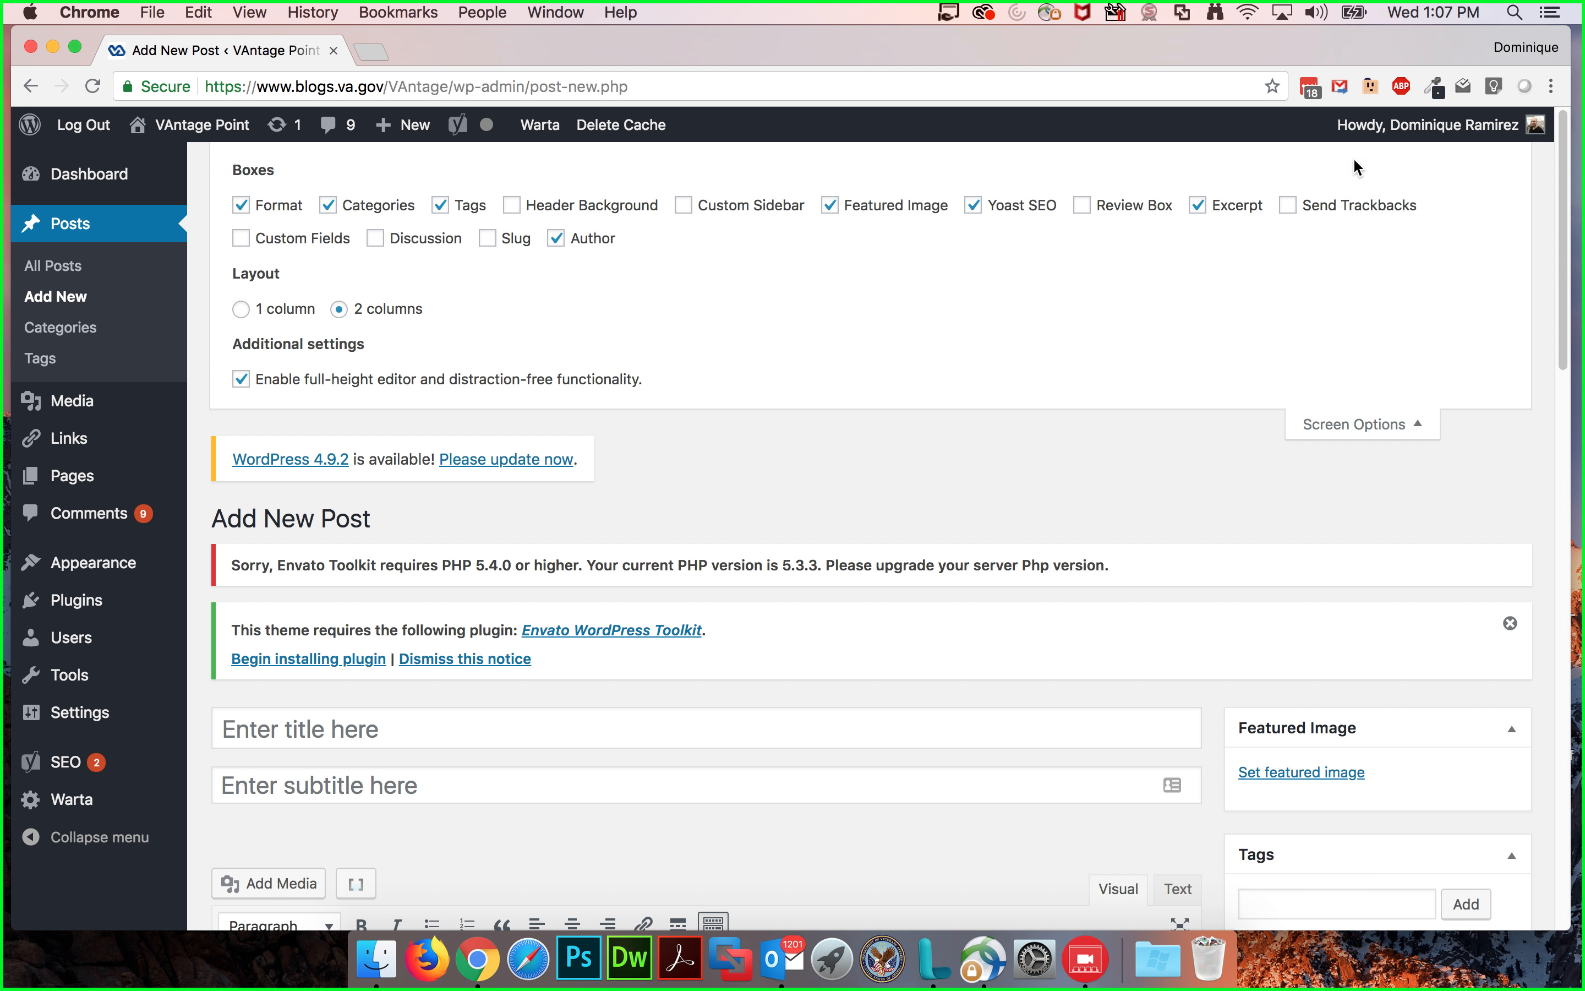
{"action": "left_click", "coordinate": [1355, 424]}
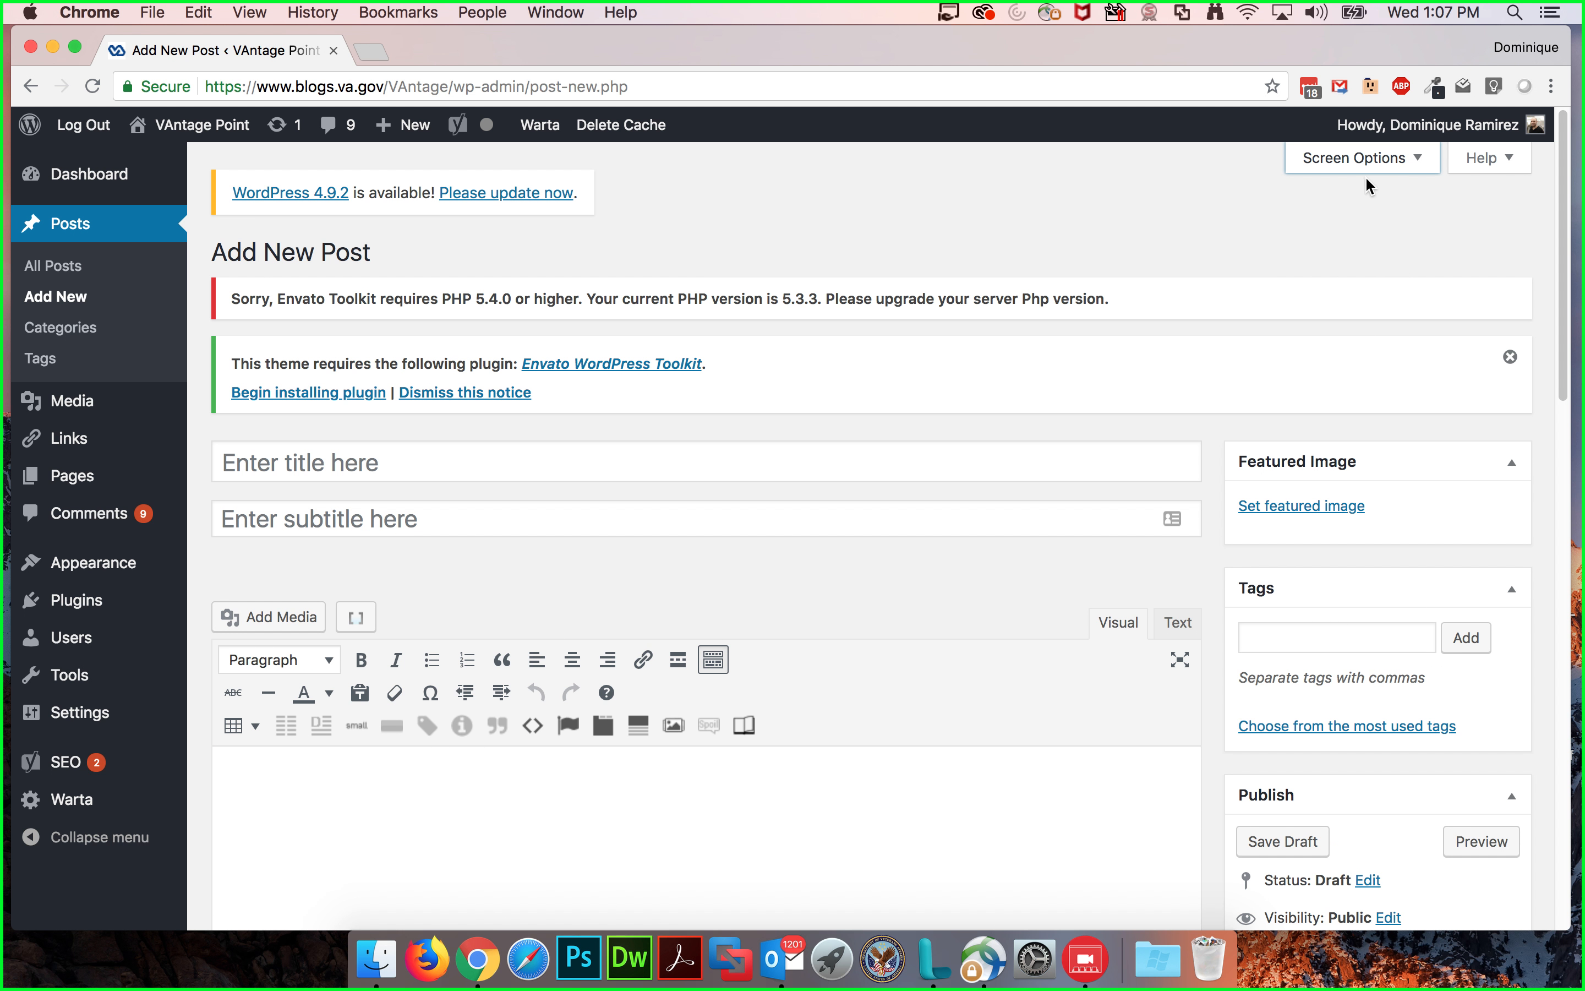
Step: Open Screen Options and toggle the Featured Image, Tags and Discussion boxes off and back on
{"action": "mouse_move", "coordinate": [1392, 138]}
{"action": "left_click", "coordinate": [1361, 159]}
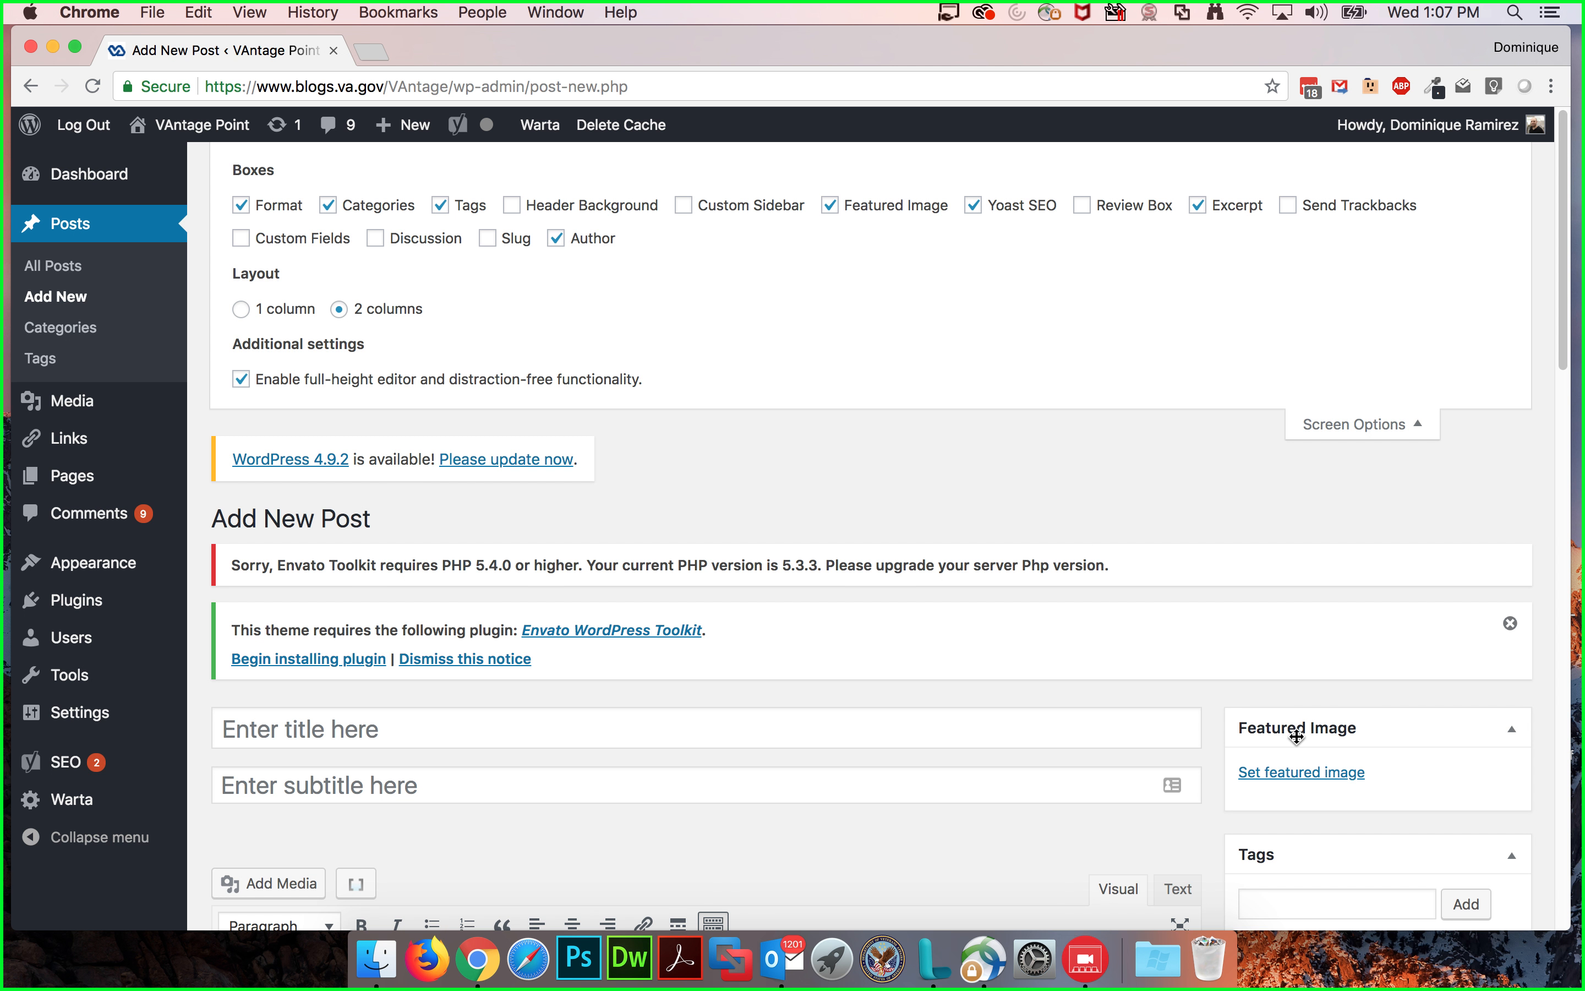
{"action": "left_click", "coordinate": [830, 205]}
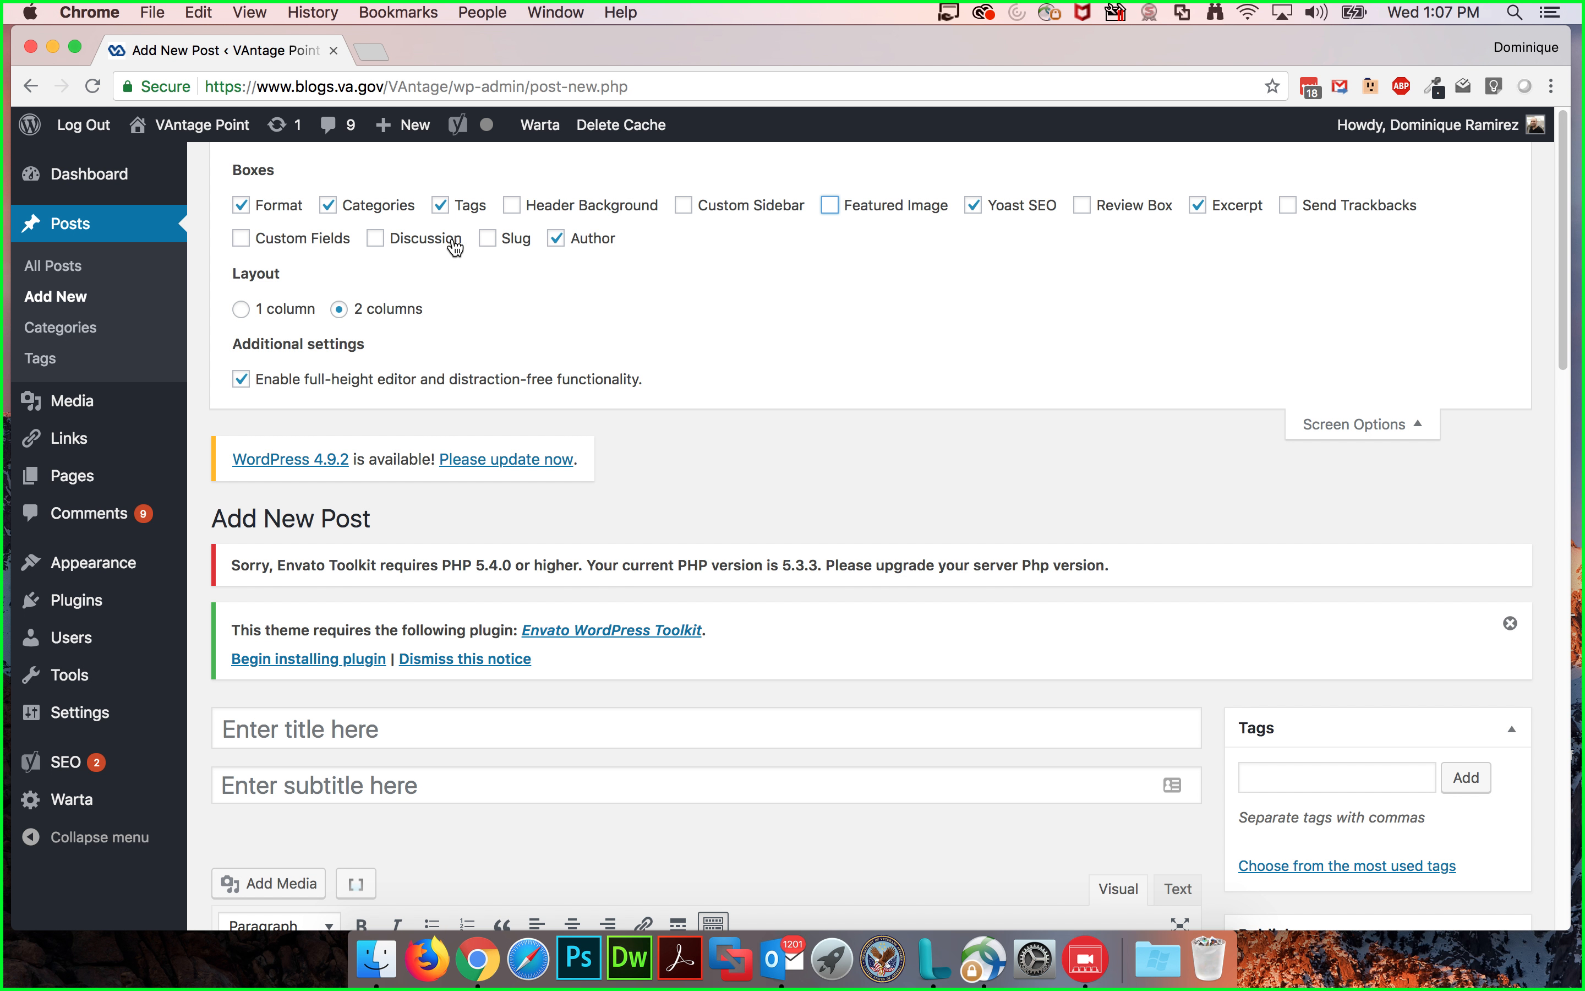
{"action": "left_click", "coordinate": [441, 207]}
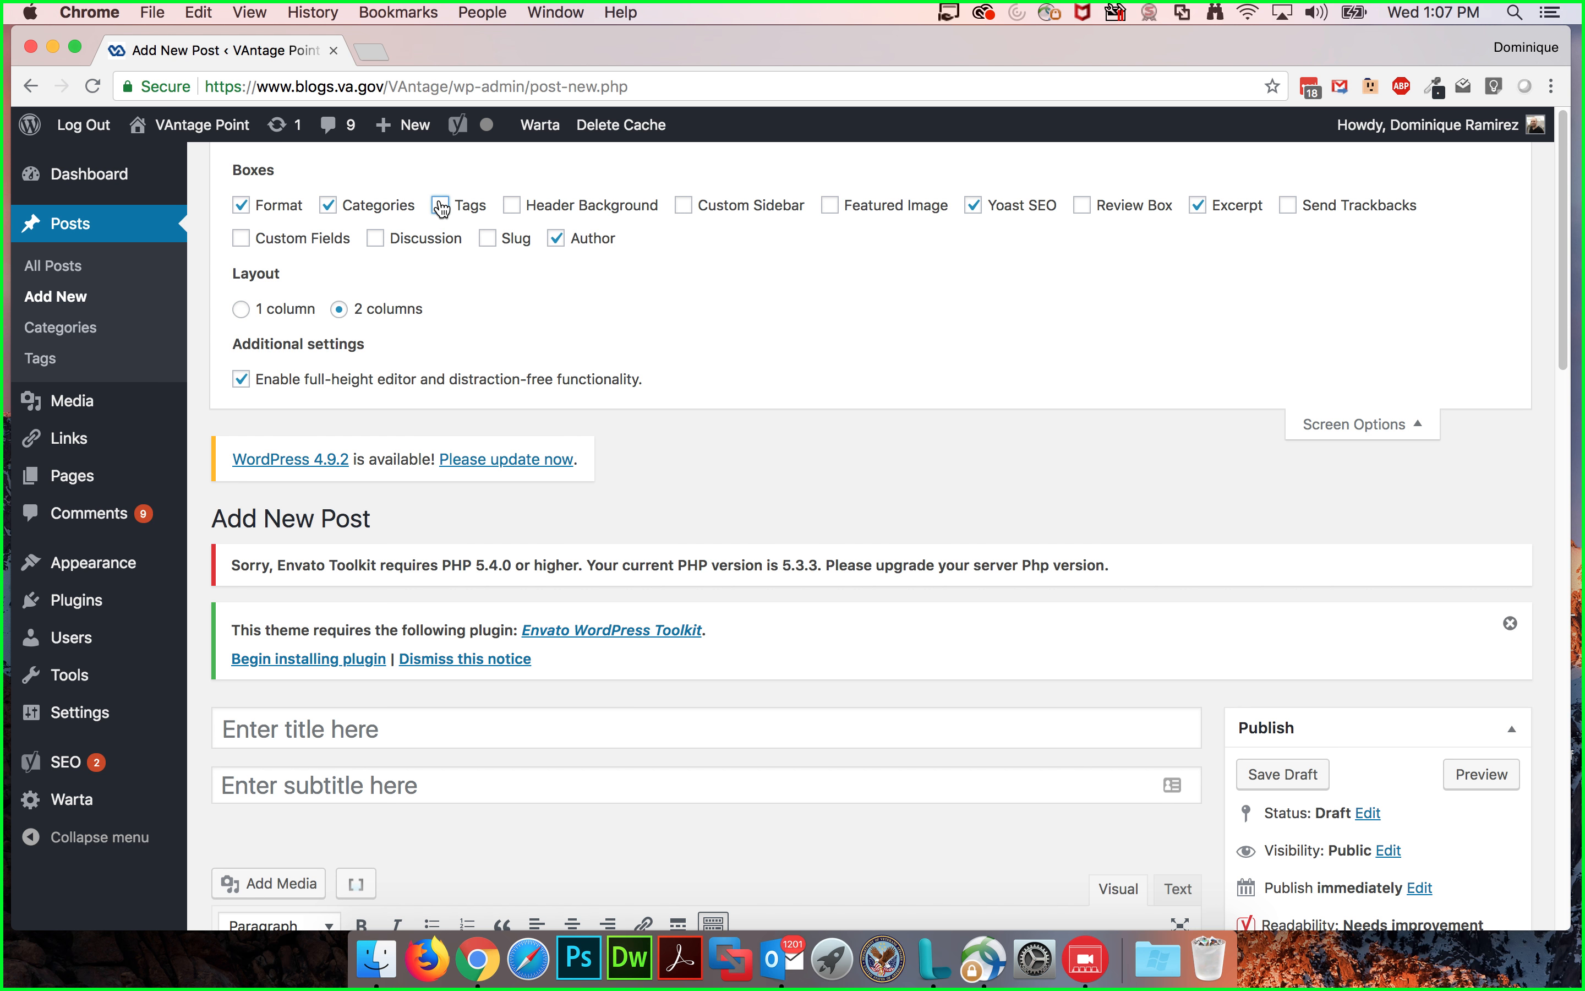
{"action": "left_click", "coordinate": [441, 207]}
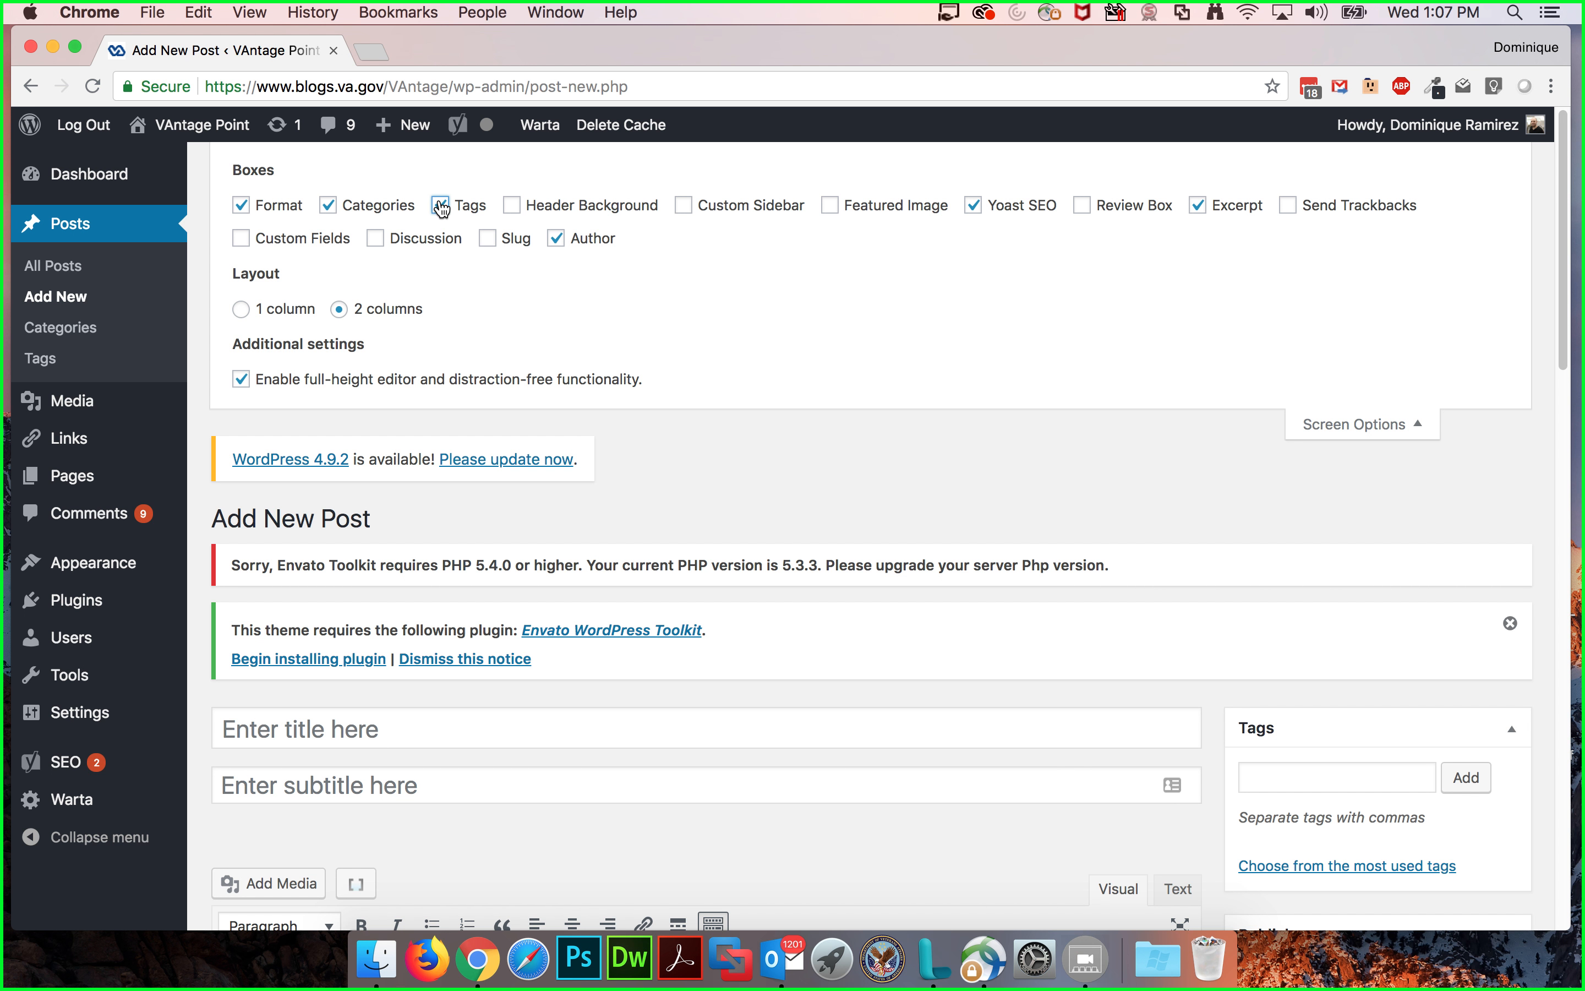
{"action": "left_click", "coordinate": [845, 213]}
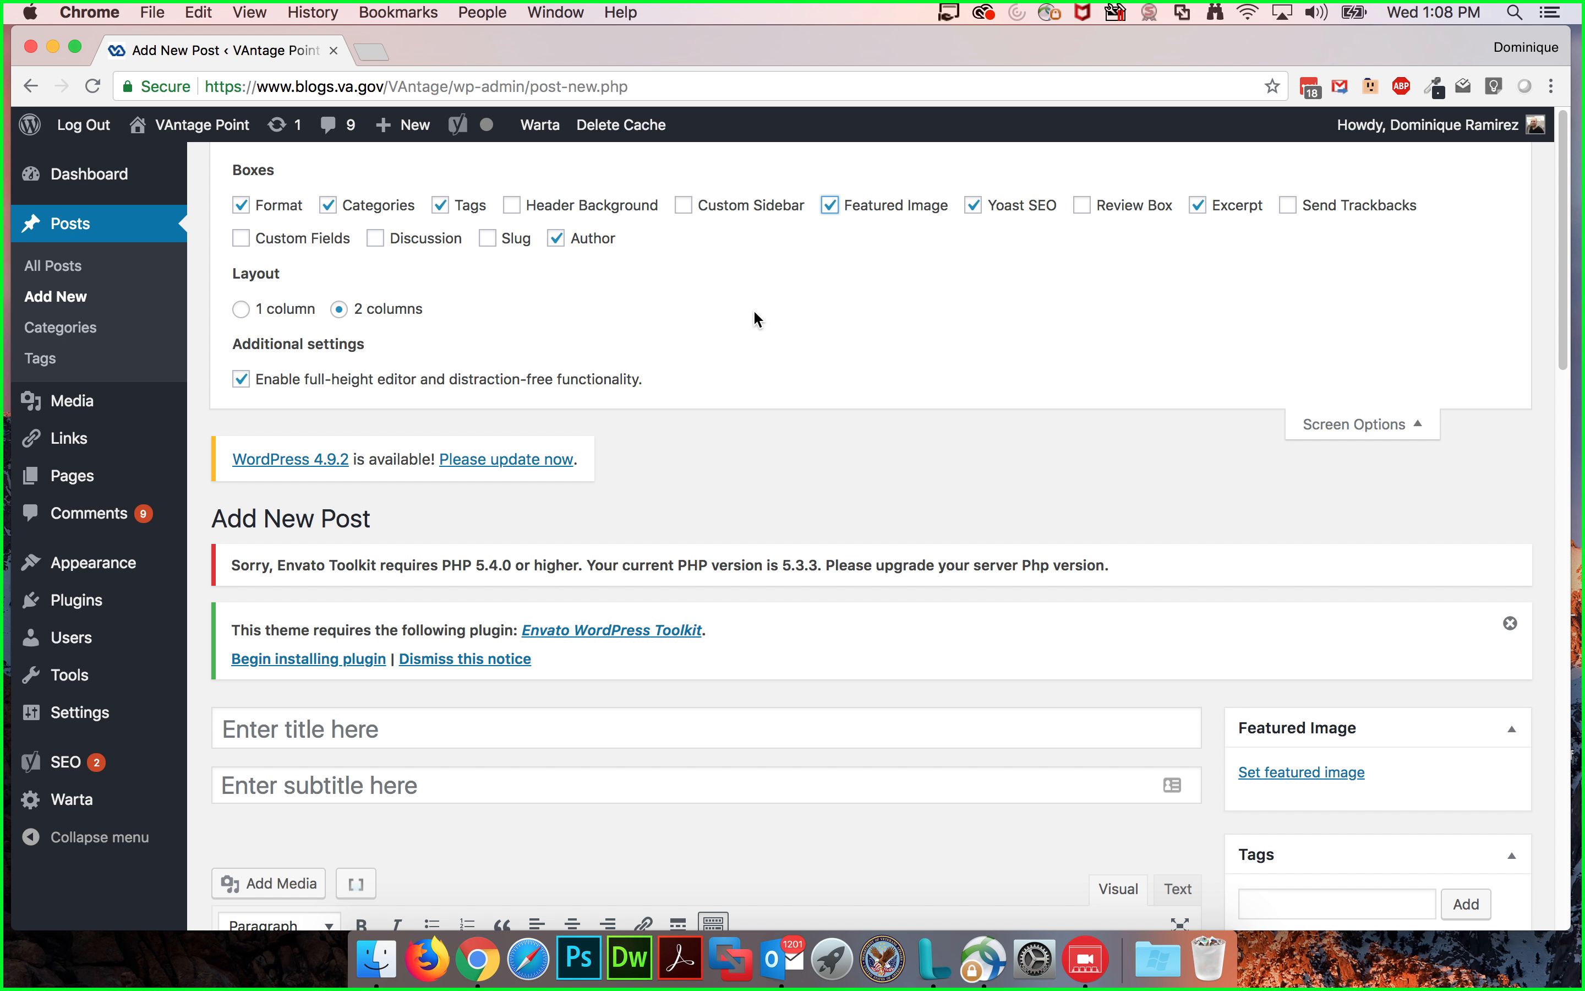
{"action": "left_click", "coordinate": [375, 240]}
{"action": "left_click", "coordinate": [377, 240]}
Step: Set the post editor screen layout to 1 column
{"action": "scroll", "coordinate": [877, 422], "scroll_direction": "down", "scroll_amount": 1}
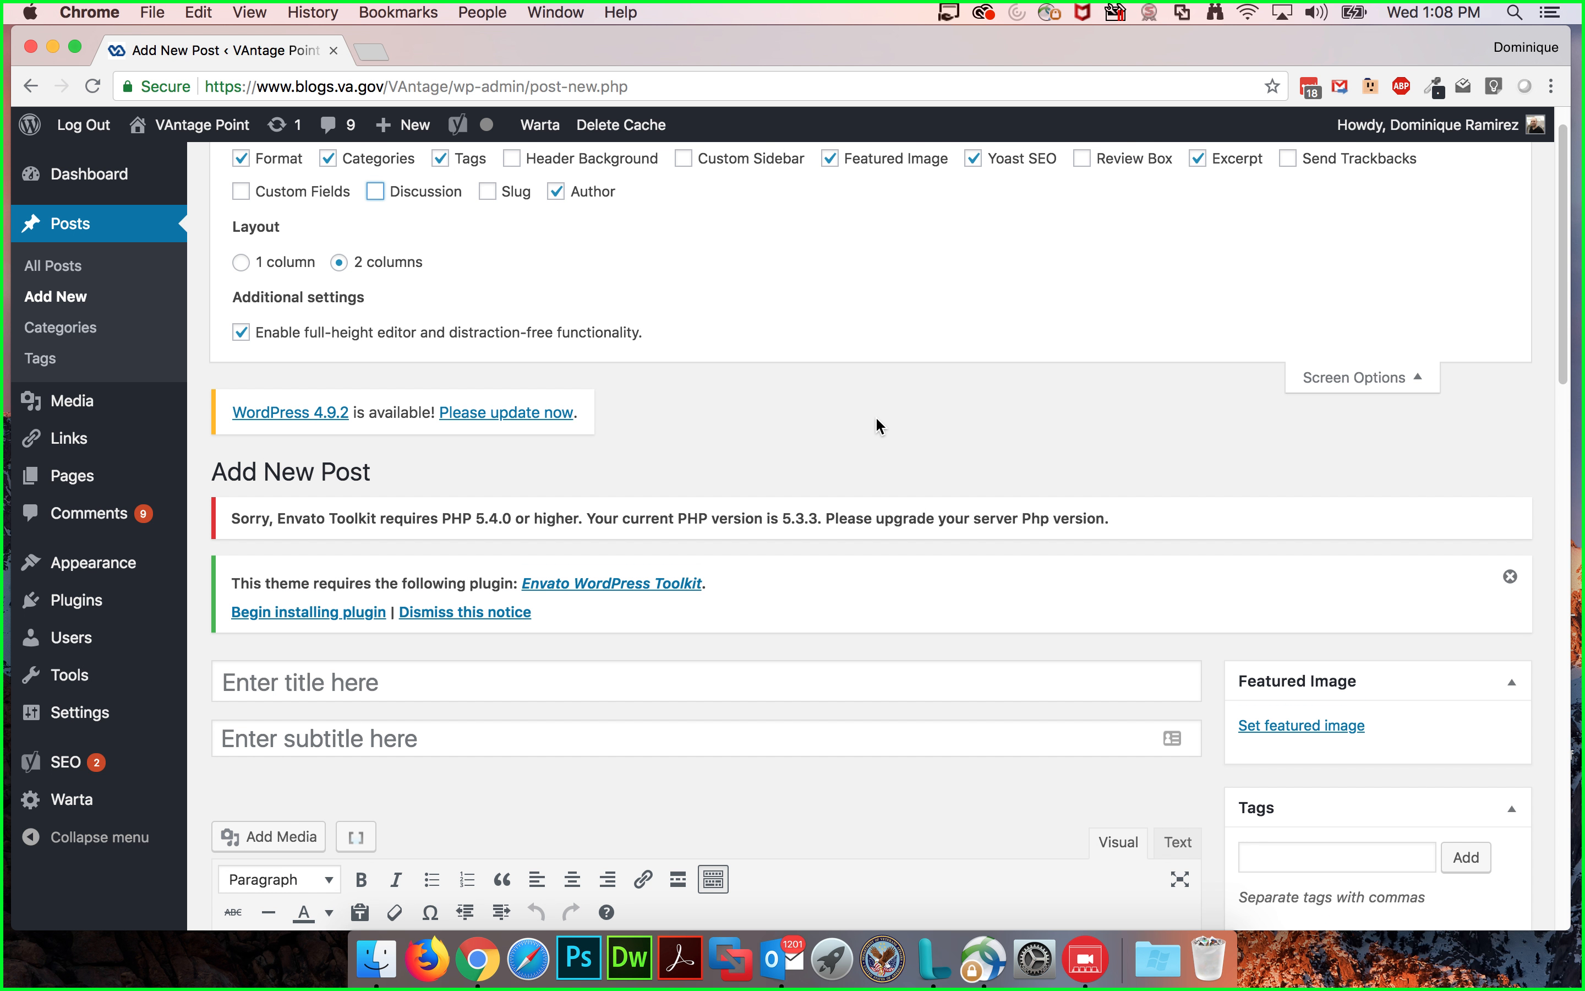
{"action": "scroll", "coordinate": [876, 419], "scroll_direction": "down", "scroll_amount": 2}
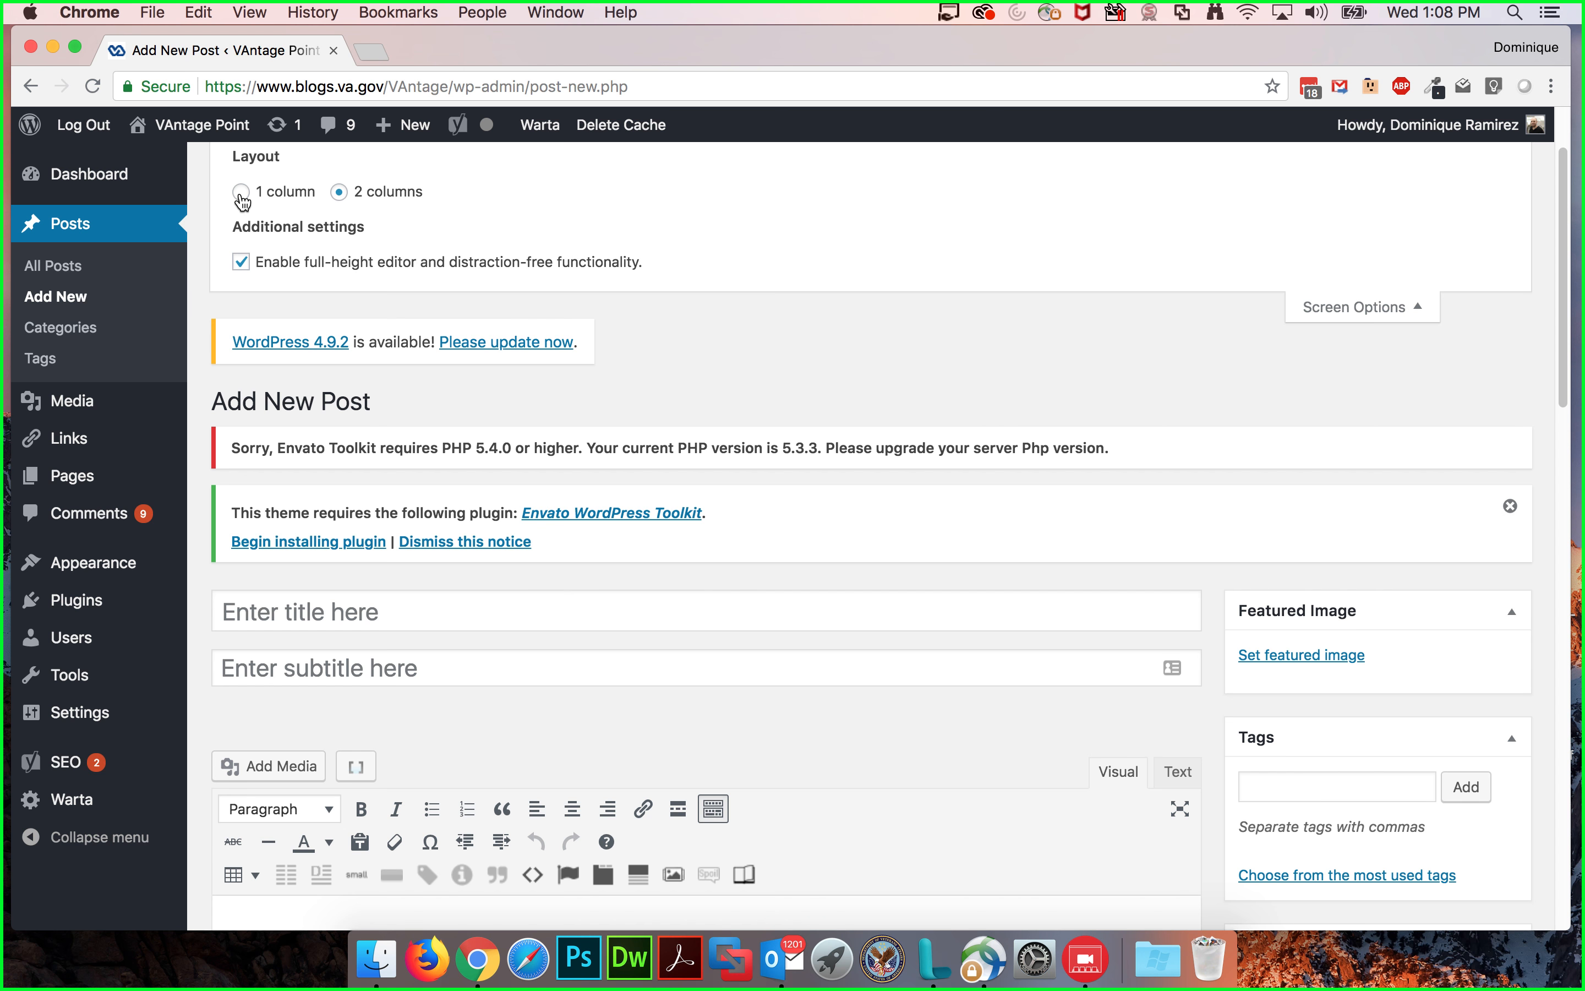
{"action": "left_click", "coordinate": [241, 193]}
{"action": "scroll", "coordinate": [855, 570], "scroll_direction": "down", "scroll_amount": 15}
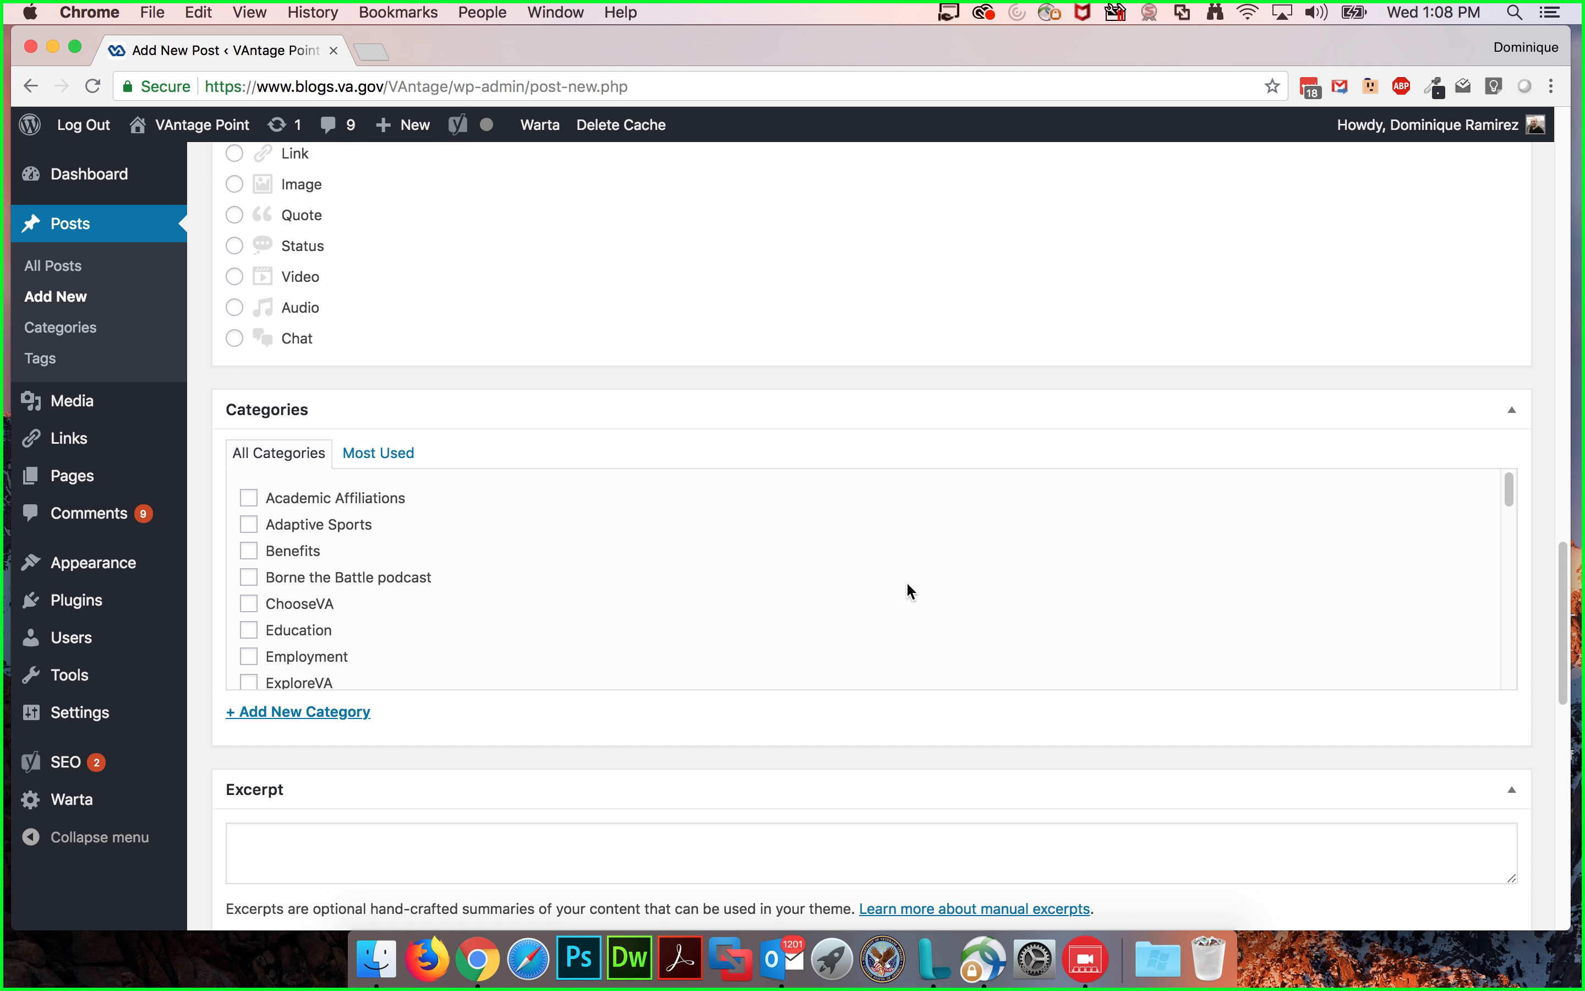
{"action": "scroll", "coordinate": [906, 581], "scroll_direction": "down", "scroll_amount": 10}
{"action": "scroll", "coordinate": [906, 581], "scroll_direction": "up", "scroll_amount": 20}
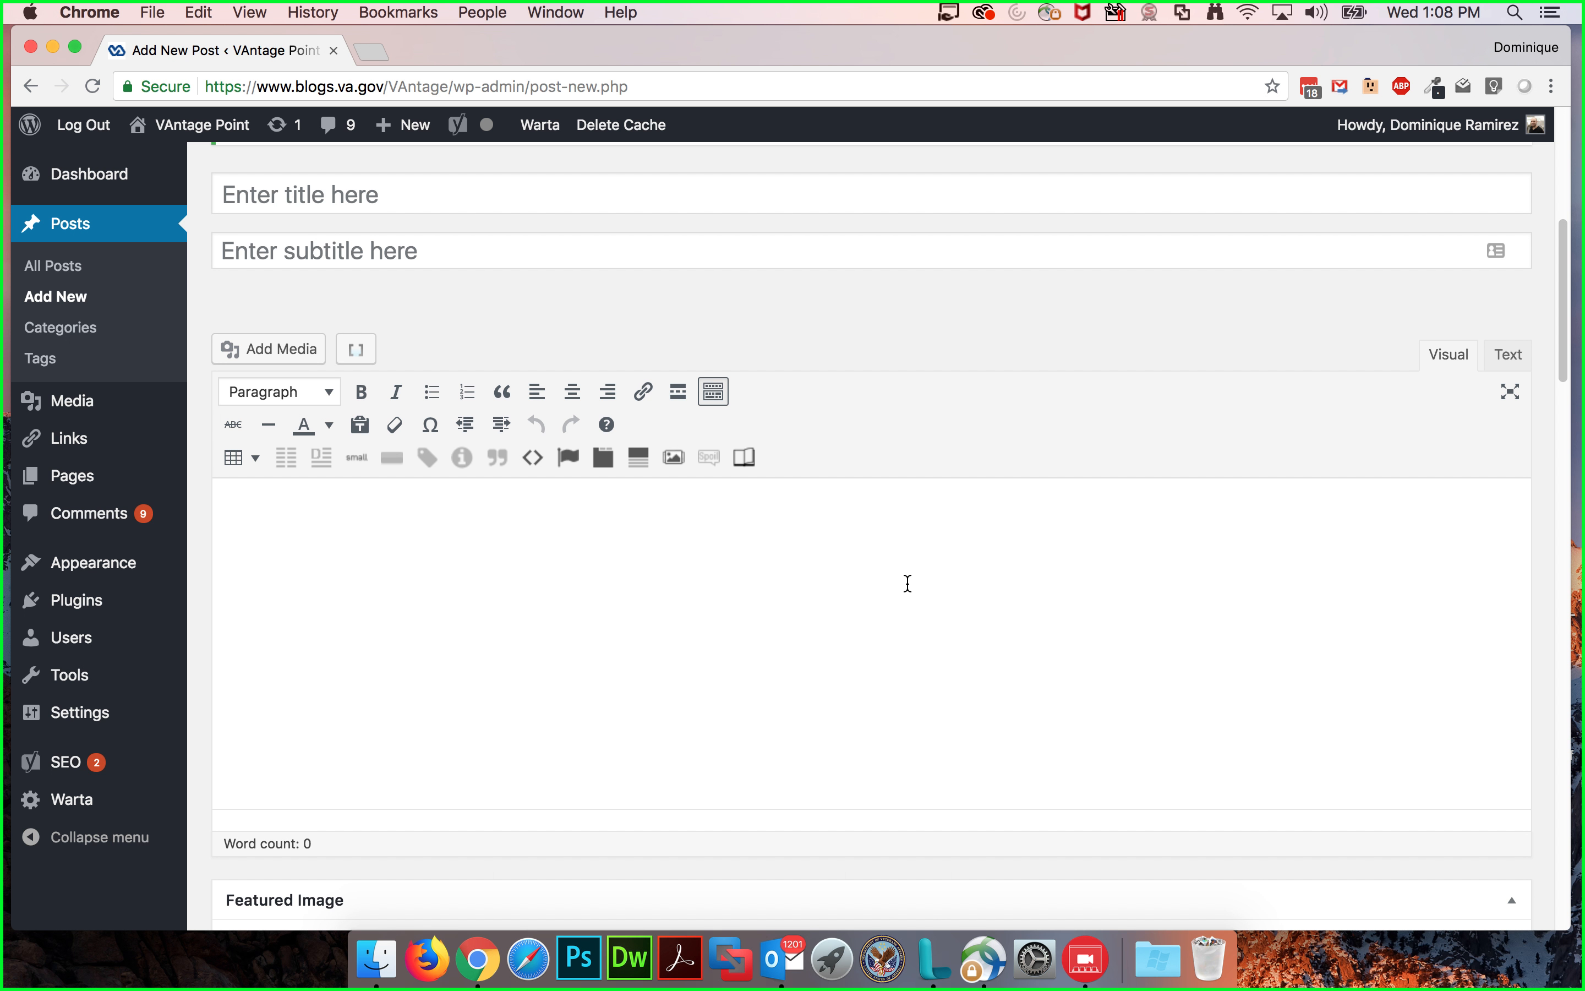
{"action": "scroll", "coordinate": [907, 581], "scroll_direction": "up", "scroll_amount": 9}
{"action": "scroll", "coordinate": [359, 230], "scroll_direction": "up", "scroll_amount": 4}
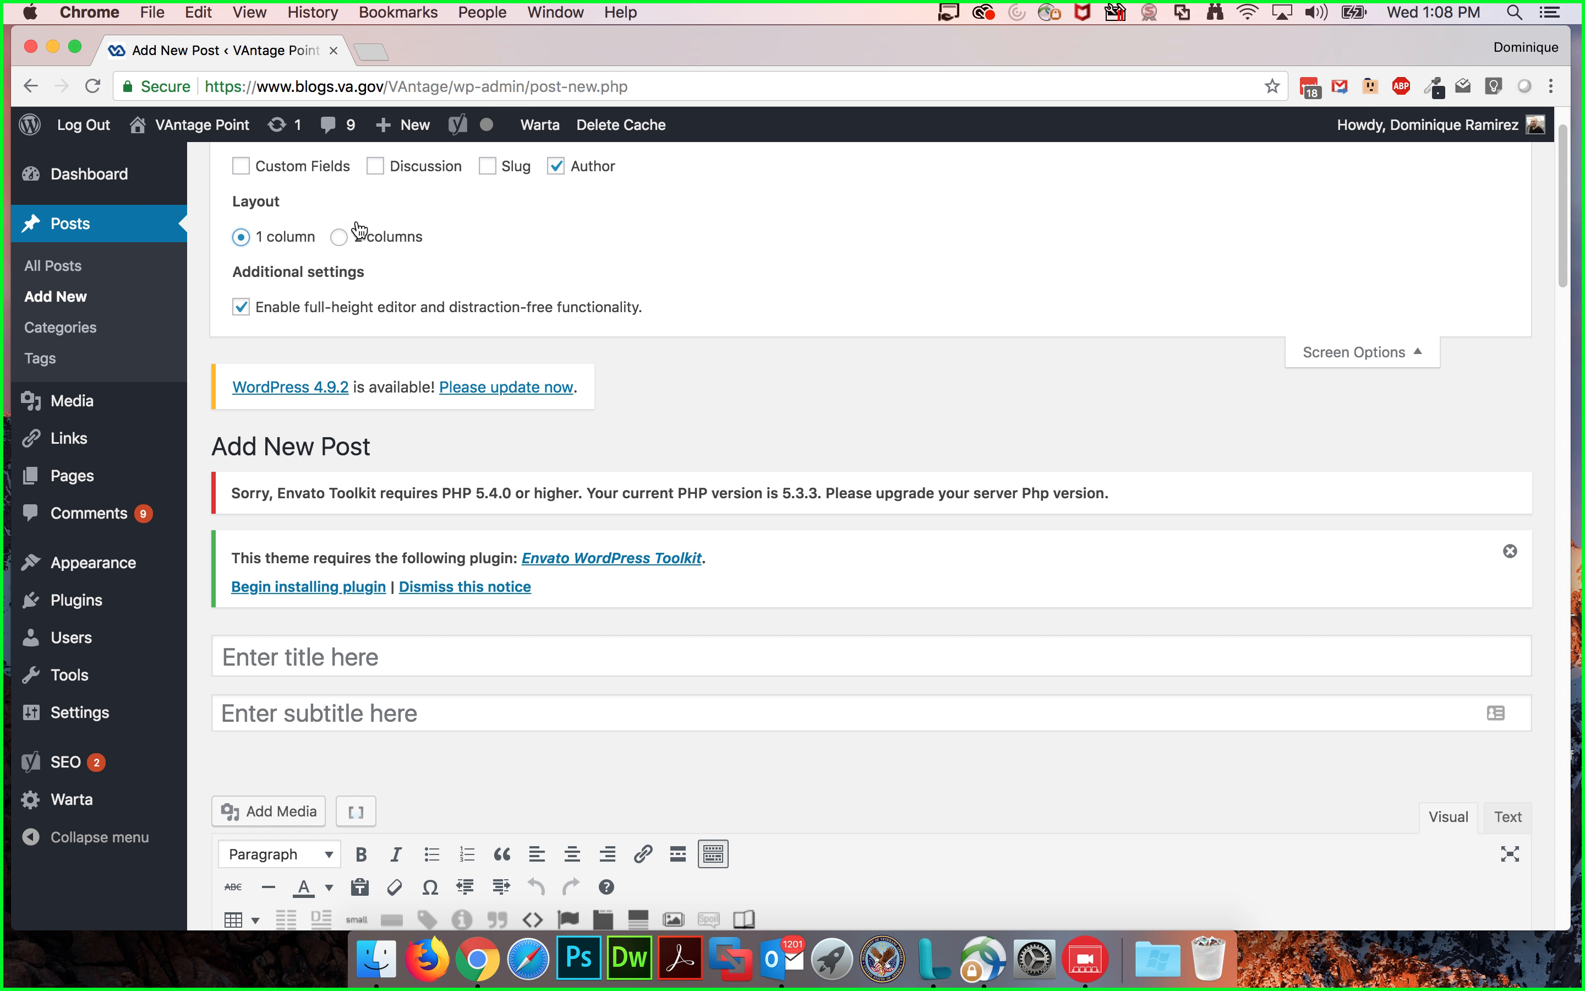
Step: Switch the post editor layout back to 2 columns and review the resulting editor arrangement
{"action": "left_click", "coordinate": [369, 238]}
{"action": "scroll", "coordinate": [753, 439], "scroll_direction": "down", "scroll_amount": 10}
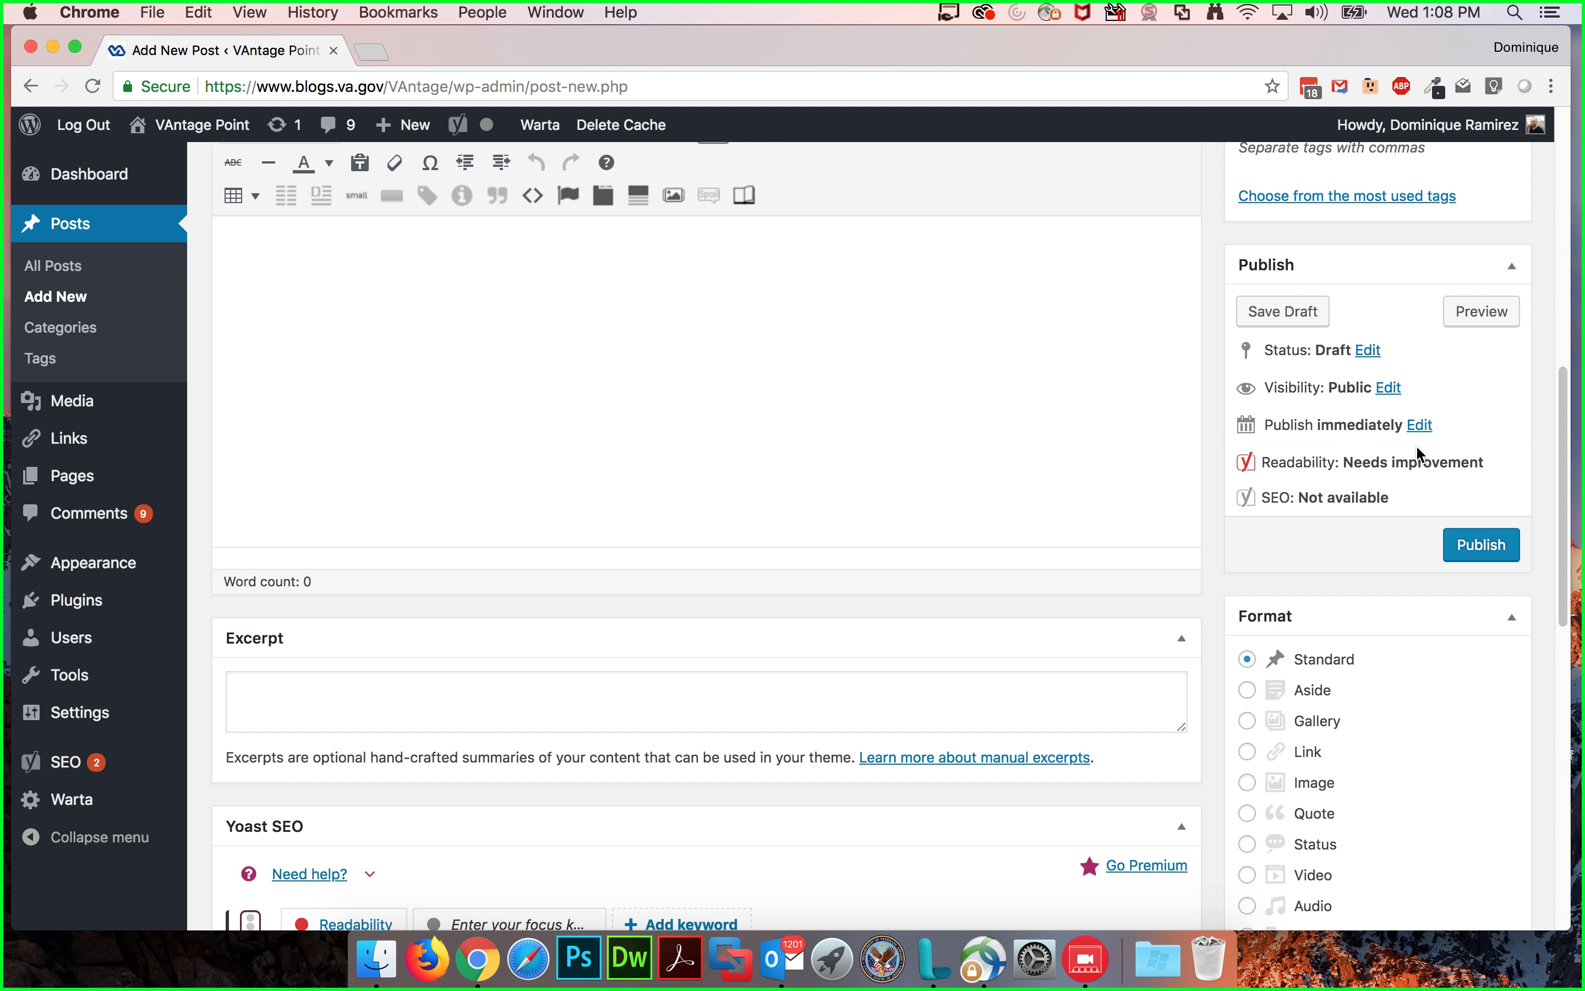
{"action": "scroll", "coordinate": [1411, 490], "scroll_direction": "up", "scroll_amount": 8}
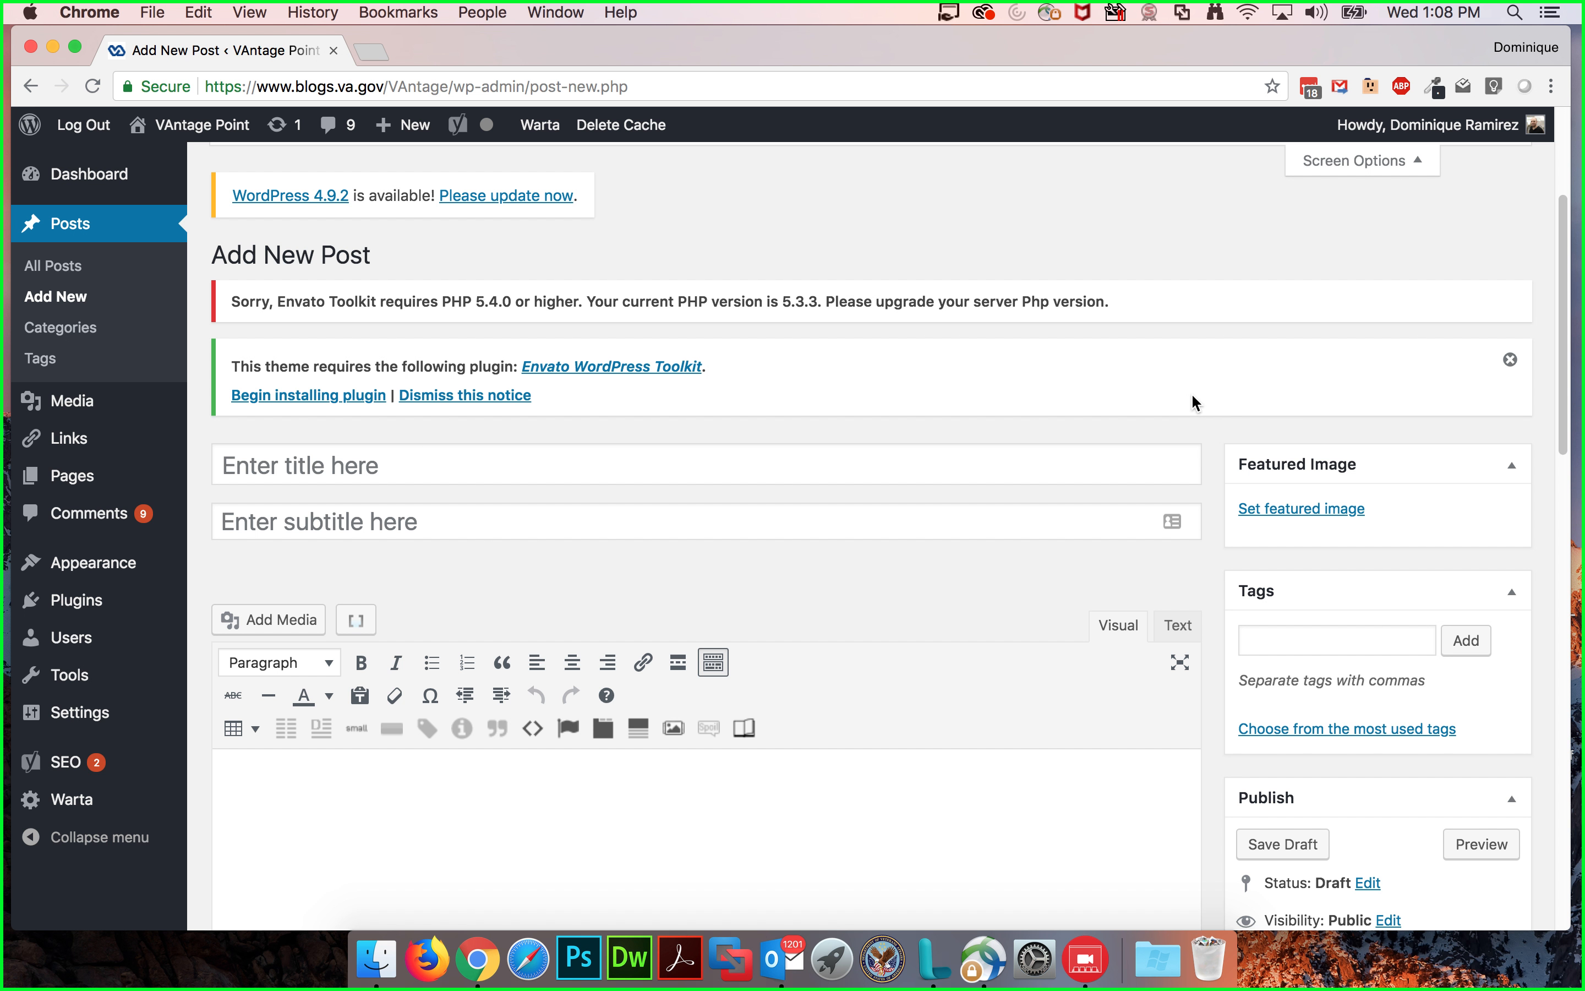
{"action": "scroll", "coordinate": [1199, 392], "scroll_direction": "up", "scroll_amount": 3}
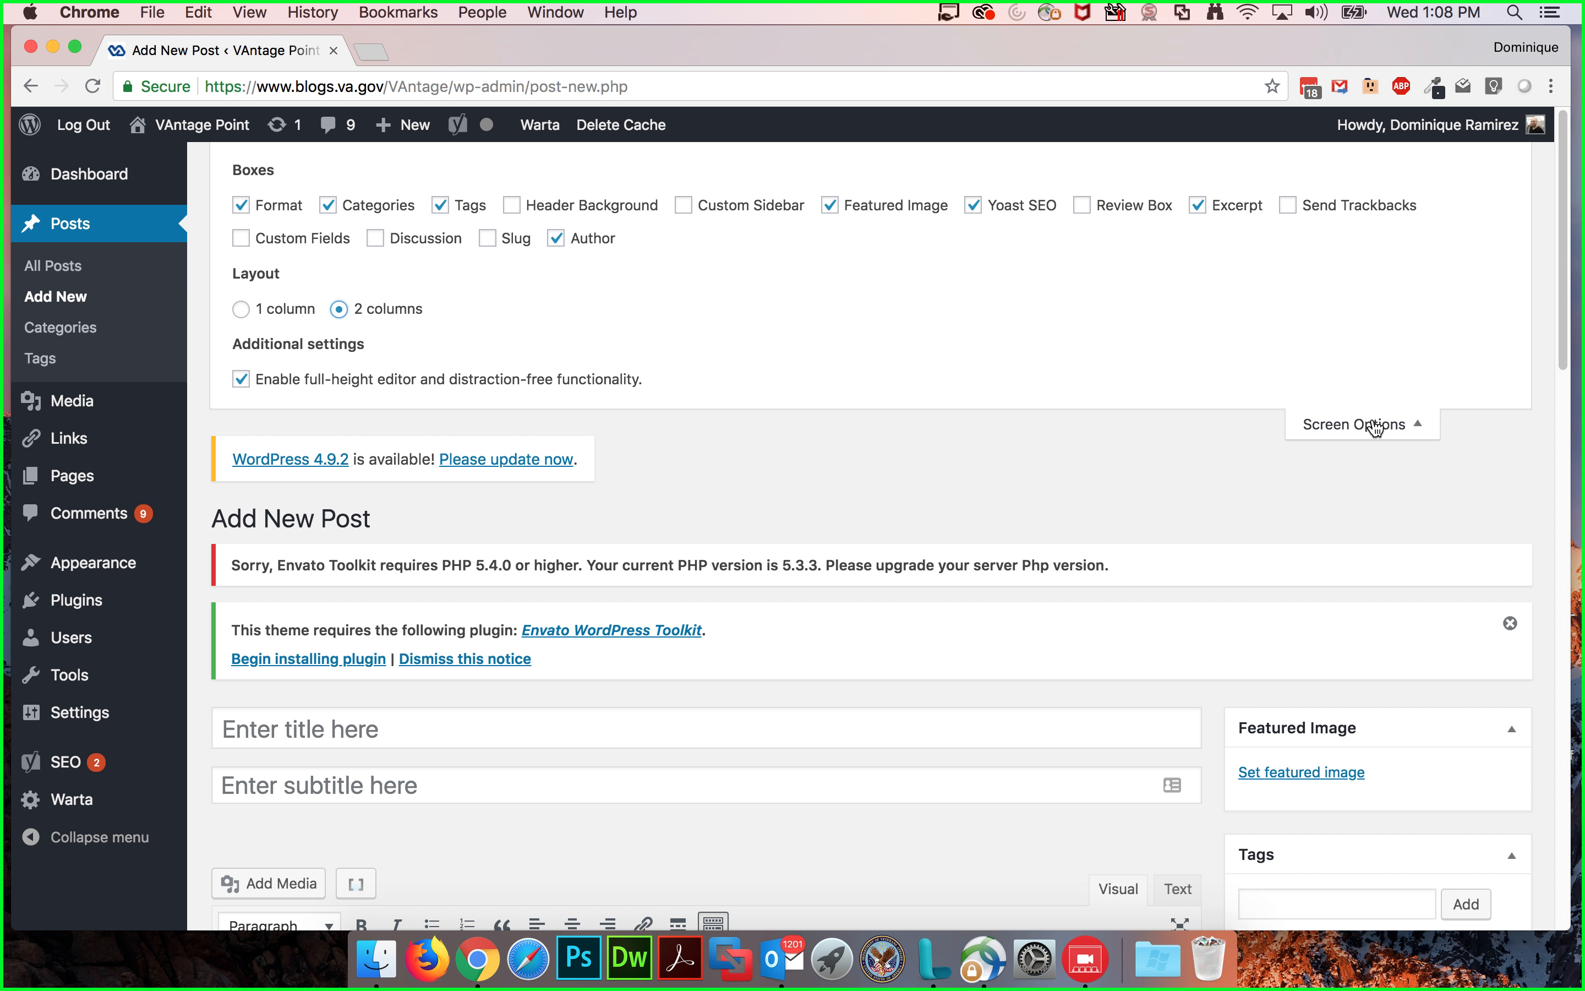
Step: Toggle the Excerpt box off and back on, then close the Screen Options panel
{"action": "left_click", "coordinate": [1198, 207]}
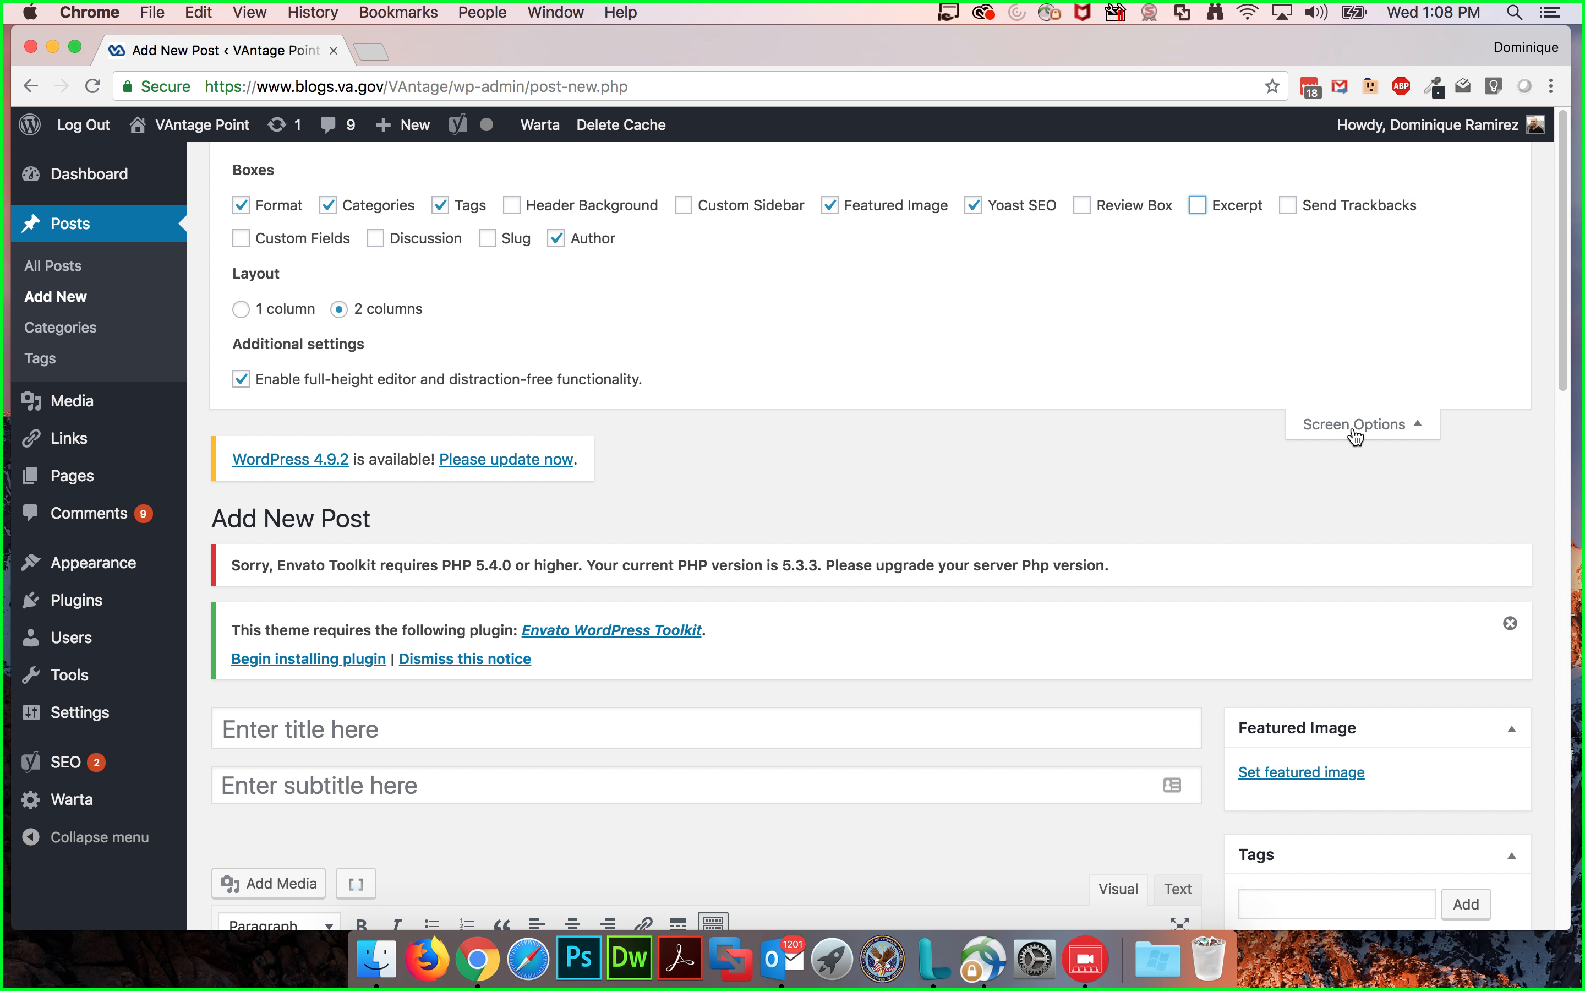
{"action": "left_click", "coordinate": [1198, 207]}
{"action": "left_click", "coordinate": [1375, 434]}
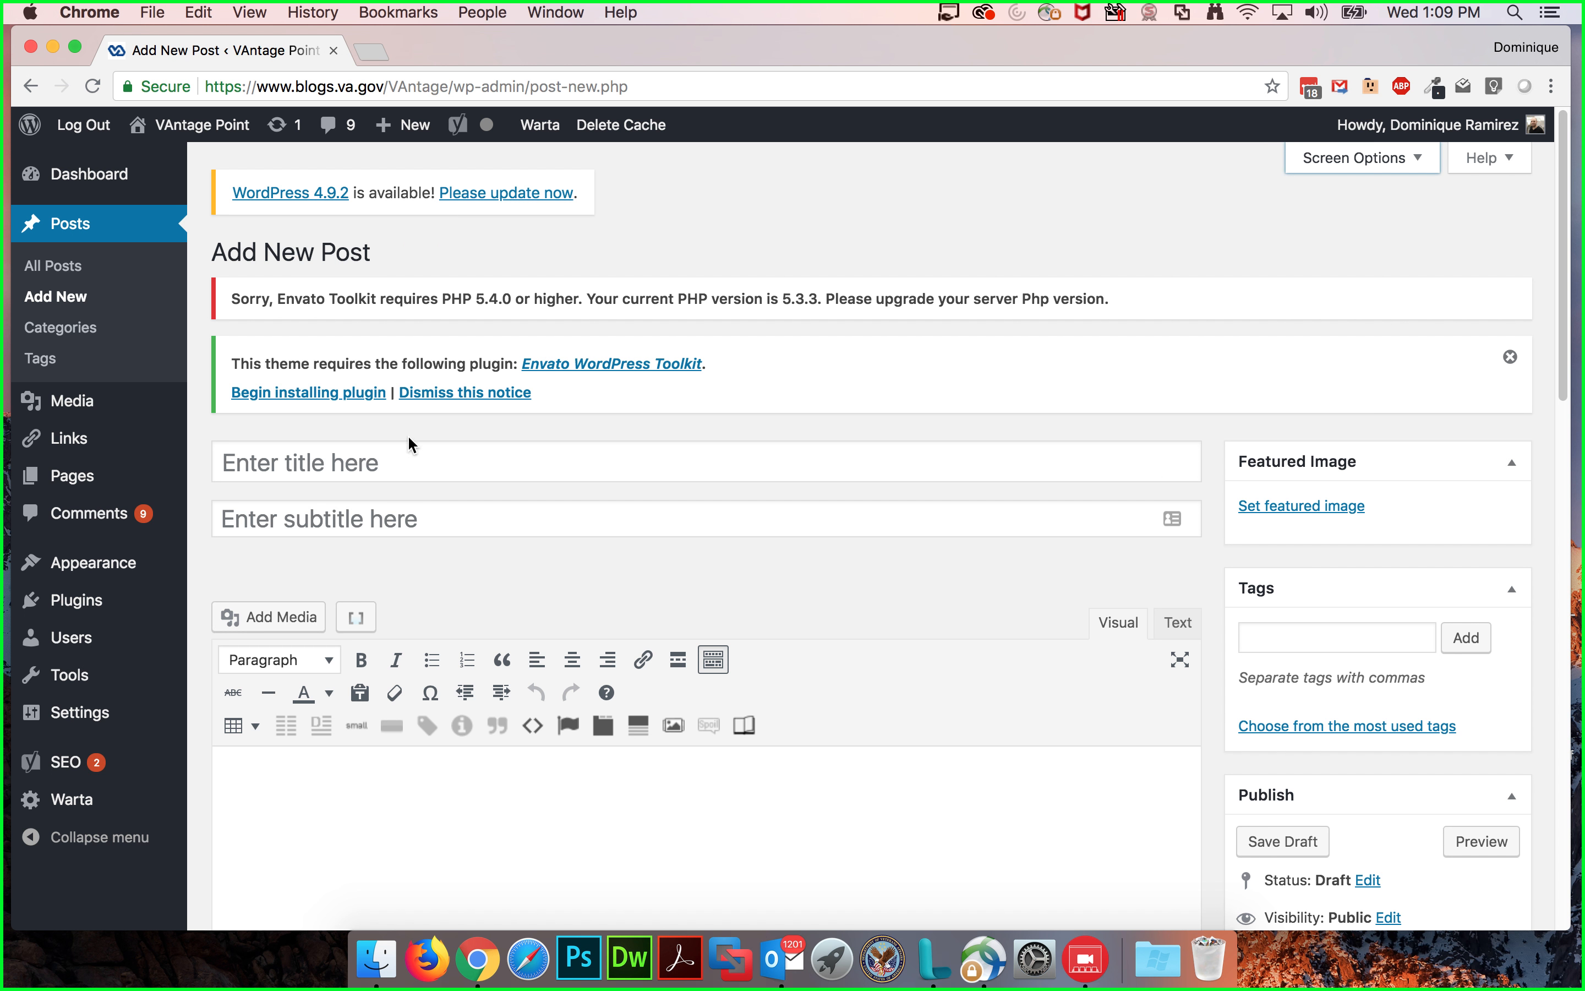
Step: Place the cursor in the new post's title field, ready to enter a title
{"action": "scroll", "coordinate": [393, 442], "scroll_direction": "down", "scroll_amount": 2}
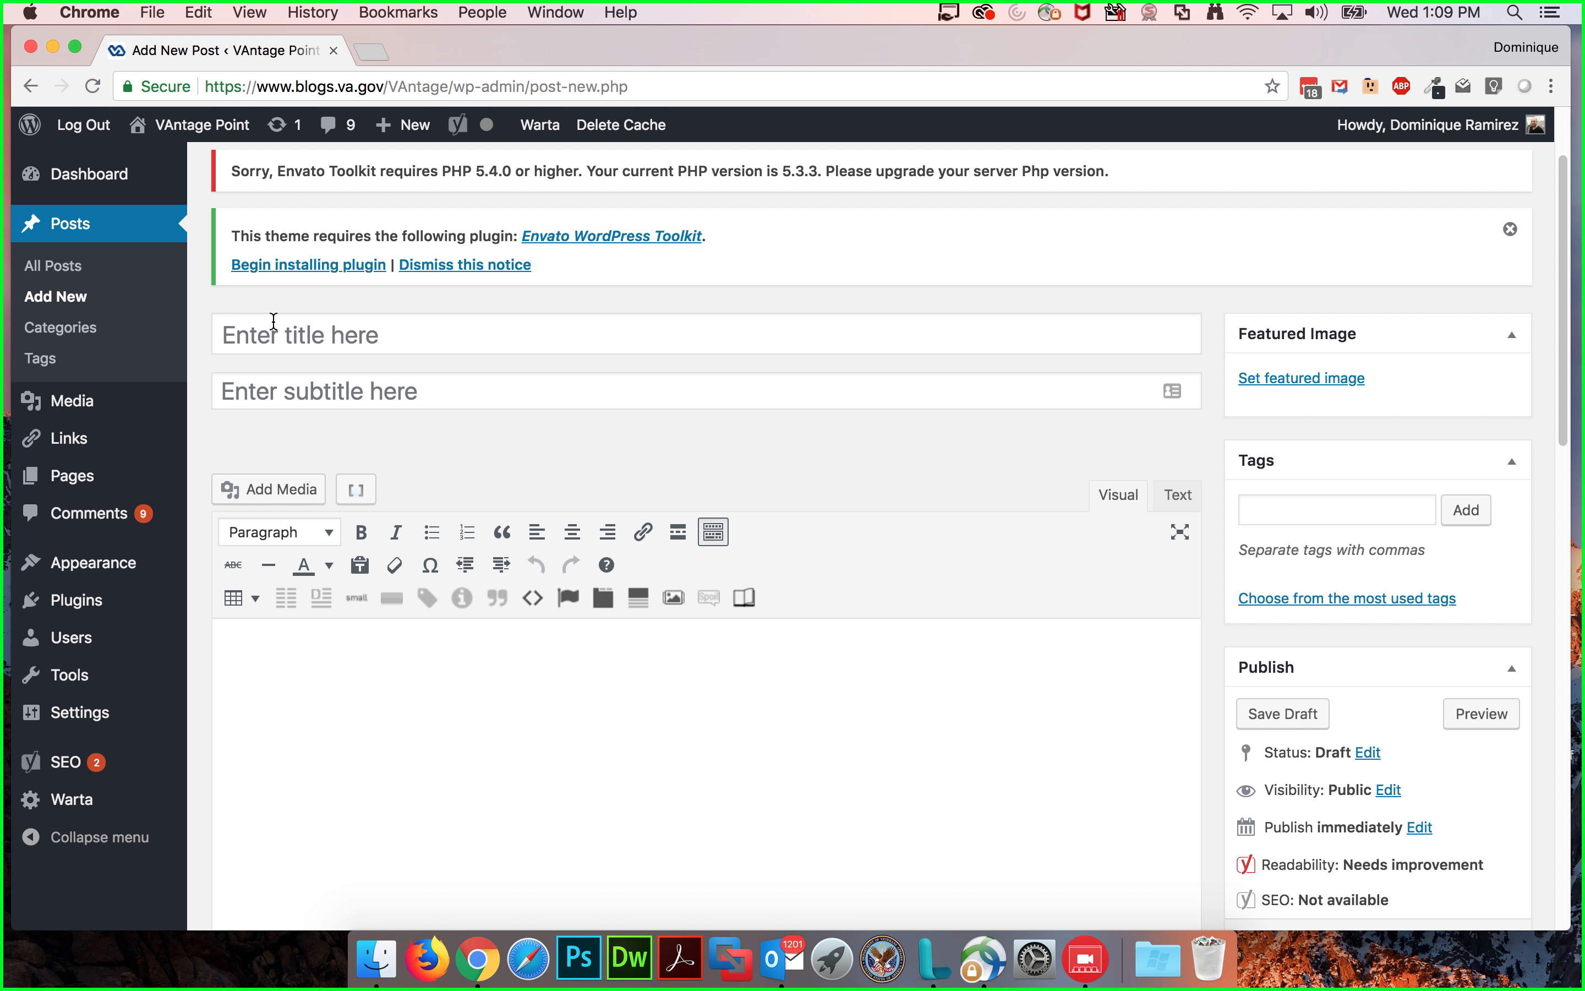
{"action": "left_click", "coordinate": [266, 325]}
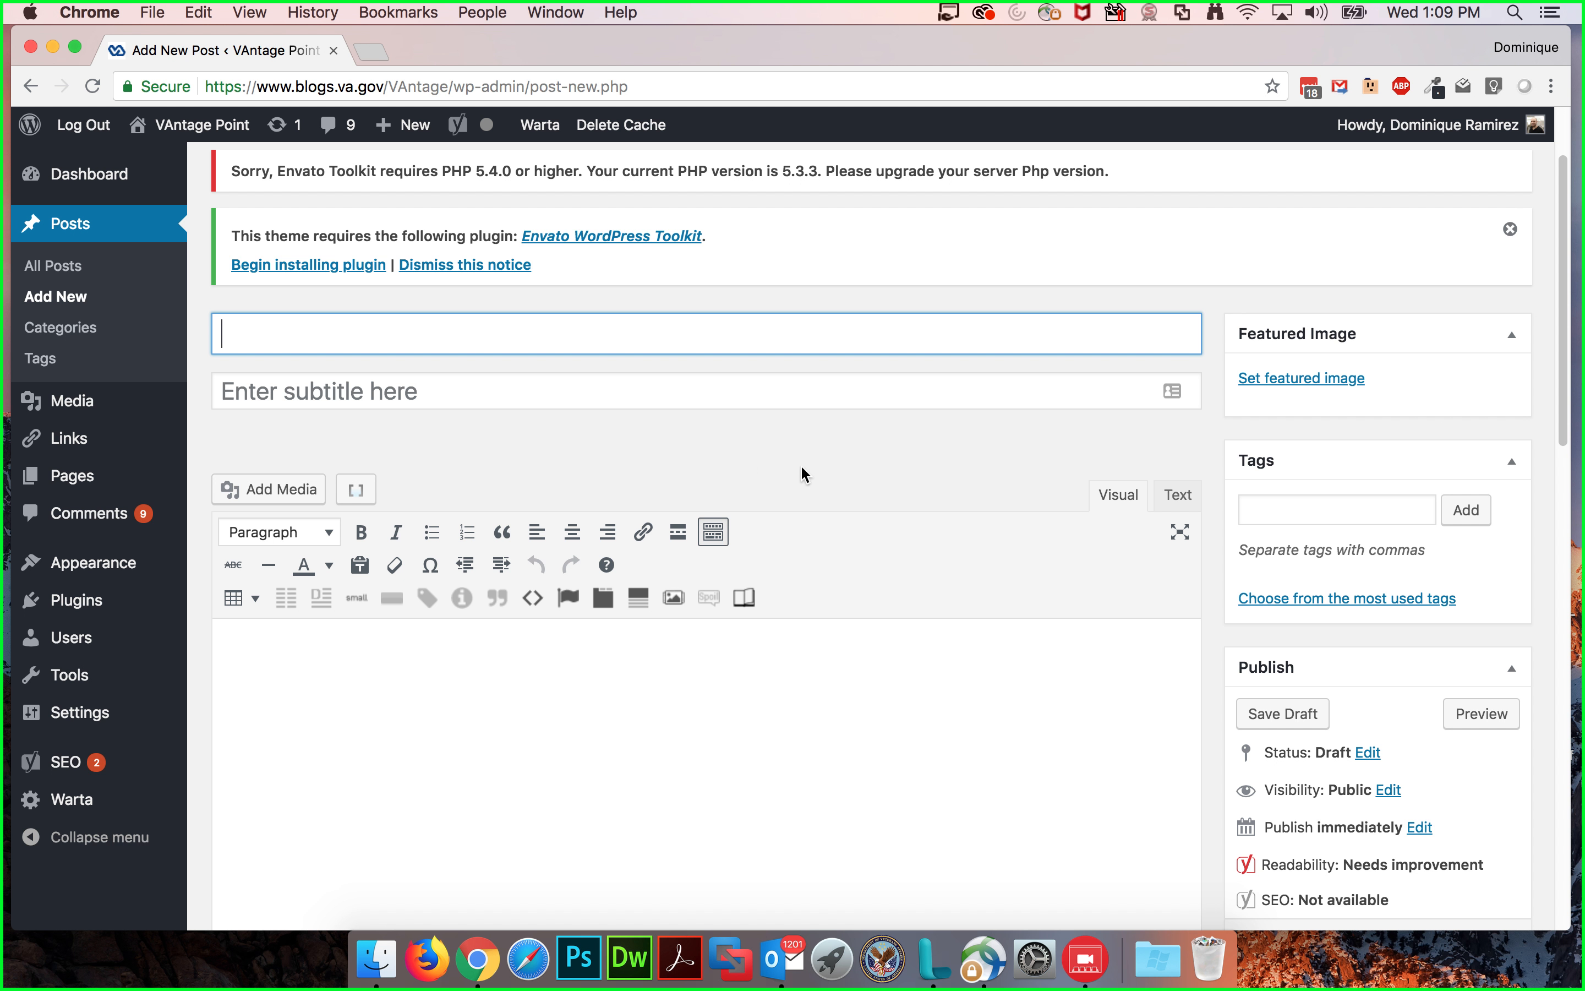
{"action": "scroll", "coordinate": [855, 465], "scroll_direction": "down", "scroll_amount": 1}
{"action": "scroll", "coordinate": [855, 473], "scroll_direction": "down", "scroll_amount": 5}
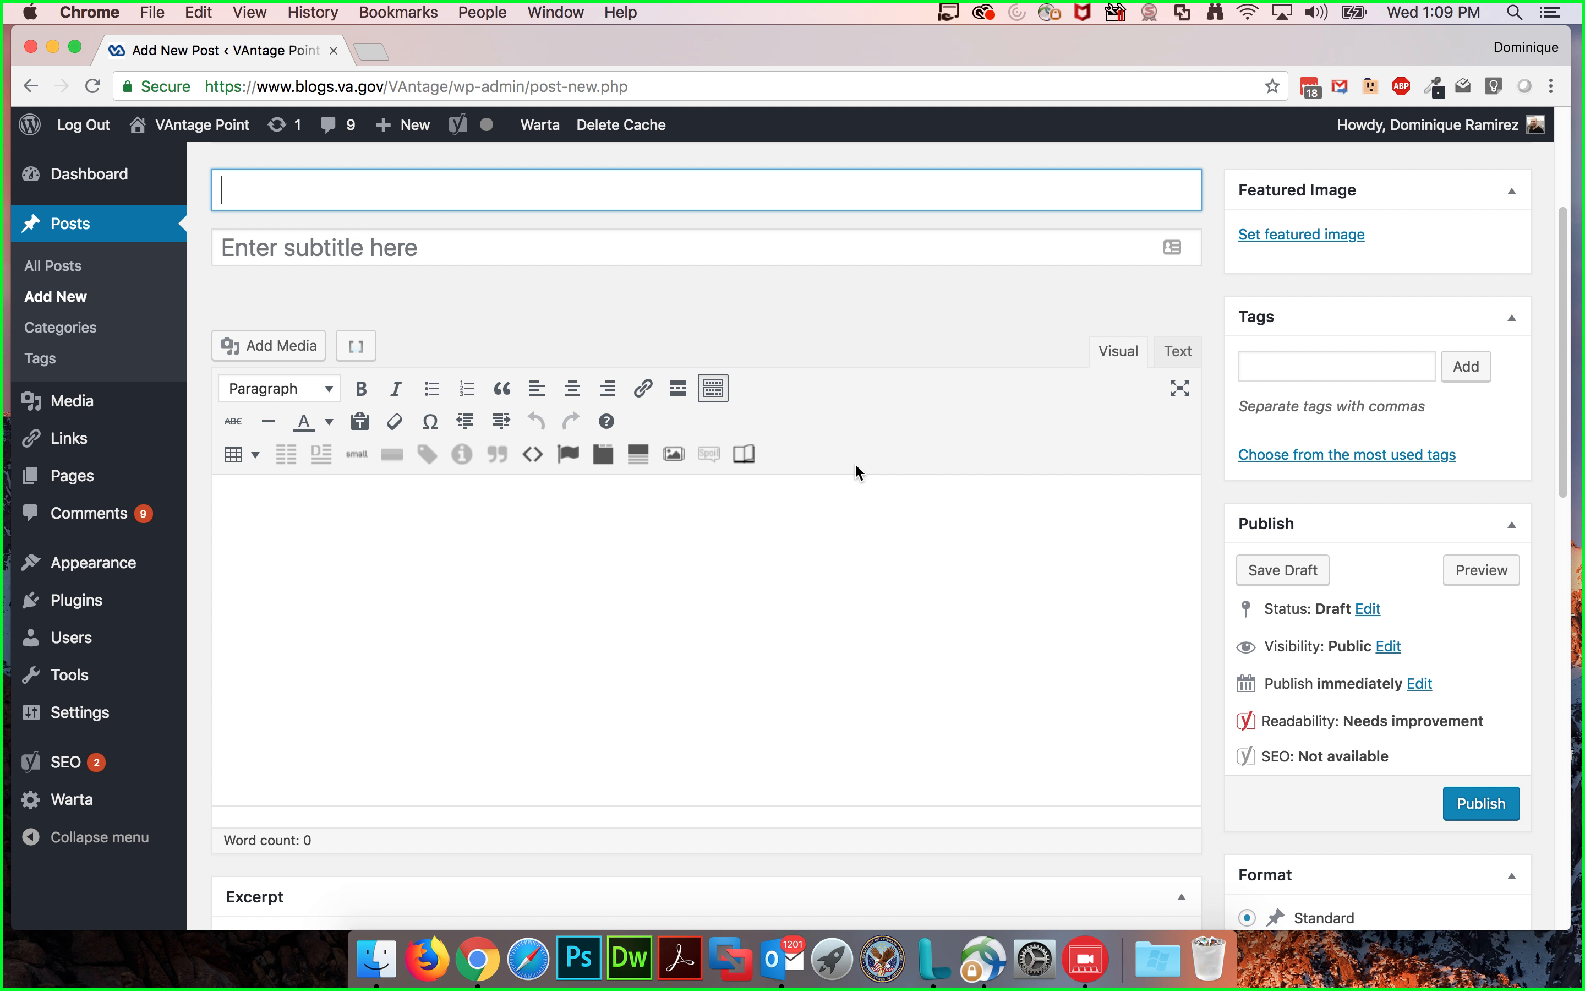
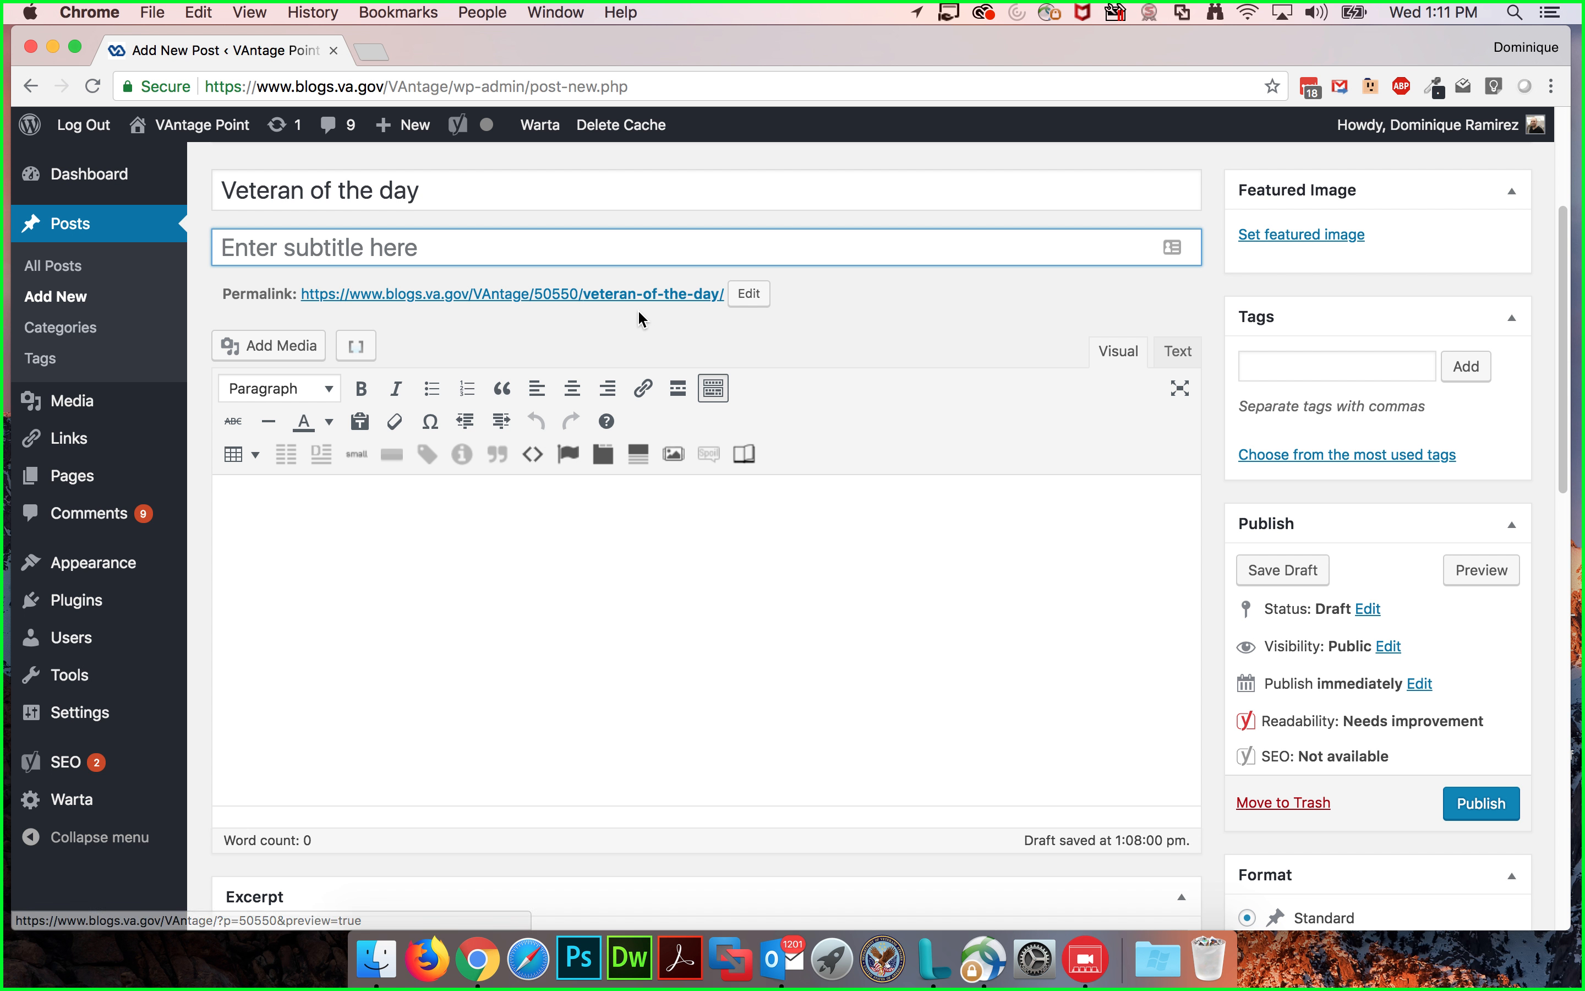
Step: Enter "Here's a subtitle" as the post's subtitle and place the cursor in the post body
{"action": "type", "text": "Here's a subtitle"}
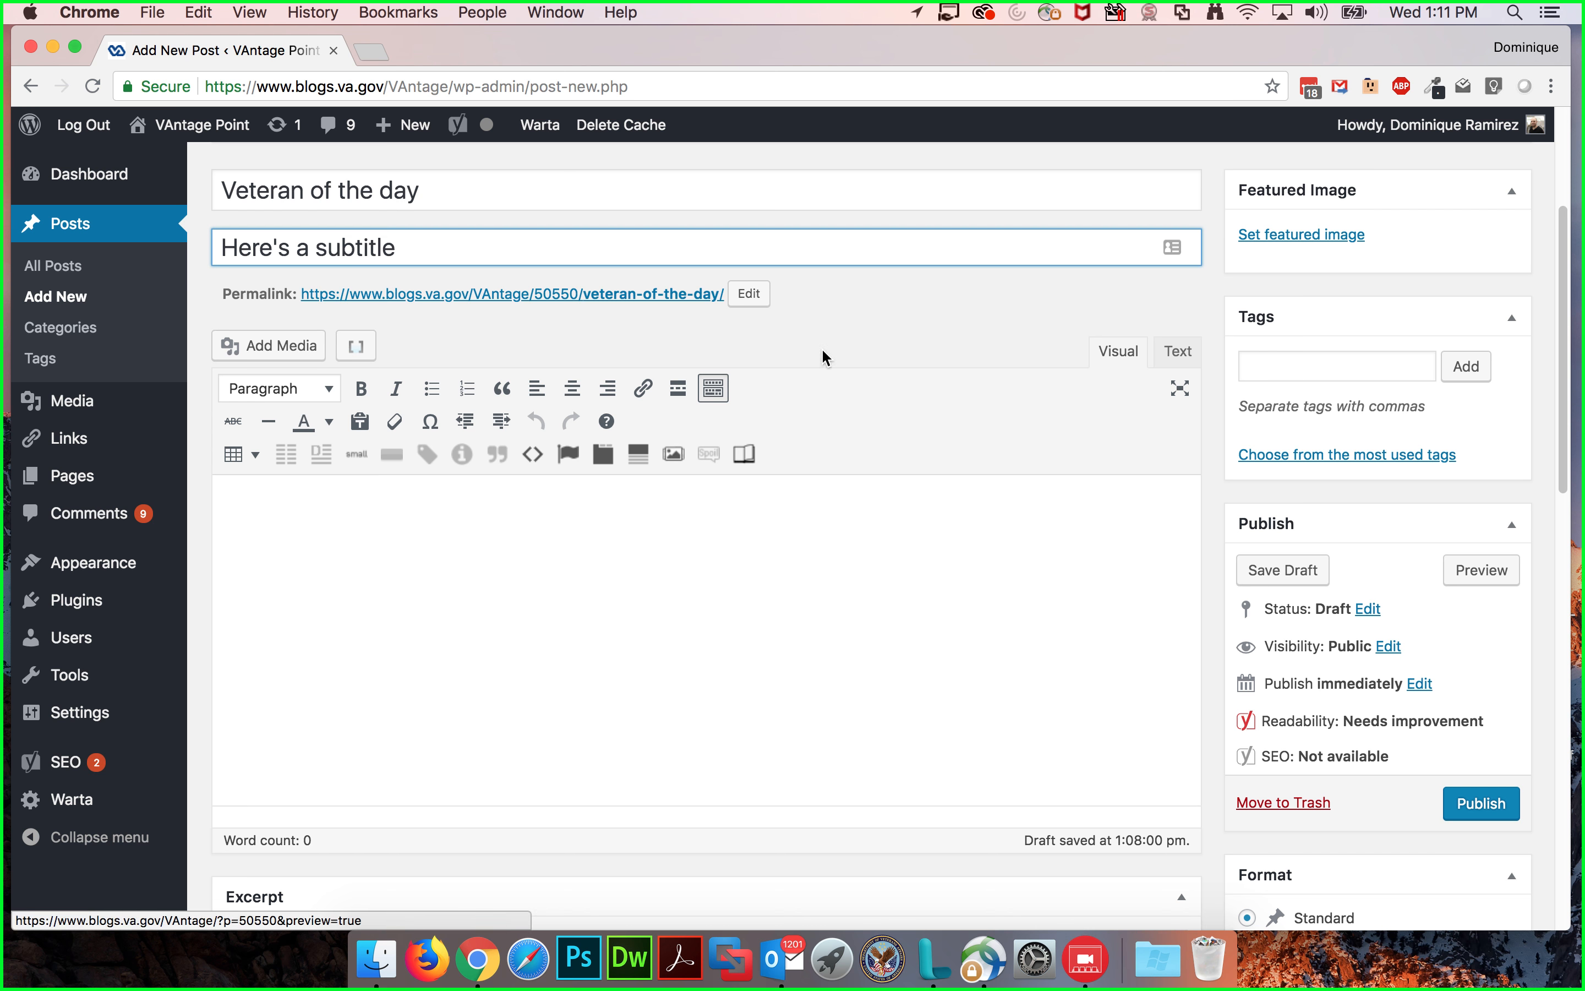
{"action": "left_click", "coordinate": [840, 574]}
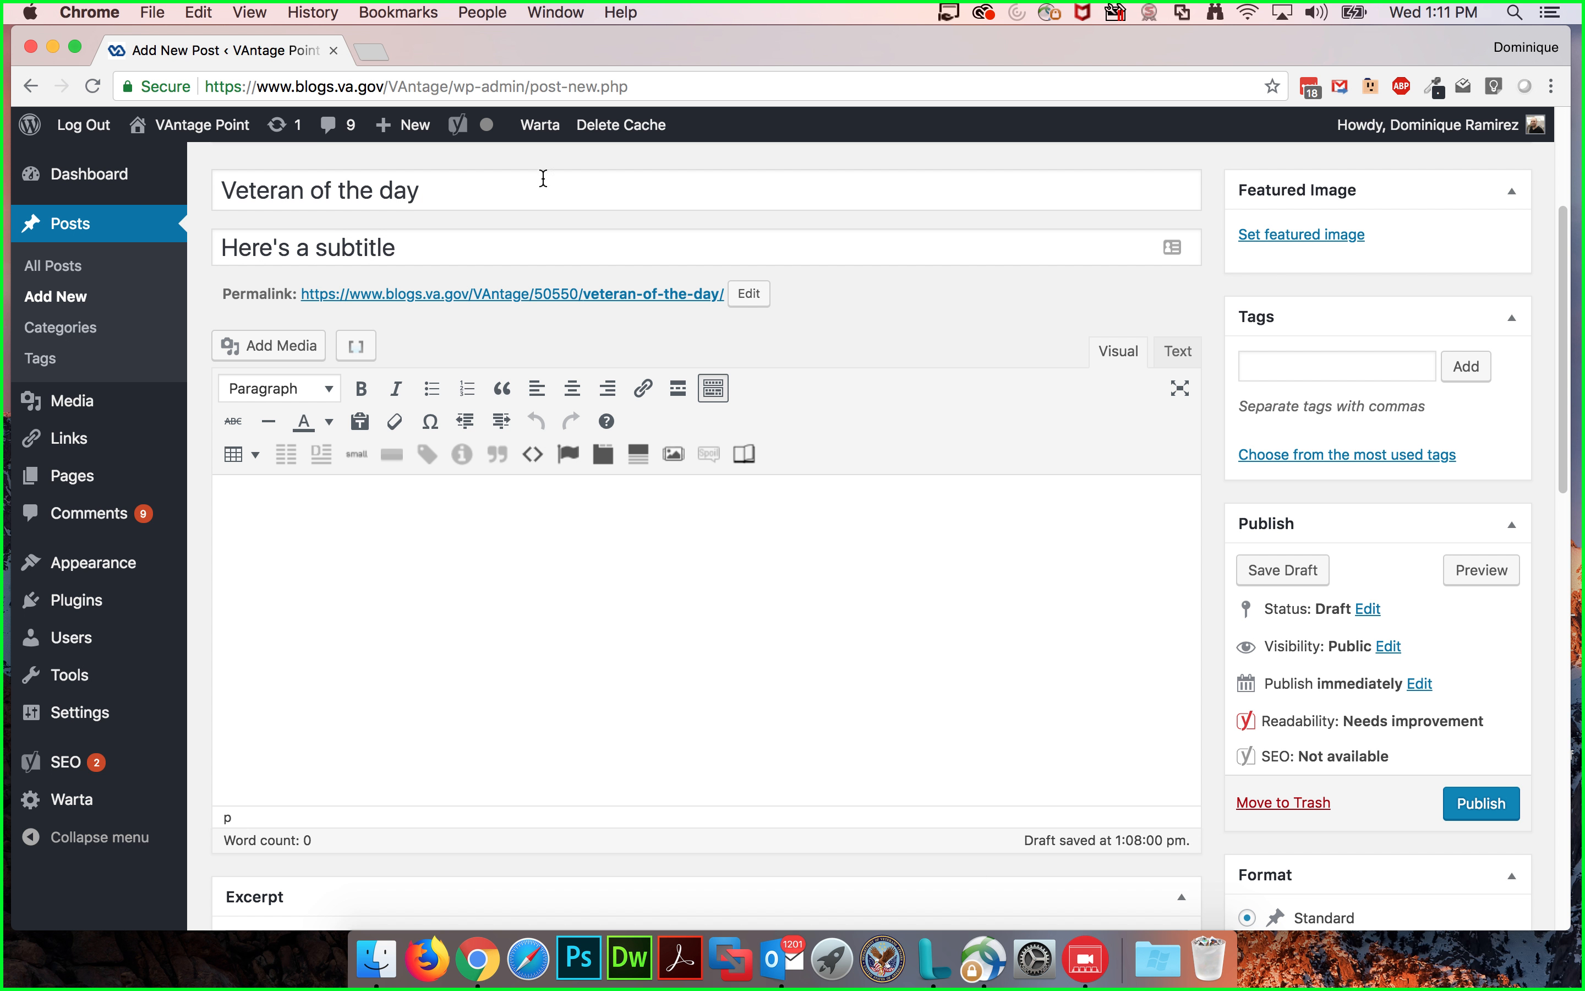
Step: Open the live site in a new tab and read the latest #VeteranOfTheDay Army Veteran Stanley Nelson post
{"action": "left_click", "coordinate": [176, 168], "text": "super"}
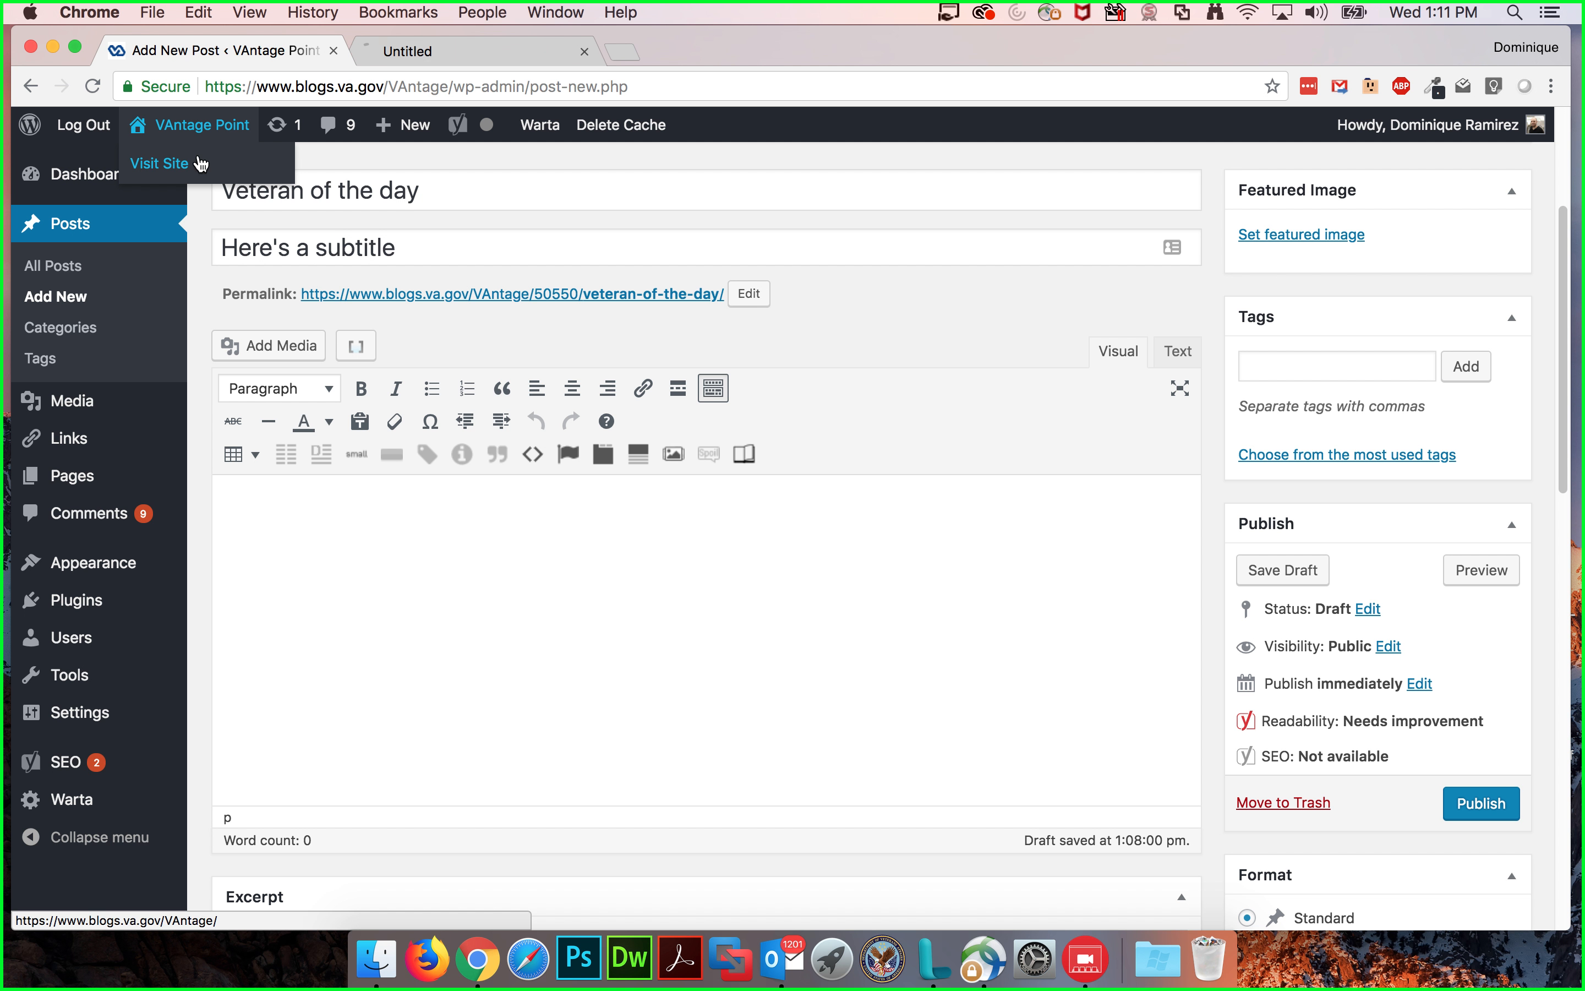
{"action": "left_click", "coordinate": [445, 53]}
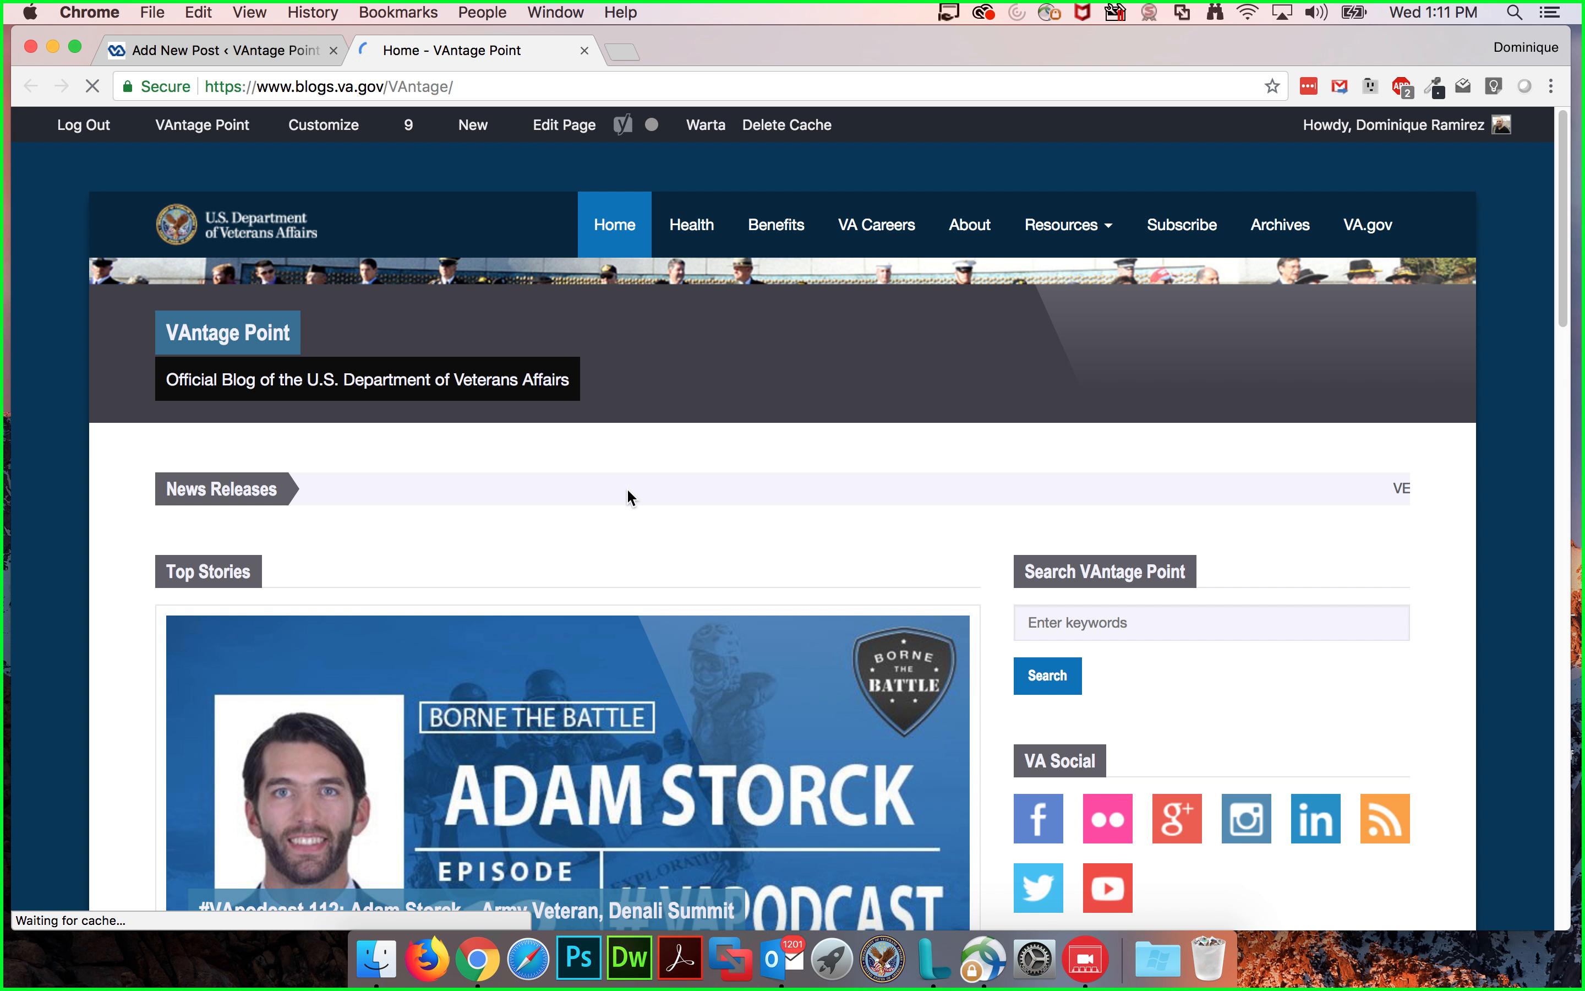
{"action": "scroll", "coordinate": [627, 487], "scroll_direction": "down", "scroll_amount": 5}
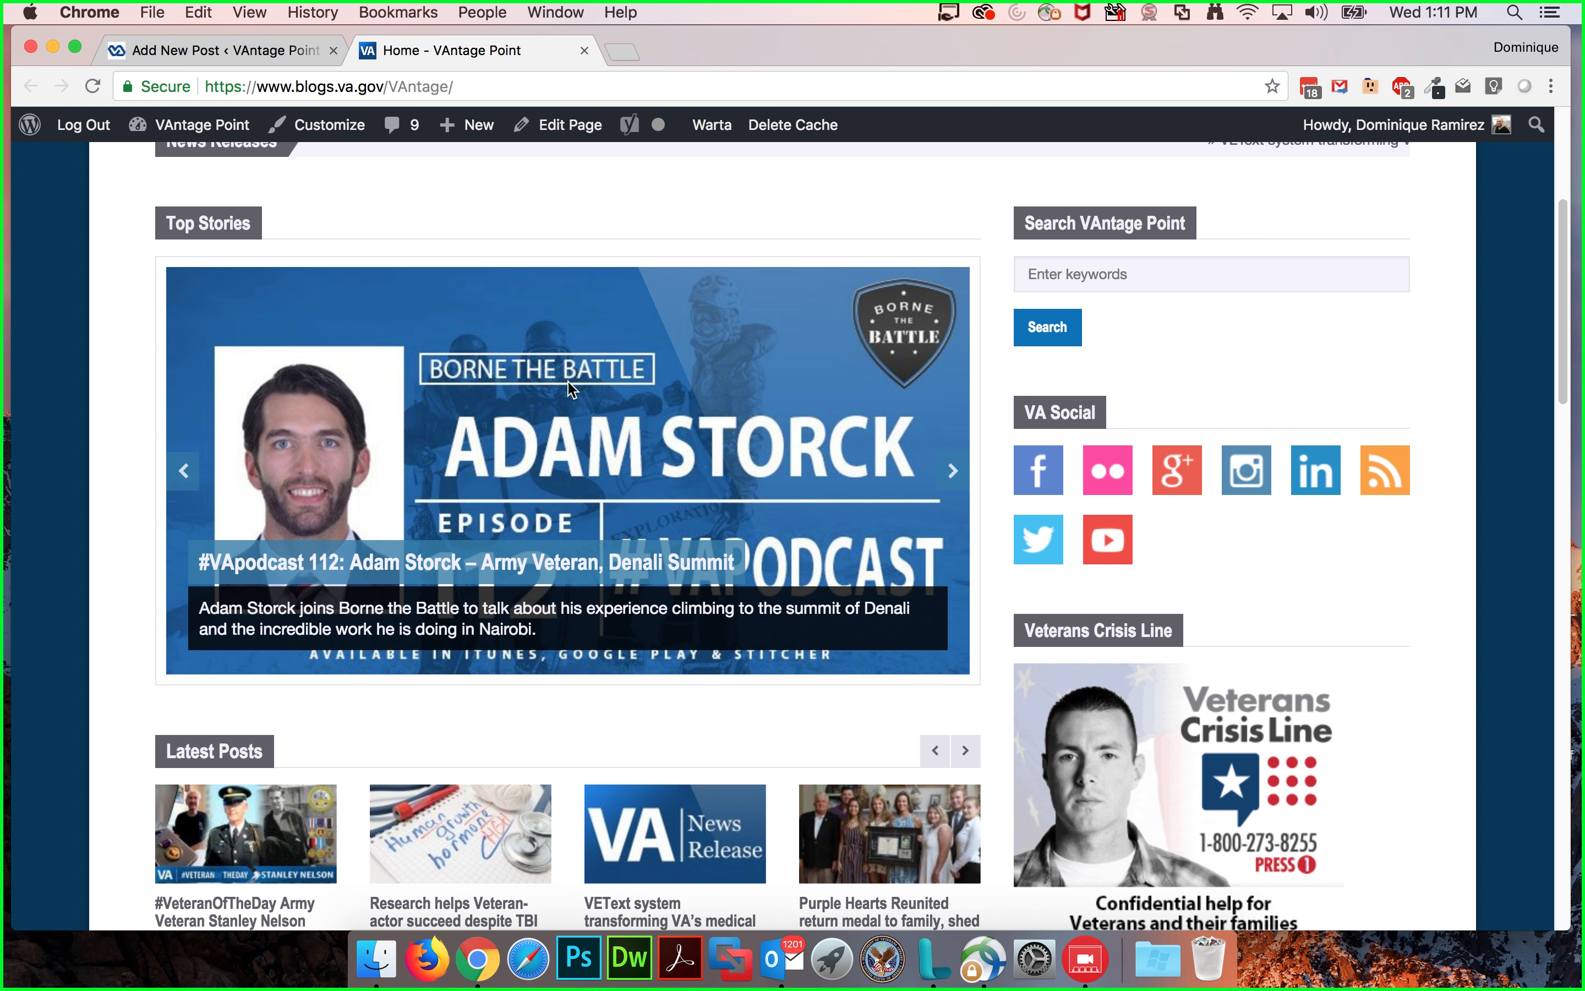
{"action": "scroll", "coordinate": [603, 377], "scroll_direction": "down", "scroll_amount": 3}
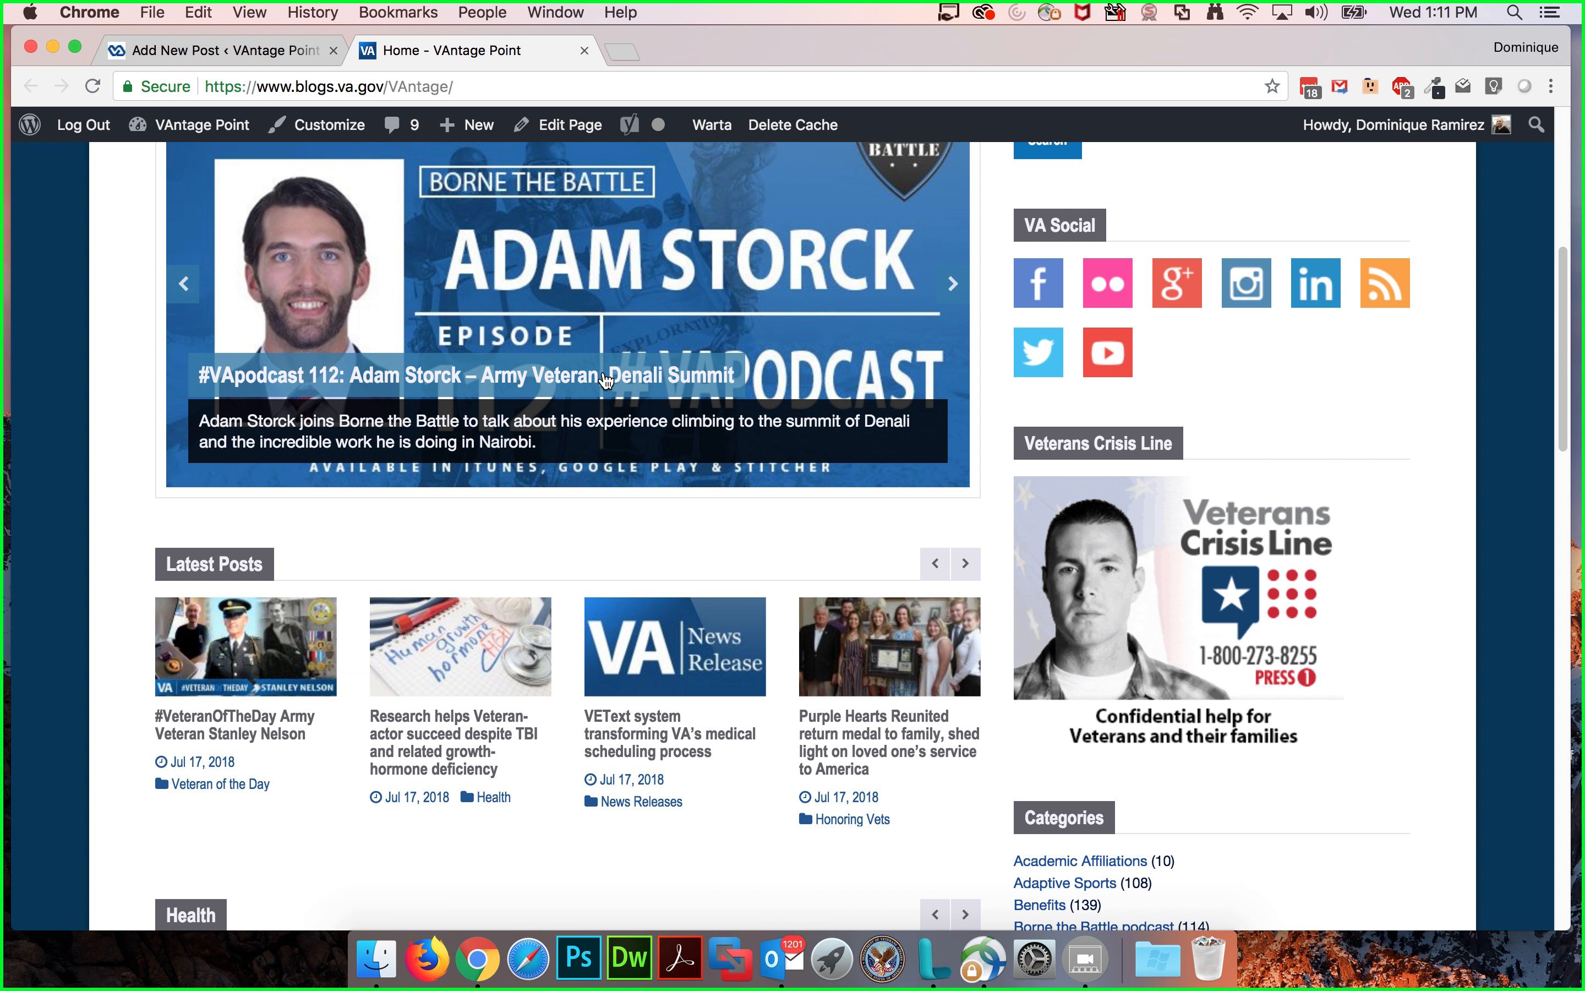
{"action": "left_click", "coordinate": [247, 722]}
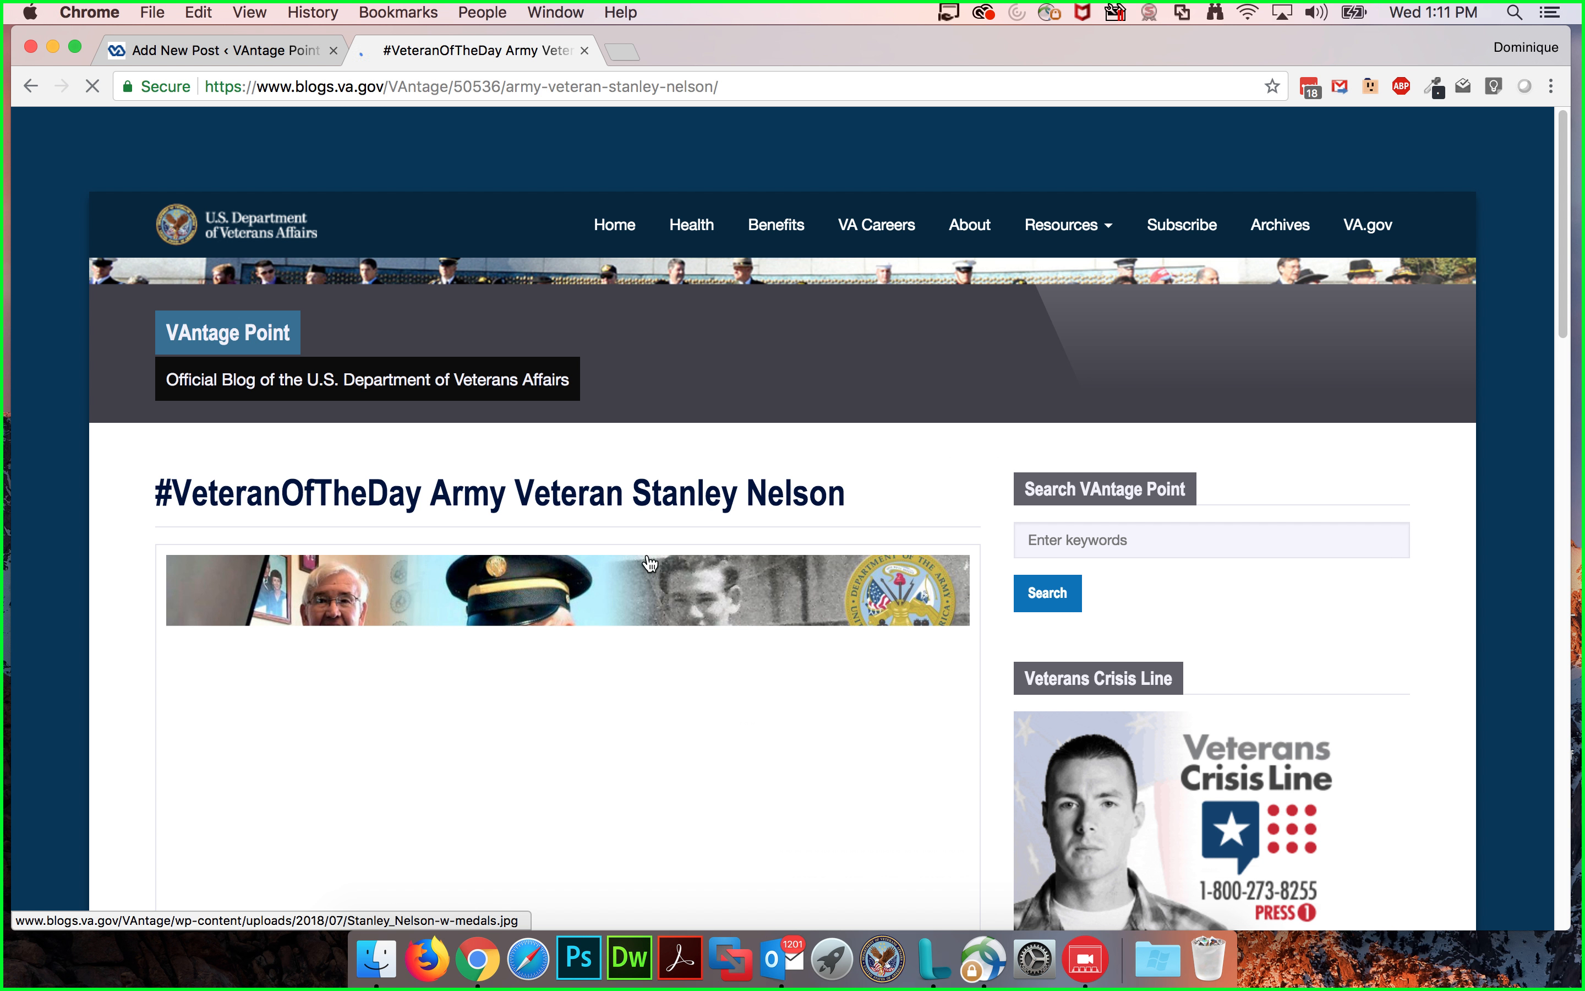
{"action": "scroll", "coordinate": [863, 392], "scroll_direction": "down", "scroll_amount": 6}
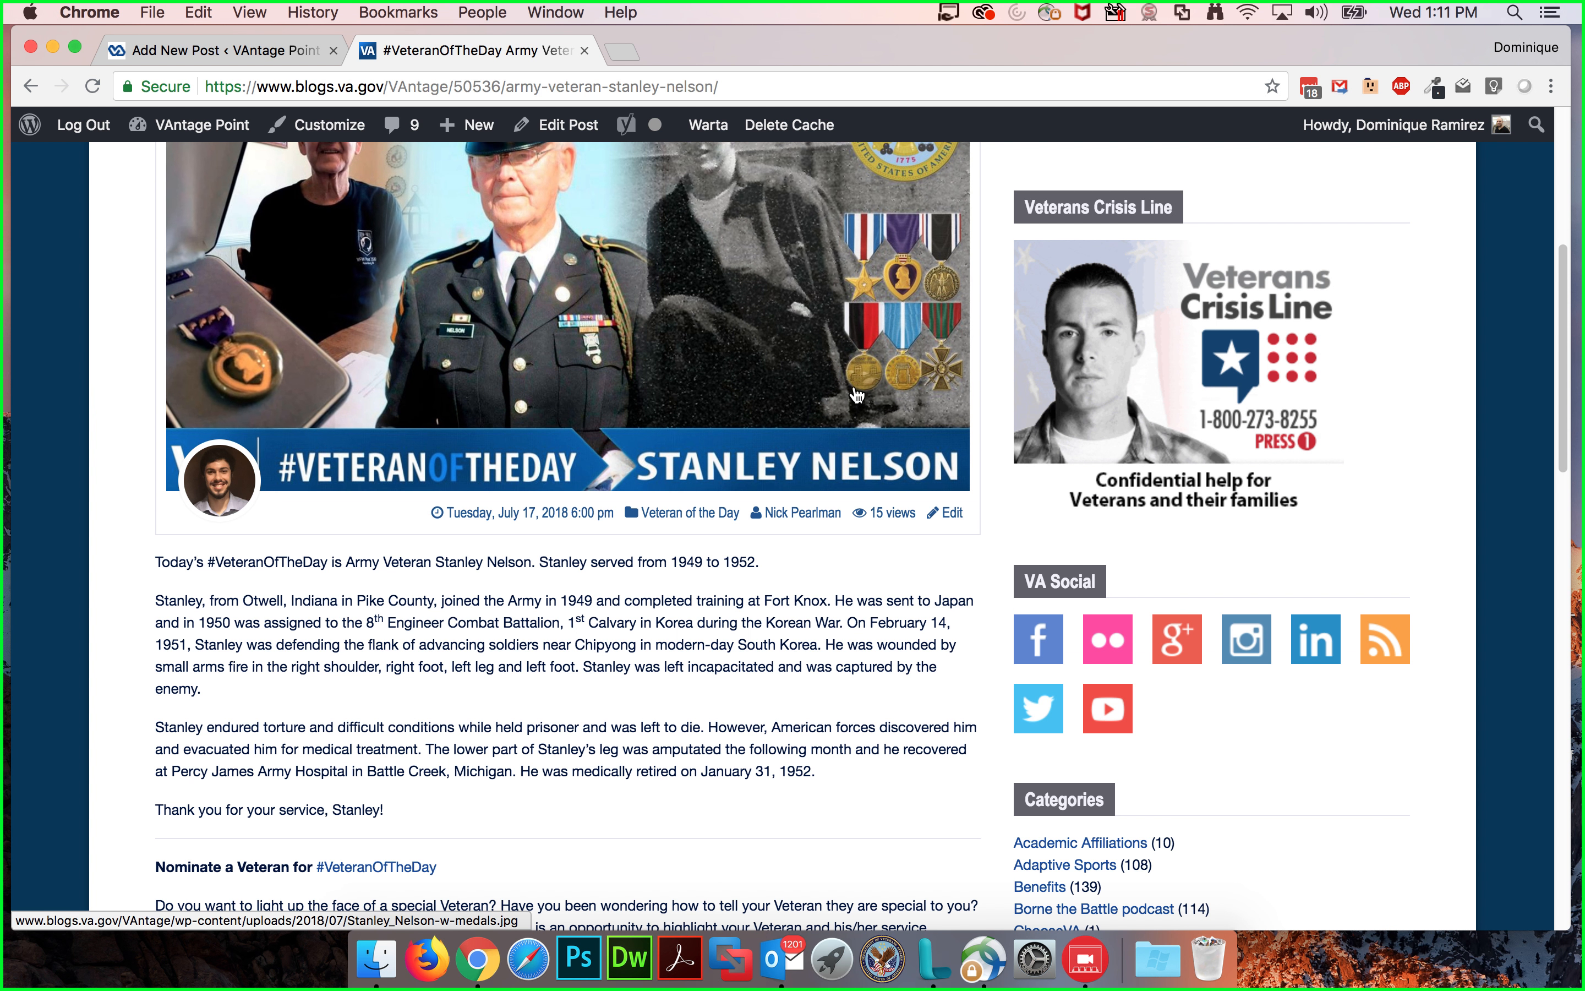
{"action": "scroll", "coordinate": [865, 392], "scroll_direction": "up", "scroll_amount": 2}
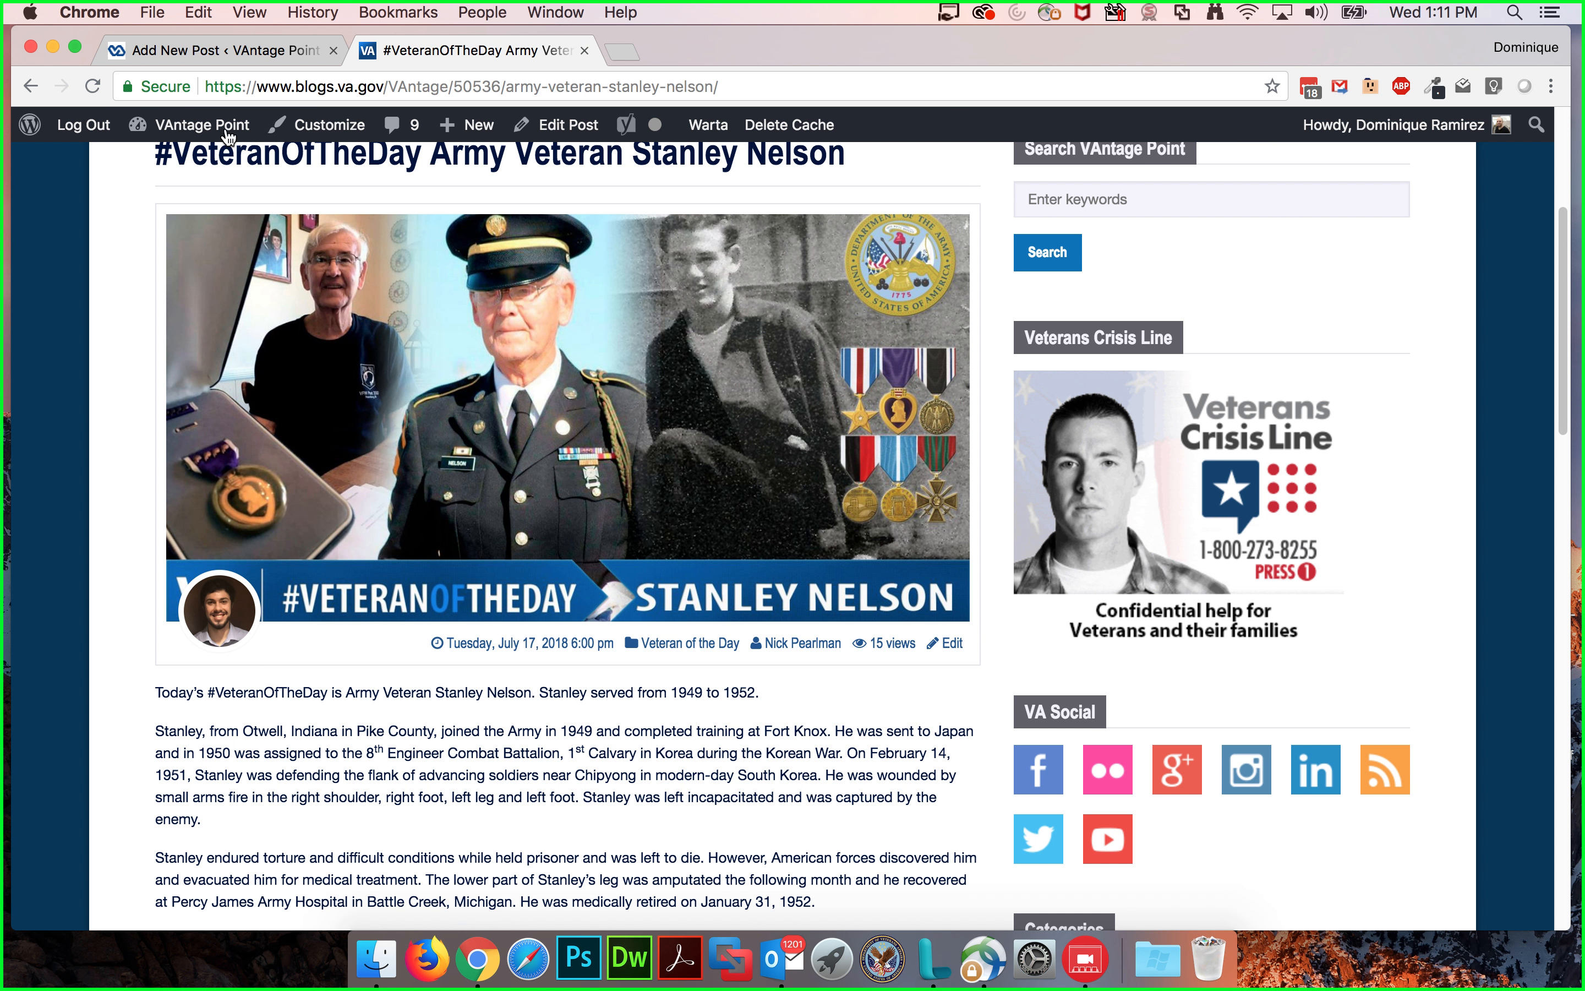
Step: Open the admin dashboard and the live homepage in a third tab
{"action": "mouse_move", "coordinate": [218, 131]}
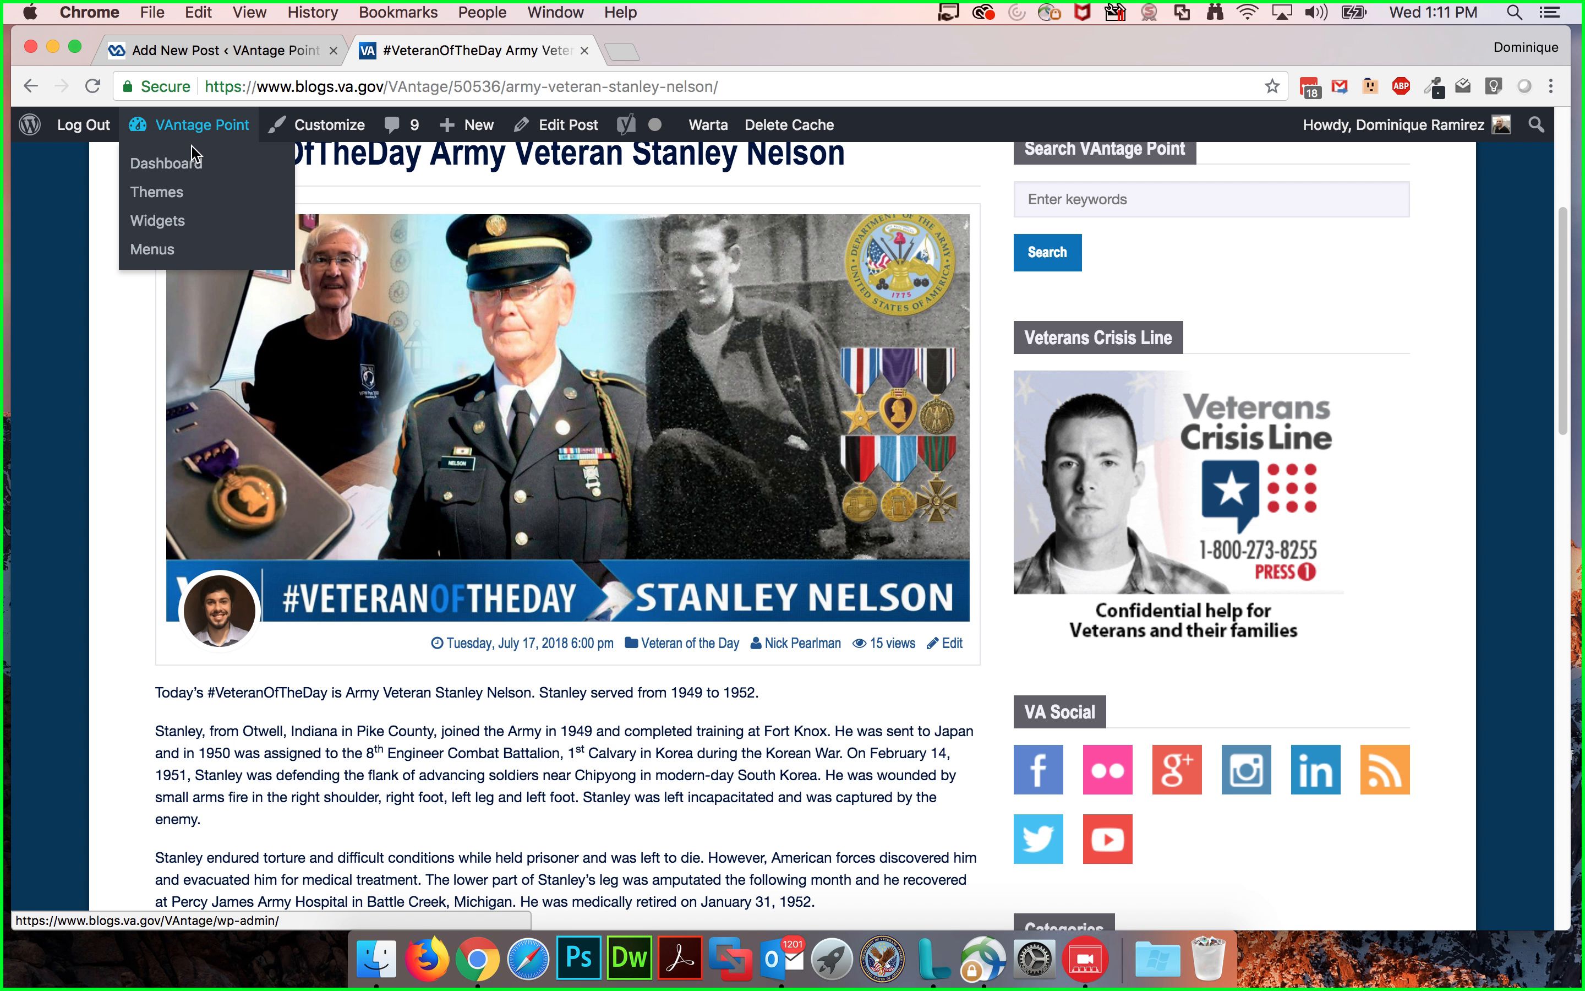
{"action": "left_click", "coordinate": [185, 172], "text": "super"}
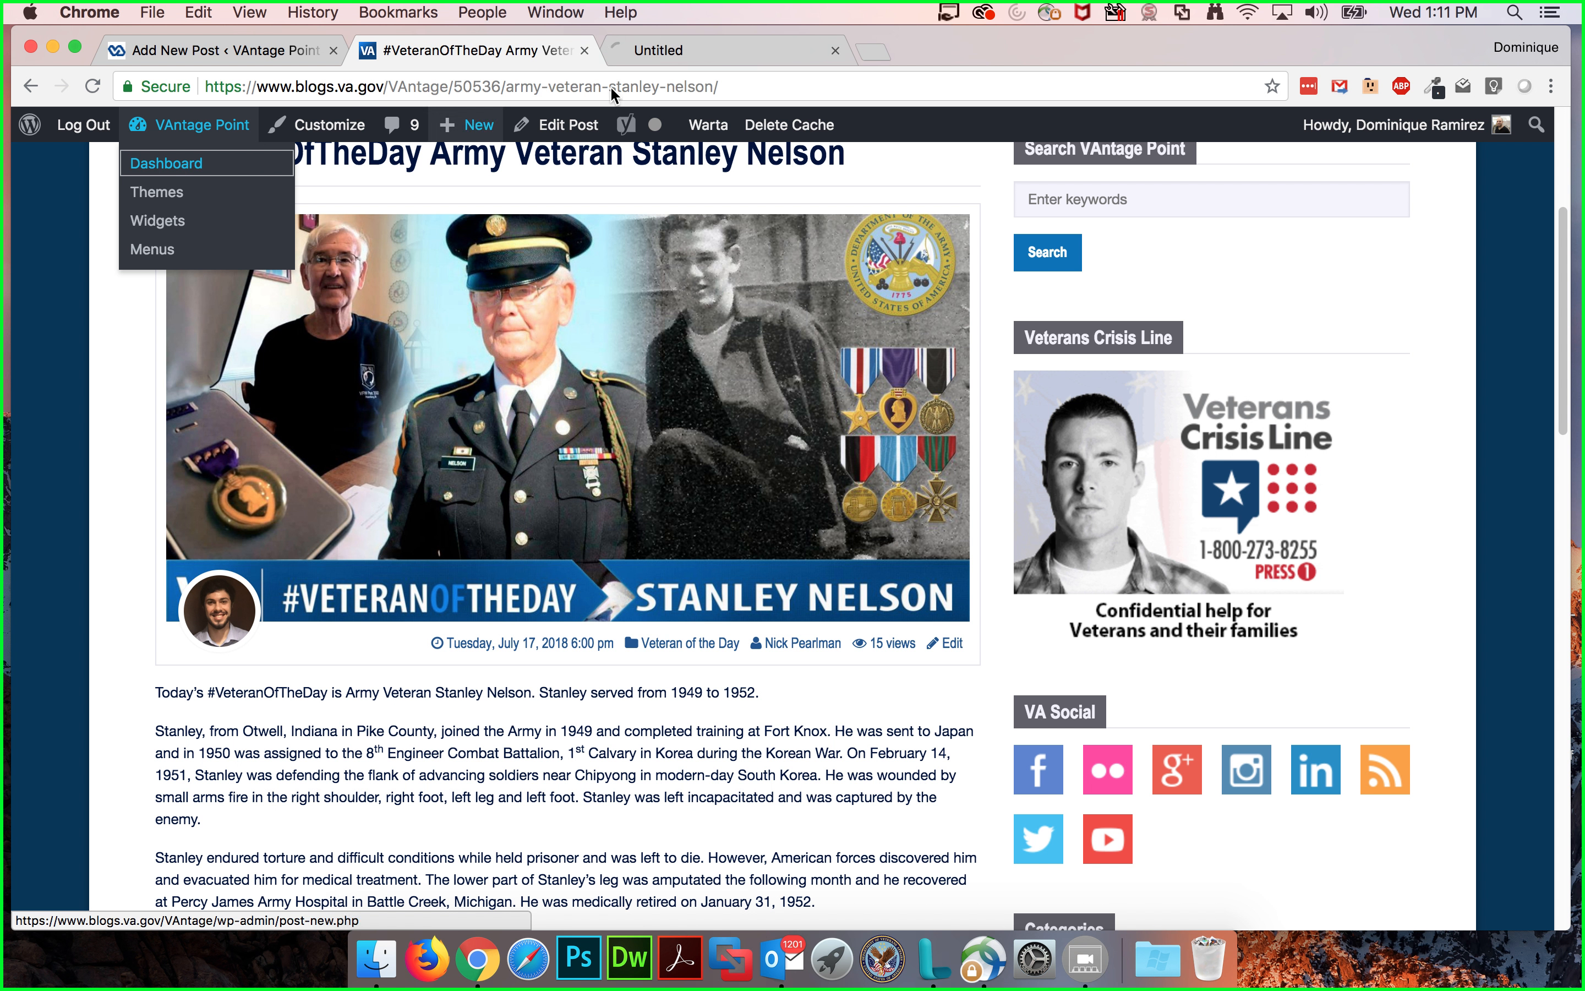
{"action": "left_click", "coordinate": [666, 49]}
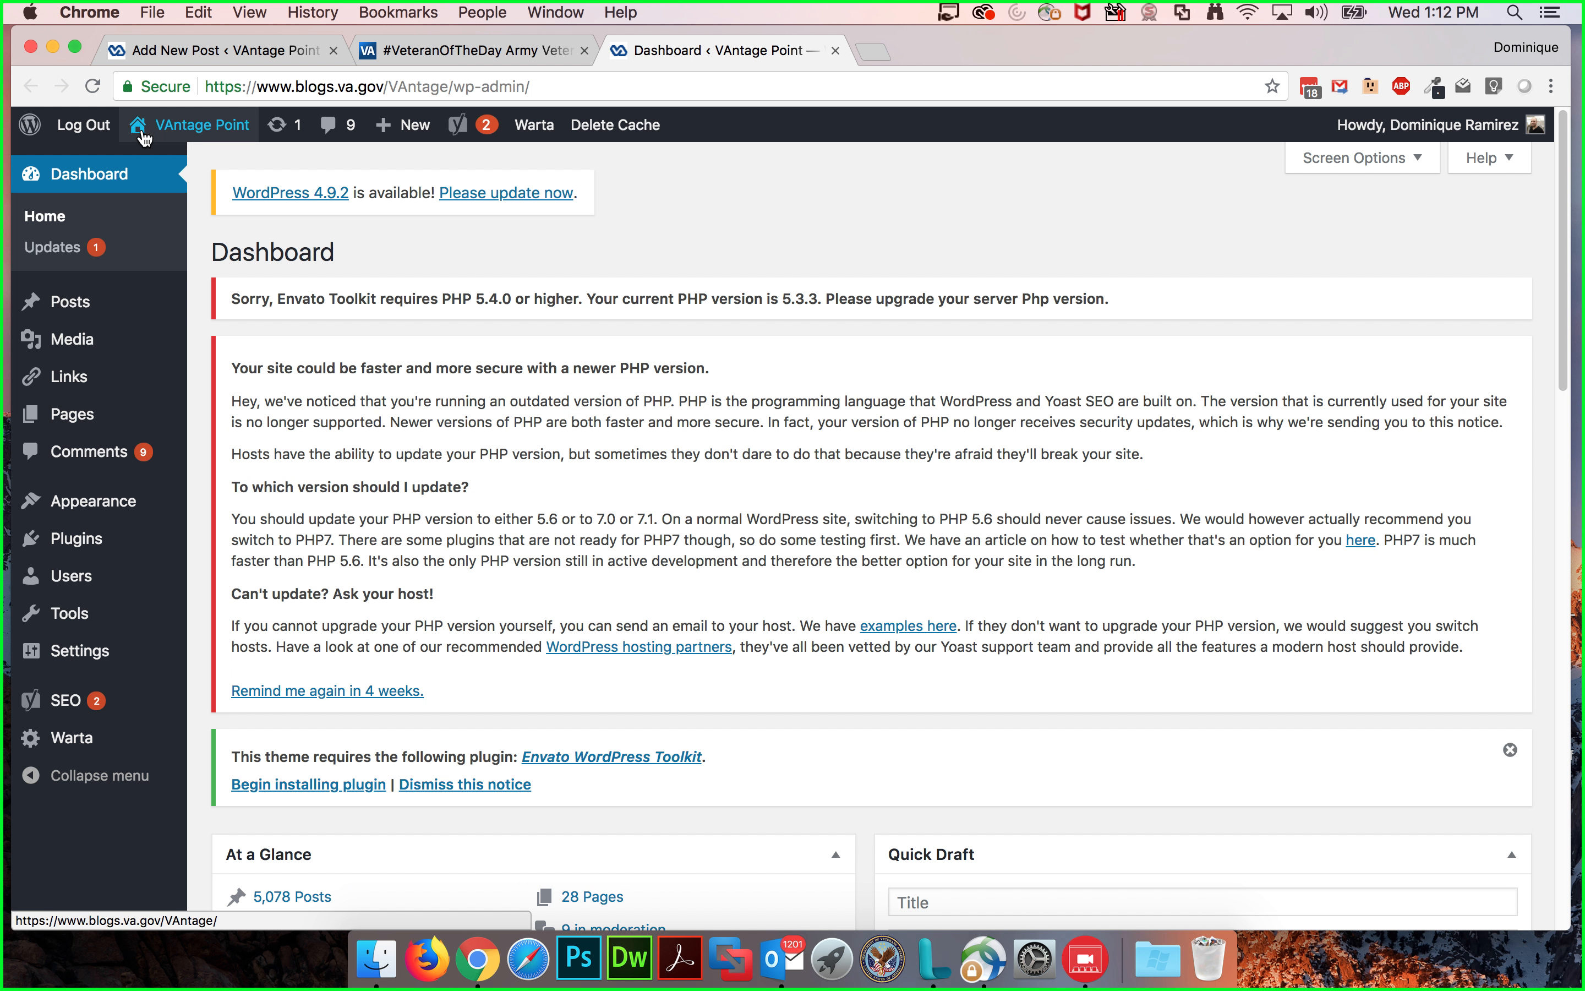
{"action": "left_click", "coordinate": [186, 137]}
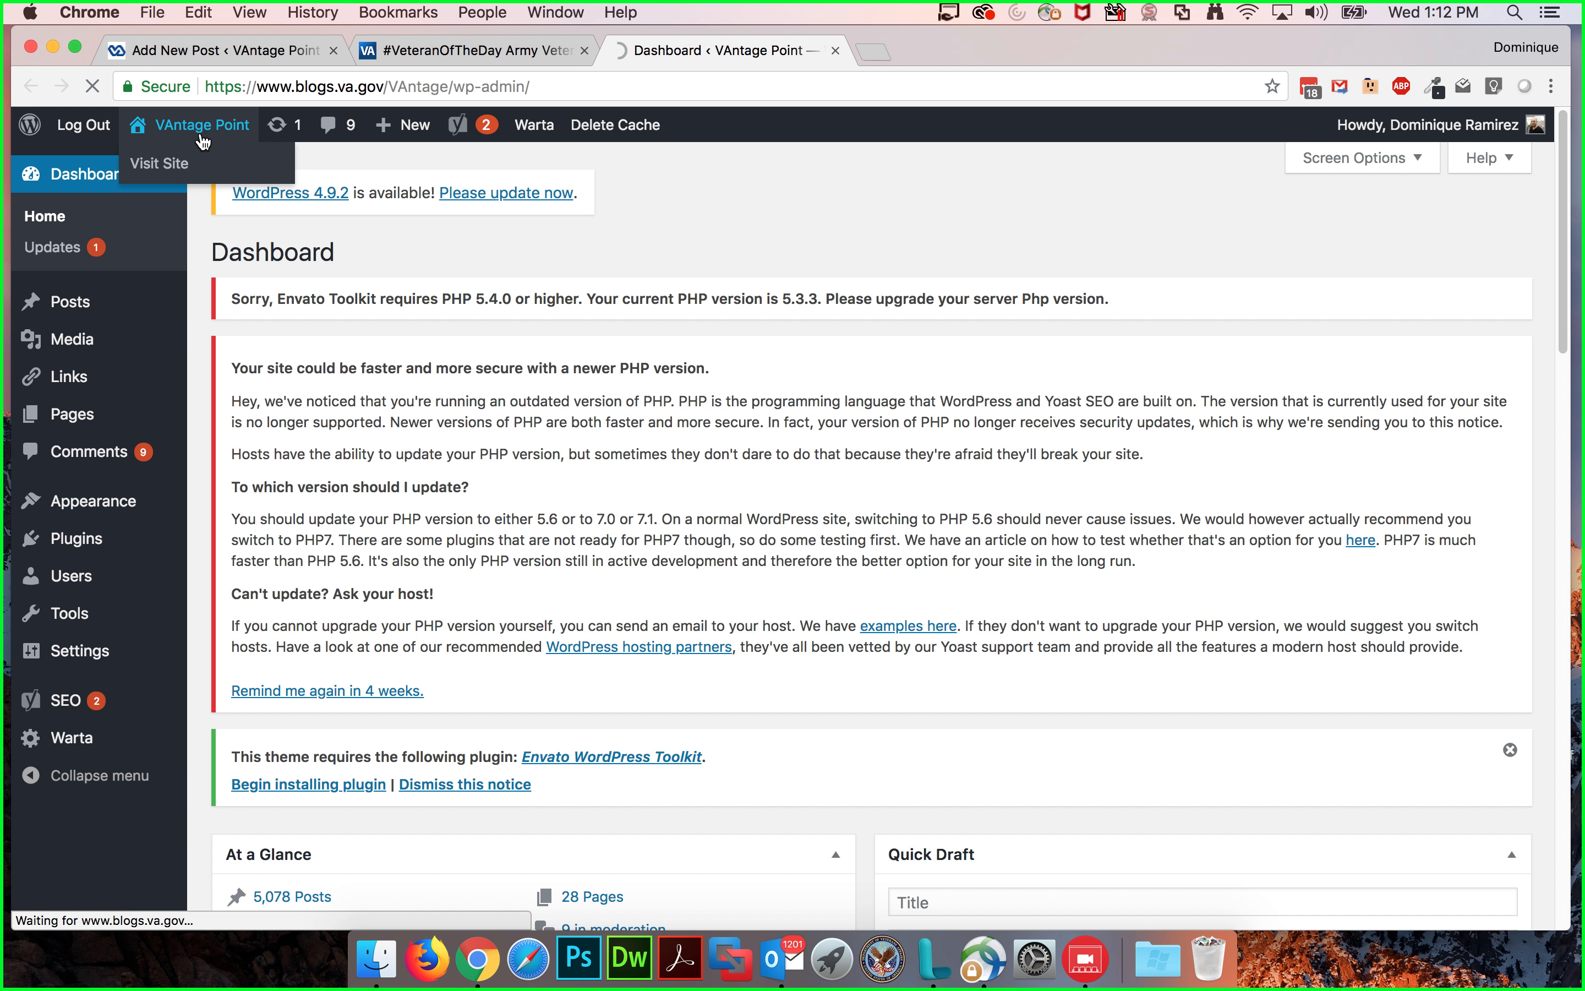
{"action": "left_click", "coordinate": [416, 51]}
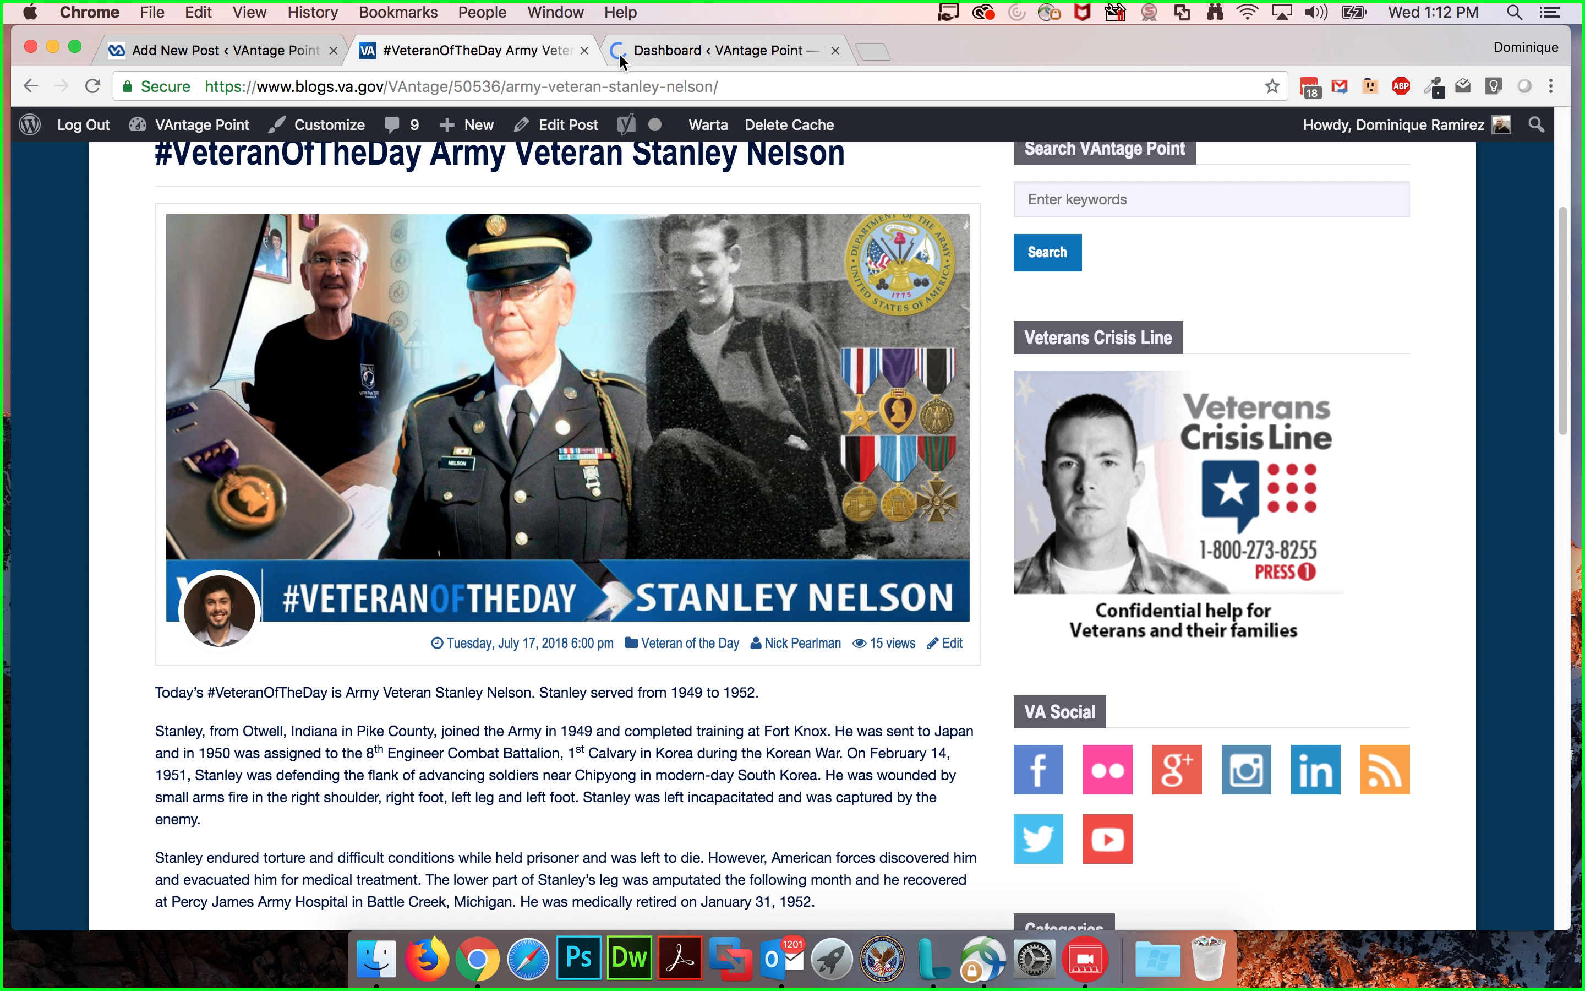
{"action": "left_click", "coordinate": [647, 50]}
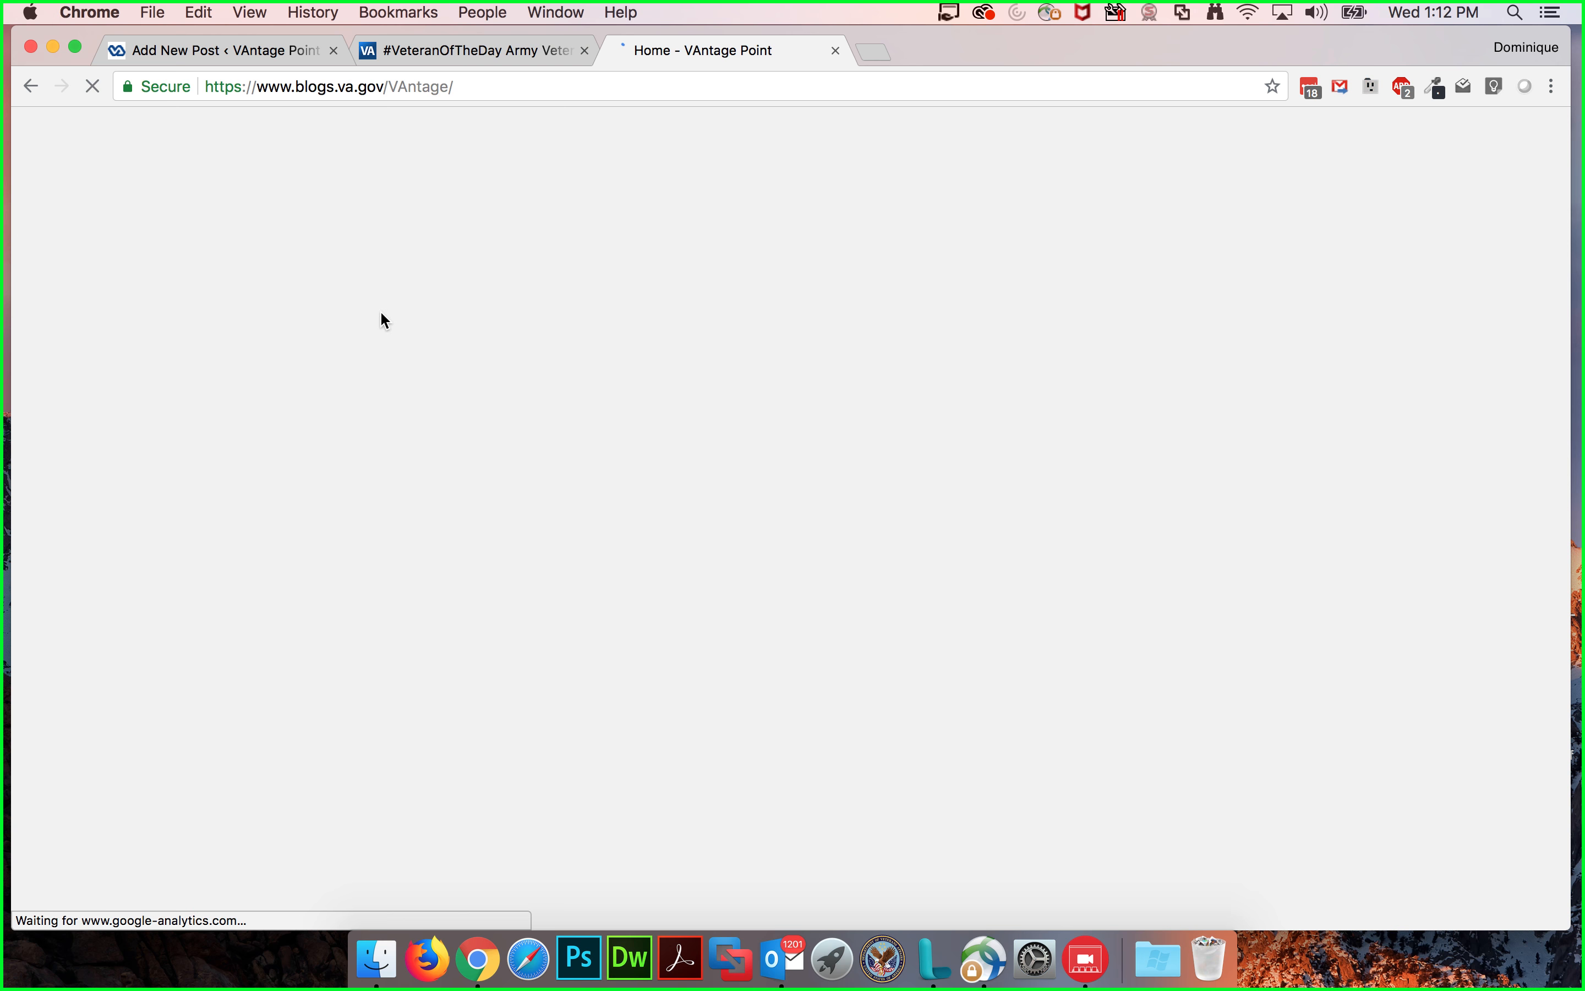
Step: Browse the live homepage's Top Stories carousel and Latest Posts section
{"action": "scroll", "coordinate": [206, 539], "scroll_direction": "down", "scroll_amount": 5}
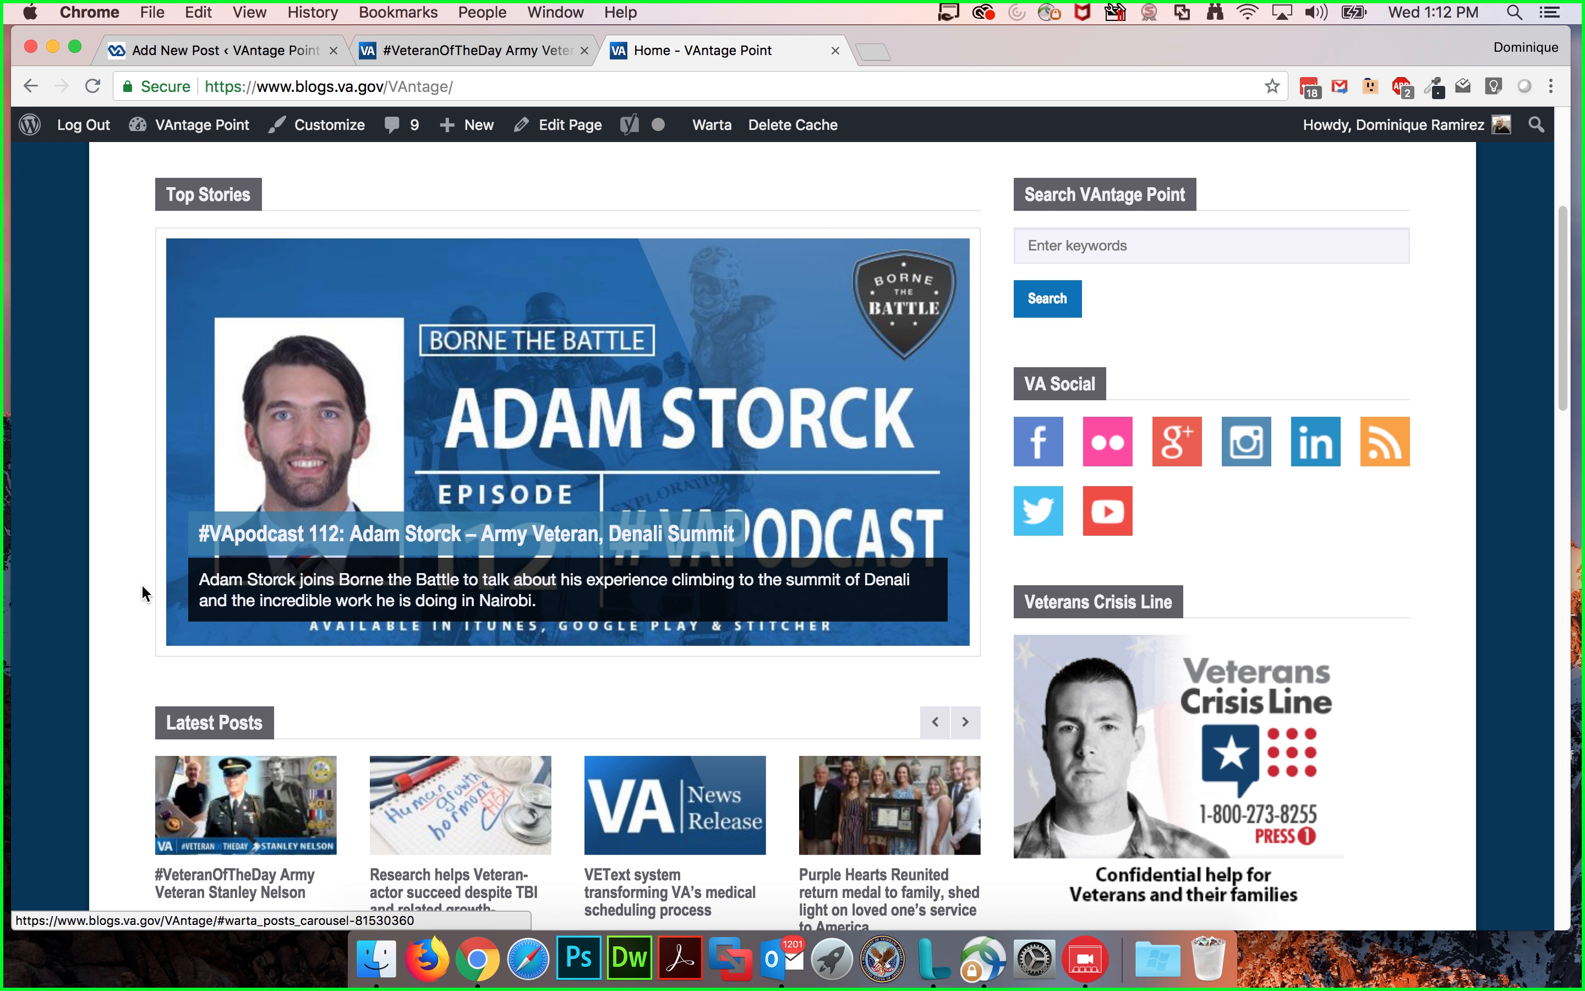
{"action": "scroll", "coordinate": [142, 583], "scroll_direction": "down", "scroll_amount": 2}
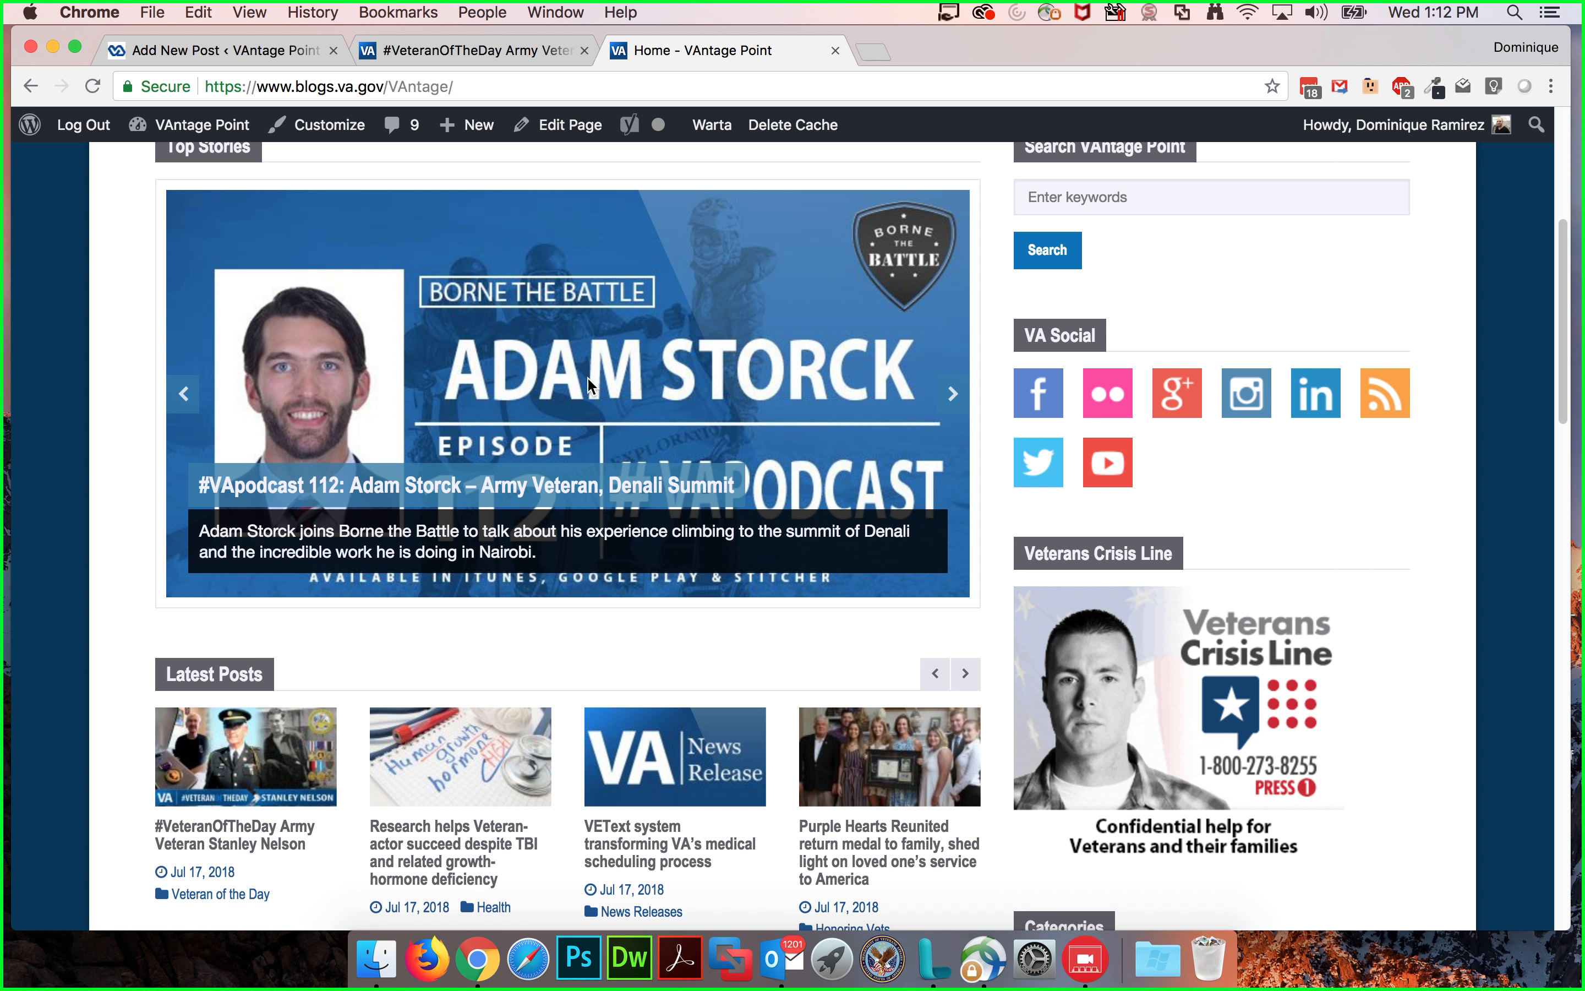
{"action": "scroll", "coordinate": [151, 589], "scroll_direction": "down", "scroll_amount": 10}
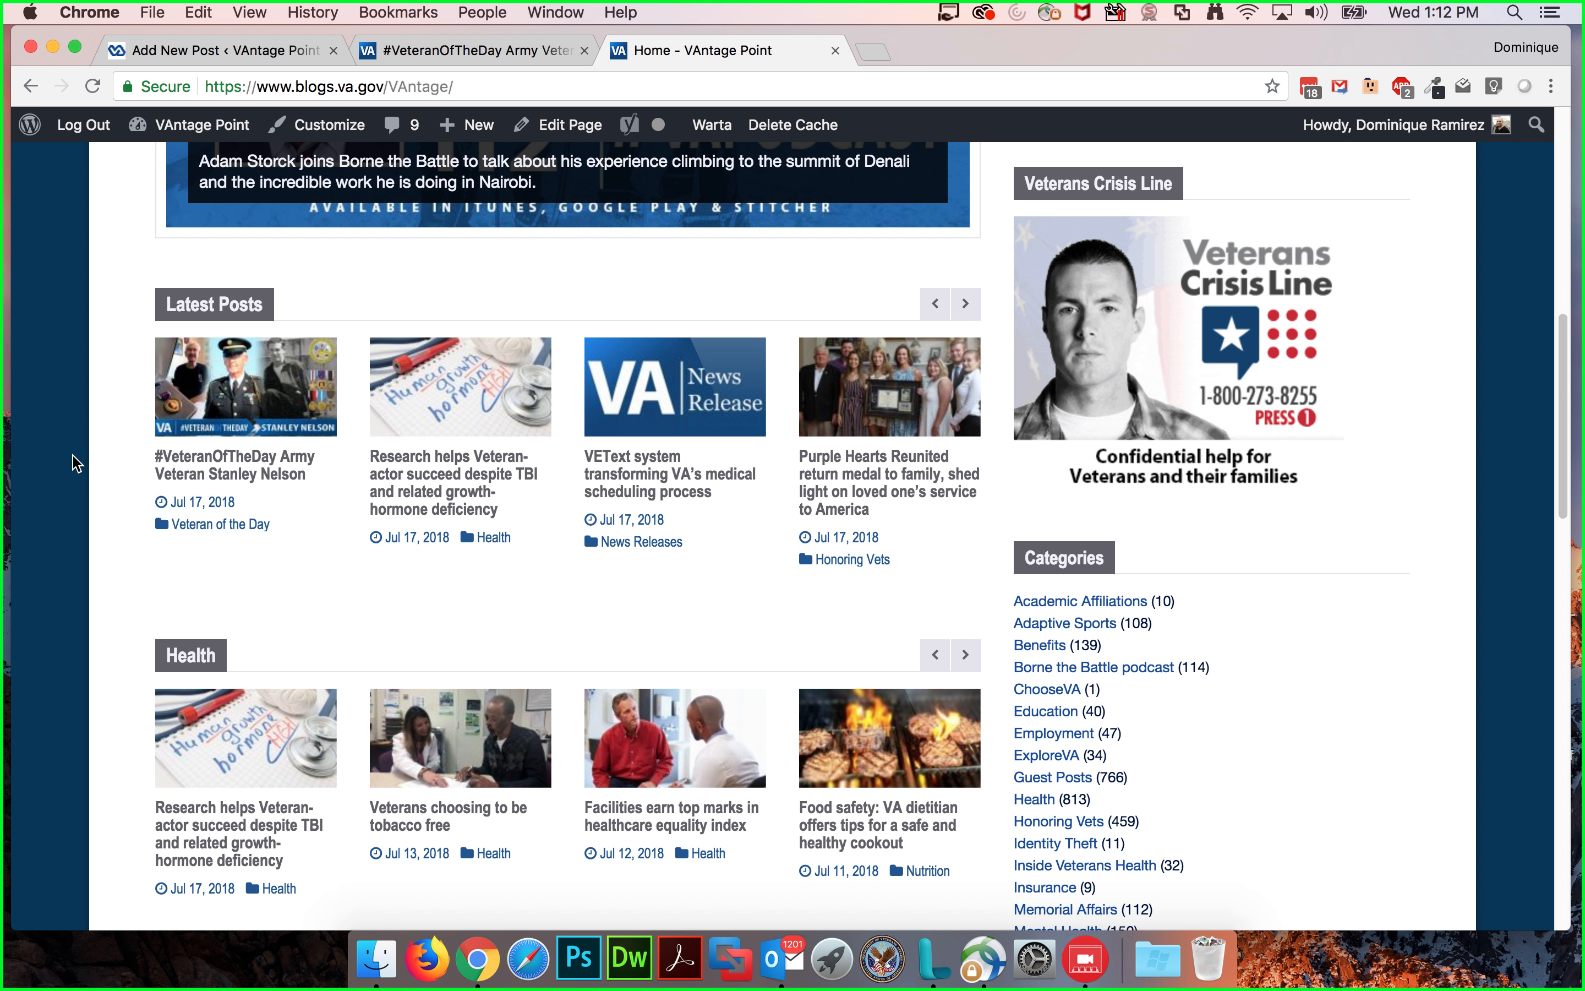
{"action": "scroll", "coordinate": [74, 464], "scroll_direction": "up", "scroll_amount": 1}
{"action": "scroll", "coordinate": [74, 464], "scroll_direction": "up", "scroll_amount": 2}
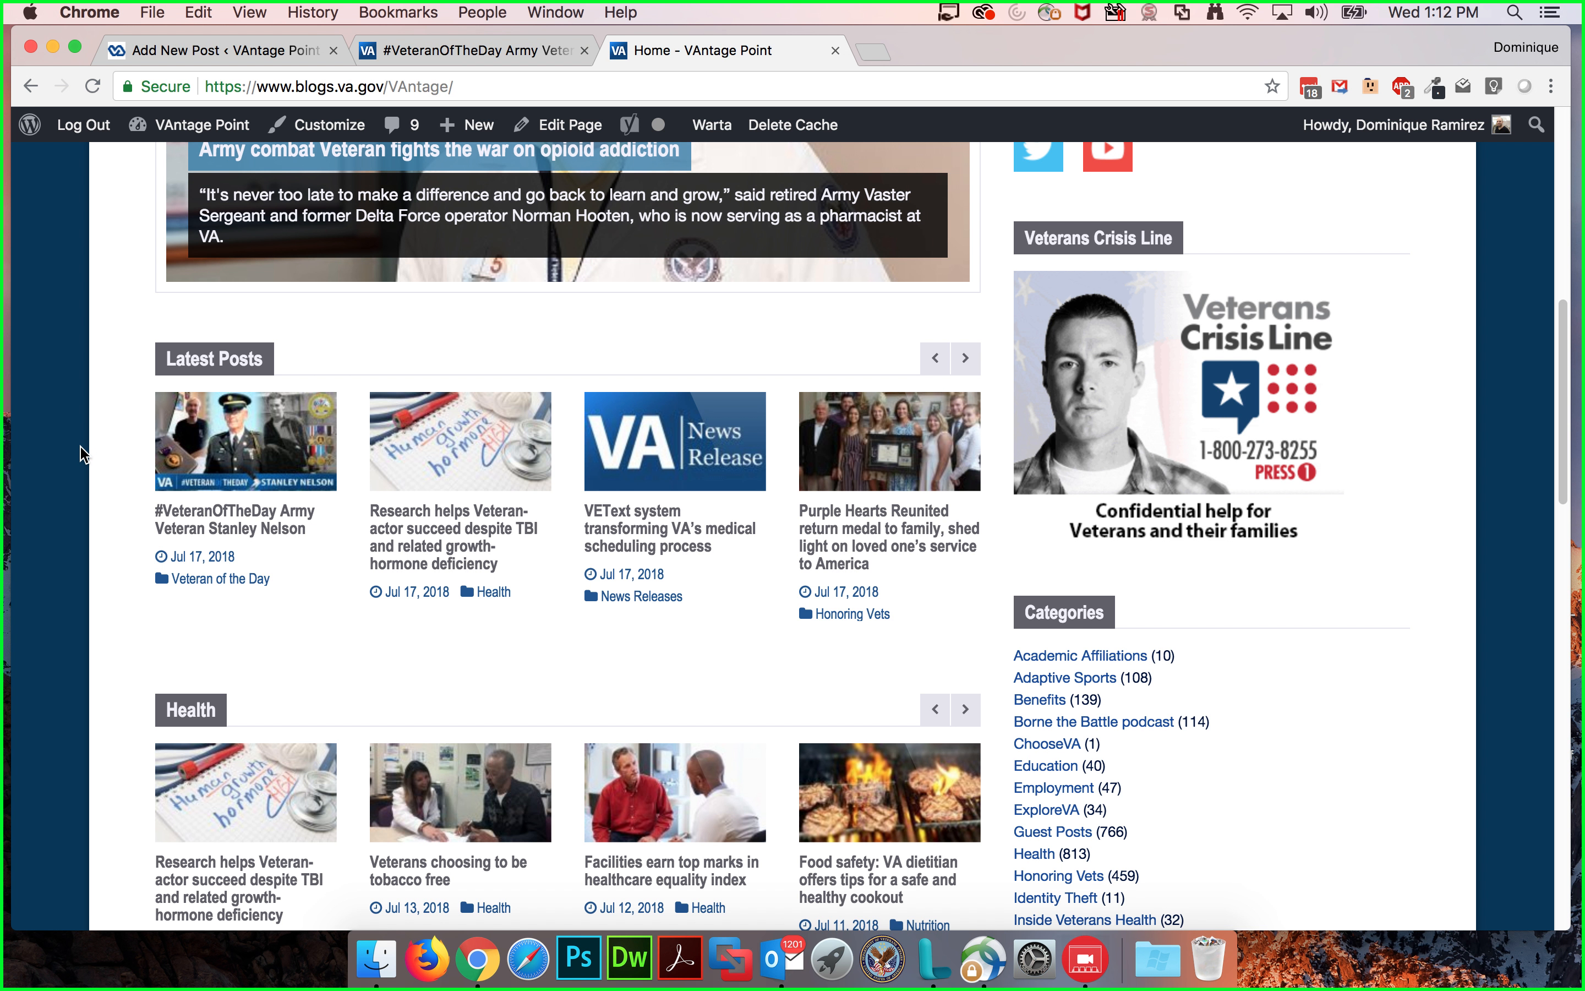
{"action": "scroll", "coordinate": [94, 423], "scroll_direction": "up", "scroll_amount": 5}
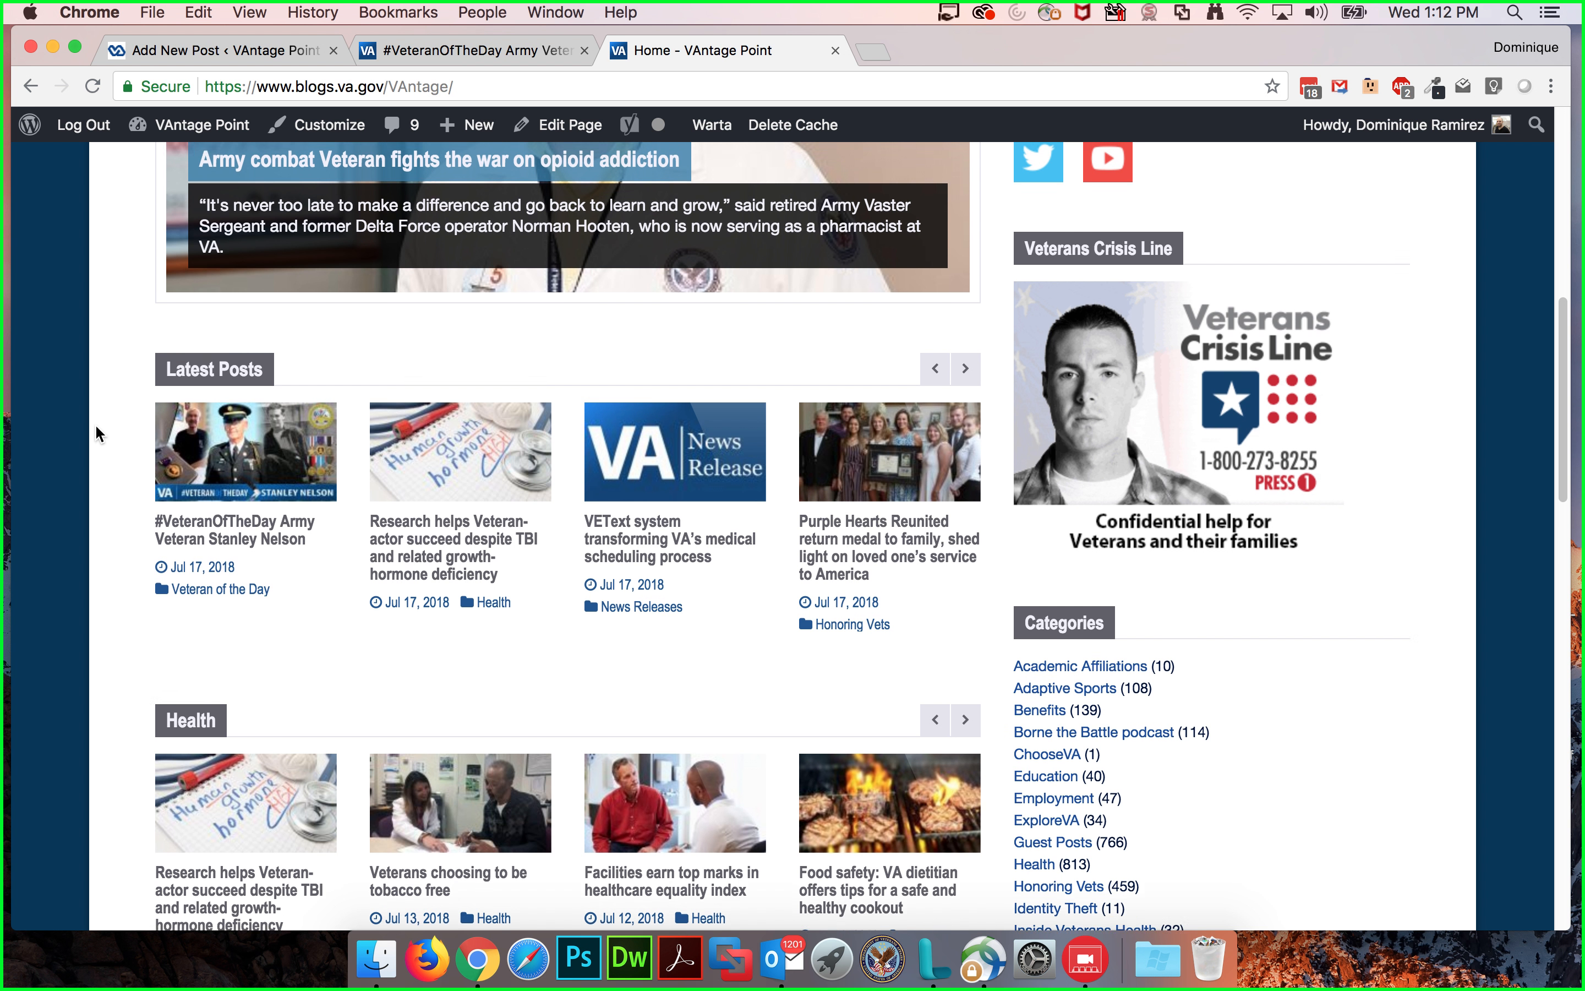
{"action": "scroll", "coordinate": [89, 413], "scroll_direction": "down", "scroll_amount": 1}
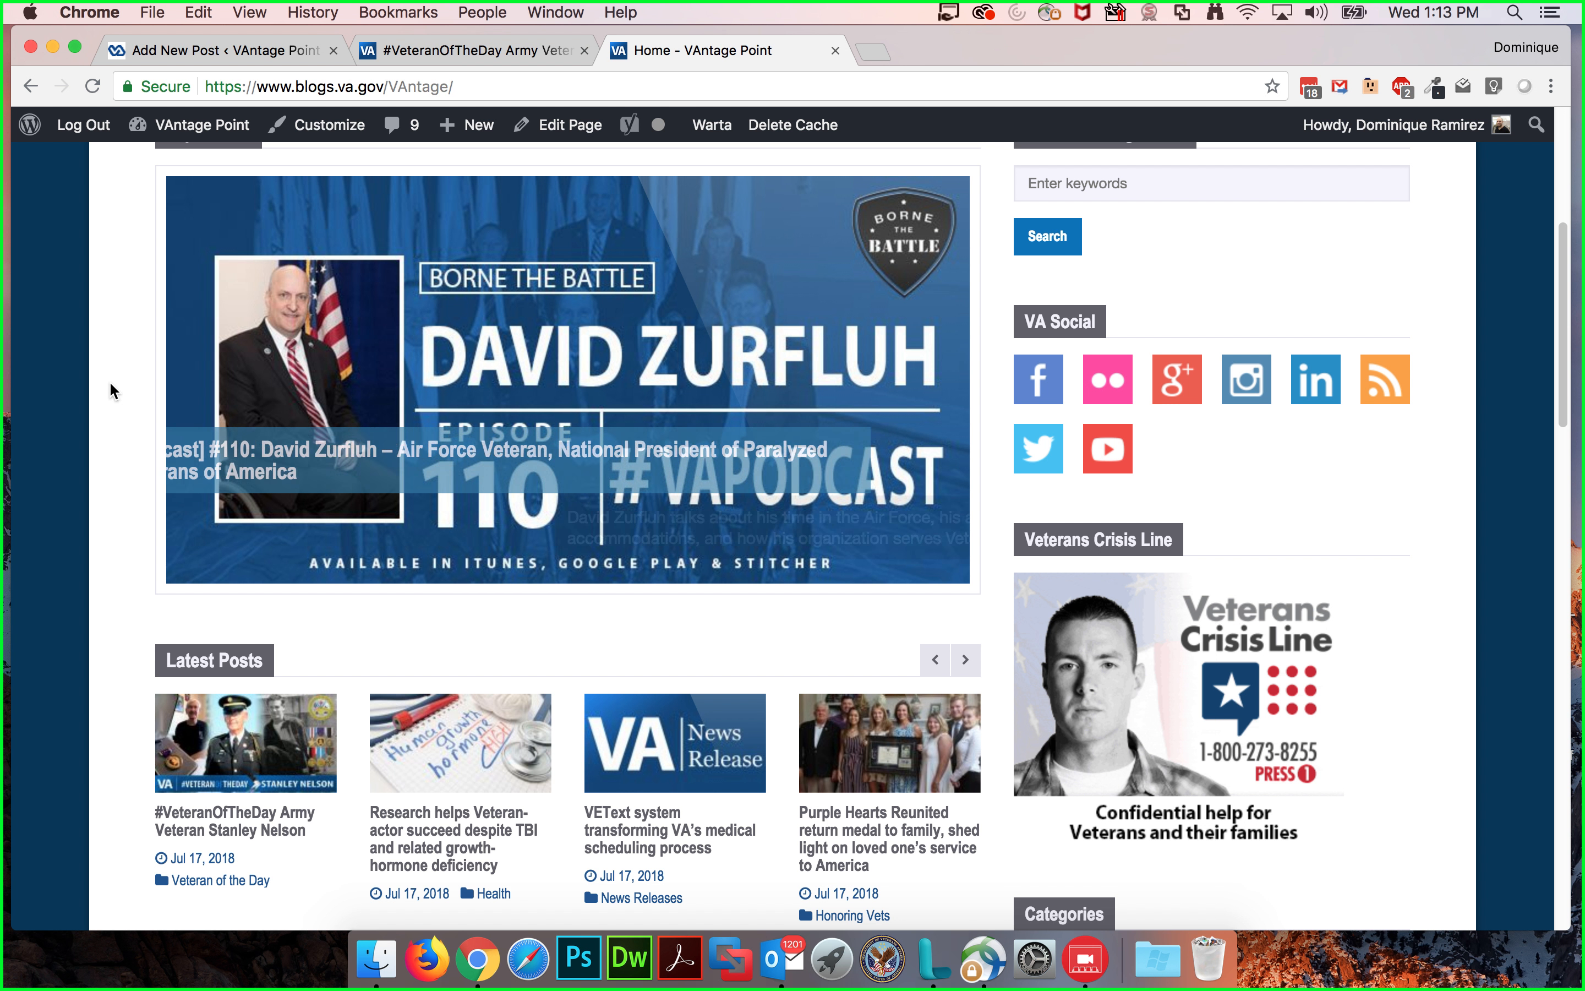
{"action": "scroll", "coordinate": [115, 379], "scroll_direction": "up", "scroll_amount": 1}
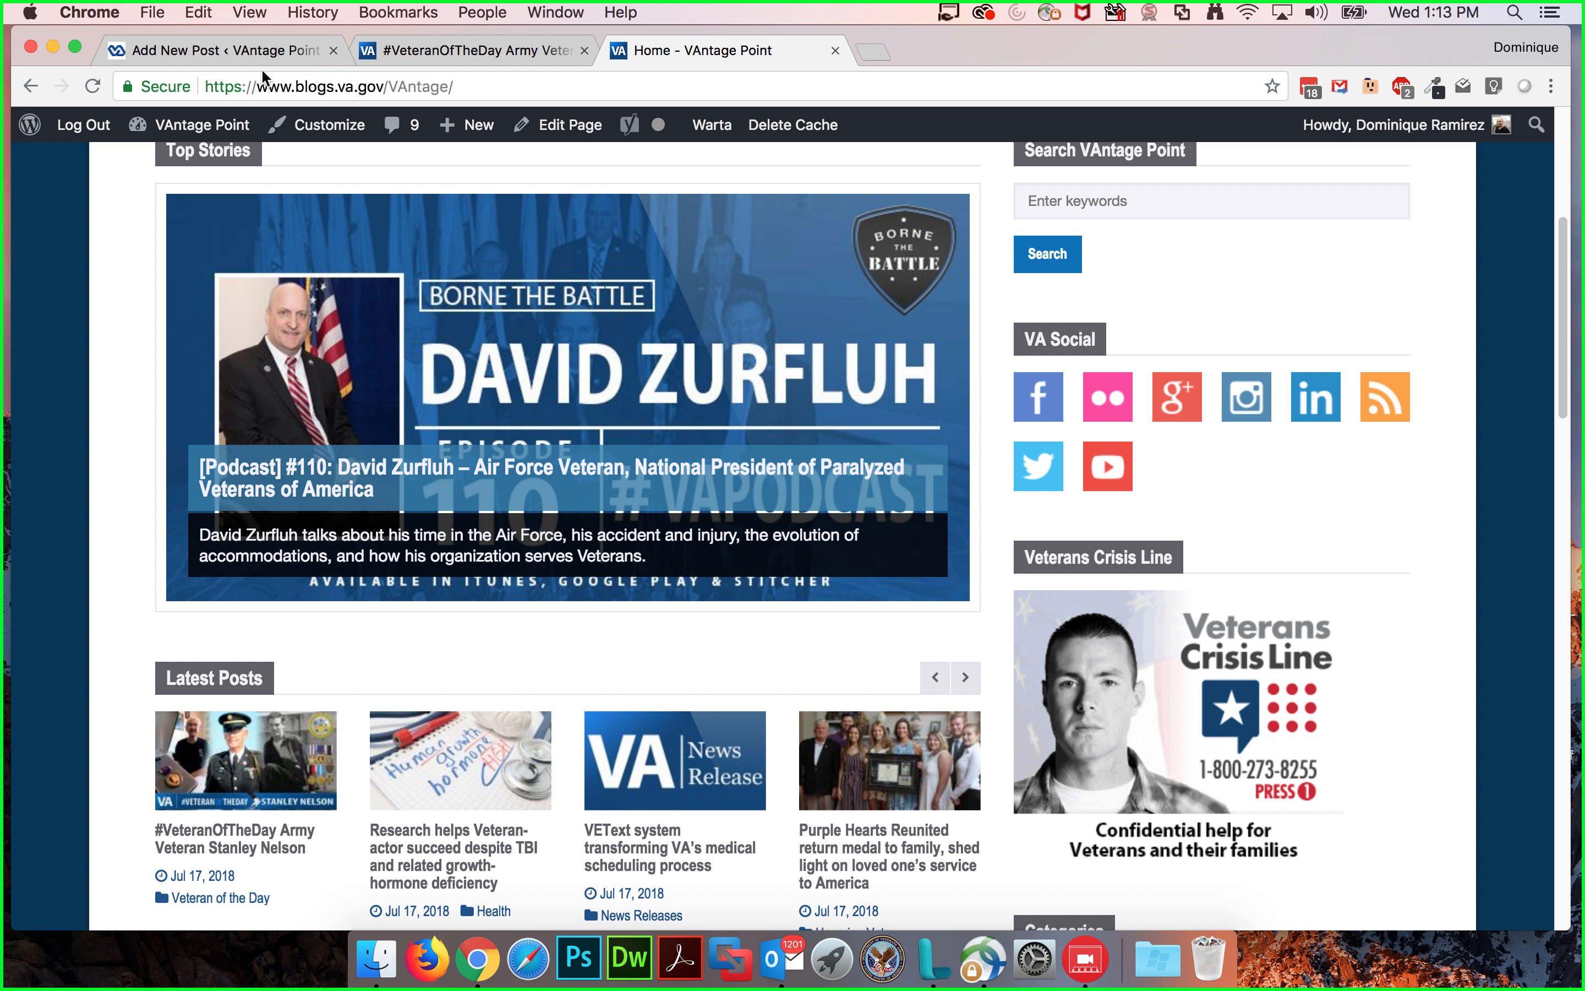
Step: Return to the new post editor and review the Excerpt box and the Screen Options panel
{"action": "left_click", "coordinate": [237, 55]}
{"action": "scroll", "coordinate": [567, 376], "scroll_direction": "down", "scroll_amount": 8}
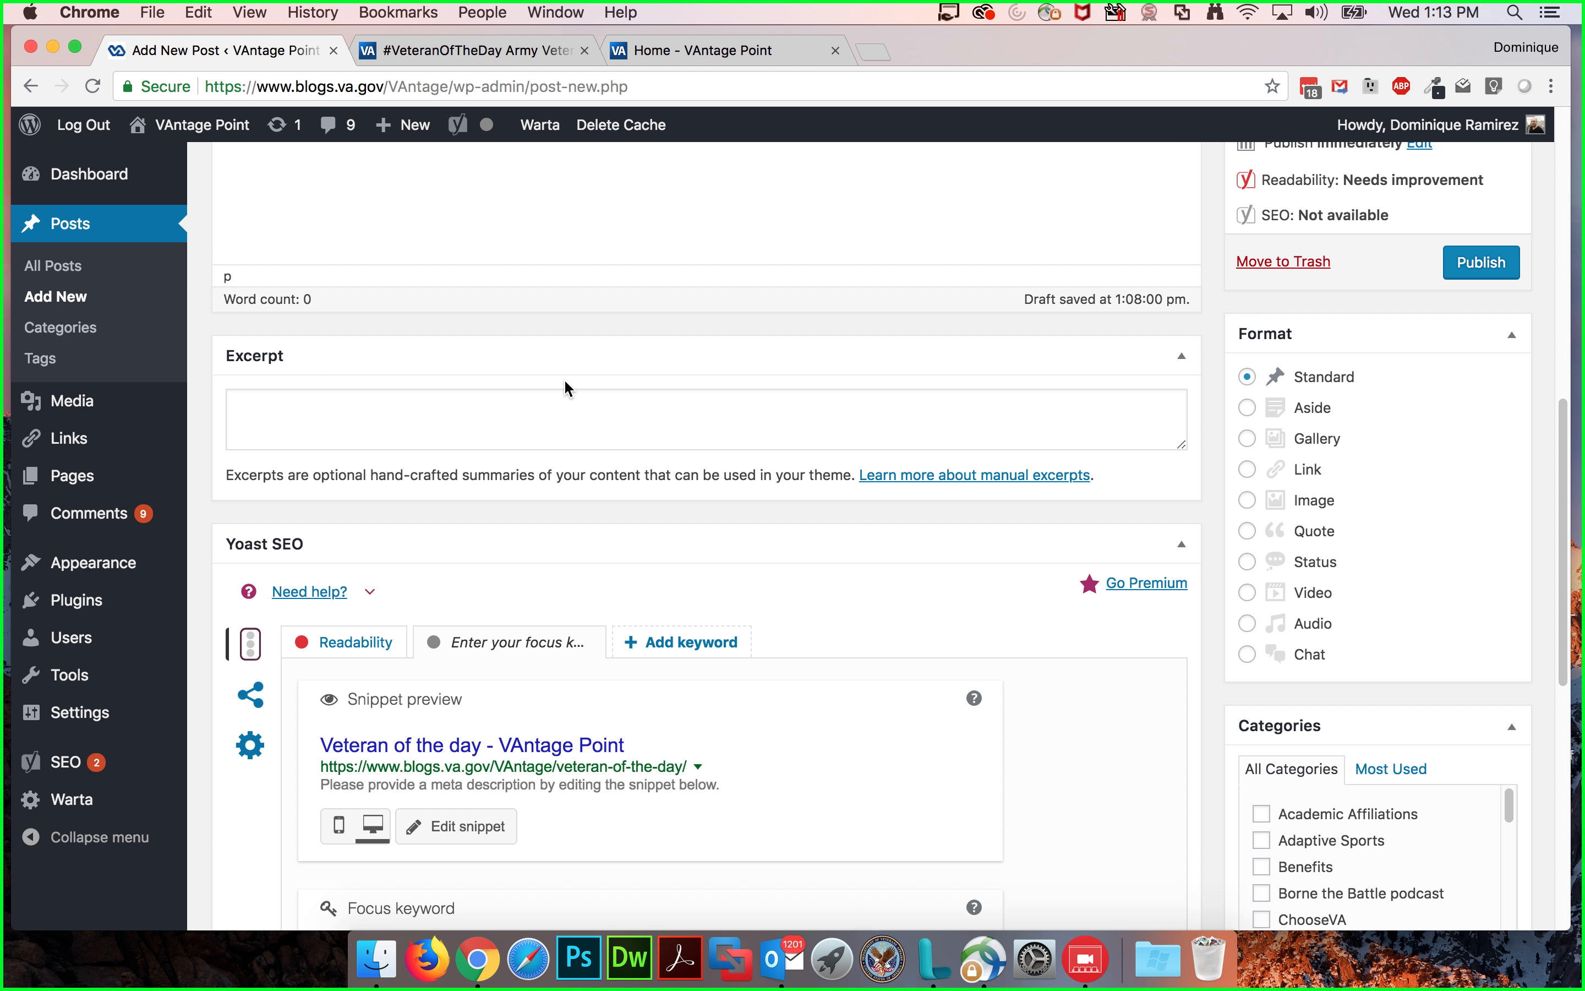
{"action": "left_click", "coordinate": [374, 407]}
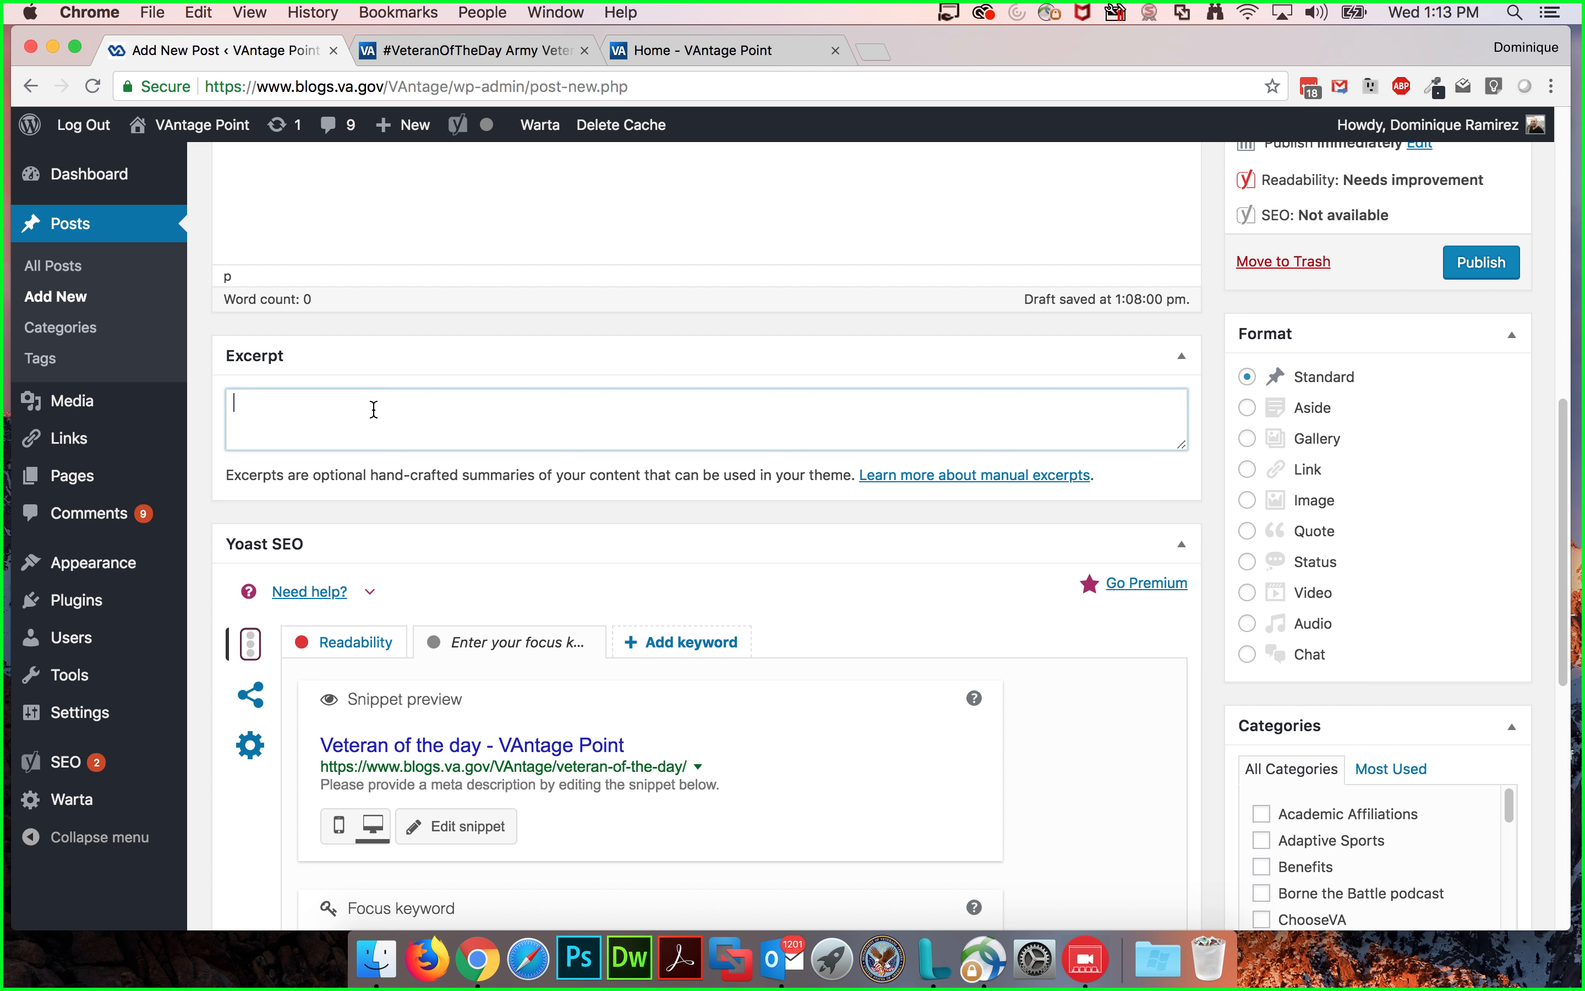
{"action": "scroll", "coordinate": [432, 398], "scroll_direction": "up", "scroll_amount": 1}
{"action": "scroll", "coordinate": [432, 399], "scroll_direction": "up", "scroll_amount": 10}
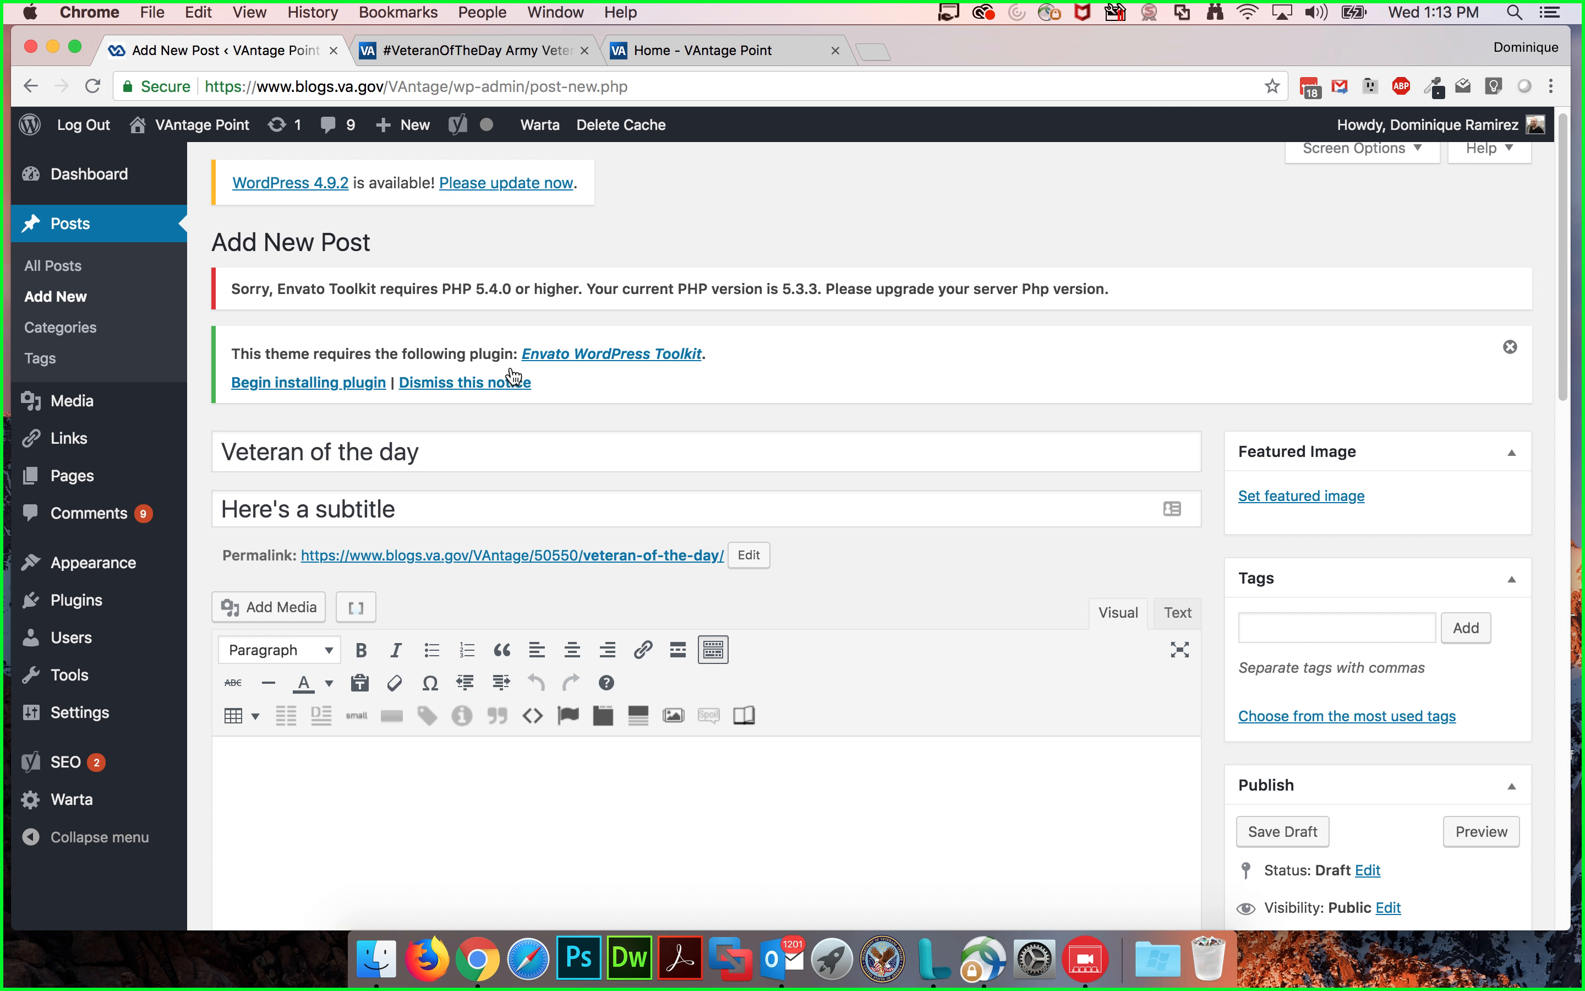
{"action": "left_click", "coordinate": [1355, 158]}
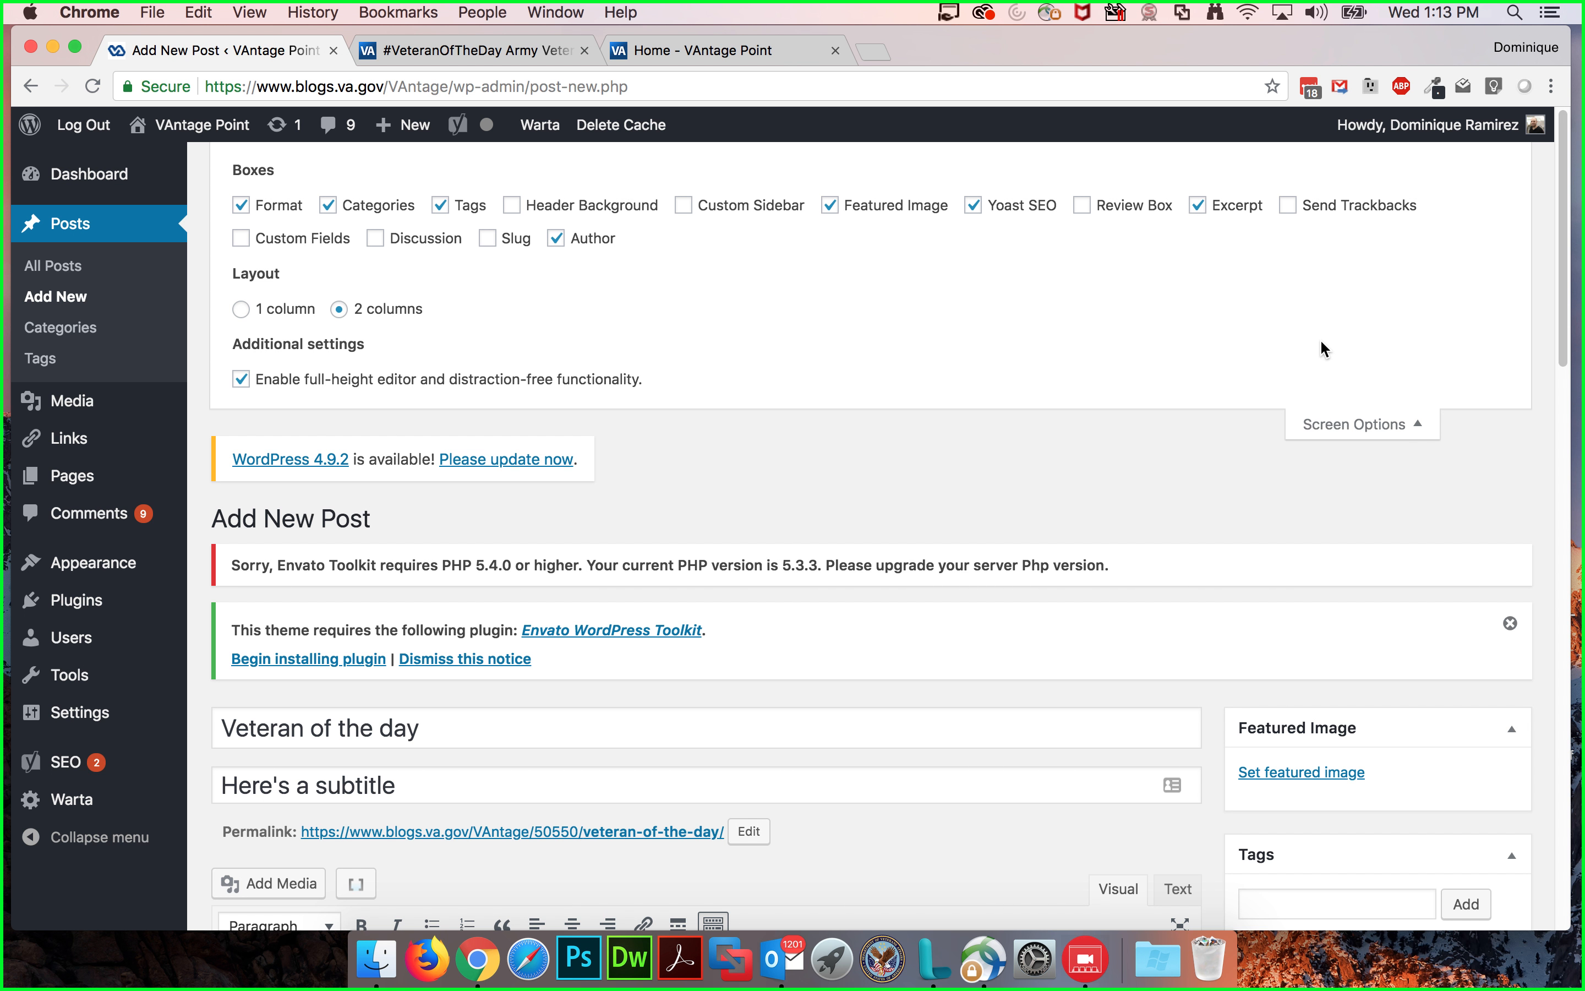
{"action": "left_click", "coordinate": [1342, 426]}
Step: Write the excerpt "This is a post about a Veteran of the day."
{"action": "scroll", "coordinate": [957, 482], "scroll_direction": "down", "scroll_amount": 10}
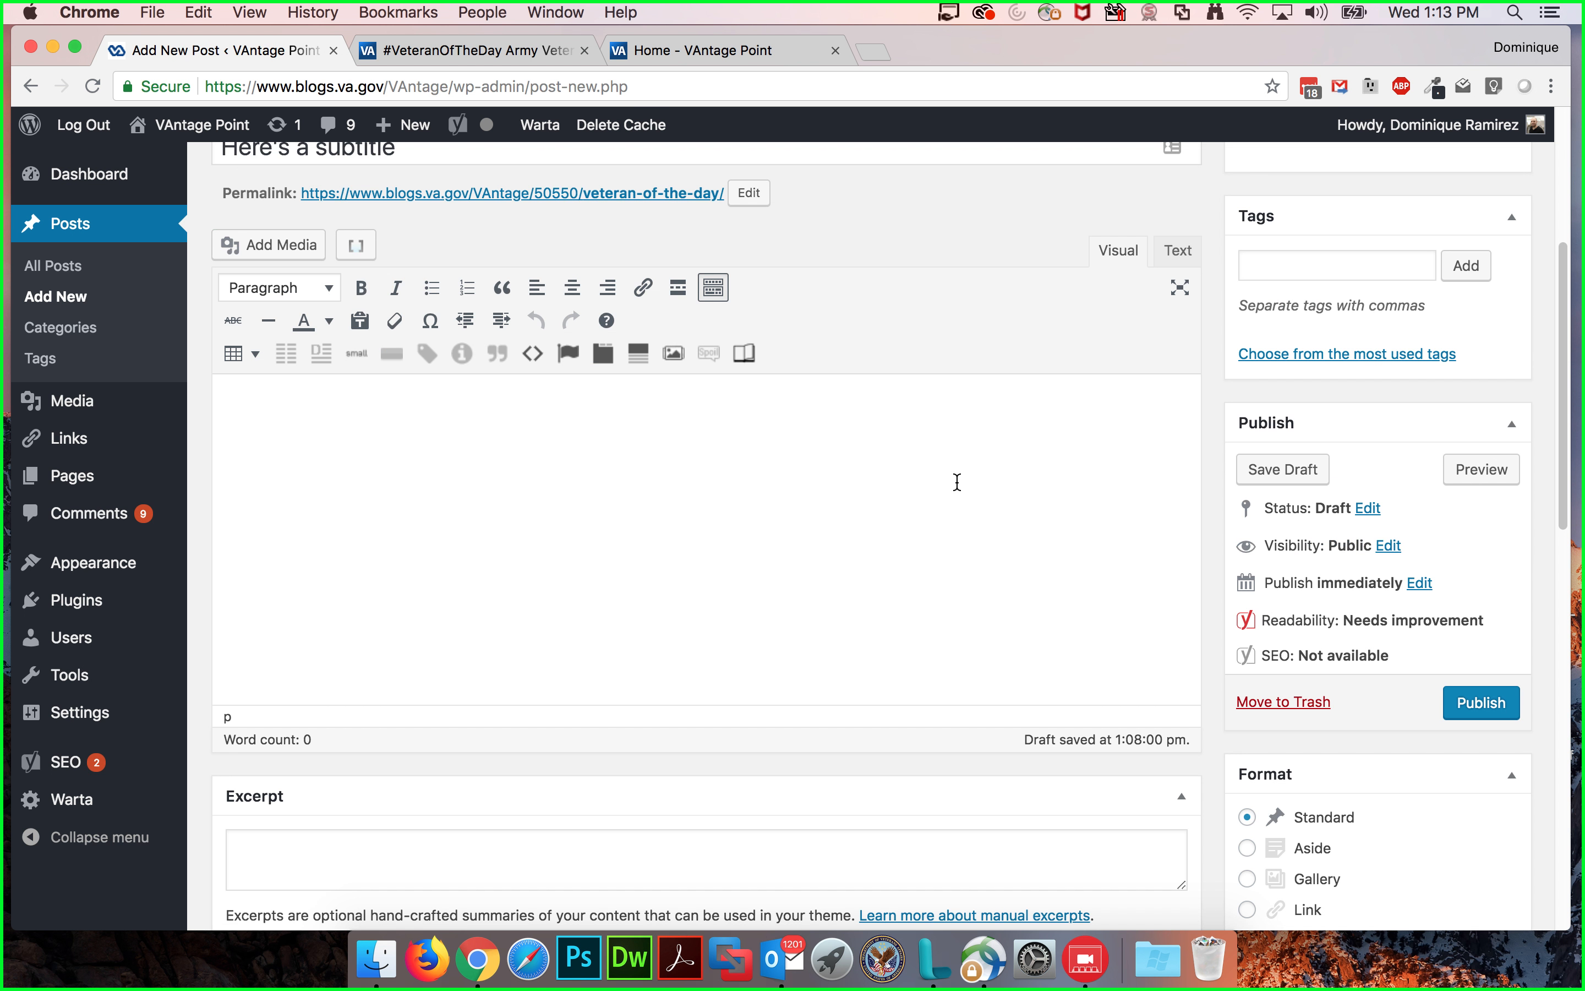
{"action": "left_click", "coordinate": [481, 451]}
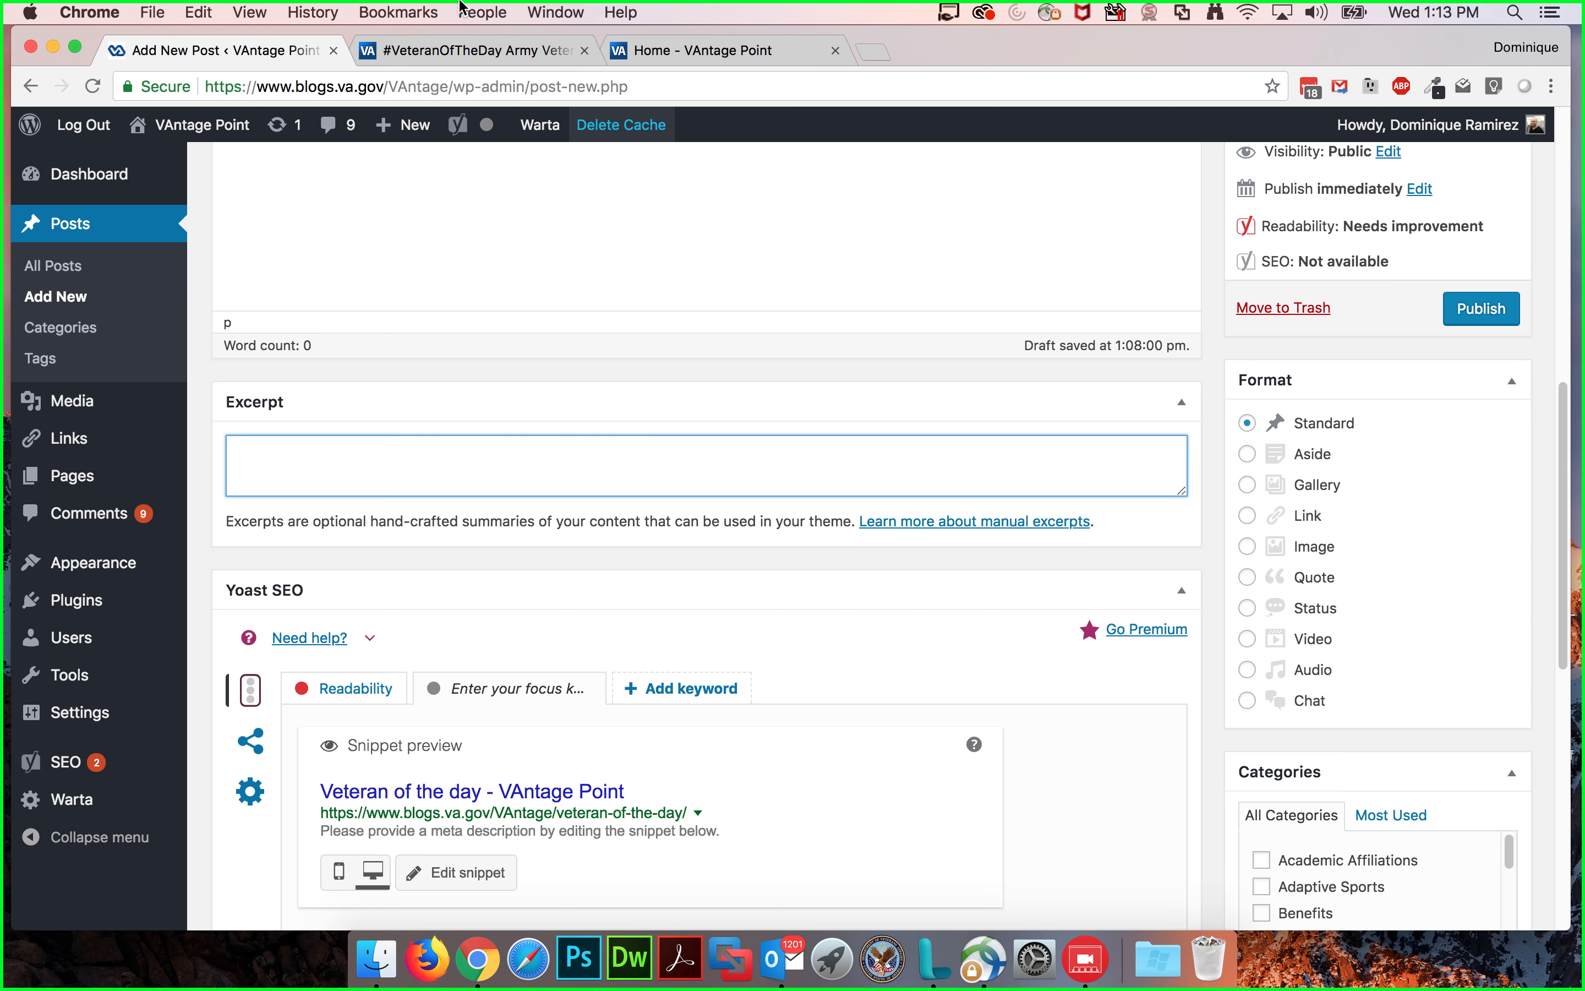
{"action": "left_click", "coordinate": [720, 52]}
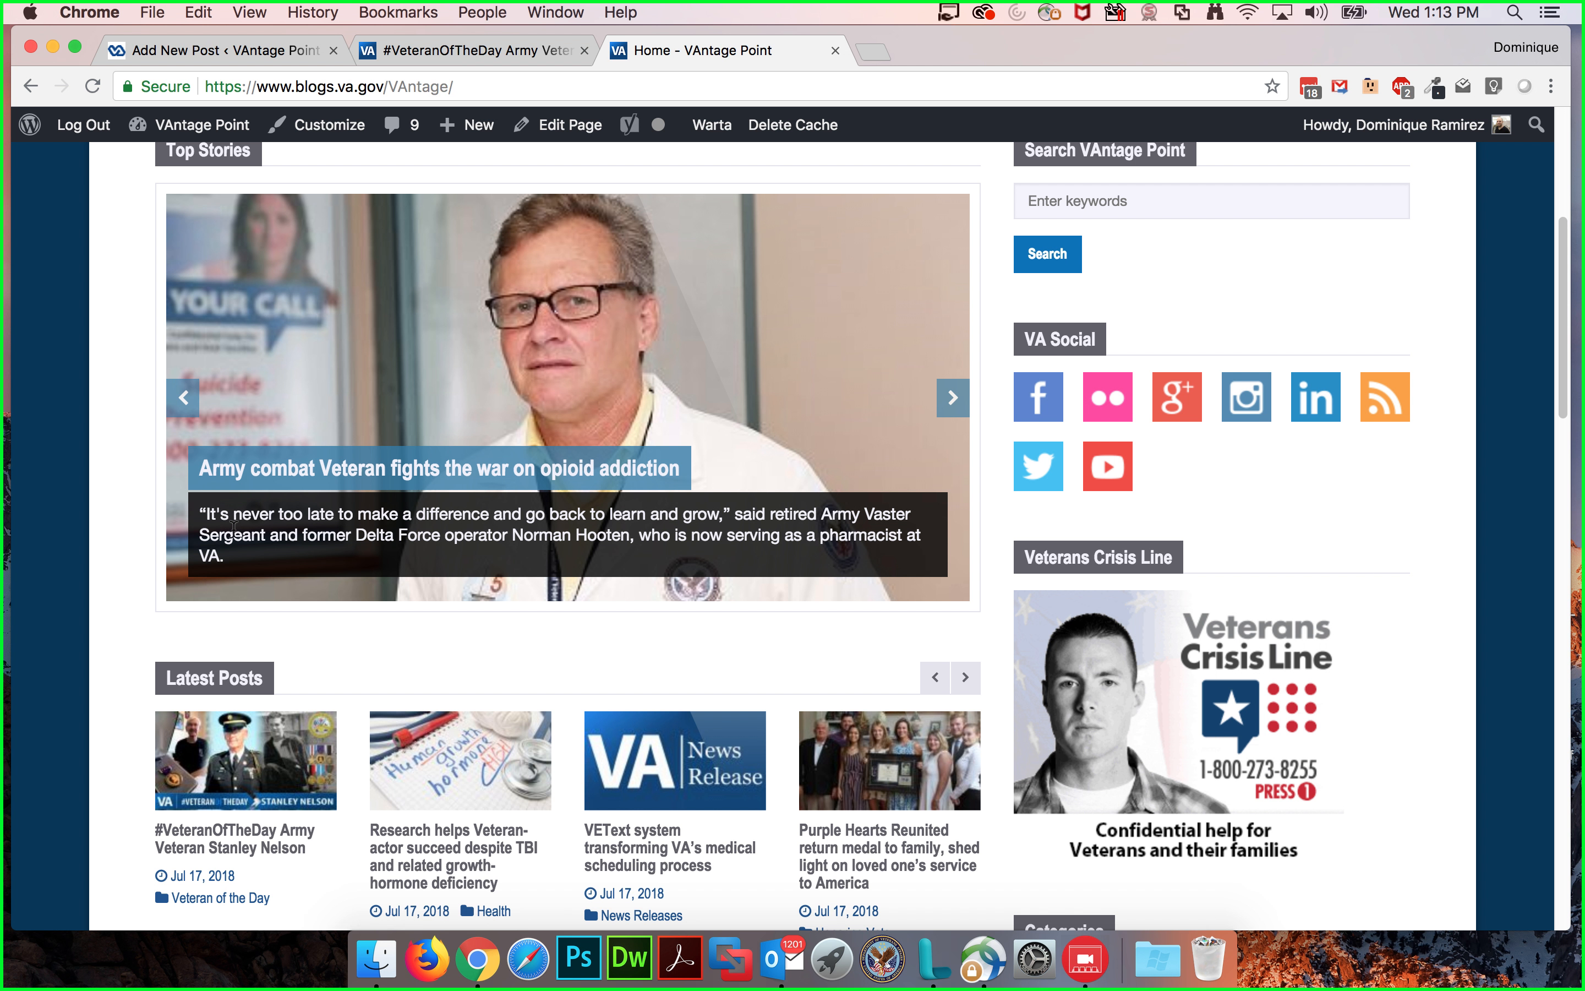
{"action": "mouse_move", "coordinate": [495, 327]}
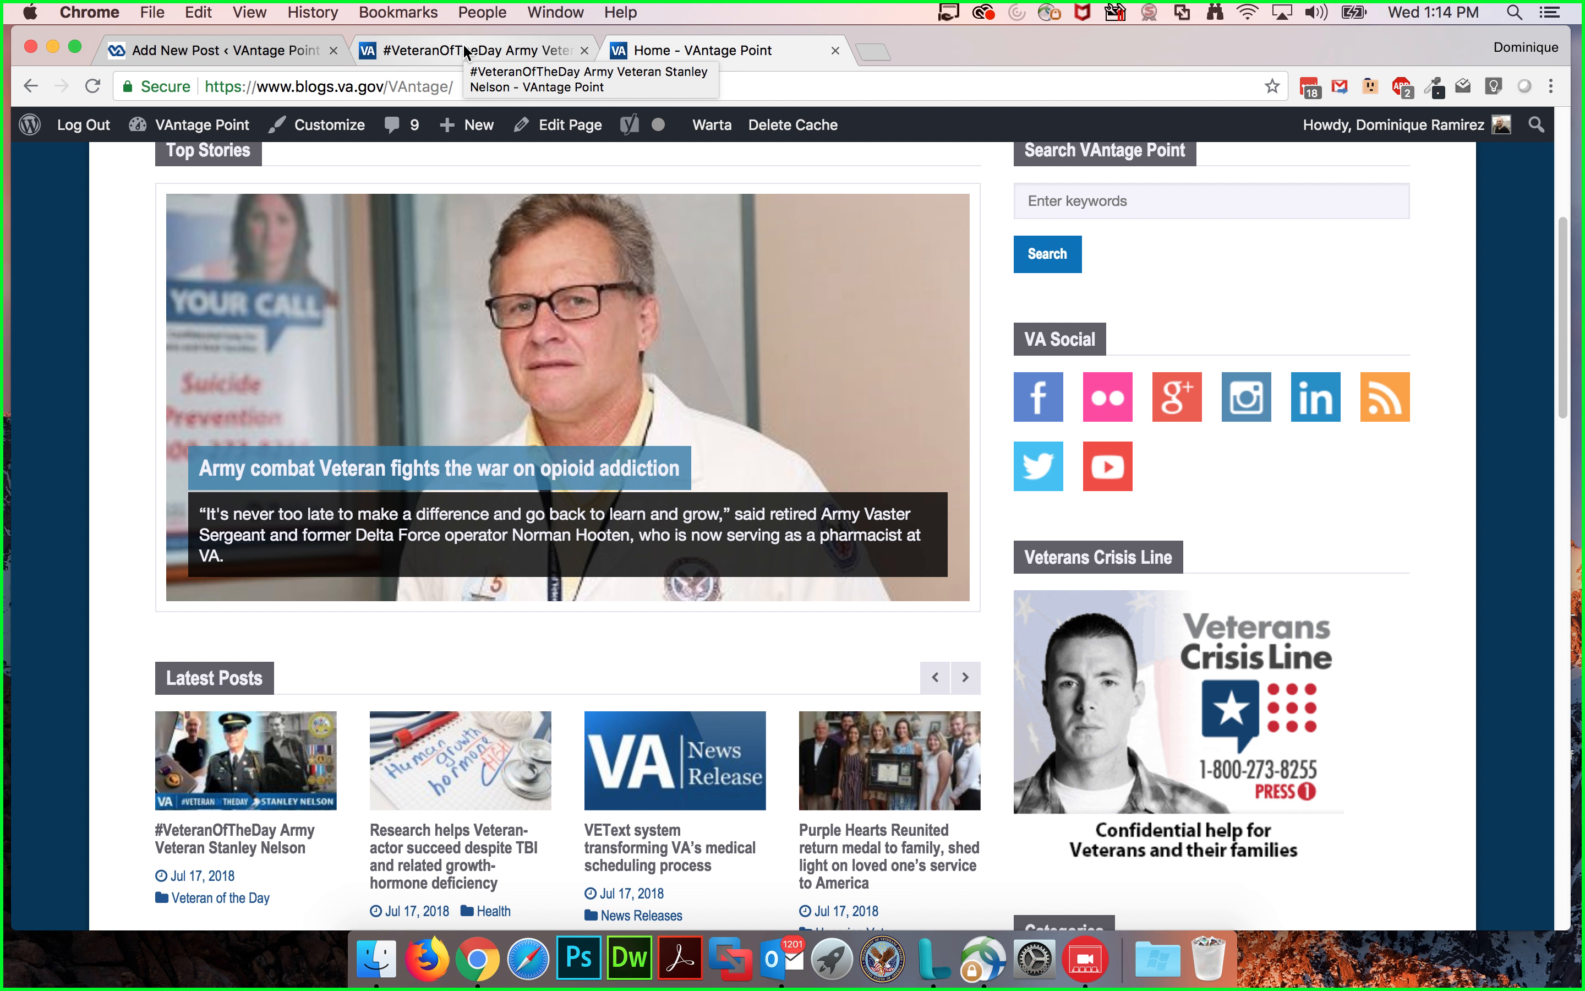
{"action": "left_click", "coordinate": [417, 52]}
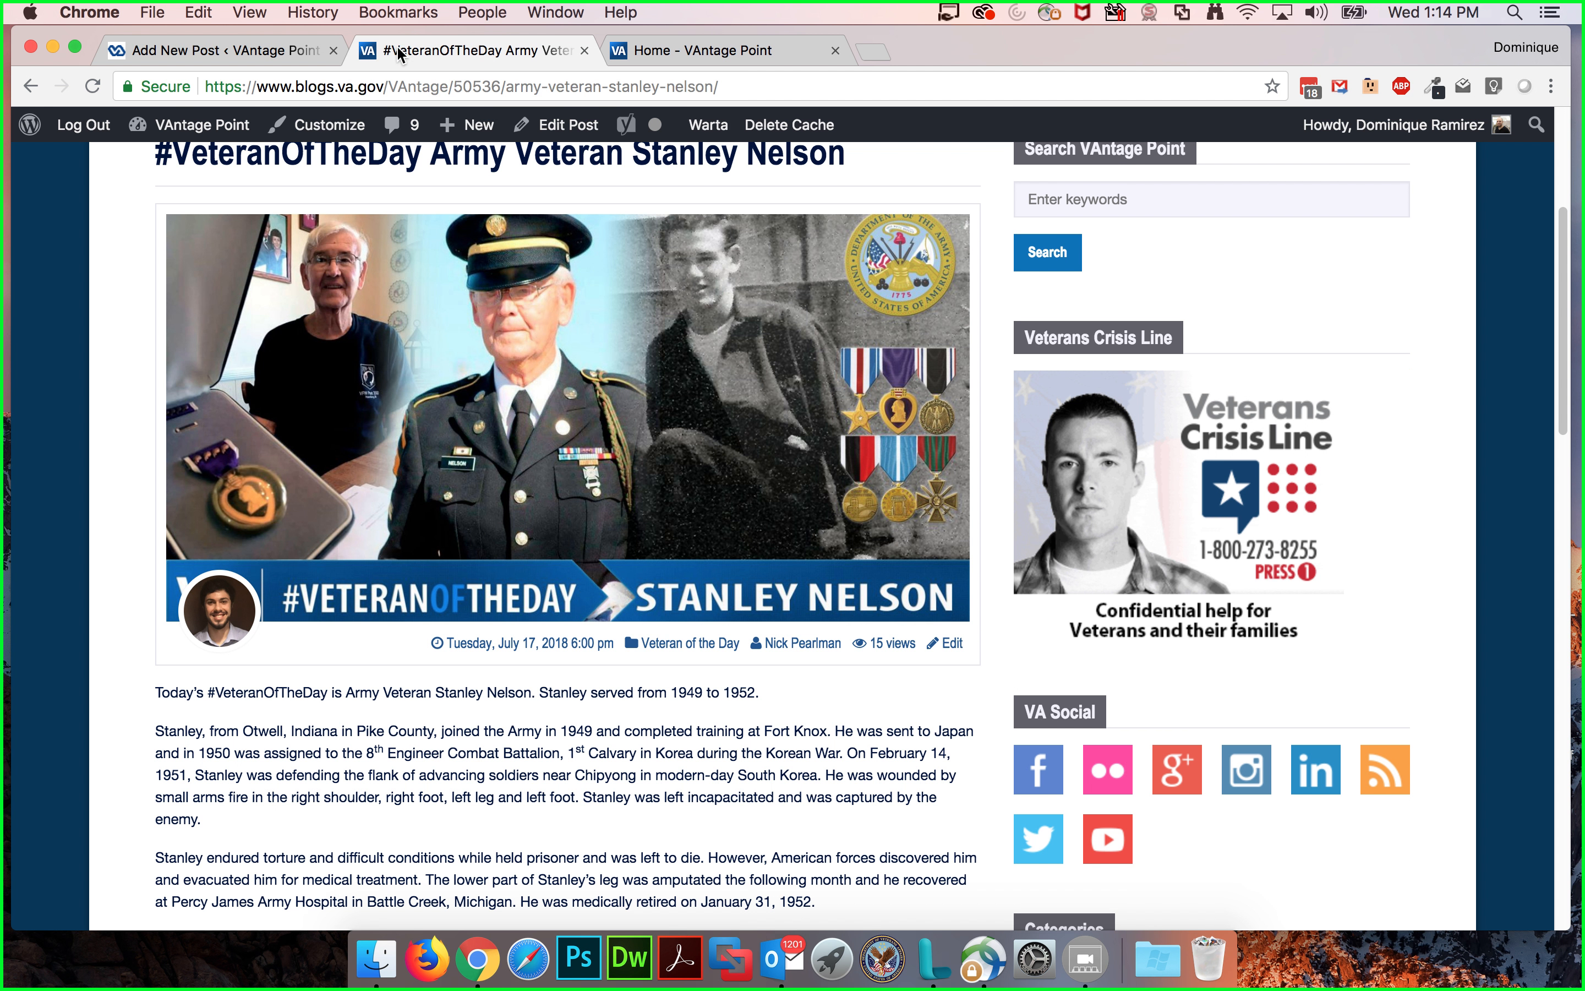
{"action": "left_click", "coordinate": [213, 53]}
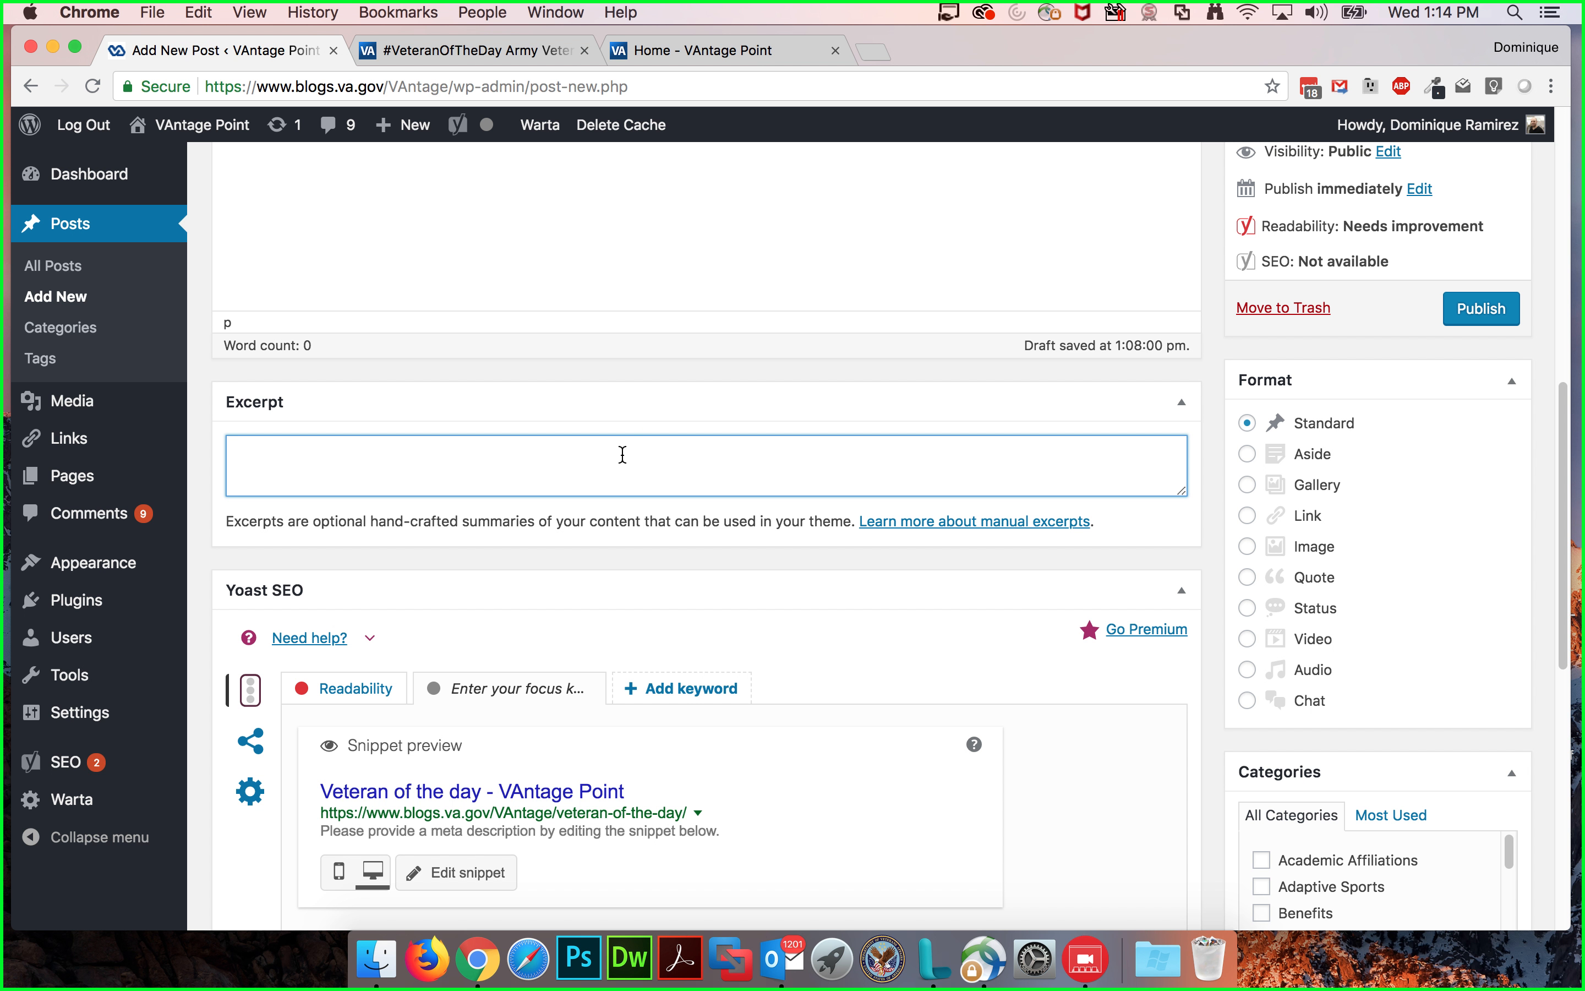
{"action": "scroll", "coordinate": [645, 406], "scroll_direction": "up", "scroll_amount": 3}
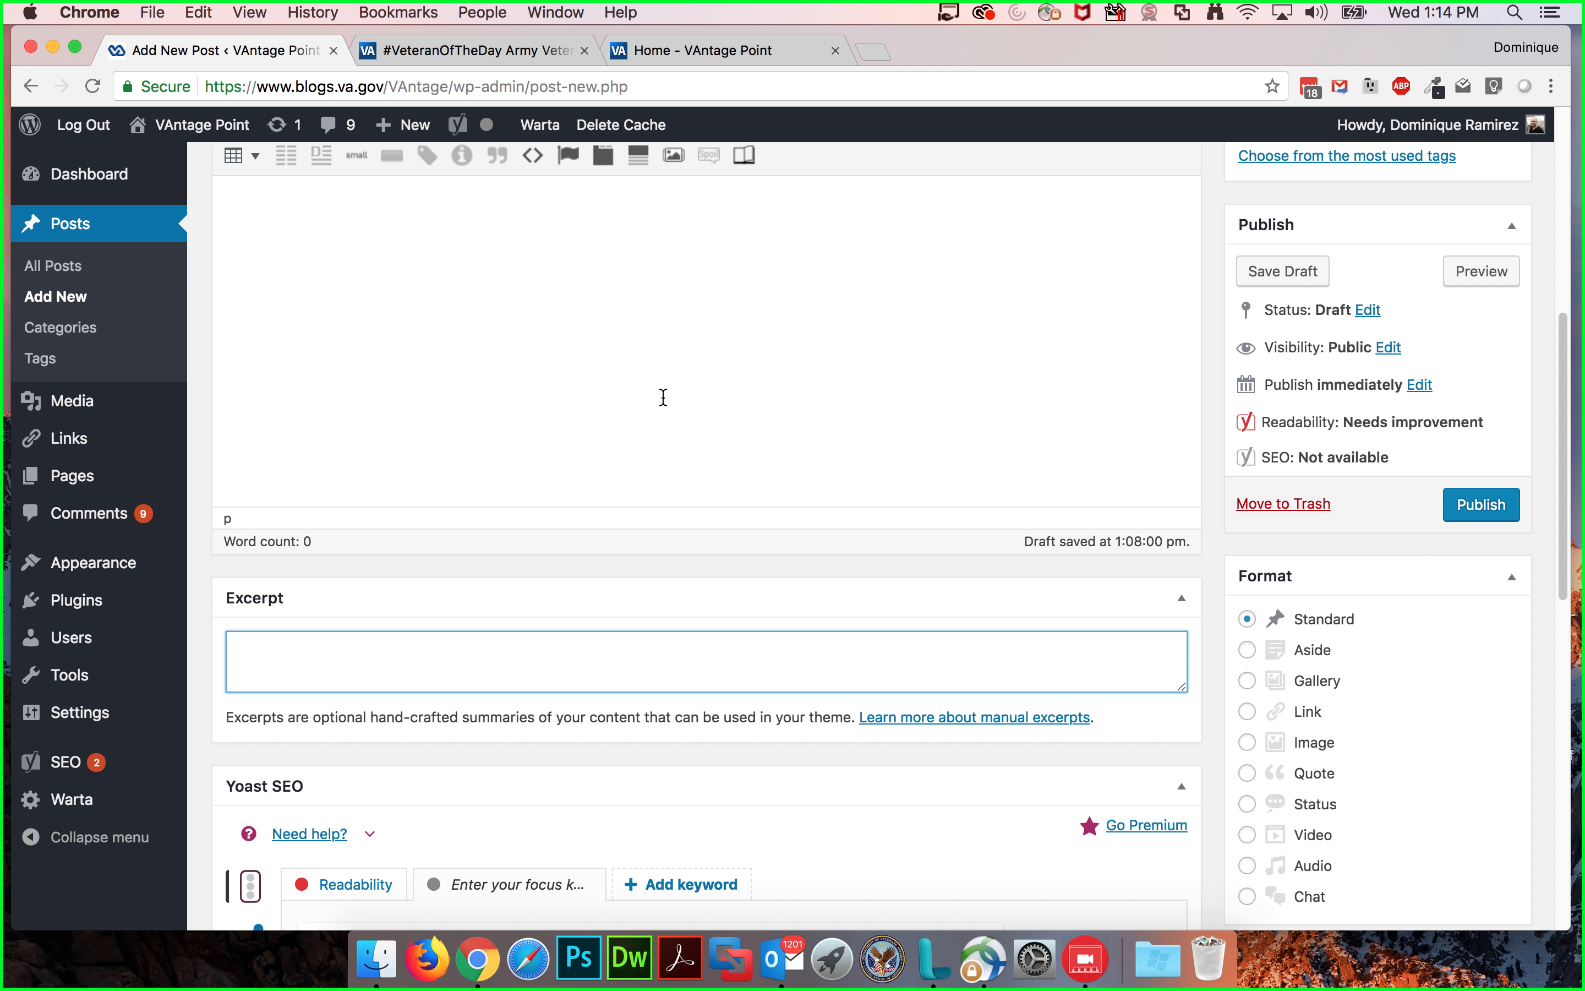
{"action": "type", "text": "his is a post about a Veteran of the day."}
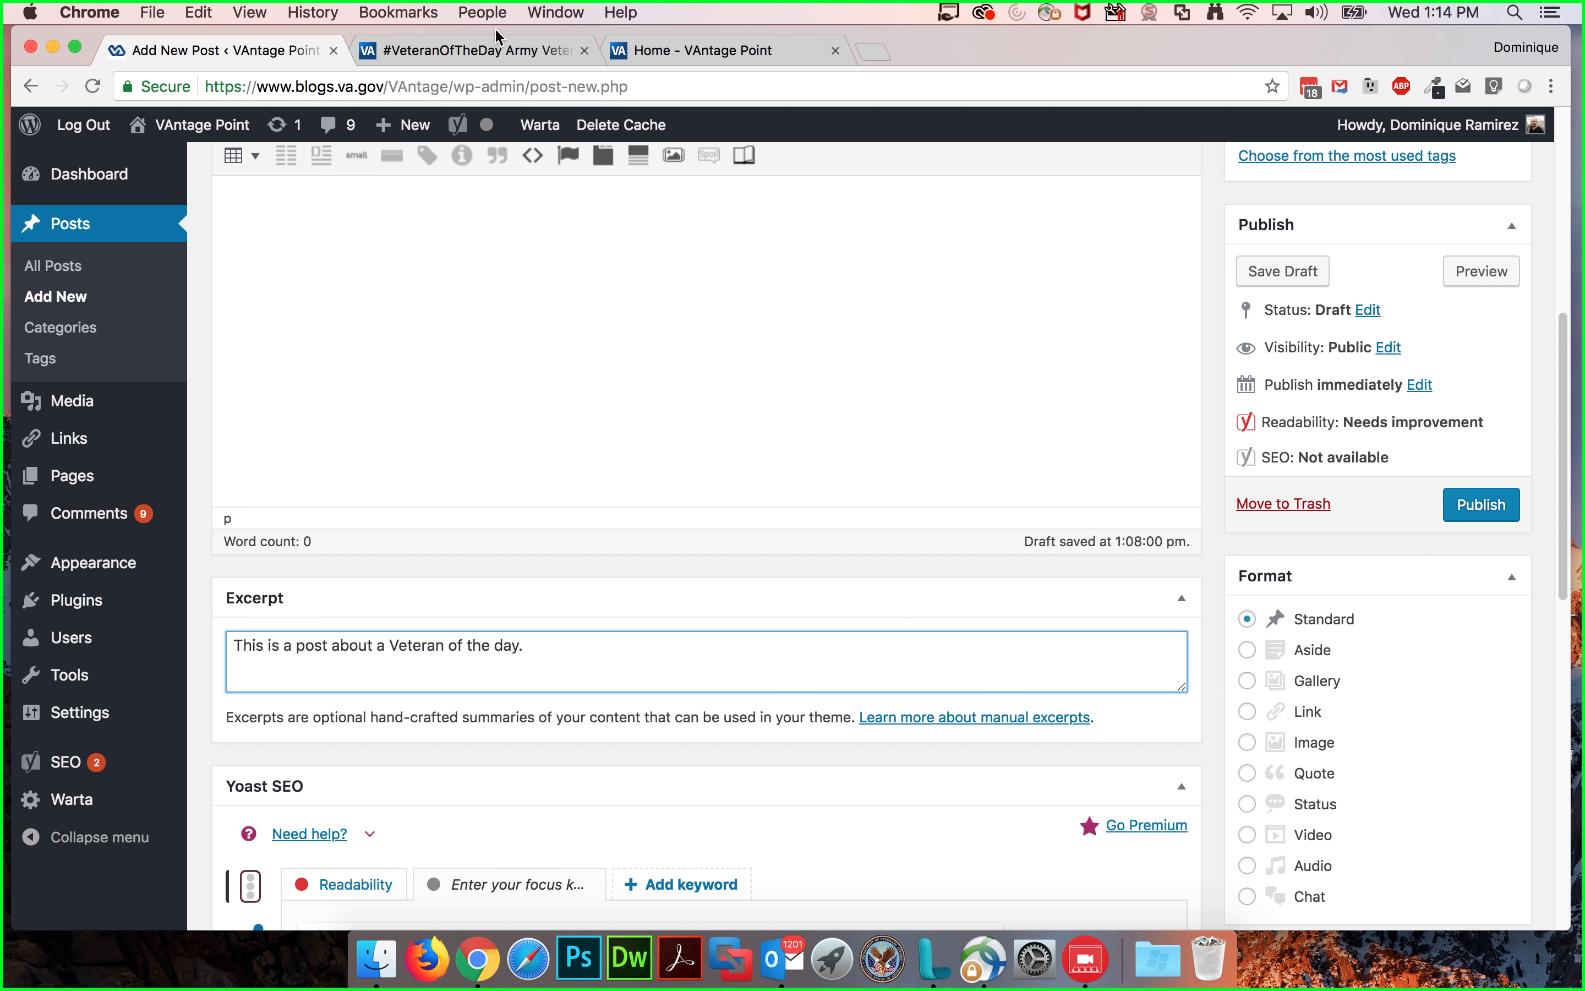
Step: Switch to the live homepage tab
{"action": "left_click", "coordinate": [486, 52]}
{"action": "left_click", "coordinate": [654, 50]}
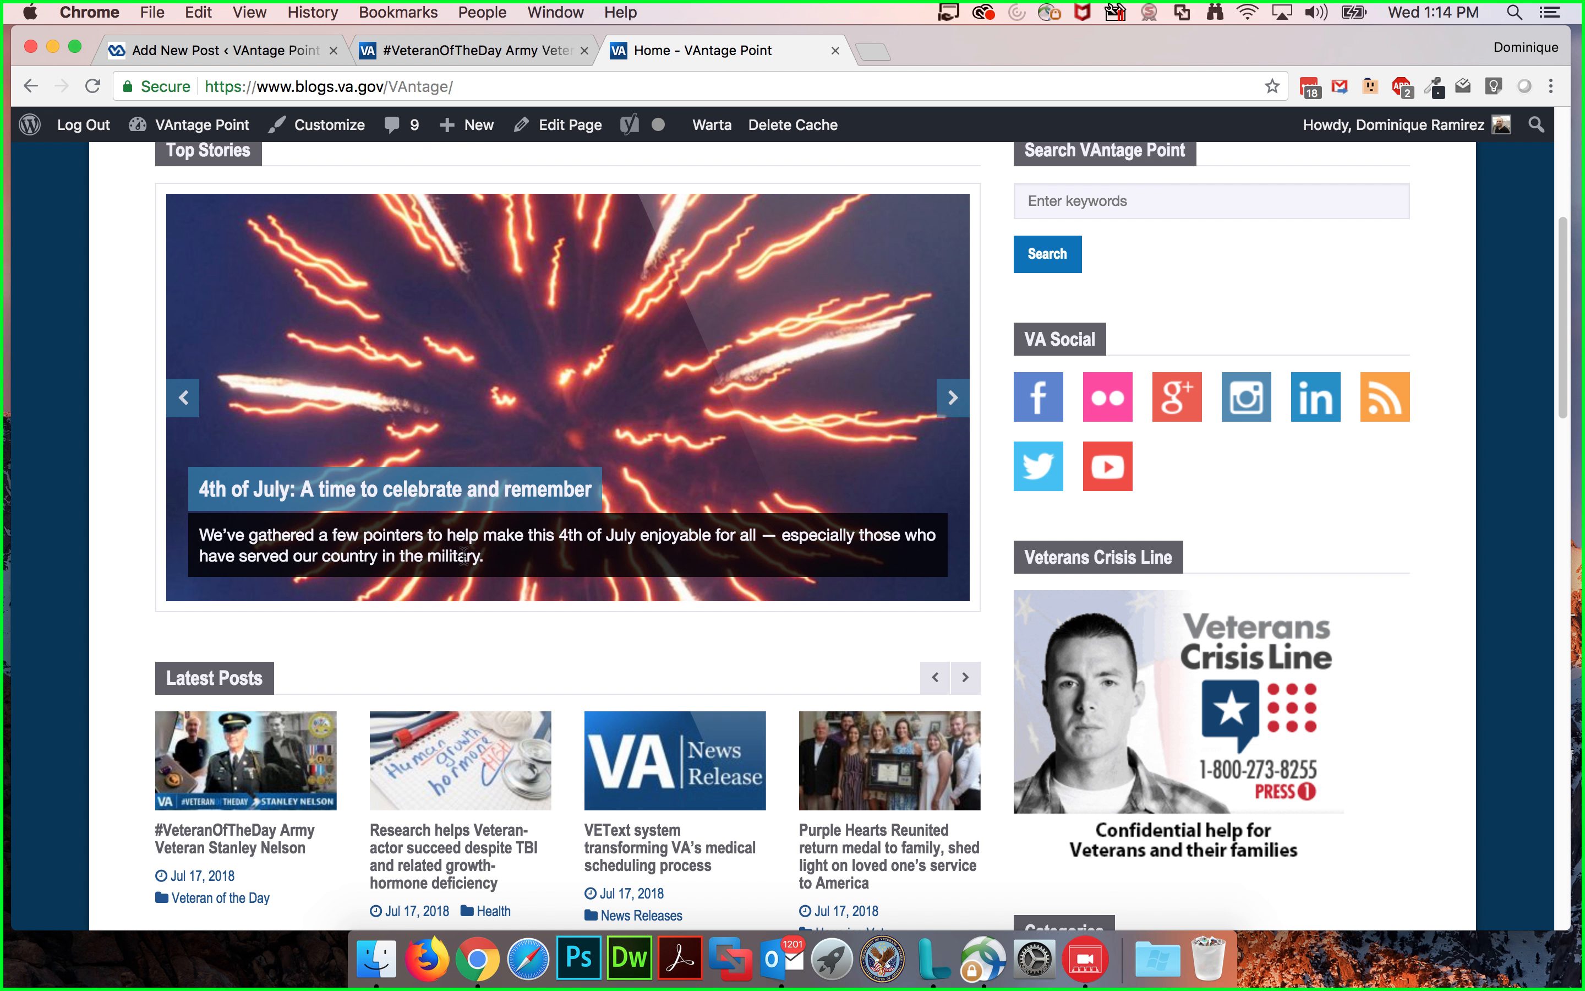
Step: Return to the new post editor and toggle the editor's extra toolbar row off and back on
{"action": "left_click", "coordinate": [213, 51]}
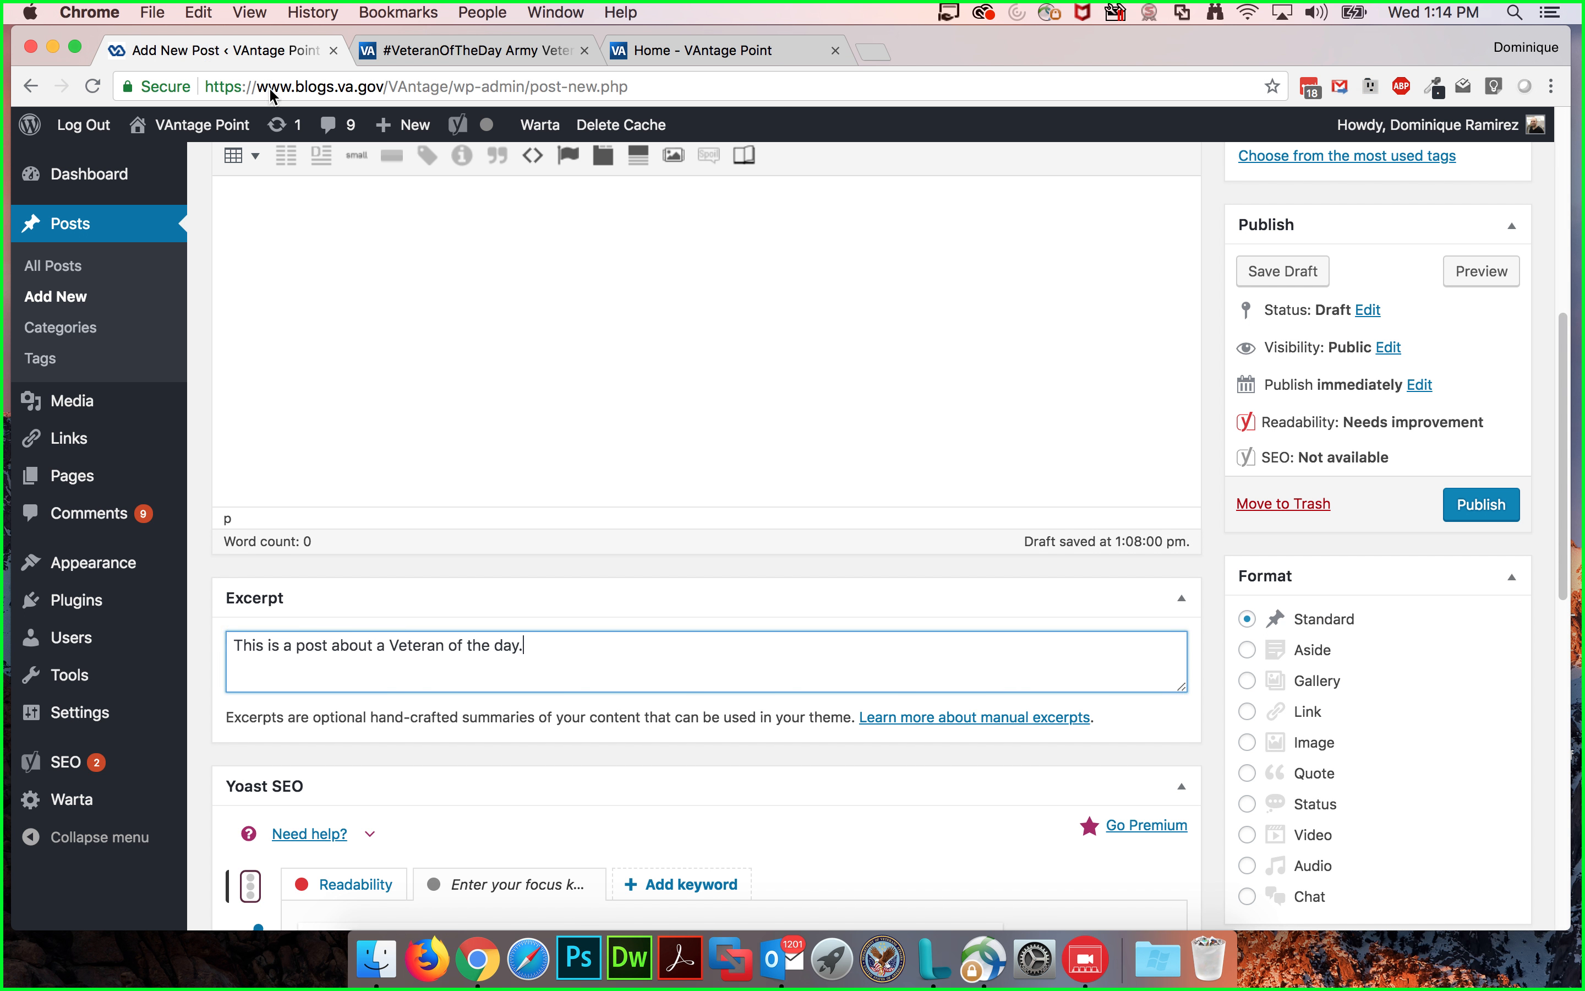
{"action": "scroll", "coordinate": [616, 276], "scroll_direction": "up", "scroll_amount": 3}
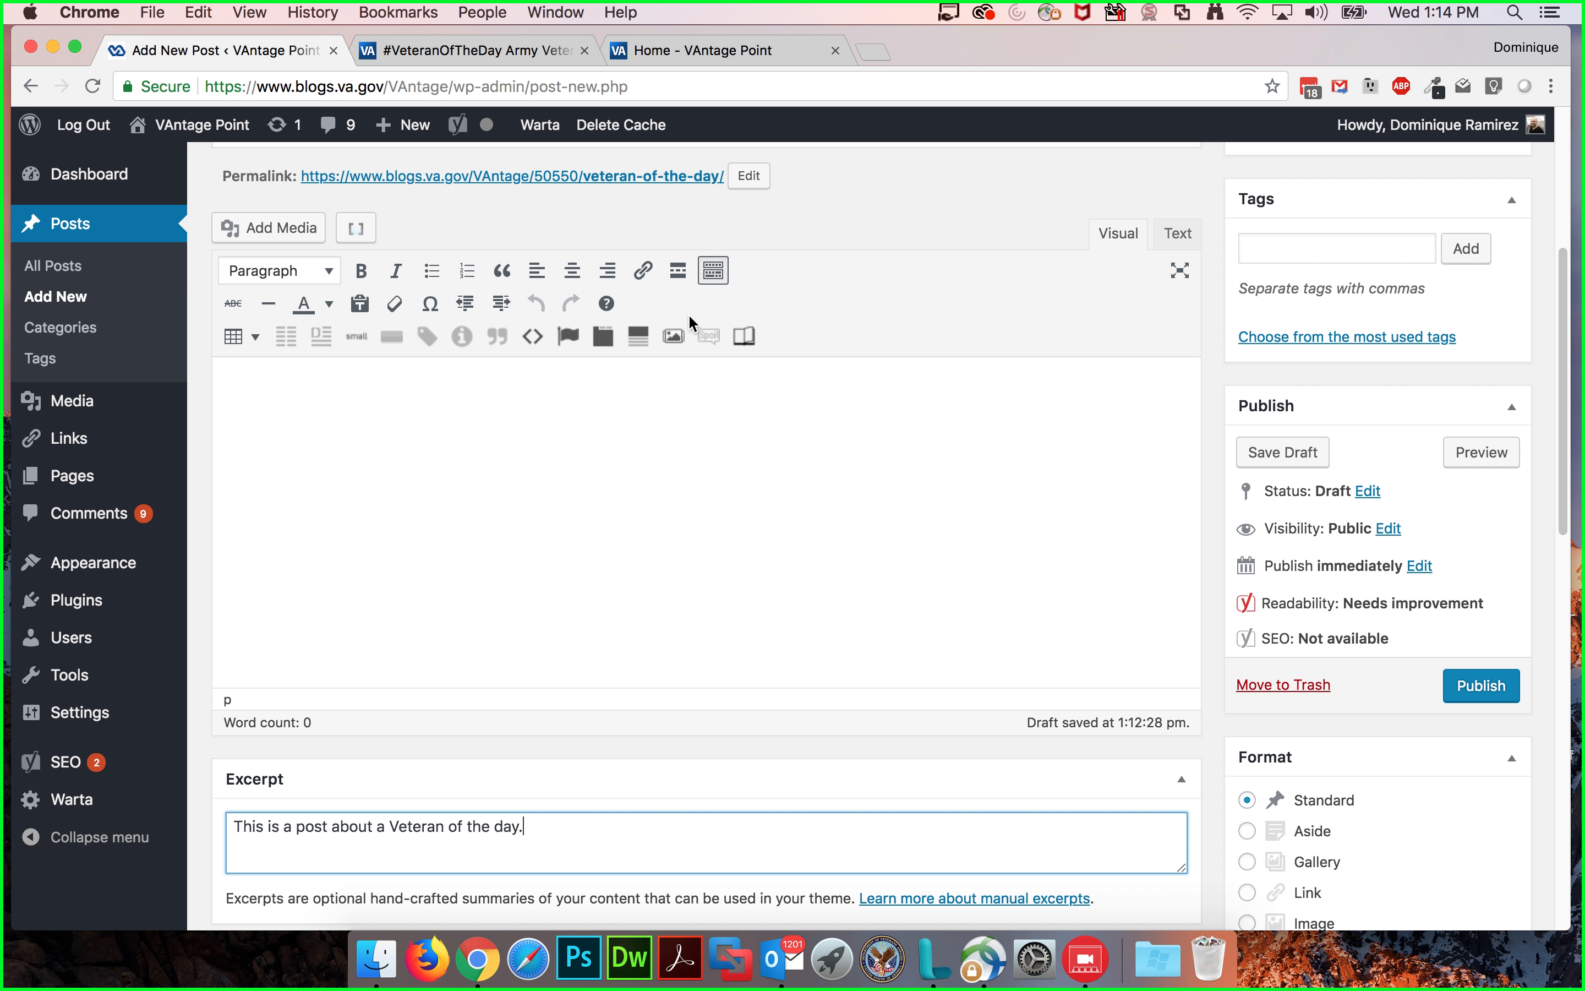
{"action": "left_click", "coordinate": [693, 389]}
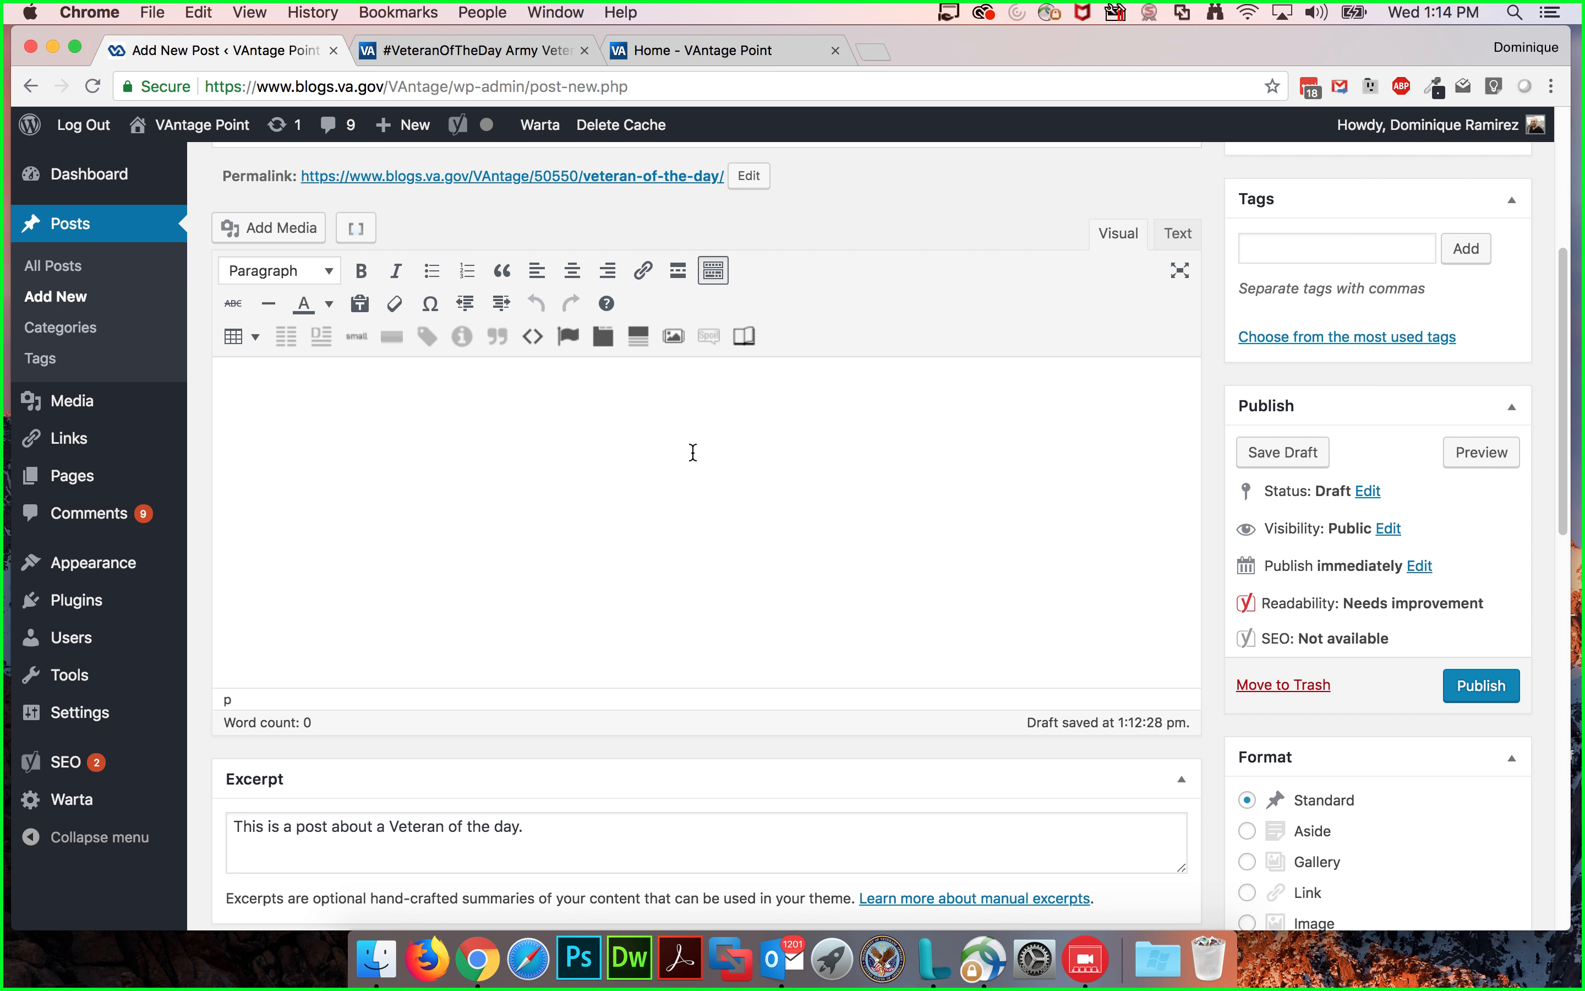
{"action": "scroll", "coordinate": [664, 429], "scroll_direction": "up", "scroll_amount": 5}
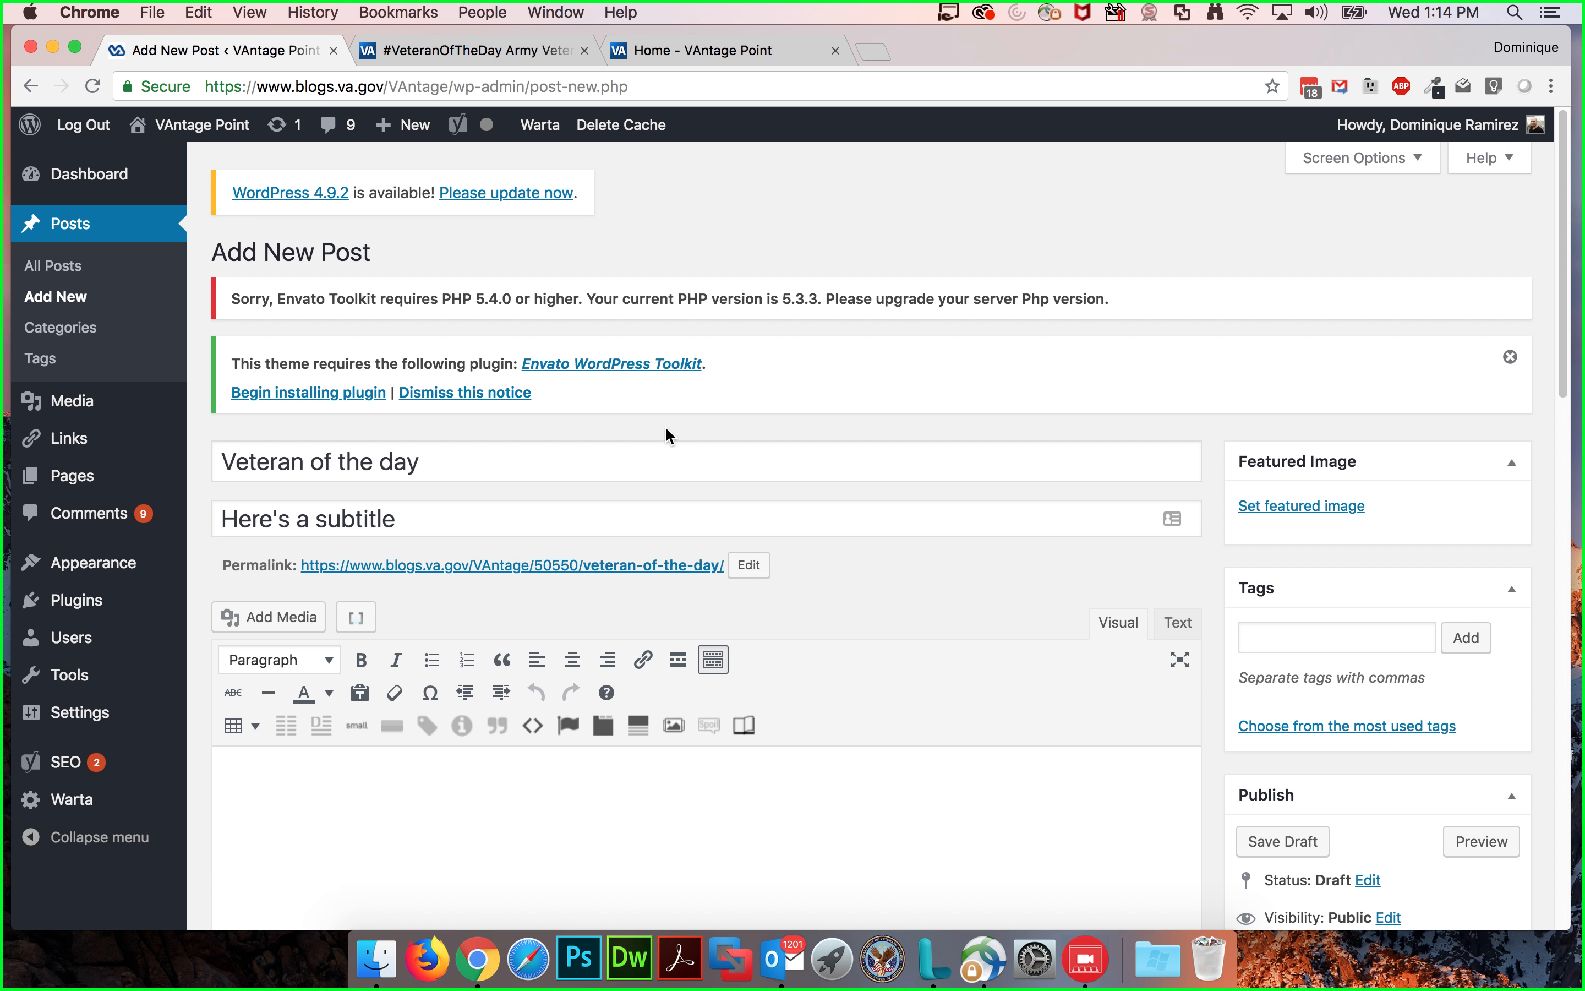
{"action": "scroll", "coordinate": [686, 427], "scroll_direction": "down", "scroll_amount": 4}
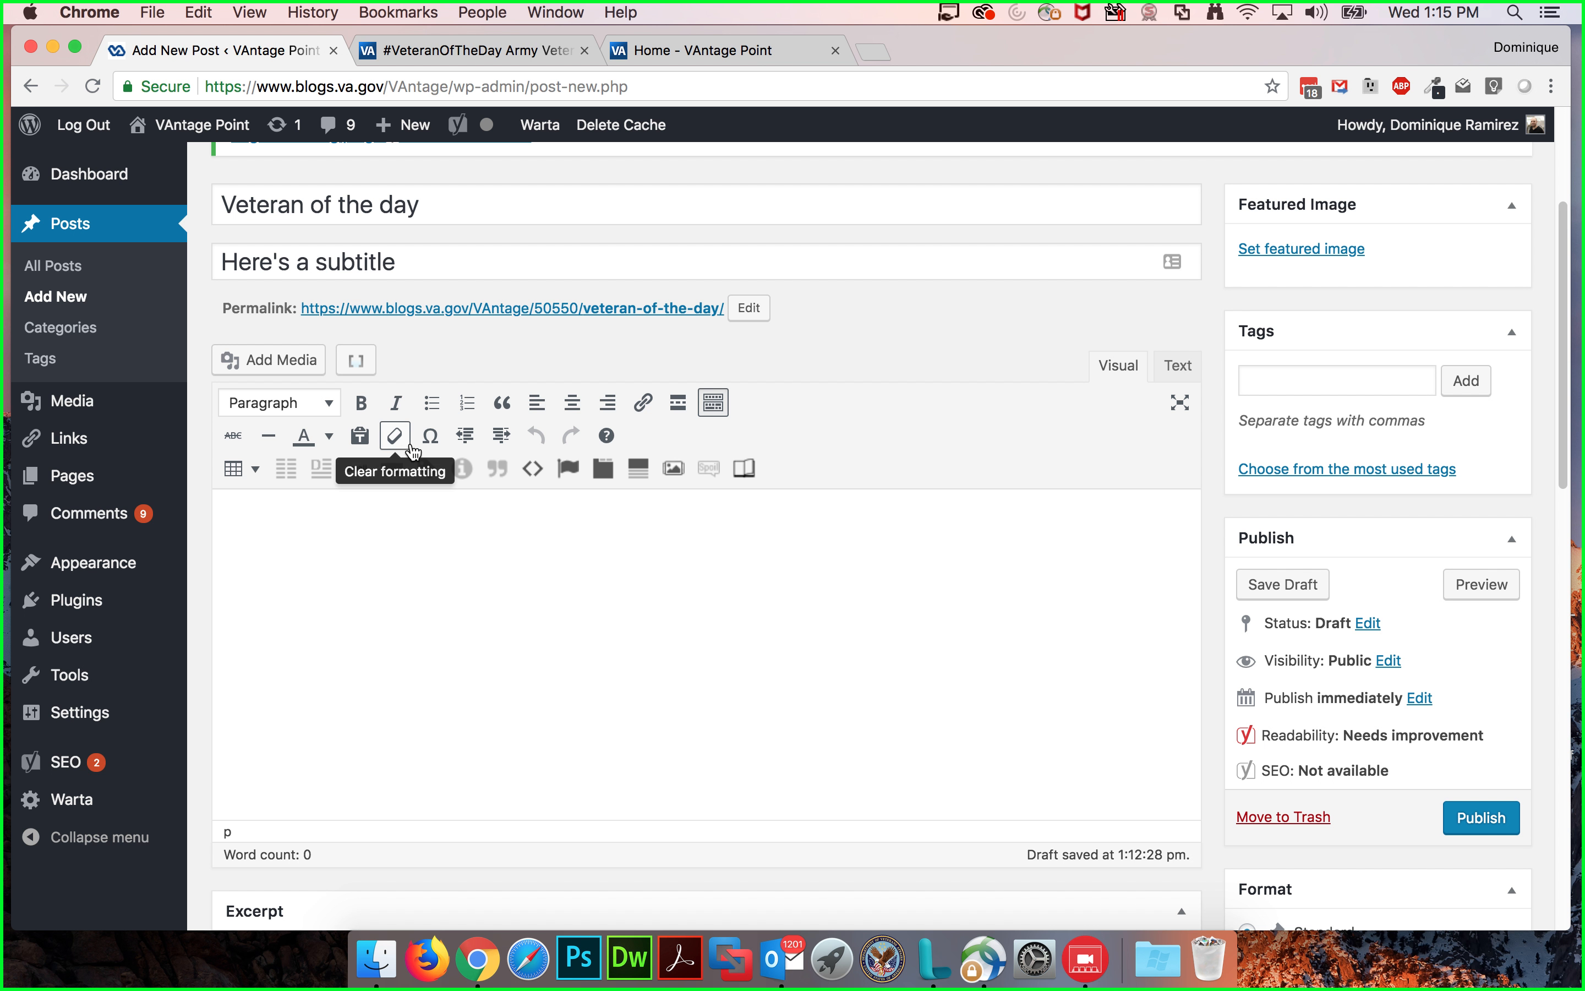
{"action": "left_click", "coordinate": [717, 413]}
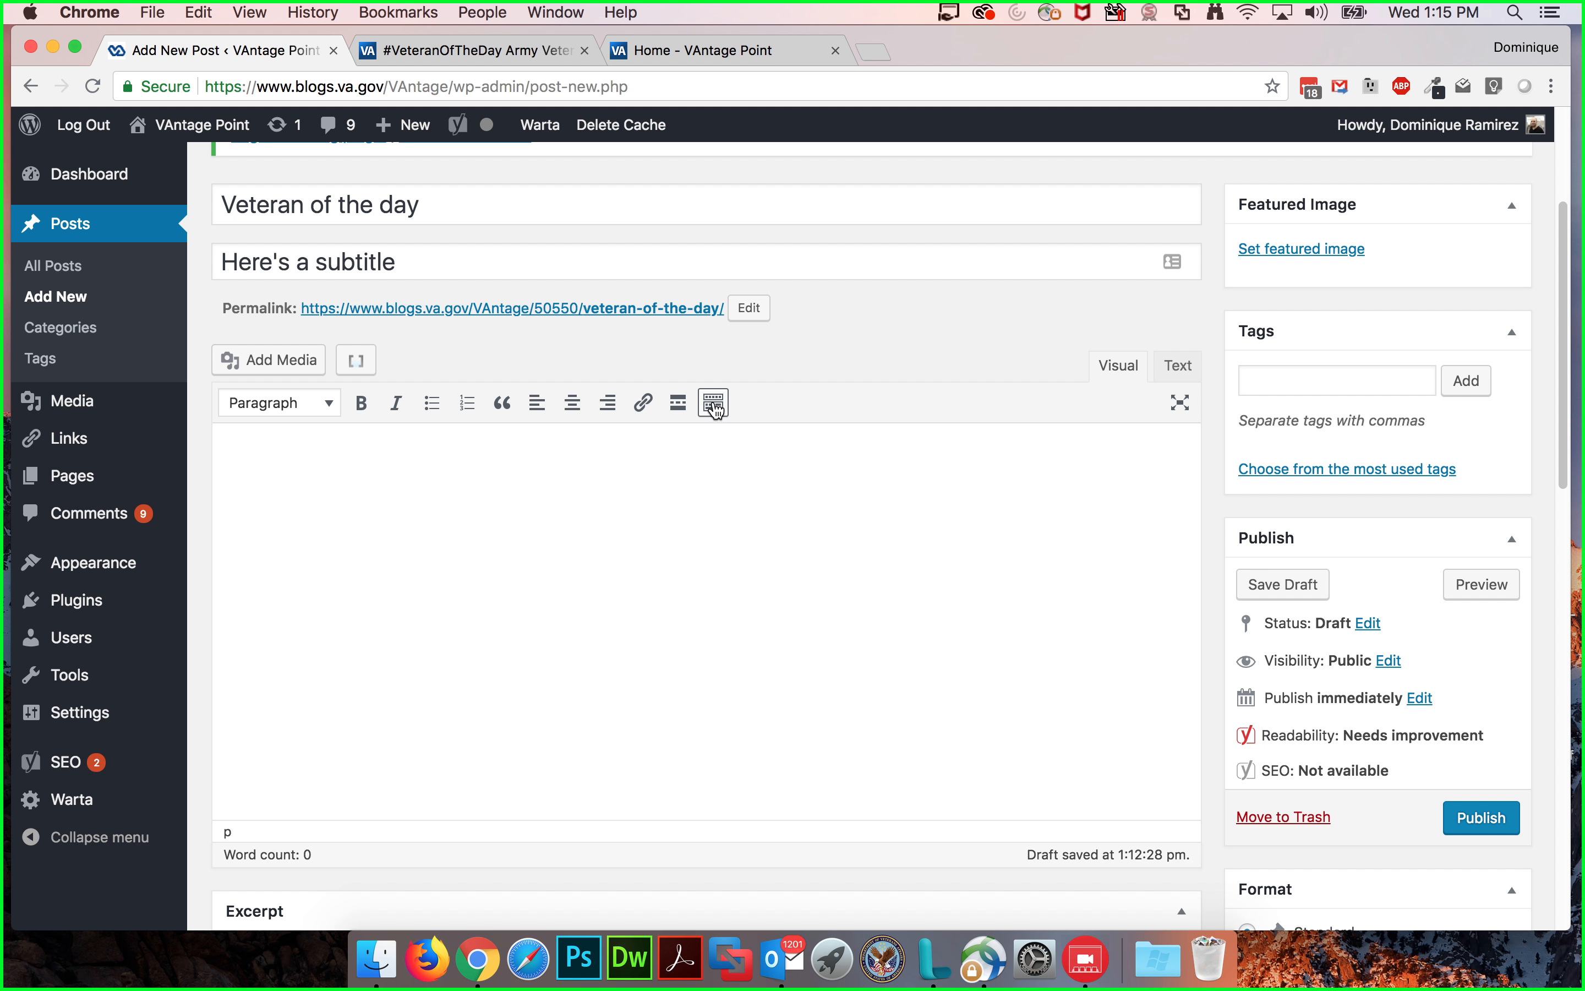
{"action": "left_click", "coordinate": [716, 410]}
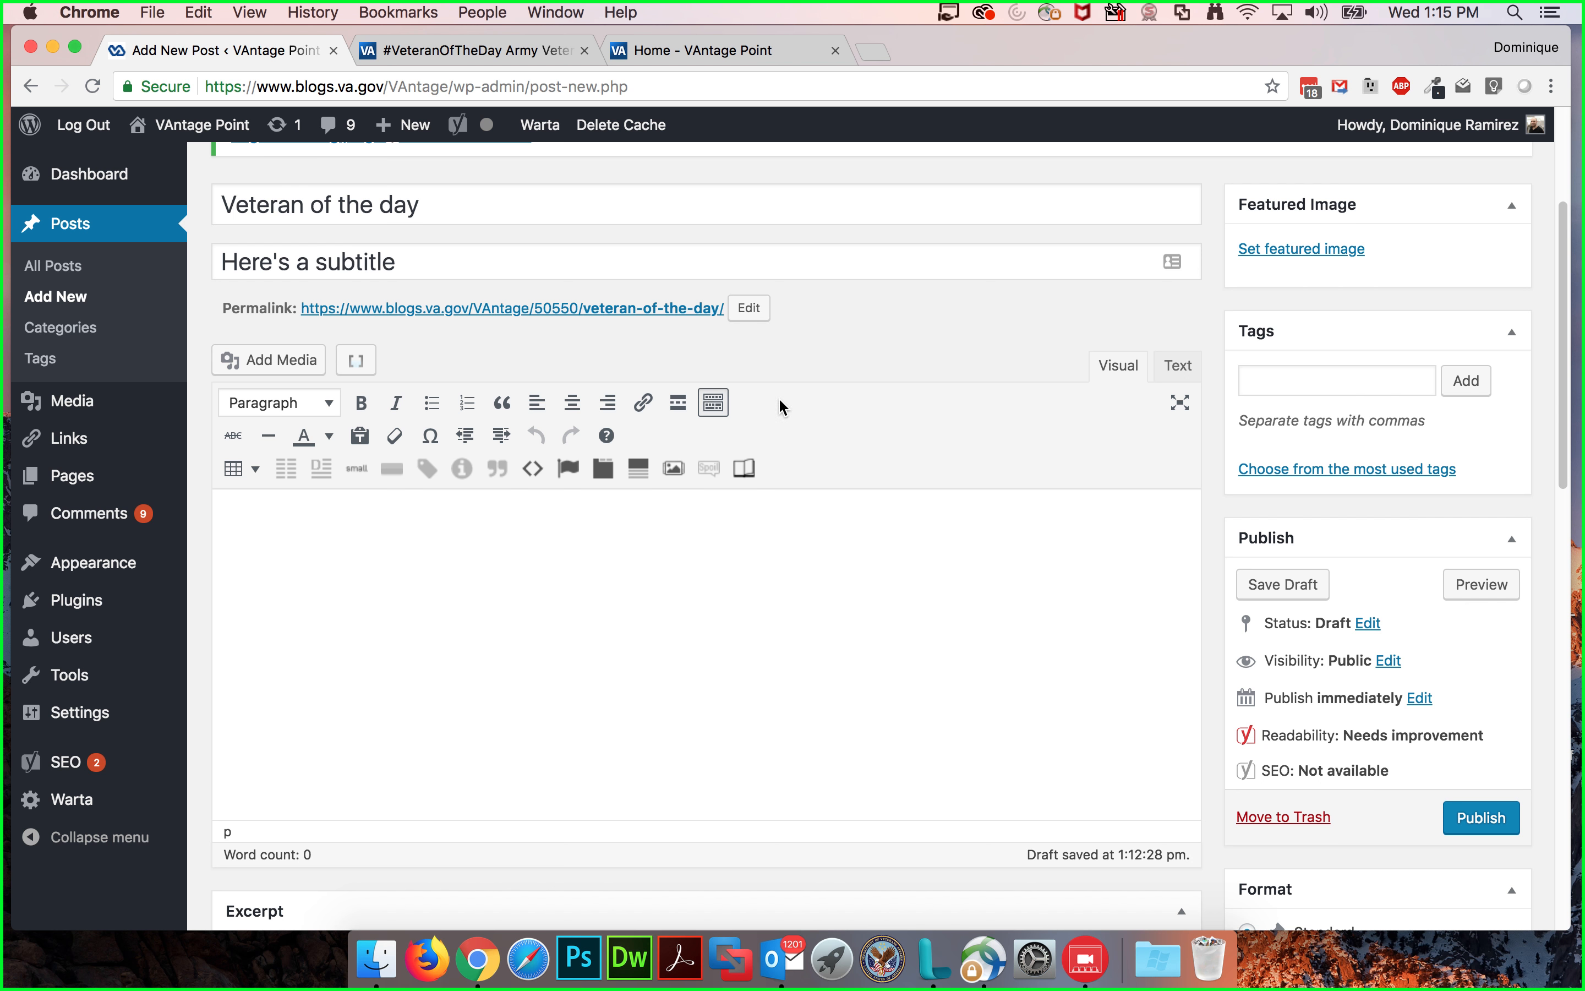
Step: Switch the content editor to Text mode and write the link markup <a href=""> hi there</a>
{"action": "left_click", "coordinate": [1192, 368]}
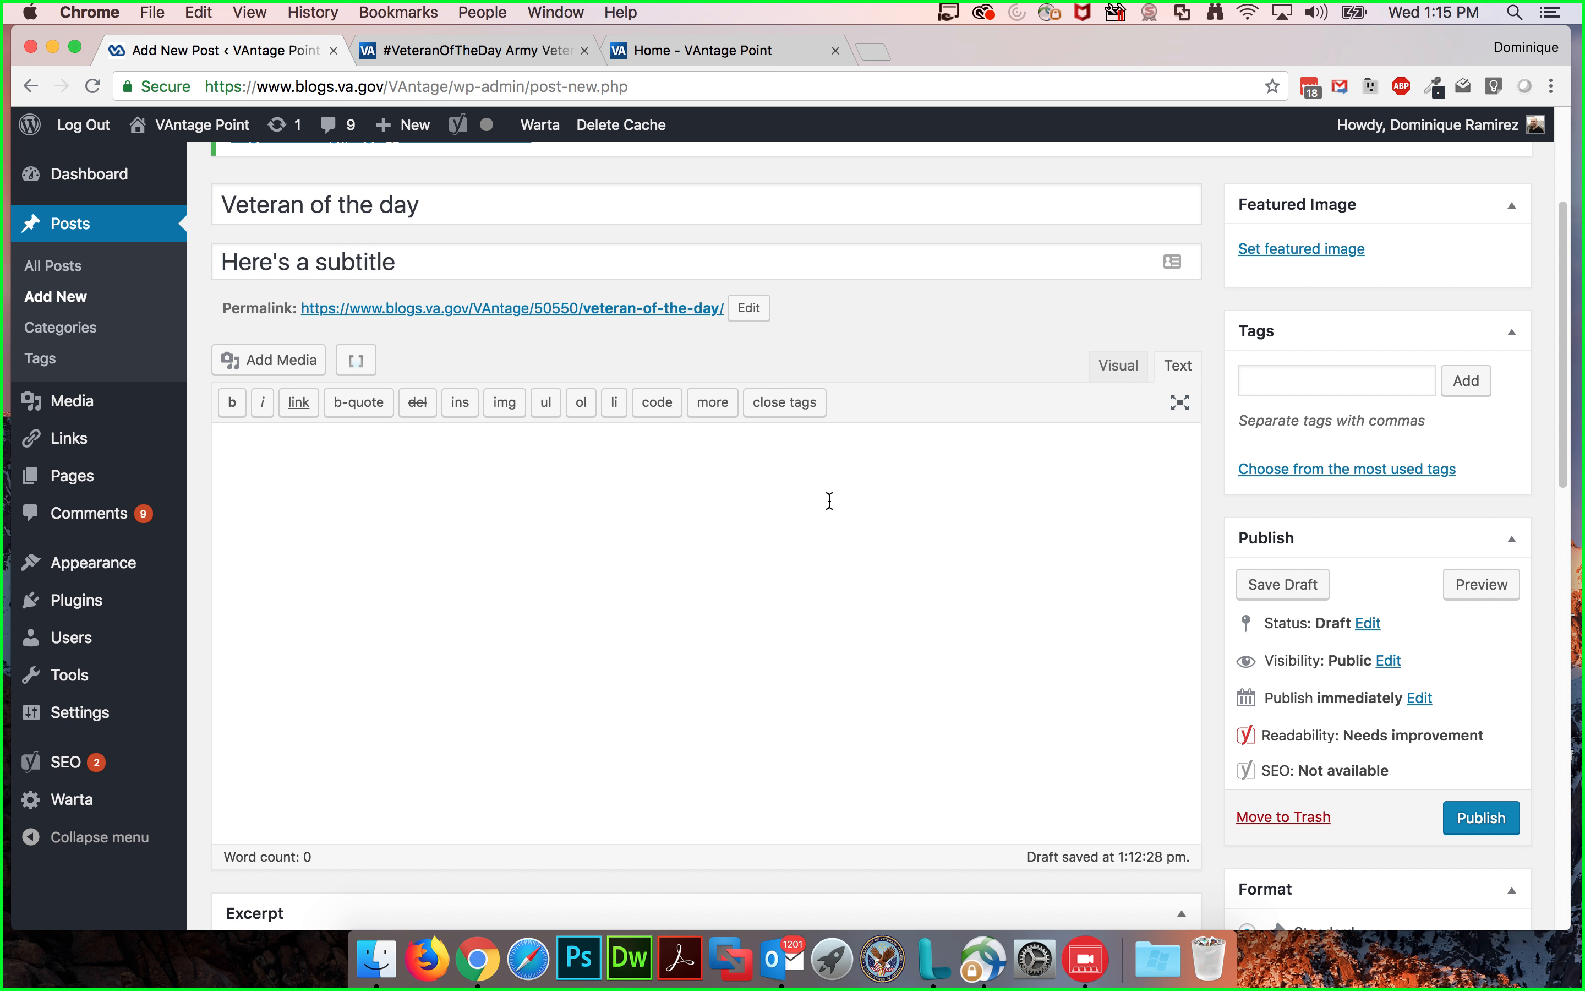
{"action": "type", "text": "<a href-"}
{"action": "key", "text": "BackSpace"}
{"action": "key", "text": "BackSpace"}
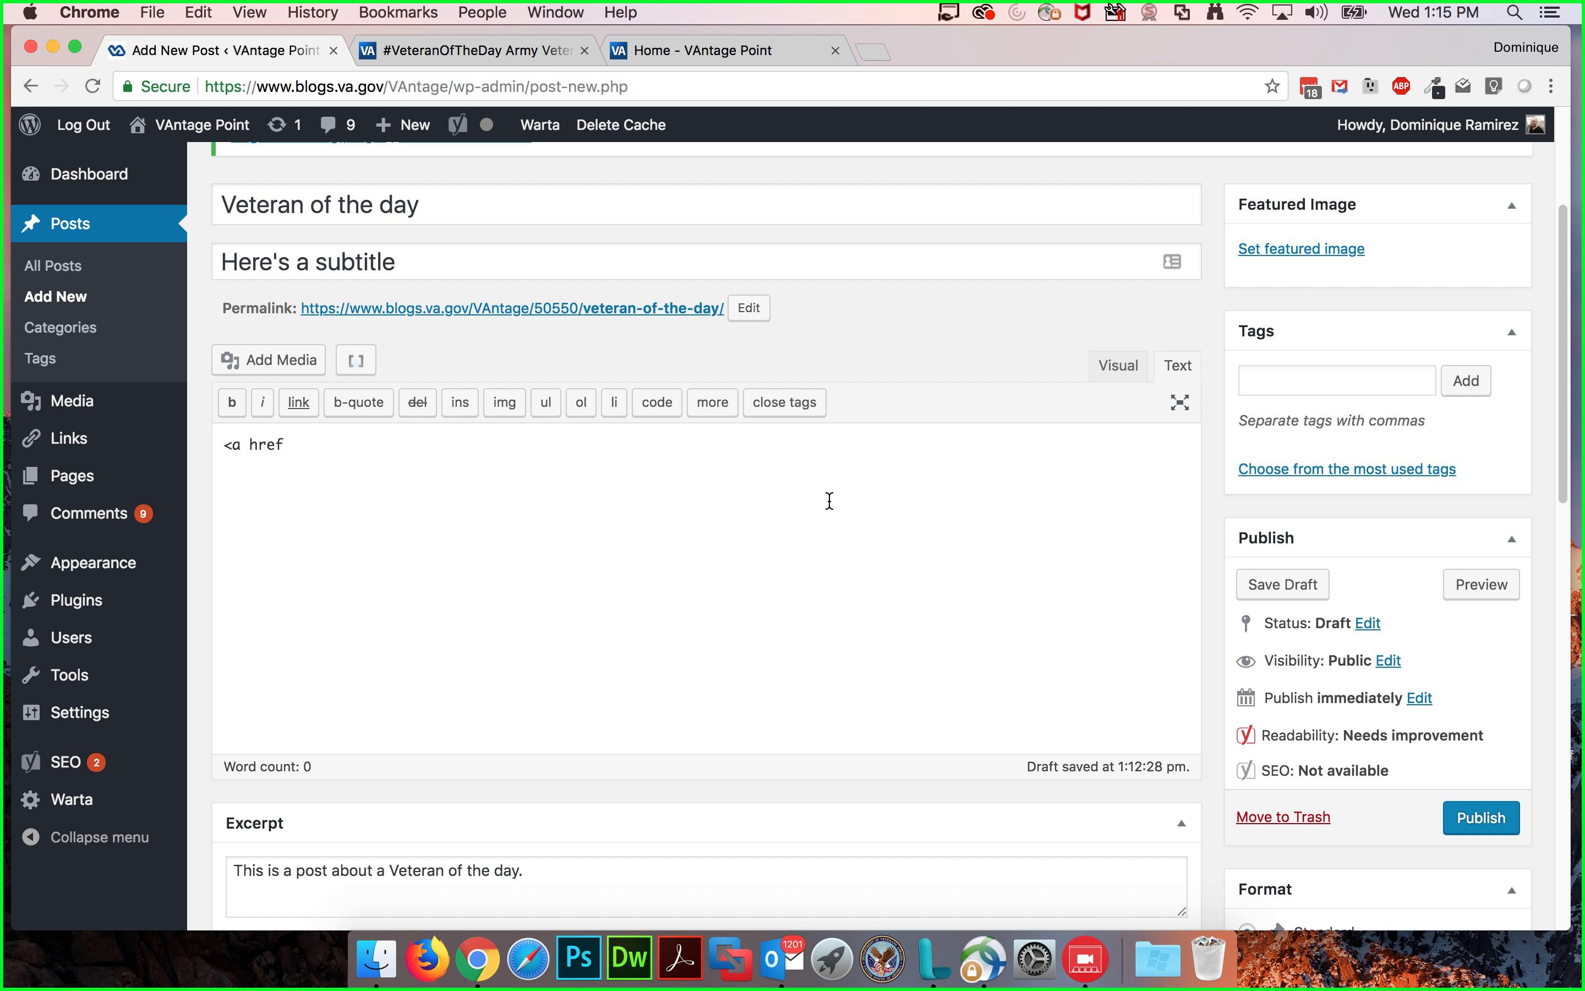
{"action": "type", "text": "\""}
{"action": "type", "text": "> <"}
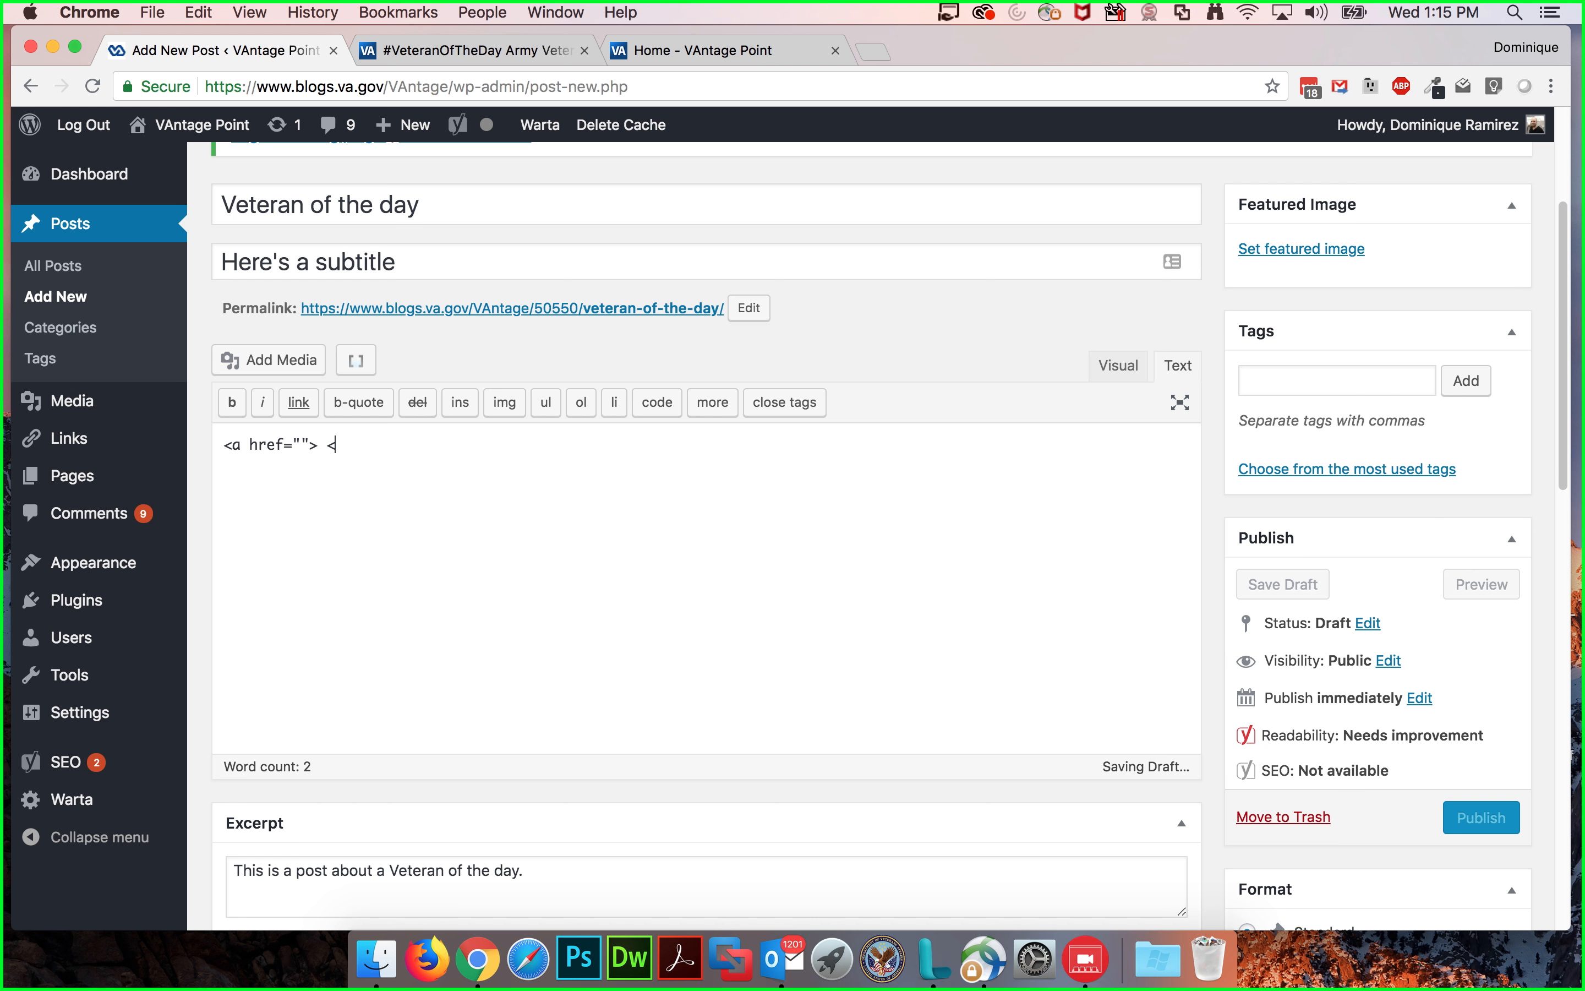
{"action": "type", "text": "/a>"}
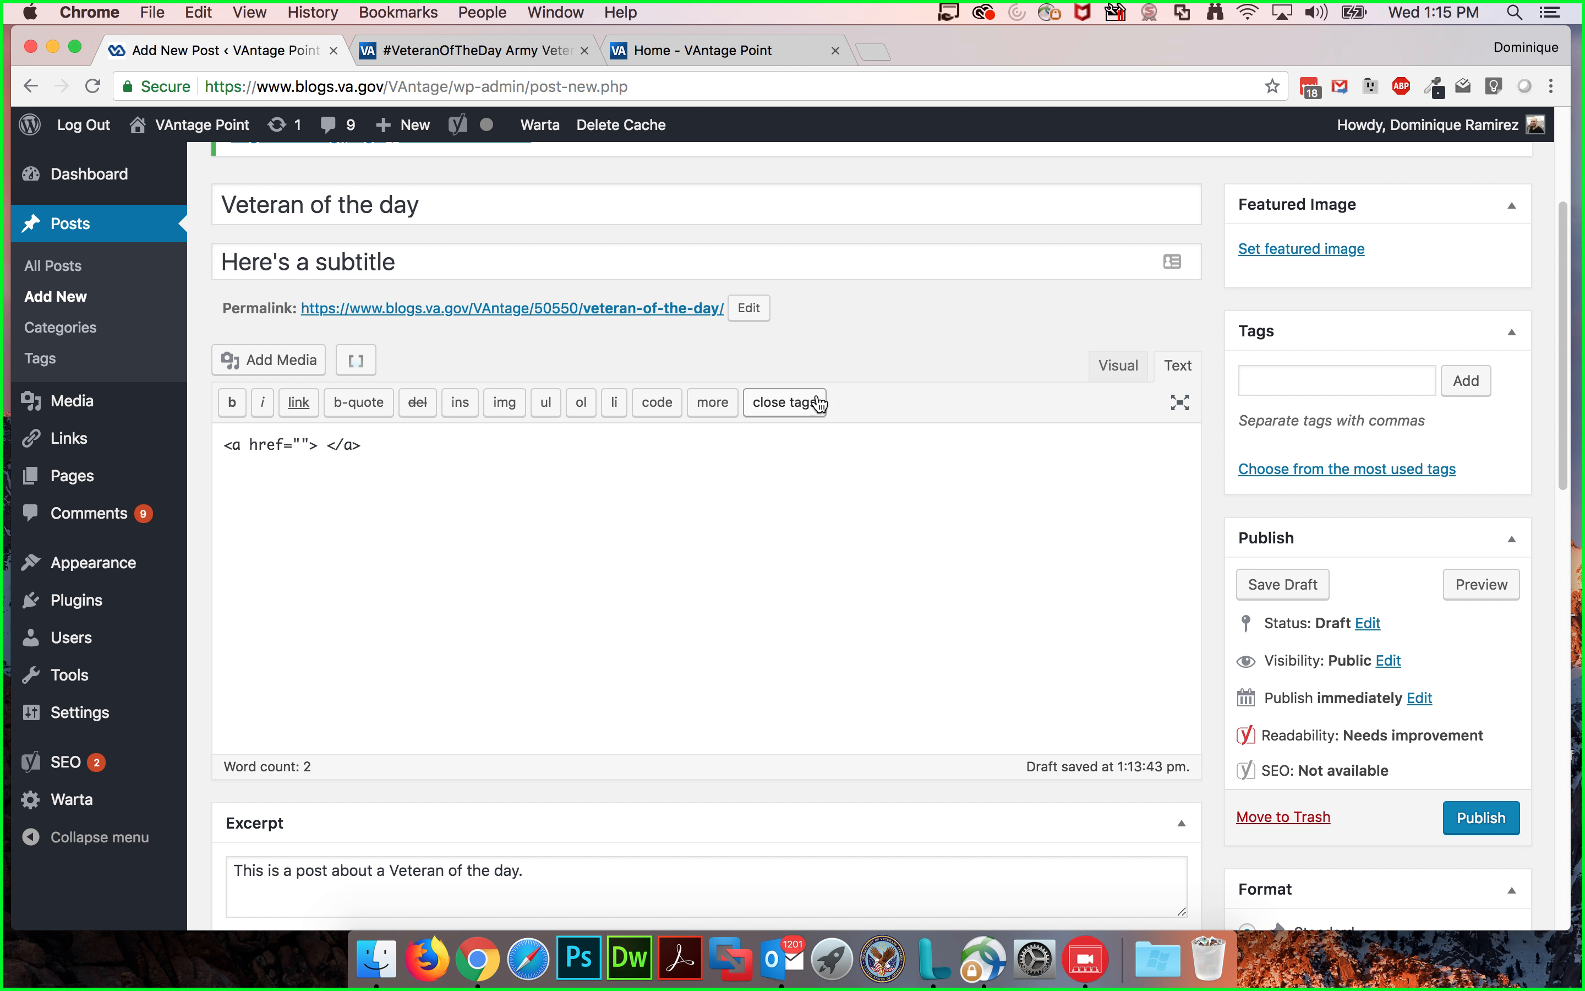
{"action": "left_click", "coordinate": [328, 446]}
{"action": "type", "text": "hi there"}
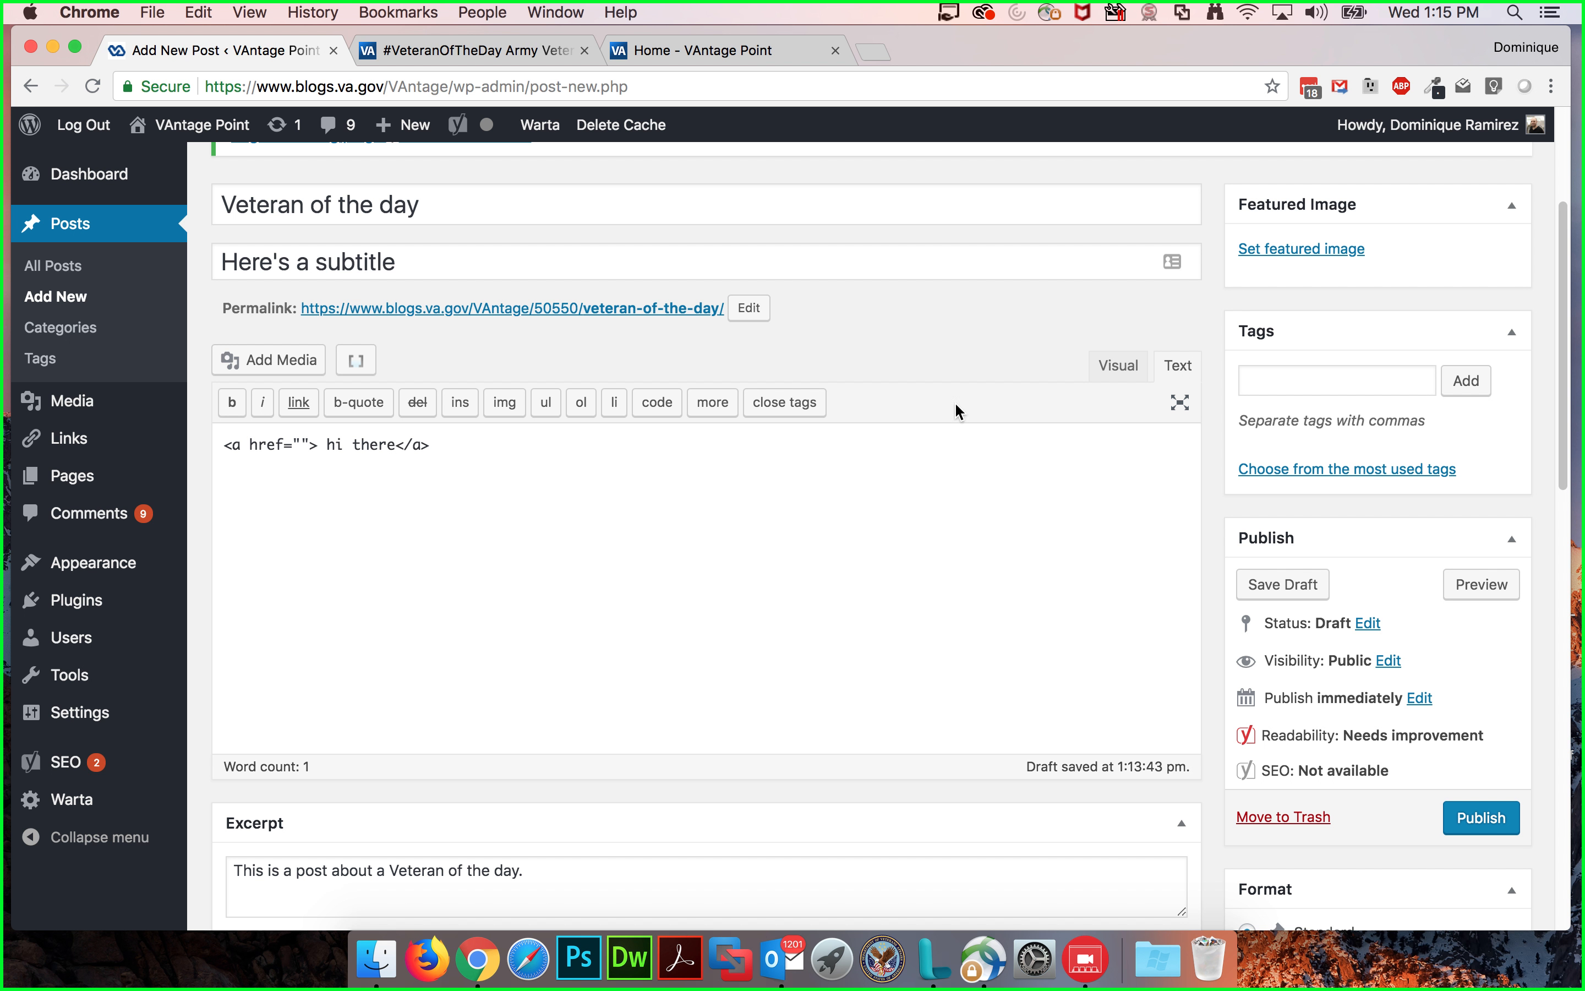
Step: Switch back to Visual mode and delete the "hi there" link text from the content
{"action": "left_click", "coordinate": [1132, 372]}
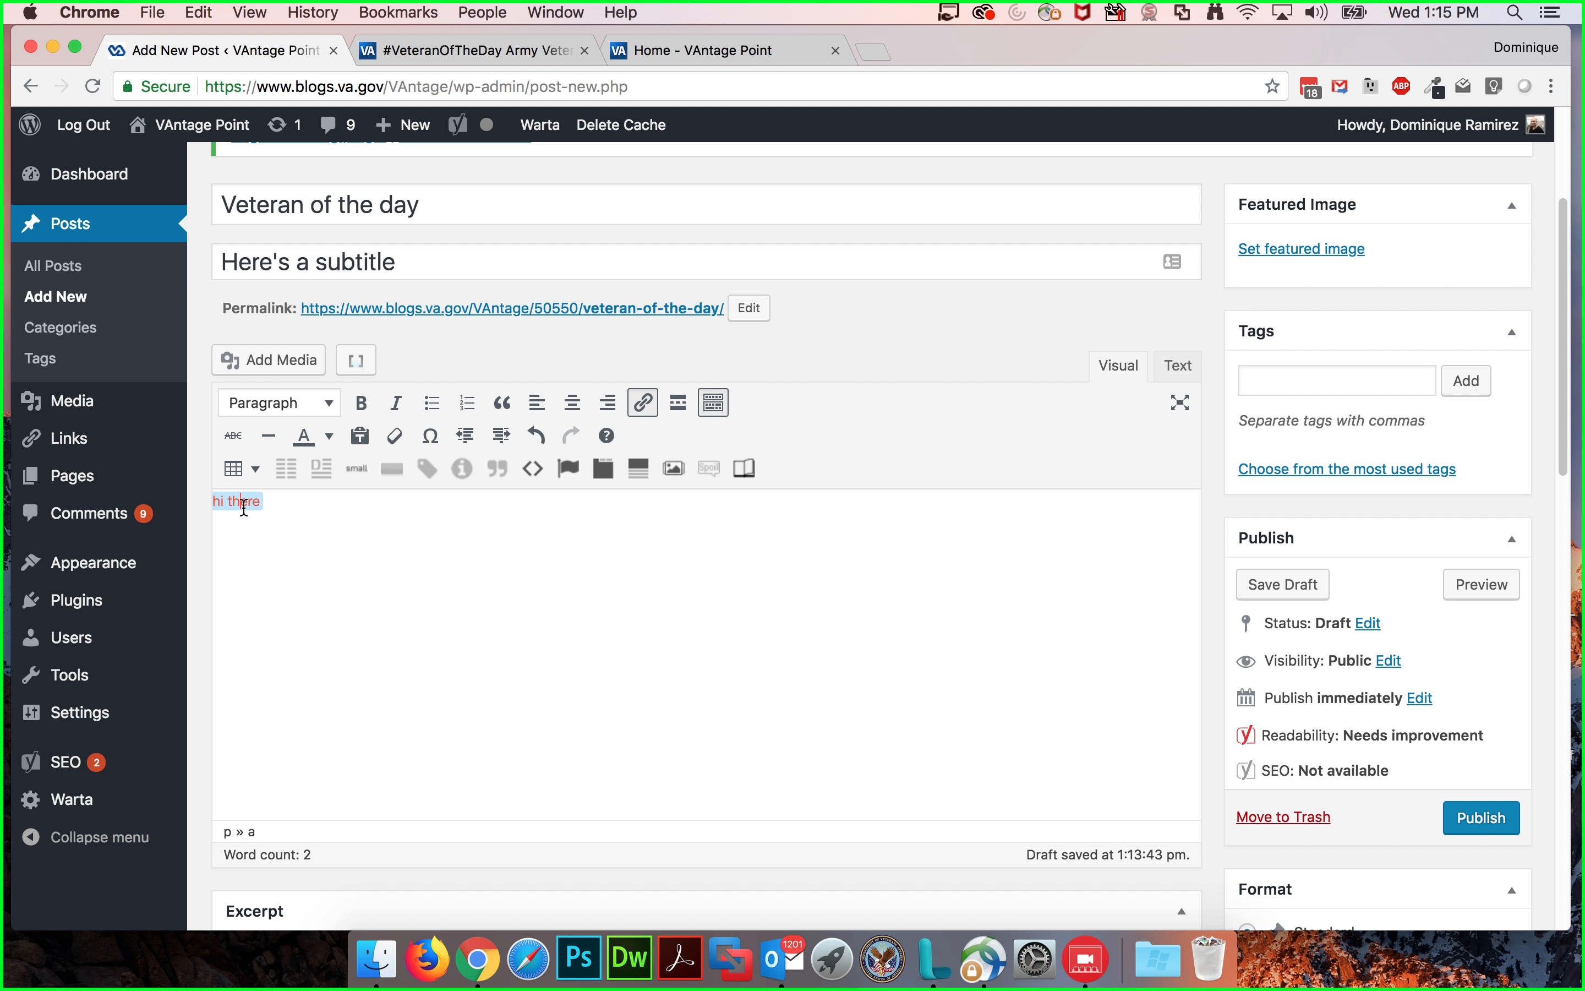
{"action": "left_click", "coordinate": [272, 505]}
{"action": "key", "text": "BackSpace"}
{"action": "key", "text": "BackSpace"}
{"action": "key", "text": "BackSpace"}
{"action": "key", "text": "BackSpace"}
{"action": "key", "text": "BackSpace"}
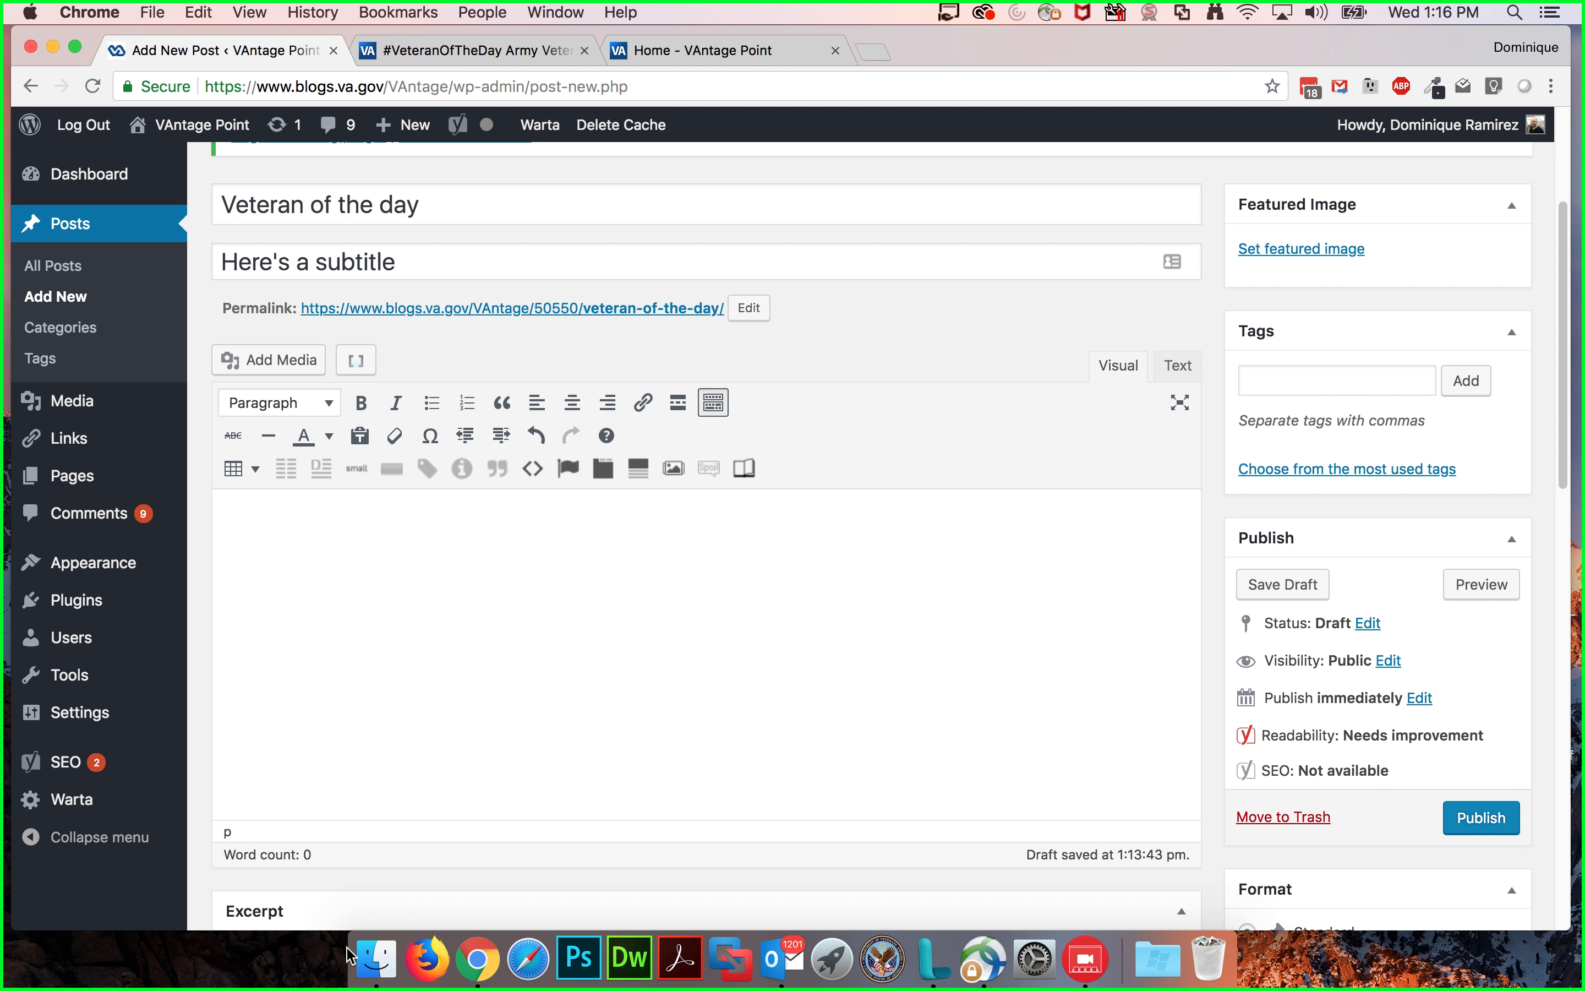
{"action": "left_click", "coordinate": [365, 952]}
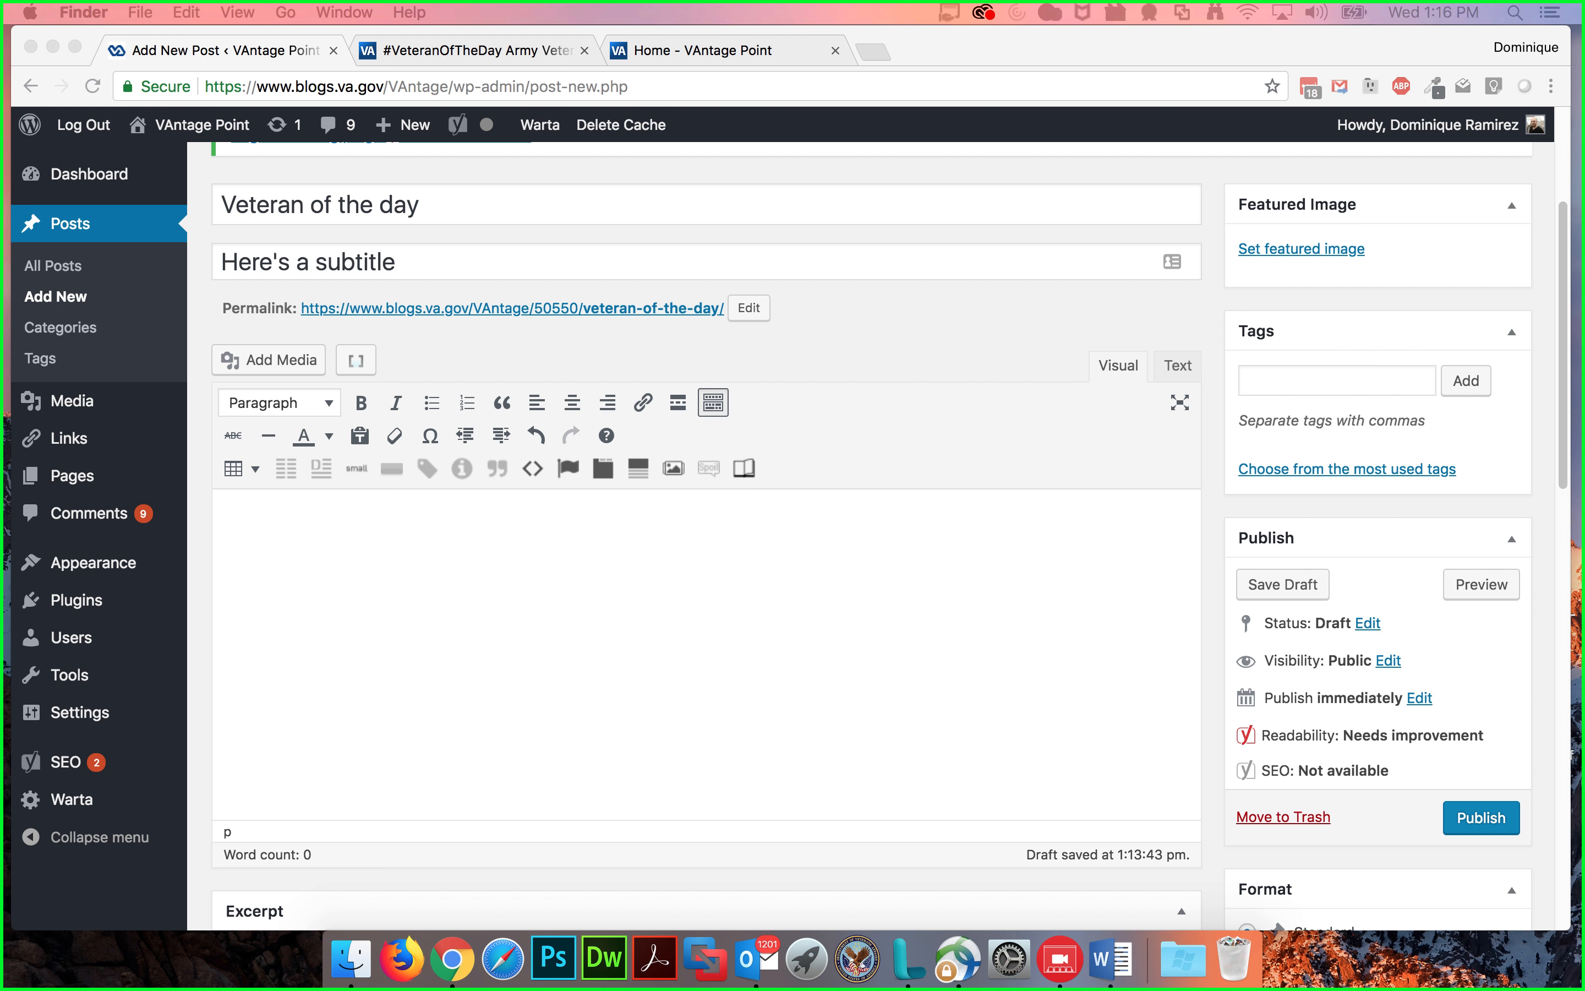
{"action": "left_click", "coordinate": [961, 601]}
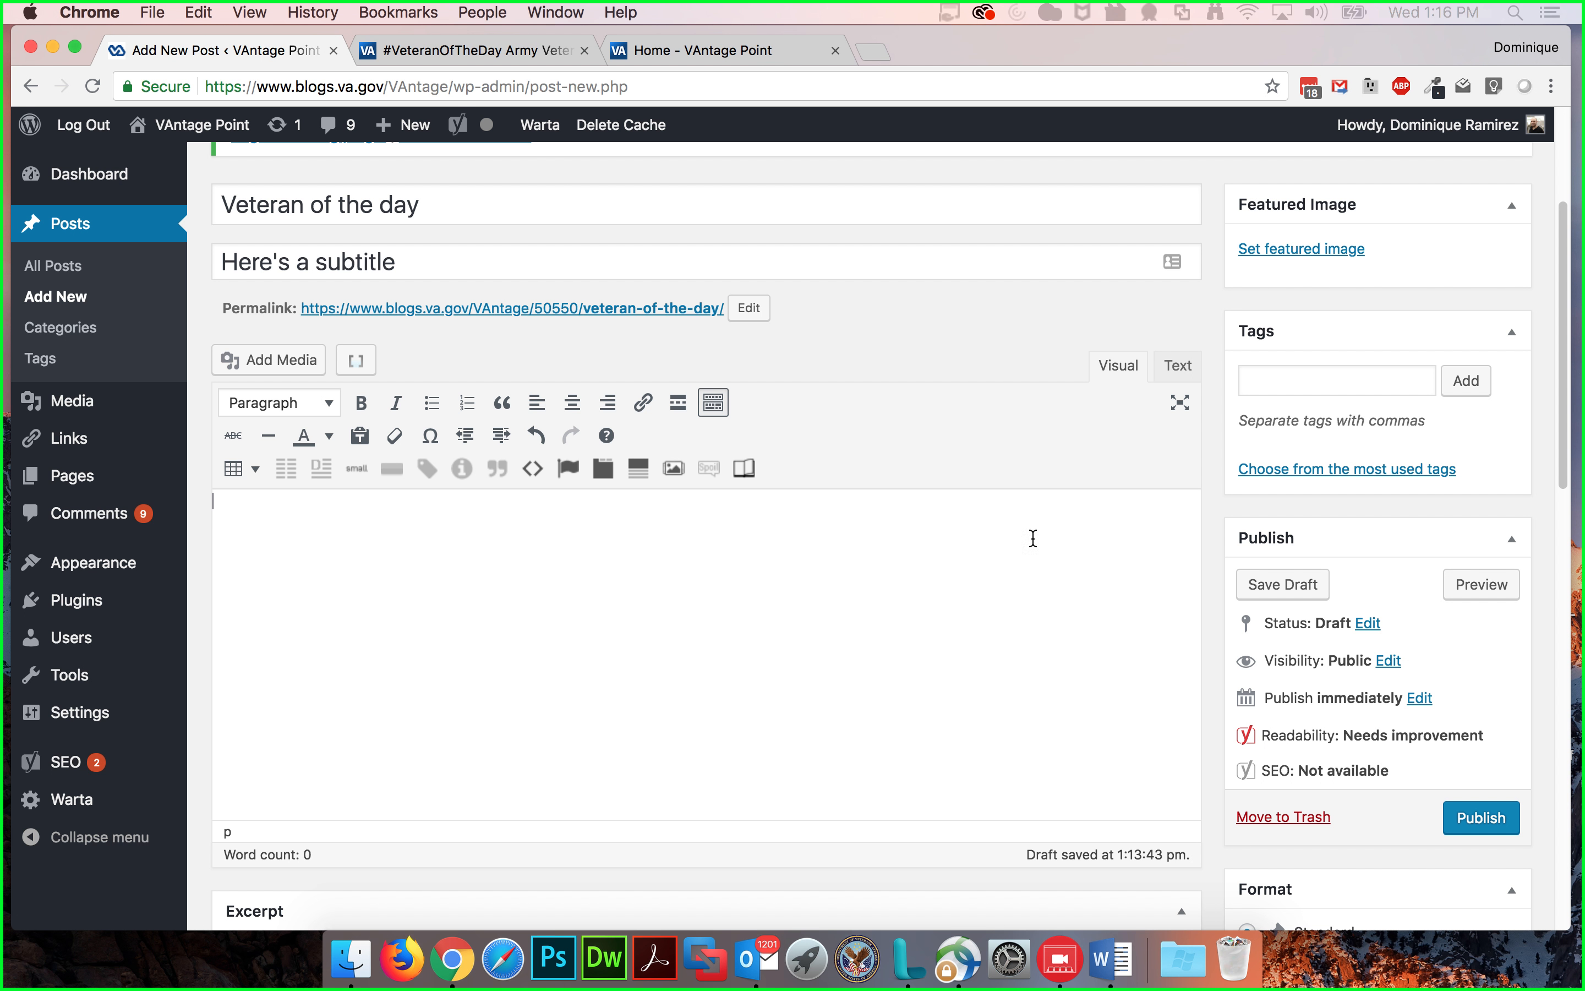
{"action": "left_click", "coordinate": [1293, 388]}
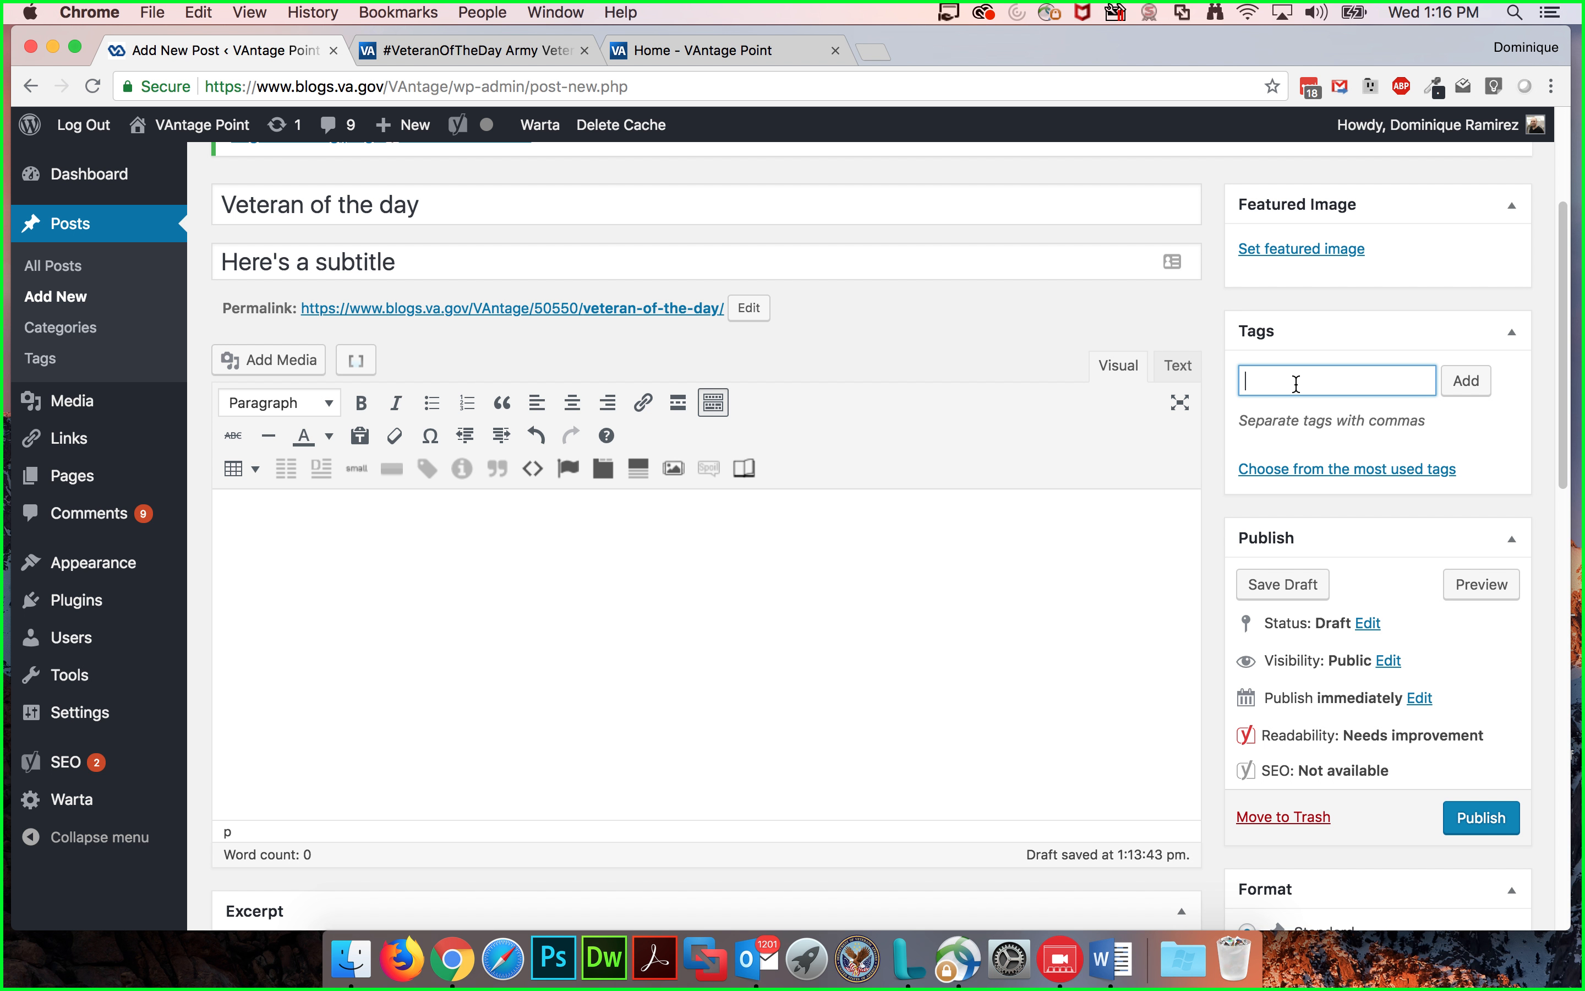
Step: Switch to the Stanley Nelson Veteran of the Day article tab and read through its content and tags
{"action": "left_click", "coordinate": [426, 51]}
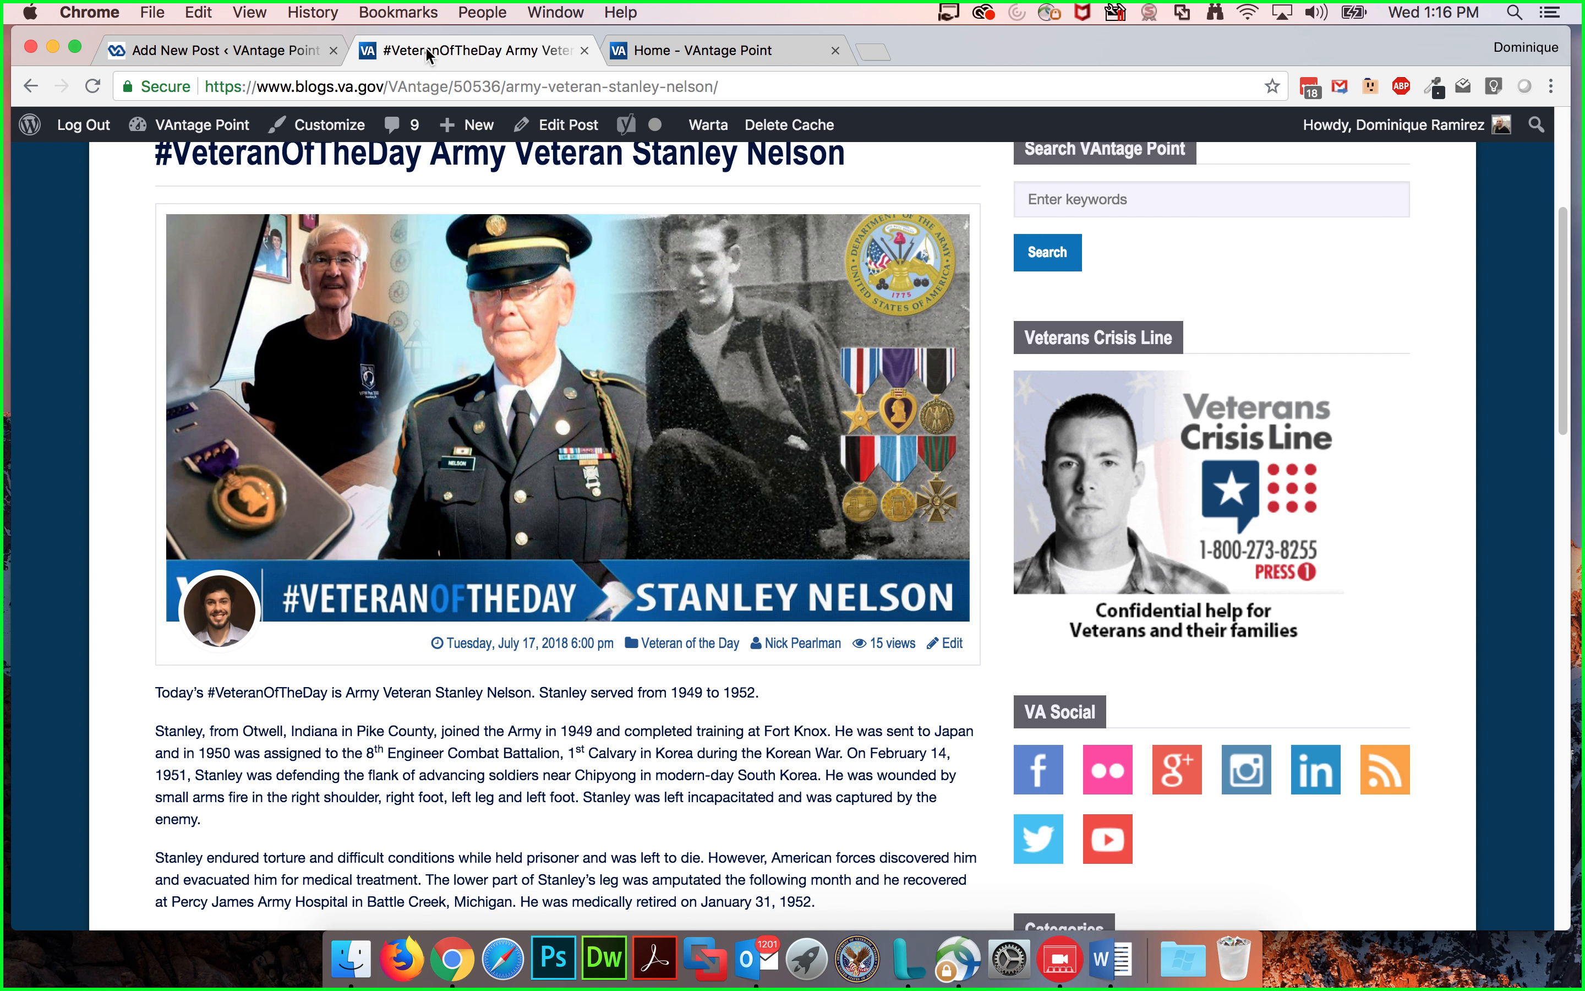
{"action": "scroll", "coordinate": [791, 820], "scroll_direction": "down", "scroll_amount": 10}
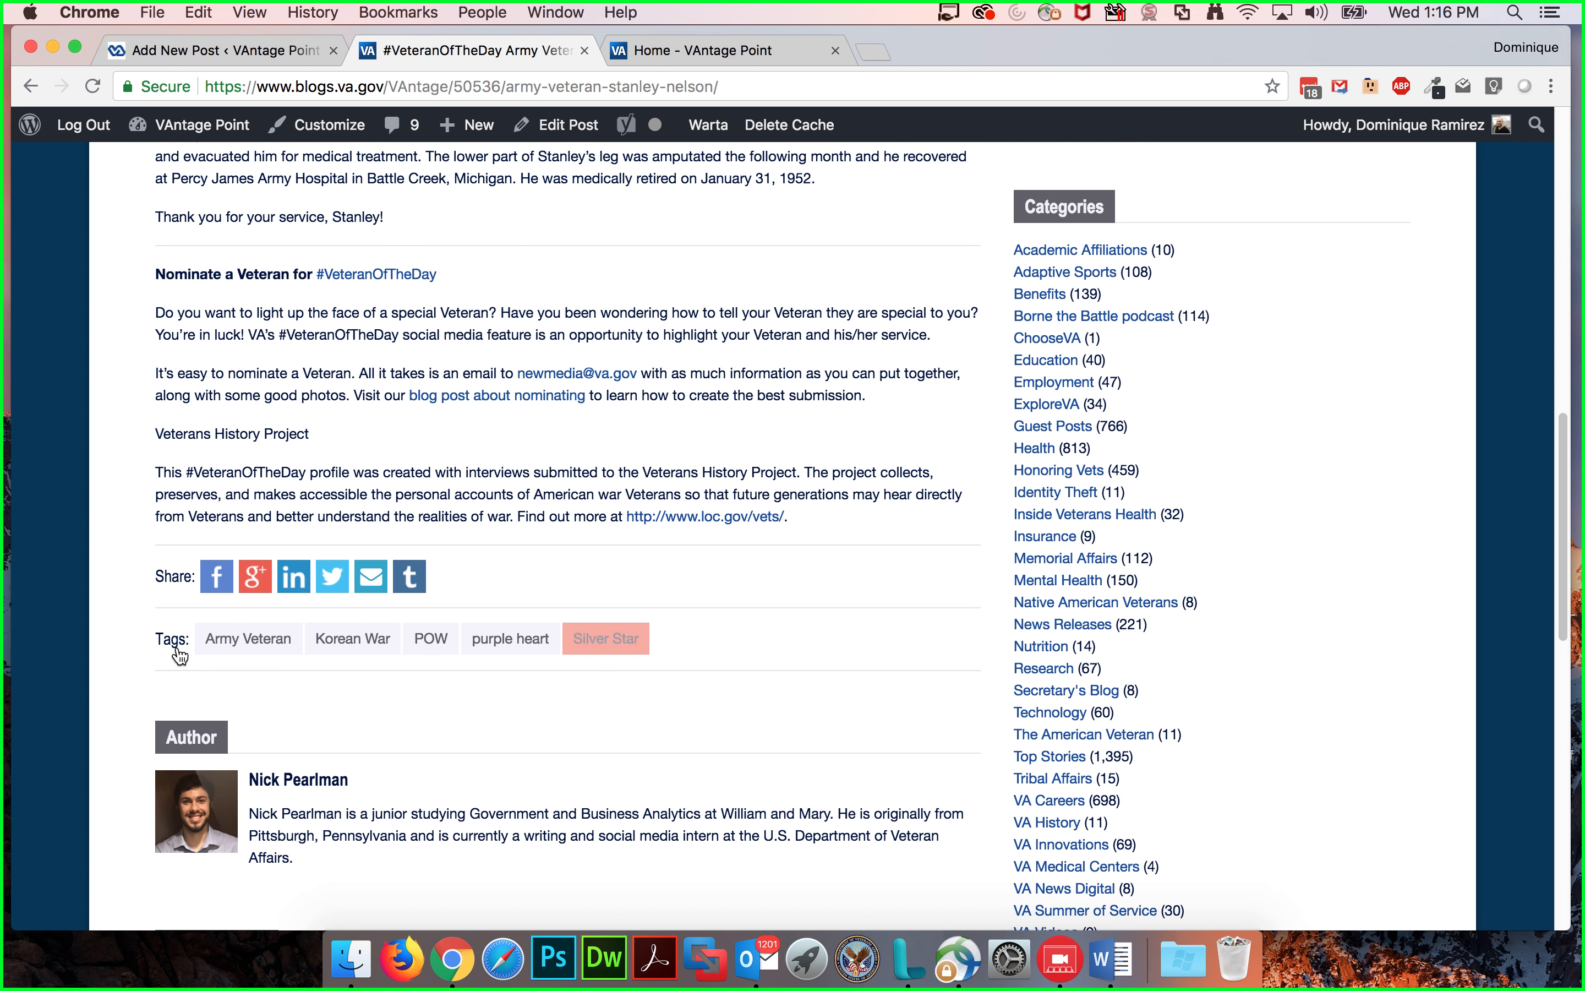
{"action": "scroll", "coordinate": [181, 632], "scroll_direction": "up", "scroll_amount": 11}
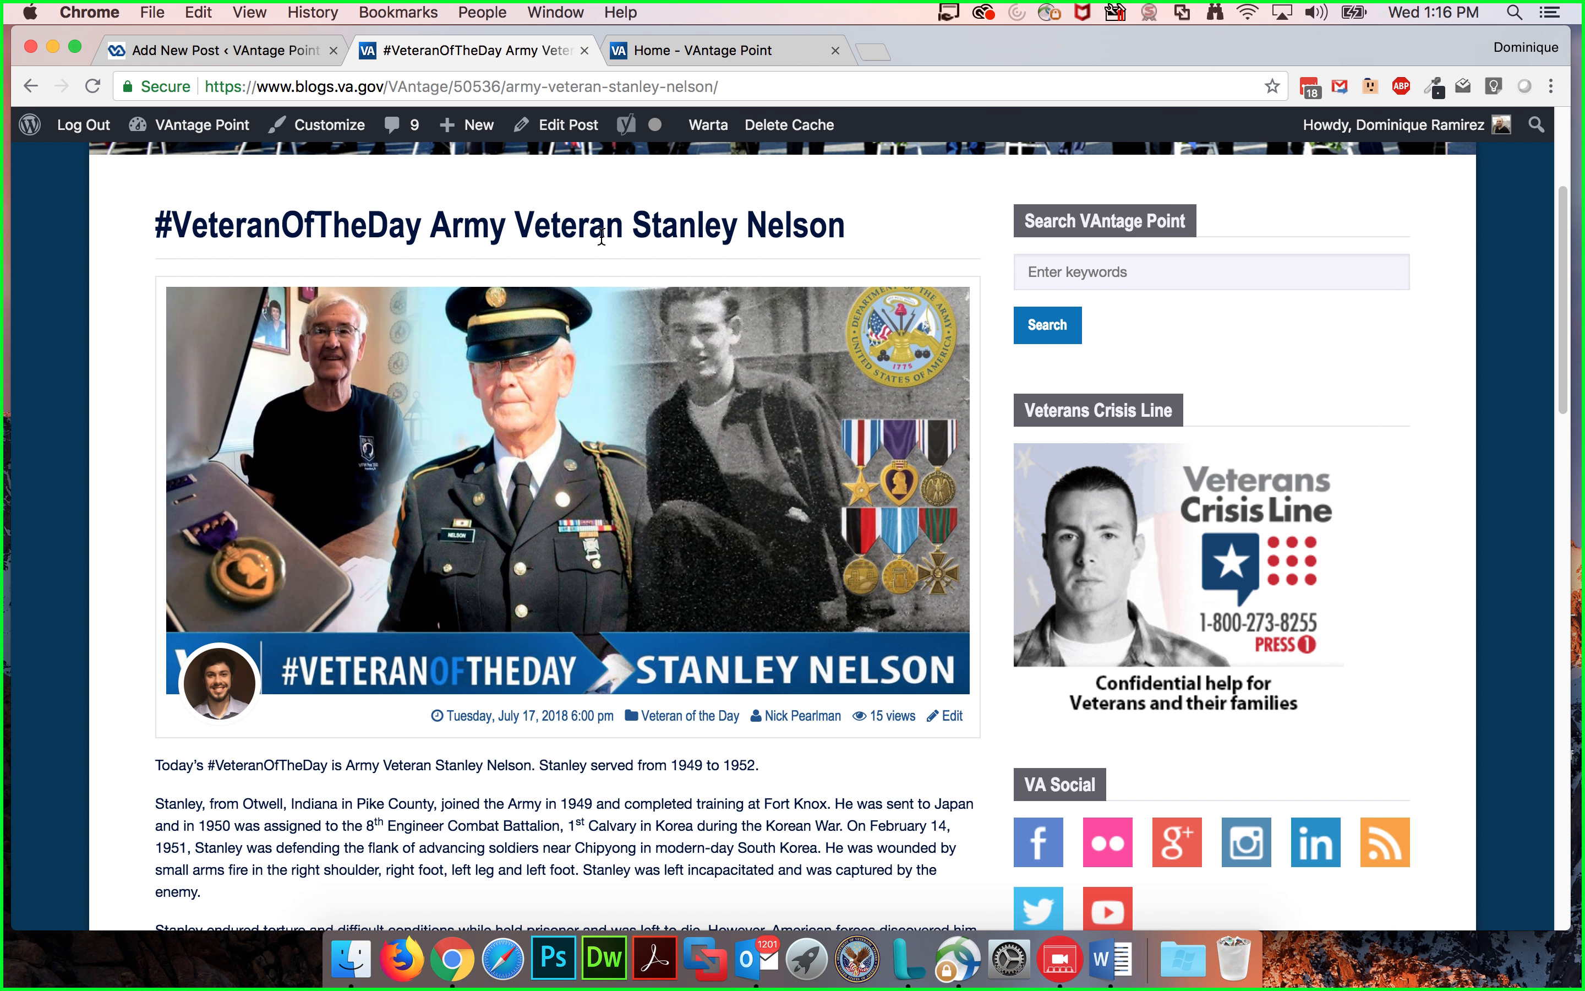
{"action": "scroll", "coordinate": [90, 386], "scroll_direction": "down", "scroll_amount": 7}
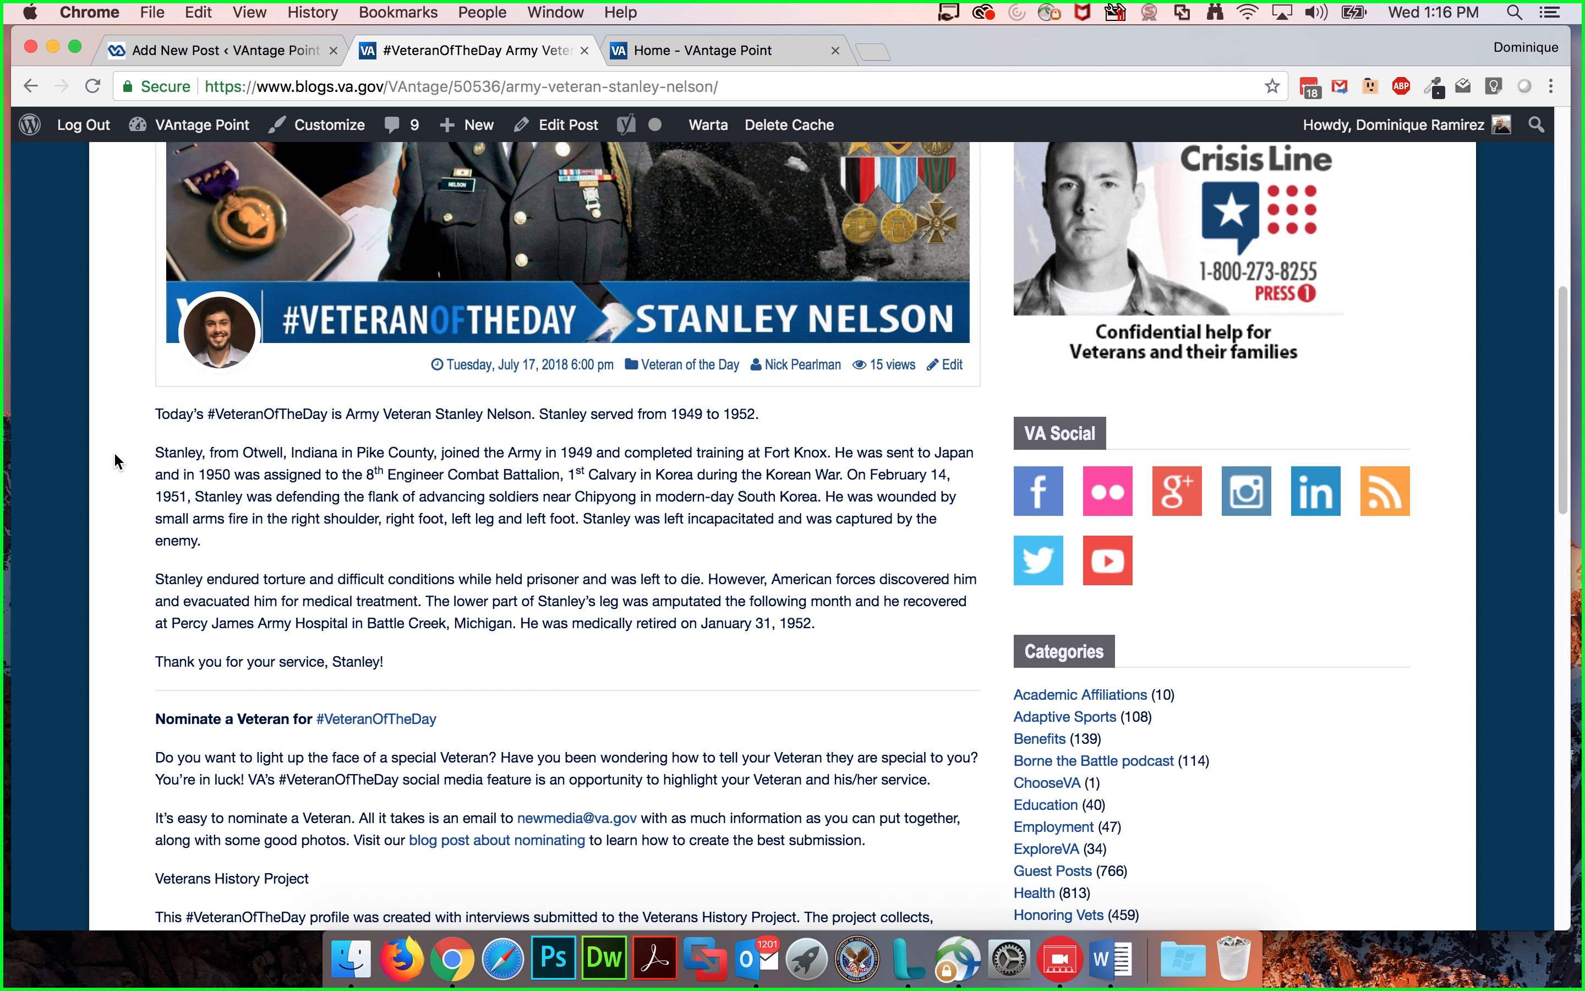
{"action": "scroll", "coordinate": [177, 448], "scroll_direction": "down", "scroll_amount": 6}
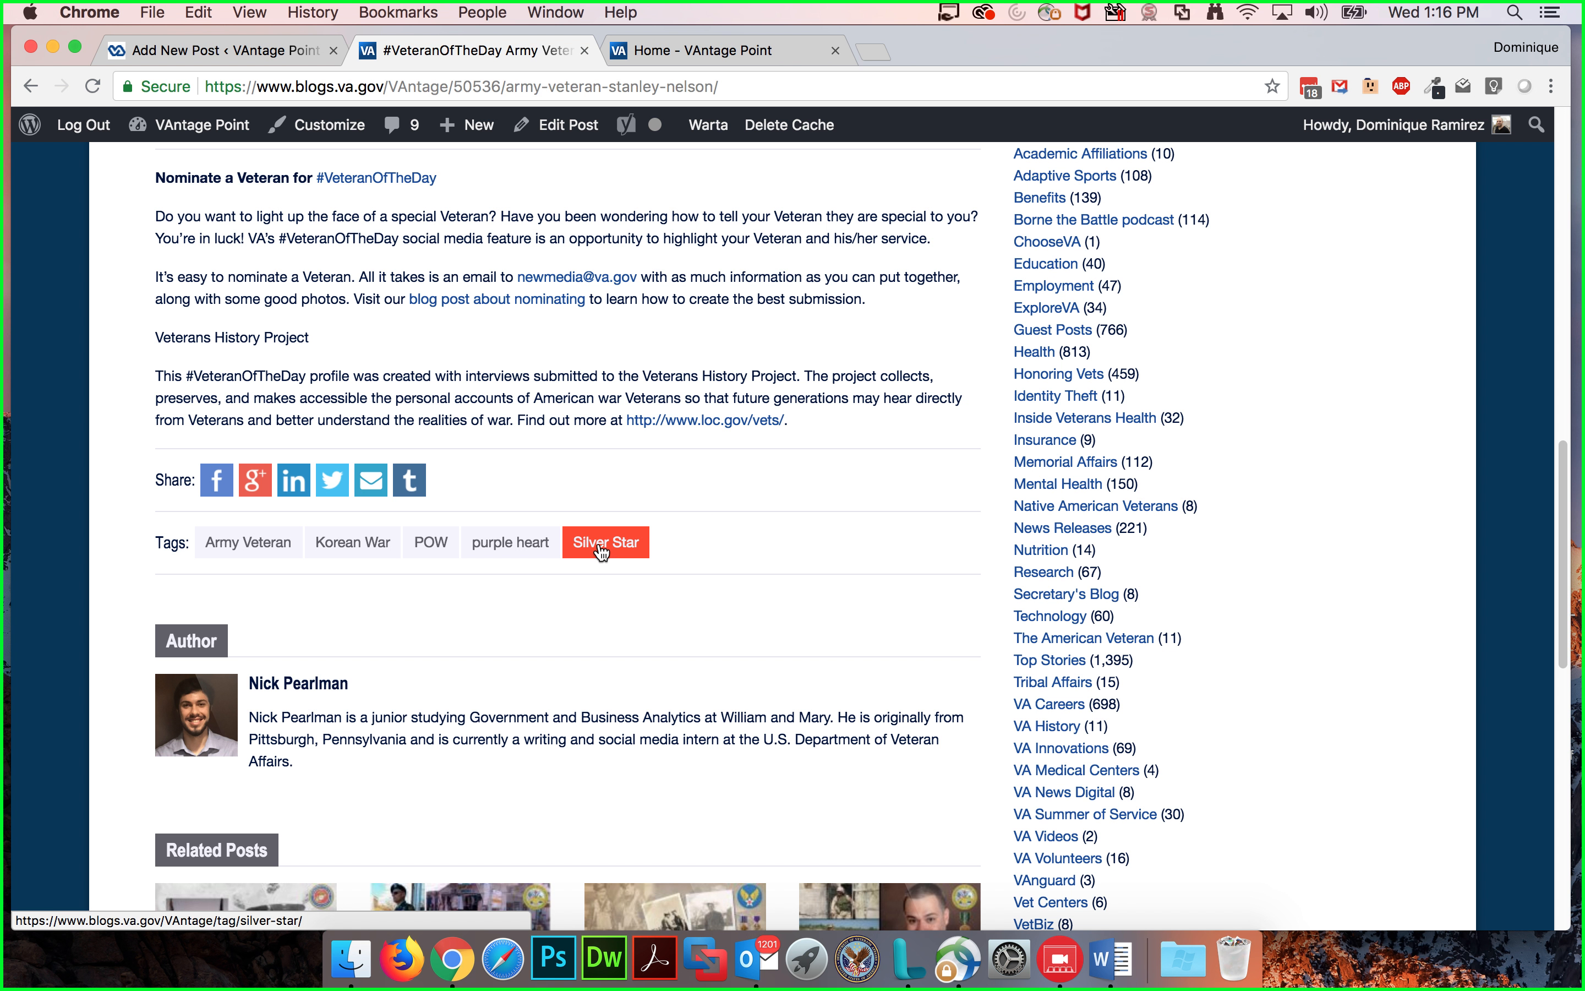
Step: Open the purple heart tag archive in a new tab and browse the tagged posts
{"action": "left_click", "coordinate": [506, 555], "text": "super"}
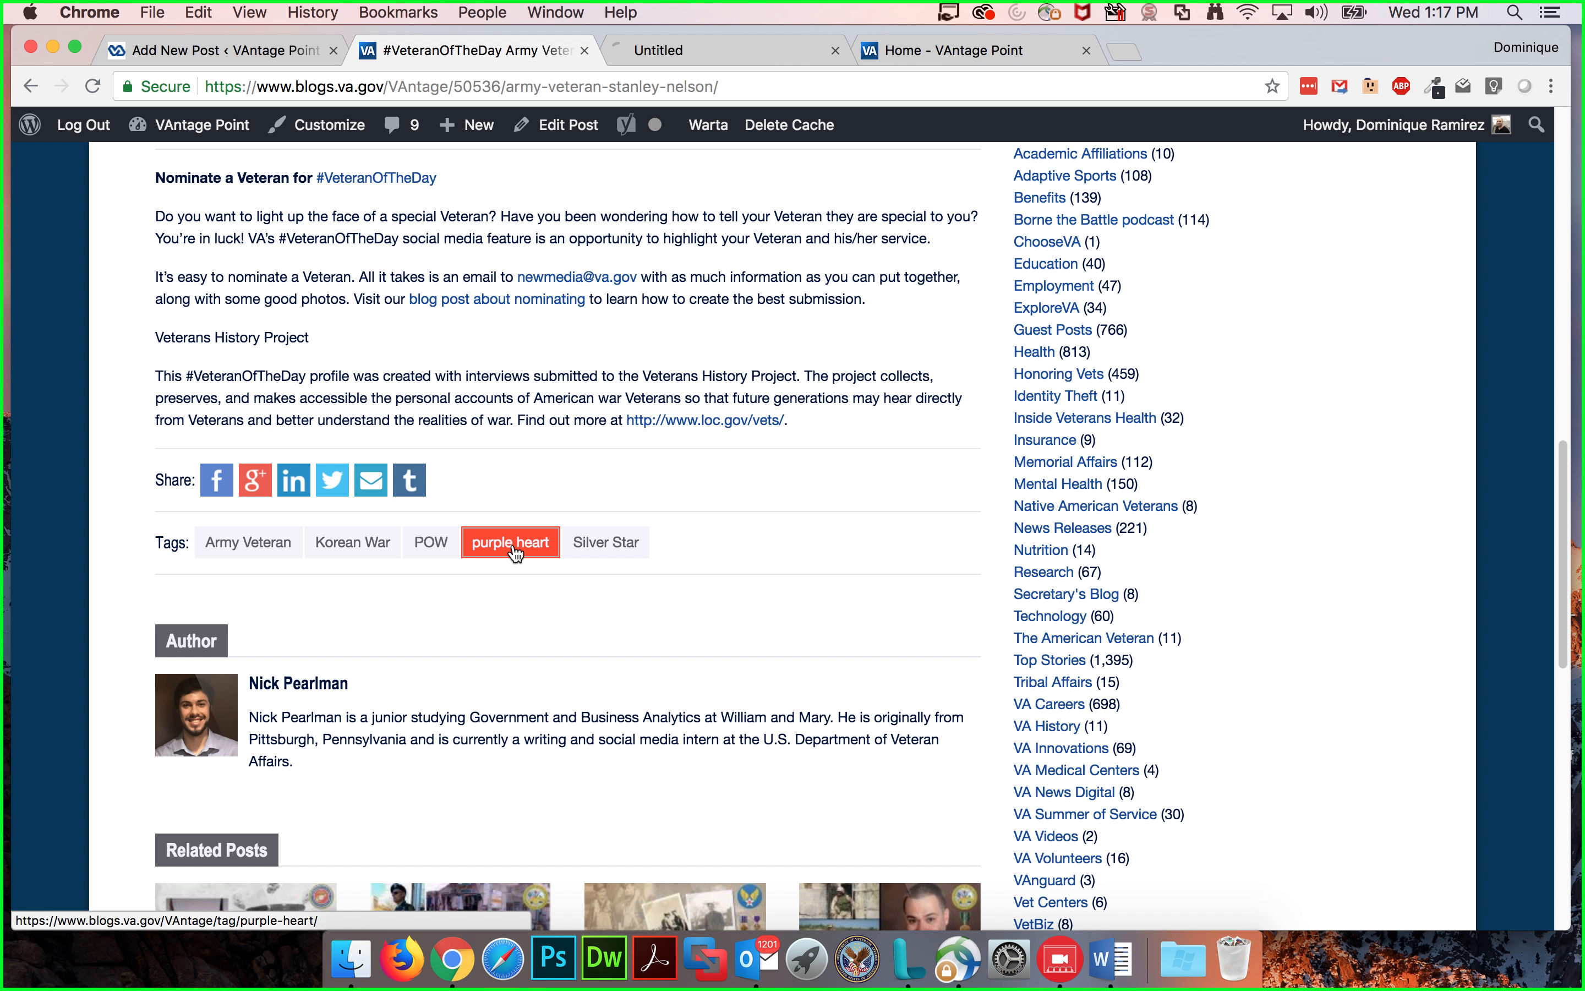
{"action": "left_click", "coordinate": [684, 50]}
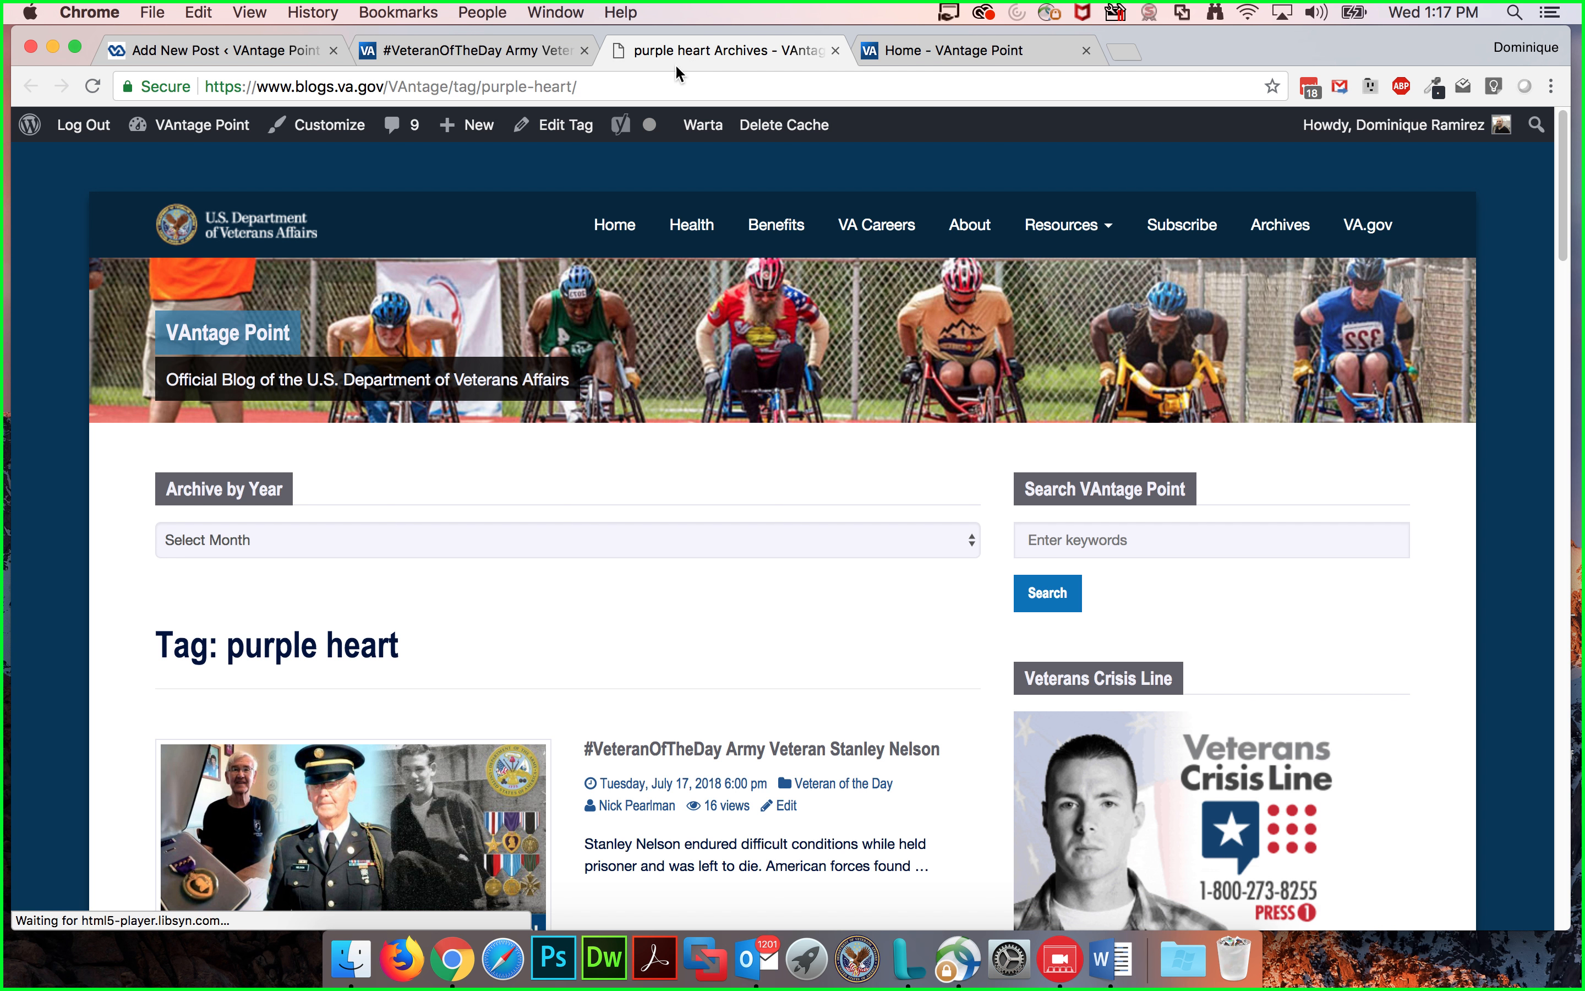
{"action": "scroll", "coordinate": [599, 457], "scroll_direction": "down", "scroll_amount": 10}
{"action": "scroll", "coordinate": [576, 544], "scroll_direction": "down", "scroll_amount": 10}
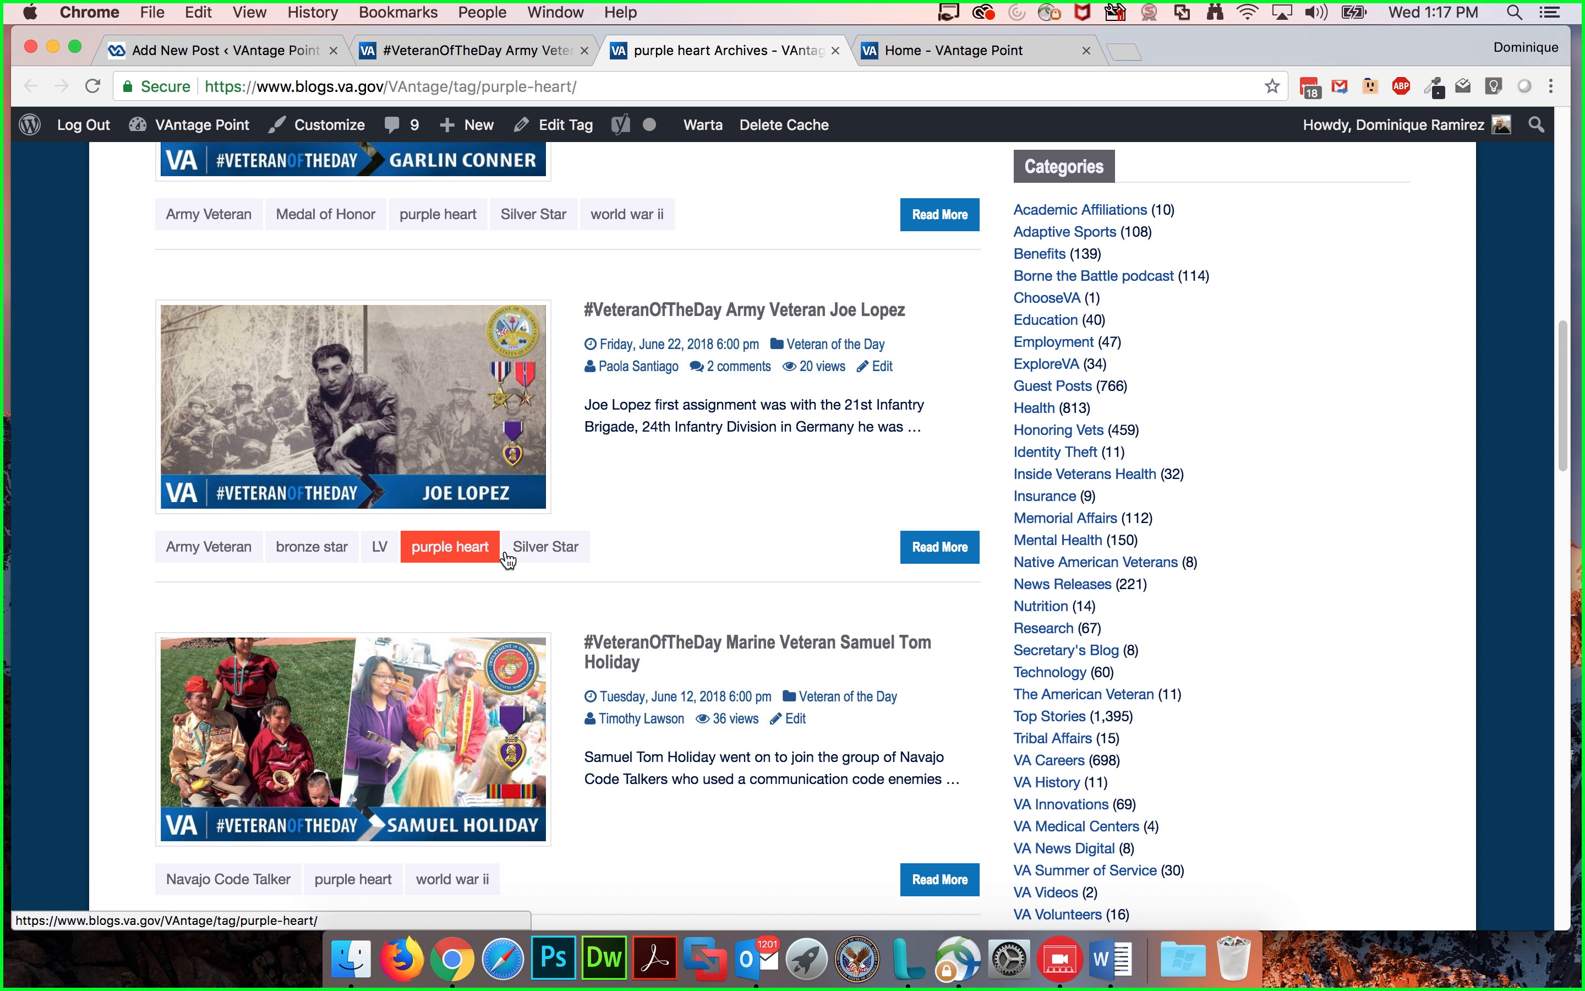
{"action": "scroll", "coordinate": [710, 531], "scroll_direction": "down", "scroll_amount": 5}
{"action": "scroll", "coordinate": [707, 531], "scroll_direction": "down", "scroll_amount": 1}
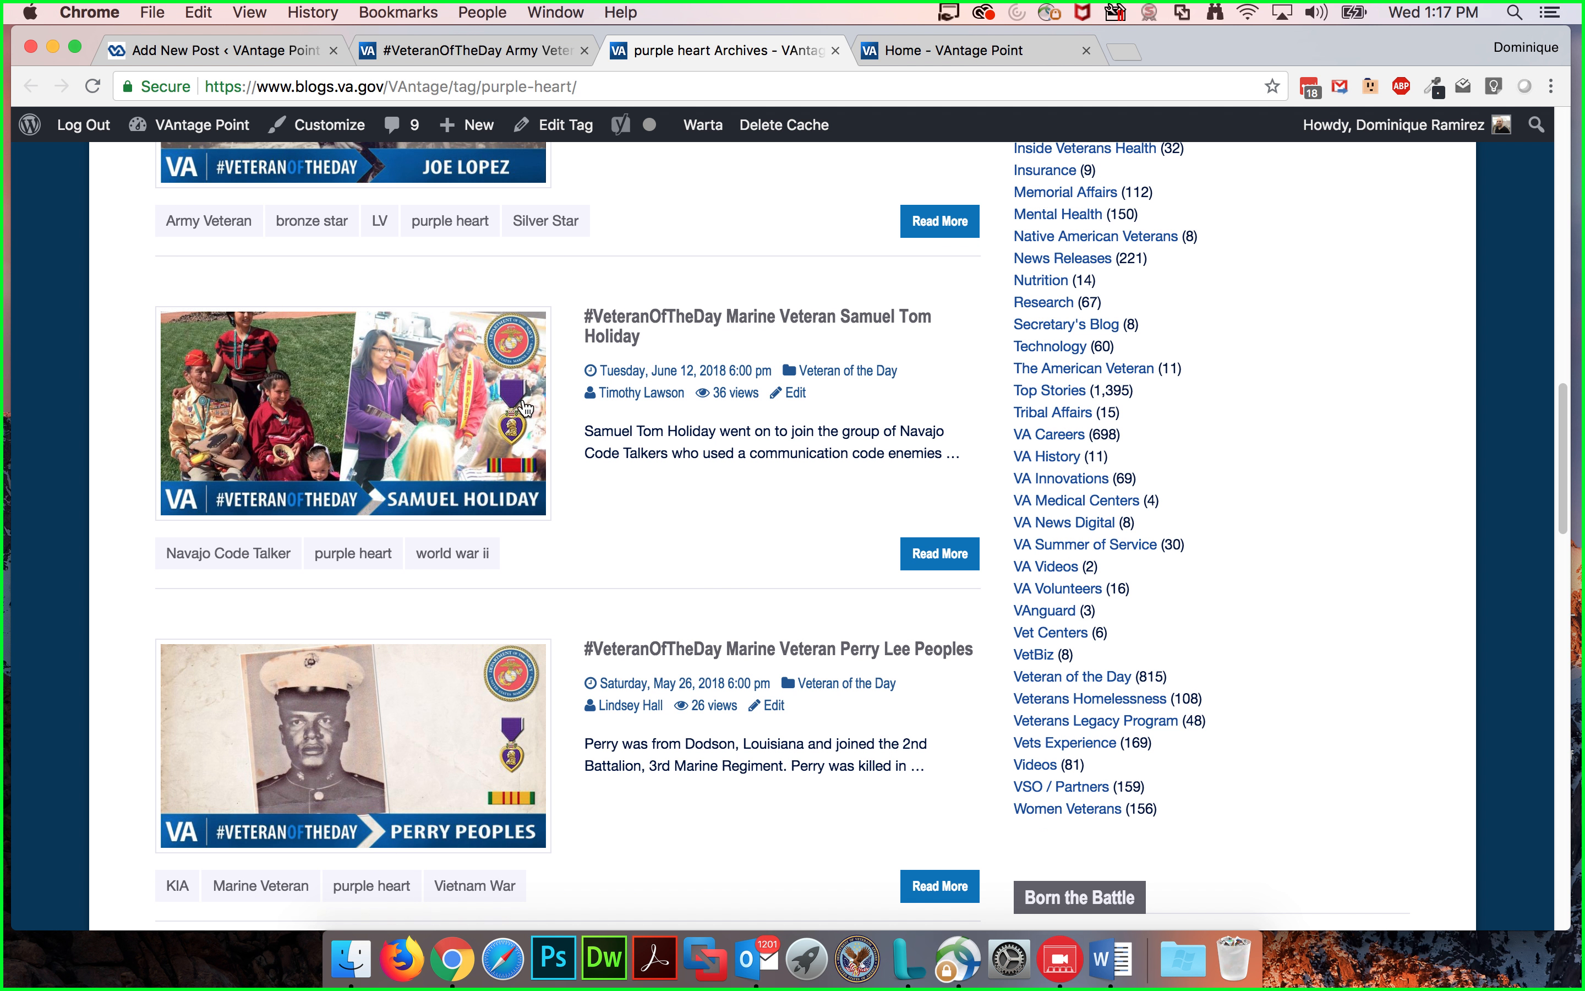
{"action": "scroll", "coordinate": [699, 488], "scroll_direction": "down", "scroll_amount": 10}
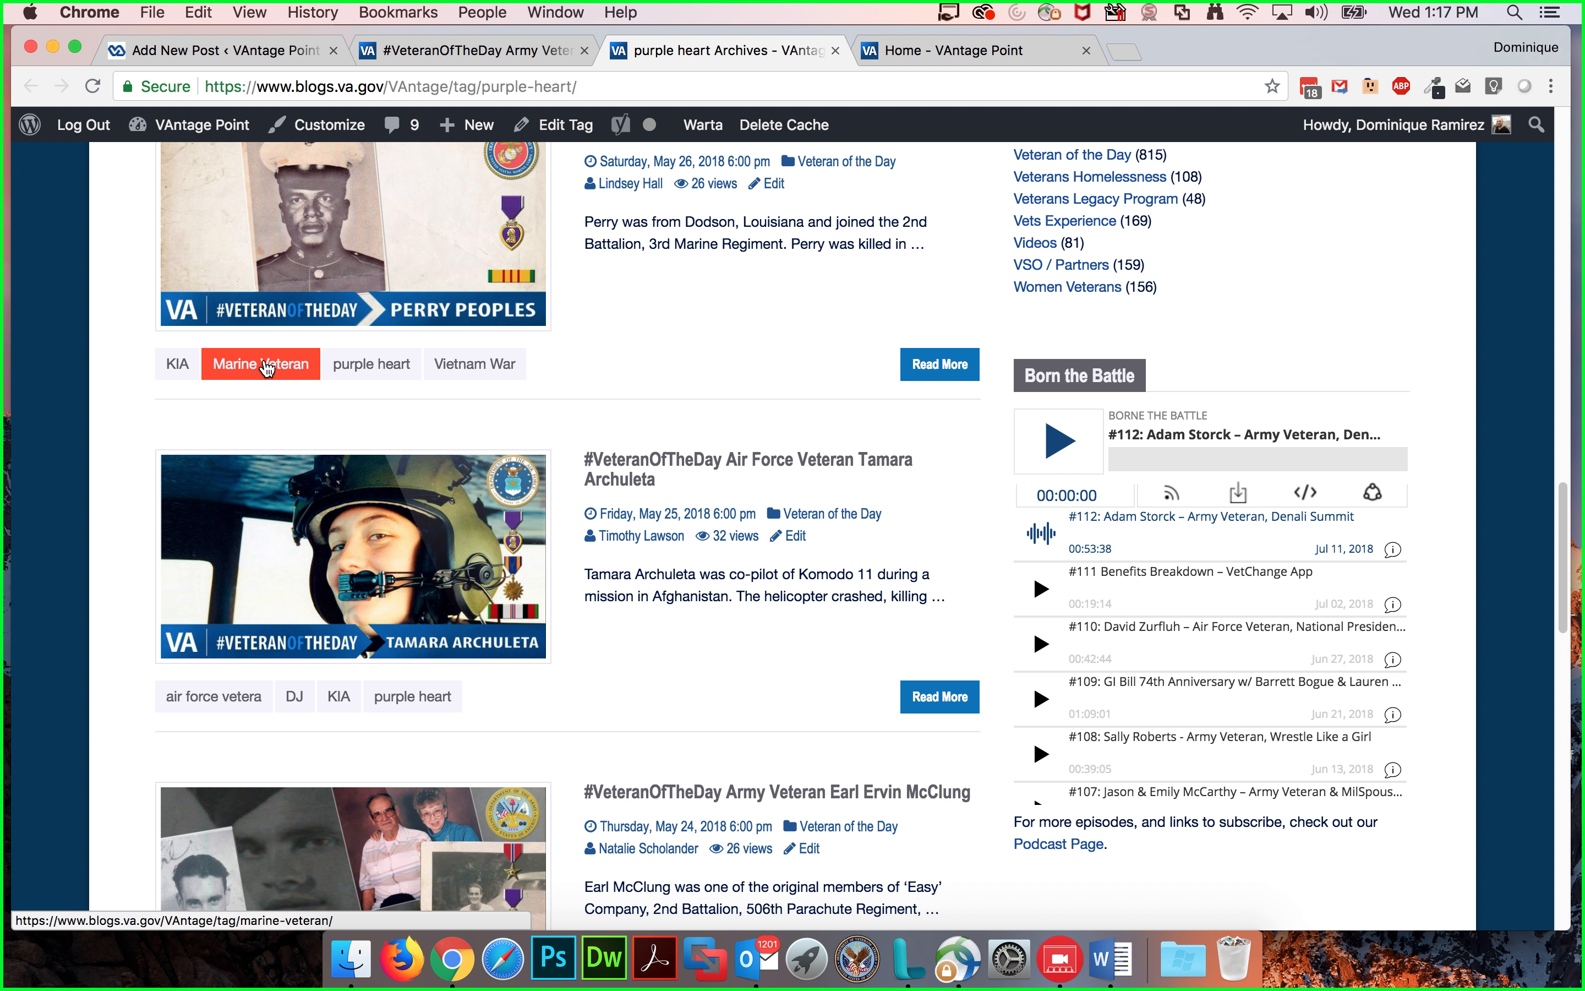
Step: Open the Marine Veteran tag archive and browse its tagged posts
{"action": "left_click", "coordinate": [260, 367]}
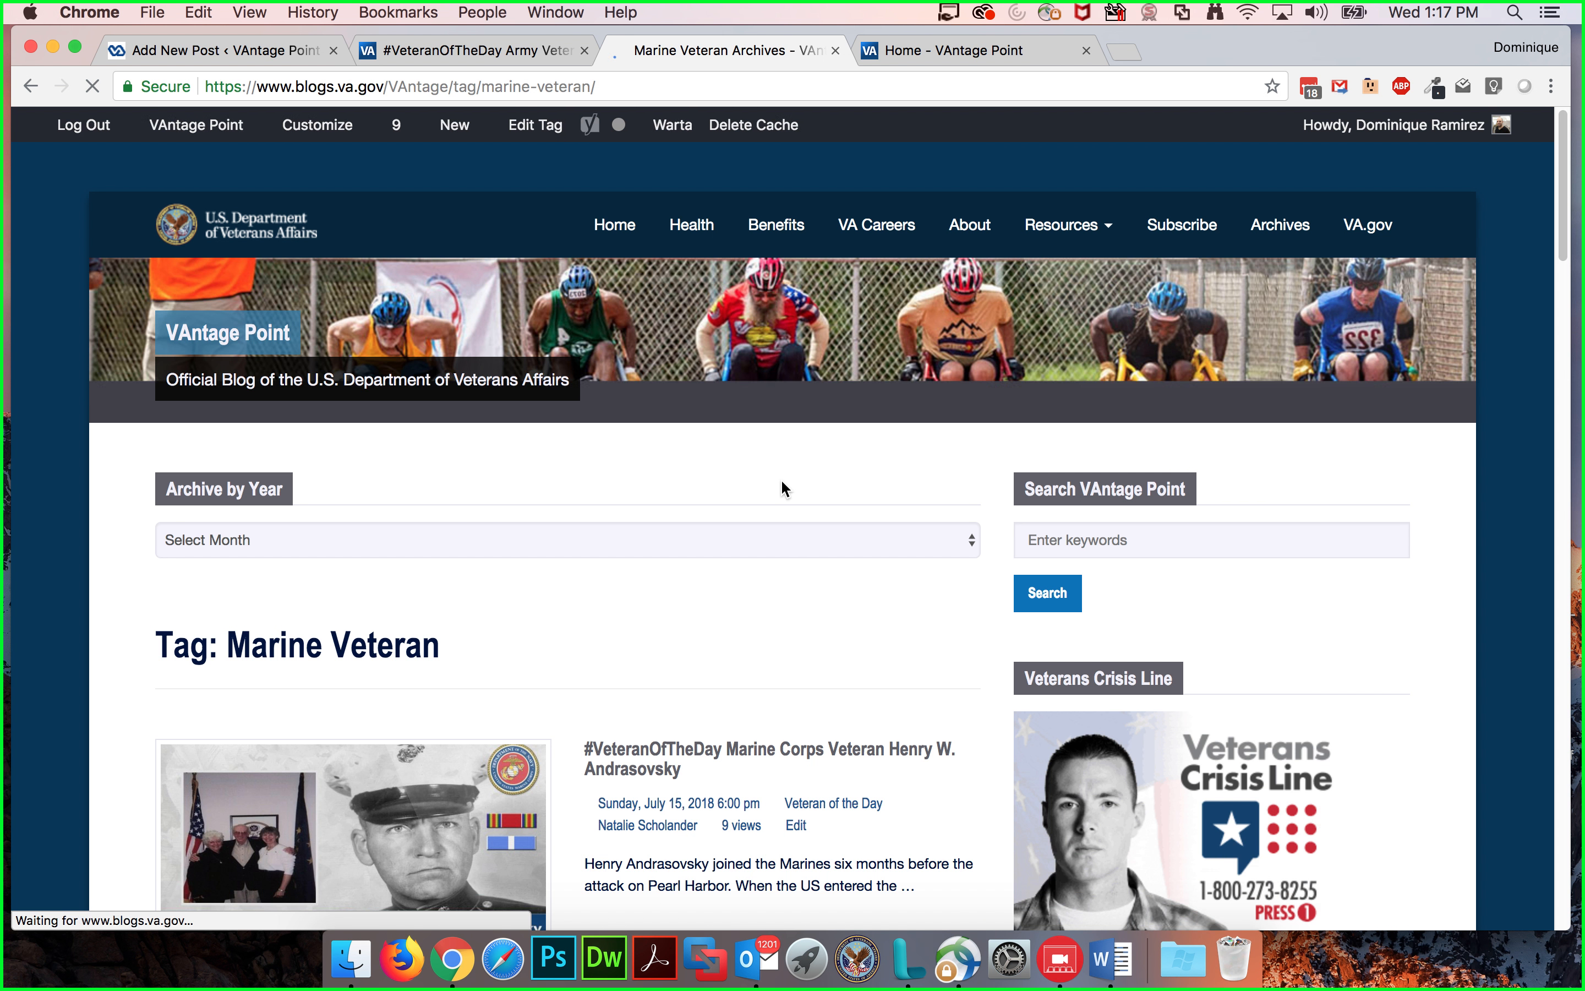
{"action": "scroll", "coordinate": [669, 654], "scroll_direction": "down", "scroll_amount": 5}
{"action": "scroll", "coordinate": [673, 651], "scroll_direction": "down", "scroll_amount": 10}
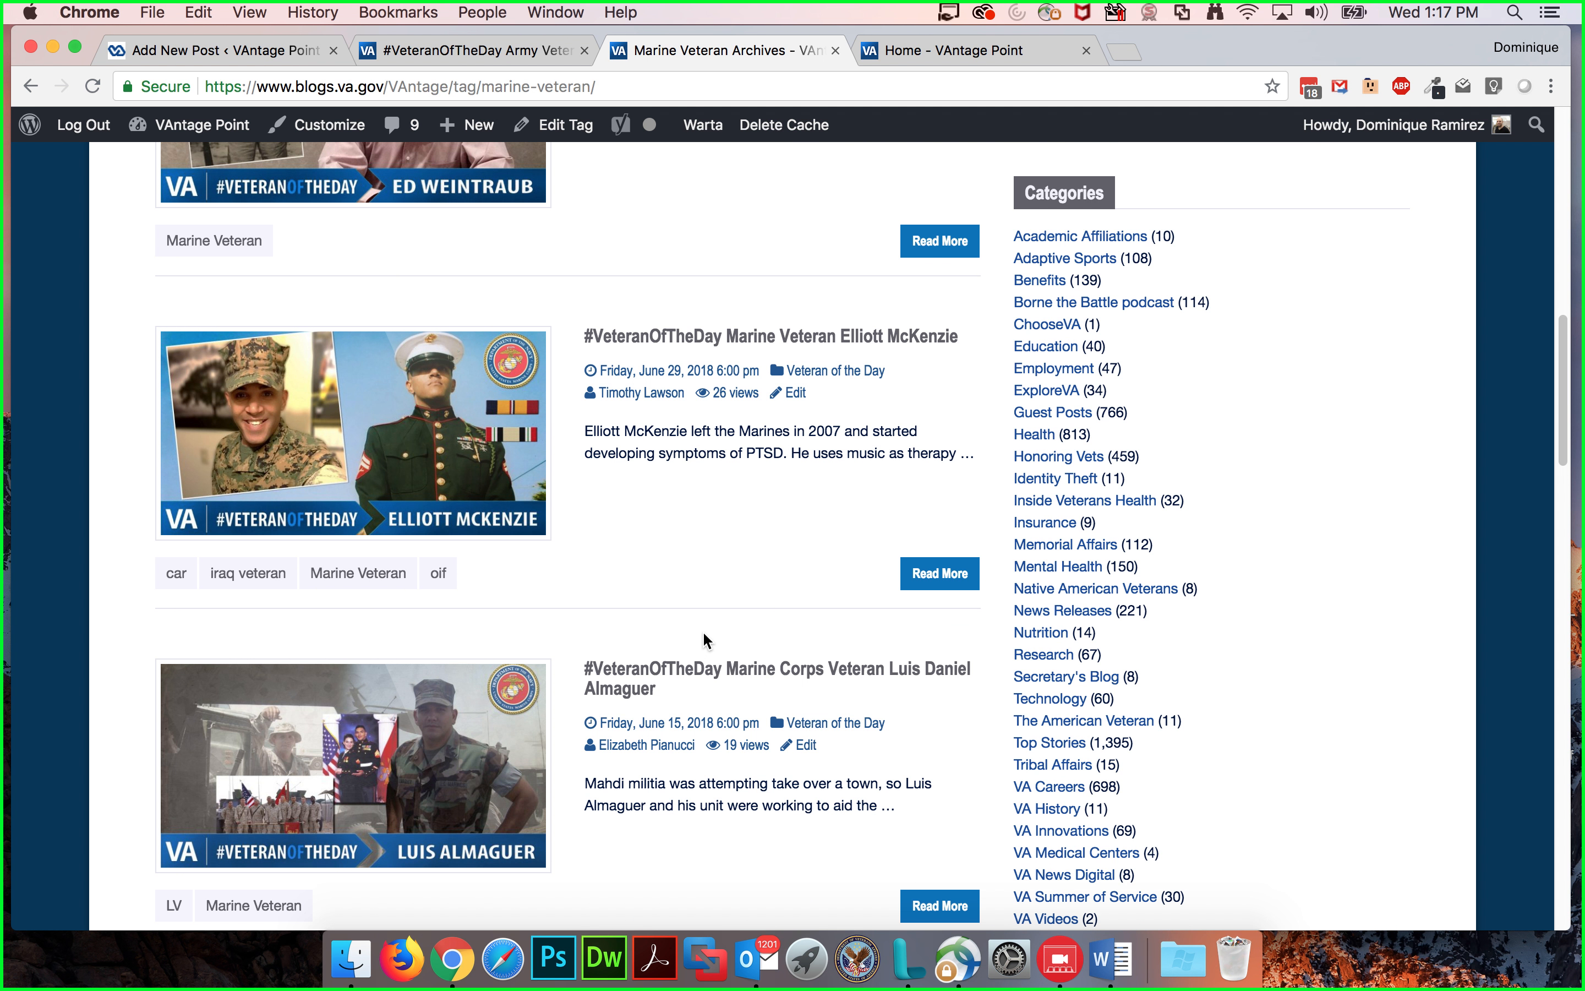
{"action": "scroll", "coordinate": [695, 629], "scroll_direction": "up", "scroll_amount": 4}
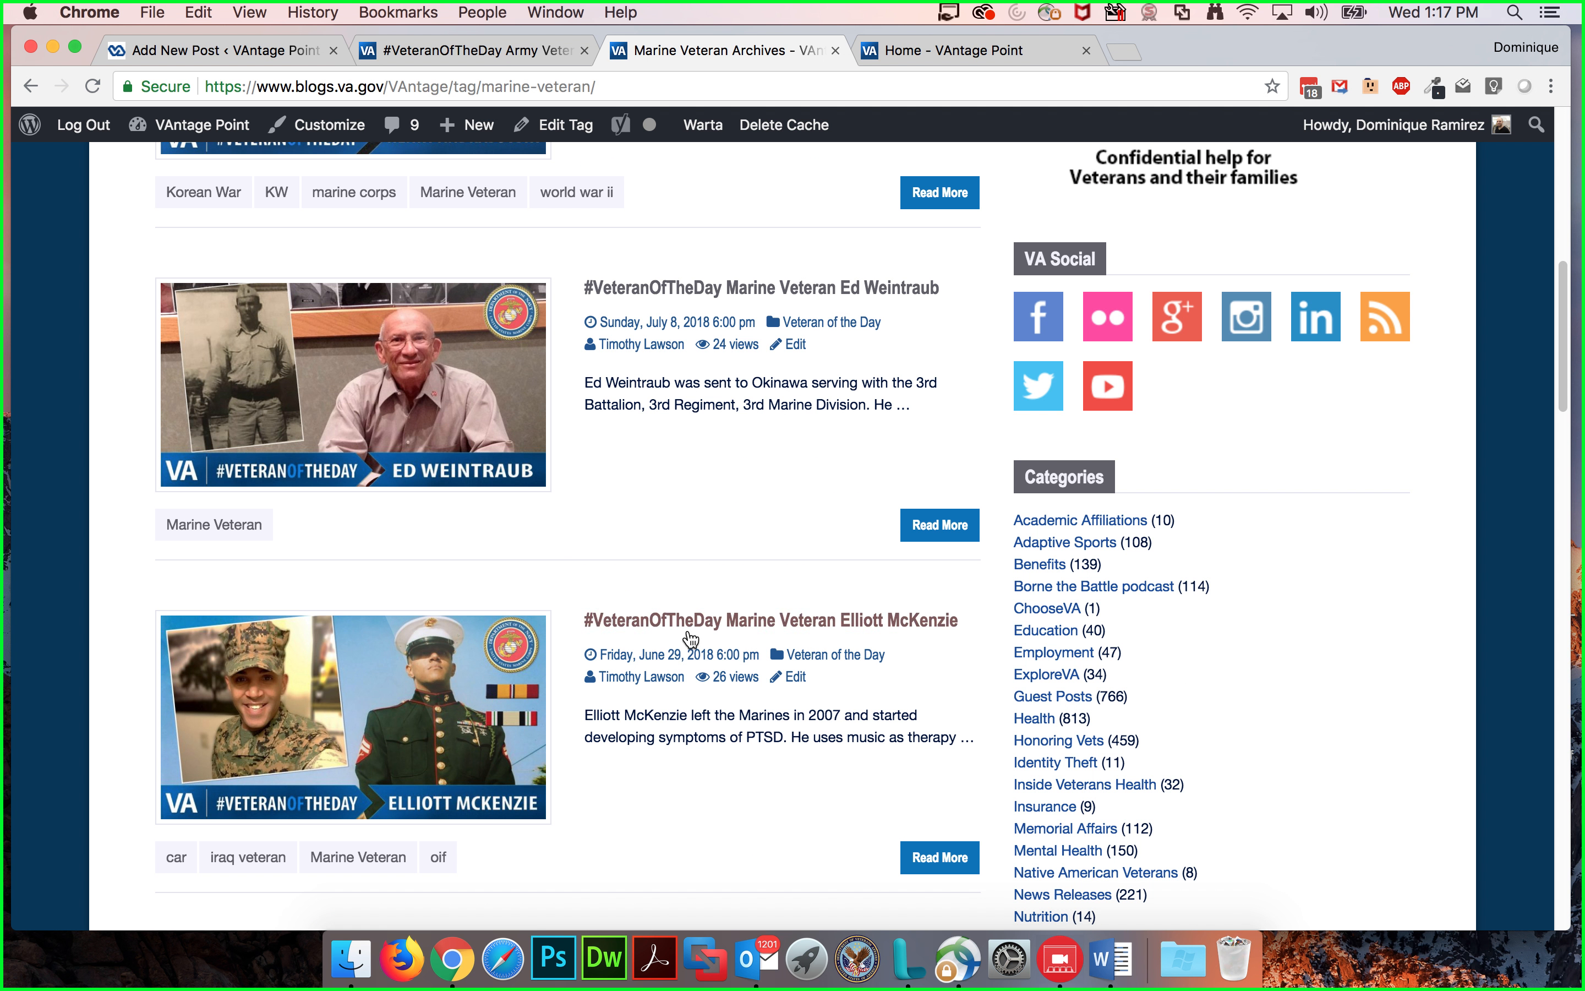
{"action": "scroll", "coordinate": [691, 633], "scroll_direction": "up", "scroll_amount": 2}
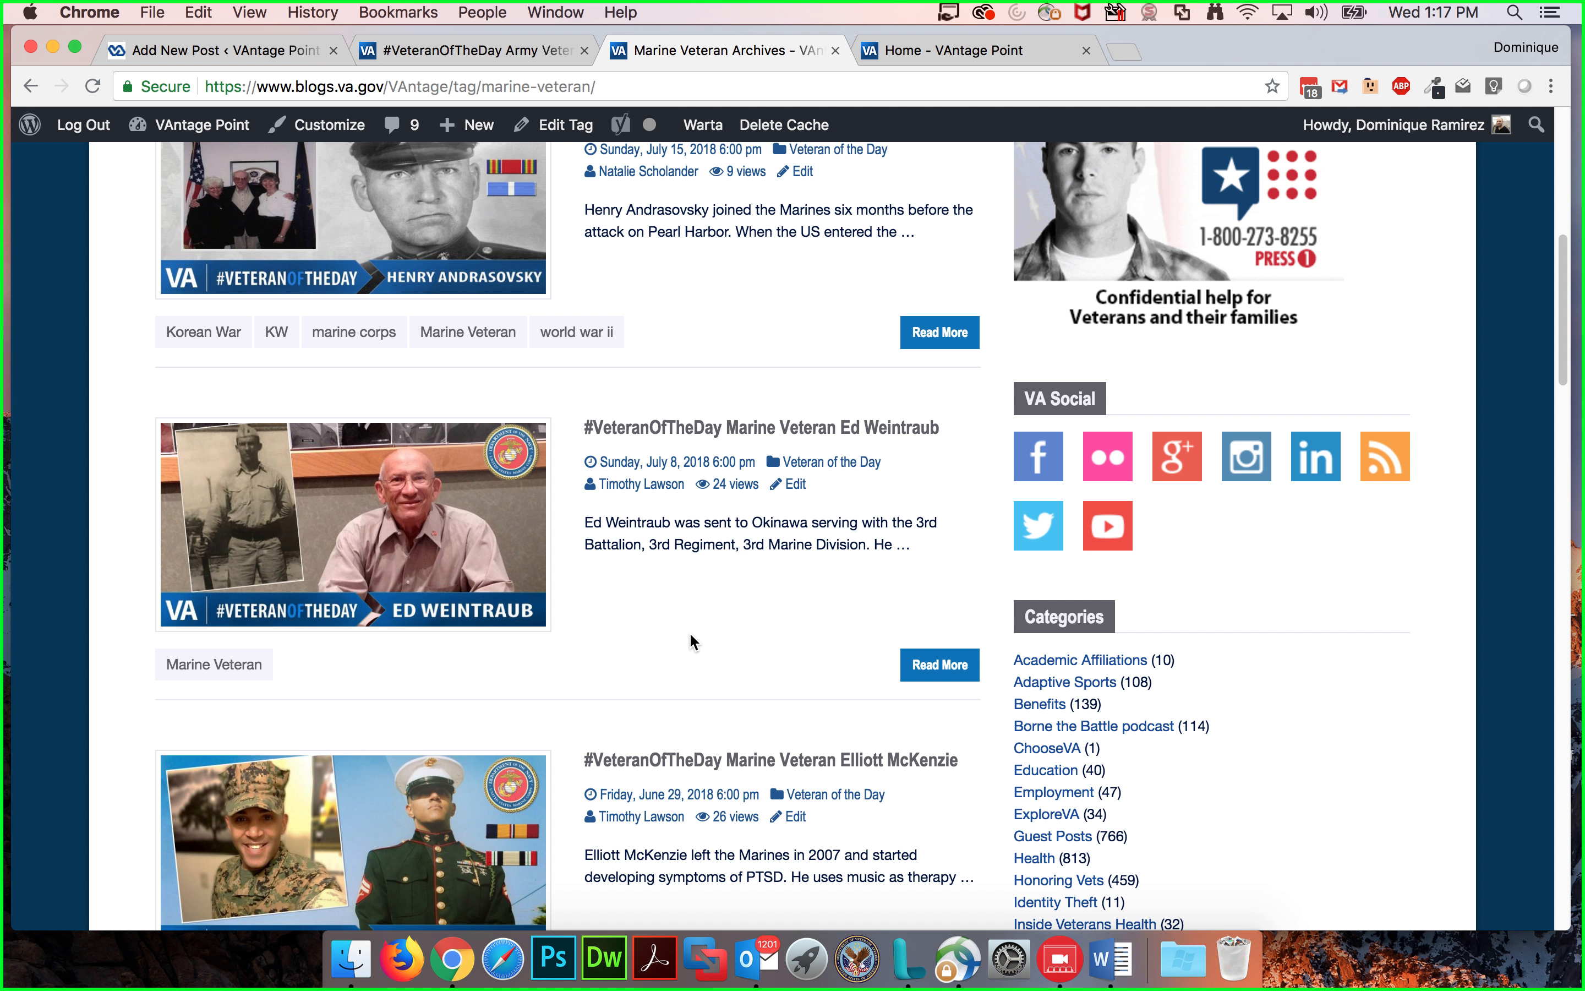
{"action": "scroll", "coordinate": [689, 632], "scroll_direction": "up", "scroll_amount": 10}
{"action": "left_click", "coordinate": [1119, 541]}
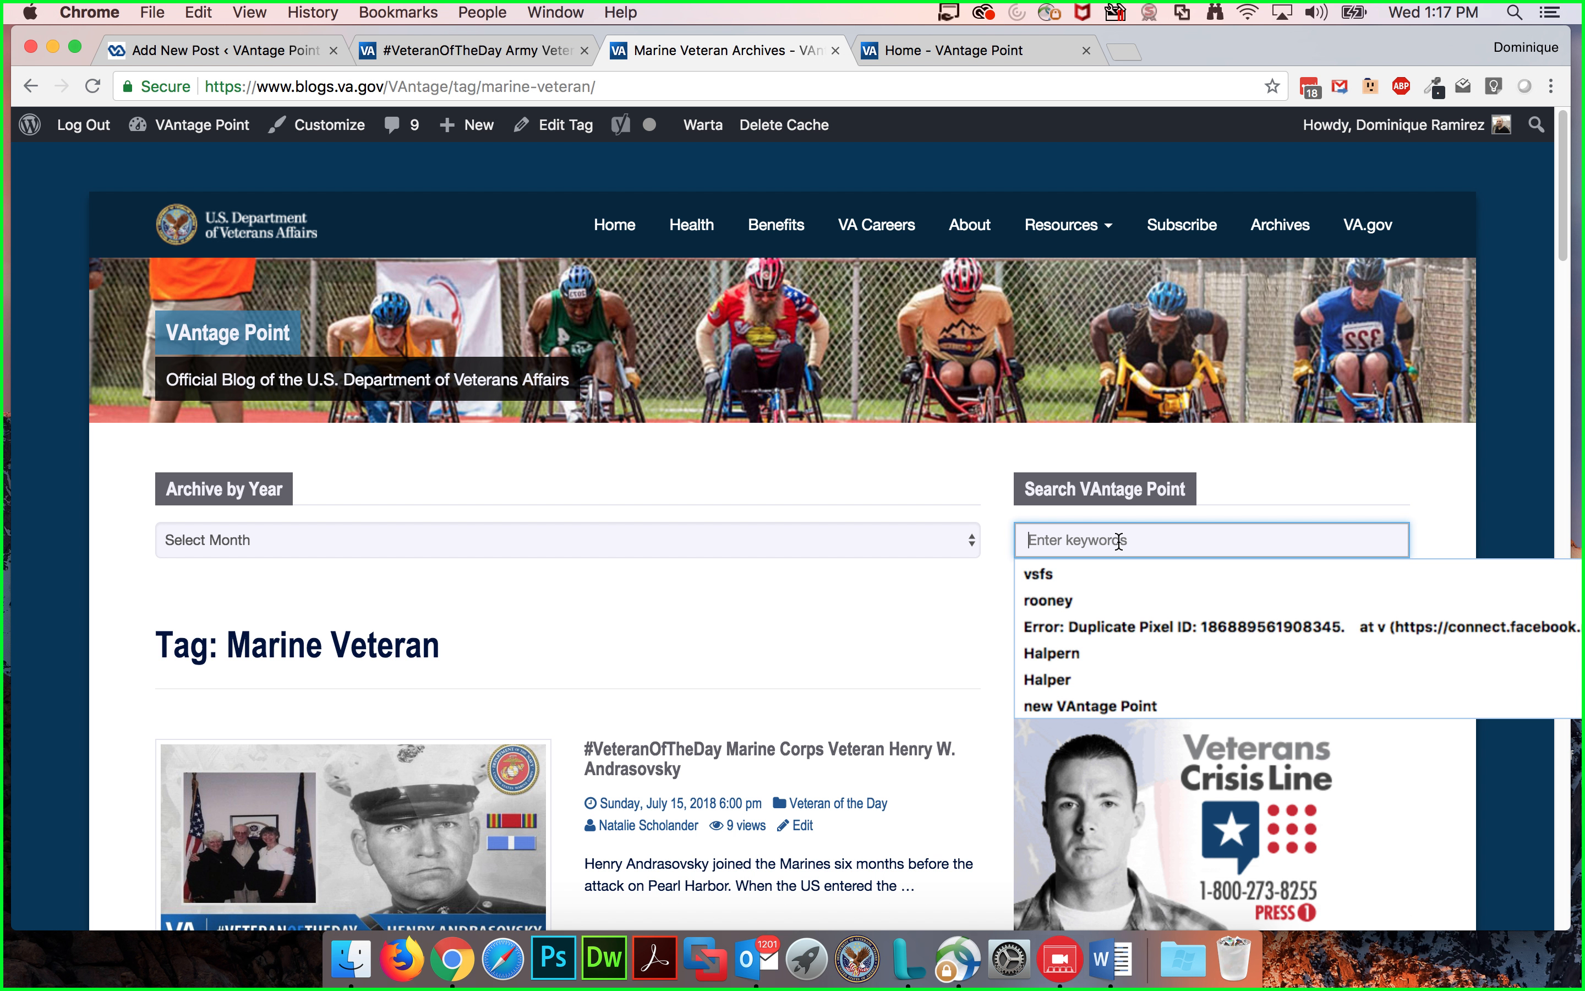
{"action": "left_click", "coordinate": [964, 453]}
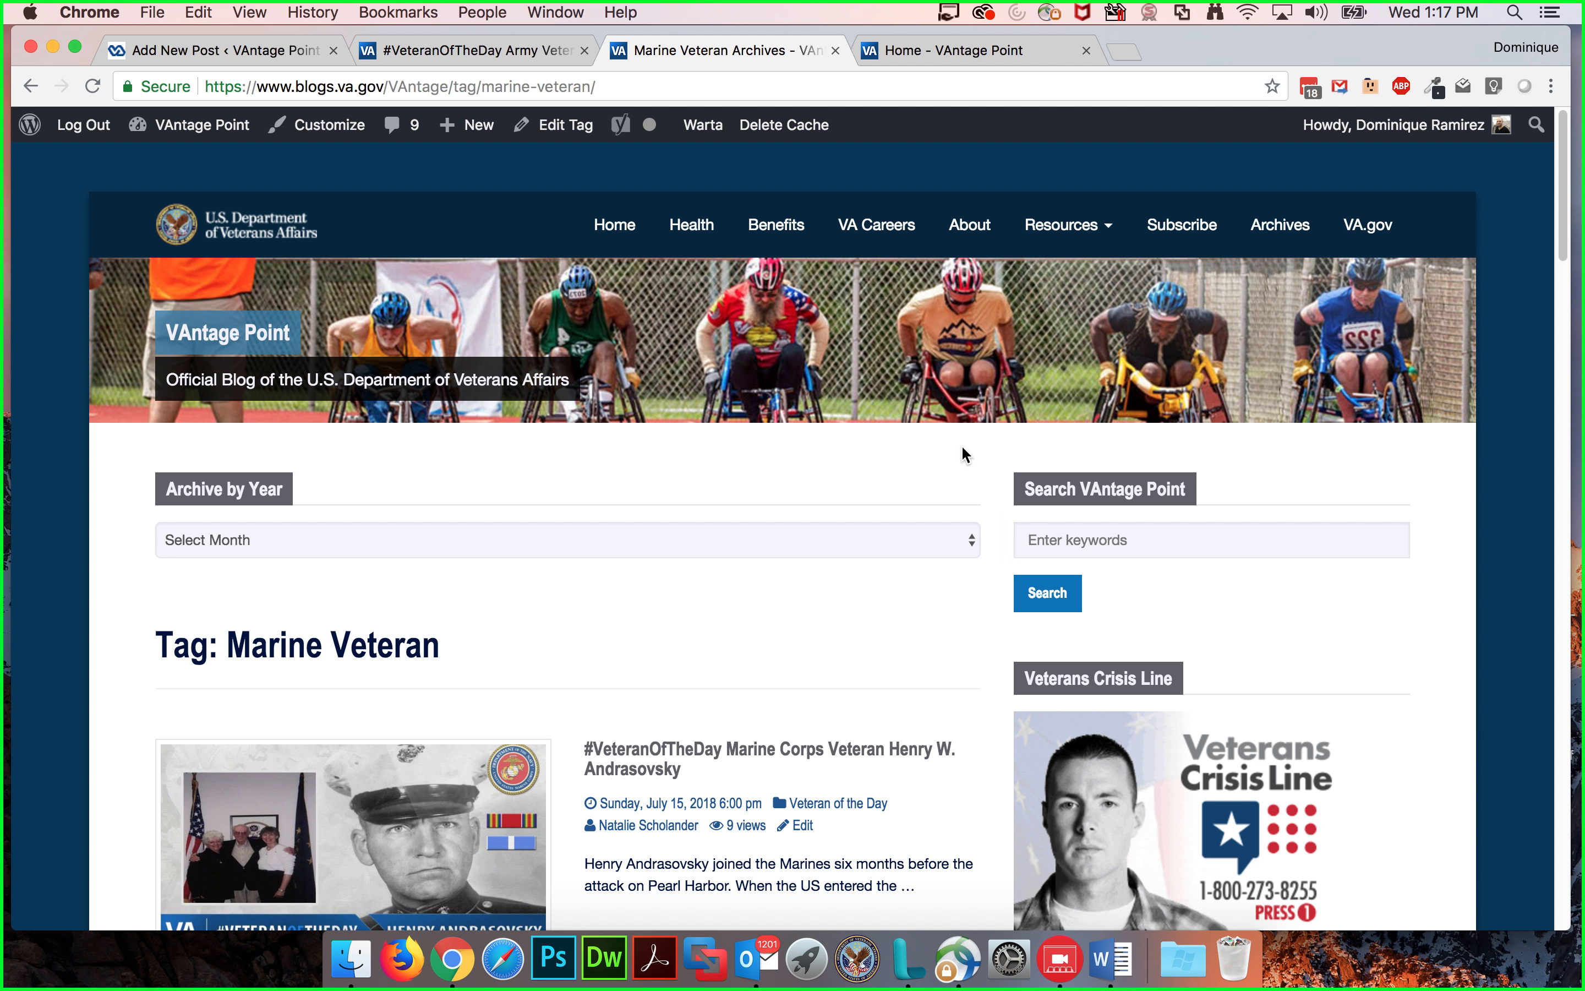
{"action": "scroll", "coordinate": [854, 479], "scroll_direction": "down", "scroll_amount": 10}
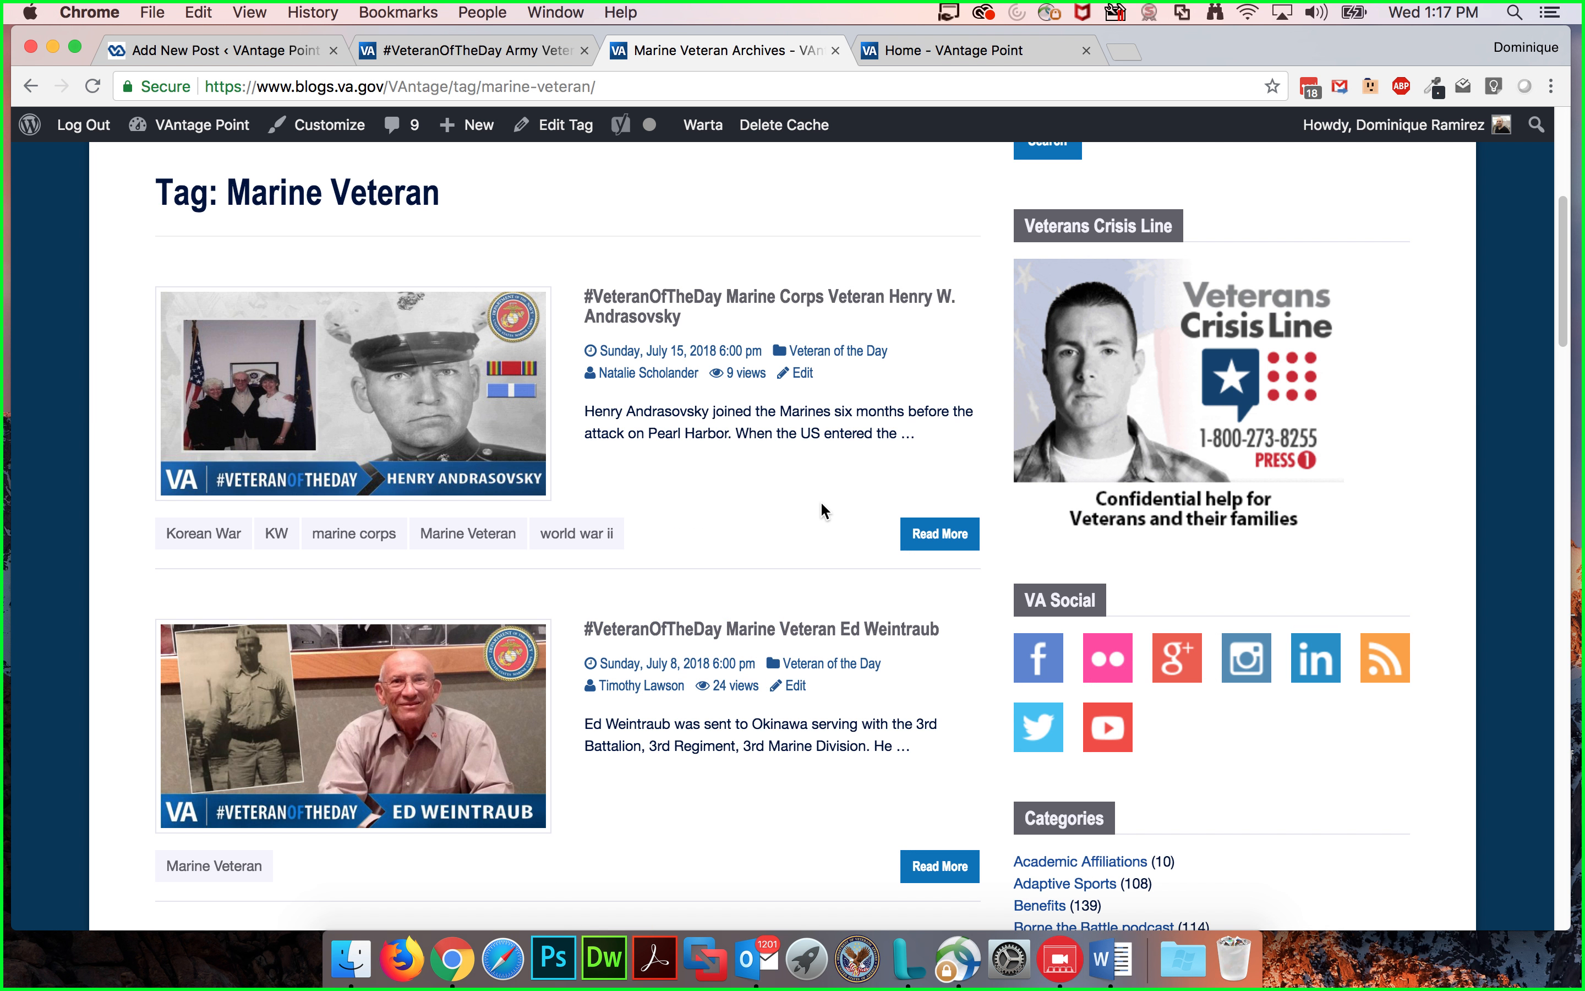
{"action": "scroll", "coordinate": [634, 681], "scroll_direction": "down", "scroll_amount": 3}
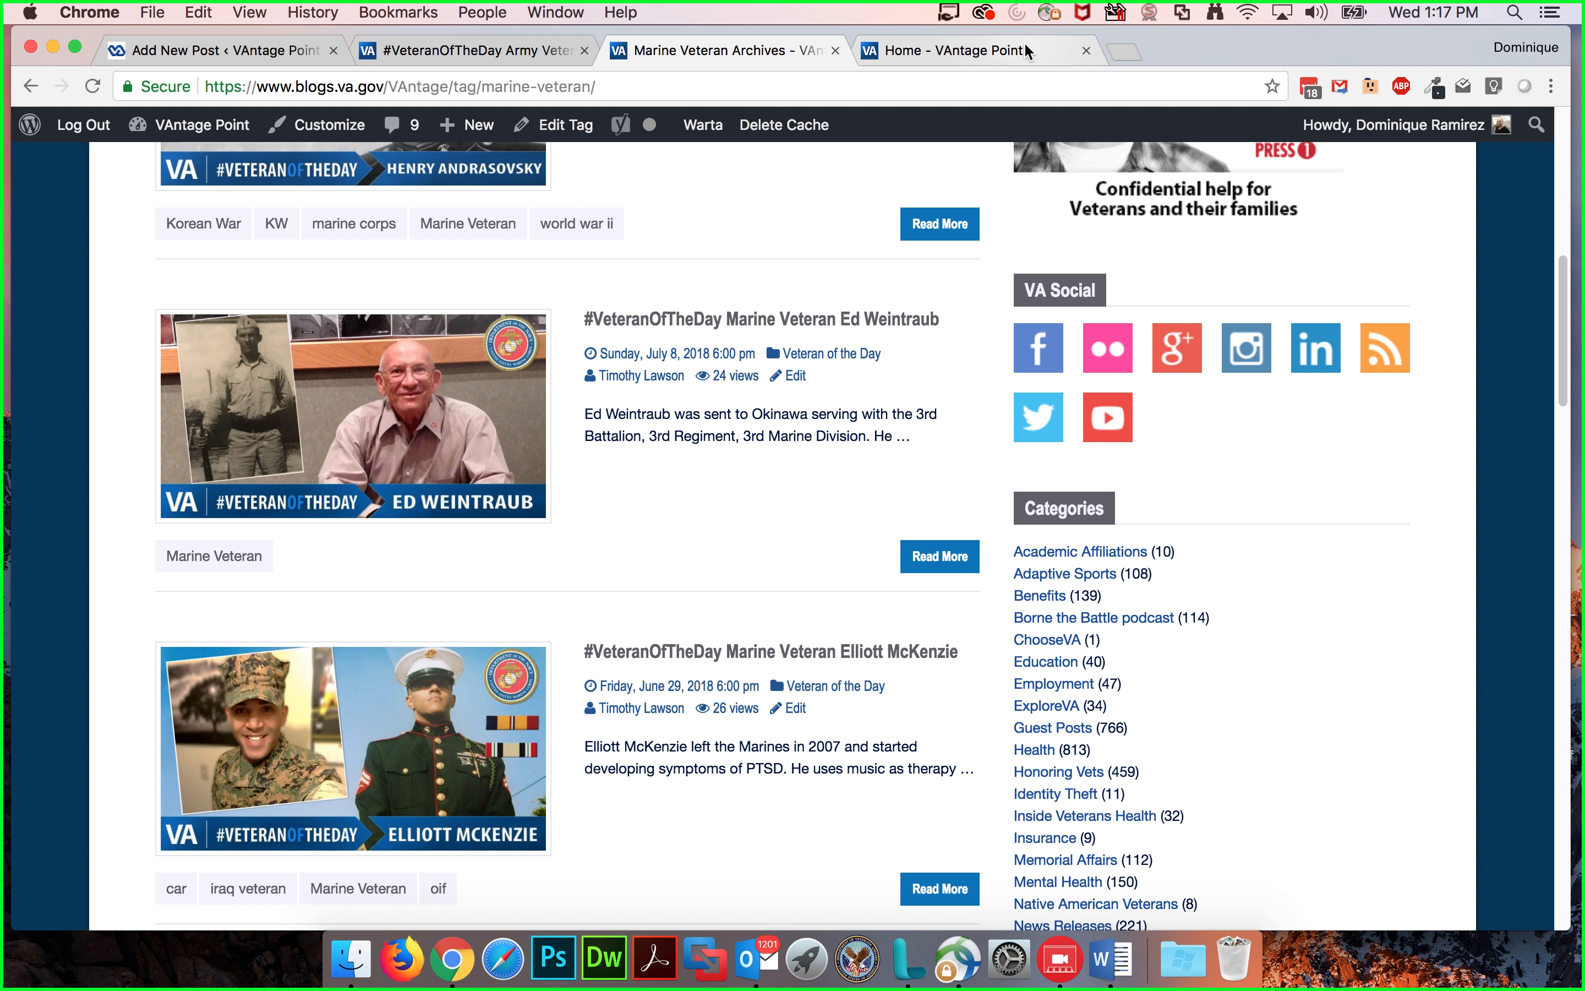
Step: Return to the Stanley Nelson Veteran of the Day article and reread its body text, highlighting key phrases
{"action": "left_click", "coordinate": [972, 48]}
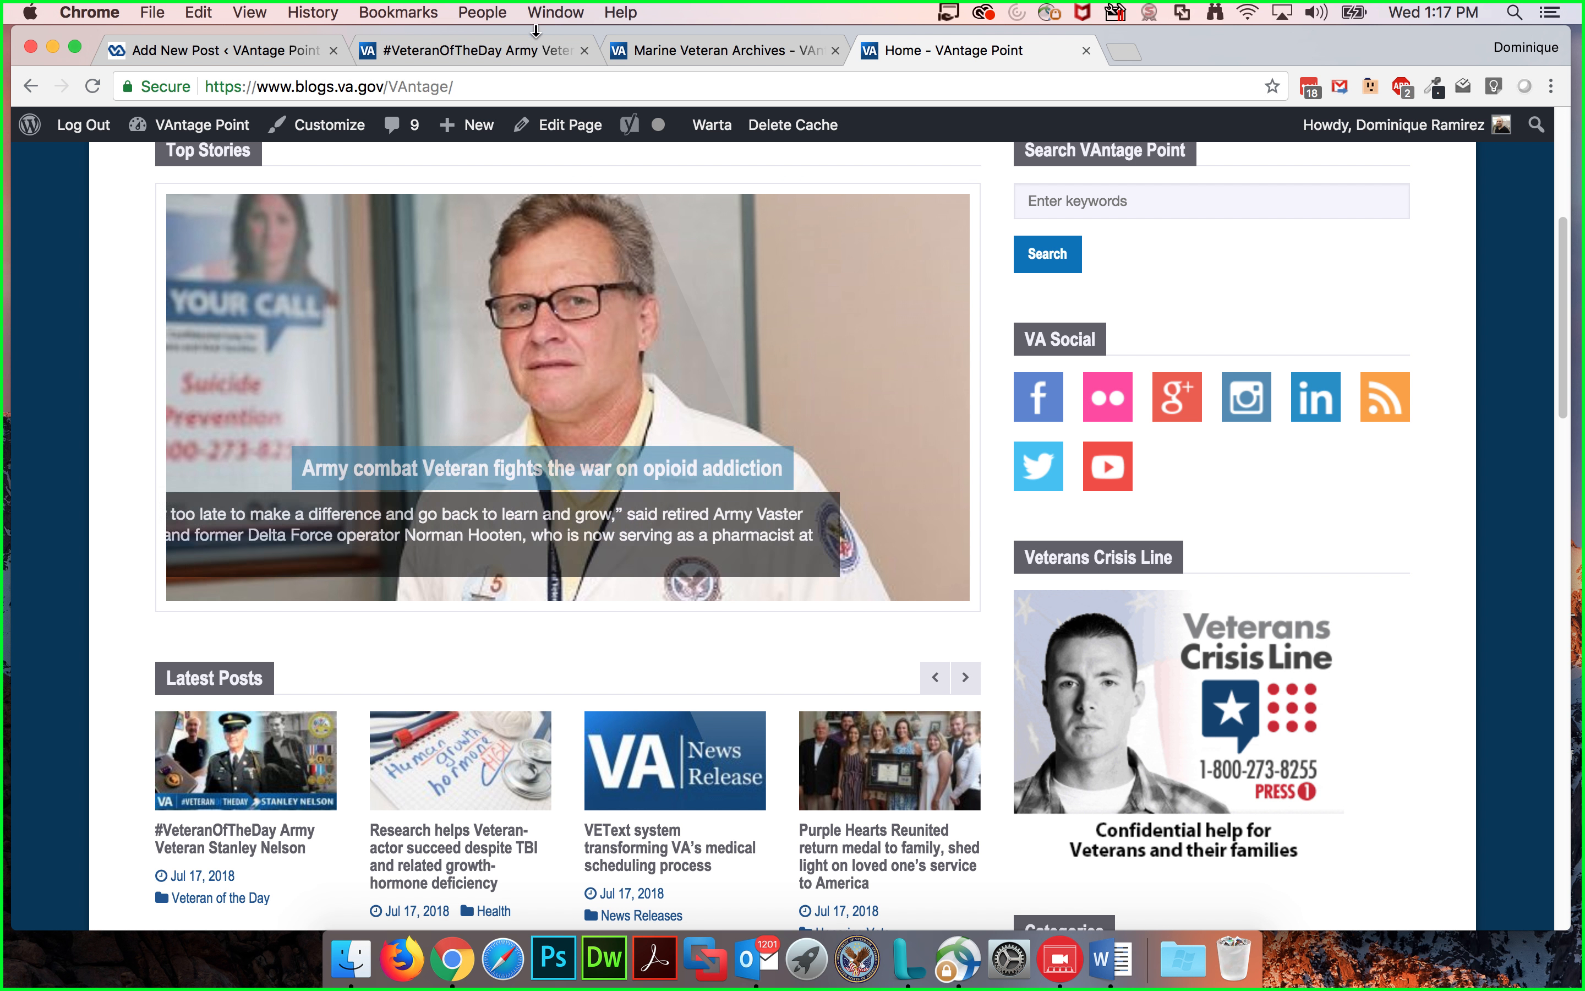
{"action": "left_click", "coordinate": [472, 50]}
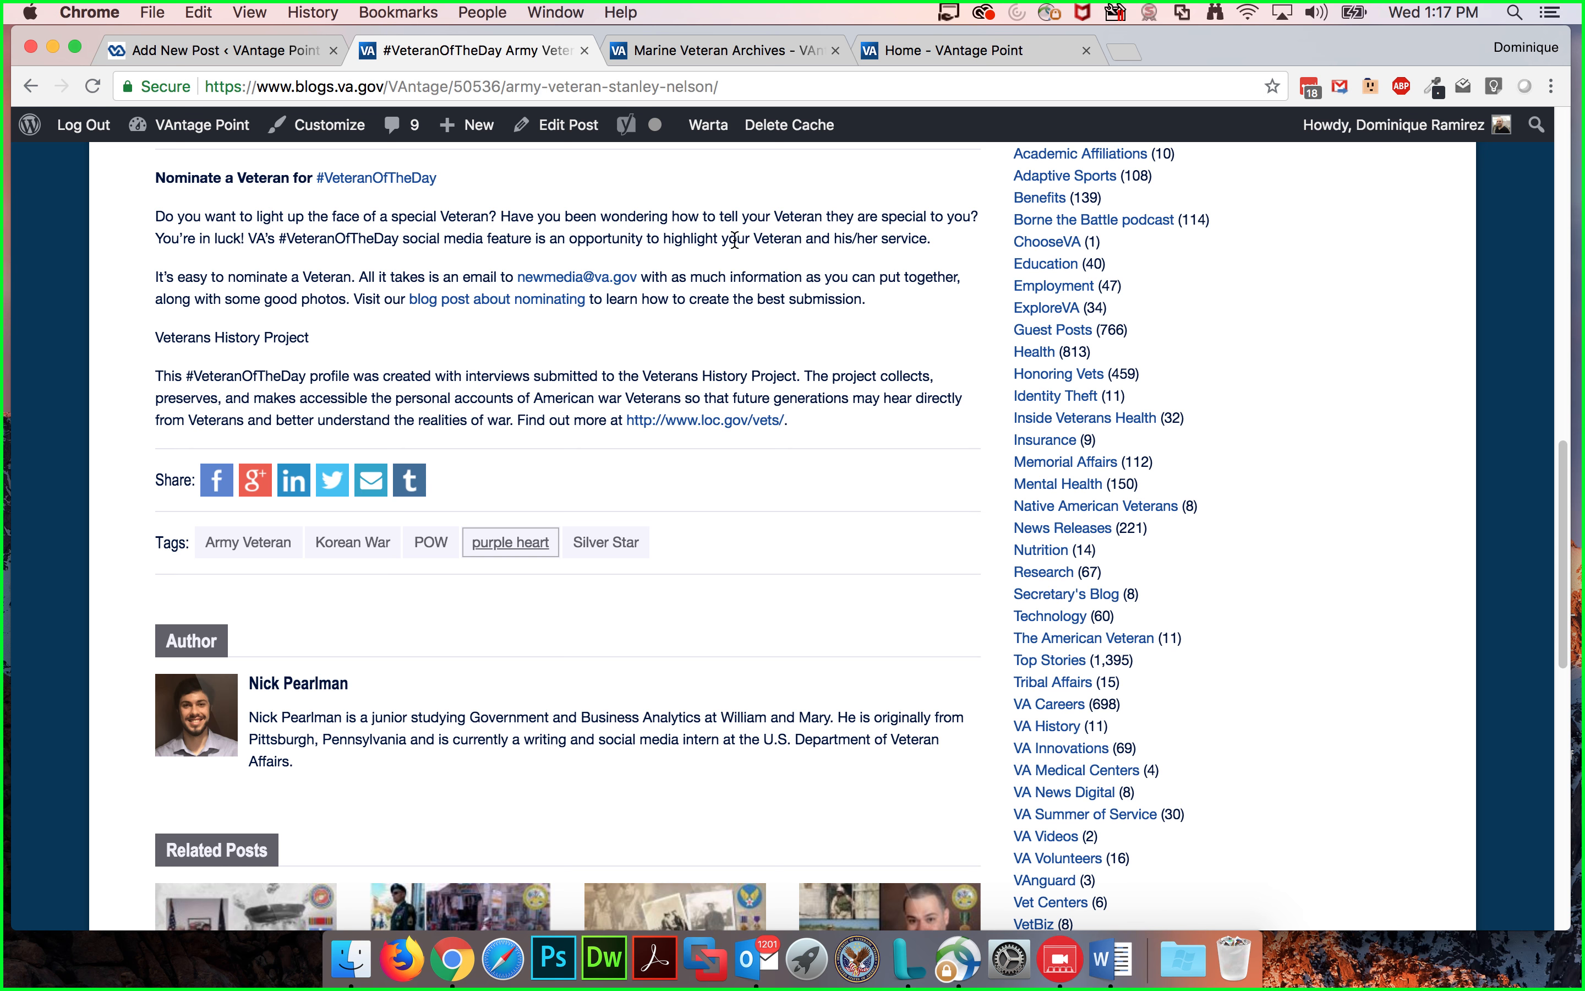
{"action": "scroll", "coordinate": [719, 284], "scroll_direction": "down", "scroll_amount": 2}
{"action": "scroll", "coordinate": [719, 288], "scroll_direction": "up", "scroll_amount": 5}
{"action": "scroll", "coordinate": [708, 295], "scroll_direction": "up", "scroll_amount": 2}
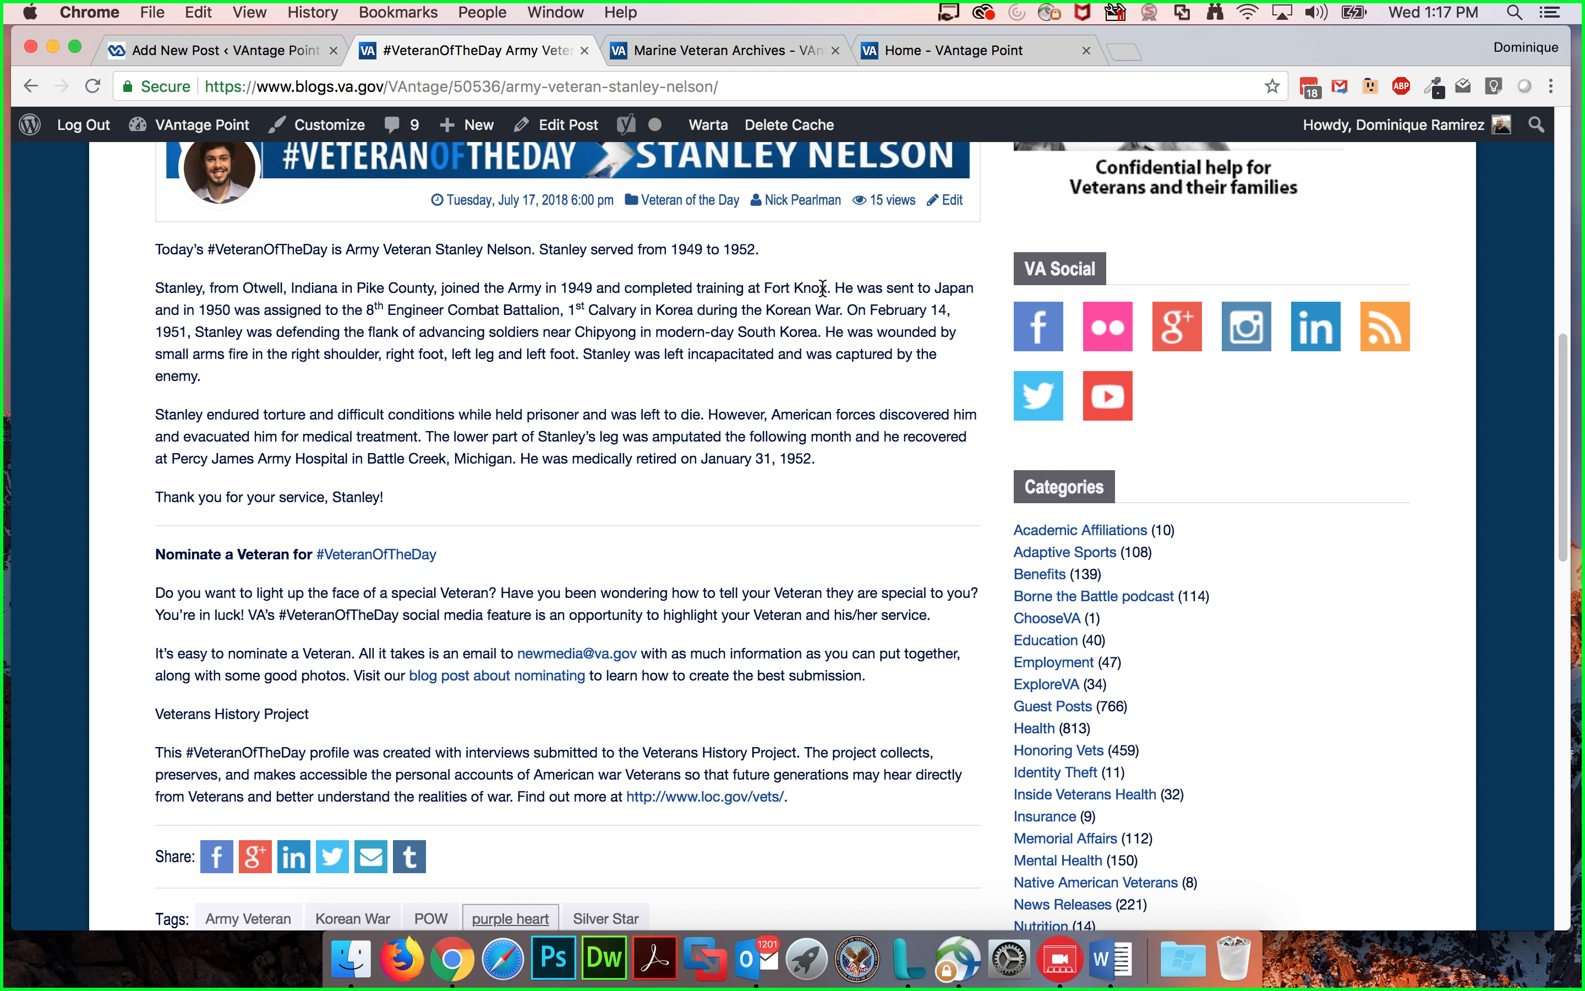
{"action": "left_click_drag", "start_coordinate": [765, 289], "coordinate": [820, 288]}
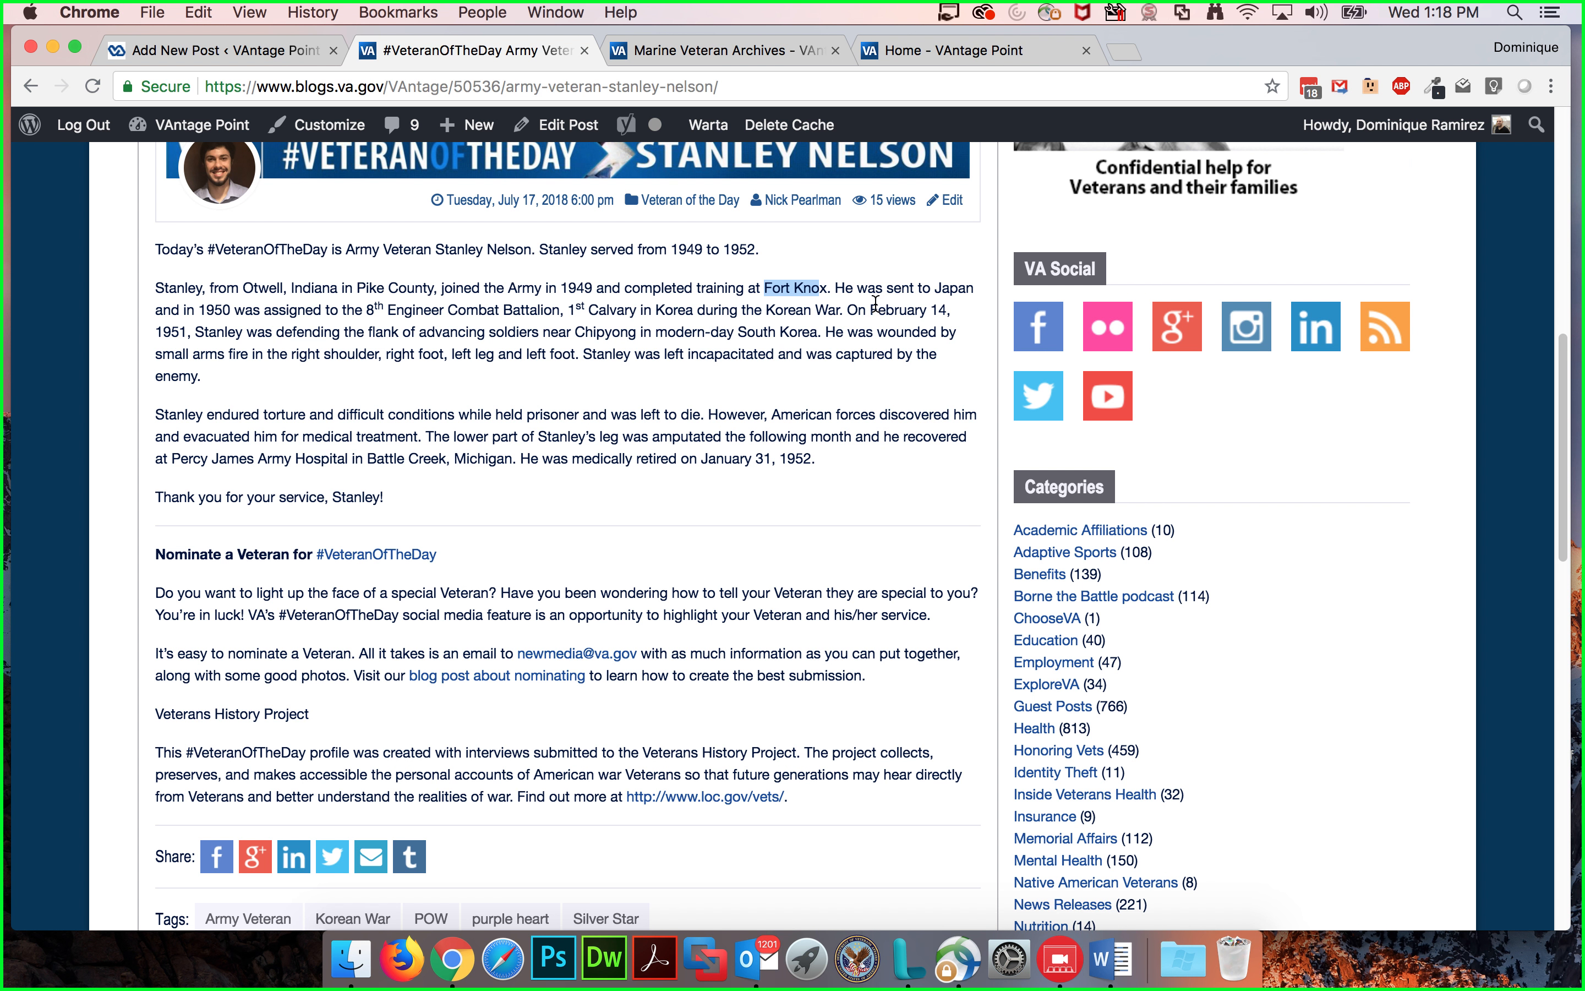
{"action": "scroll", "coordinate": [878, 305], "scroll_direction": "down", "scroll_amount": 3}
{"action": "scroll", "coordinate": [875, 308], "scroll_direction": "up", "scroll_amount": 4}
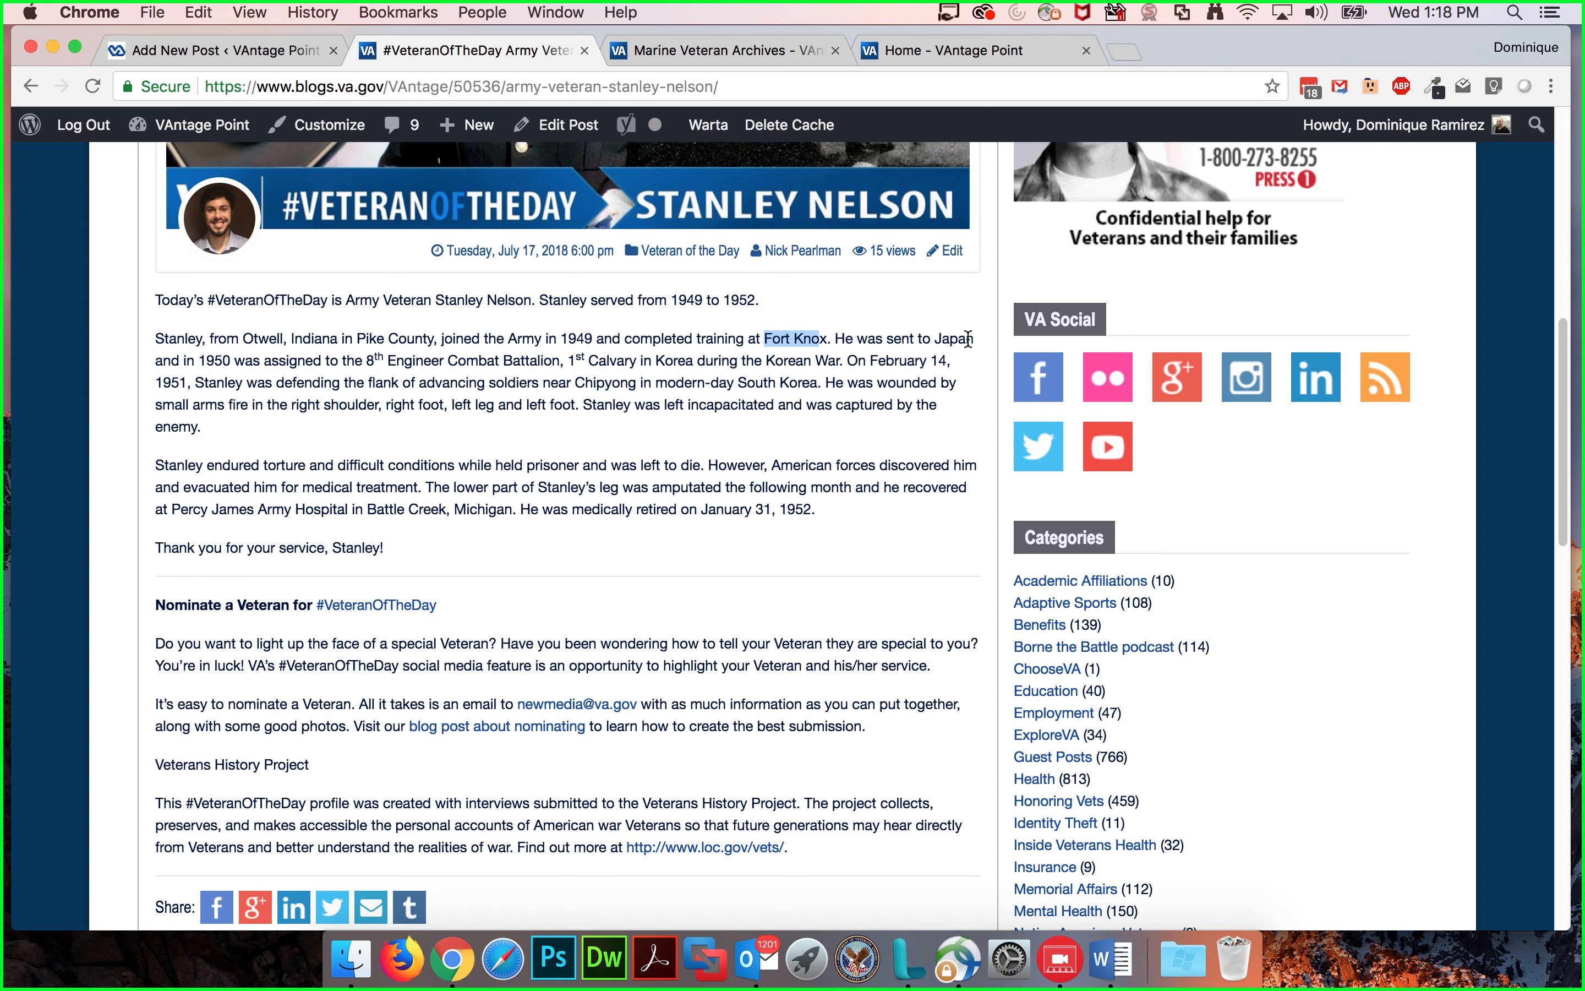
{"action": "scroll", "coordinate": [822, 379], "scroll_direction": "down", "scroll_amount": 2}
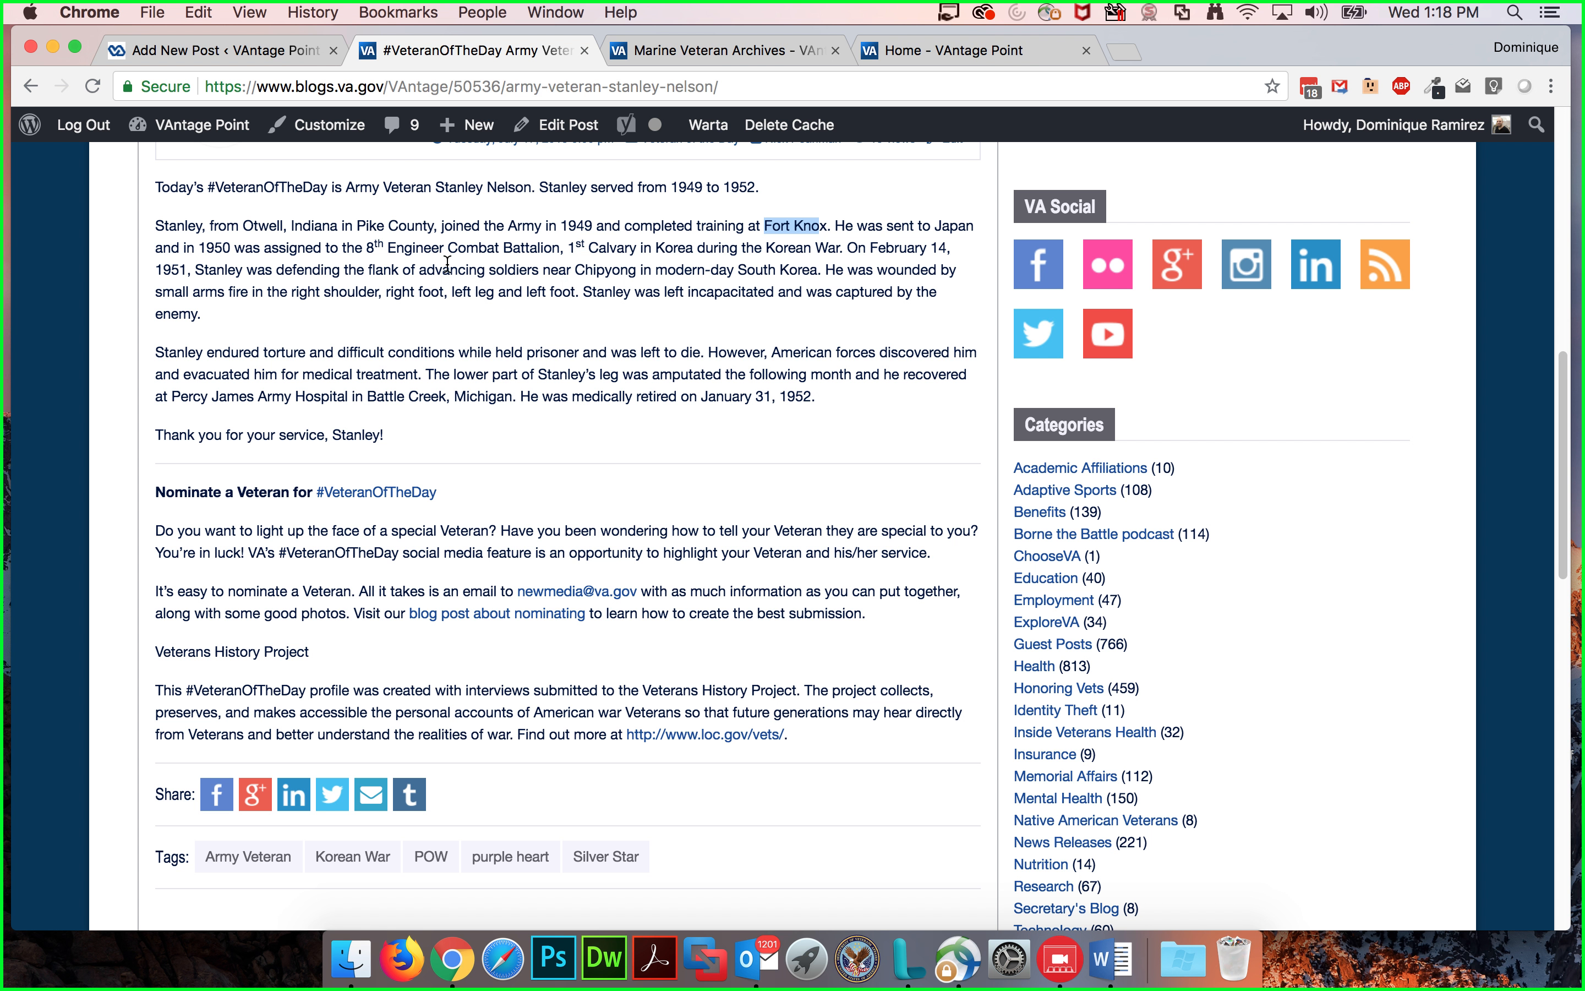
{"action": "left_click_drag", "start_coordinate": [365, 246], "coordinate": [562, 253]}
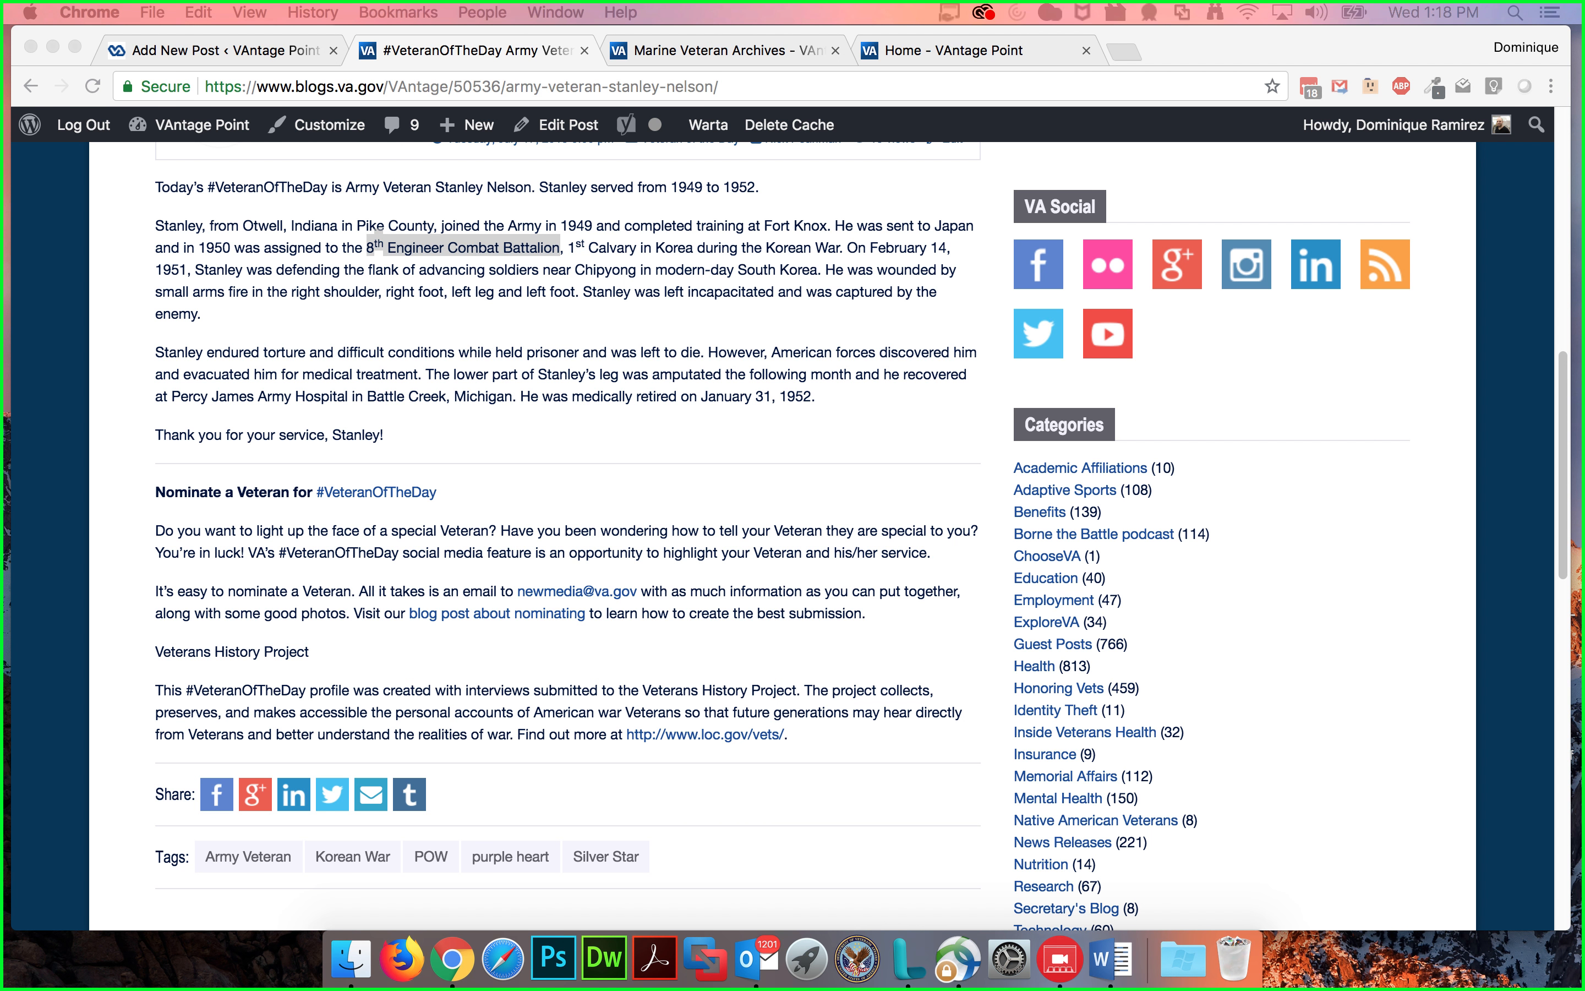
{"action": "left_click", "coordinate": [1081, 917]}
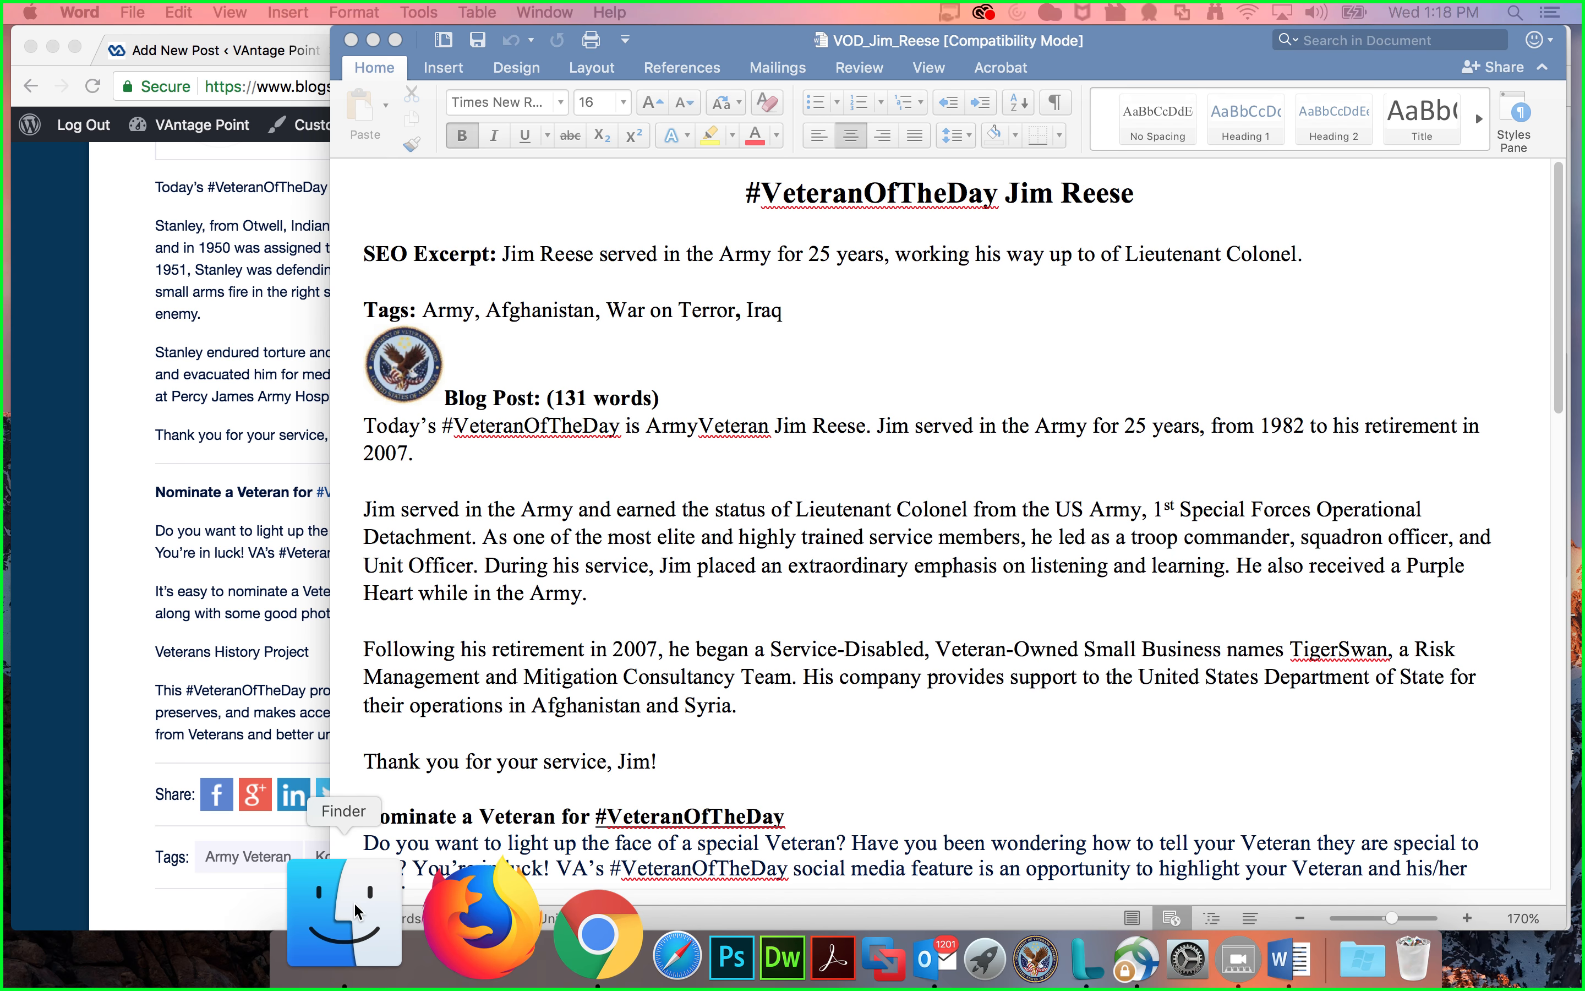
{"action": "left_click", "coordinate": [903, 43]}
{"action": "left_click_drag", "start_coordinate": [902, 44], "coordinate": [1584, 46]}
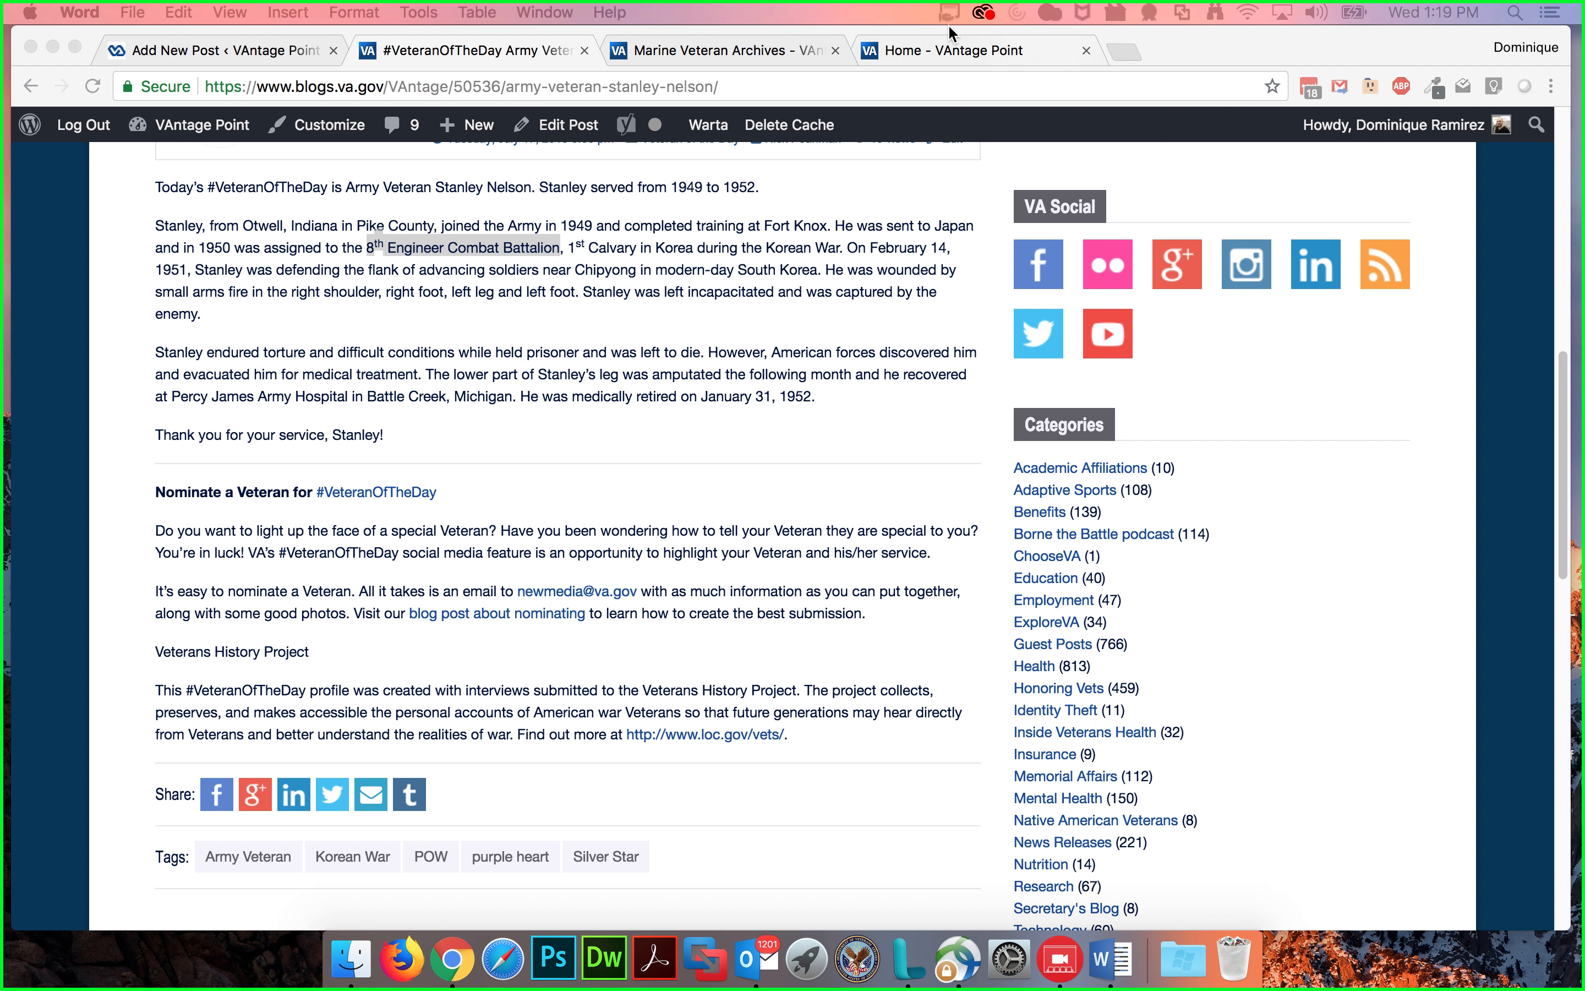
Step: Browse the VAntage Point home page's latest posts and category list
{"action": "left_click", "coordinate": [913, 49]}
{"action": "scroll", "coordinate": [1374, 536], "scroll_direction": "down", "scroll_amount": 10}
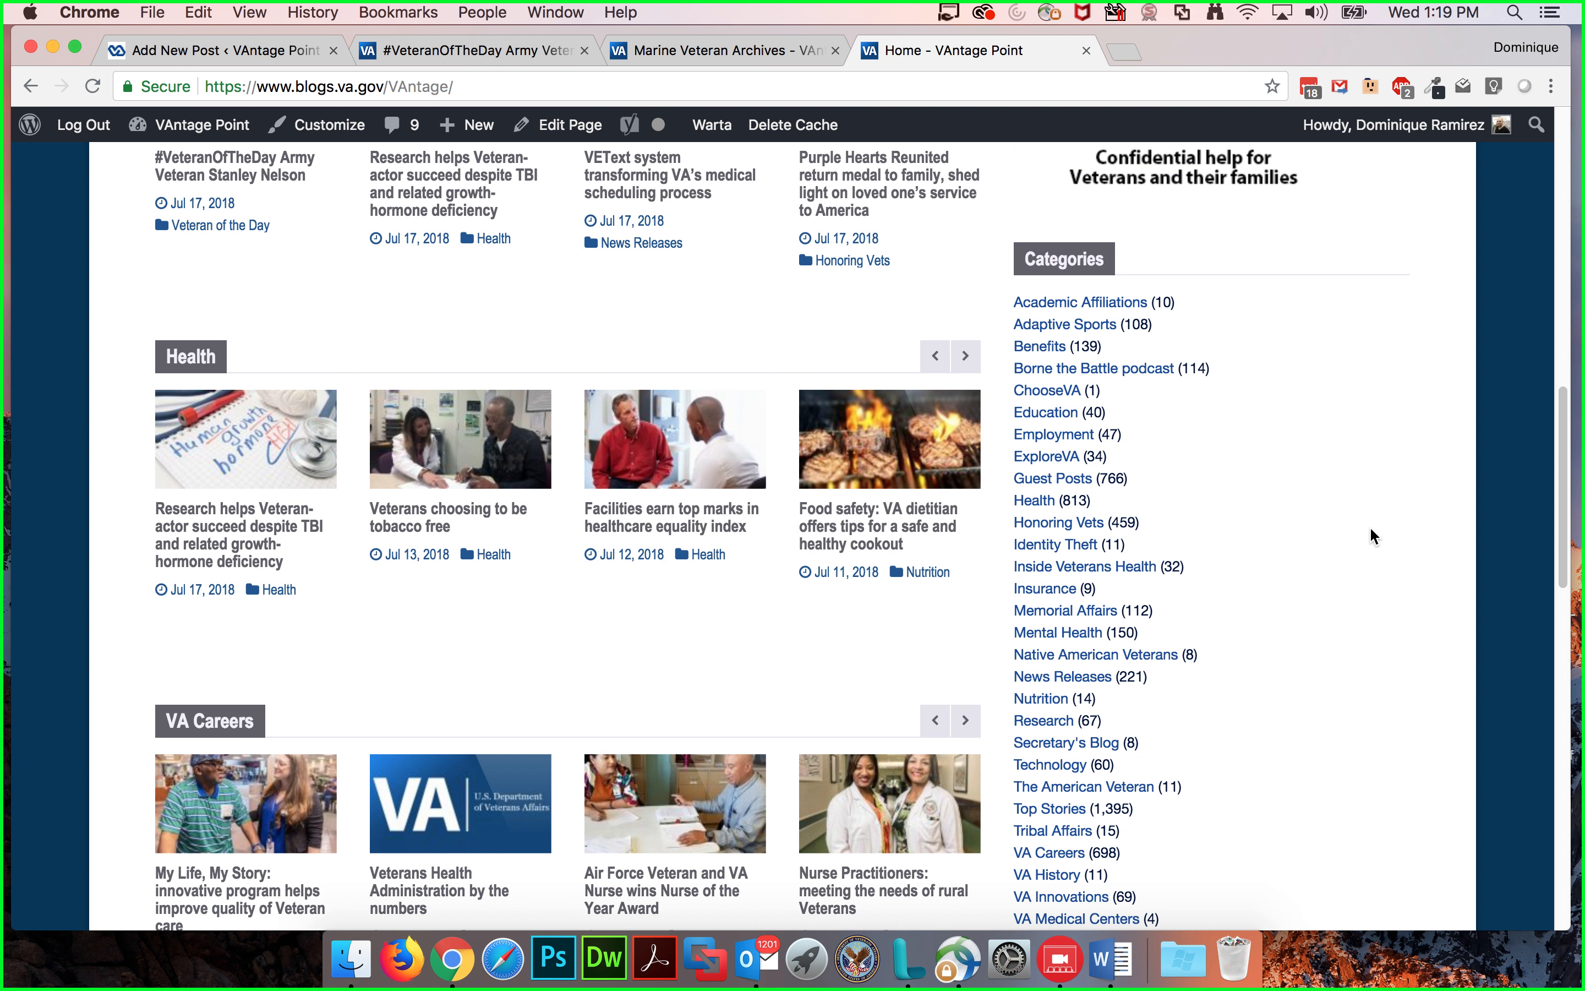
{"action": "scroll", "coordinate": [1382, 527], "scroll_direction": "down", "scroll_amount": 2}
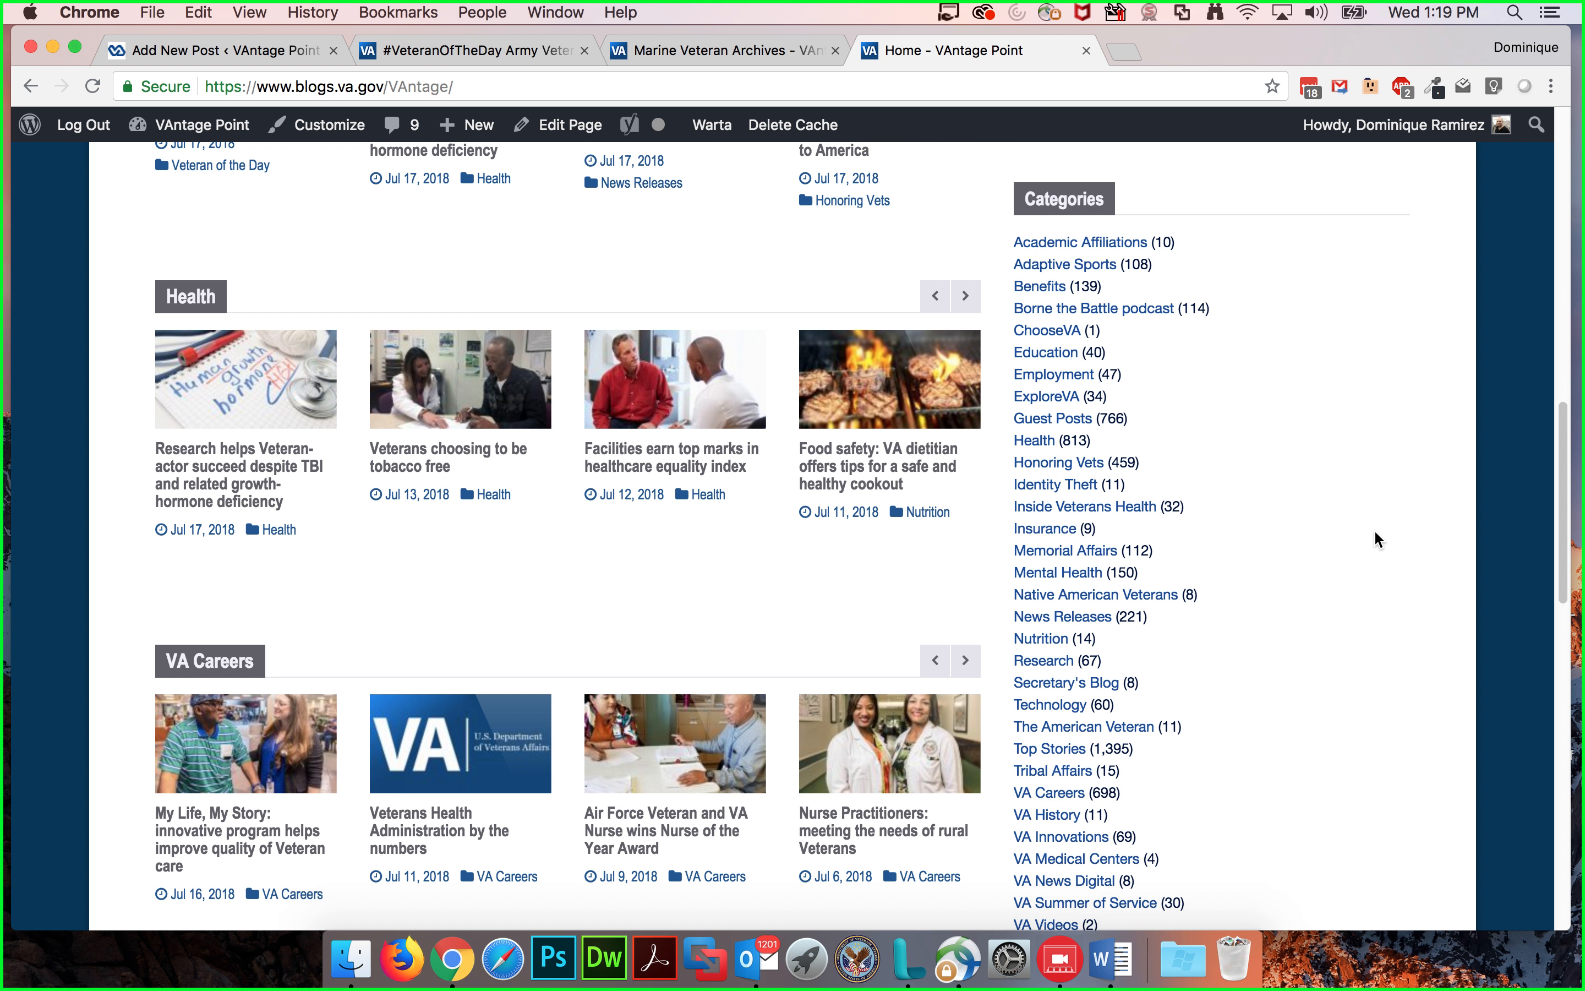
{"action": "scroll", "coordinate": [1375, 533], "scroll_direction": "down", "scroll_amount": 1}
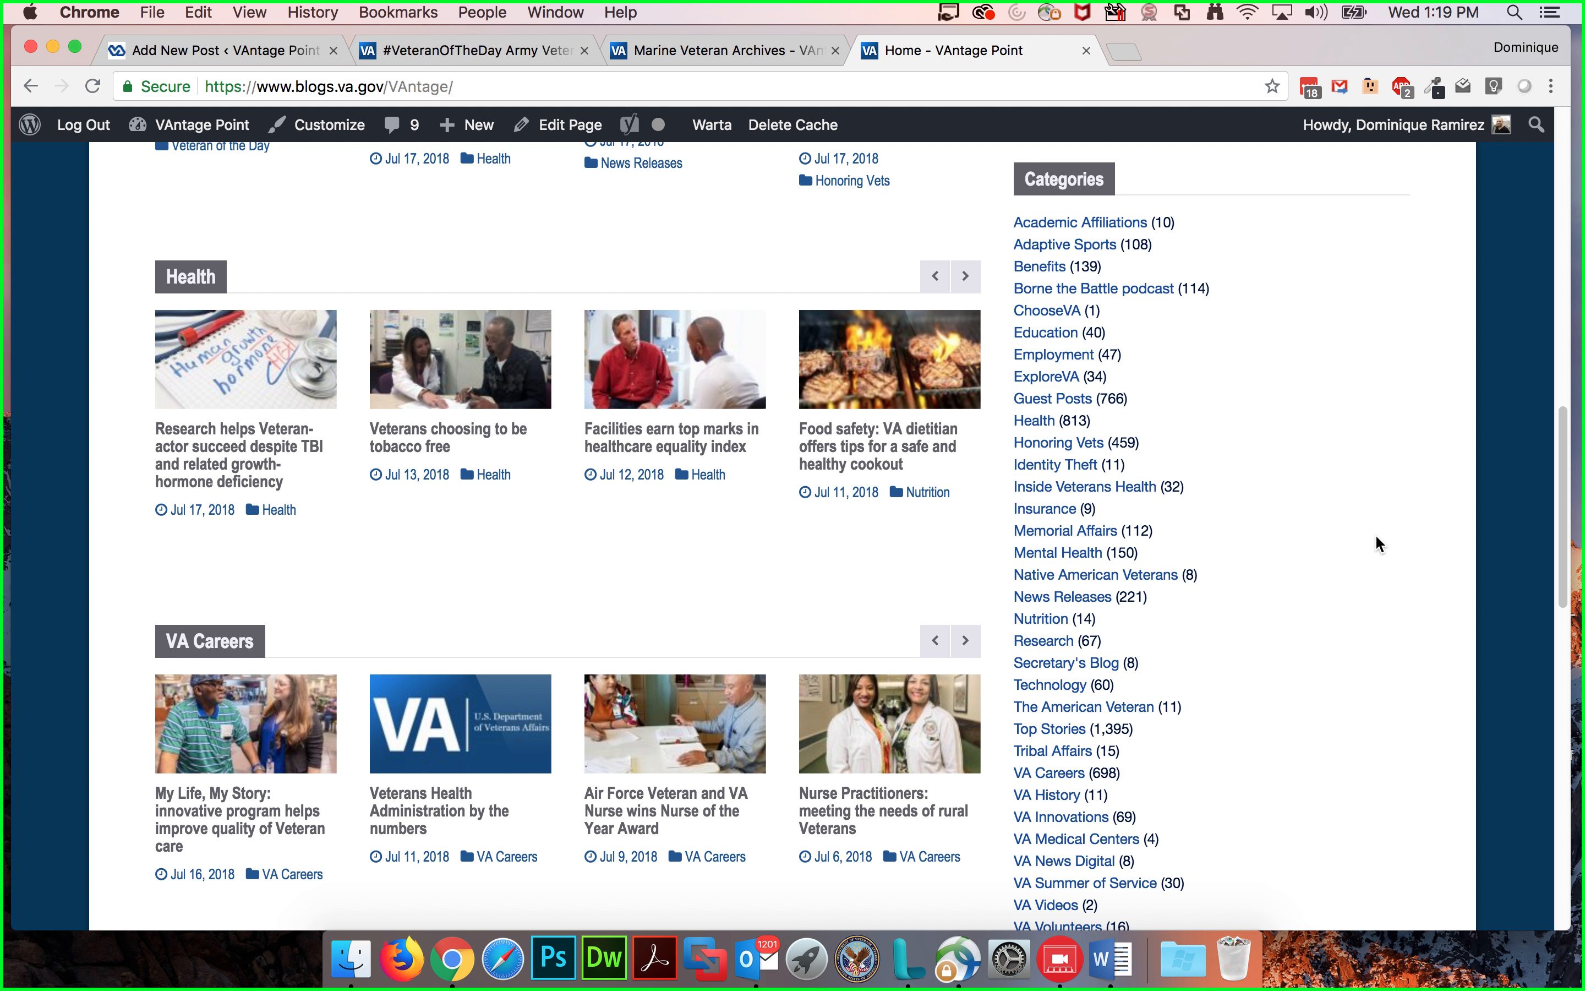
{"action": "scroll", "coordinate": [1376, 536], "scroll_direction": "down", "scroll_amount": 1}
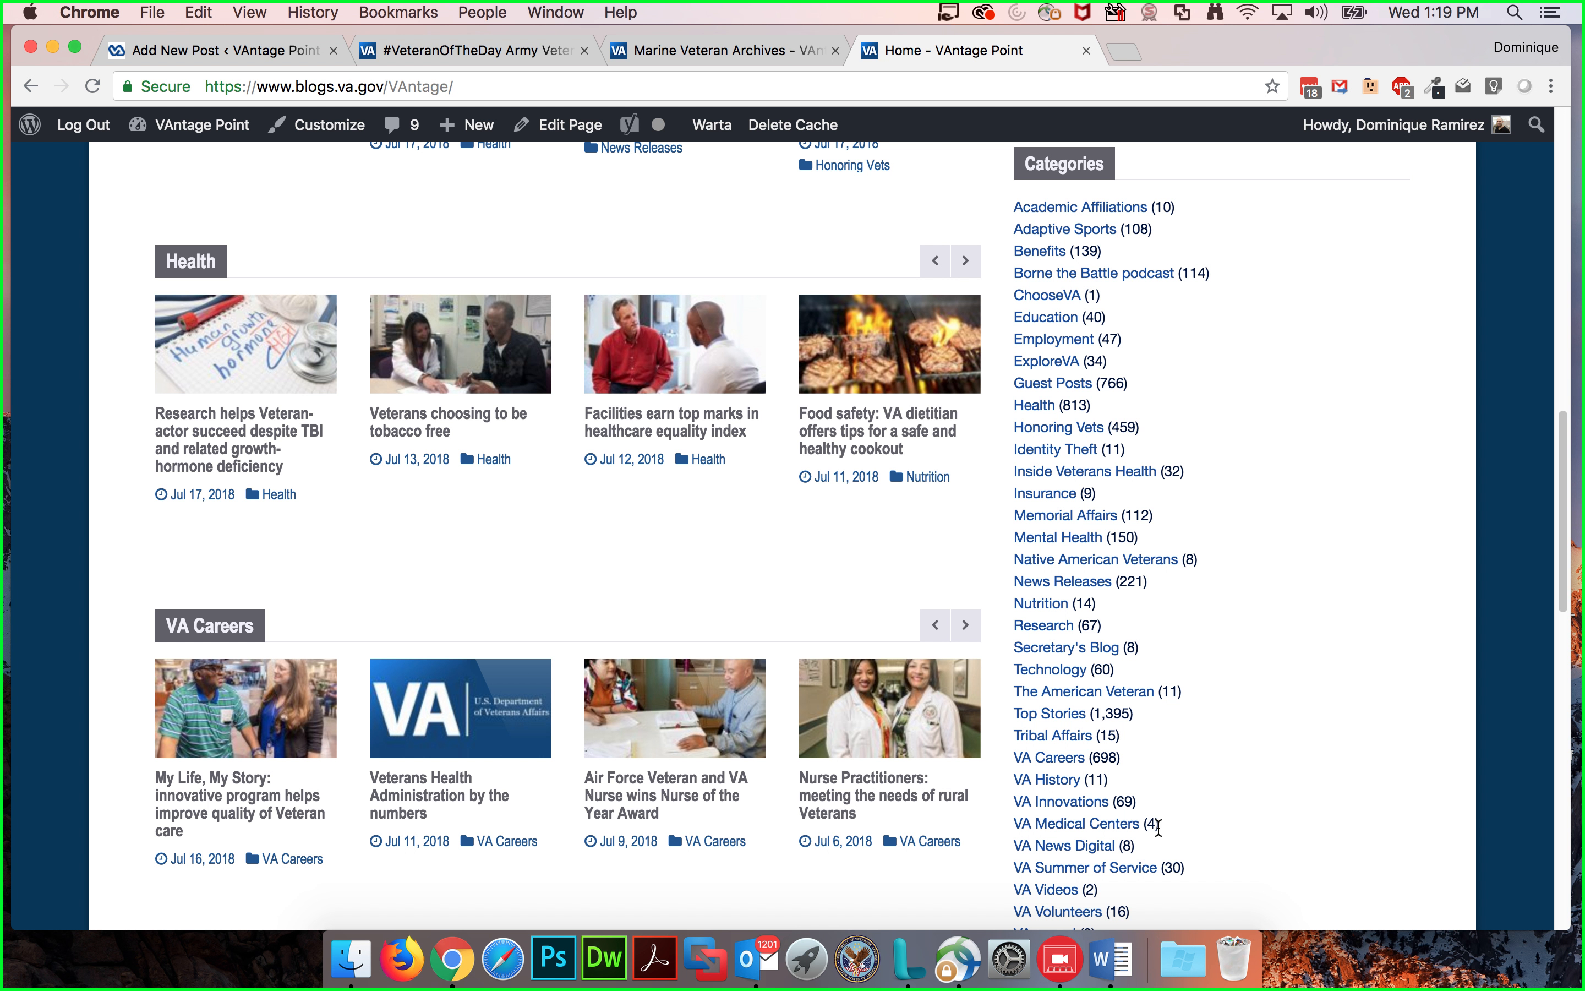
{"action": "scroll", "coordinate": [1158, 827], "scroll_direction": "down", "scroll_amount": 3}
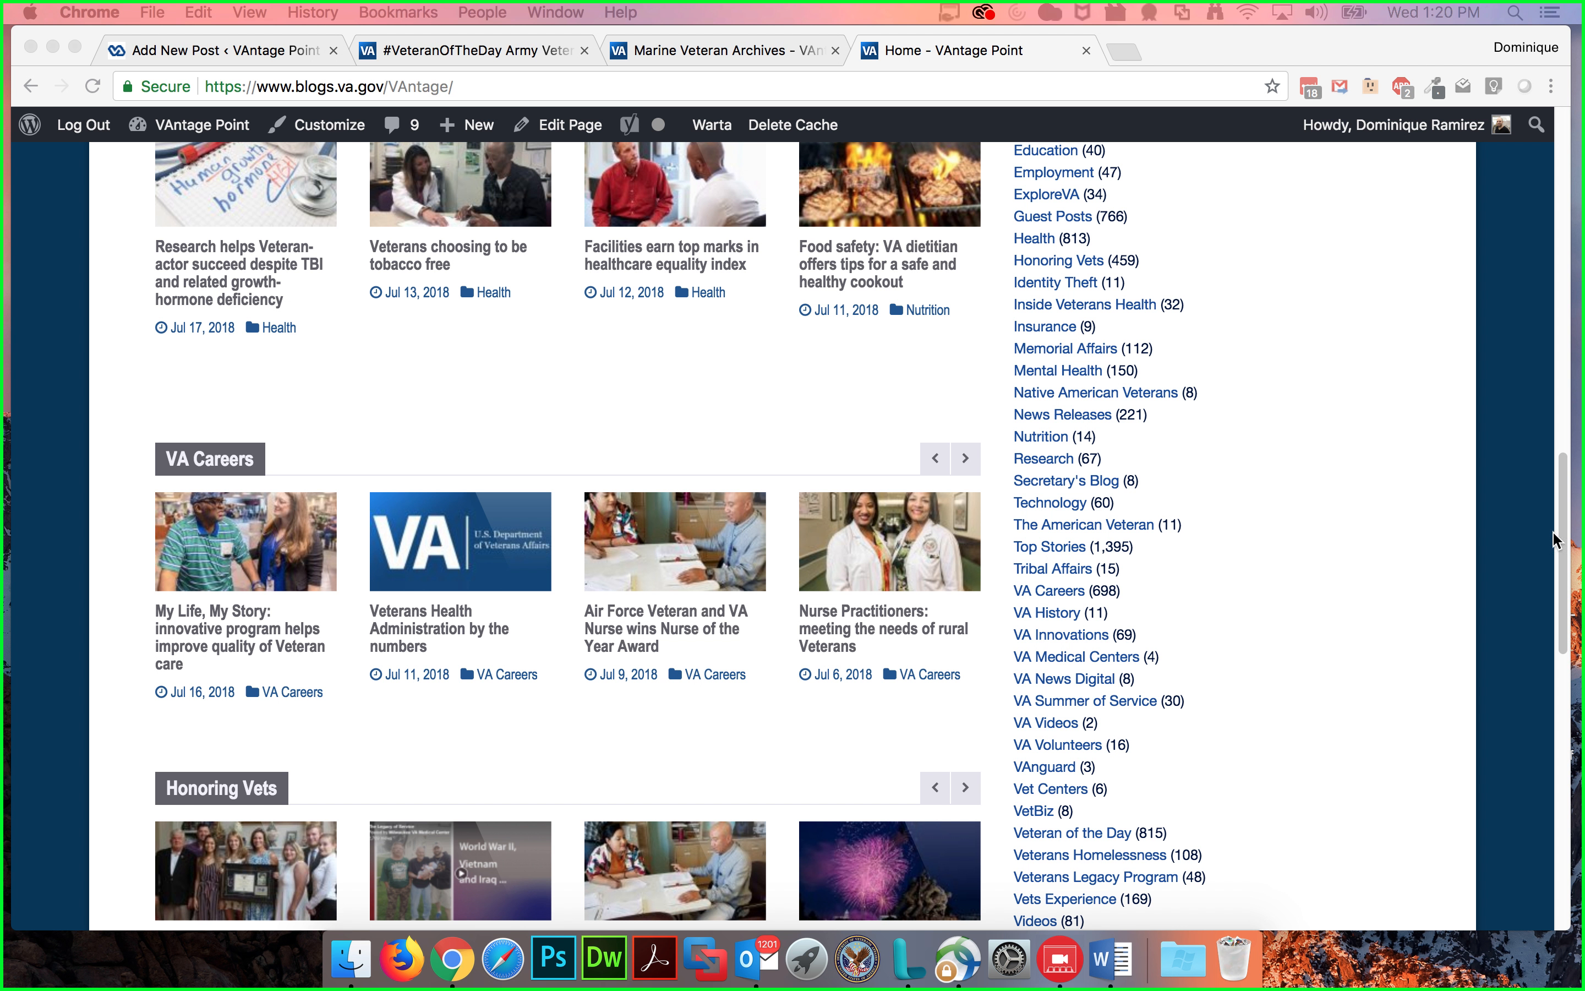
{"action": "left_click", "coordinate": [1390, 511]}
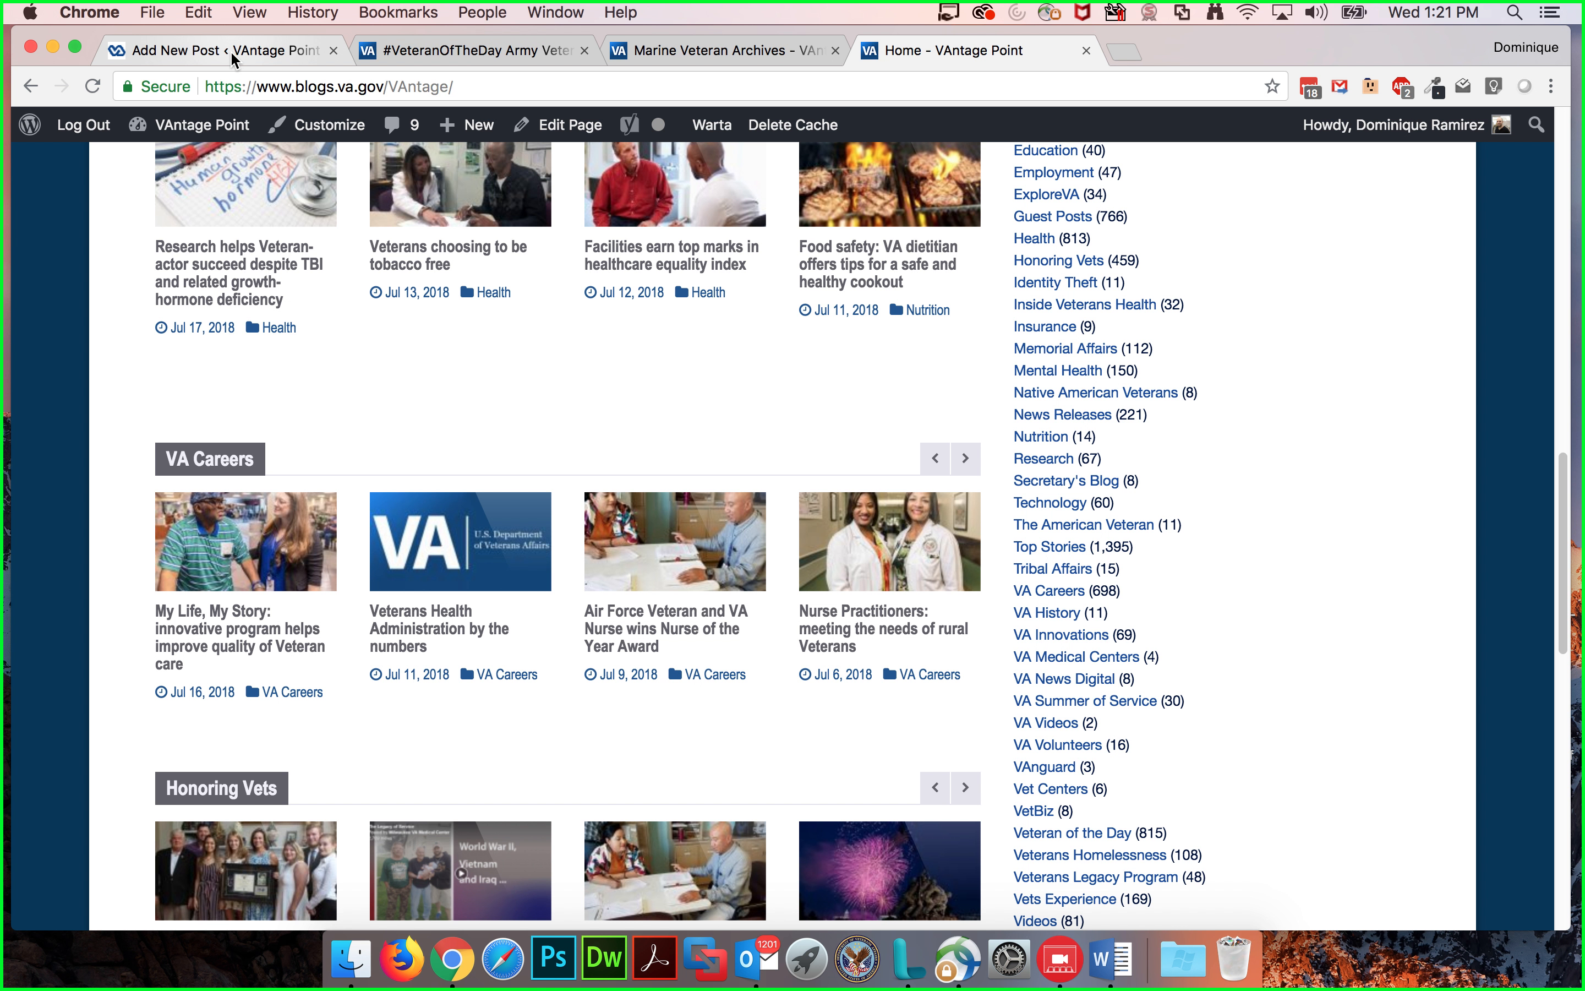
Step: In the new post, add the Korean War Veteran tag
{"action": "left_click", "coordinate": [188, 49]}
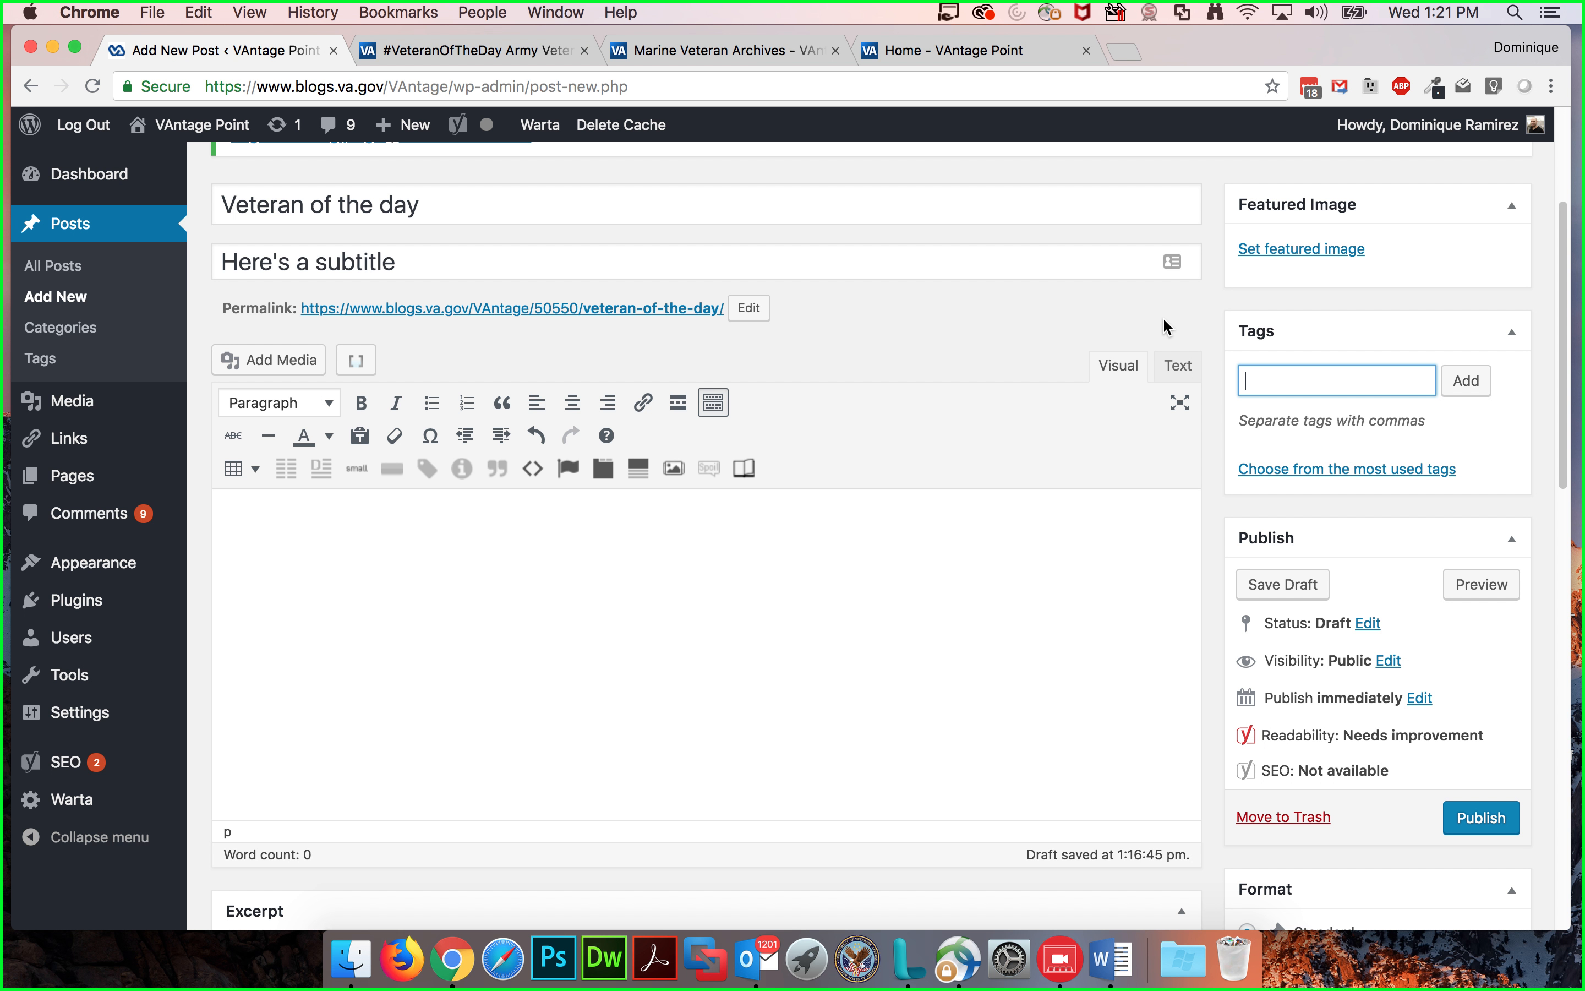
{"action": "type", "text": "Army"}
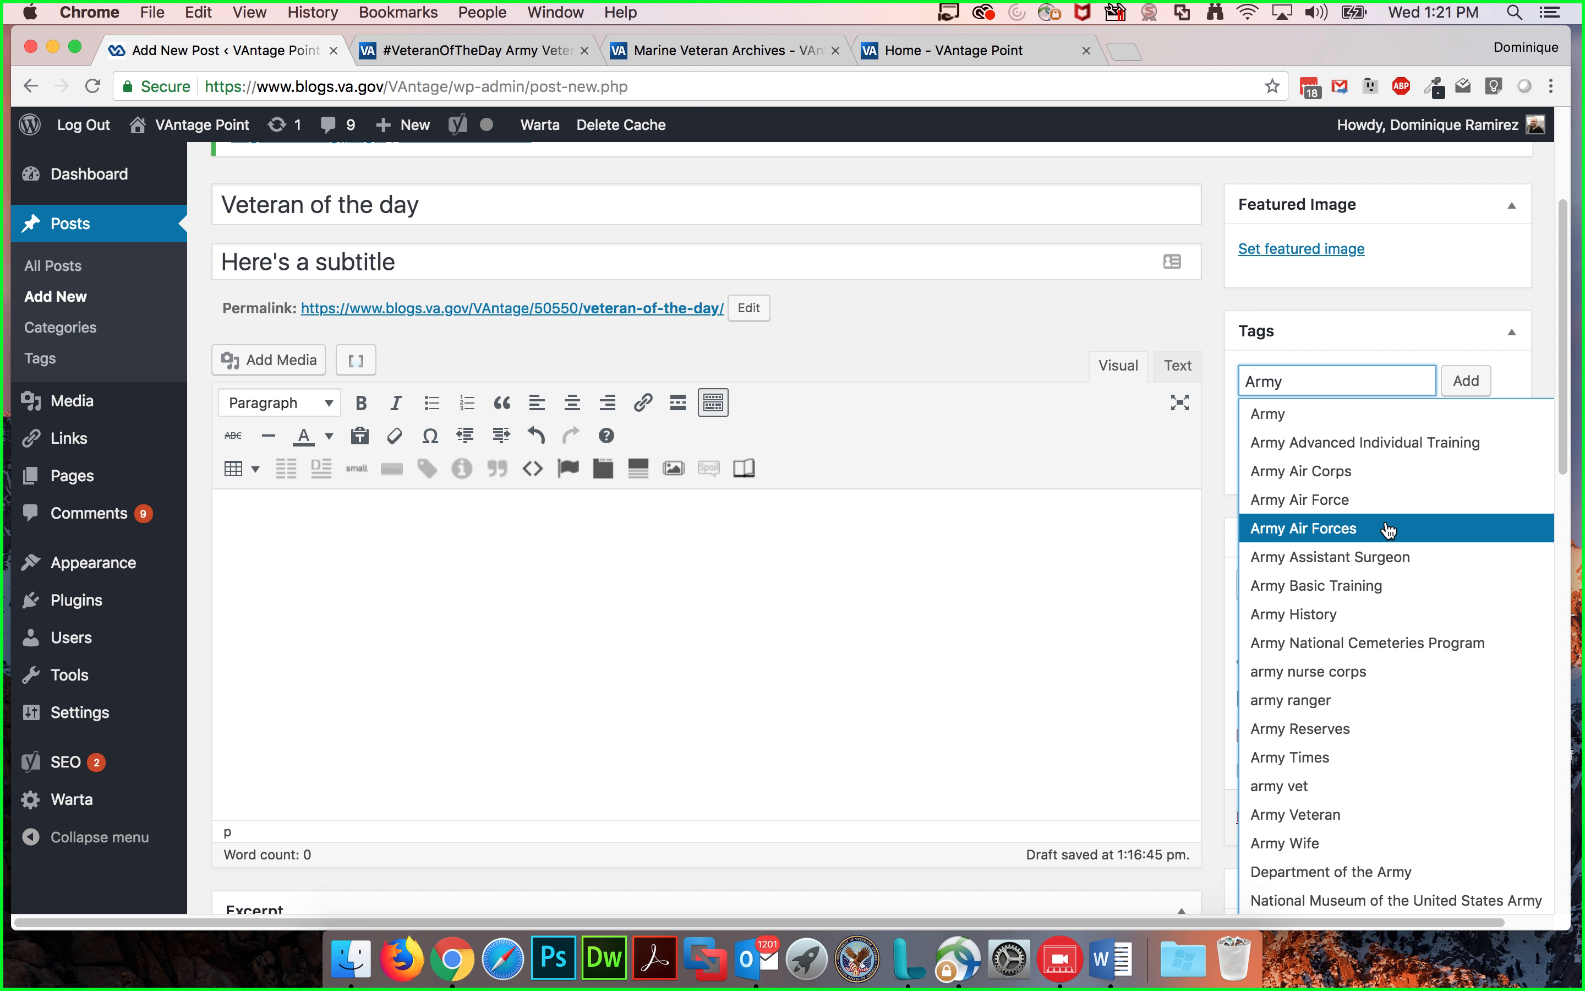
{"action": "left_click", "coordinate": [1370, 564]}
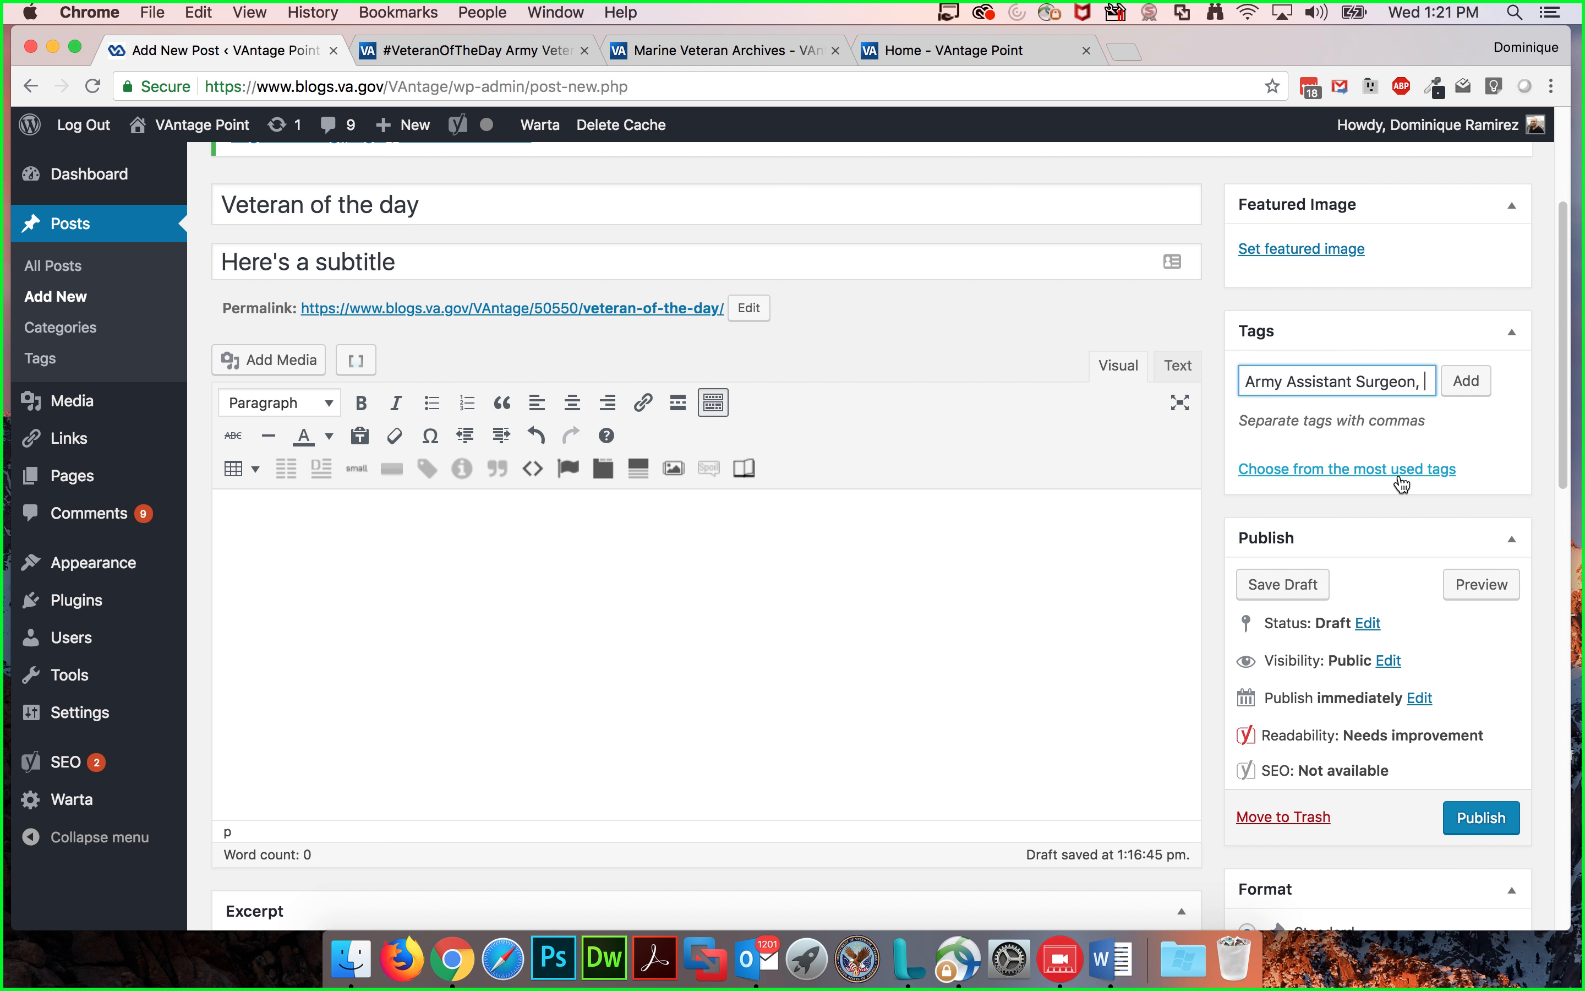
{"action": "key", "text": "super+a"}
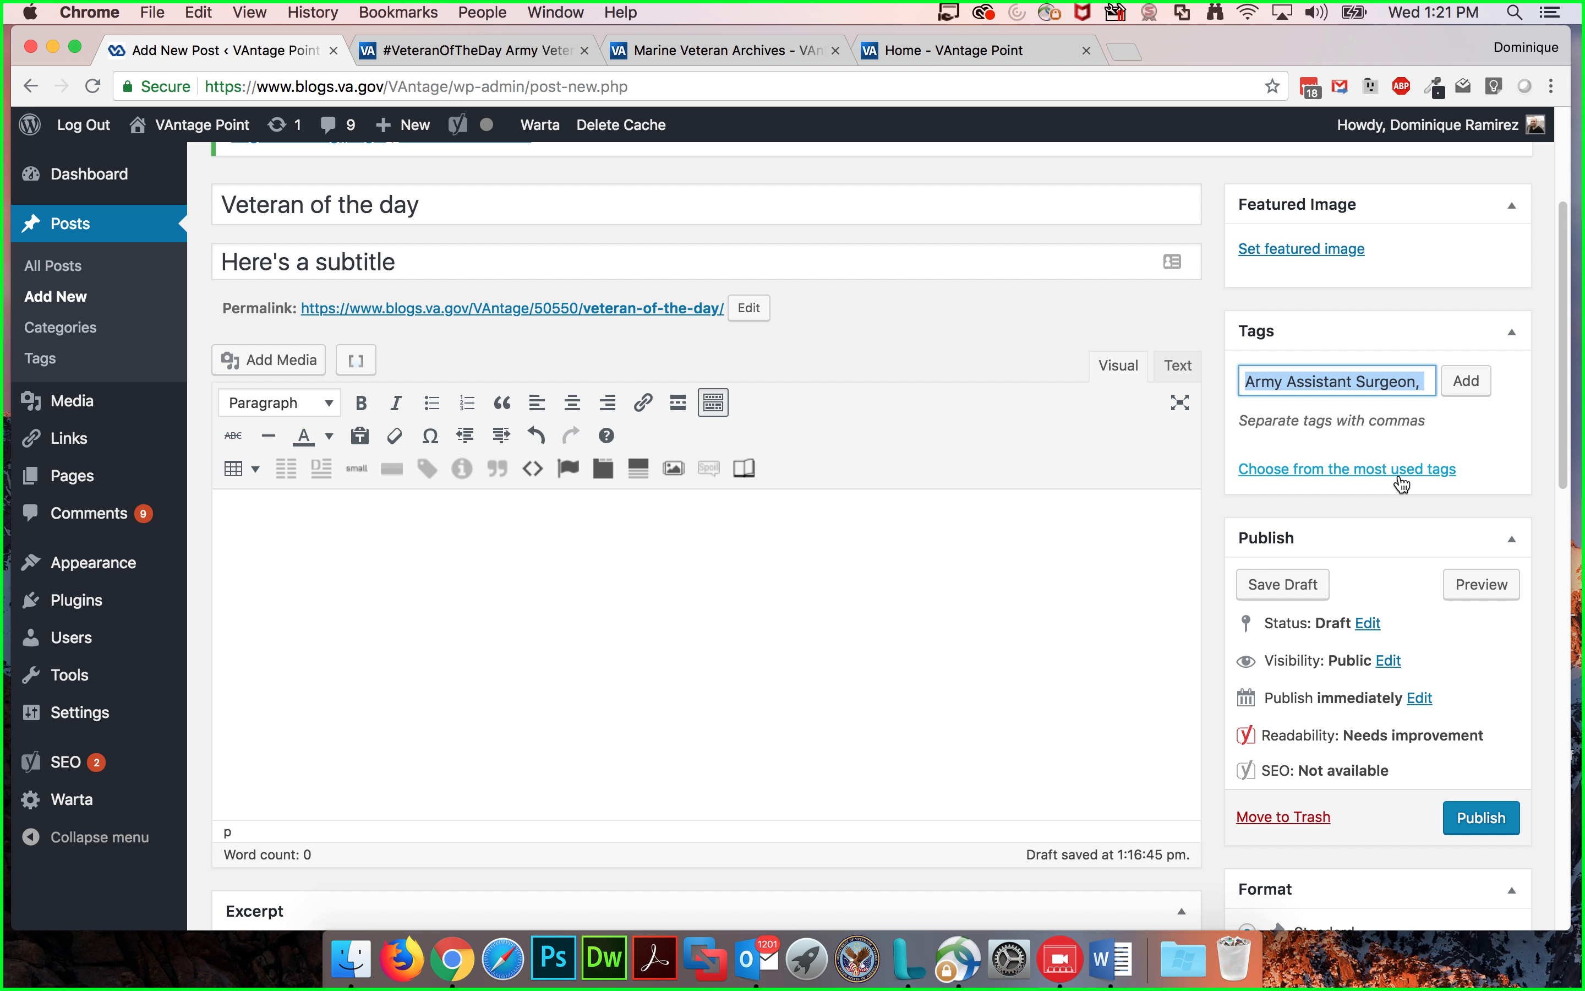
{"action": "type", "text": "Korea"}
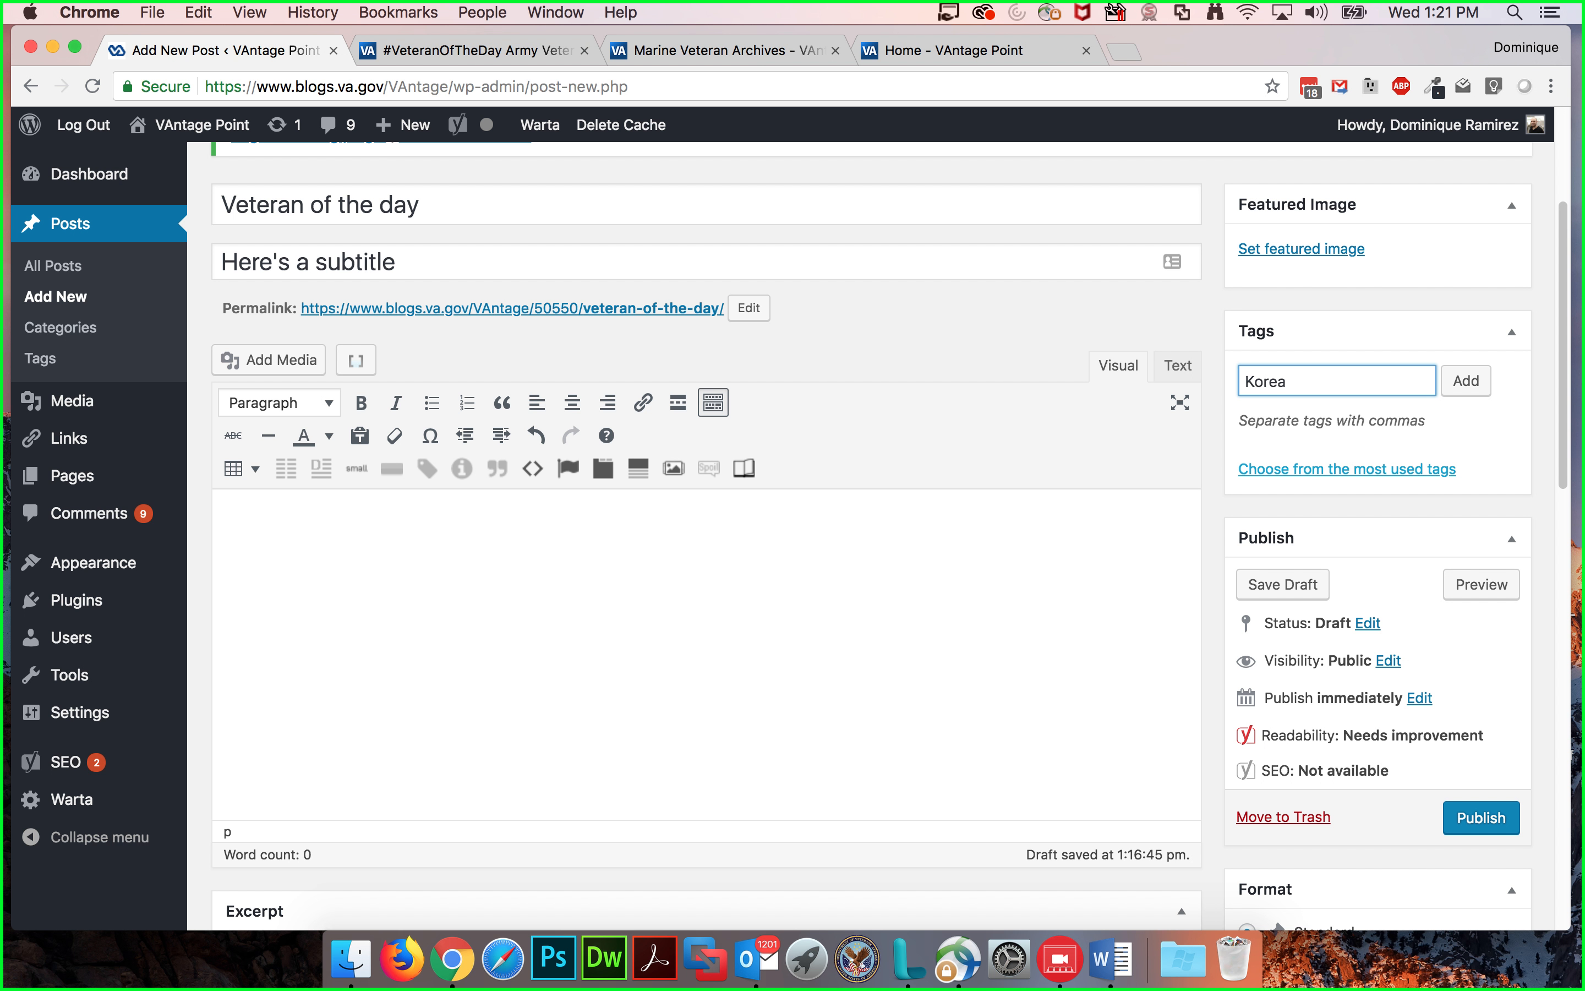
{"action": "type", "text": "n wa"}
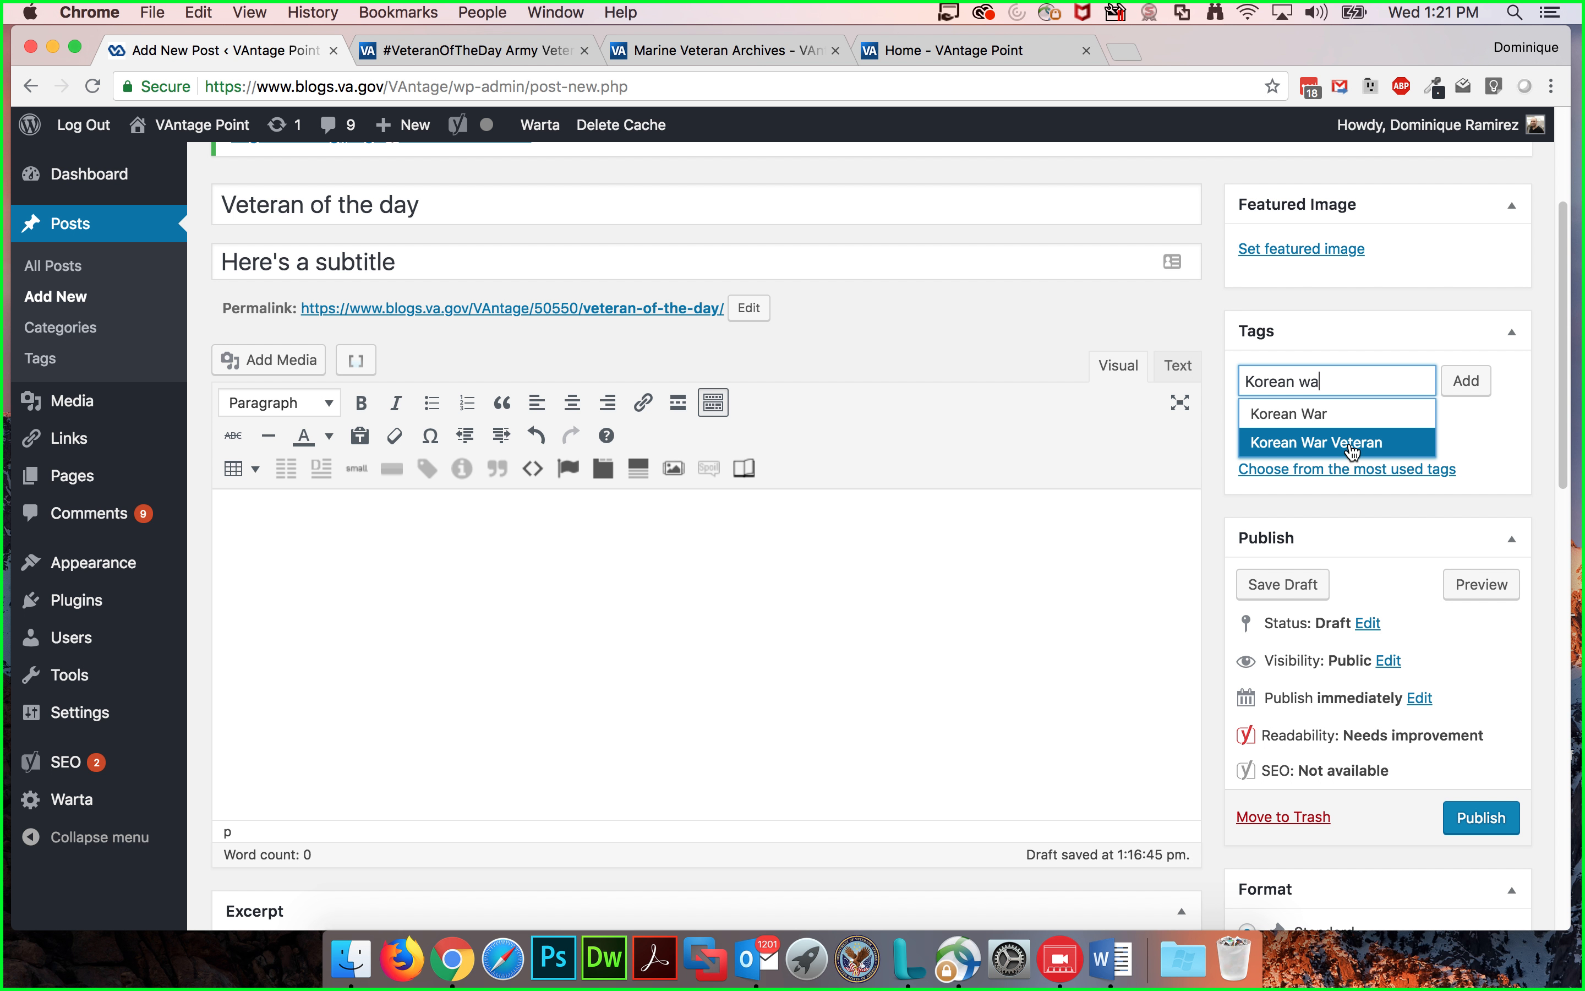
{"action": "left_click", "coordinate": [1363, 444]}
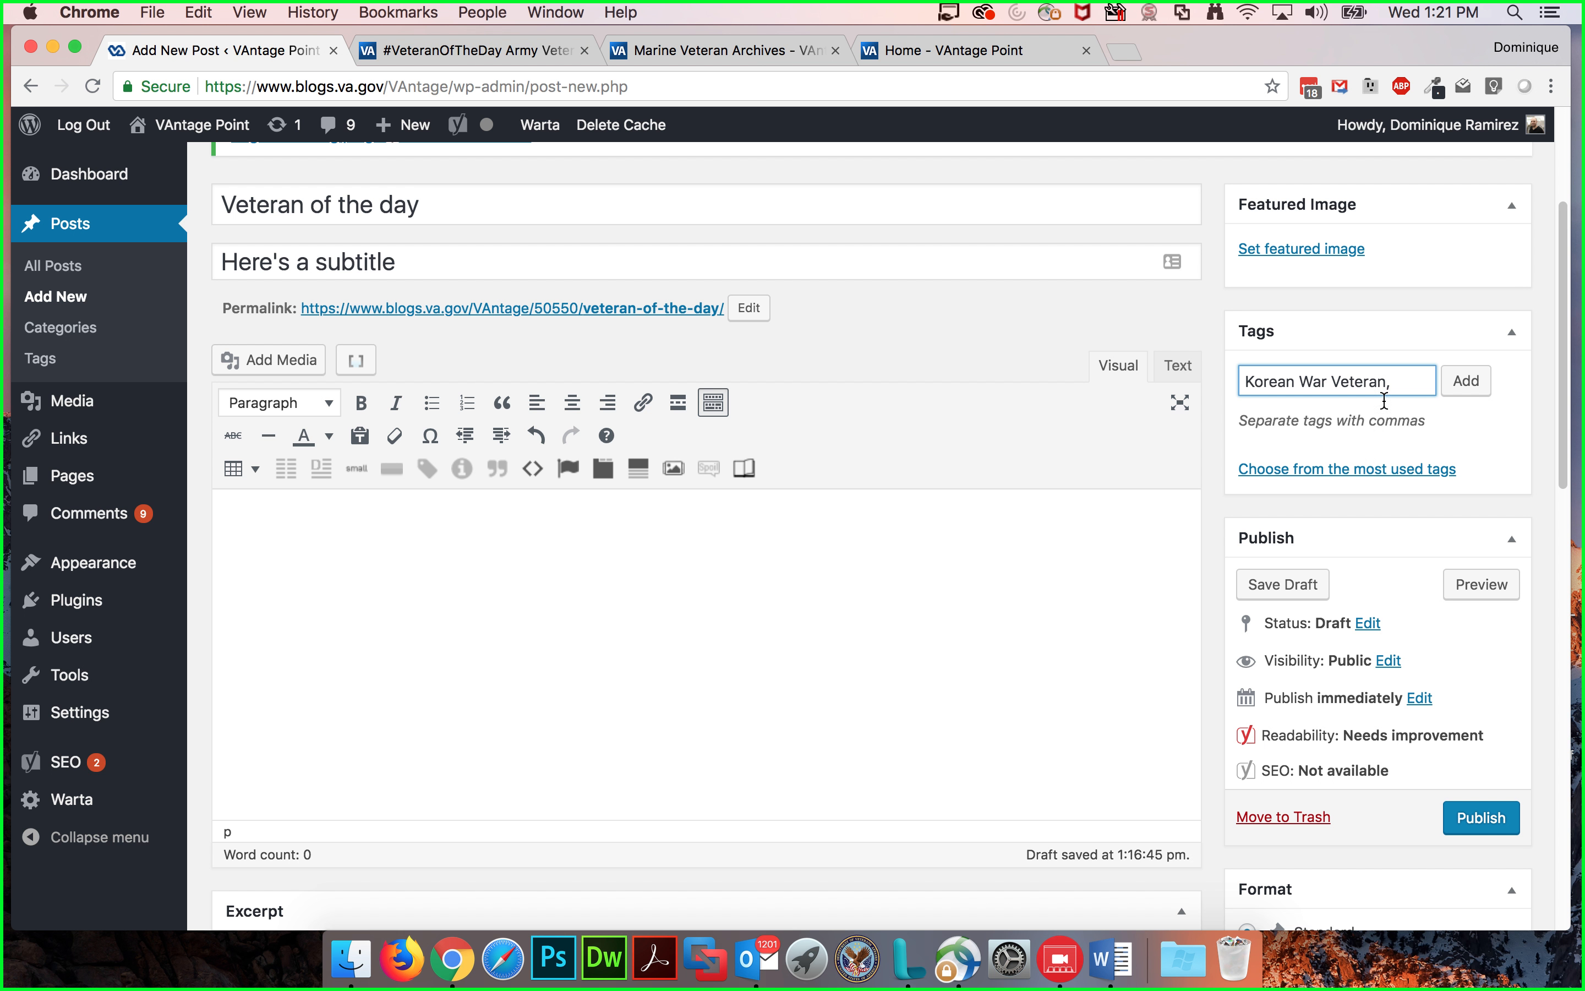
{"action": "left_click", "coordinate": [1453, 382]}
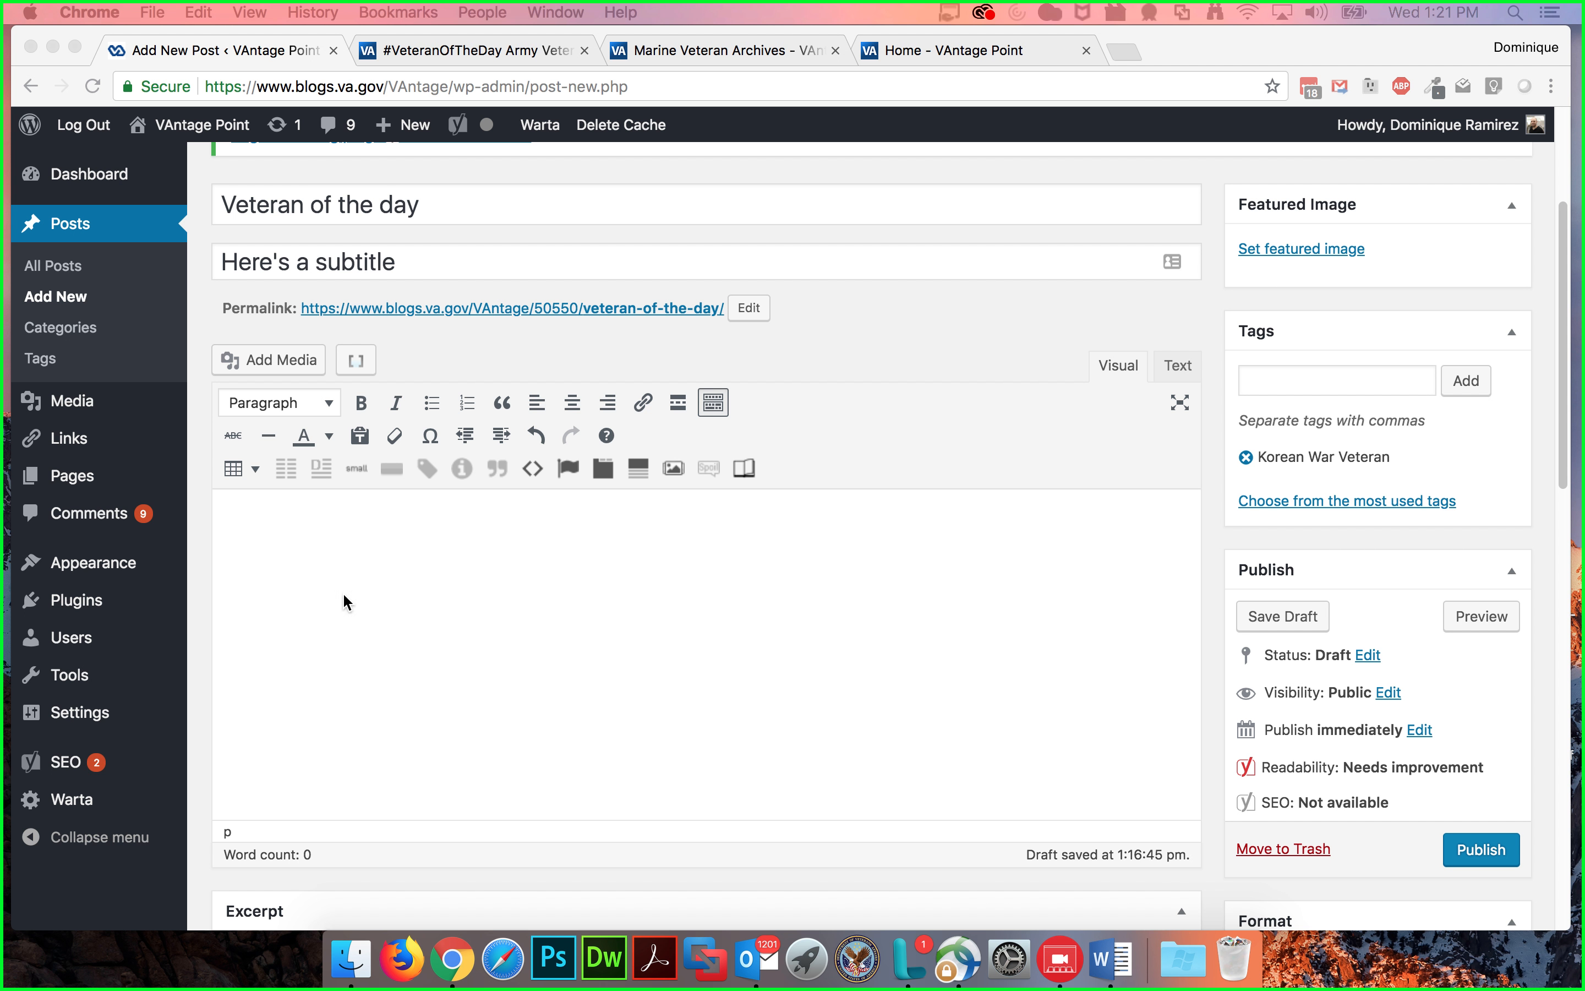
Step: Paste the Jim Reese story into the post body and remove the leading blank line
{"action": "left_click", "coordinate": [396, 581]}
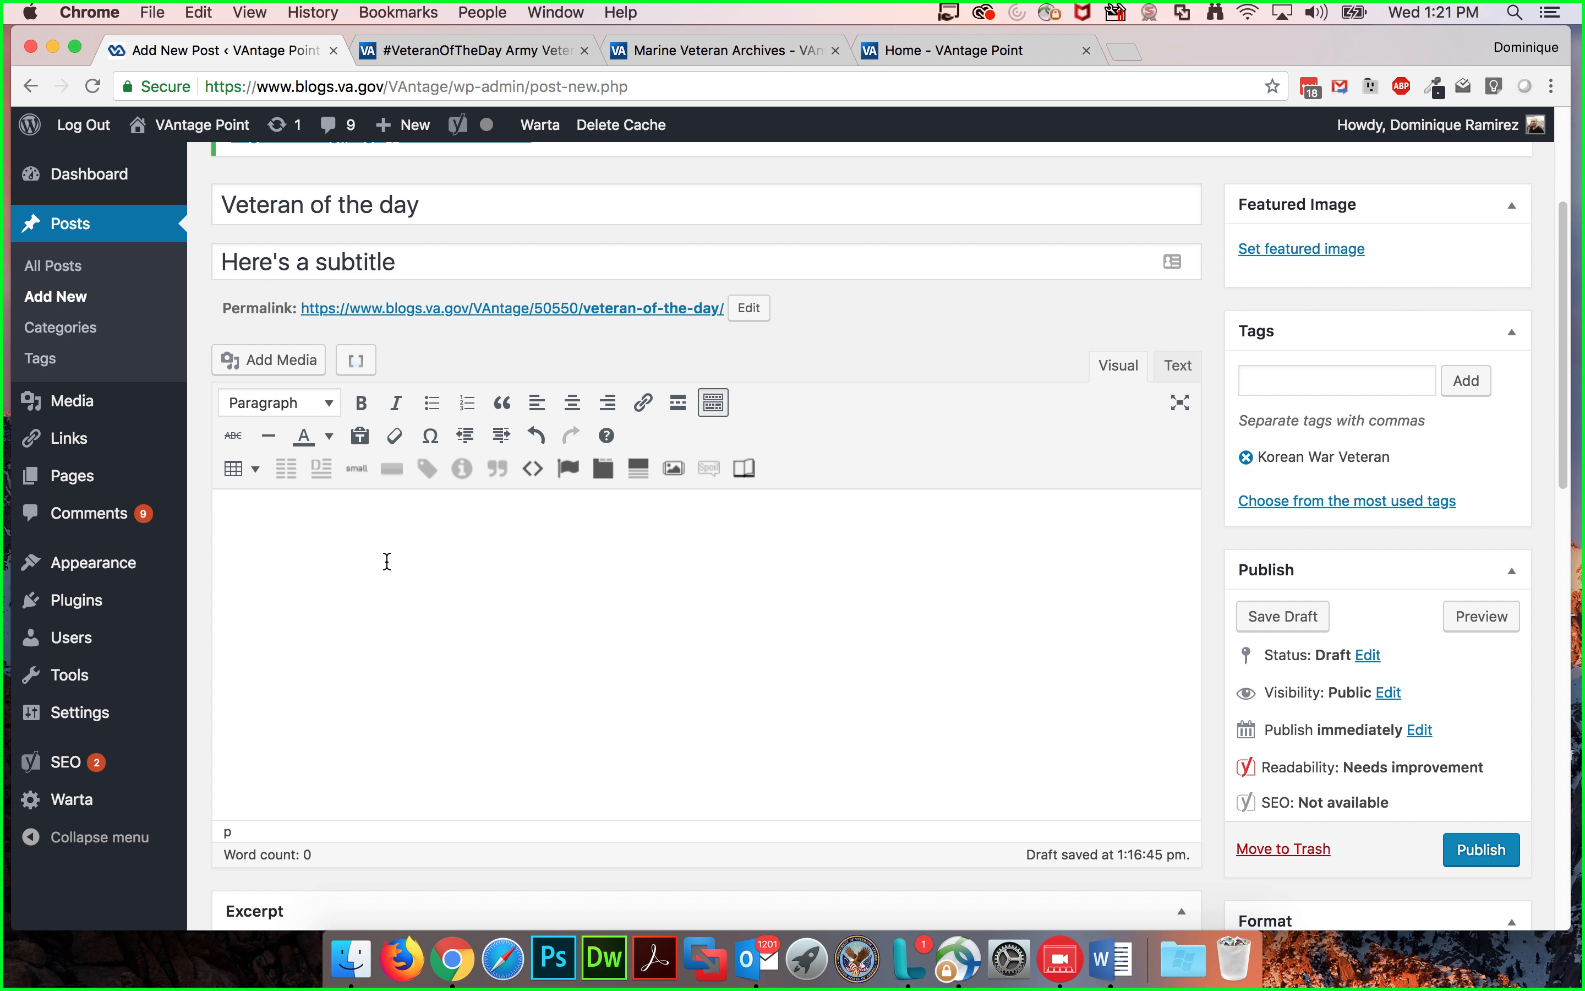
{"action": "type", "text": "Today’s #VeteranOfTheDay is ArmyVeteran Jim Reese. Jim served in the Army for 25 years, from 1982 to his retirement in 2007.  Jim served in the Army and earned the status of Lieutenant Colonel from the US Army, 1st Special Forces Operational Detachment. As one of the most elite and highly trained service members, he led as a troop commander, squadron officer, and Unit Officer. During his service, Jim placed an extraordinary emphasis on listening and learning. He also received a Purple Heart while in the Army.  Following his retirement in 2007, he began a Service-Disabled, Veteran-Owned Small Business names TigerSwan, a Risk Management and Mitigation Consultancy Team. His company provides support to the United States Department of State for their operations in Afghanistan and Syria.  Thank you for your service, Jim!"}
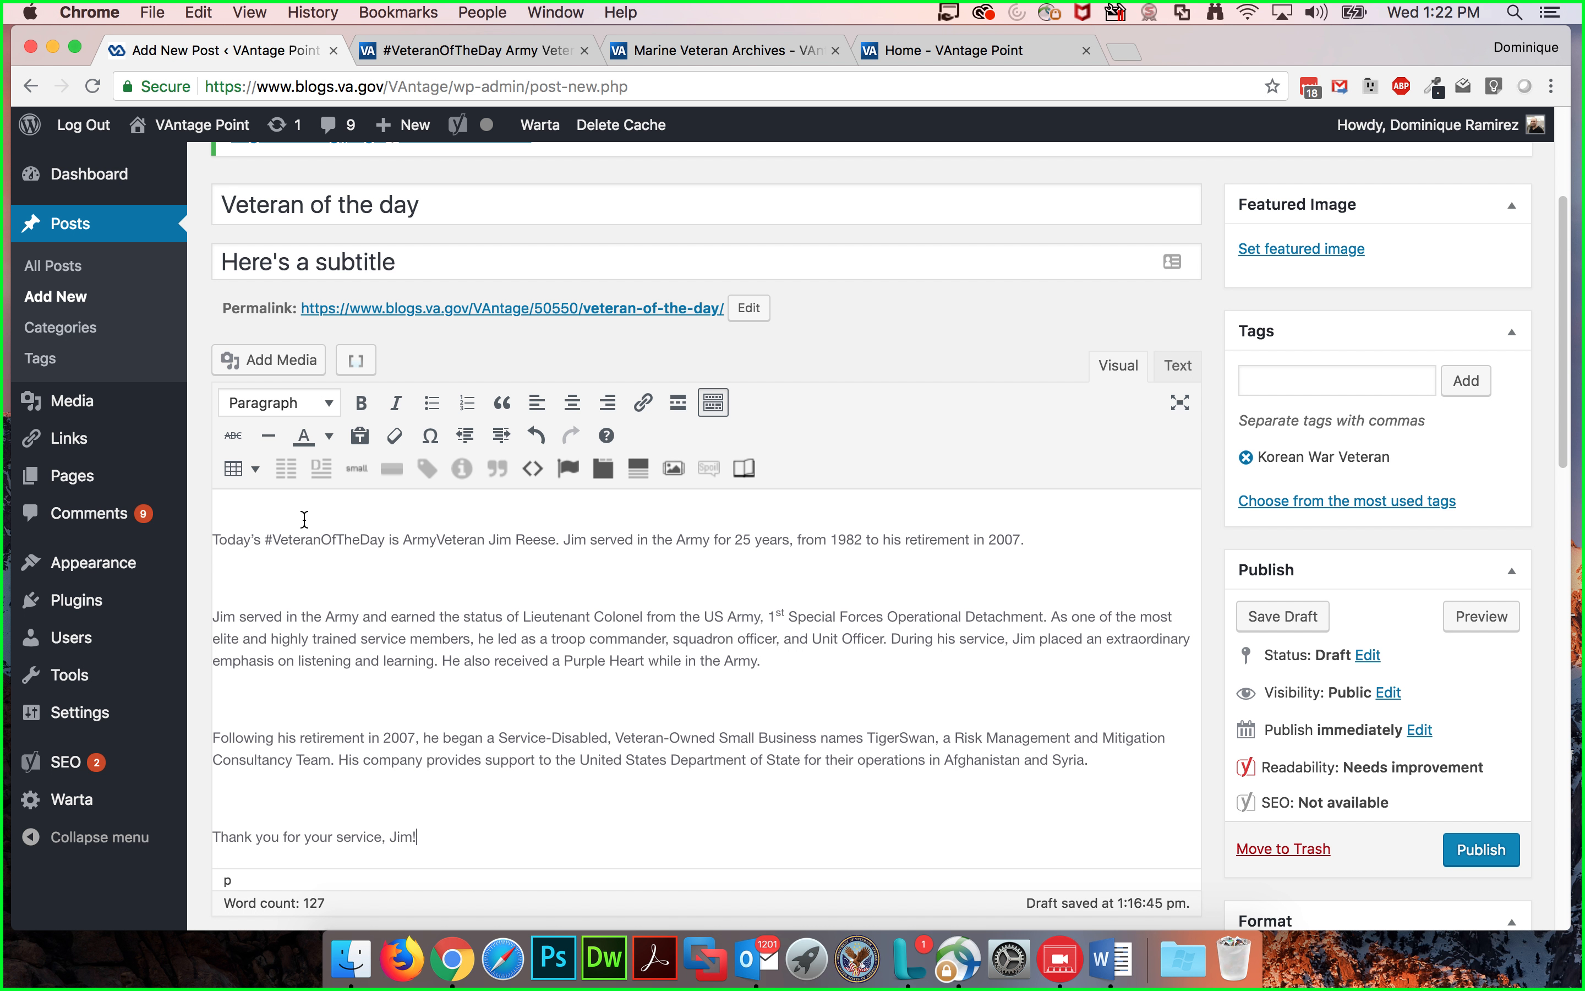
{"action": "key", "text": "BackSpace"}
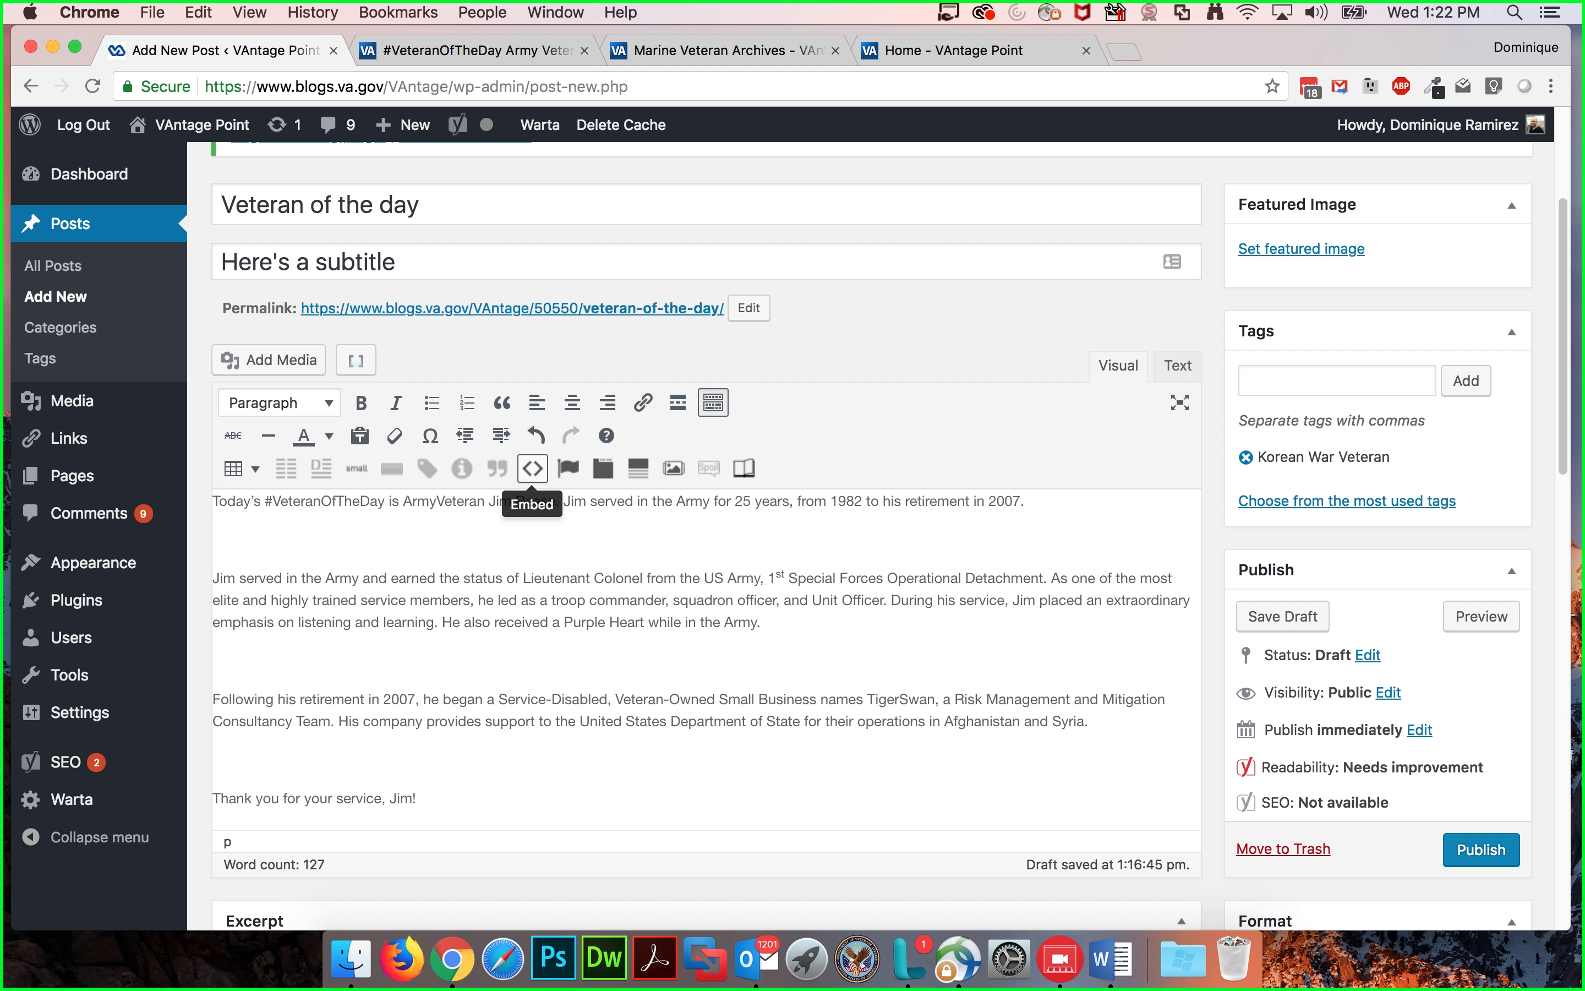
Step: Remove the extra blank lines between the pasted paragraphs
{"action": "left_click", "coordinate": [425, 541]}
{"action": "key", "text": "BackSpace"}
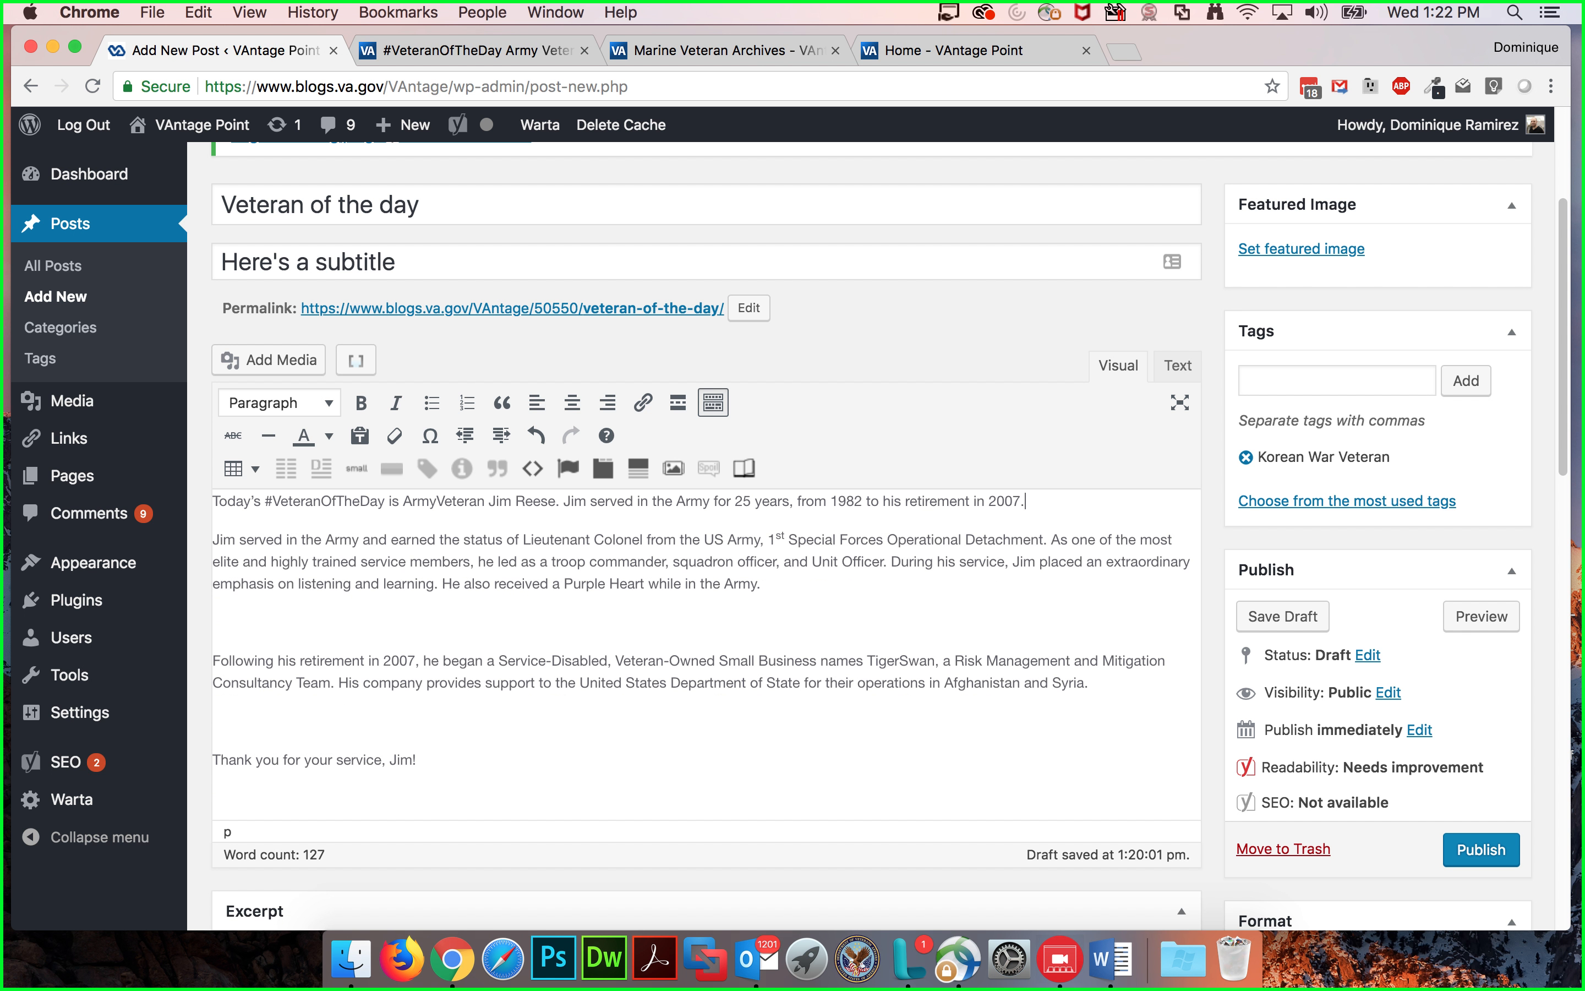
{"action": "left_click", "coordinate": [386, 626]}
{"action": "key", "text": "BackSpace"}
{"action": "left_click", "coordinate": [334, 694]}
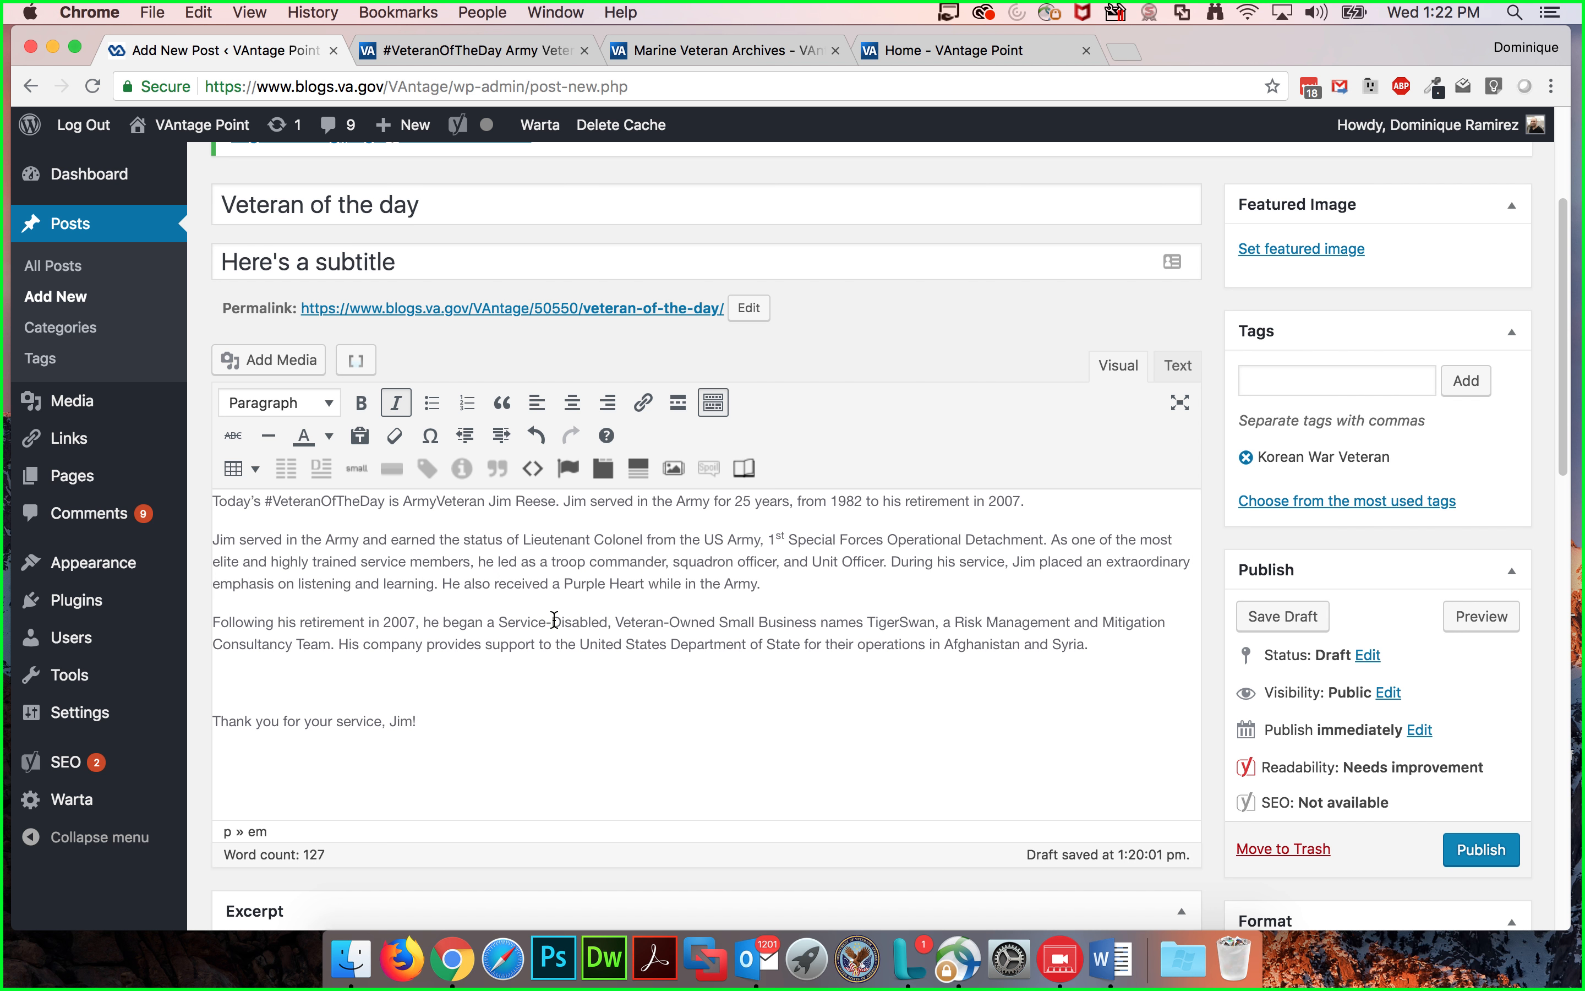
{"action": "key", "text": "super+i"}
{"action": "key", "text": "BackSpace"}
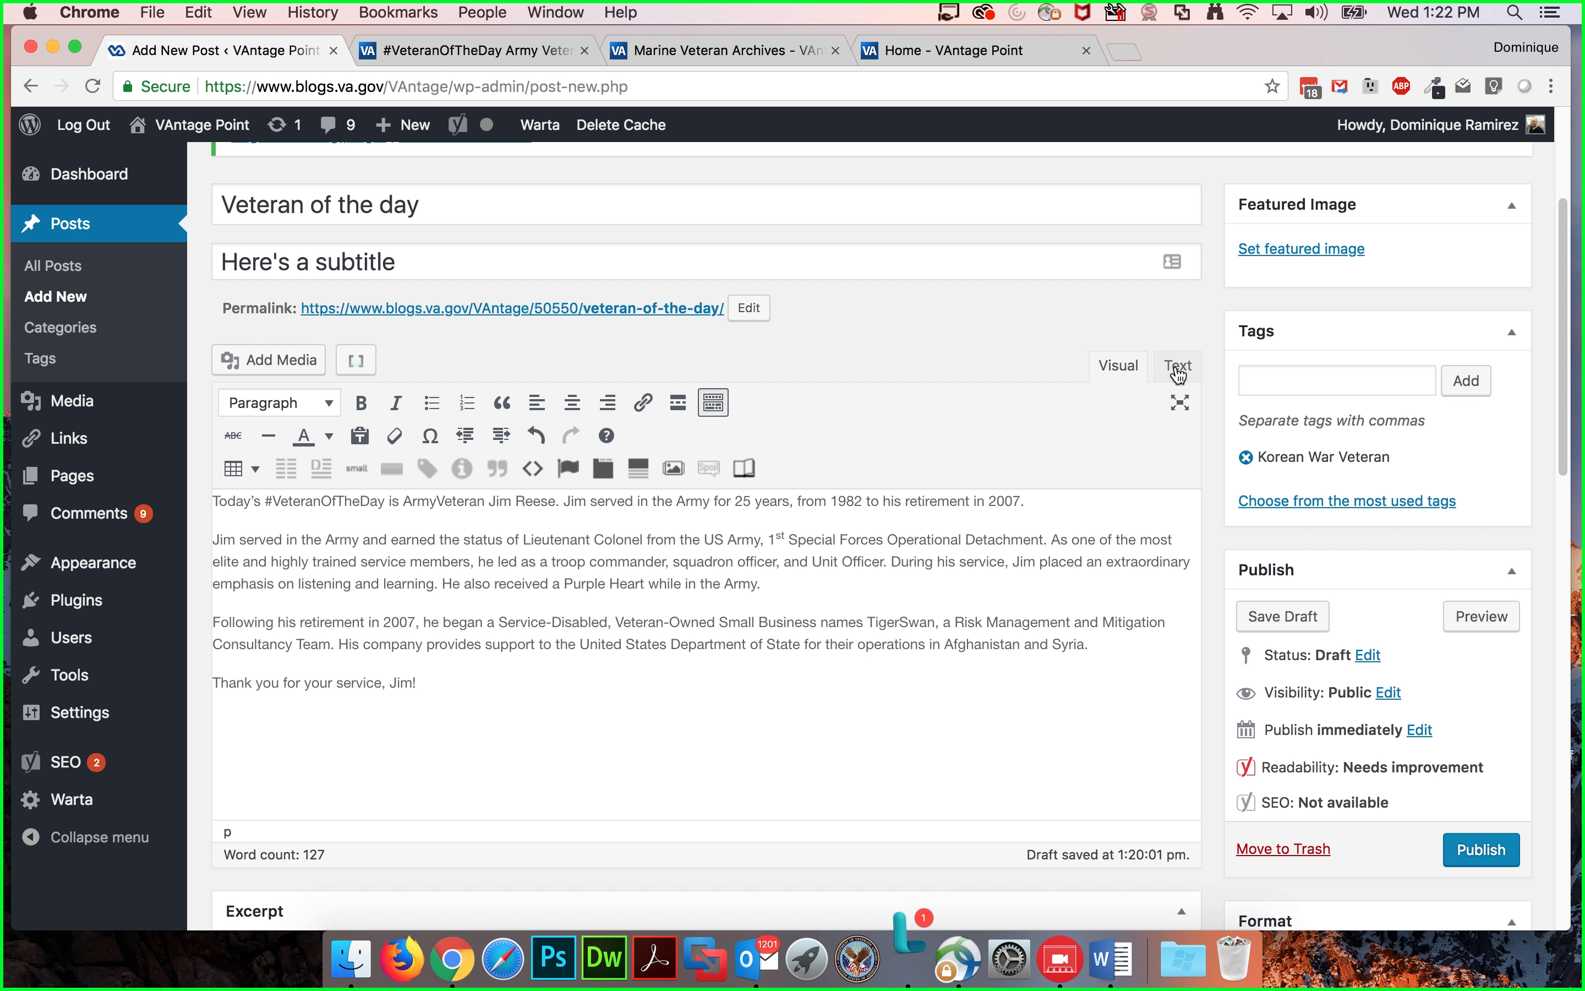
Step: In Text mode, wrap the first paragraph in <p> and </p> tags
{"action": "left_click", "coordinate": [1178, 367]}
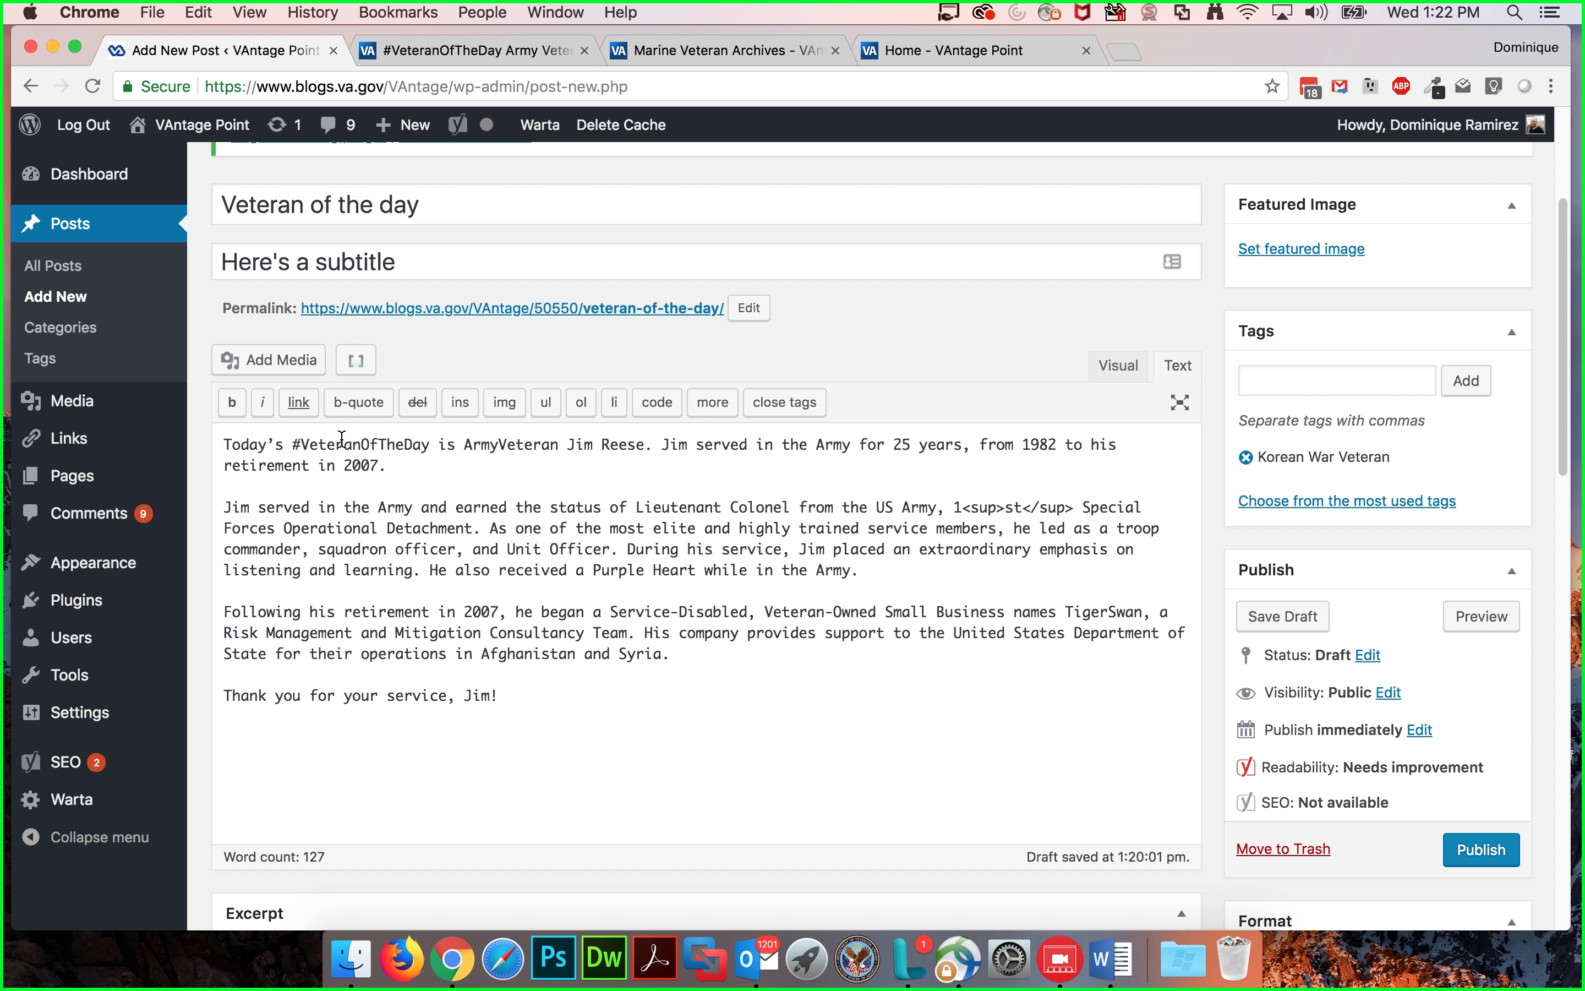
{"action": "type", "text": "<p>"}
{"action": "left_click", "coordinate": [431, 469]}
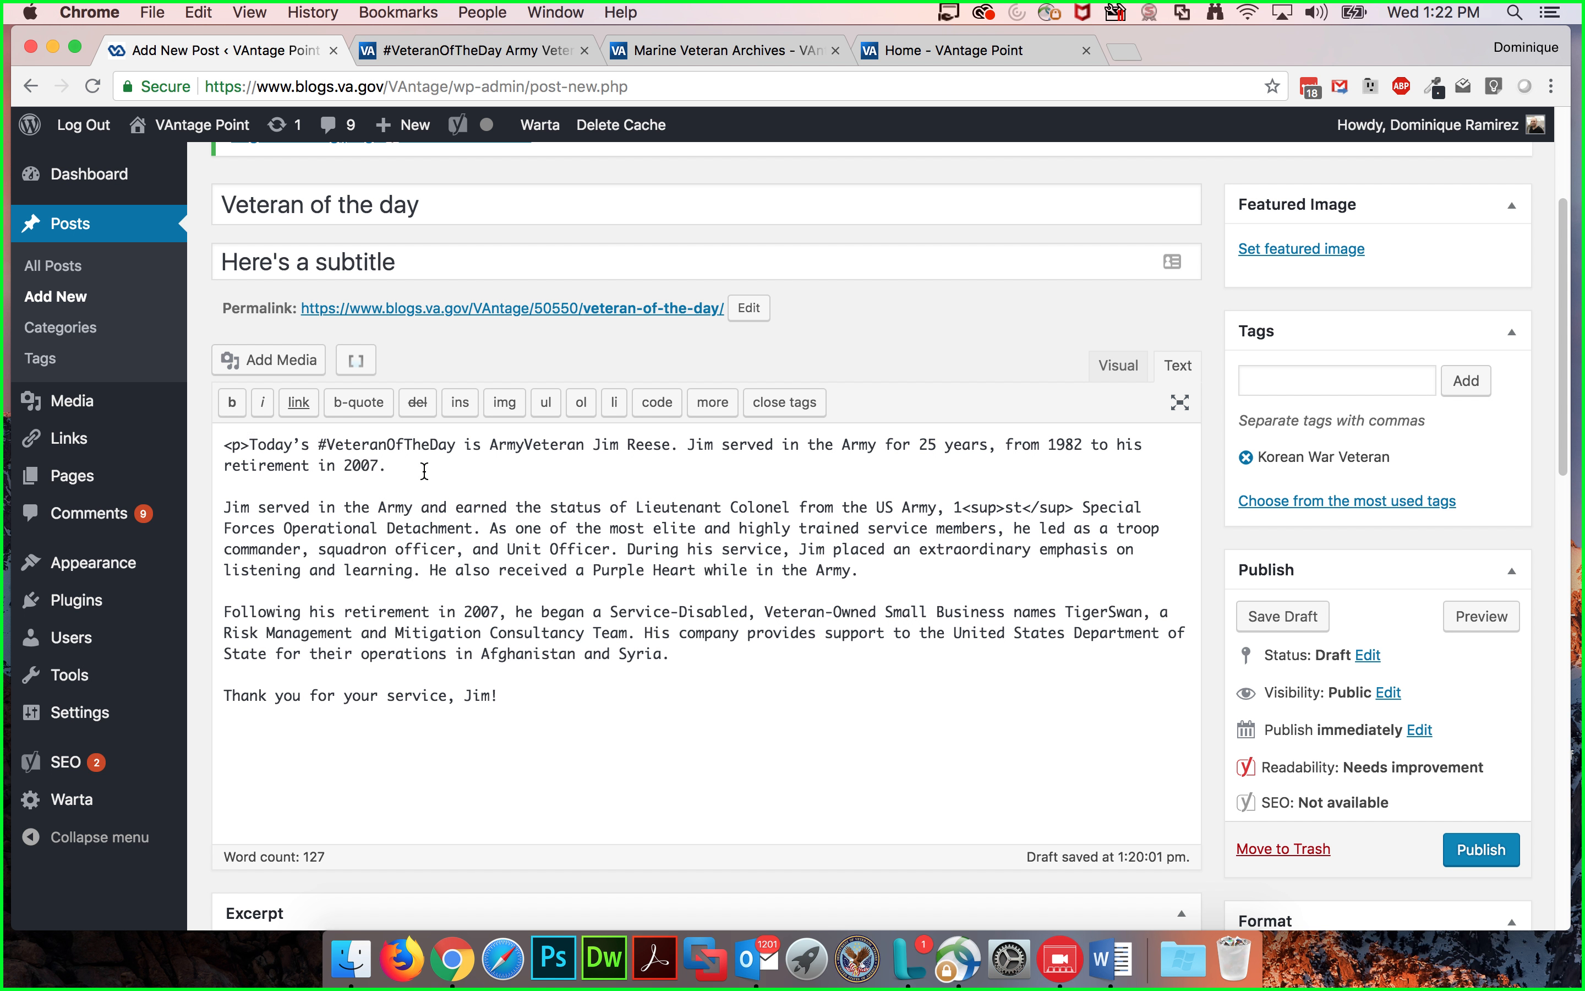
{"action": "type", "text": "</p>"}
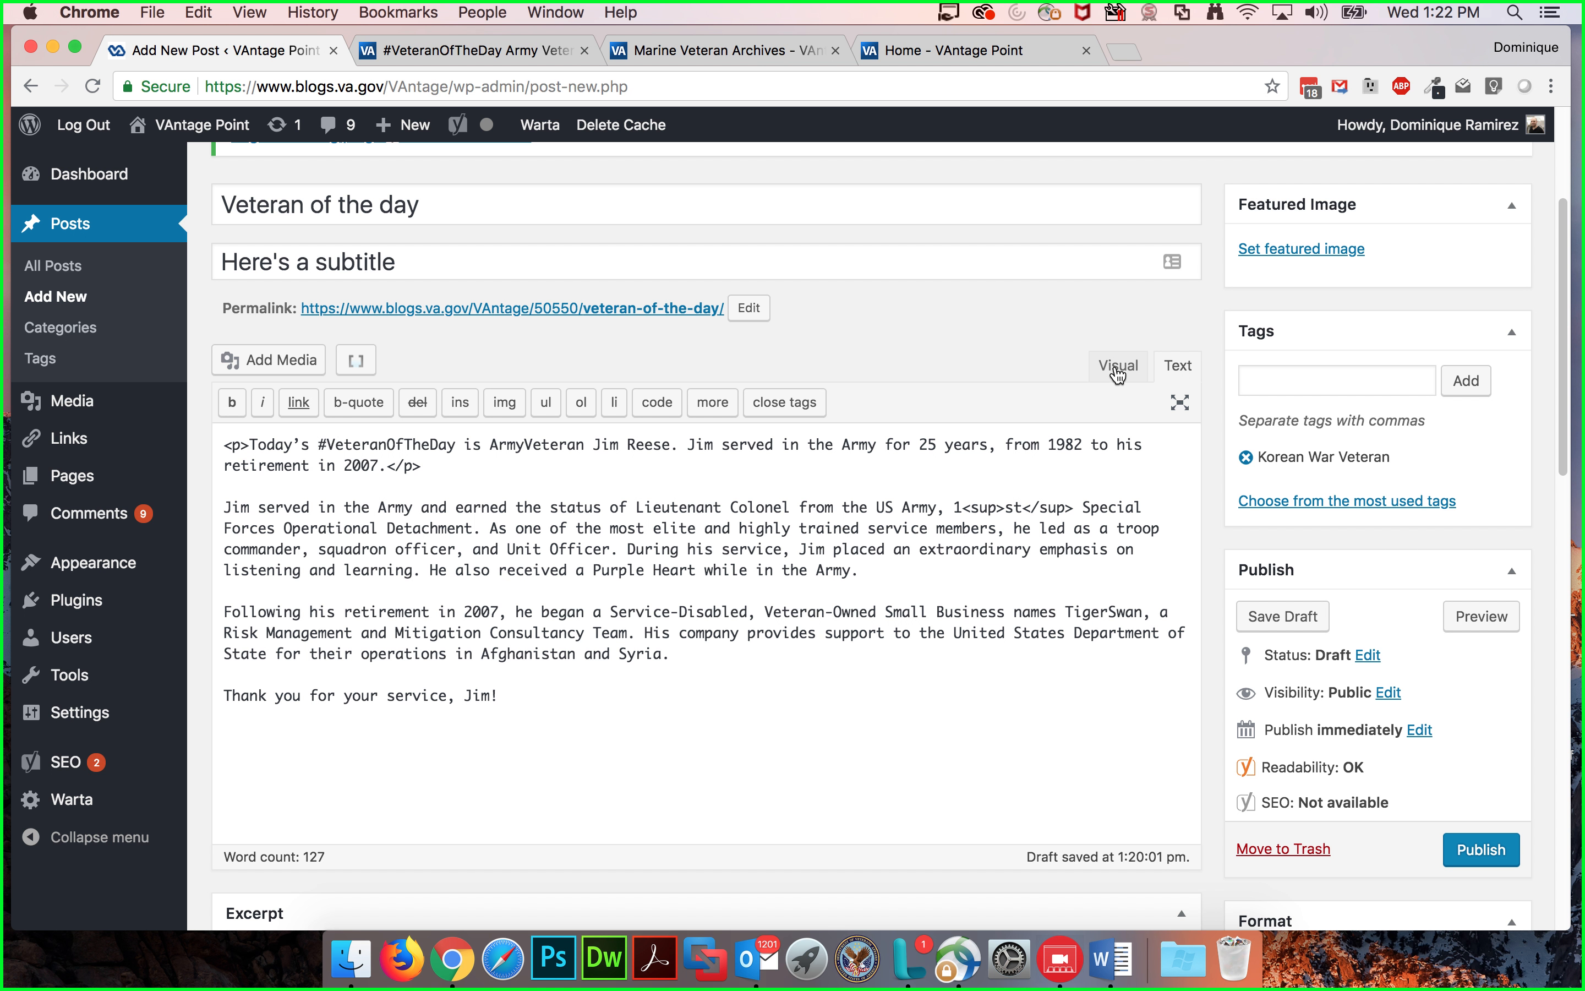
Step: Bold the phrase "and earned the status" in Visual mode and inspect its strong tags in Text mode
{"action": "left_click", "coordinate": [1117, 365]}
{"action": "left_click_drag", "start_coordinate": [364, 540], "coordinate": [506, 541]}
{"action": "left_click", "coordinate": [361, 403]}
{"action": "left_click", "coordinate": [1167, 377]}
{"action": "left_click", "coordinate": [619, 566]}
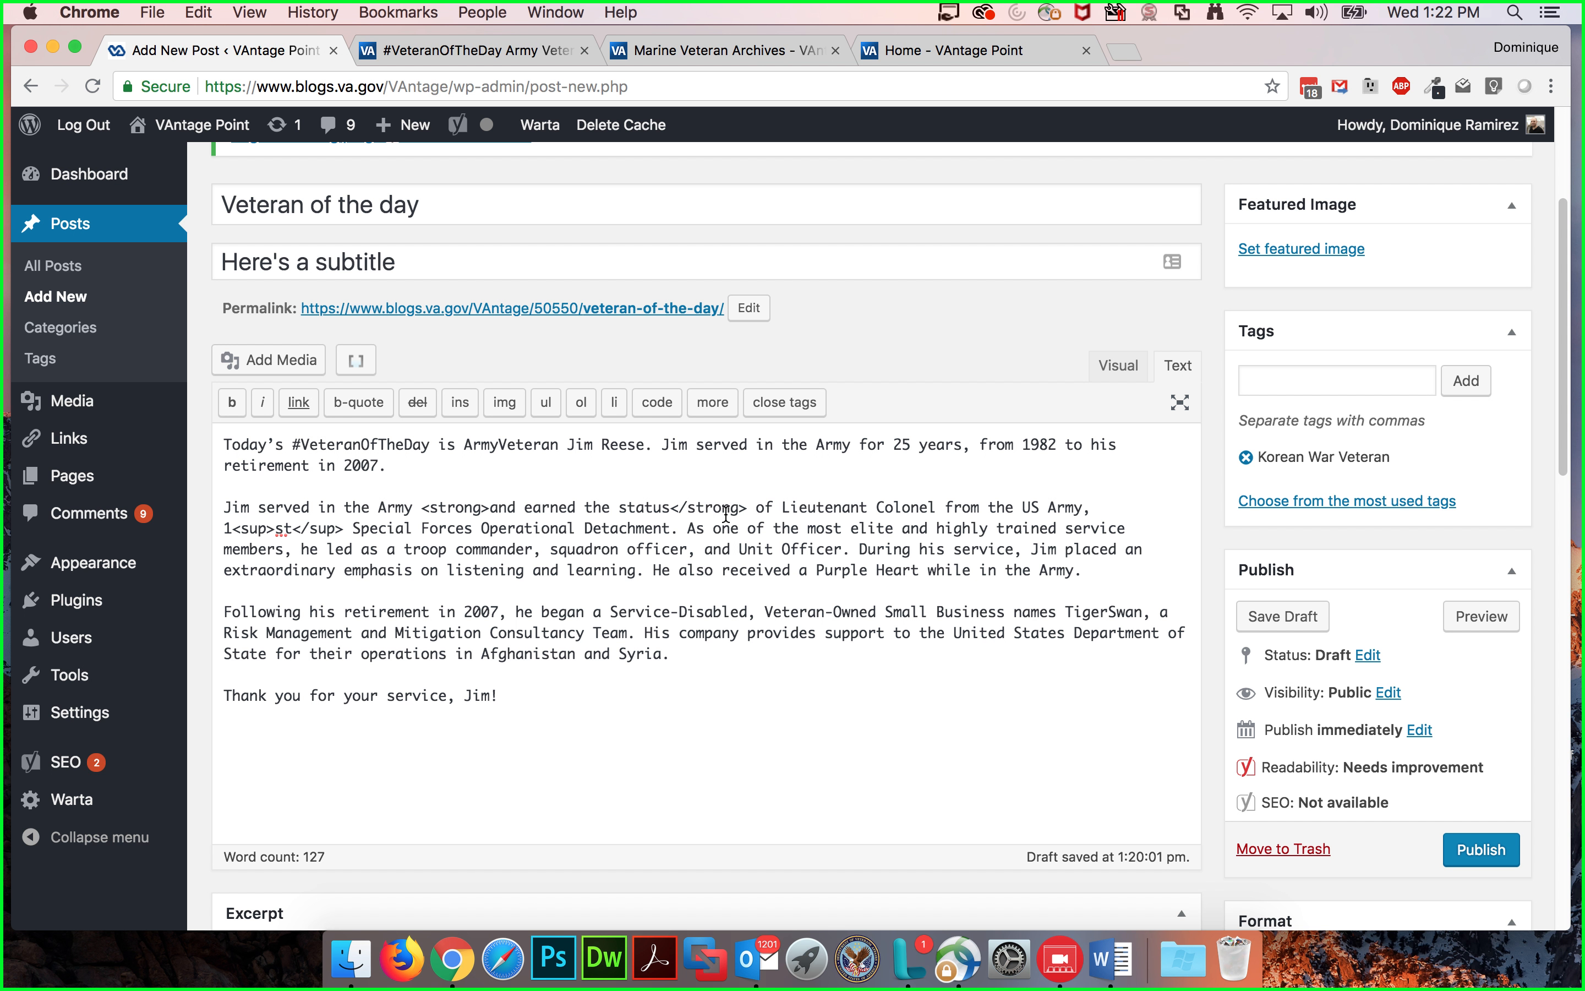
{"action": "left_click_drag", "start_coordinate": [747, 506], "coordinate": [672, 506]}
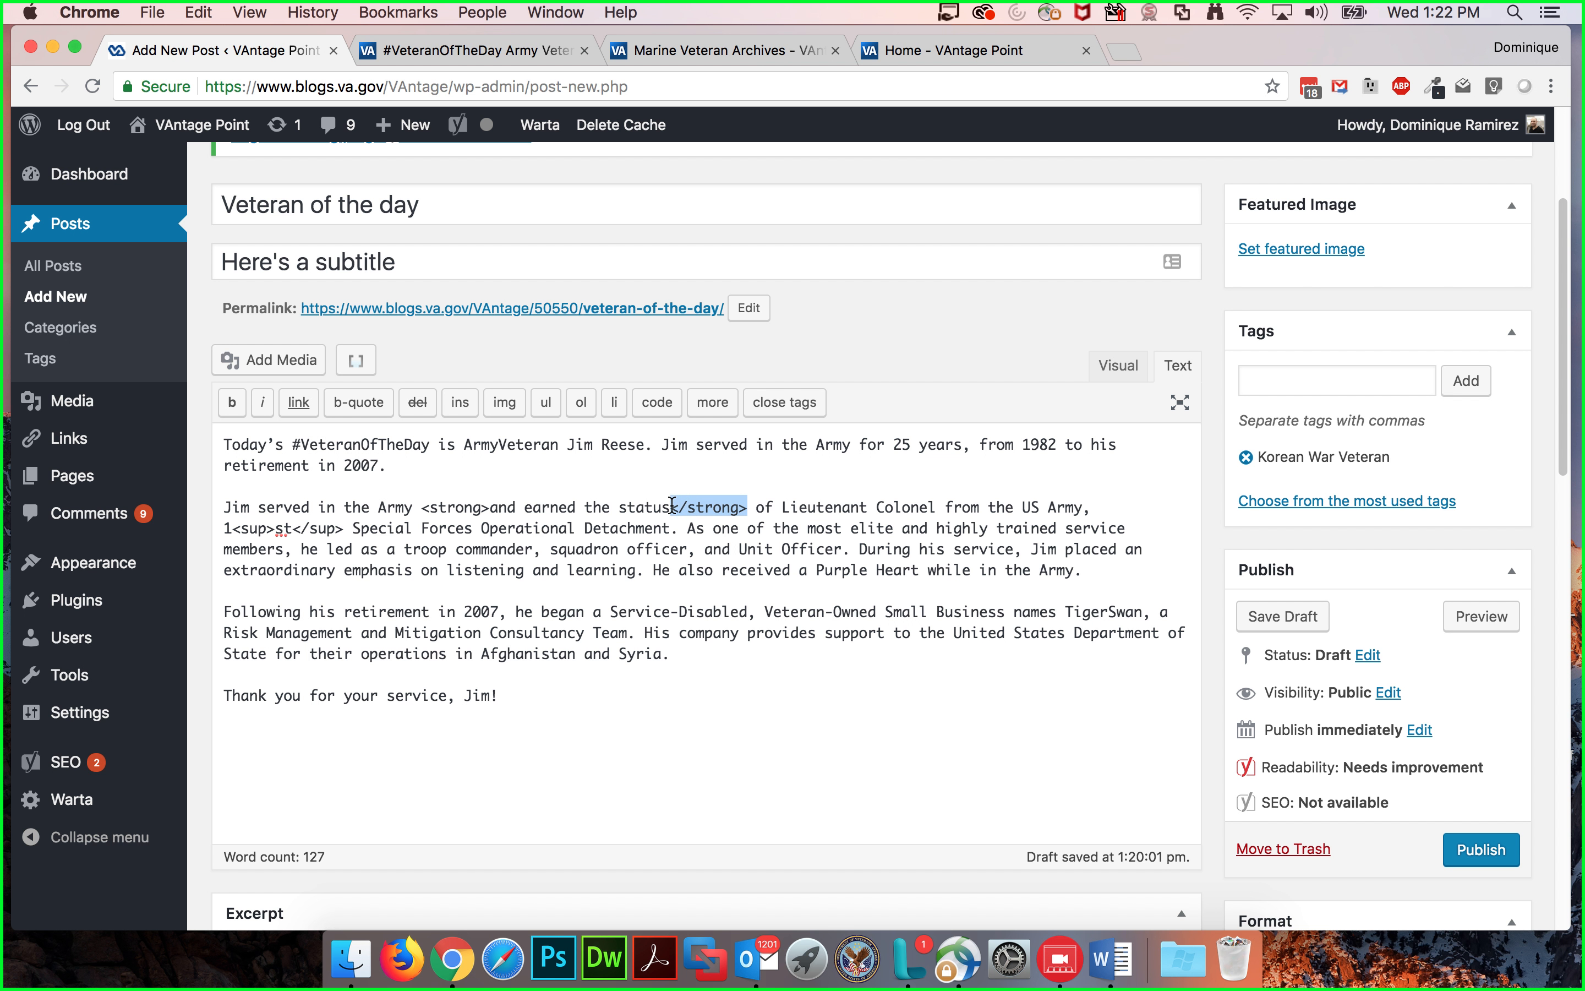
{"action": "left_click_drag", "start_coordinate": [421, 505], "coordinate": [488, 508]}
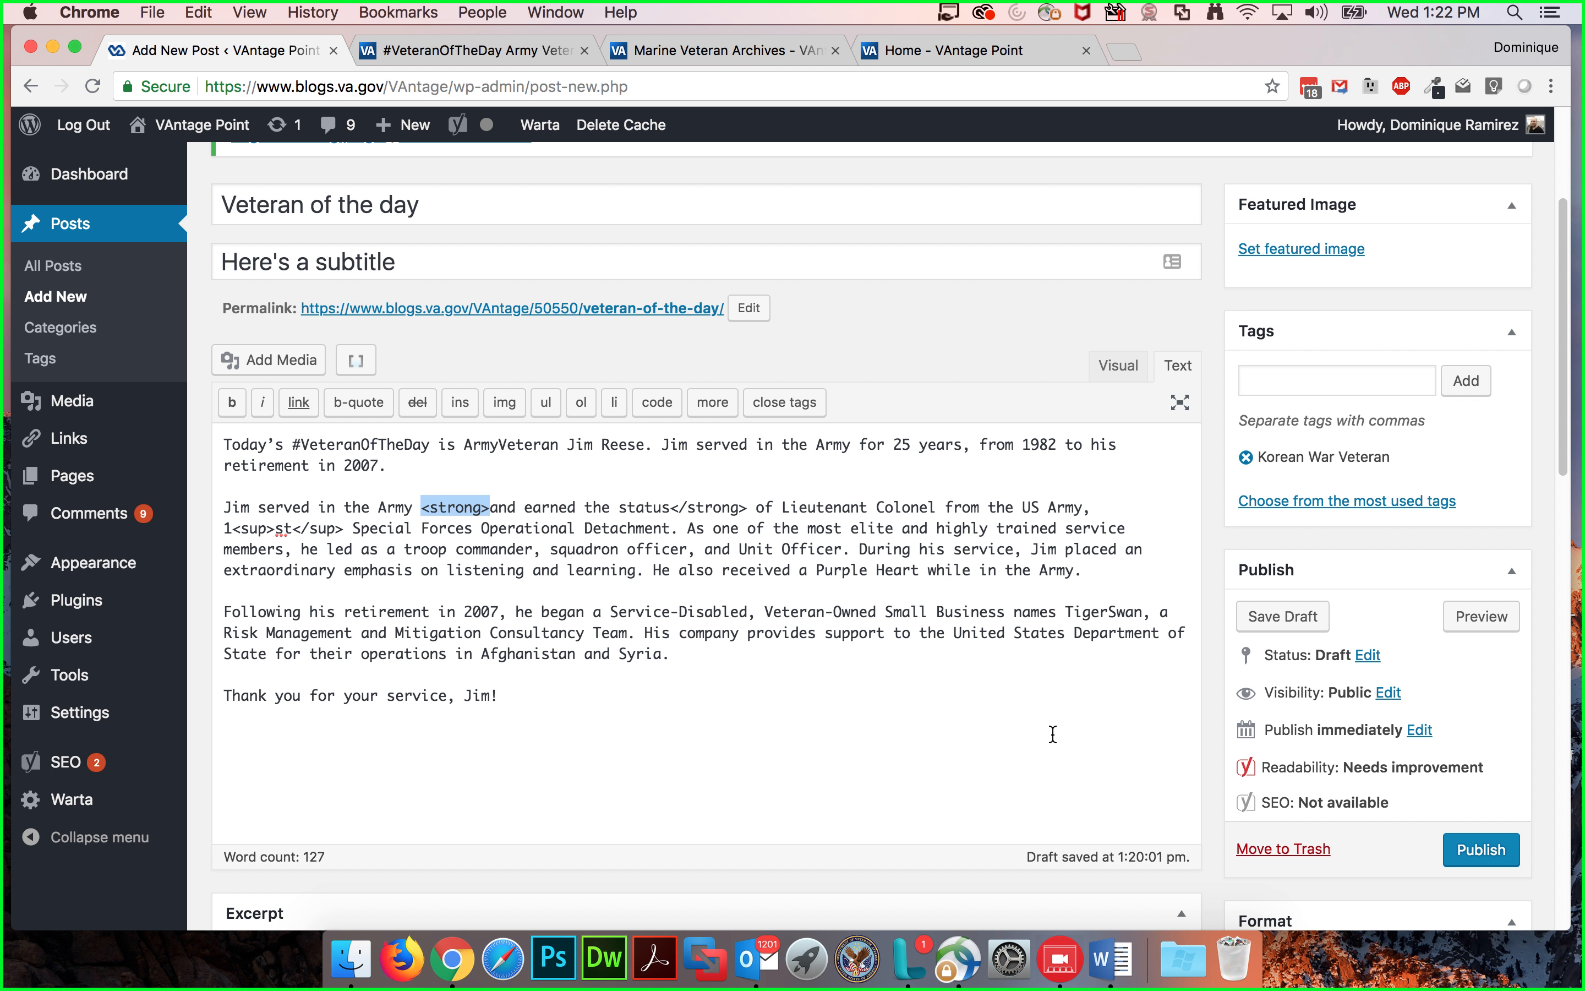
Step: Switch back to Visual mode and place the cursor at the end of the second paragraph
{"action": "left_click", "coordinate": [910, 957]}
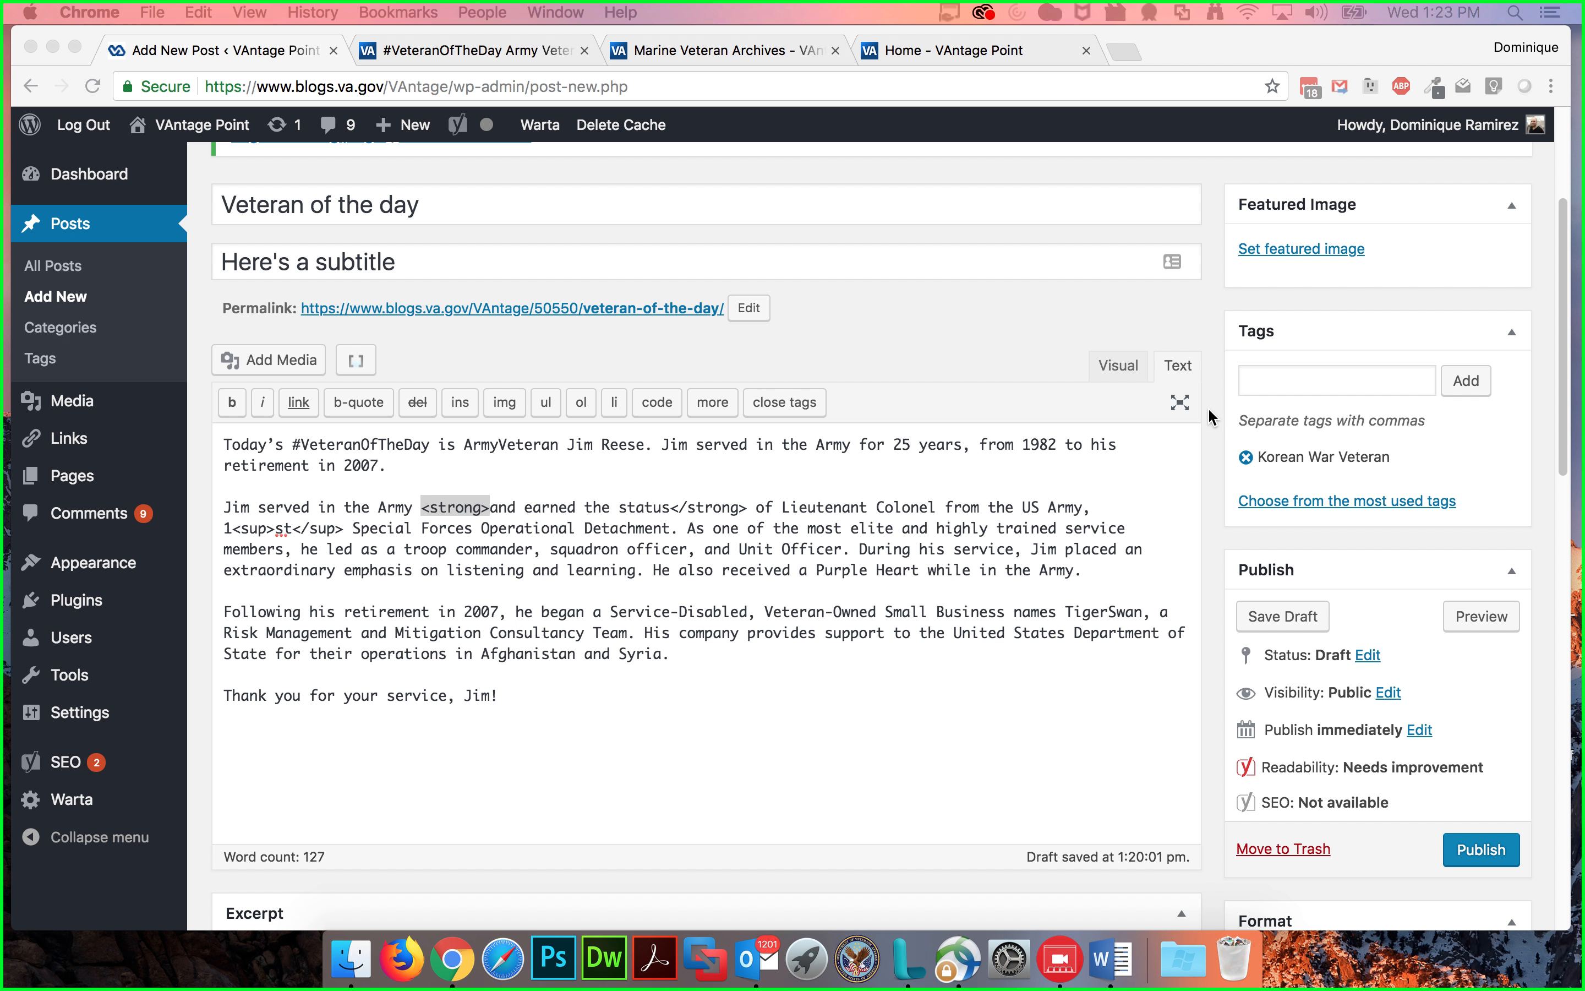
{"action": "left_click", "coordinate": [1106, 368]}
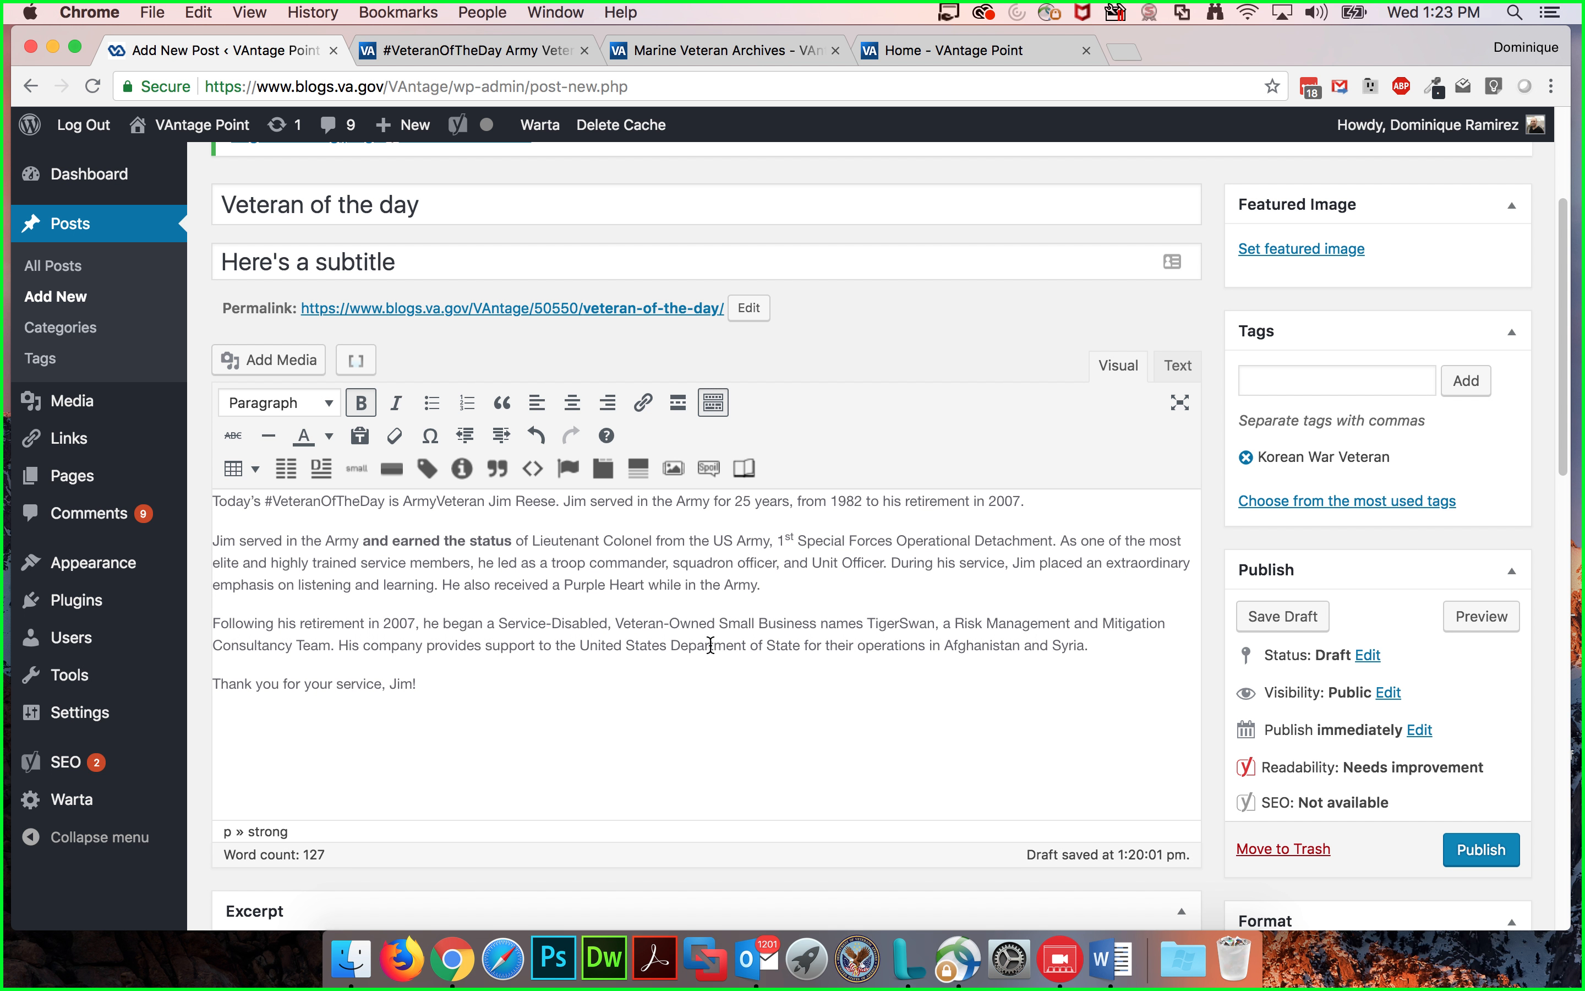
{"action": "left_click", "coordinate": [801, 612]}
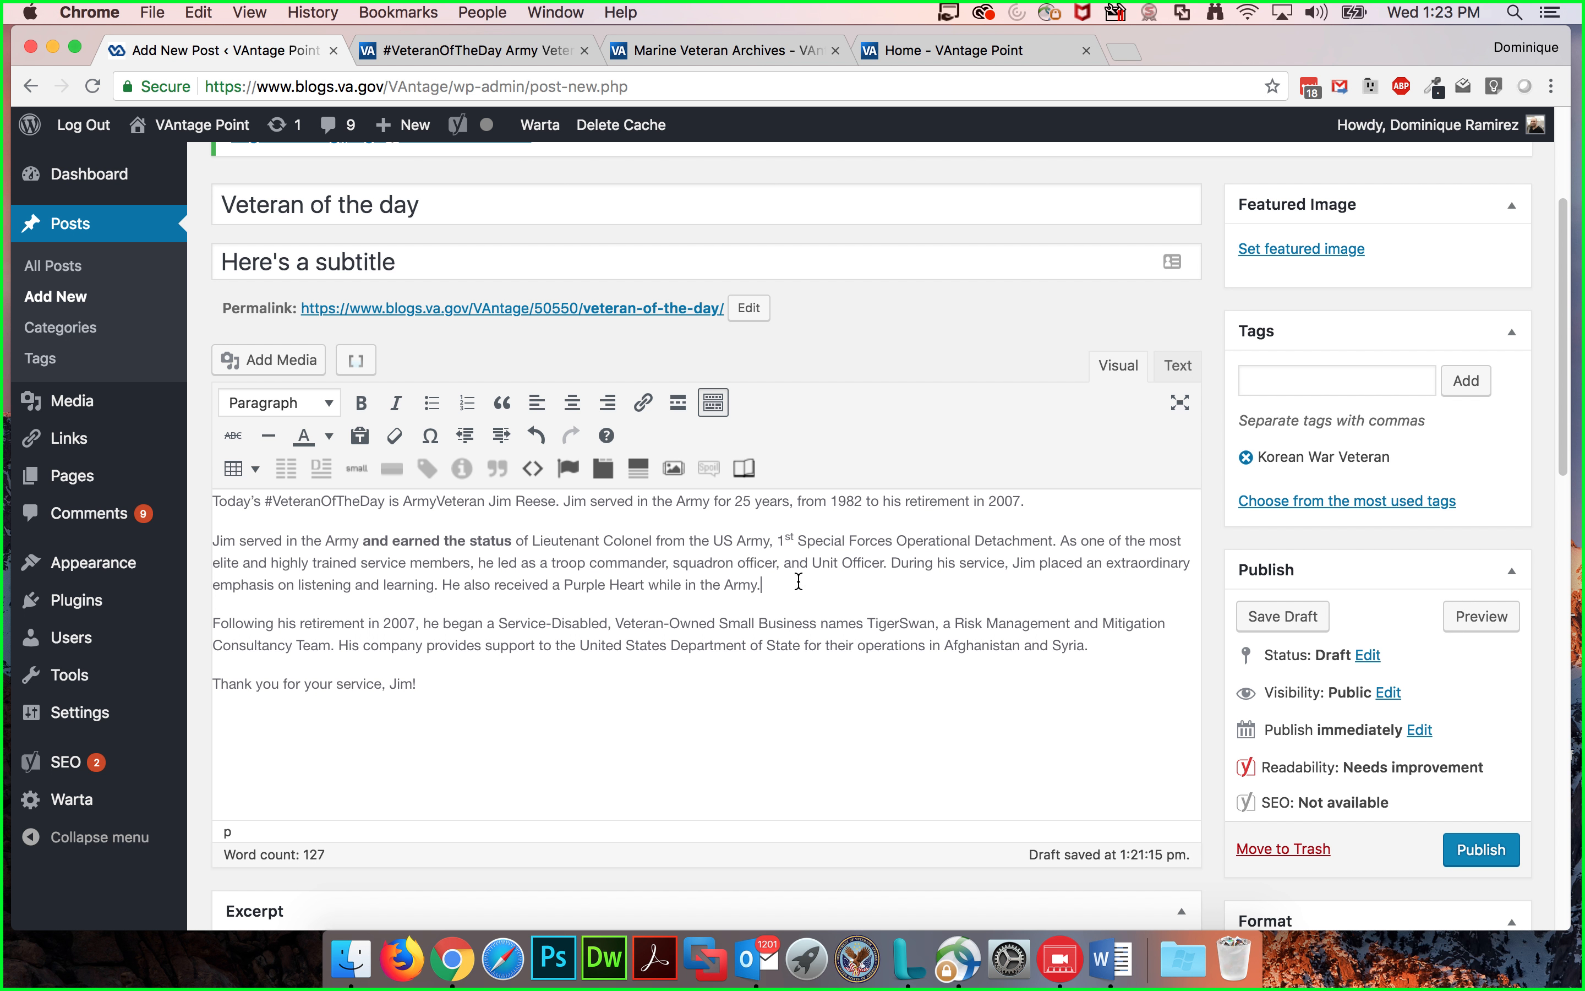
{"action": "left_click", "coordinate": [274, 360]}
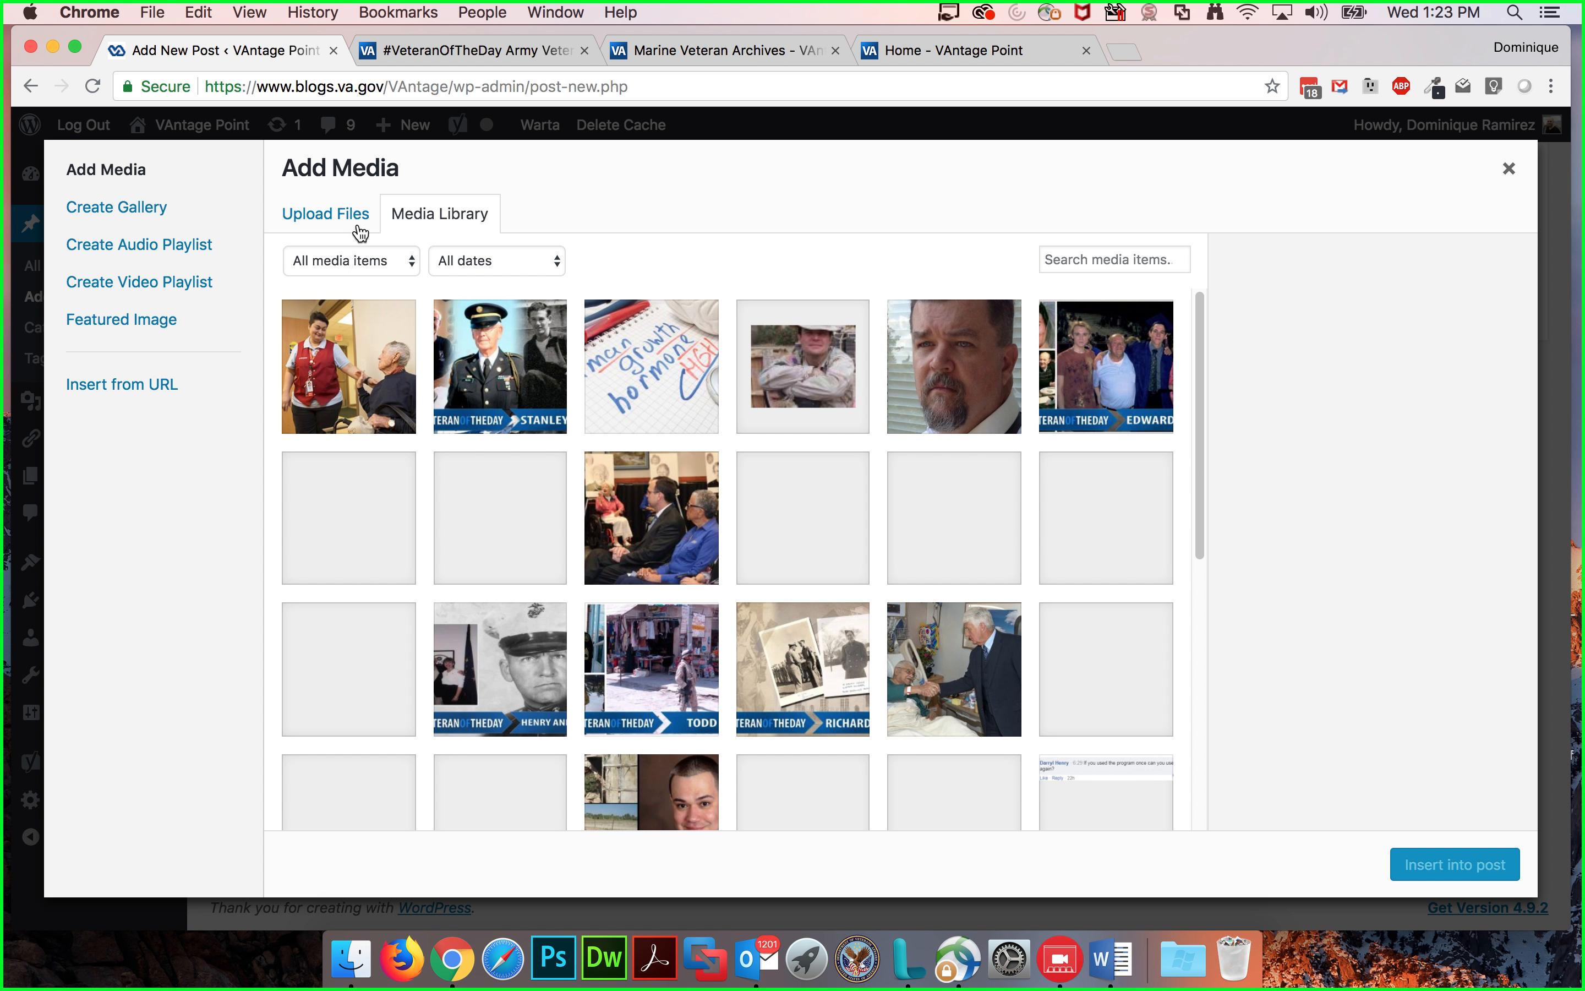
{"action": "left_click", "coordinate": [339, 218]}
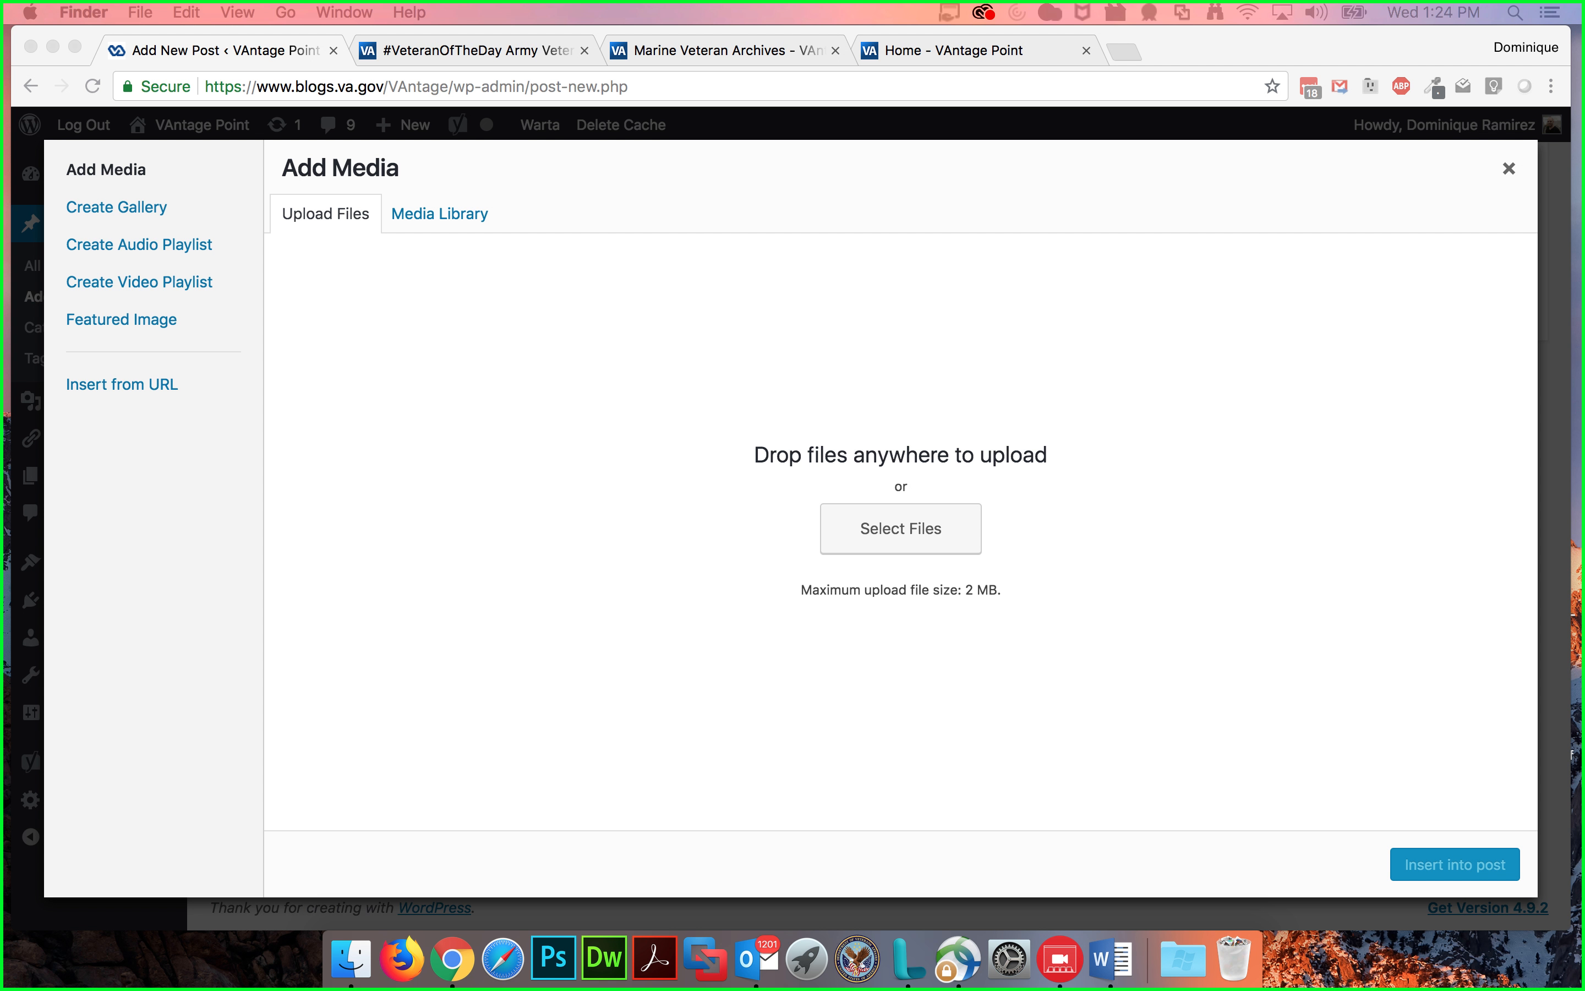
{"action": "left_click_drag", "start_coordinate": [1152, 715], "coordinate": [860, 584]}
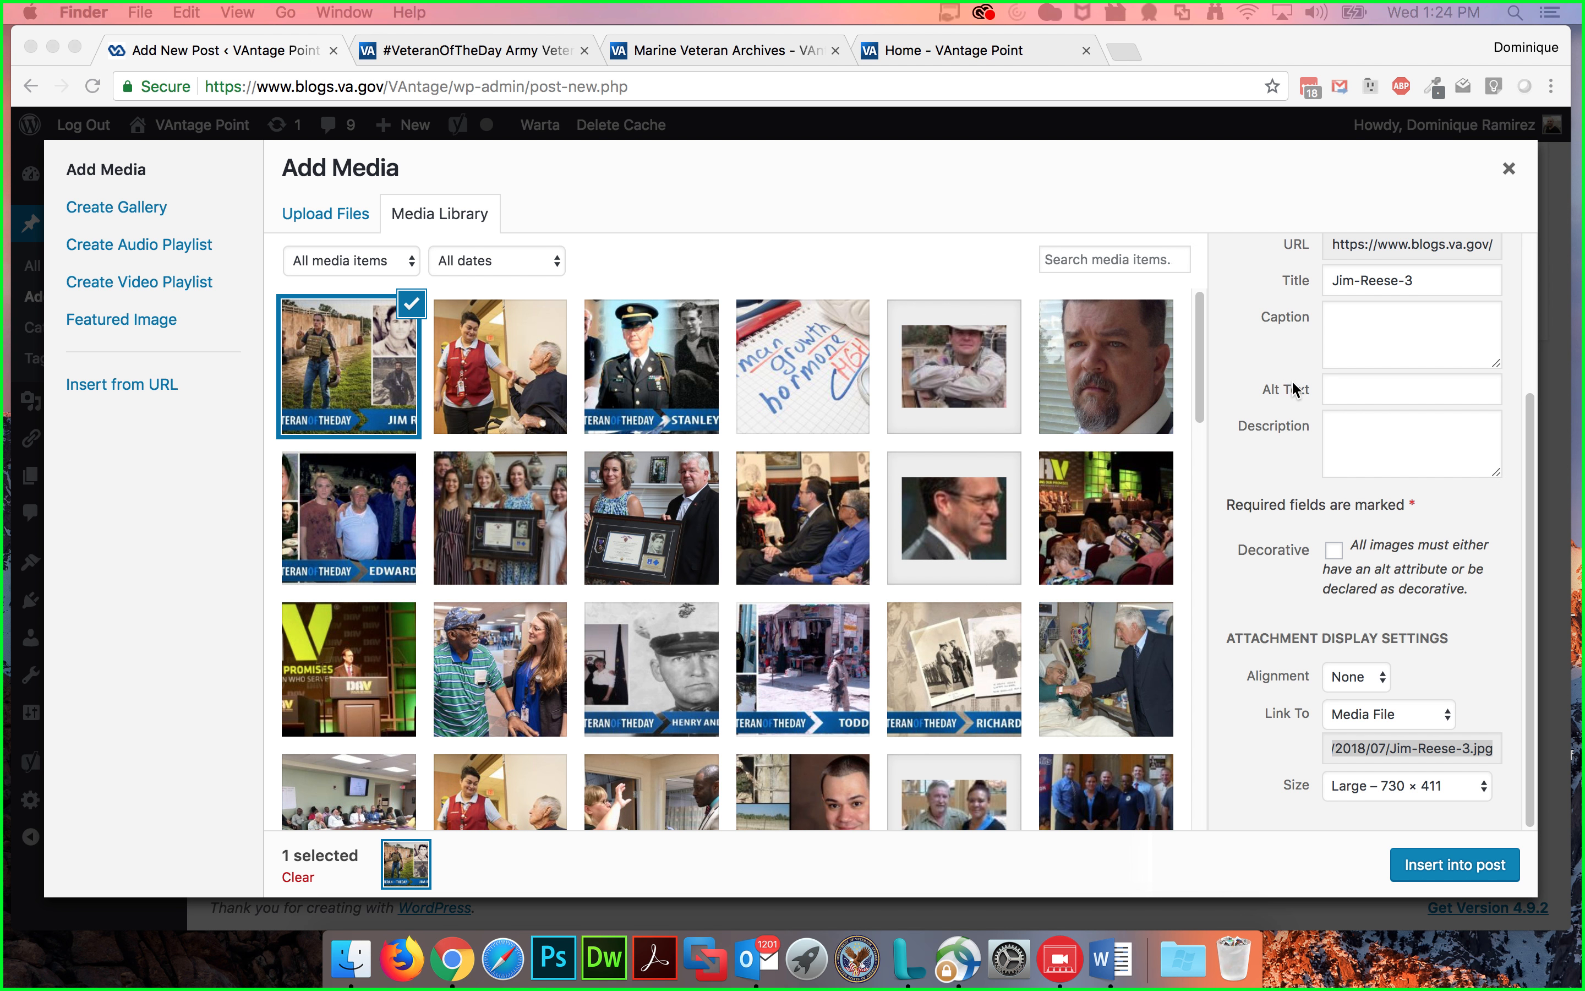
Step: Change the image's title to "Photo of Jim Reese Veteran of the Day"
{"action": "scroll", "coordinate": [1294, 386], "scroll_direction": "up", "scroll_amount": 5}
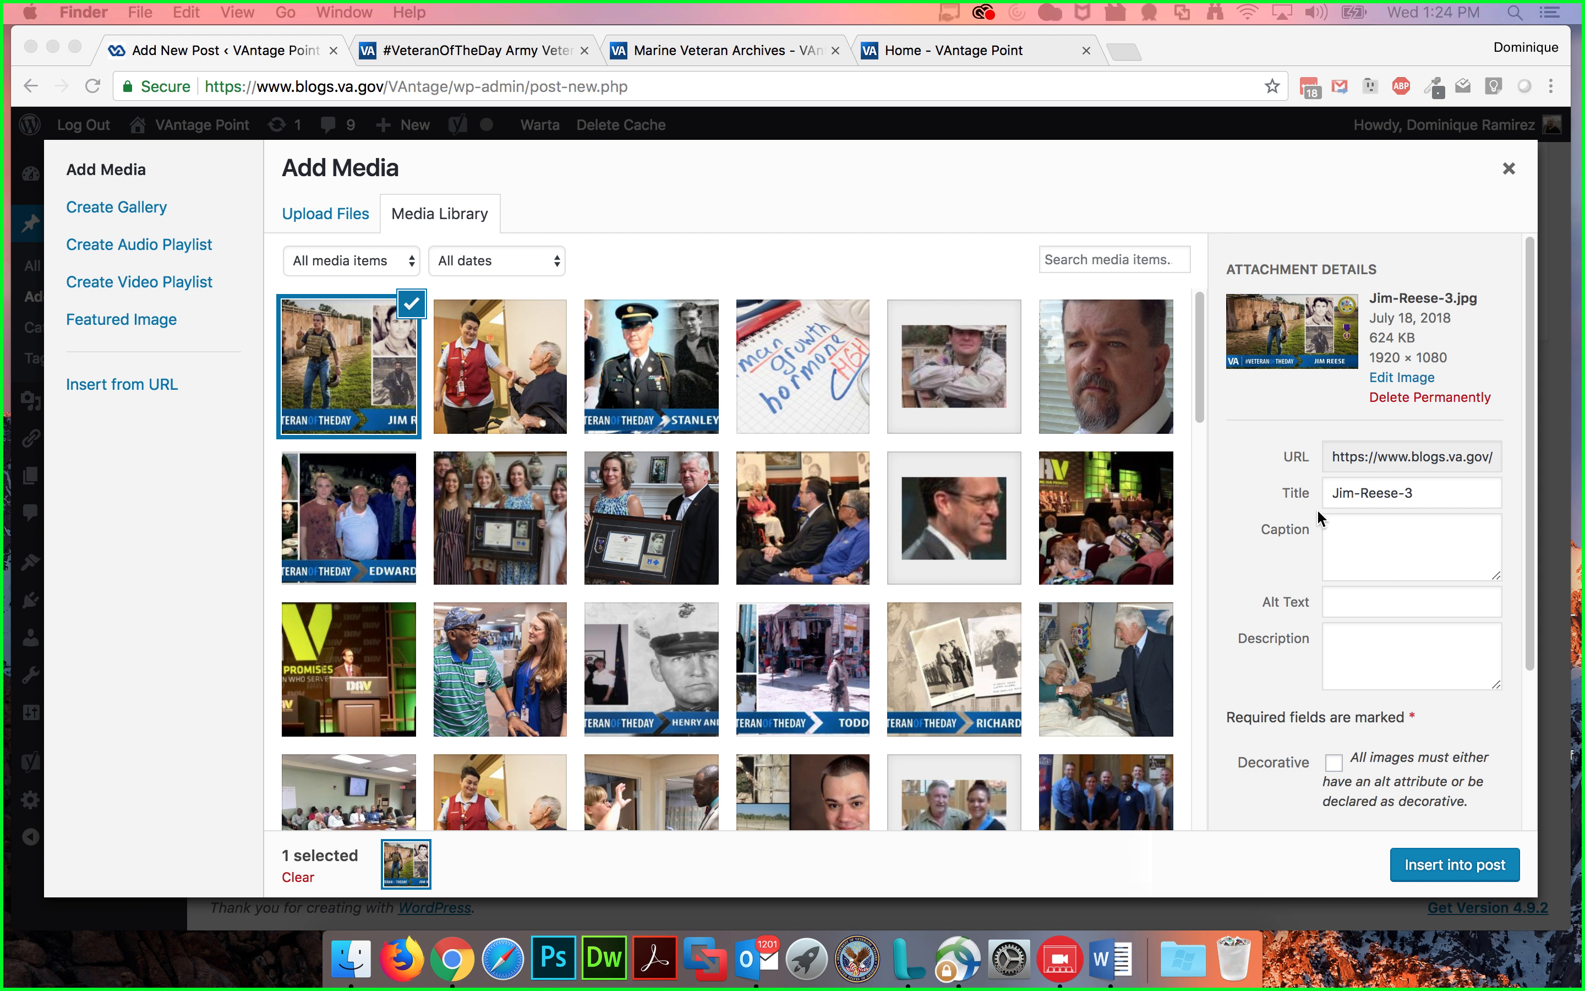
{"action": "left_click", "coordinate": [1368, 606]}
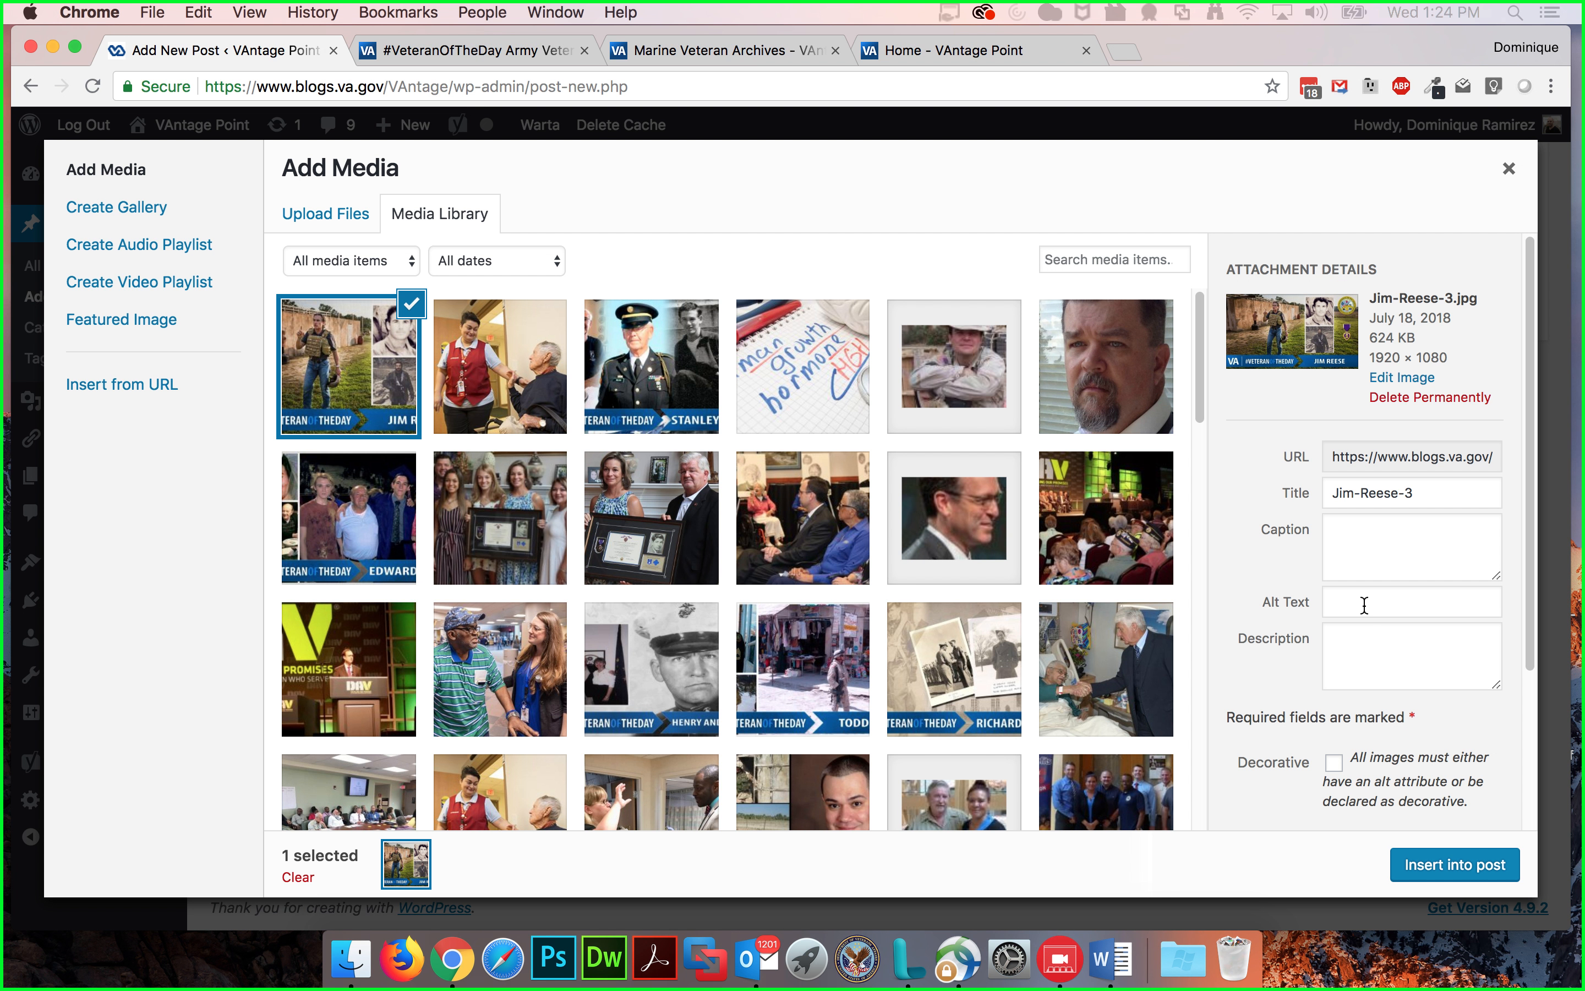
{"action": "left_click", "coordinate": [1365, 603]}
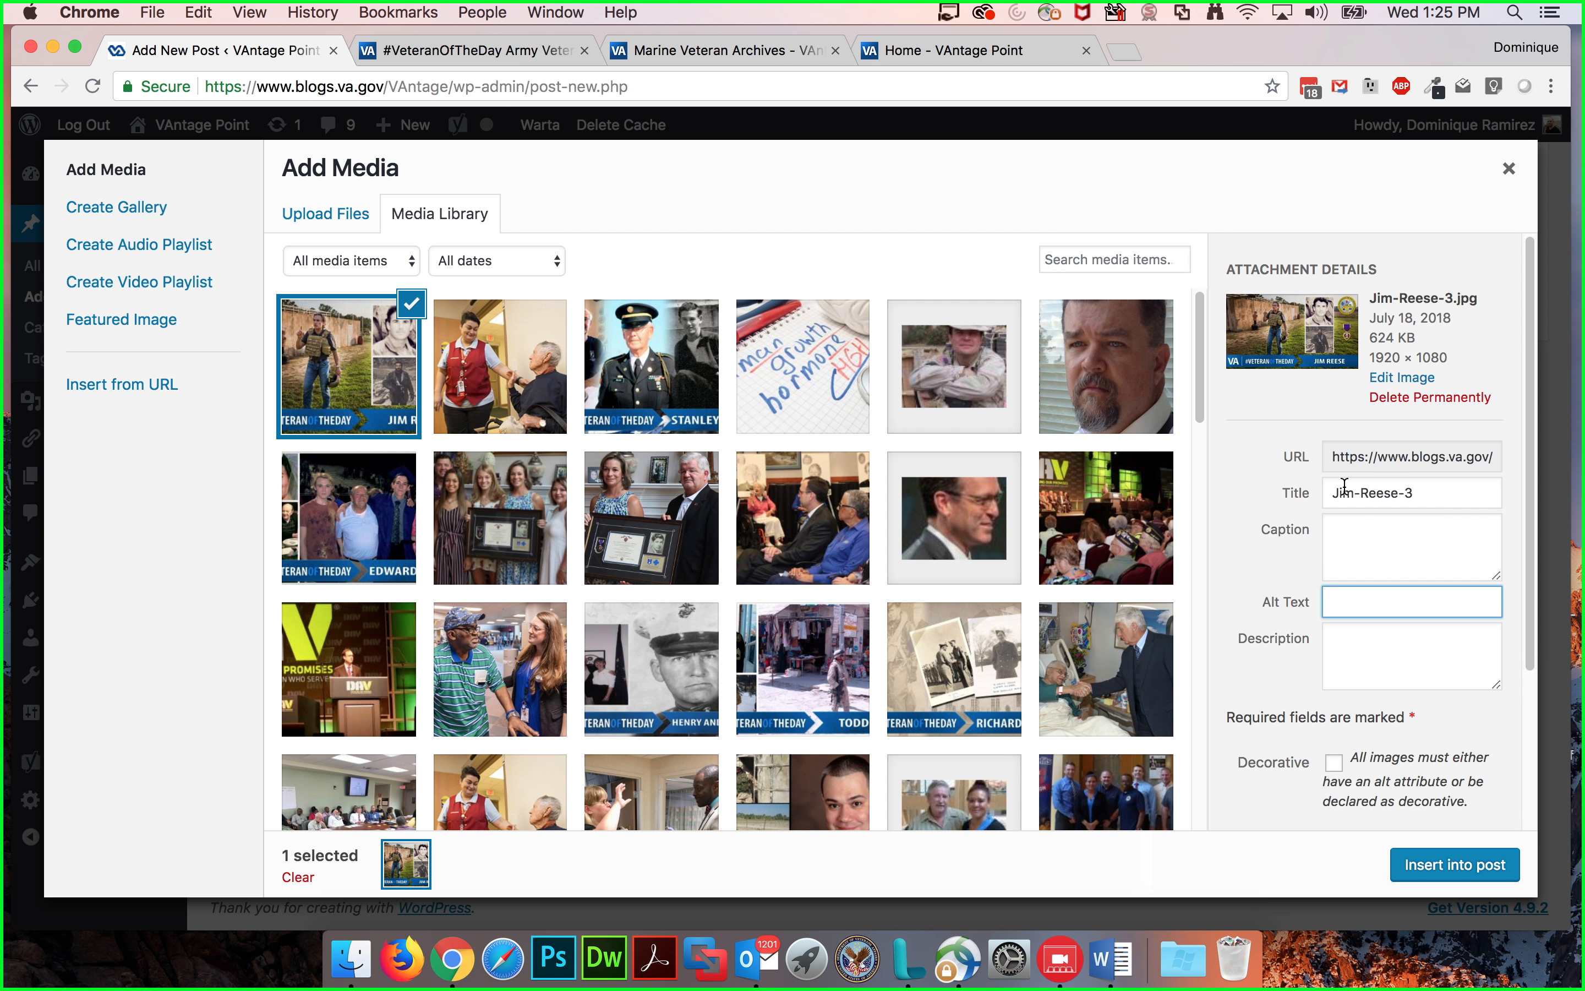
{"action": "left_click_drag", "start_coordinate": [1420, 493], "coordinate": [1261, 495]}
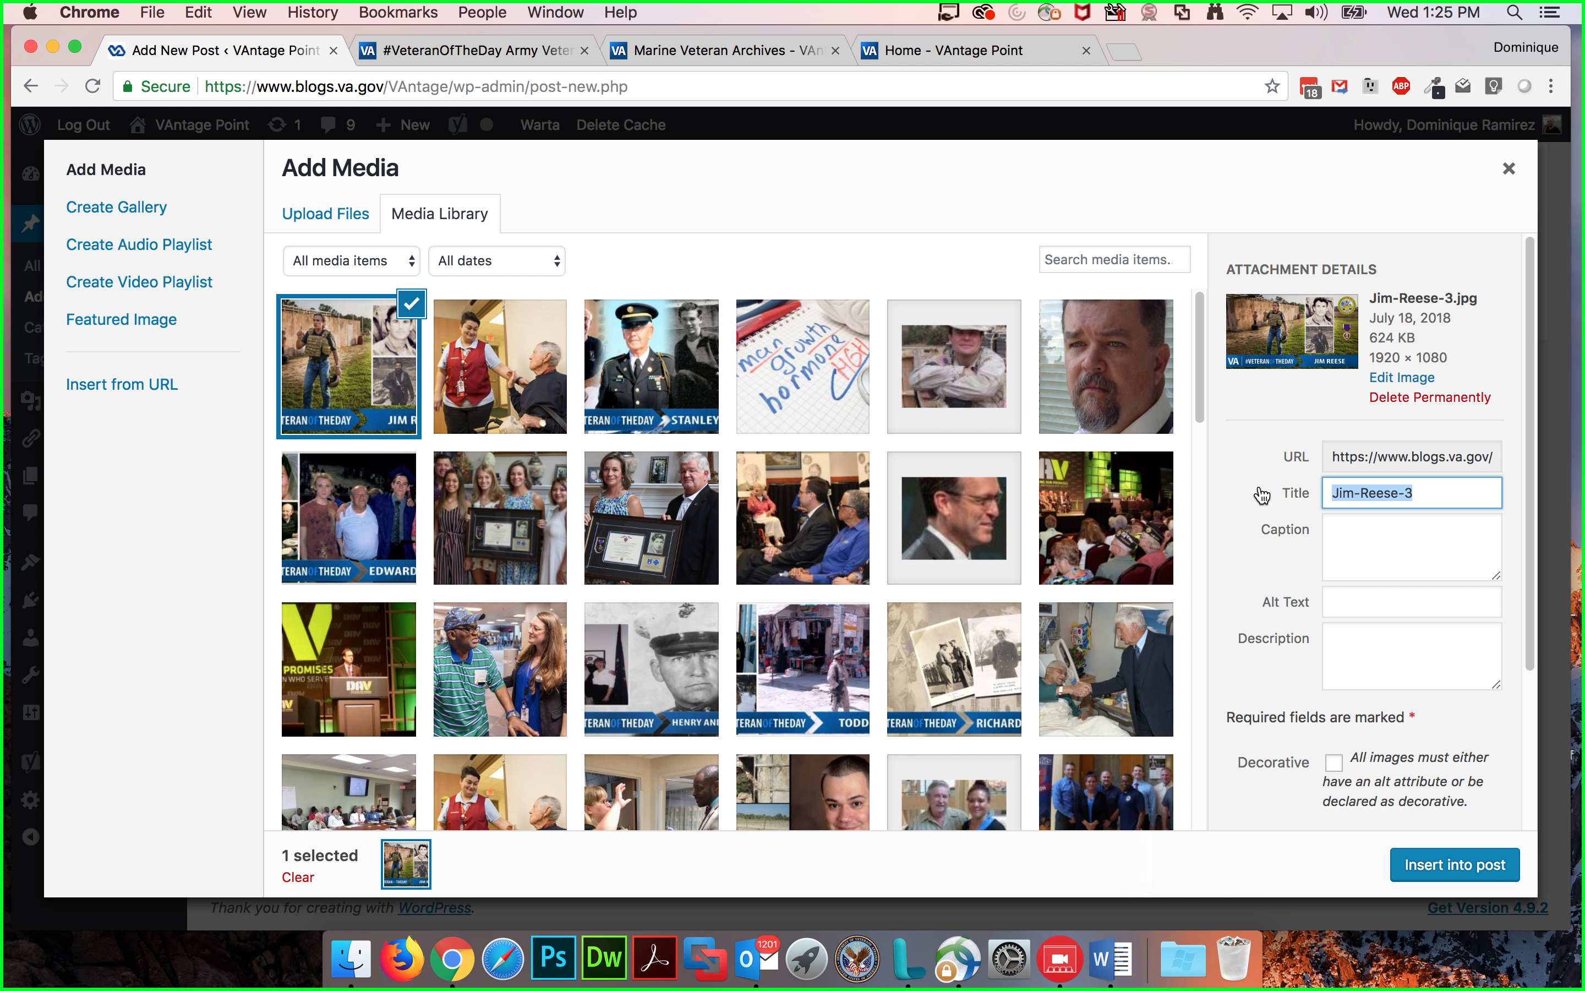
{"action": "type", "text": "P"}
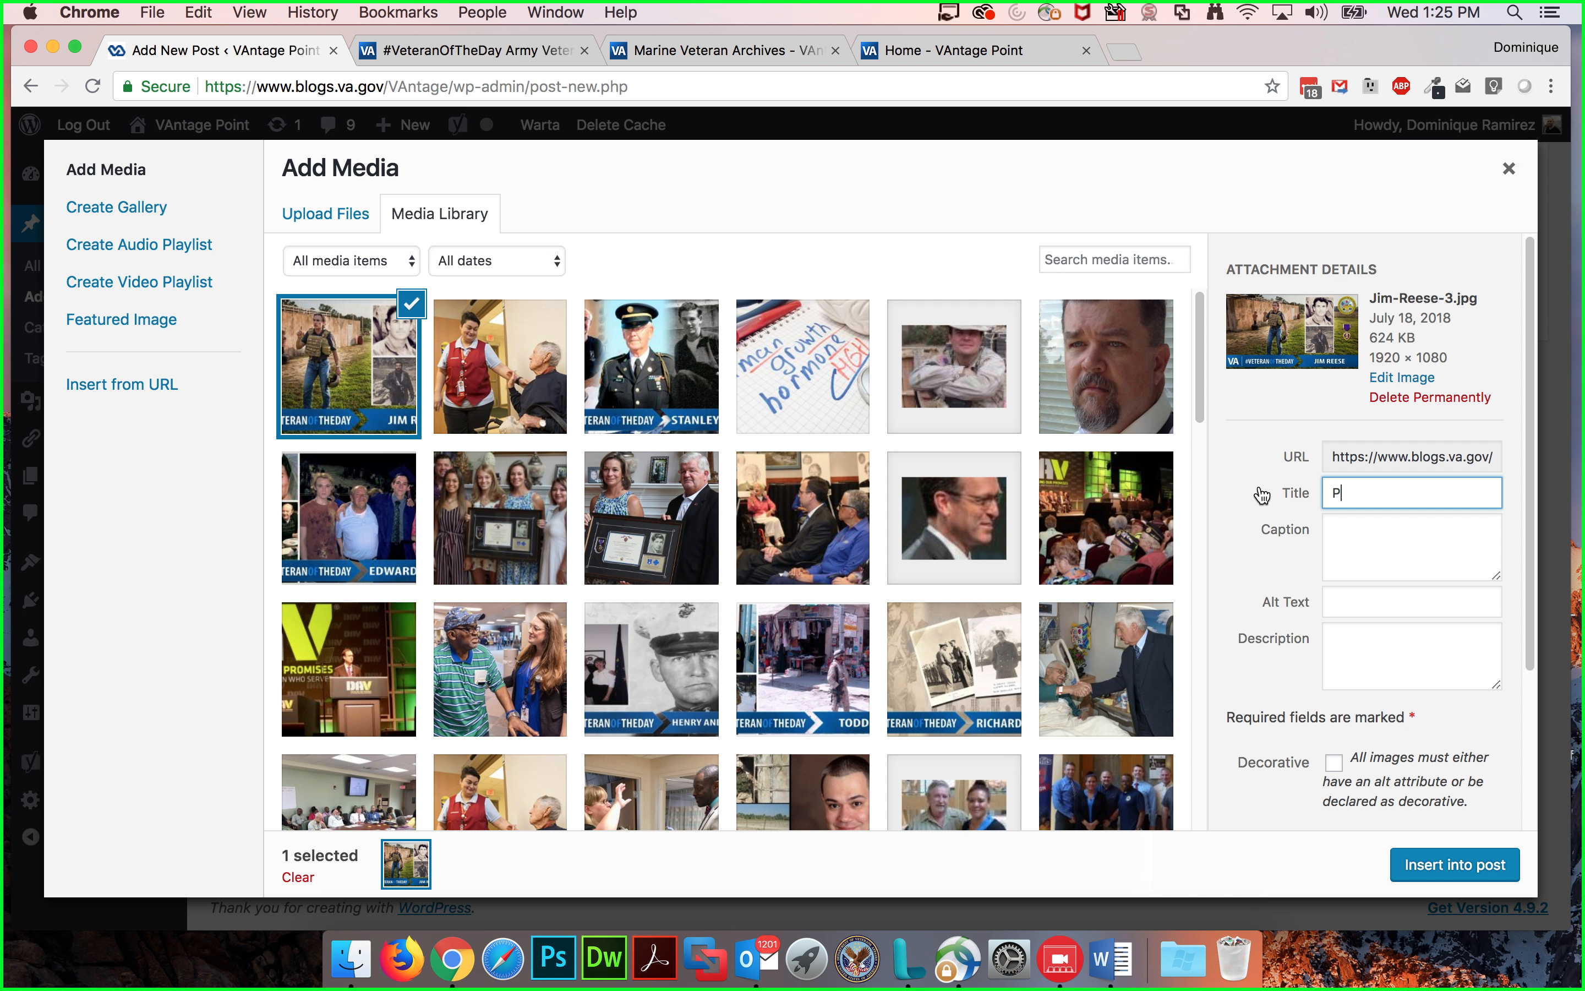
{"action": "type", "text": "hoto of Jim Ree"}
{"action": "type", "text": "se Veteran "}
{"action": "type", "text": "of the Day"}
Step: Set the image's alt text to "Photo of Jim Reese Veteran of the Day standing in a field purple heart"
{"action": "key", "text": "super+a"}
{"action": "key", "text": "super+c"}
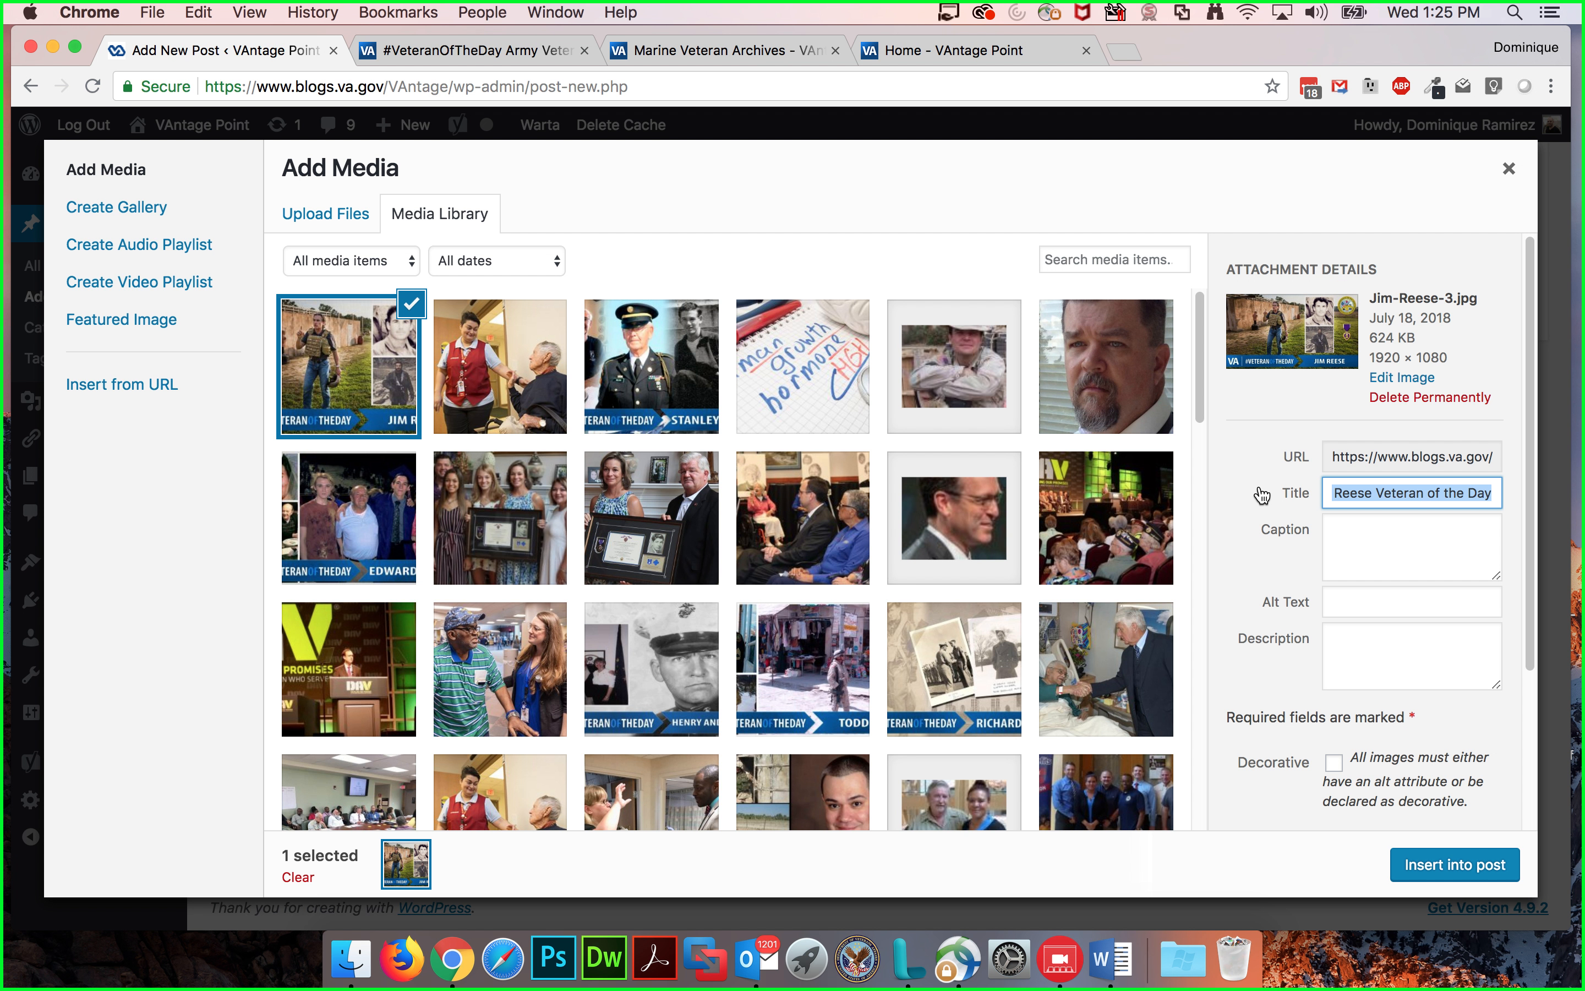
{"action": "left_click", "coordinate": [1370, 599]}
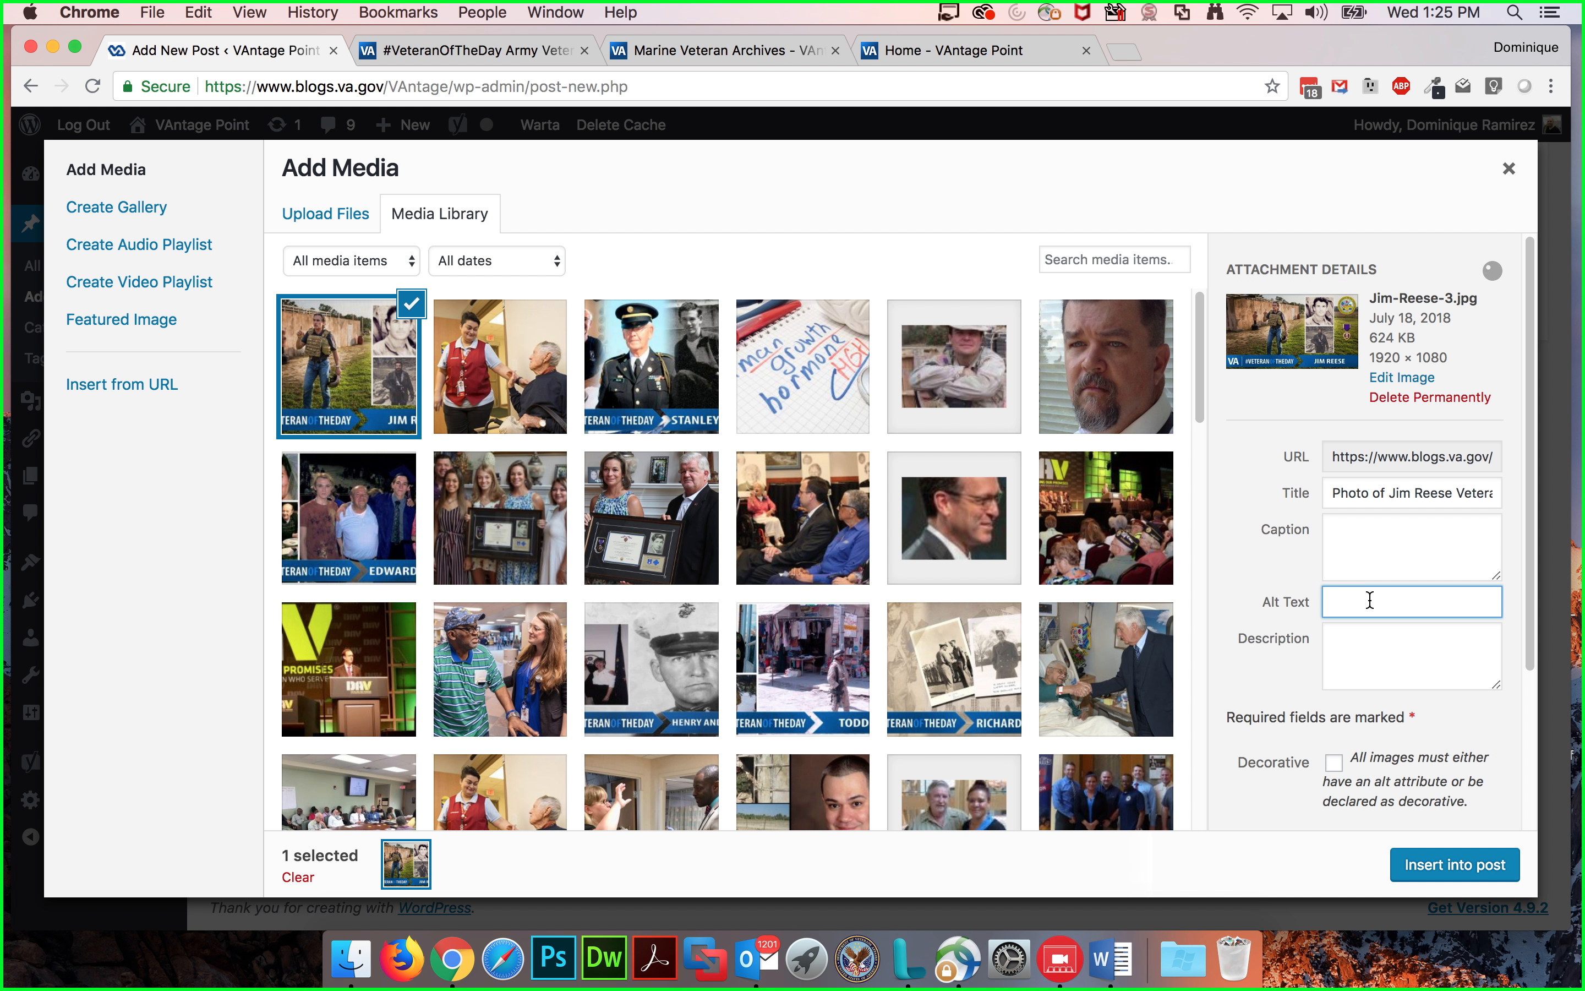
{"action": "key", "text": "super+v"}
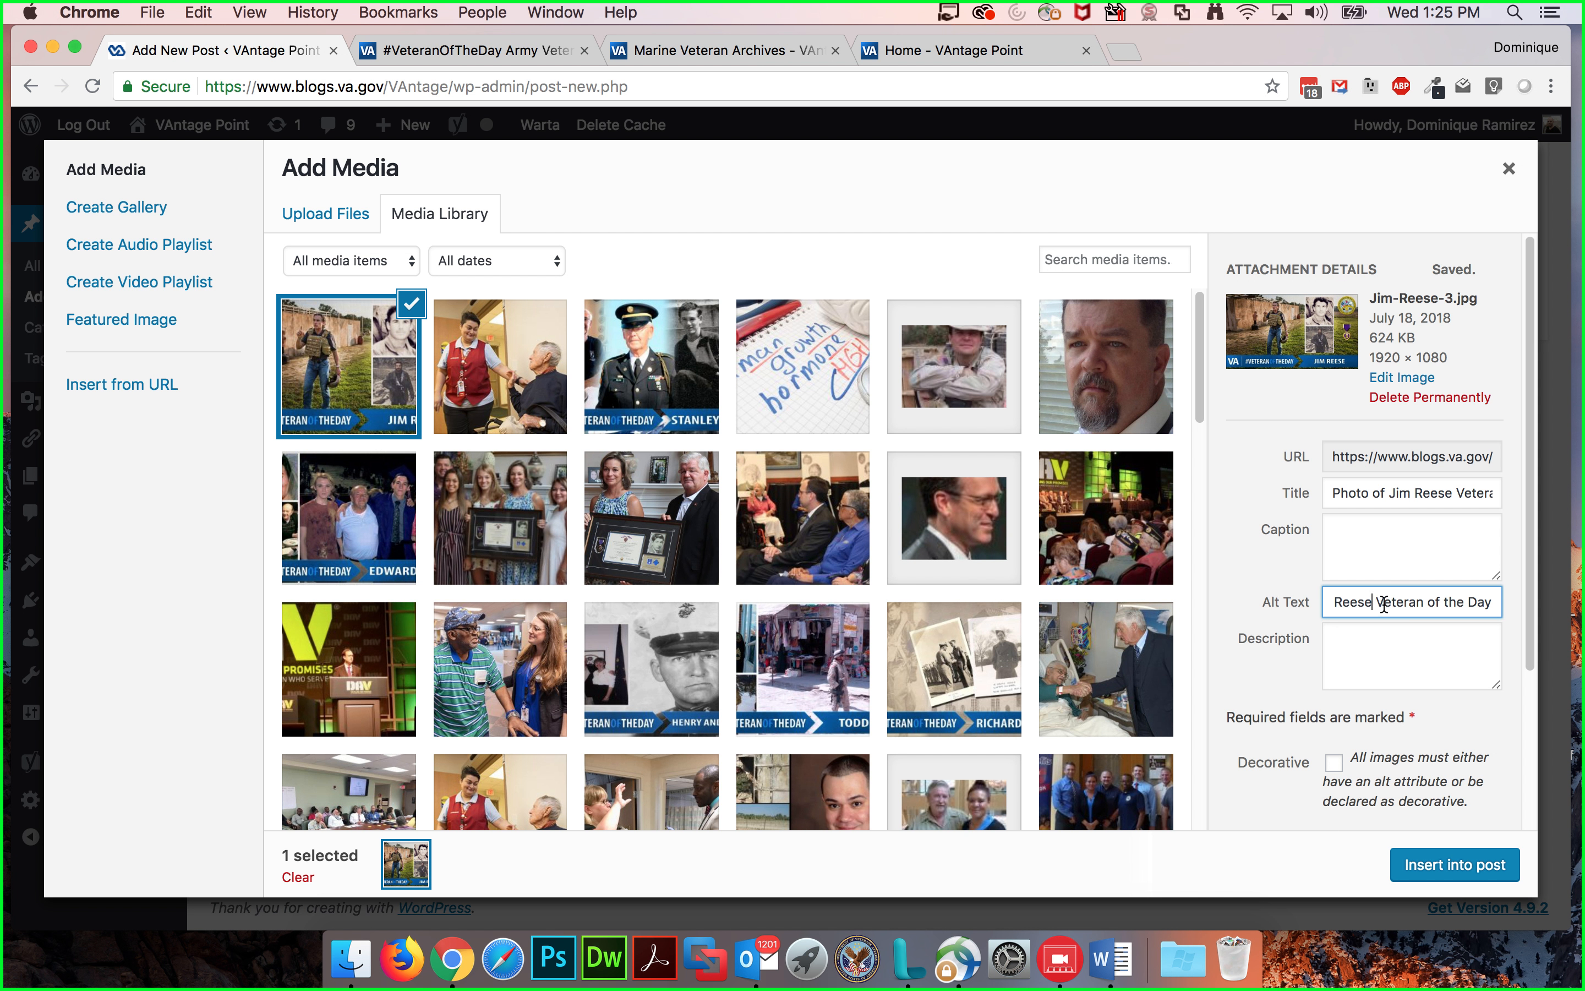
{"action": "mouse_move", "coordinate": [1374, 601]}
{"action": "left_mouse_down"}
{"action": "mouse_move", "coordinate": [1287, 615]}
{"action": "mouse_move", "coordinate": [1360, 602]}
{"action": "left_mouse_up"}
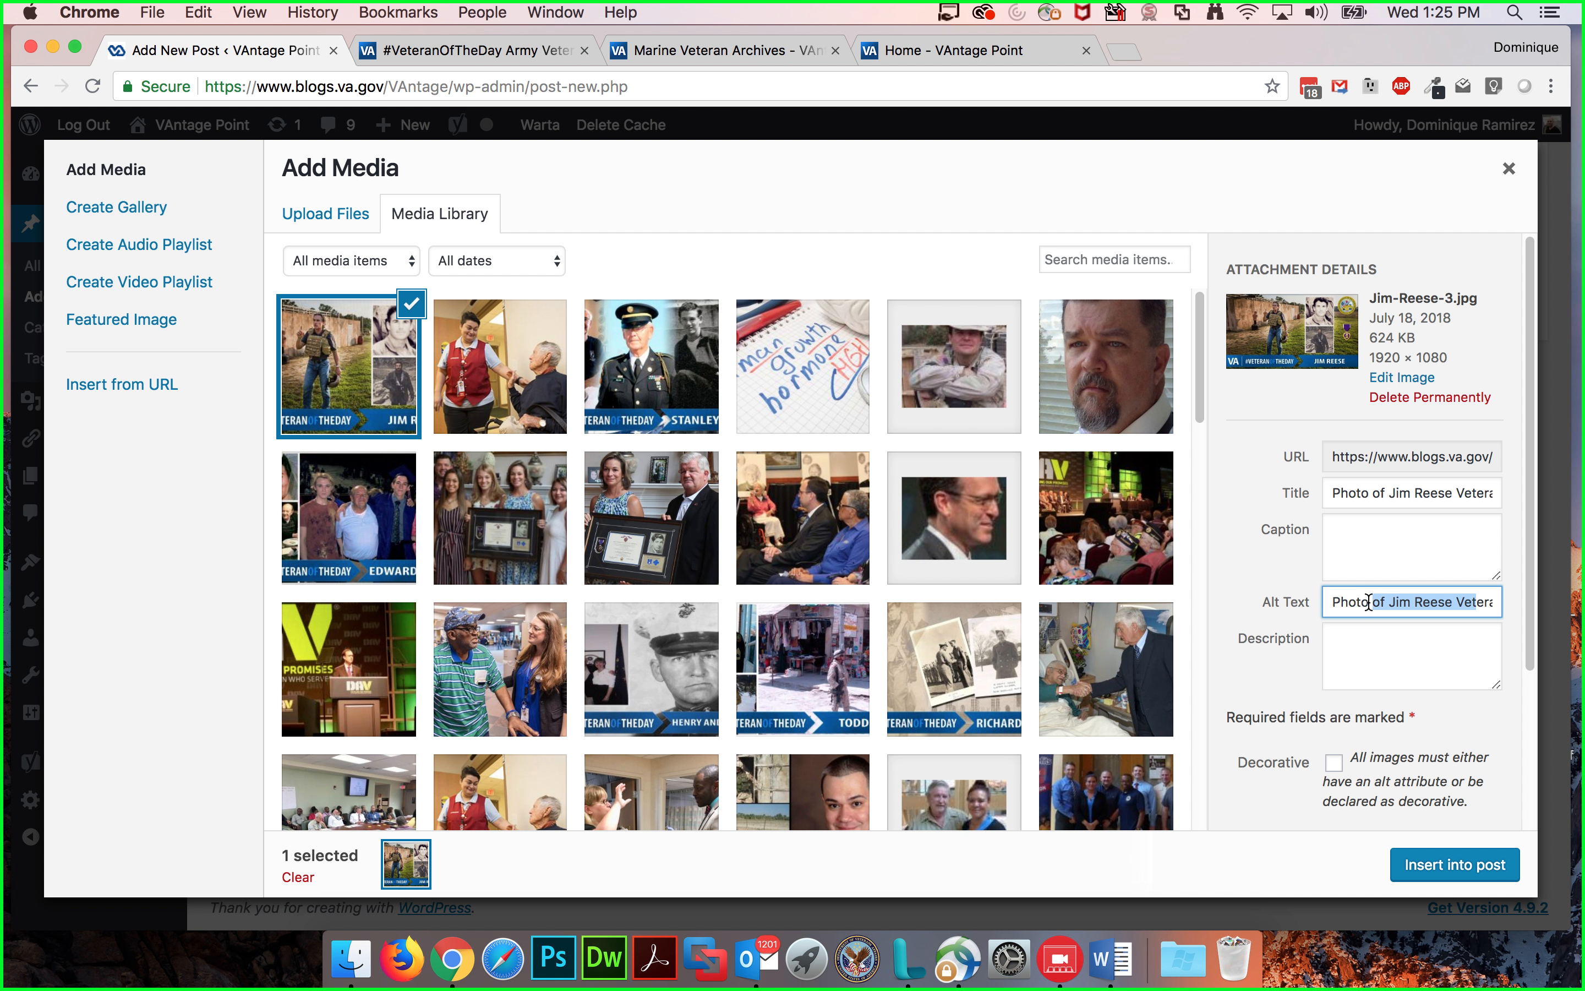
{"action": "left_click", "coordinate": [1368, 602]}
{"action": "left_click", "coordinate": [1337, 599]}
{"action": "key", "text": "super+Right"}
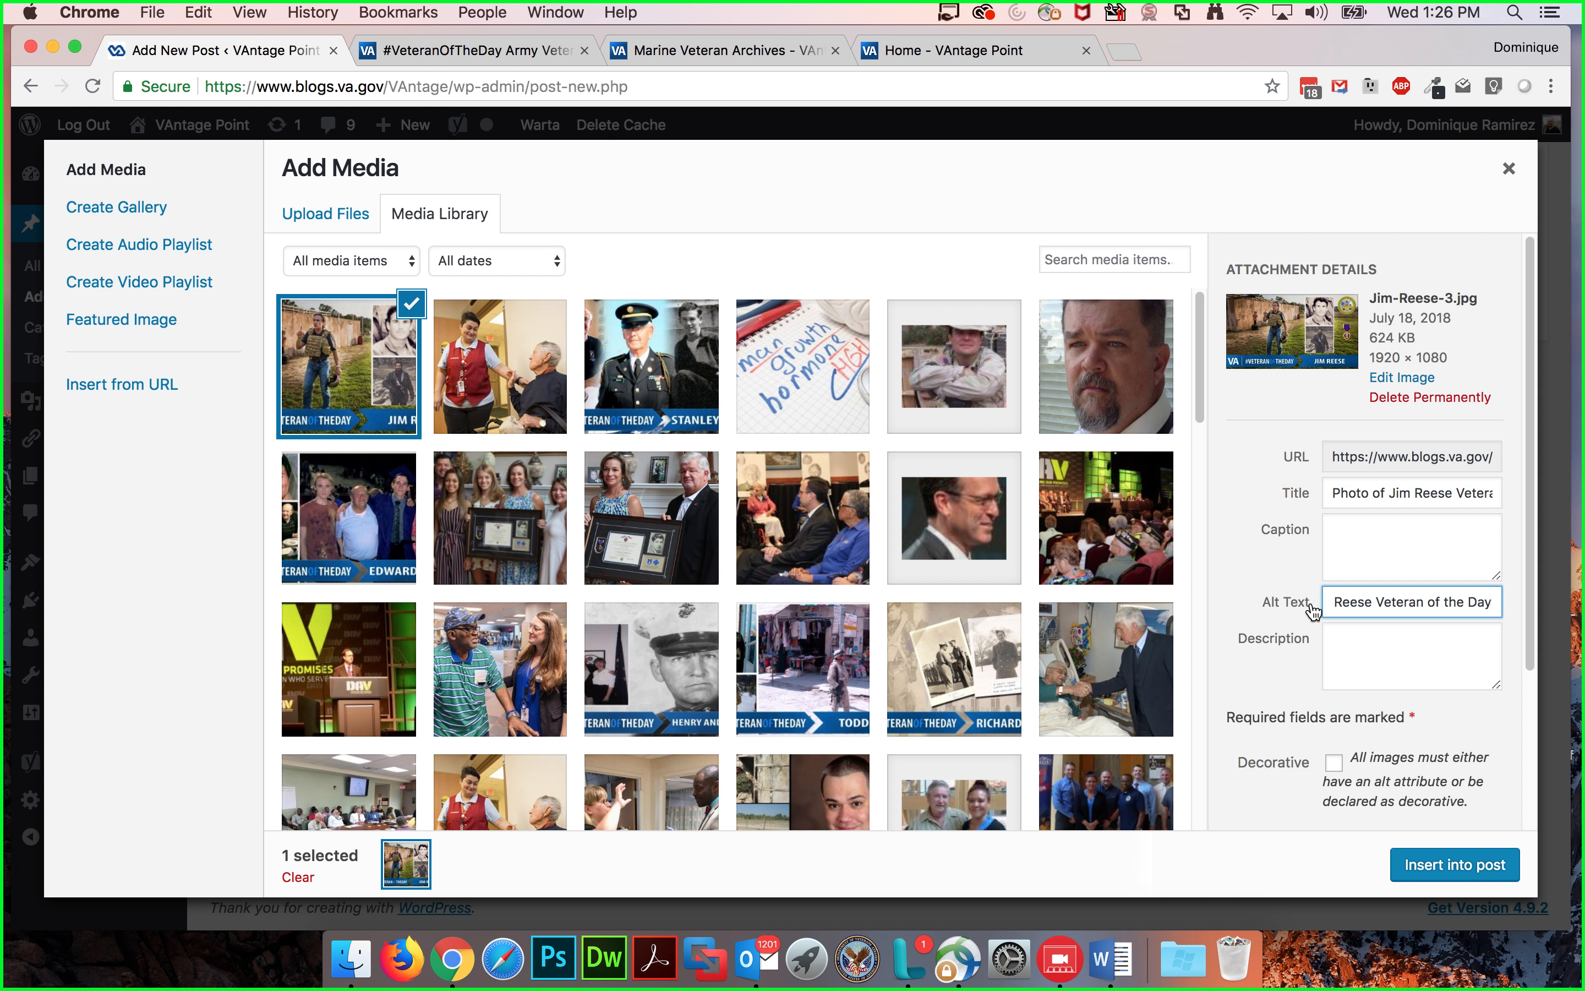
{"action": "type", "text": "standing in a field"}
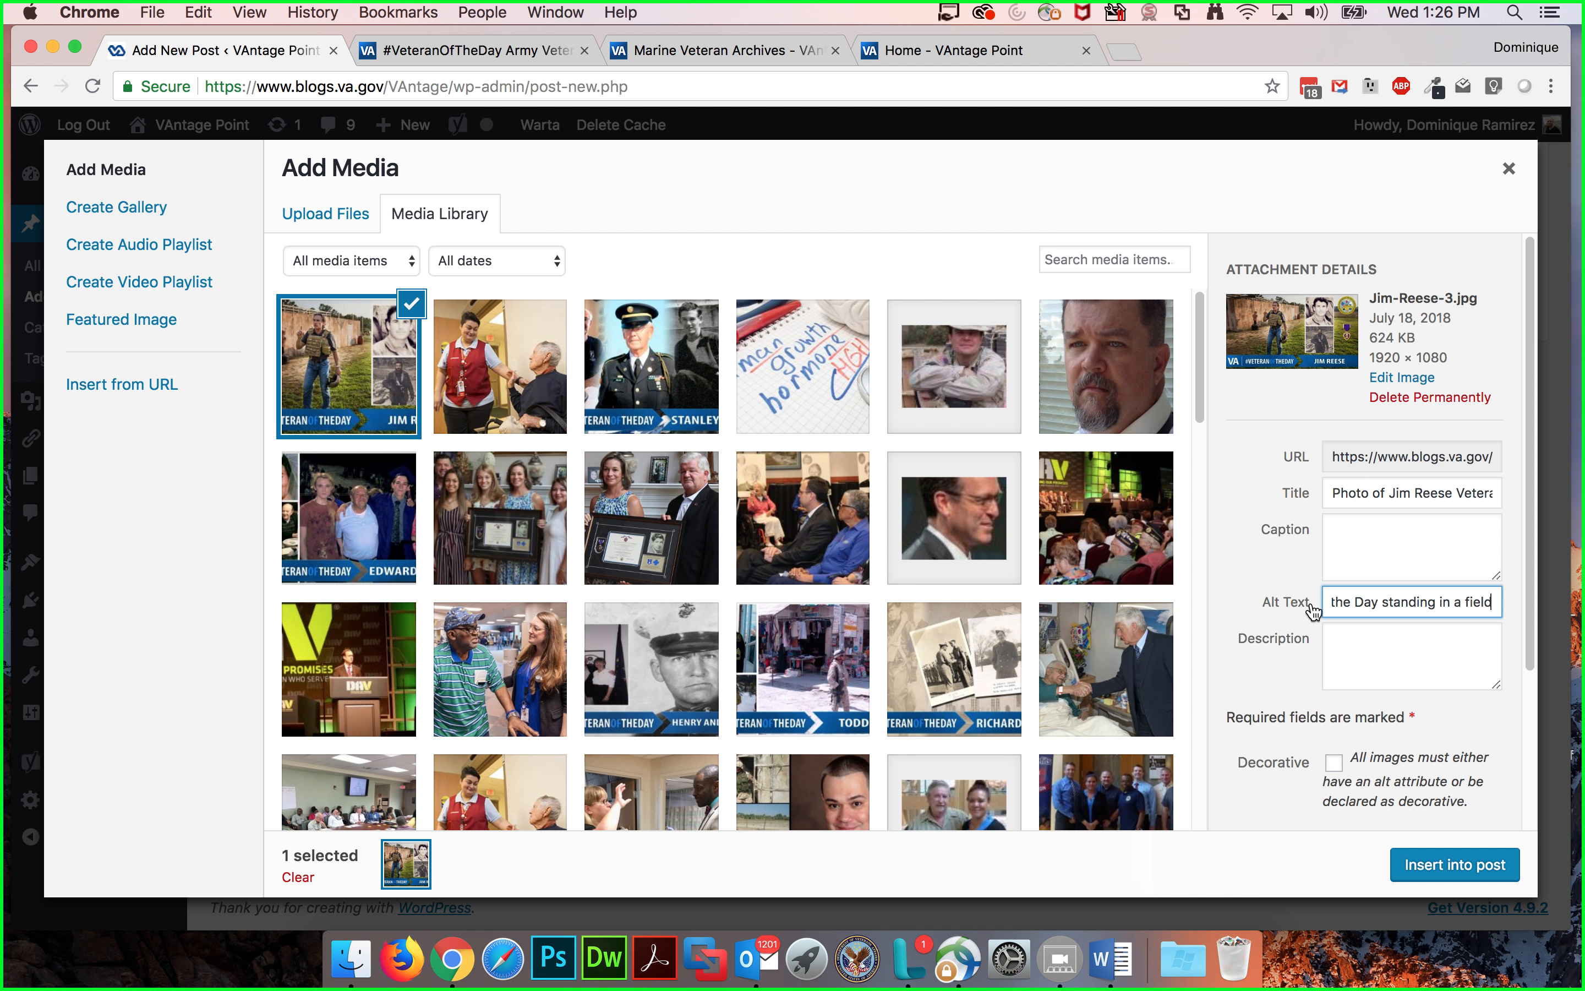
{"action": "type", "text": " pur"}
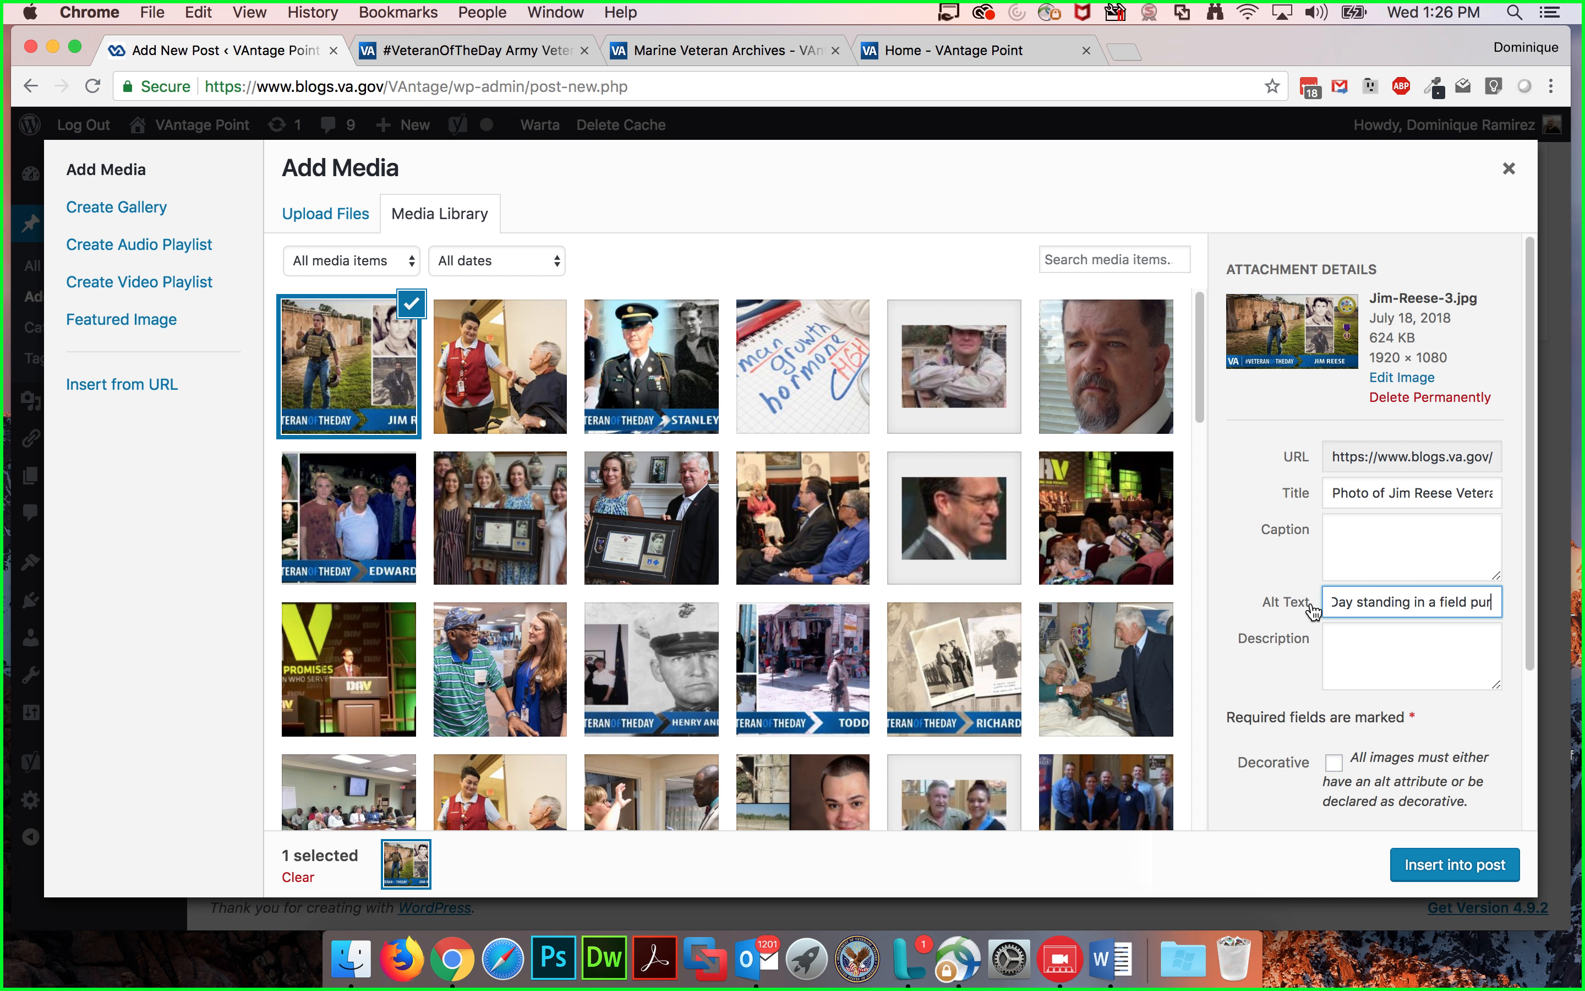
{"action": "type", "text": "ple heart"}
{"action": "left_click", "coordinate": [1409, 659]}
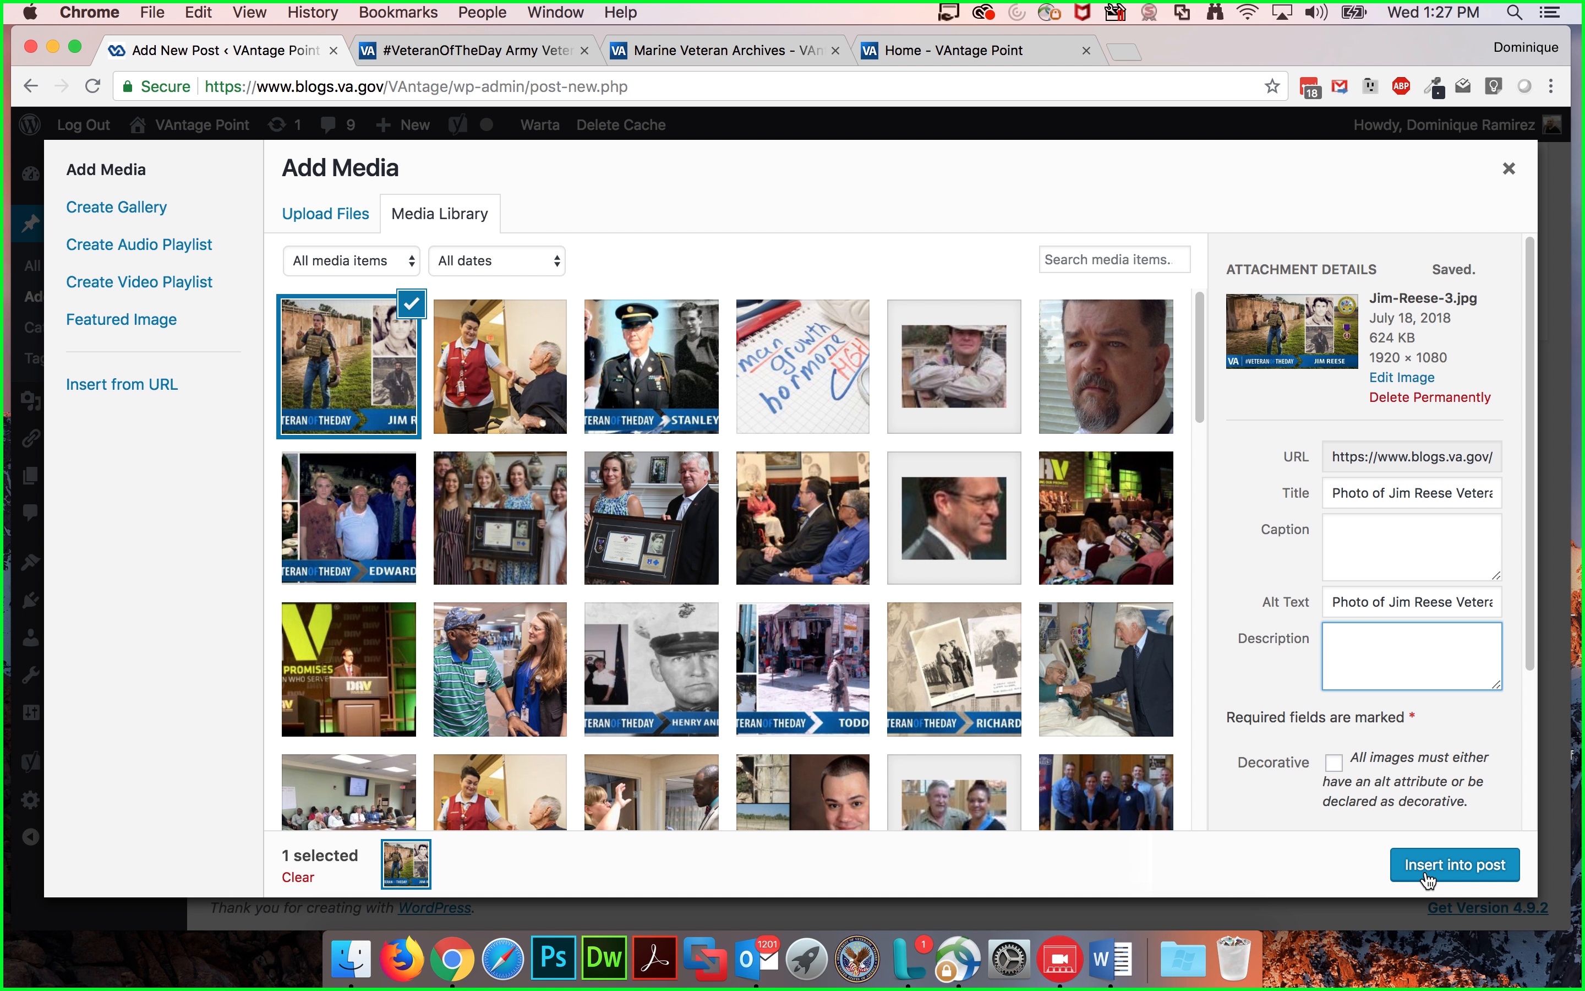
Step: Insert the Jim Reese image into the post below the second paragraph and select it
{"action": "left_click", "coordinate": [1440, 865]}
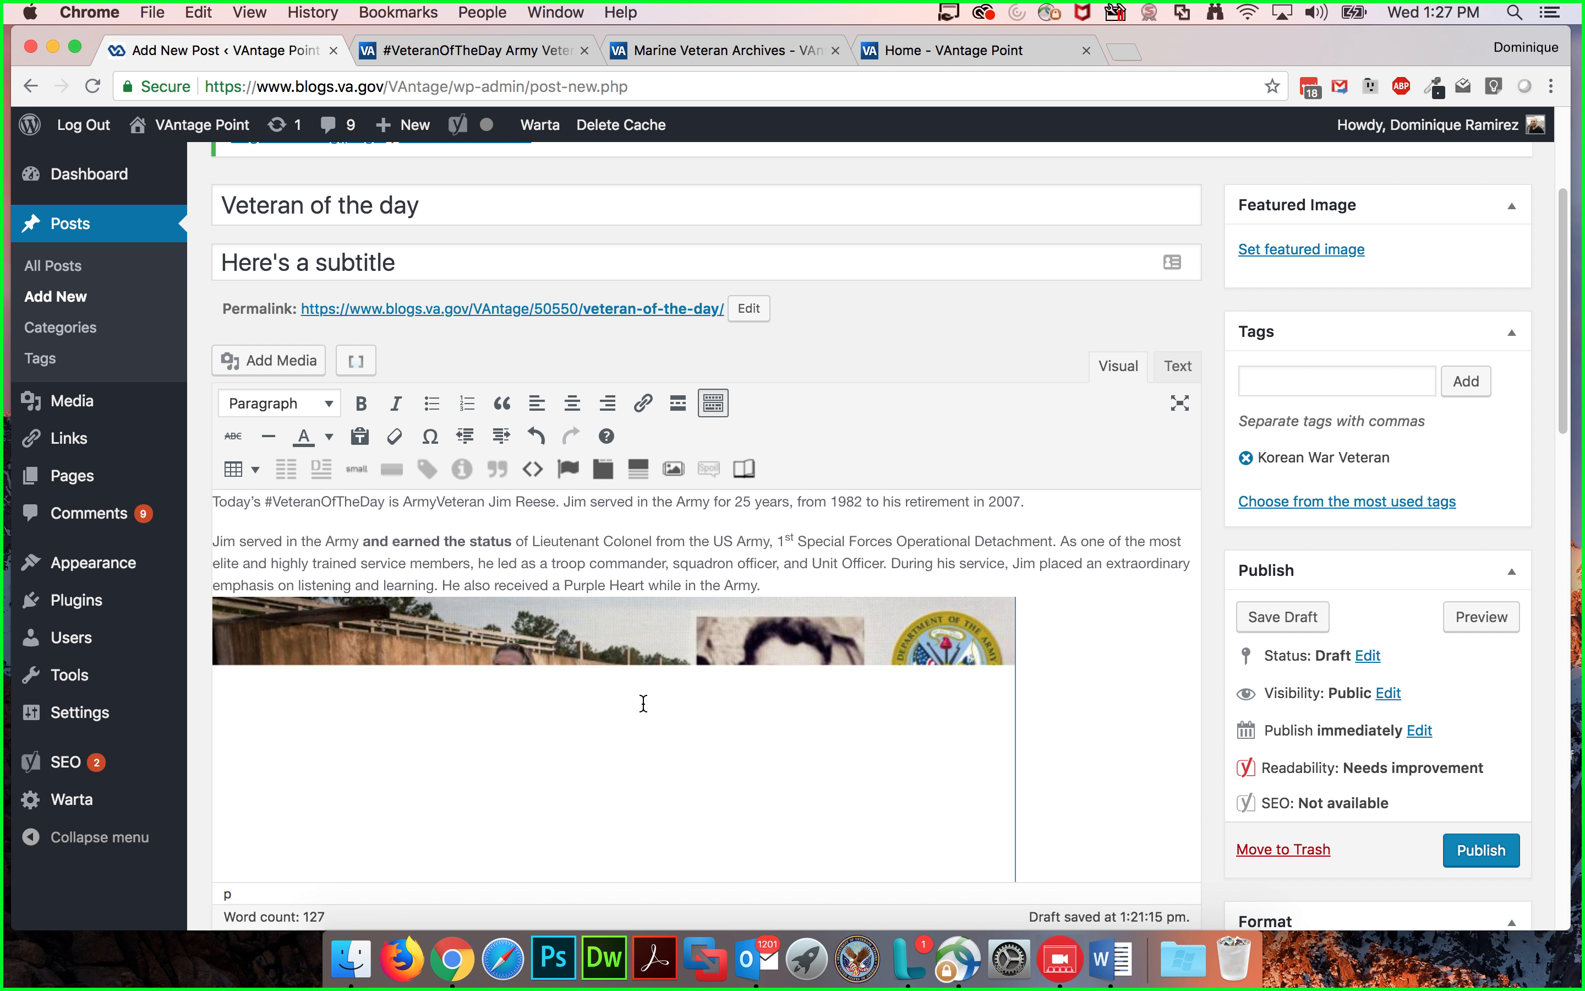
{"action": "scroll", "coordinate": [708, 667], "scroll_direction": "down", "scroll_amount": 3}
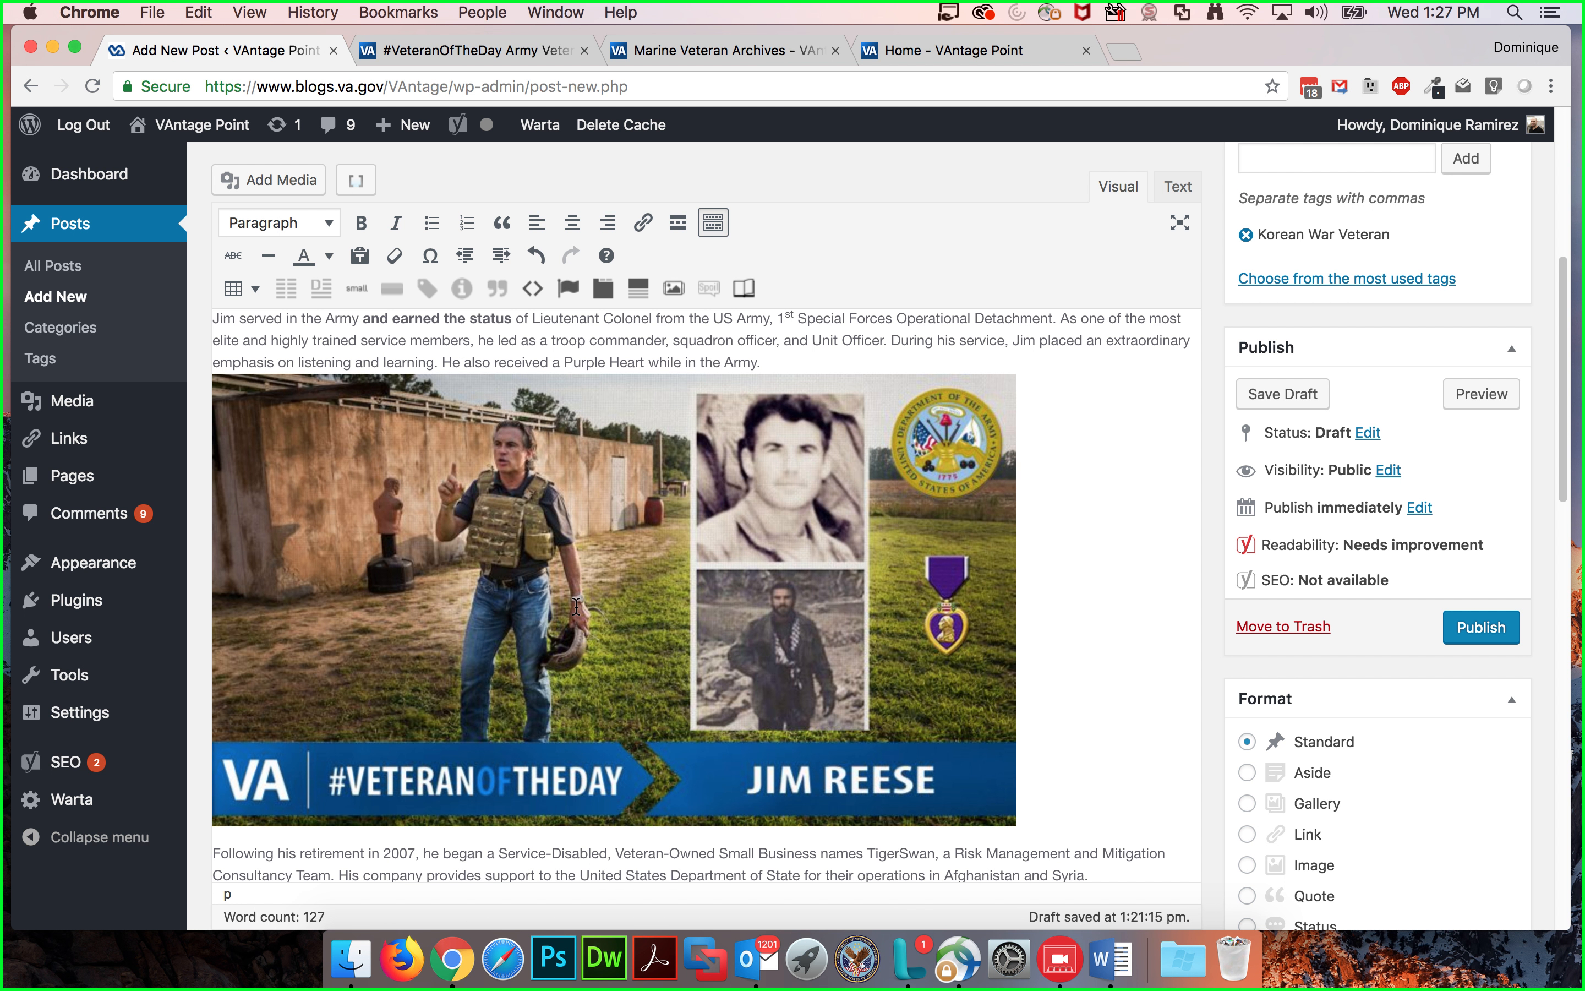
{"action": "left_click", "coordinate": [707, 667]}
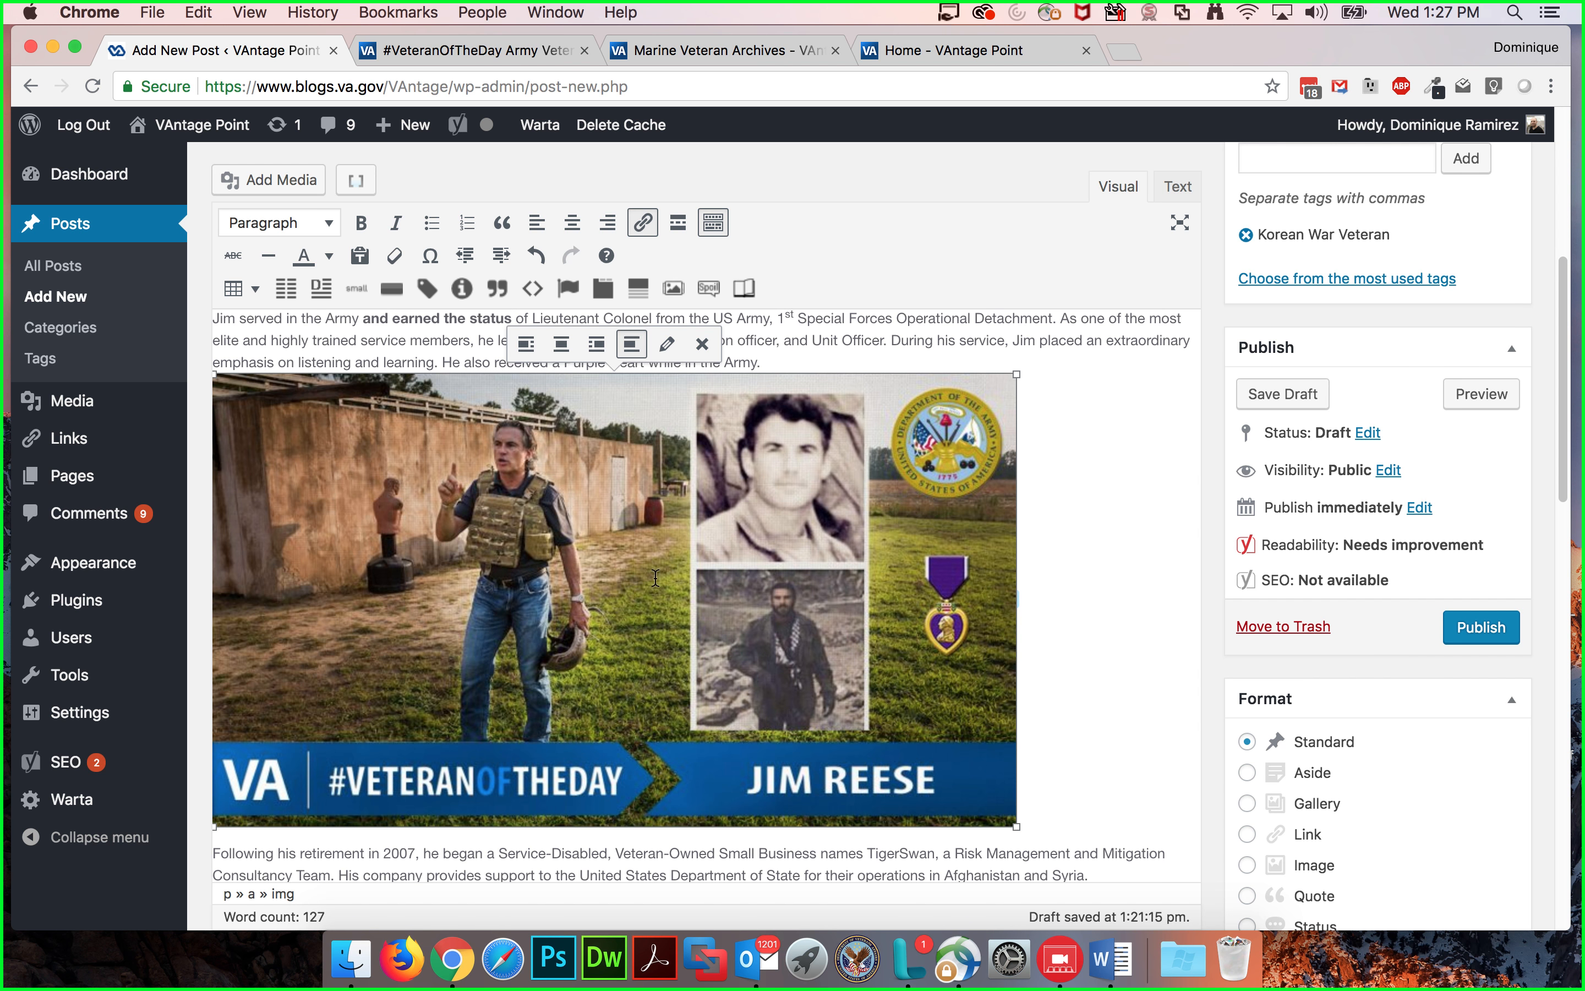
{"action": "scroll", "coordinate": [972, 550], "scroll_direction": "up", "scroll_amount": 10}
{"action": "left_click", "coordinate": [1315, 508]}
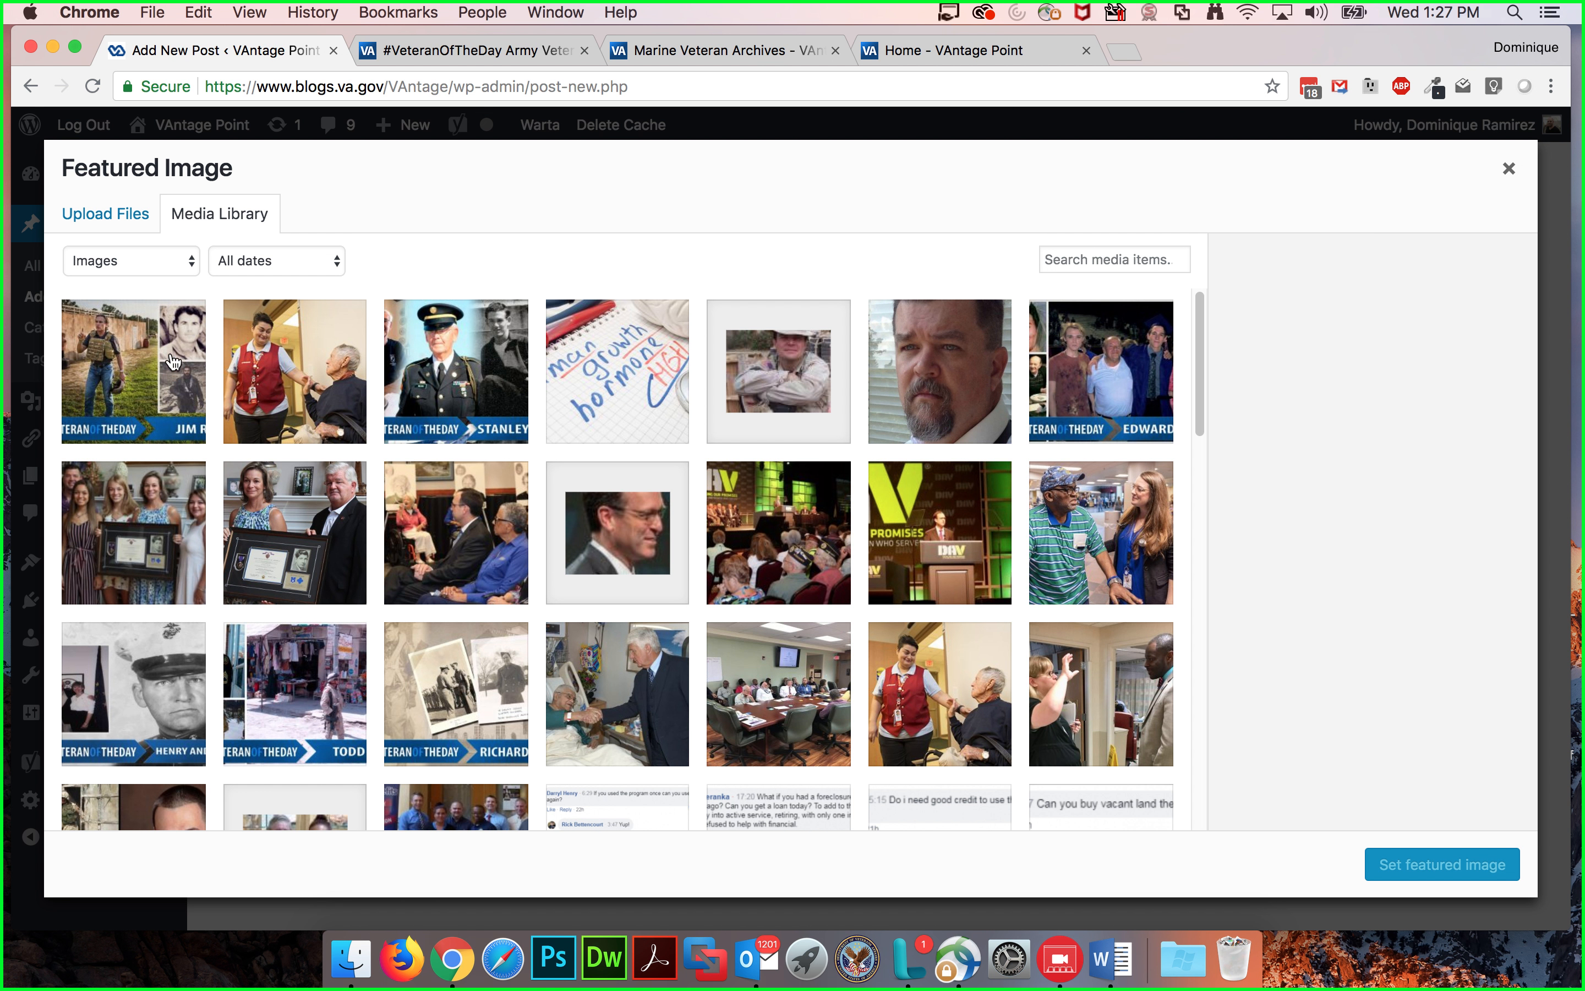
{"action": "left_click", "coordinate": [130, 358]}
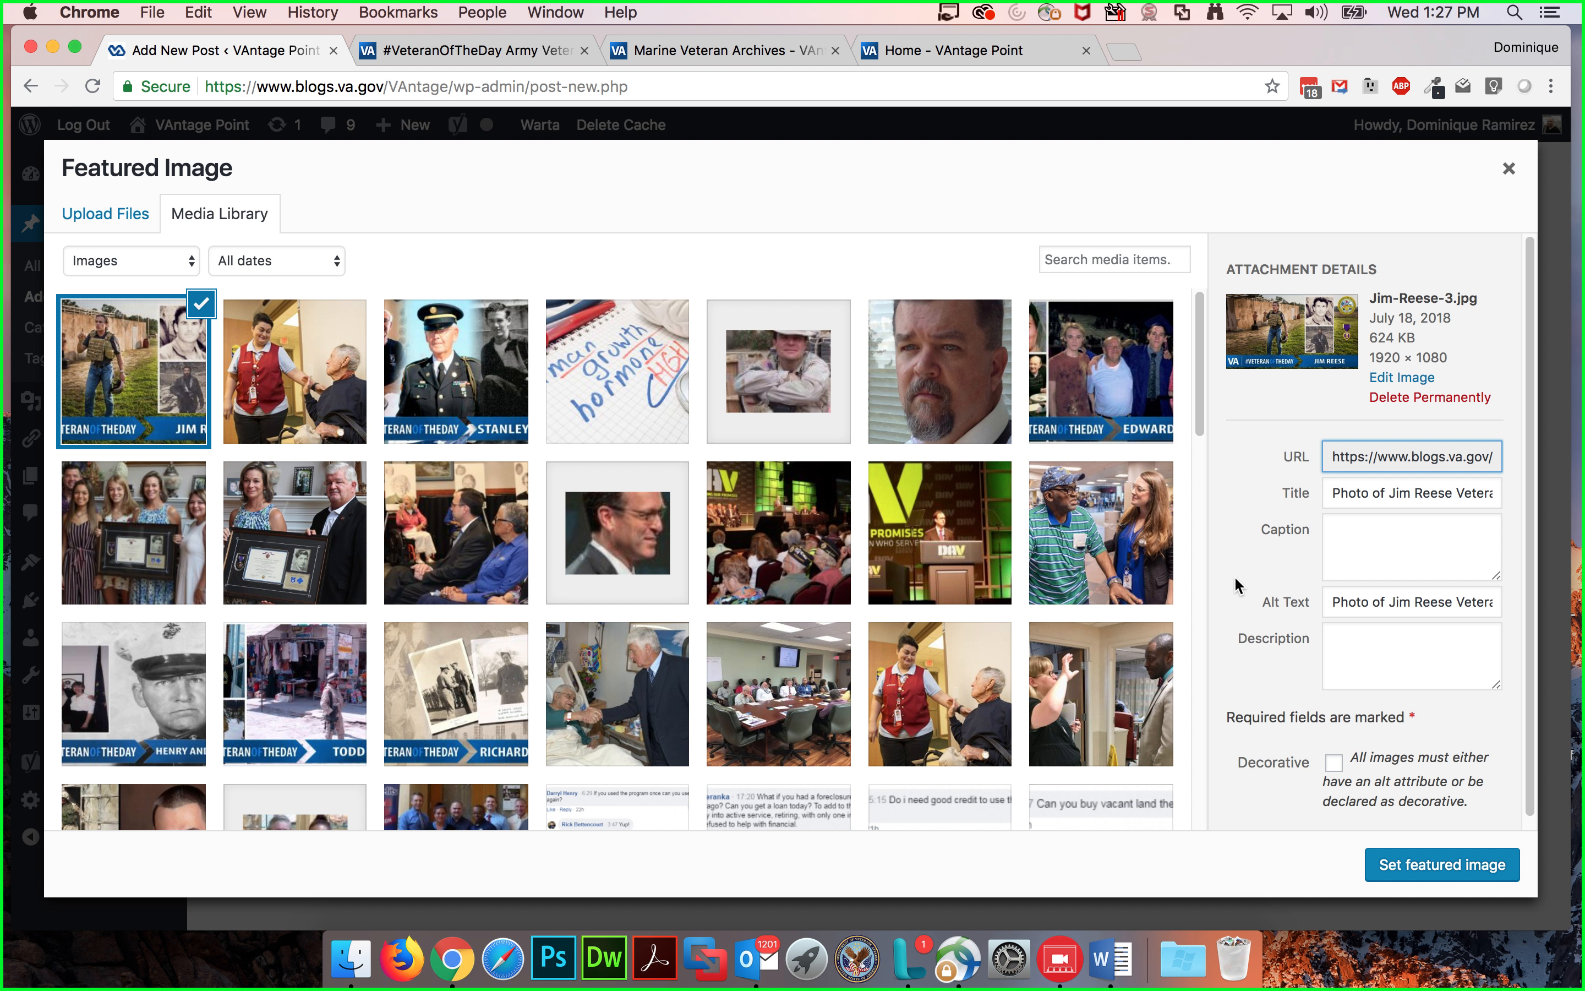
{"action": "left_click", "coordinate": [1450, 873]}
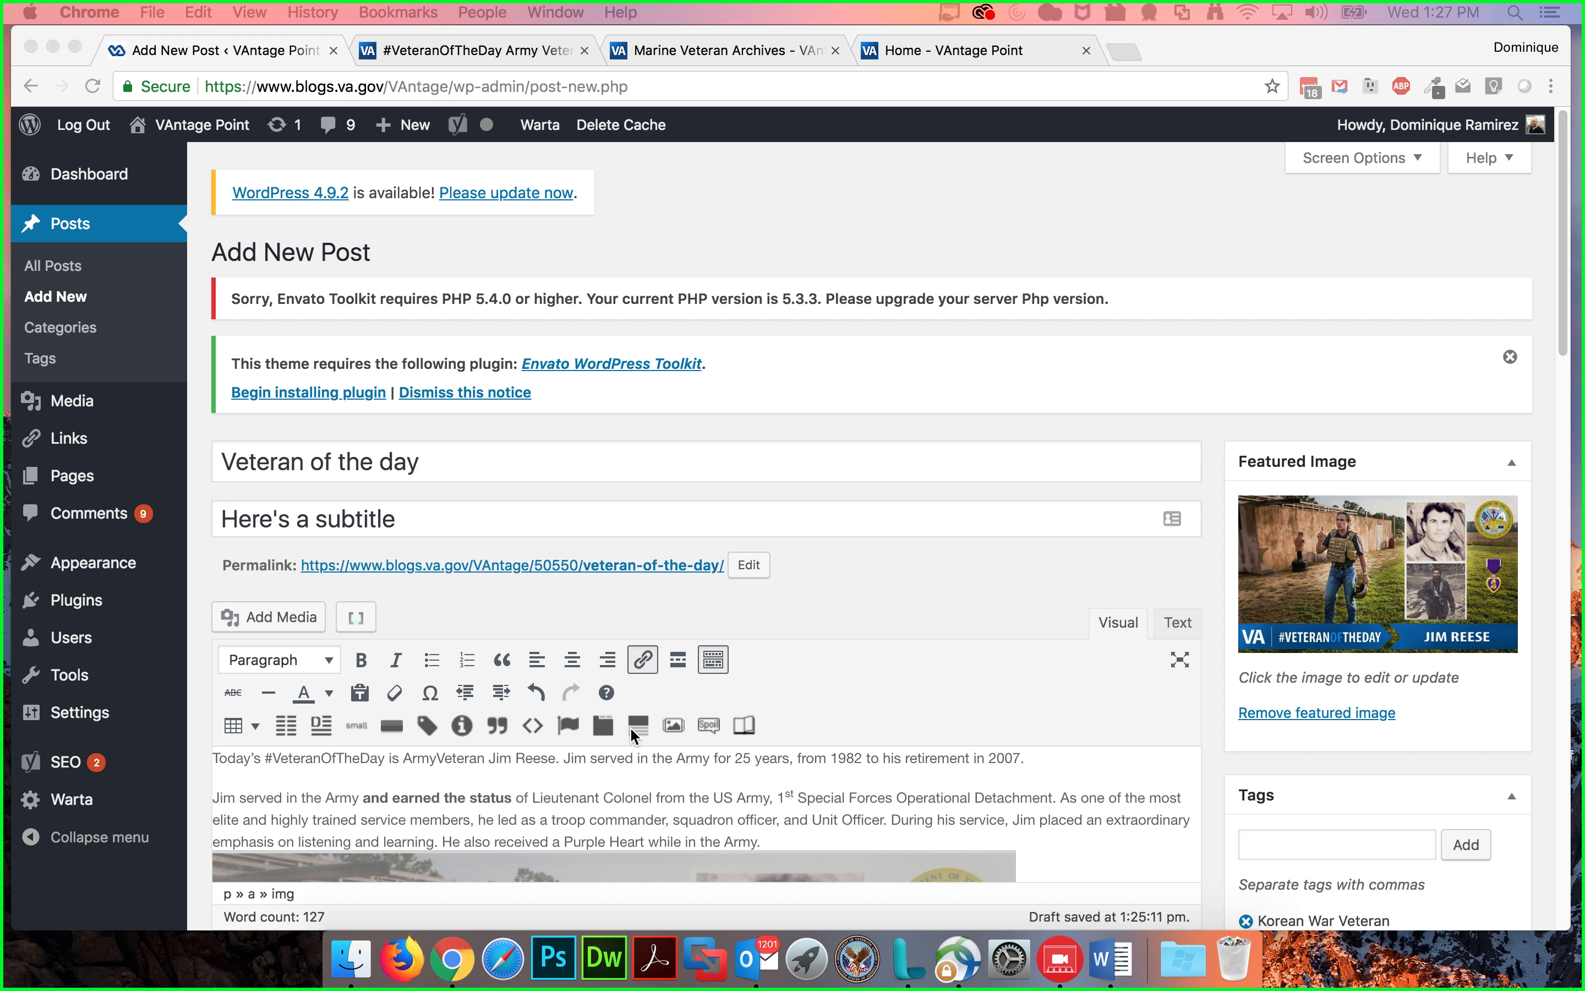
Step: Compare the draft with the live blog homepage, the Marine Veteran archive and the Stanley Nelson post
{"action": "scroll", "coordinate": [763, 722], "scroll_direction": "down", "scroll_amount": 3}
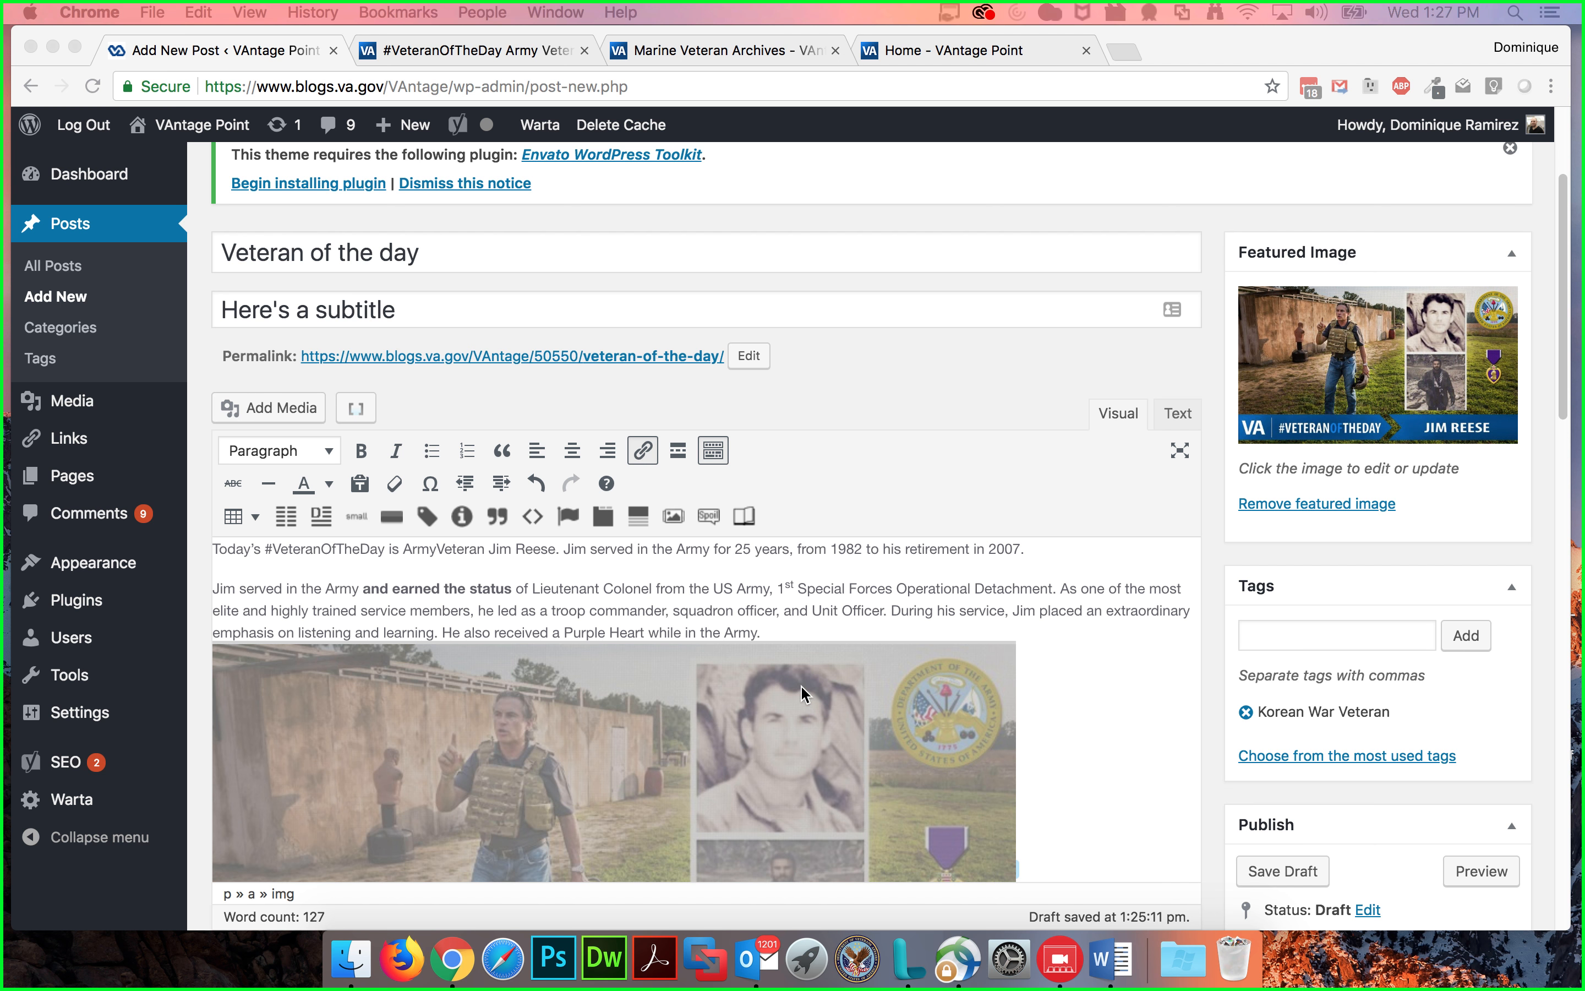
{"action": "left_click", "coordinate": [817, 588]}
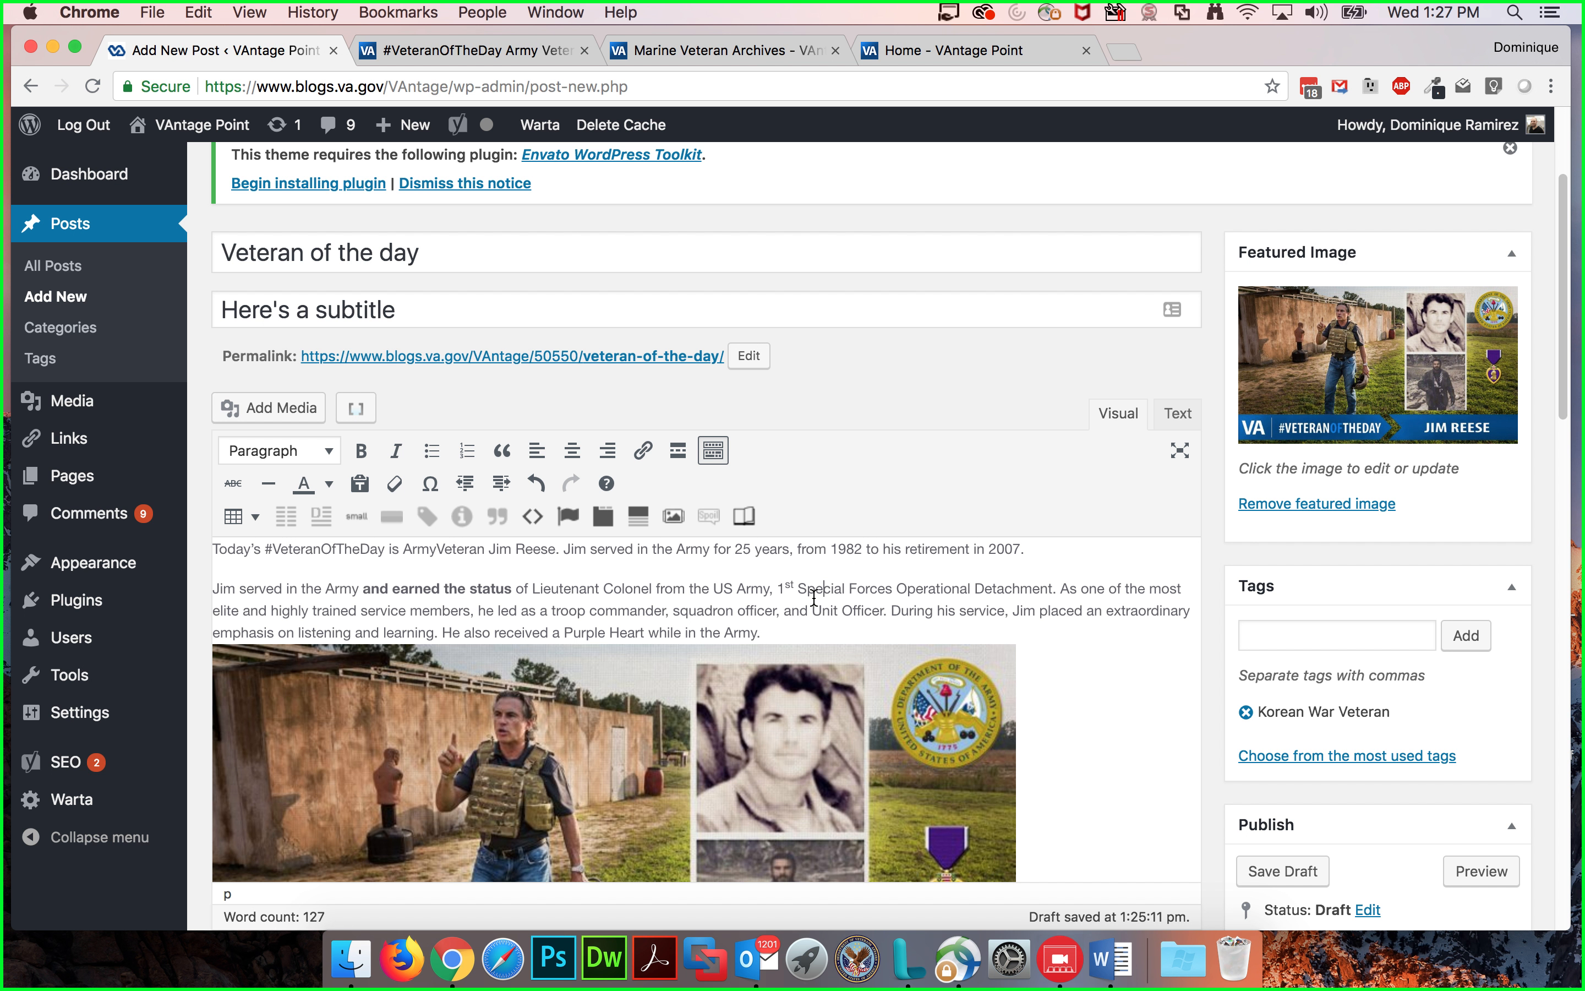
{"action": "scroll", "coordinate": [655, 698], "scroll_direction": "down", "scroll_amount": 1}
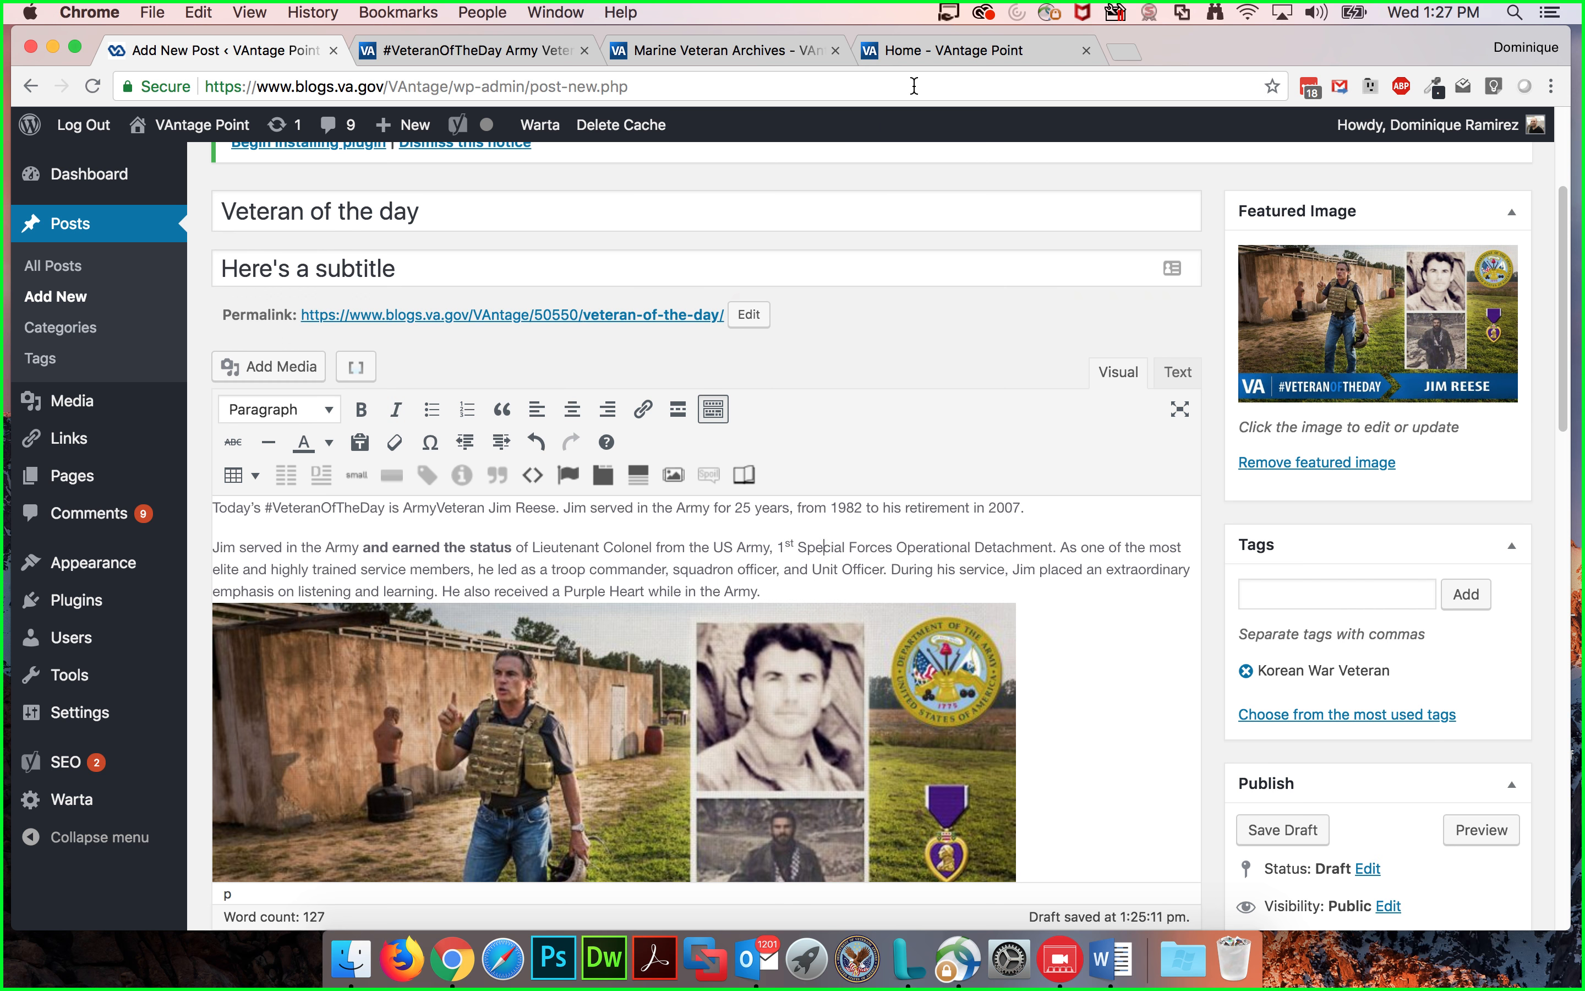
{"action": "left_click", "coordinate": [923, 50]}
{"action": "scroll", "coordinate": [611, 297], "scroll_direction": "up", "scroll_amount": 10}
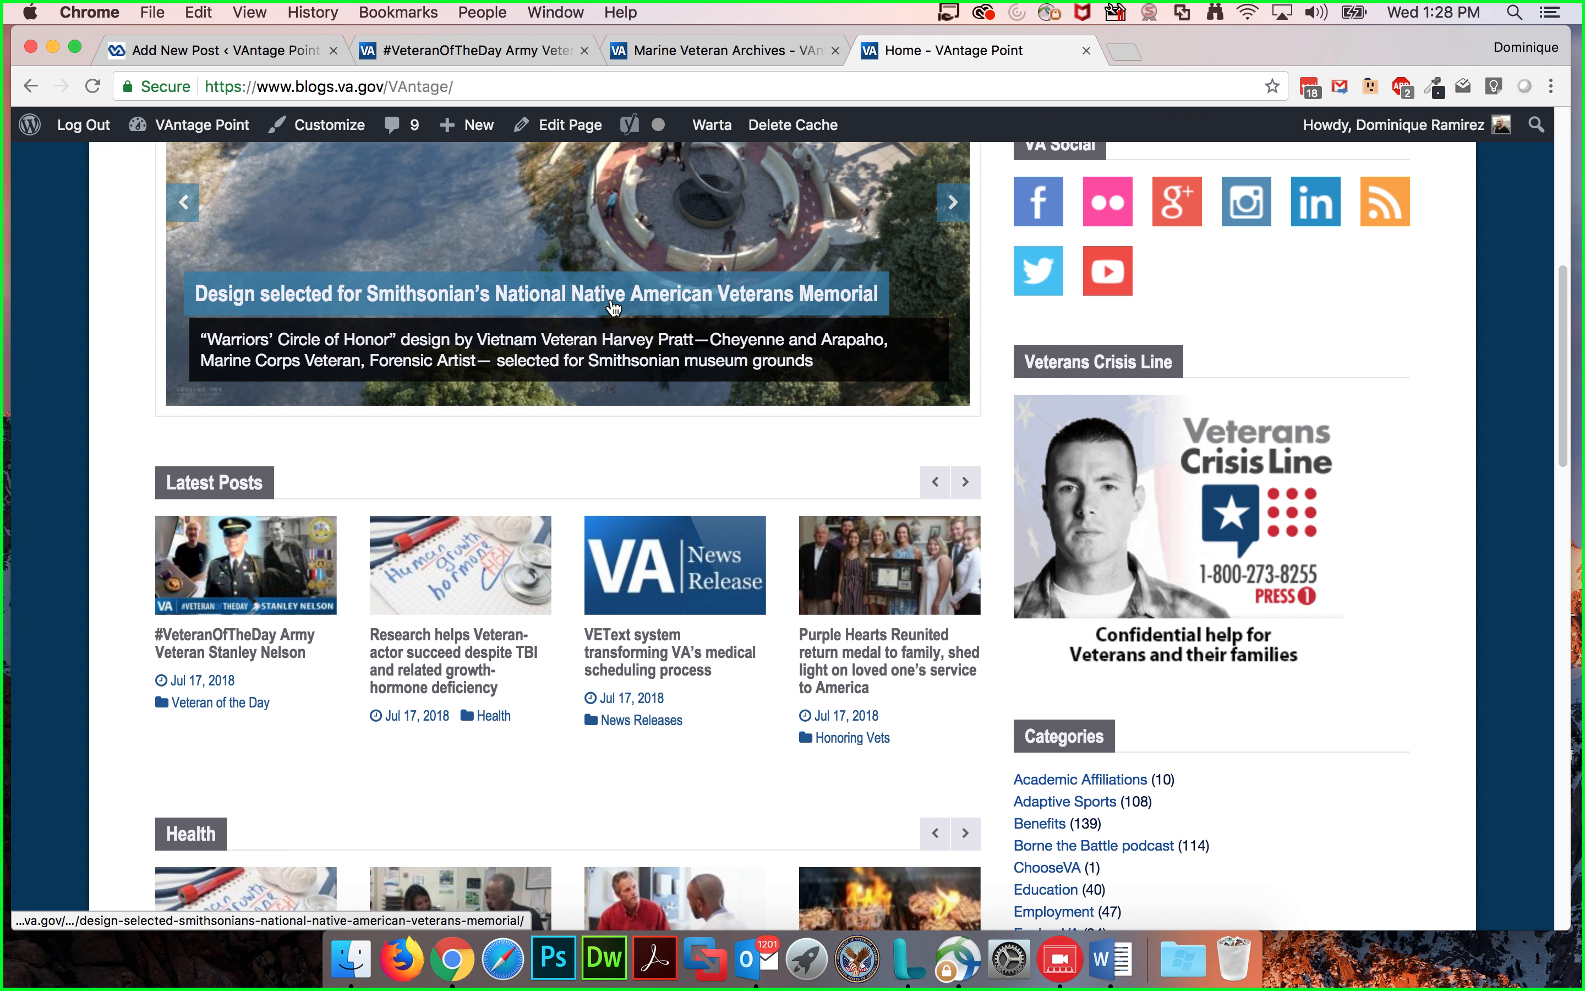
{"action": "scroll", "coordinate": [615, 302], "scroll_direction": "down", "scroll_amount": 5}
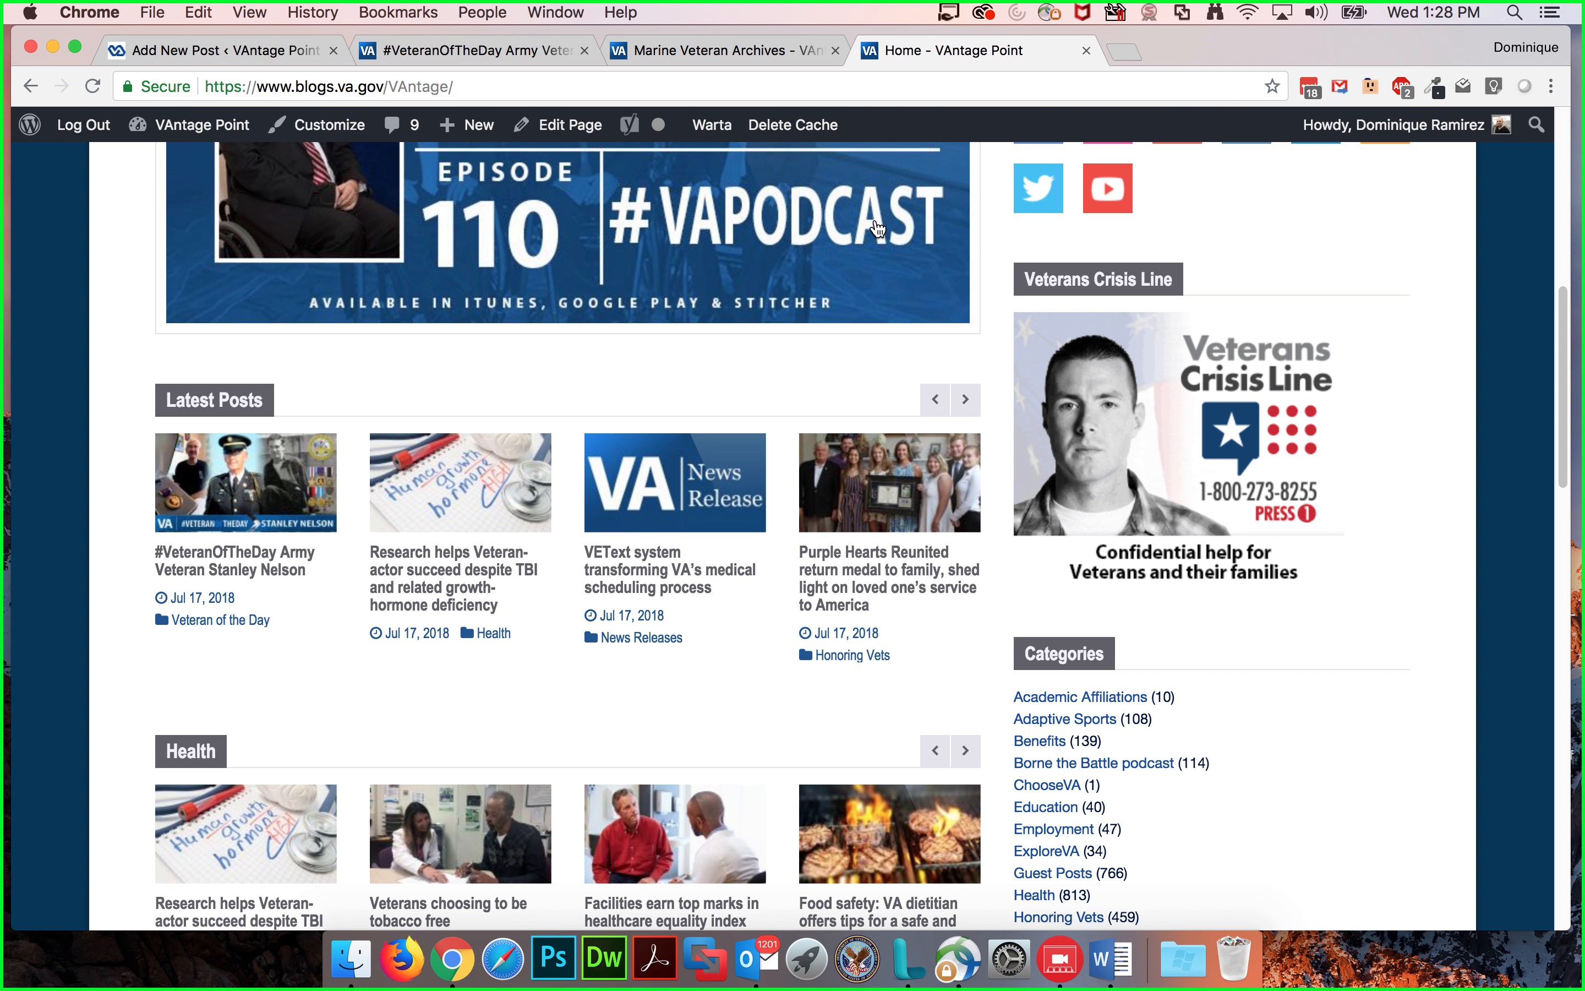
{"action": "left_click", "coordinate": [725, 49]}
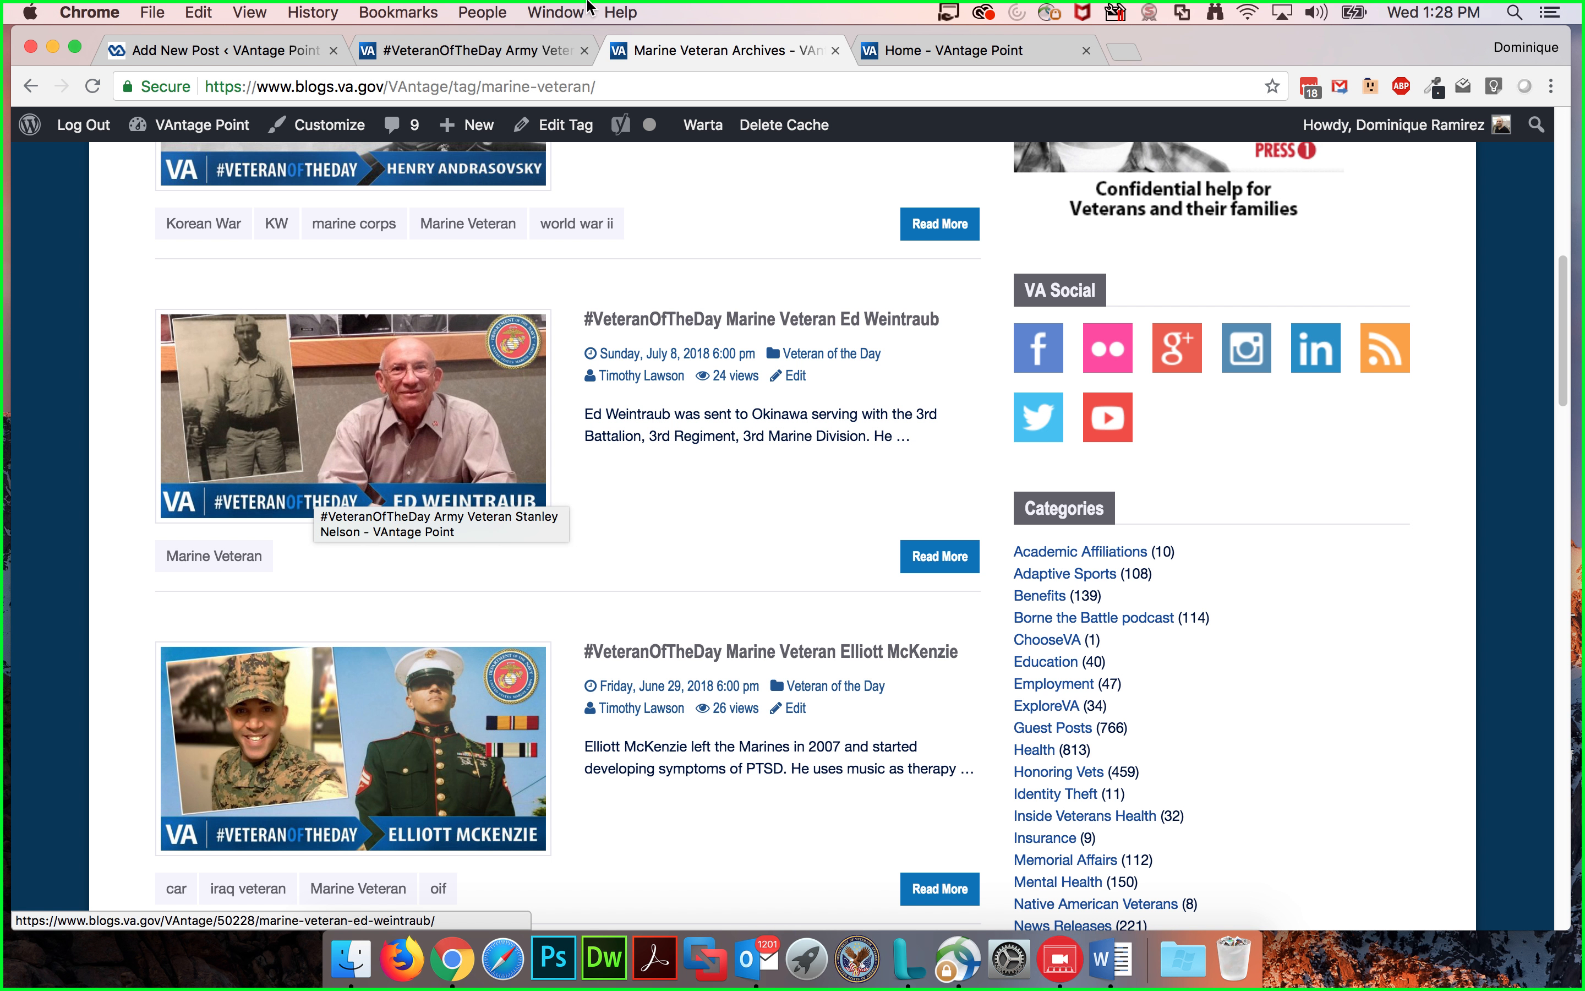
{"action": "left_click", "coordinate": [445, 51]}
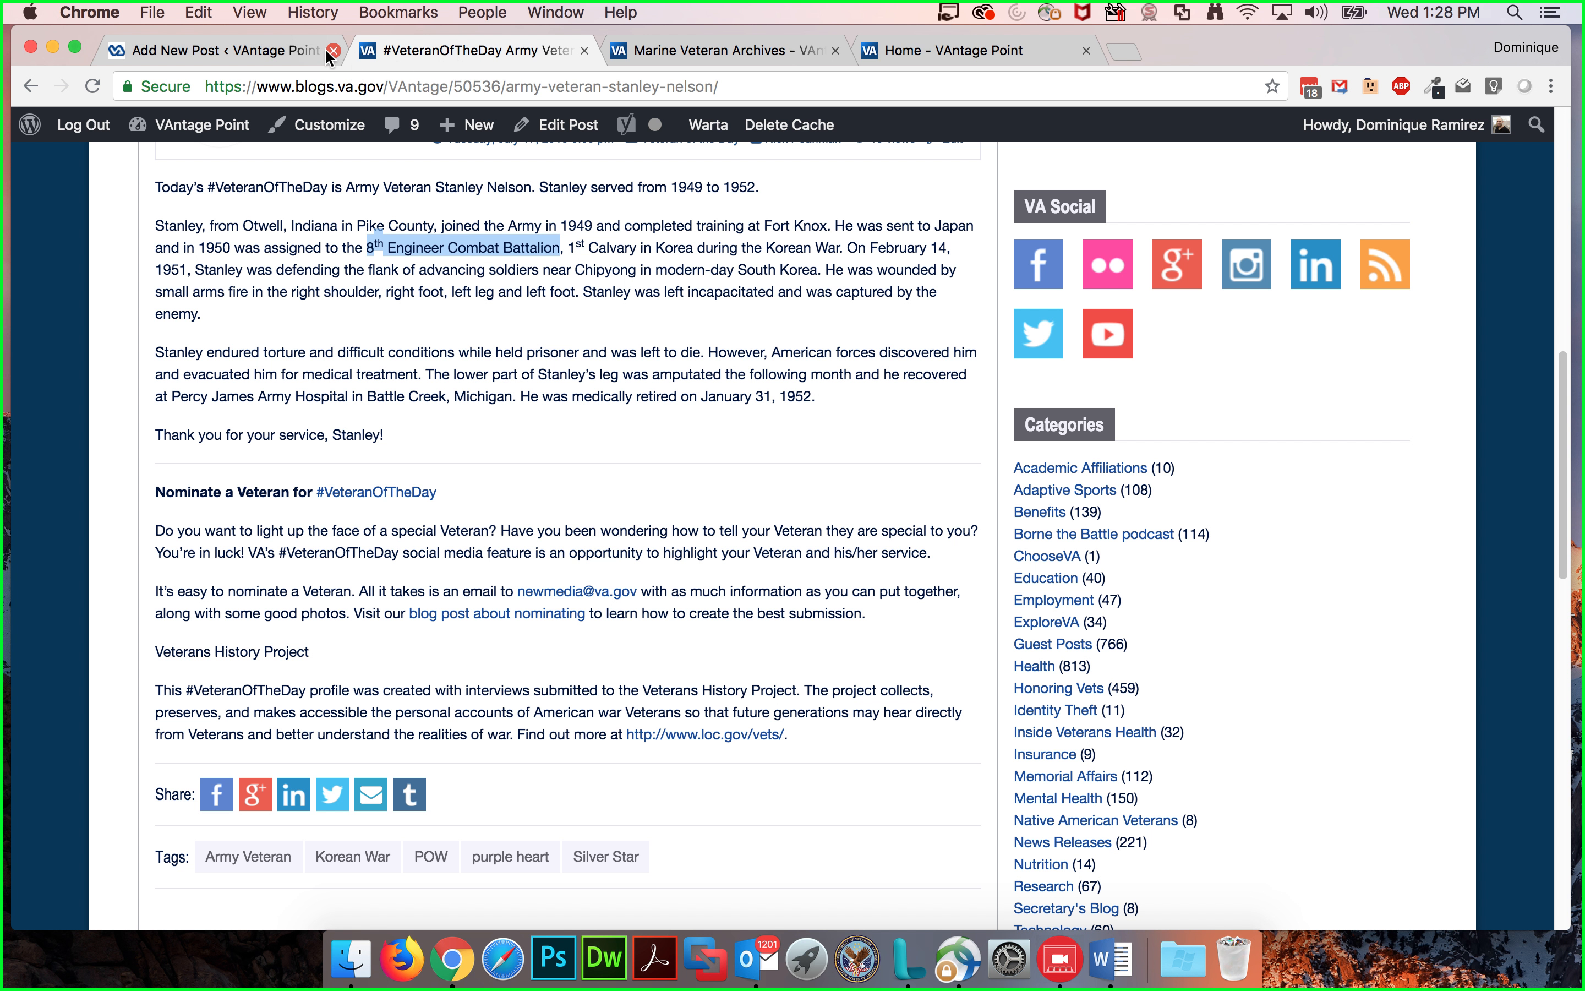
{"action": "left_click", "coordinate": [303, 55]}
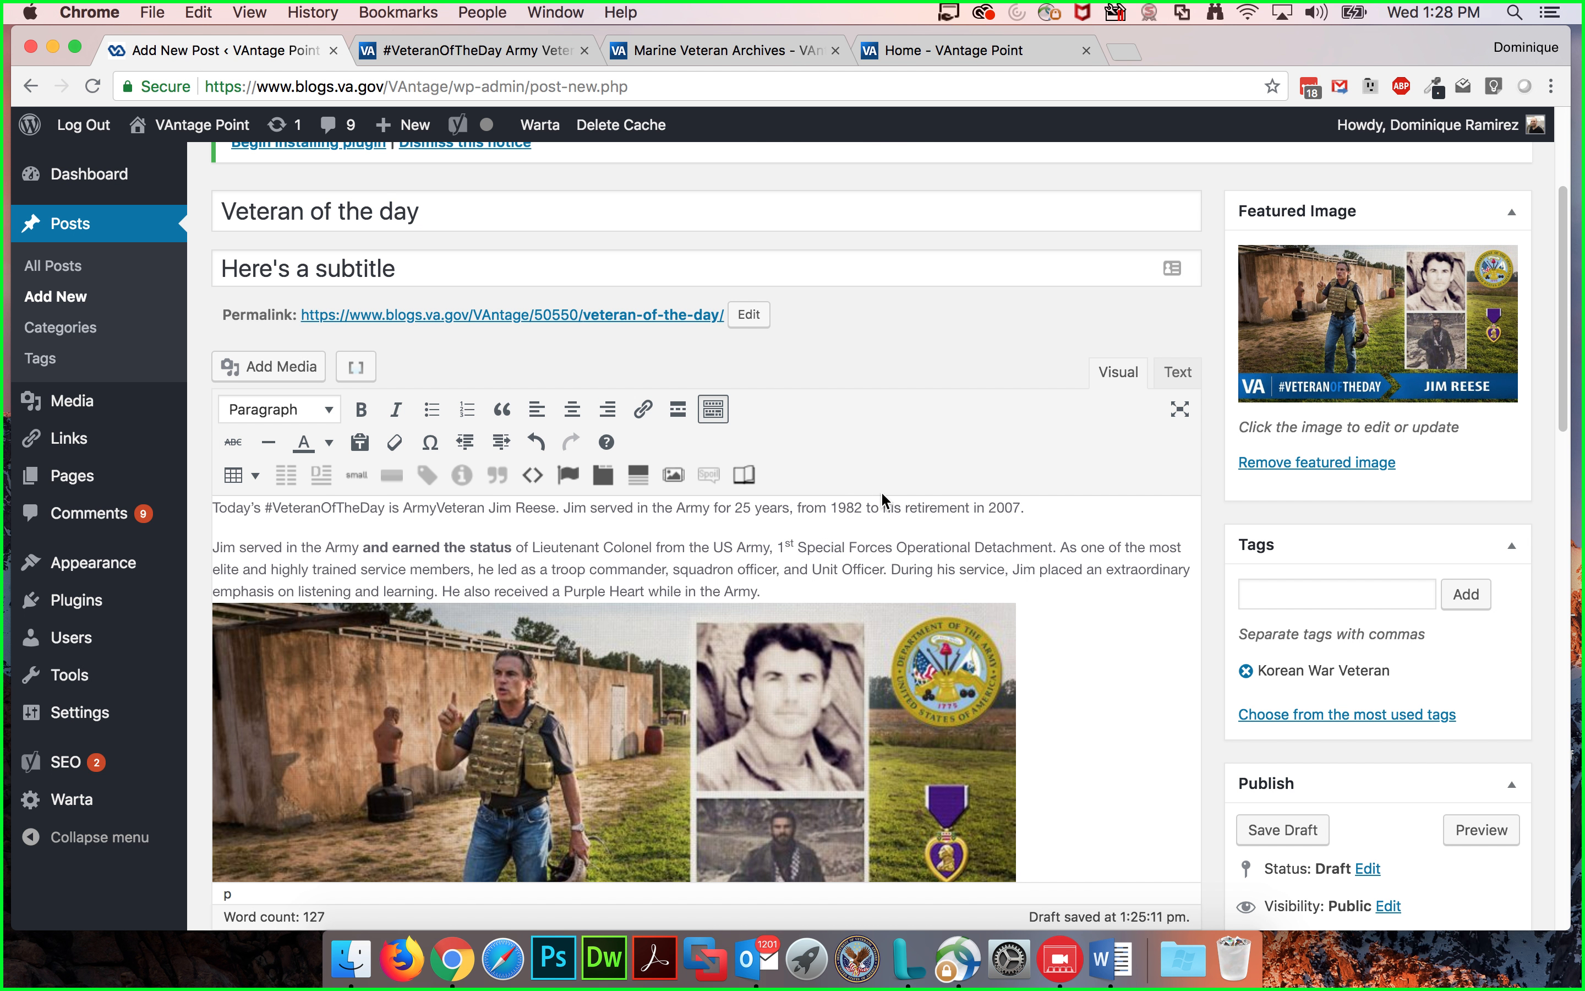
{"action": "scroll", "coordinate": [1151, 588], "scroll_direction": "down", "scroll_amount": 5}
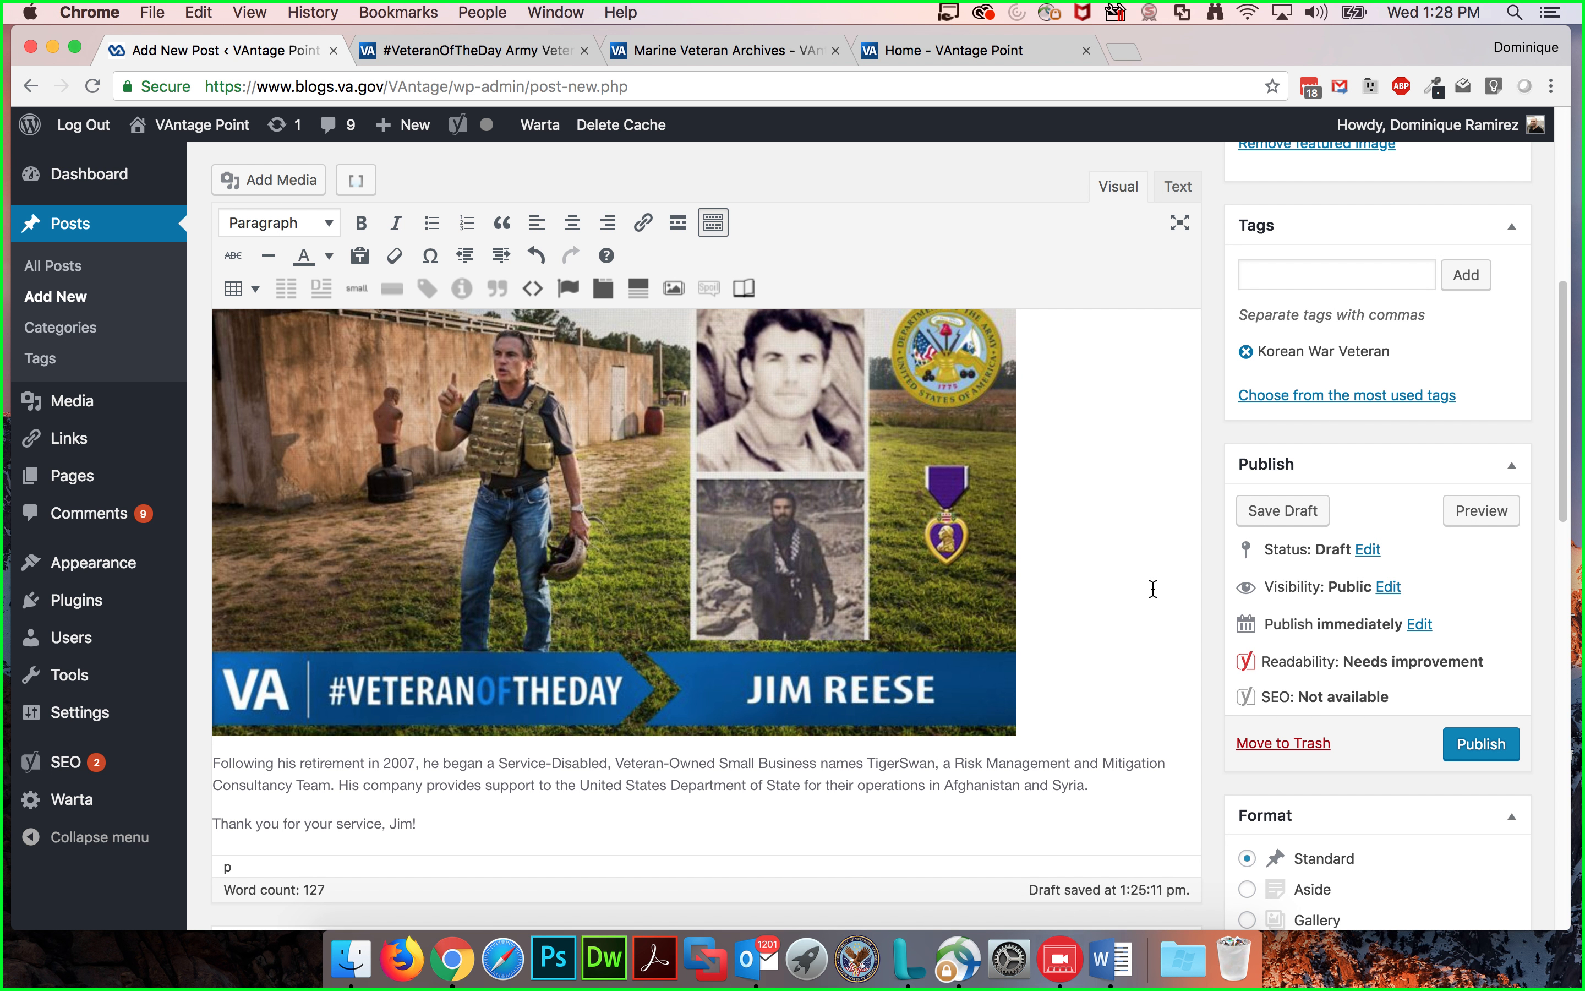
{"action": "scroll", "coordinate": [1151, 588], "scroll_direction": "up", "scroll_amount": 2}
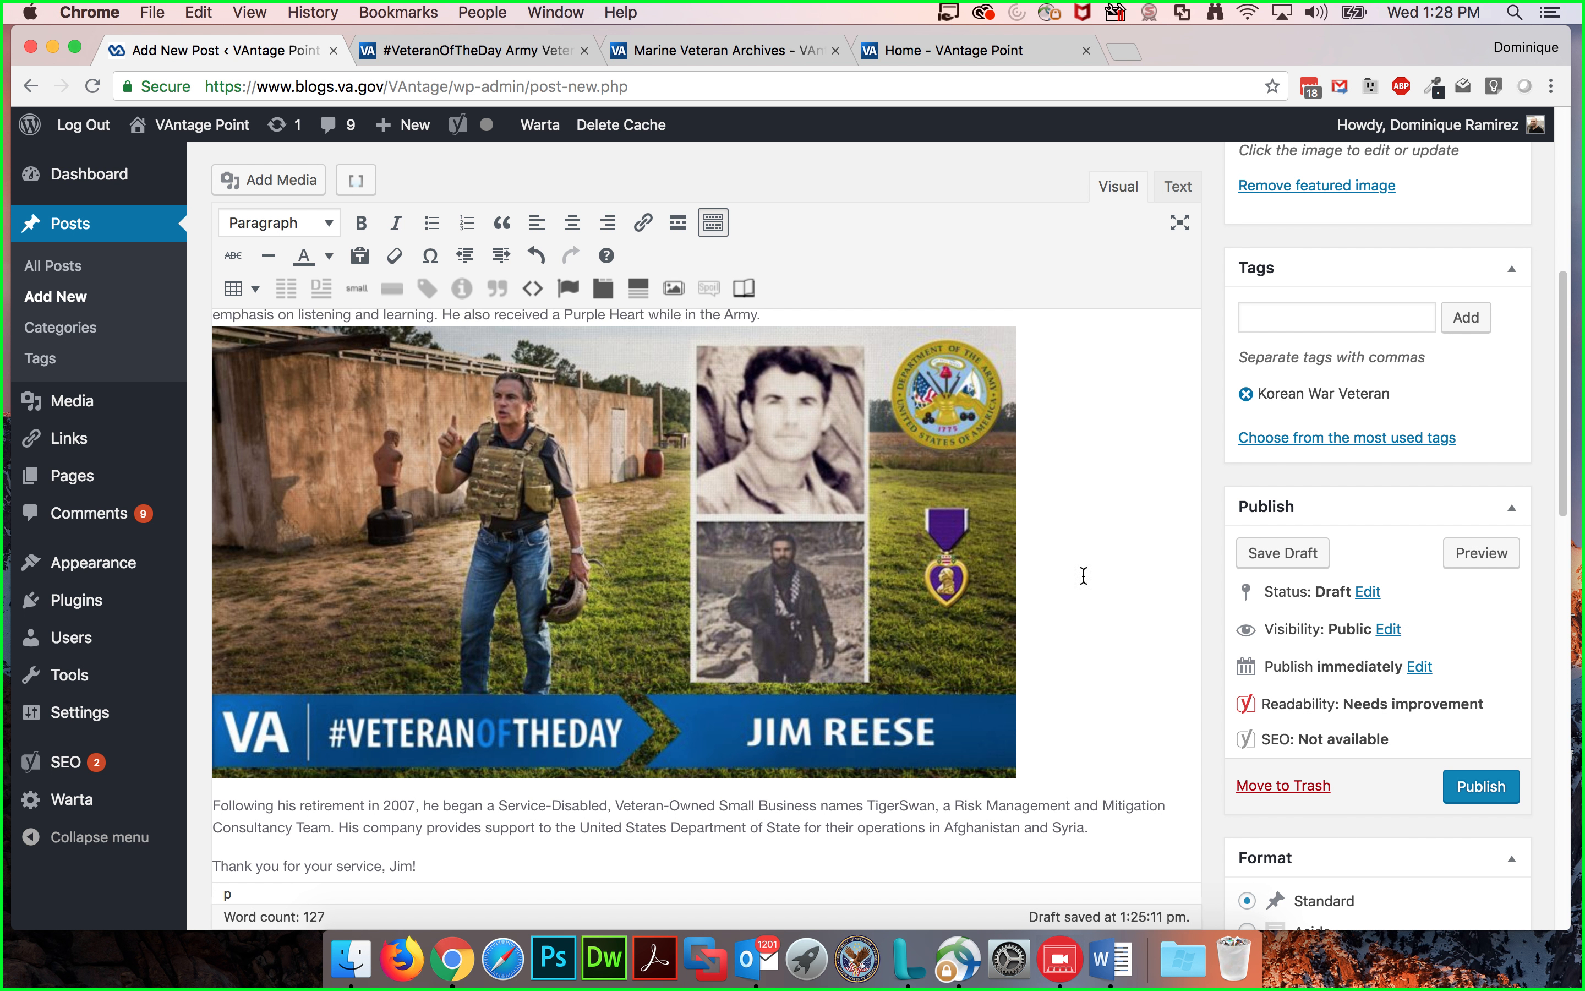
Step: Try center and left alignment on the post's image, then set it back to no alignment
{"action": "left_click", "coordinate": [993, 493]}
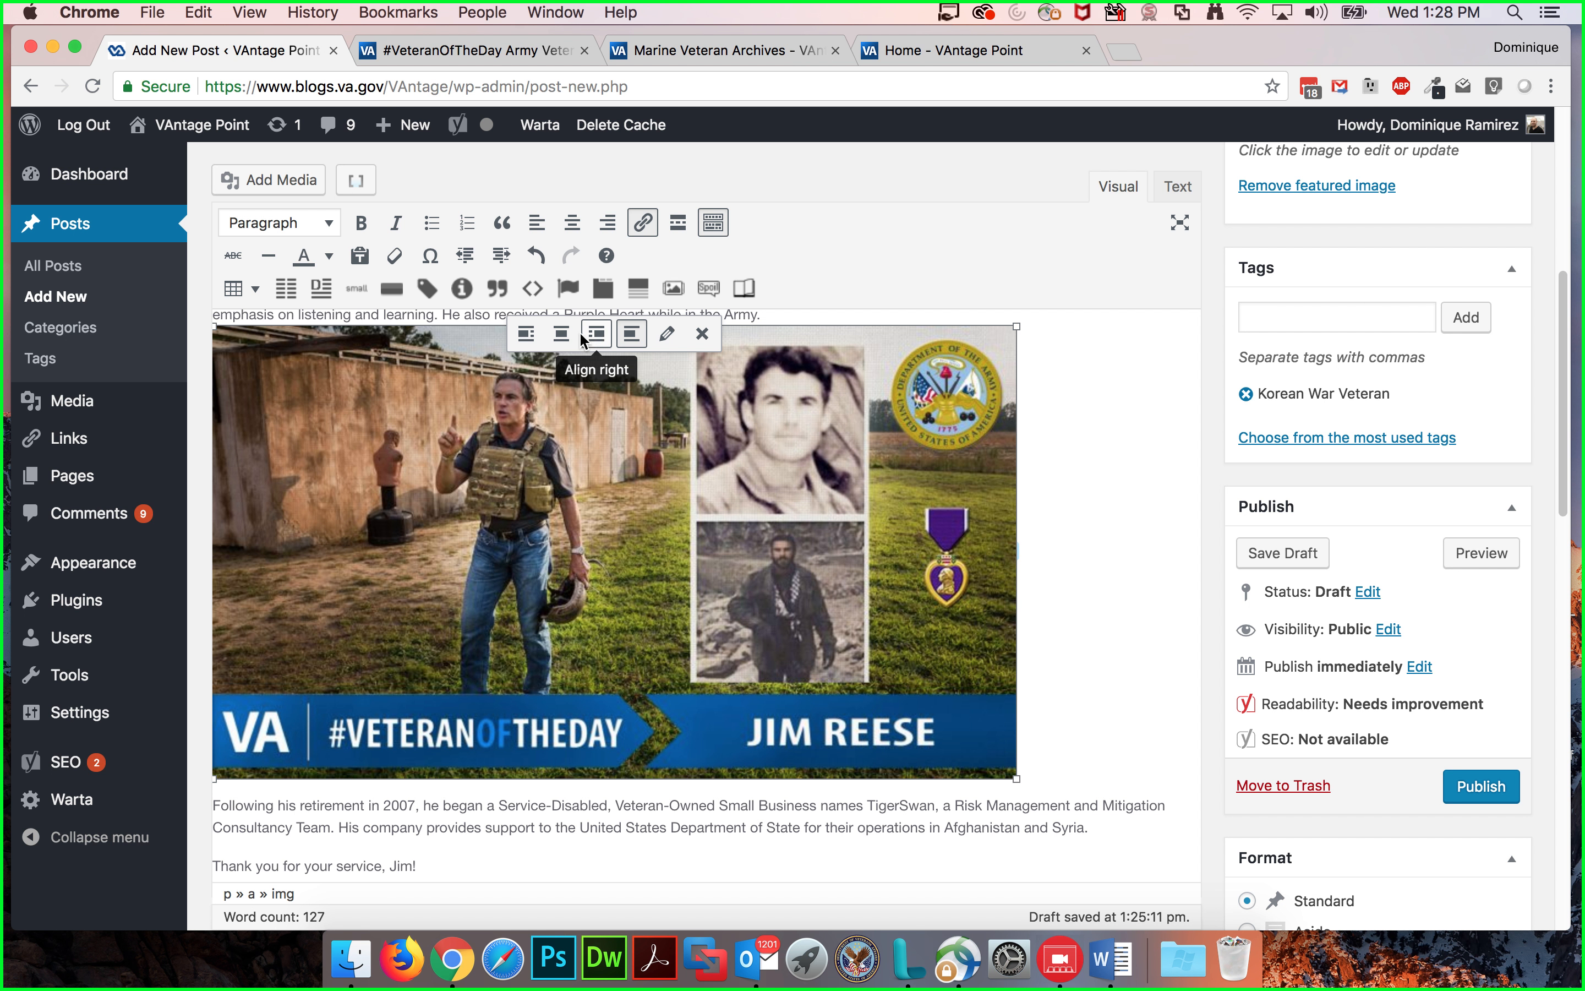
{"action": "left_click", "coordinate": [561, 334]}
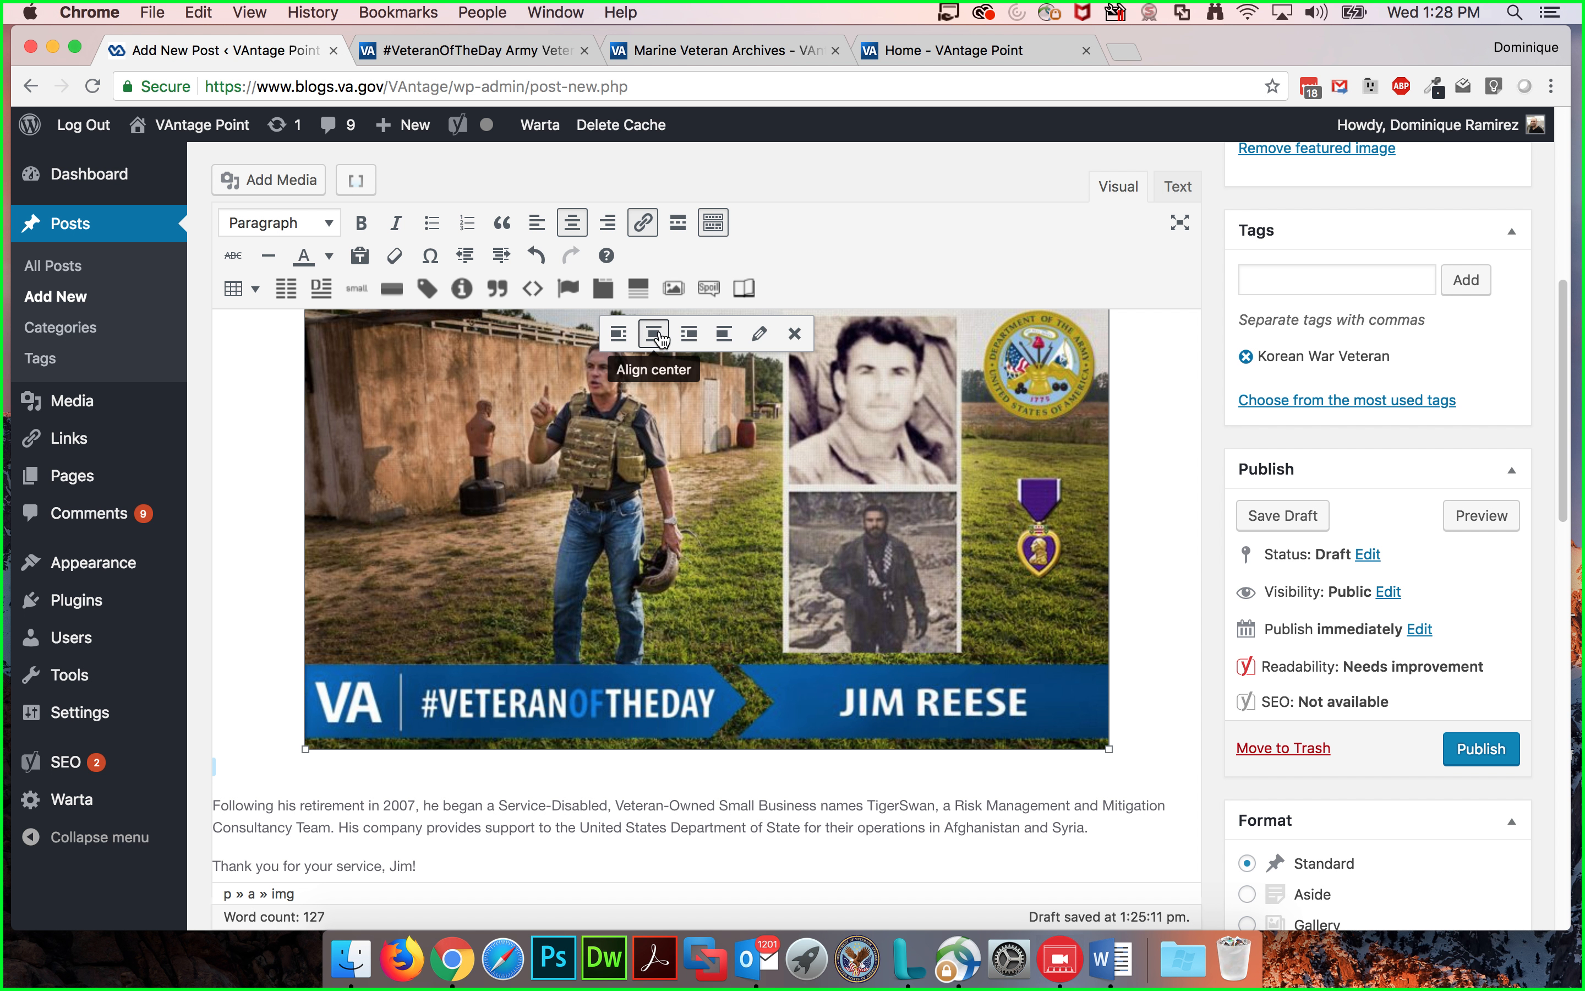
{"action": "left_click", "coordinate": [617, 333]}
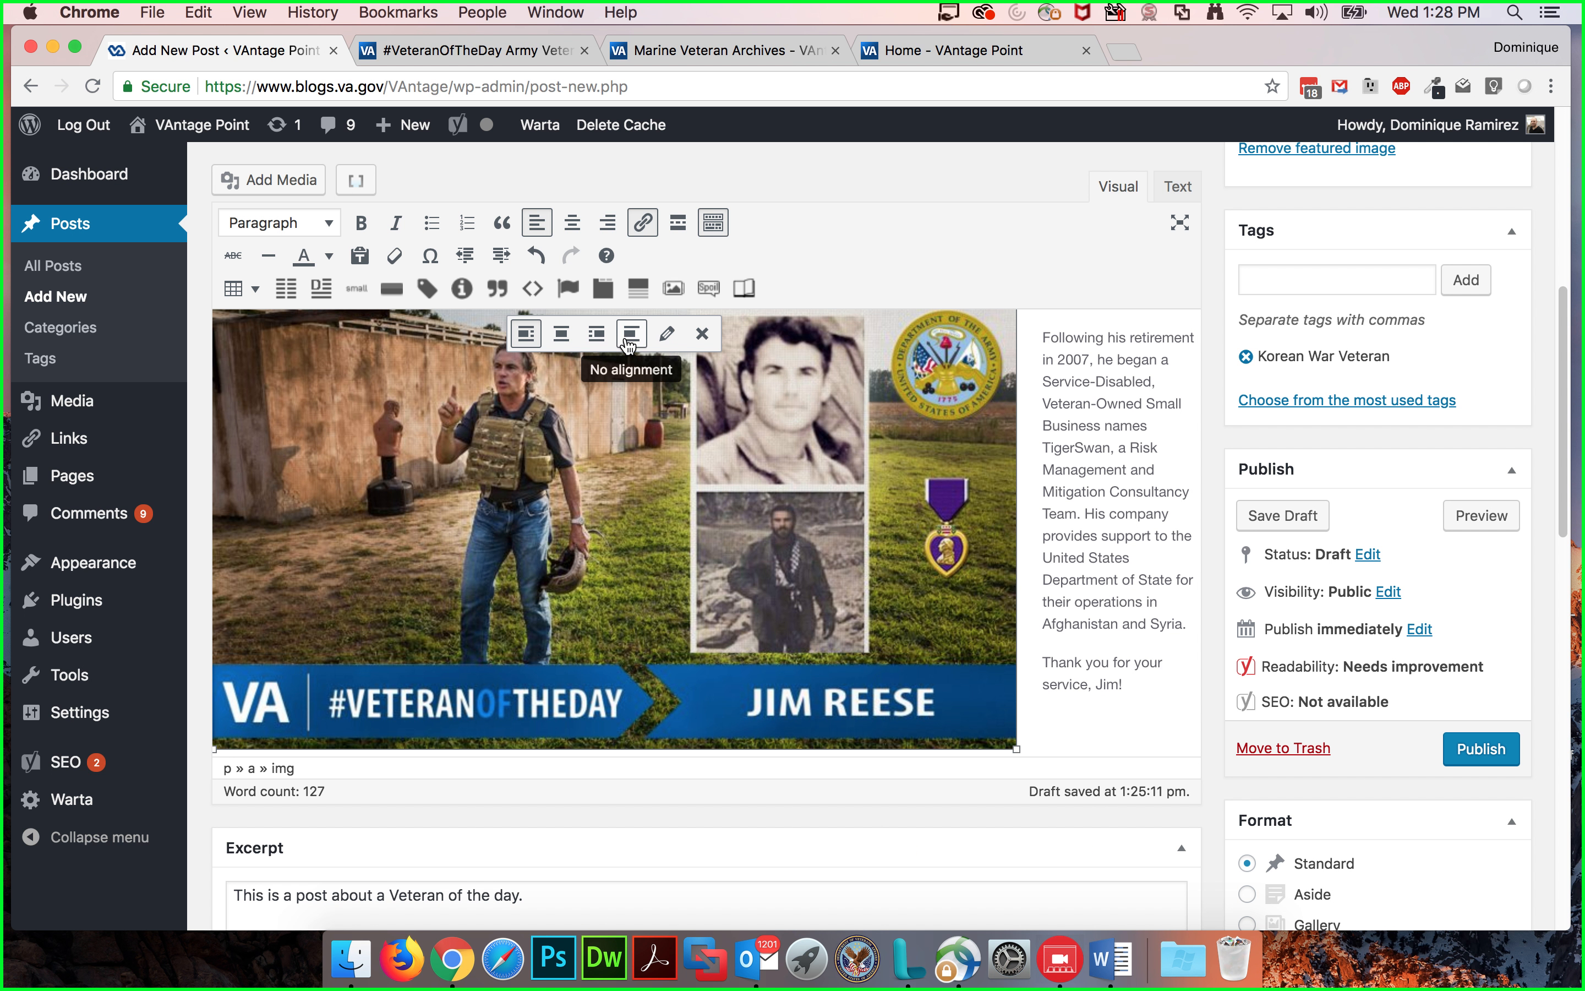
{"action": "left_click", "coordinate": [628, 341]}
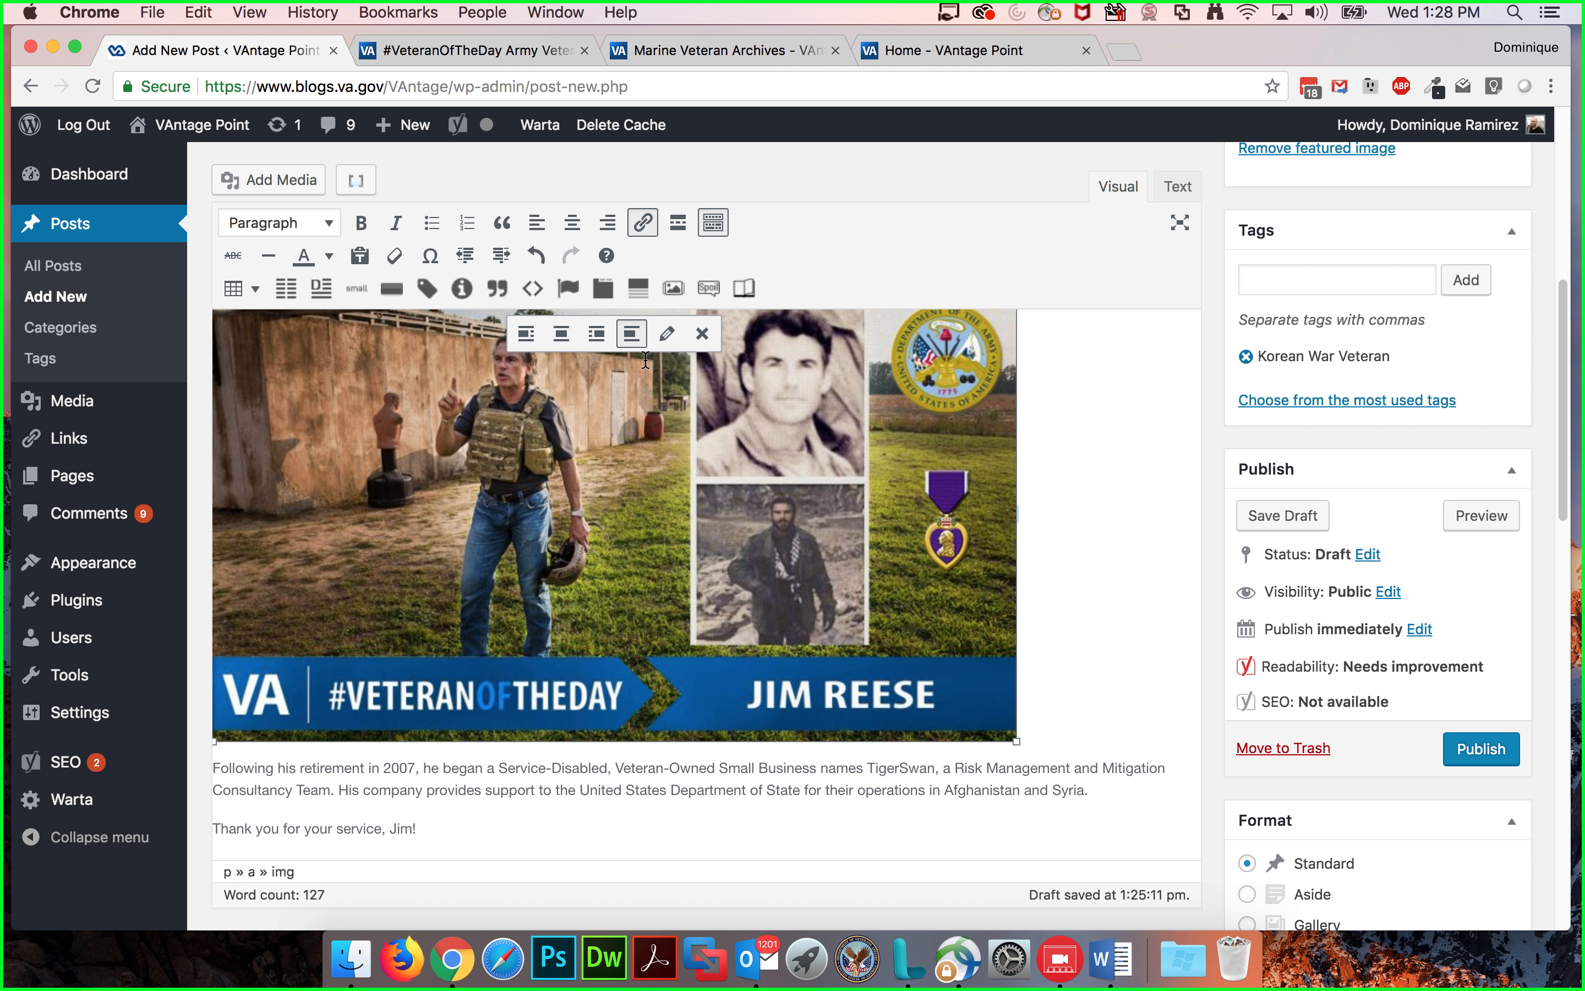
Step: Open the image's details dialog, review its display settings and advanced options, and close it
{"action": "left_click", "coordinate": [668, 337]}
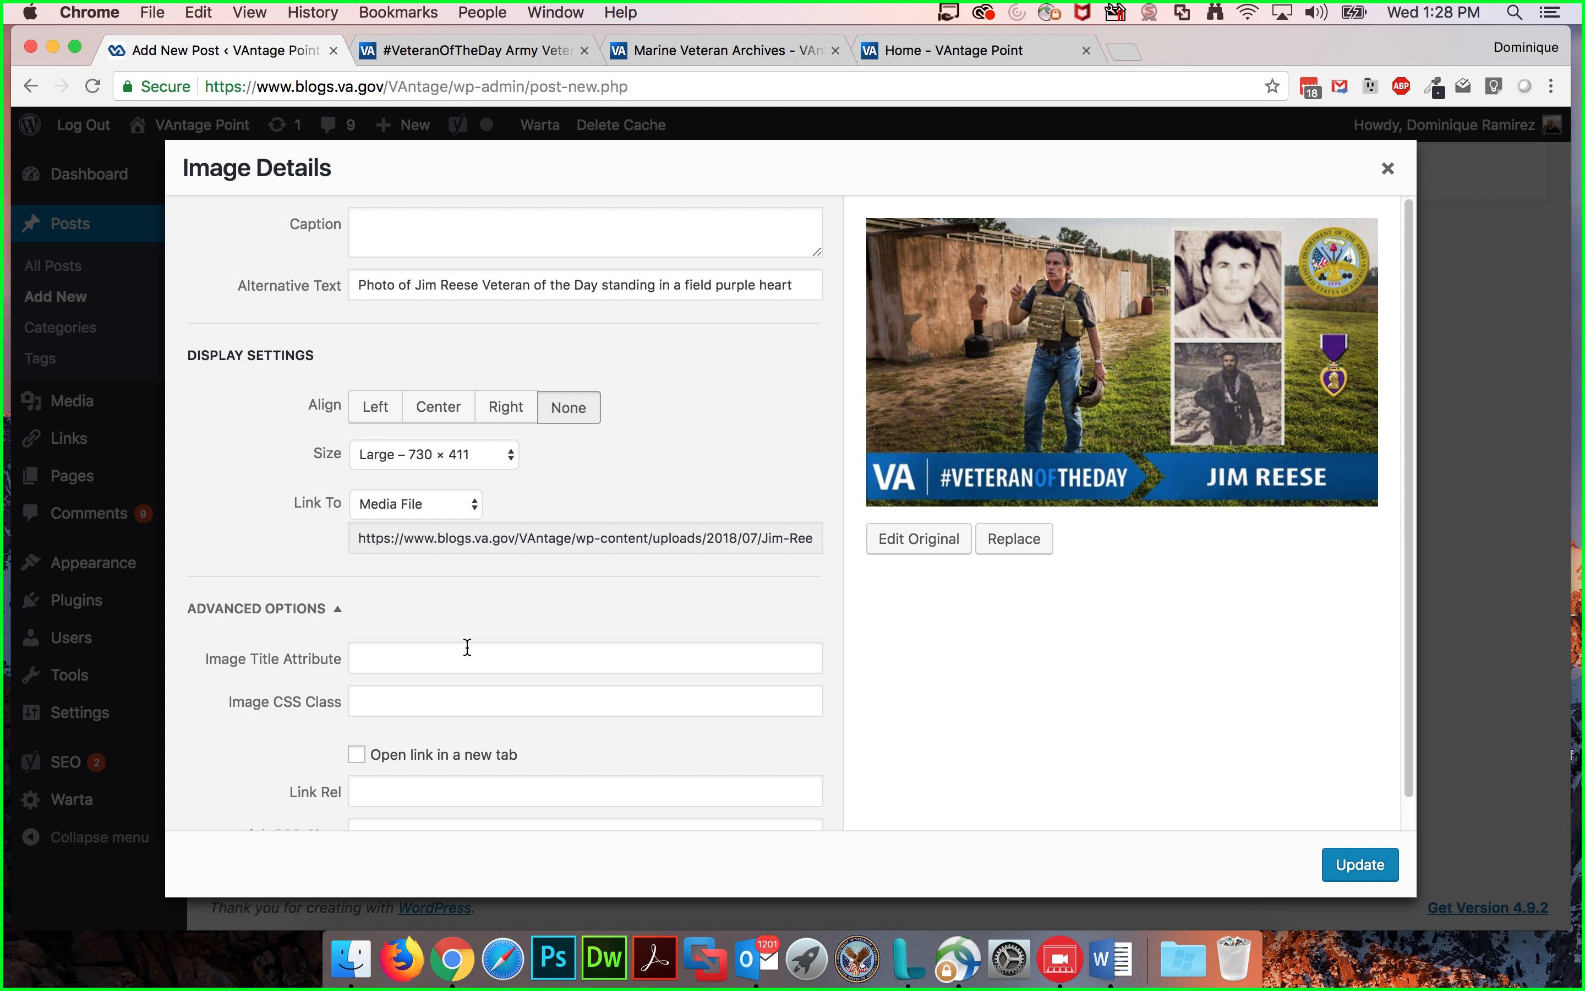
{"action": "scroll", "coordinate": [437, 622], "scroll_direction": "down", "scroll_amount": 1}
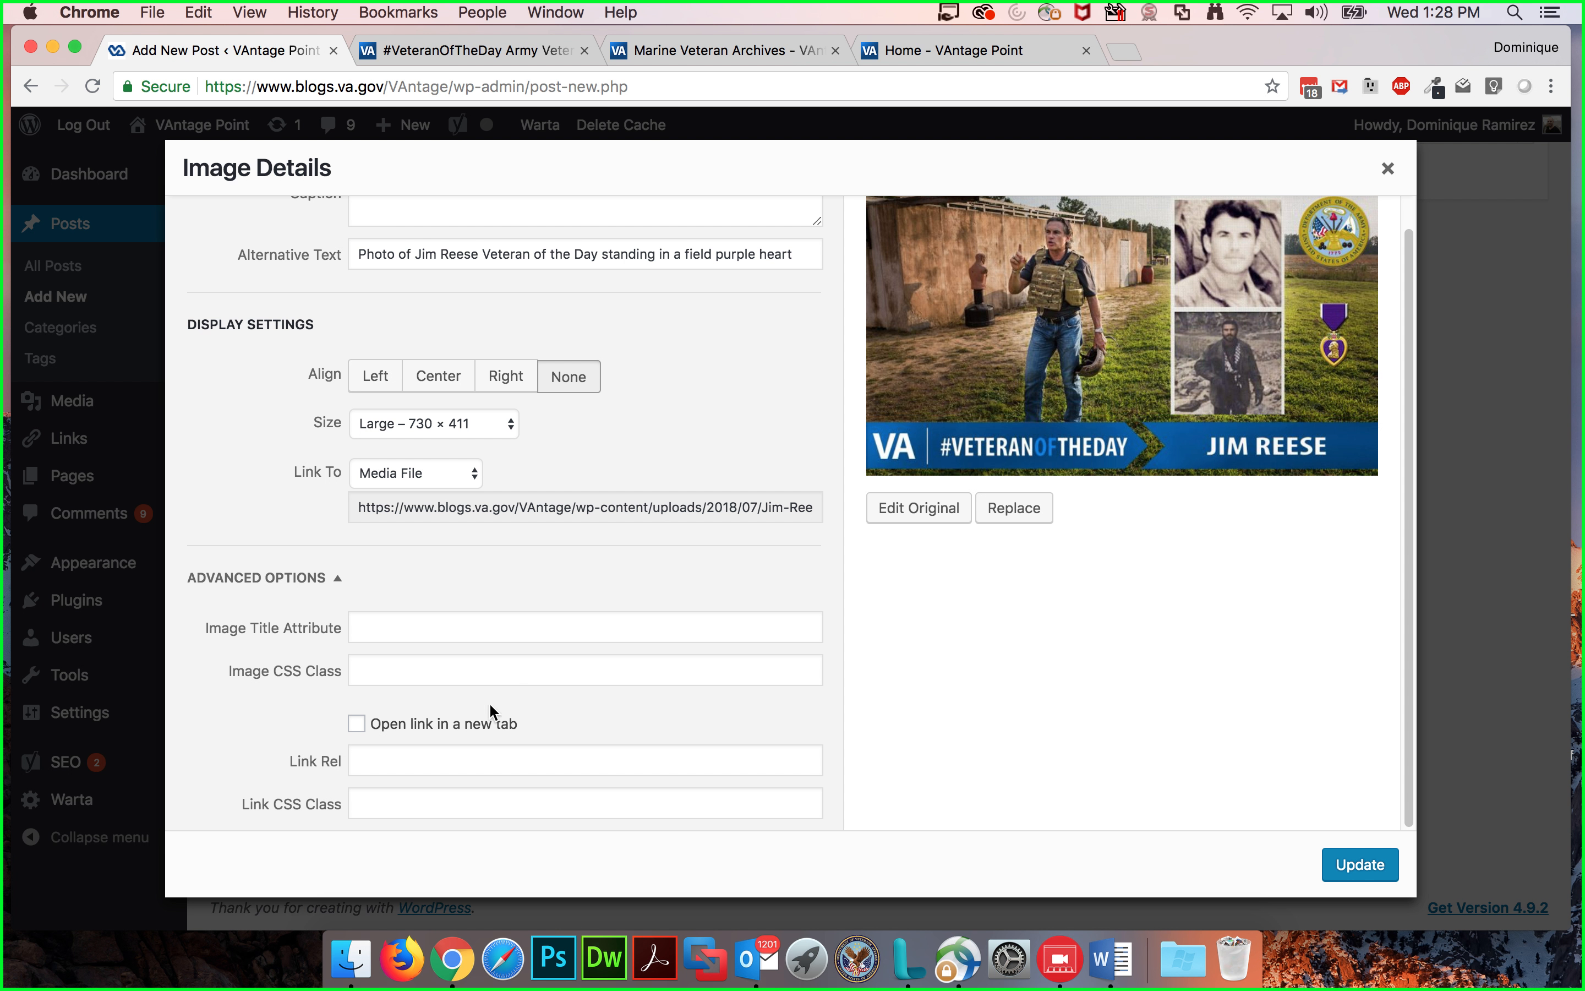
{"action": "scroll", "coordinate": [476, 599], "scroll_direction": "up", "scroll_amount": 1}
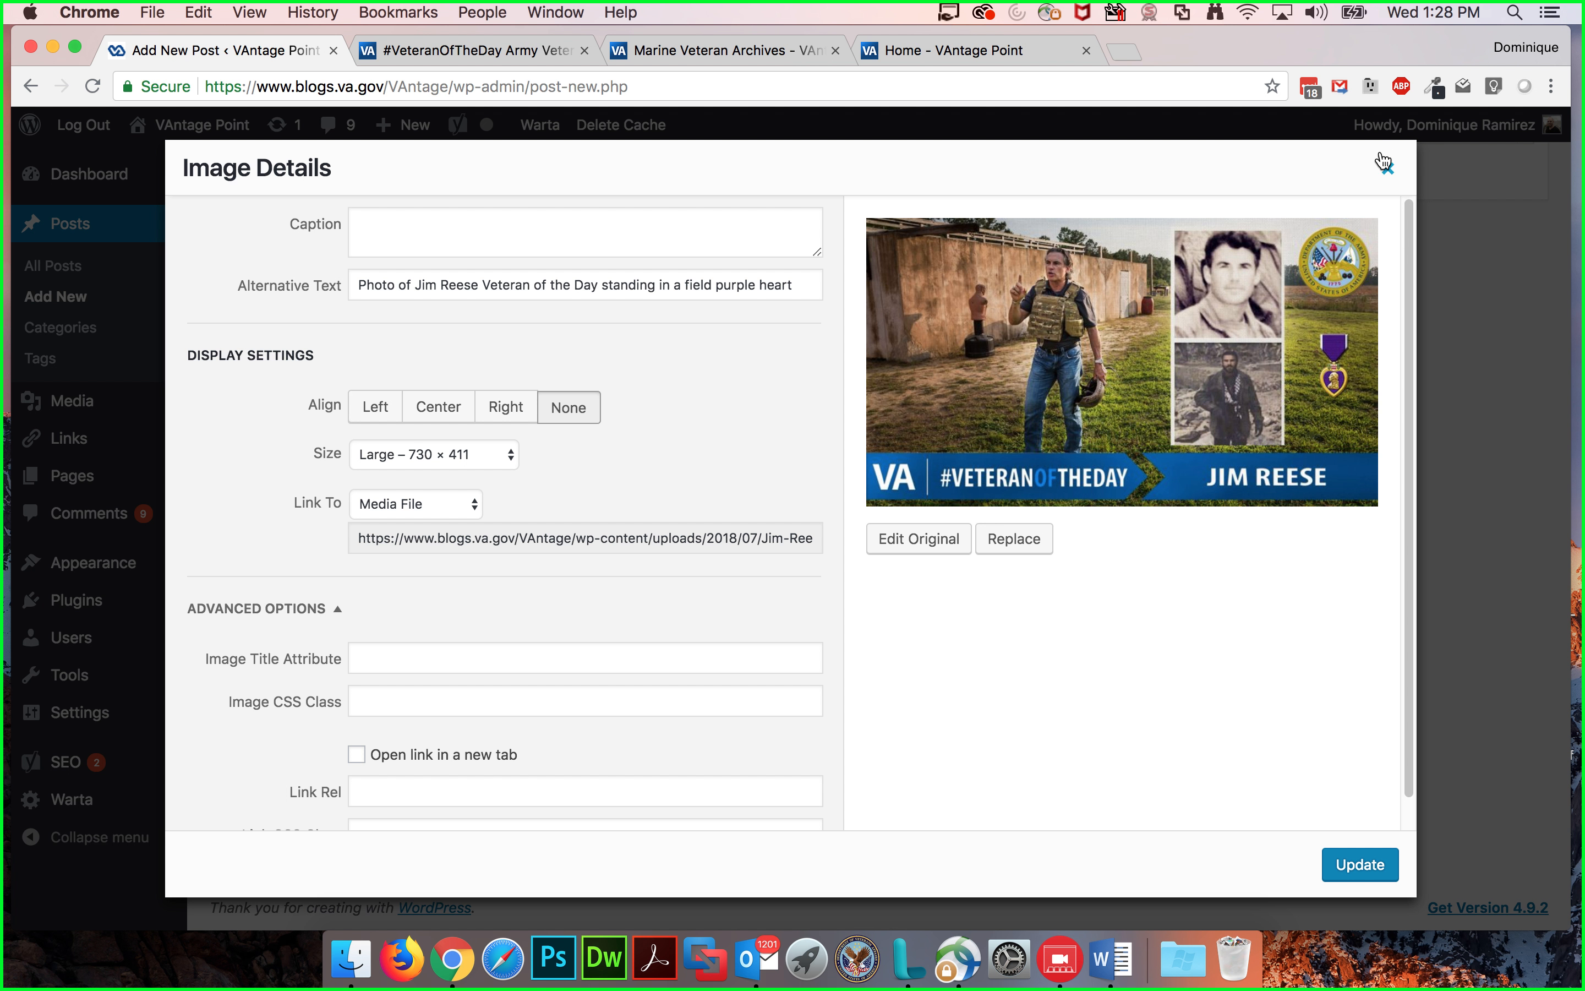
{"action": "left_click", "coordinate": [1388, 169]}
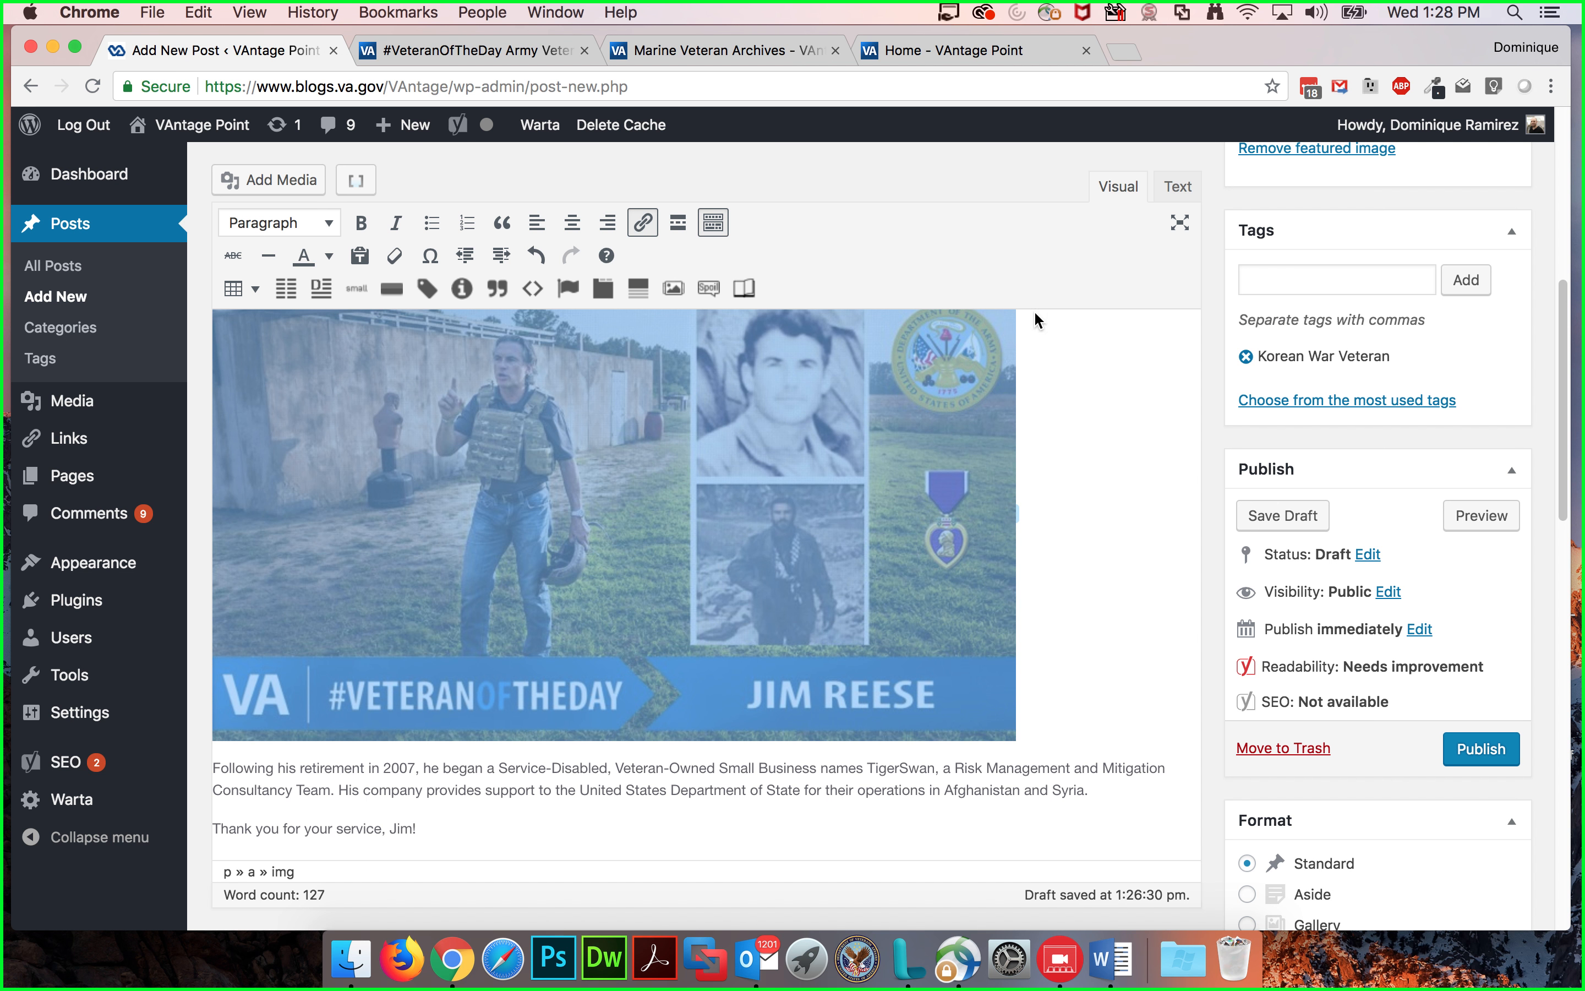
Step: Inspect the post's HTML markup around the image in the text view, then return to the visual editor
{"action": "left_click", "coordinate": [1177, 187]}
{"action": "left_click", "coordinate": [708, 434]}
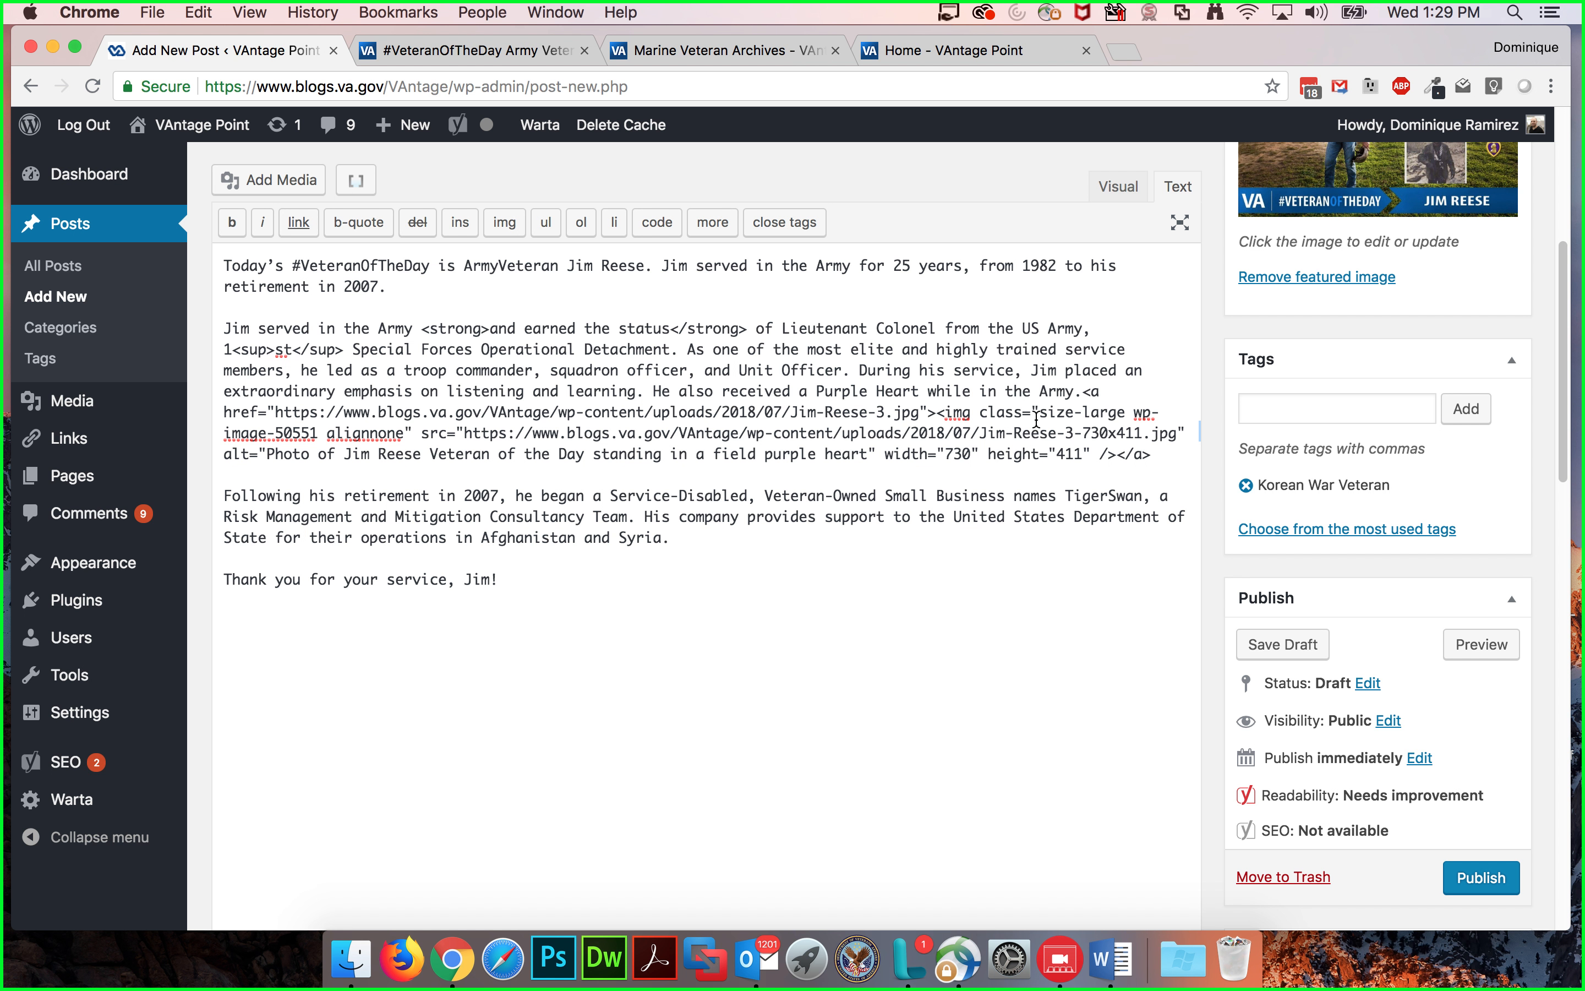
{"action": "left_click", "coordinate": [1113, 192]}
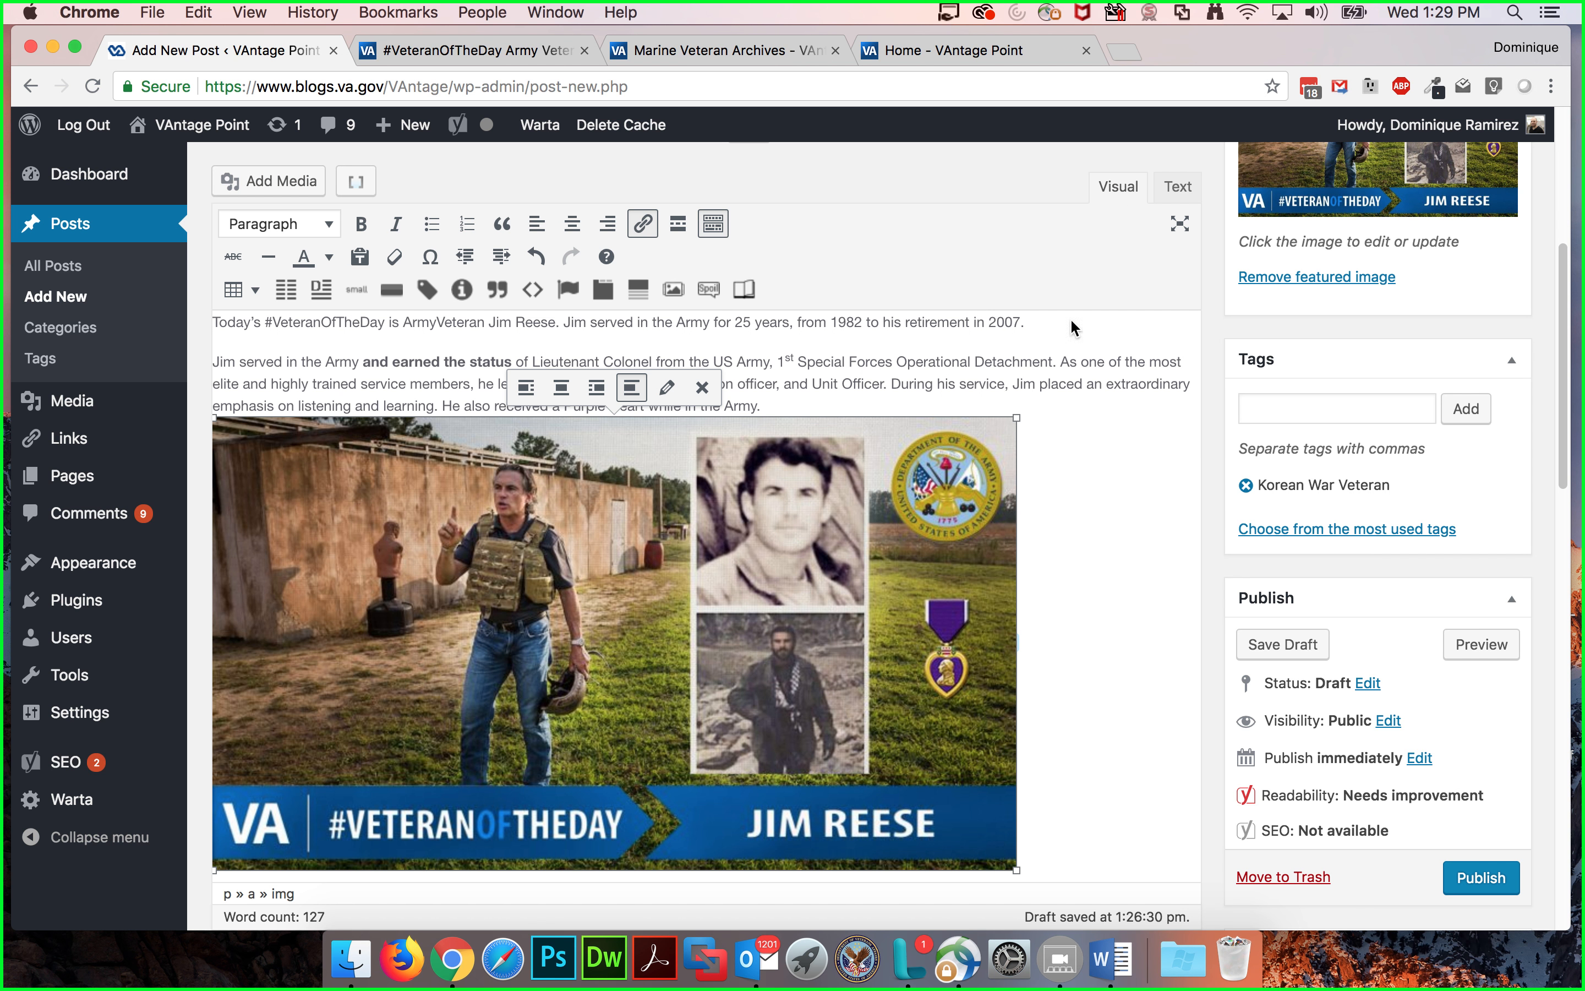
{"action": "left_click", "coordinate": [1038, 385]}
Step: Compare the post's excerpt with the story summaries on the live blog homepage
{"action": "scroll", "coordinate": [1067, 452], "scroll_direction": "down", "scroll_amount": 3}
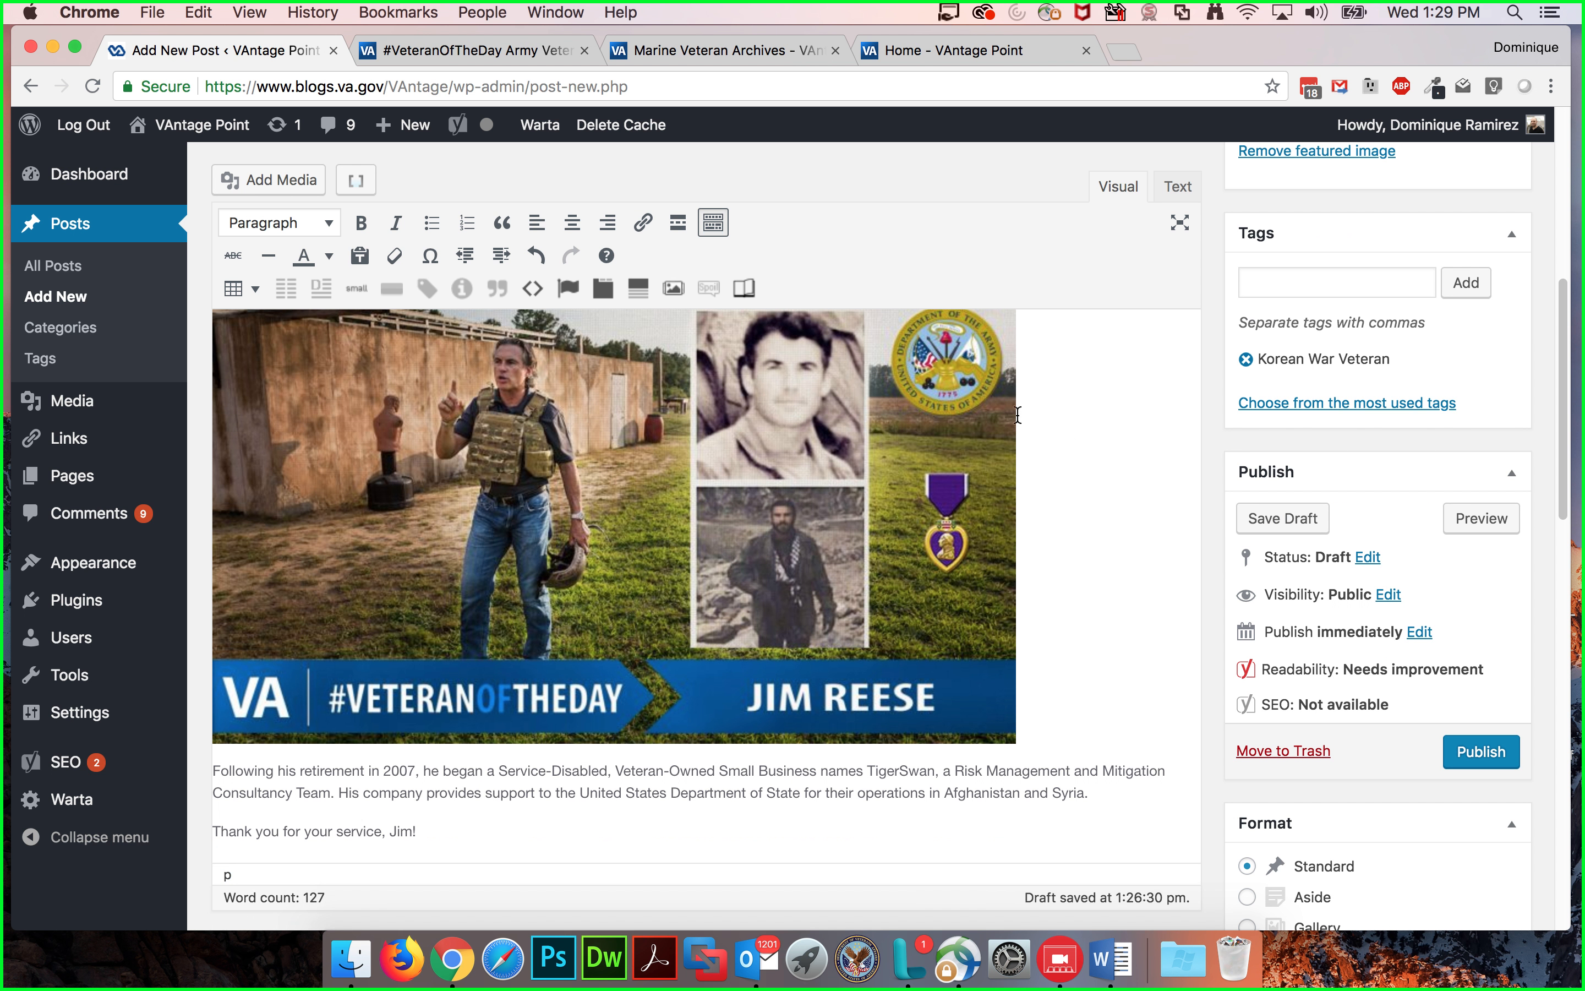
{"action": "scroll", "coordinate": [892, 477], "scroll_direction": "up", "scroll_amount": 2}
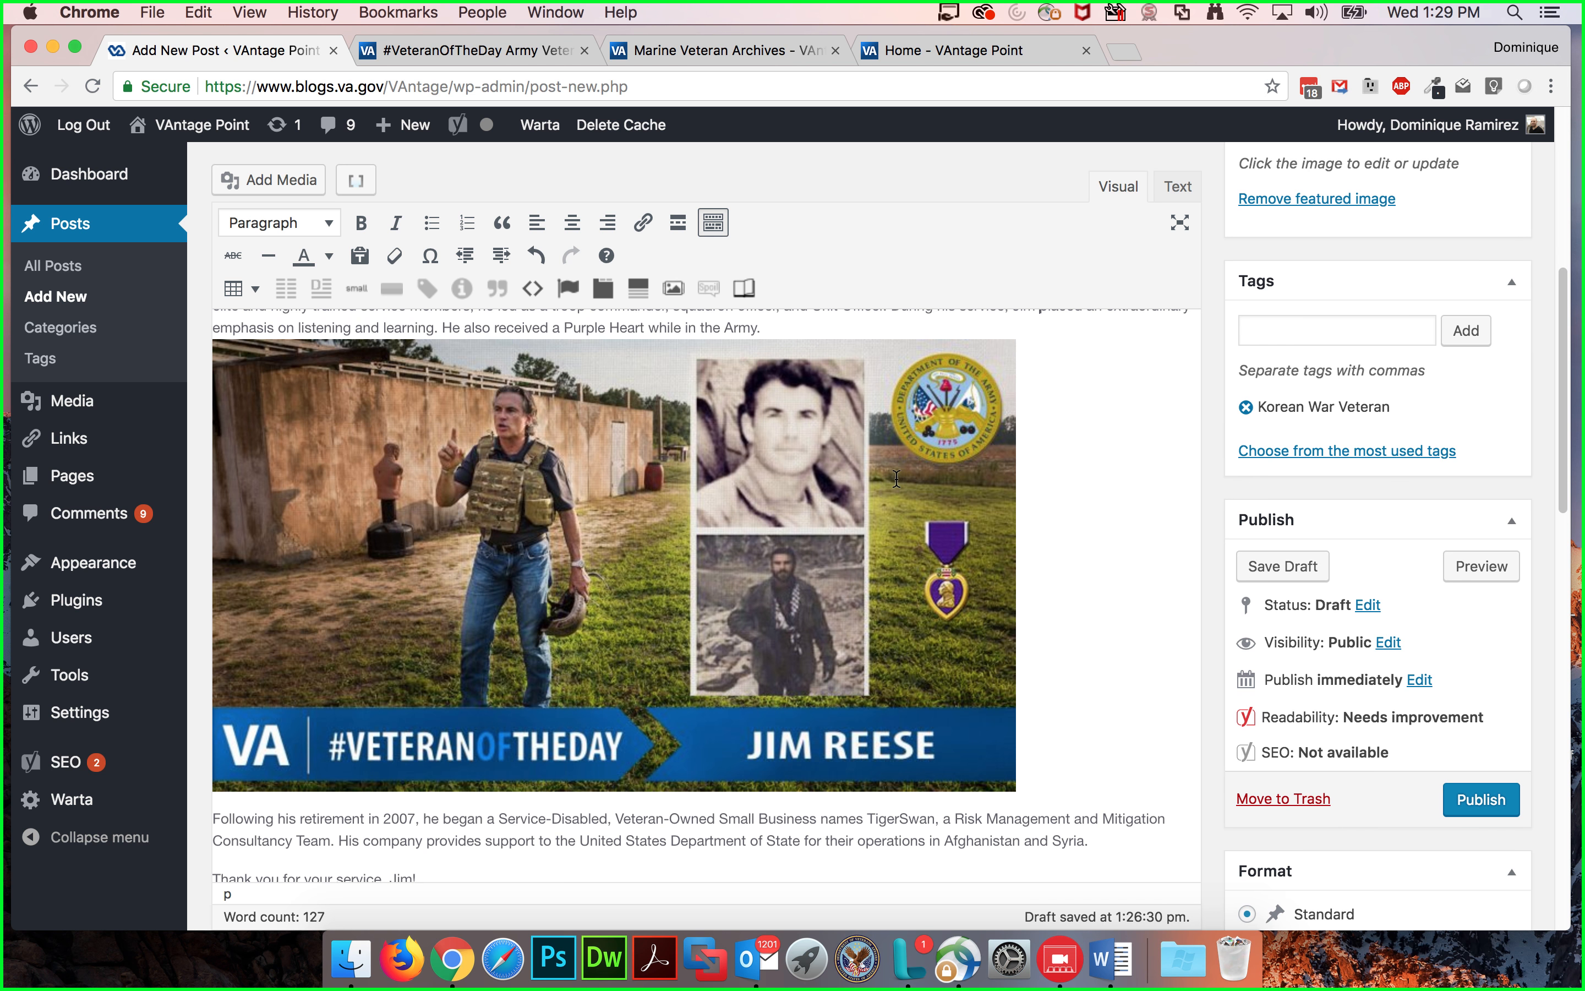
{"action": "scroll", "coordinate": [897, 479], "scroll_direction": "up", "scroll_amount": 1}
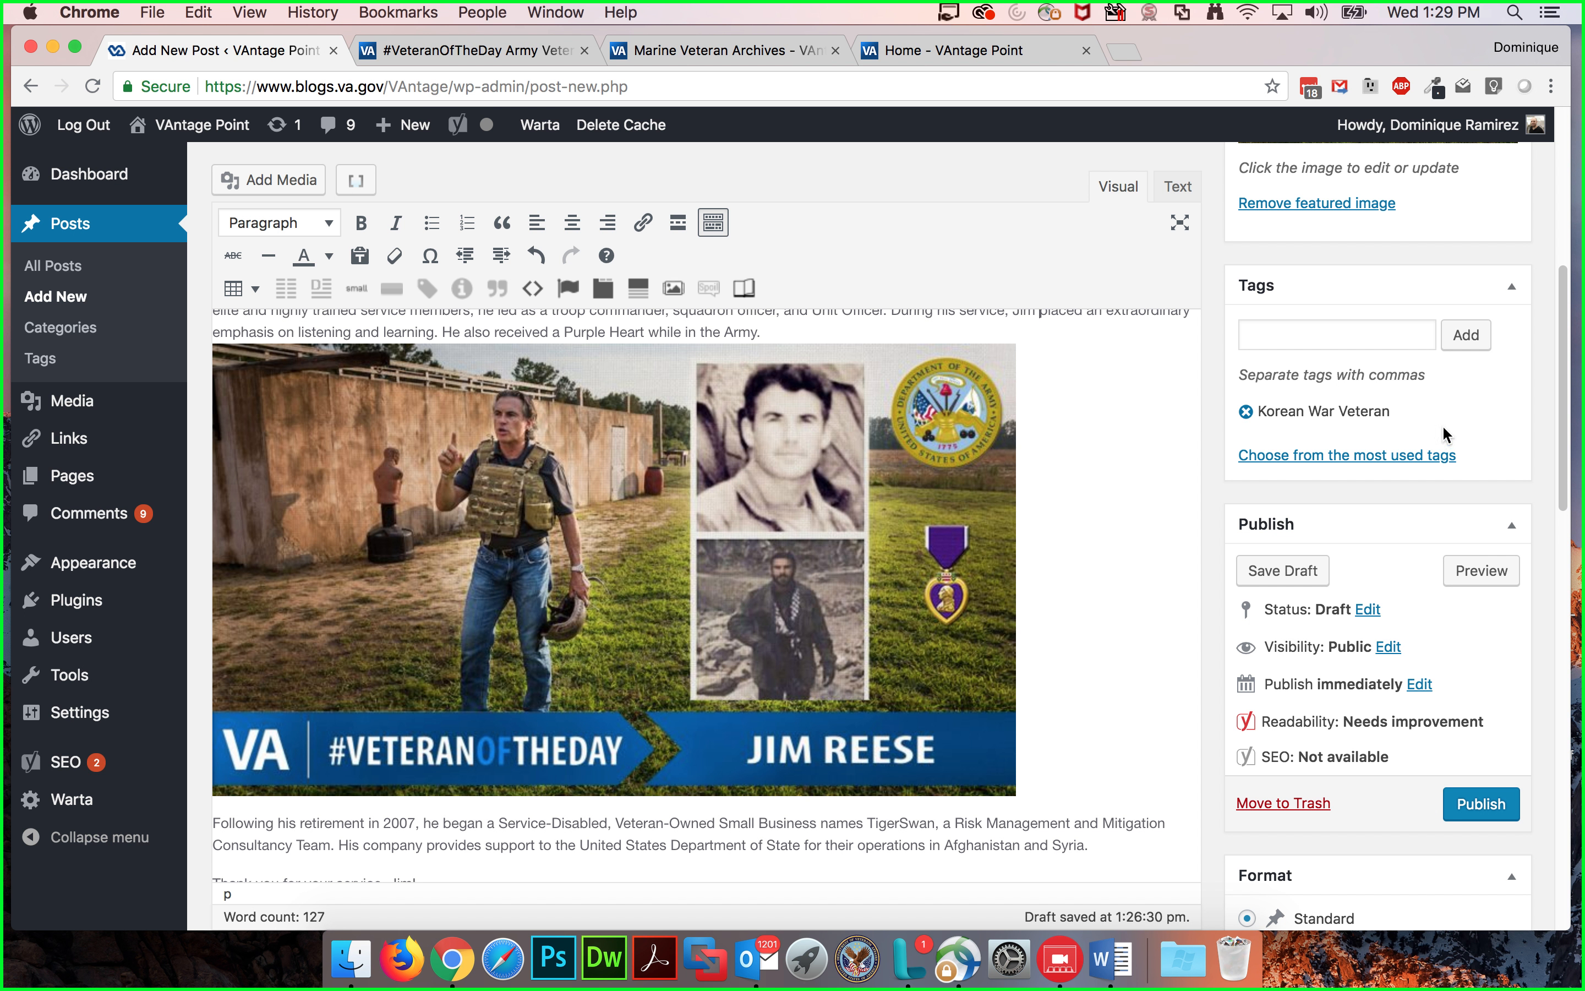
{"action": "scroll", "coordinate": [1333, 347], "scroll_direction": "down", "scroll_amount": 10}
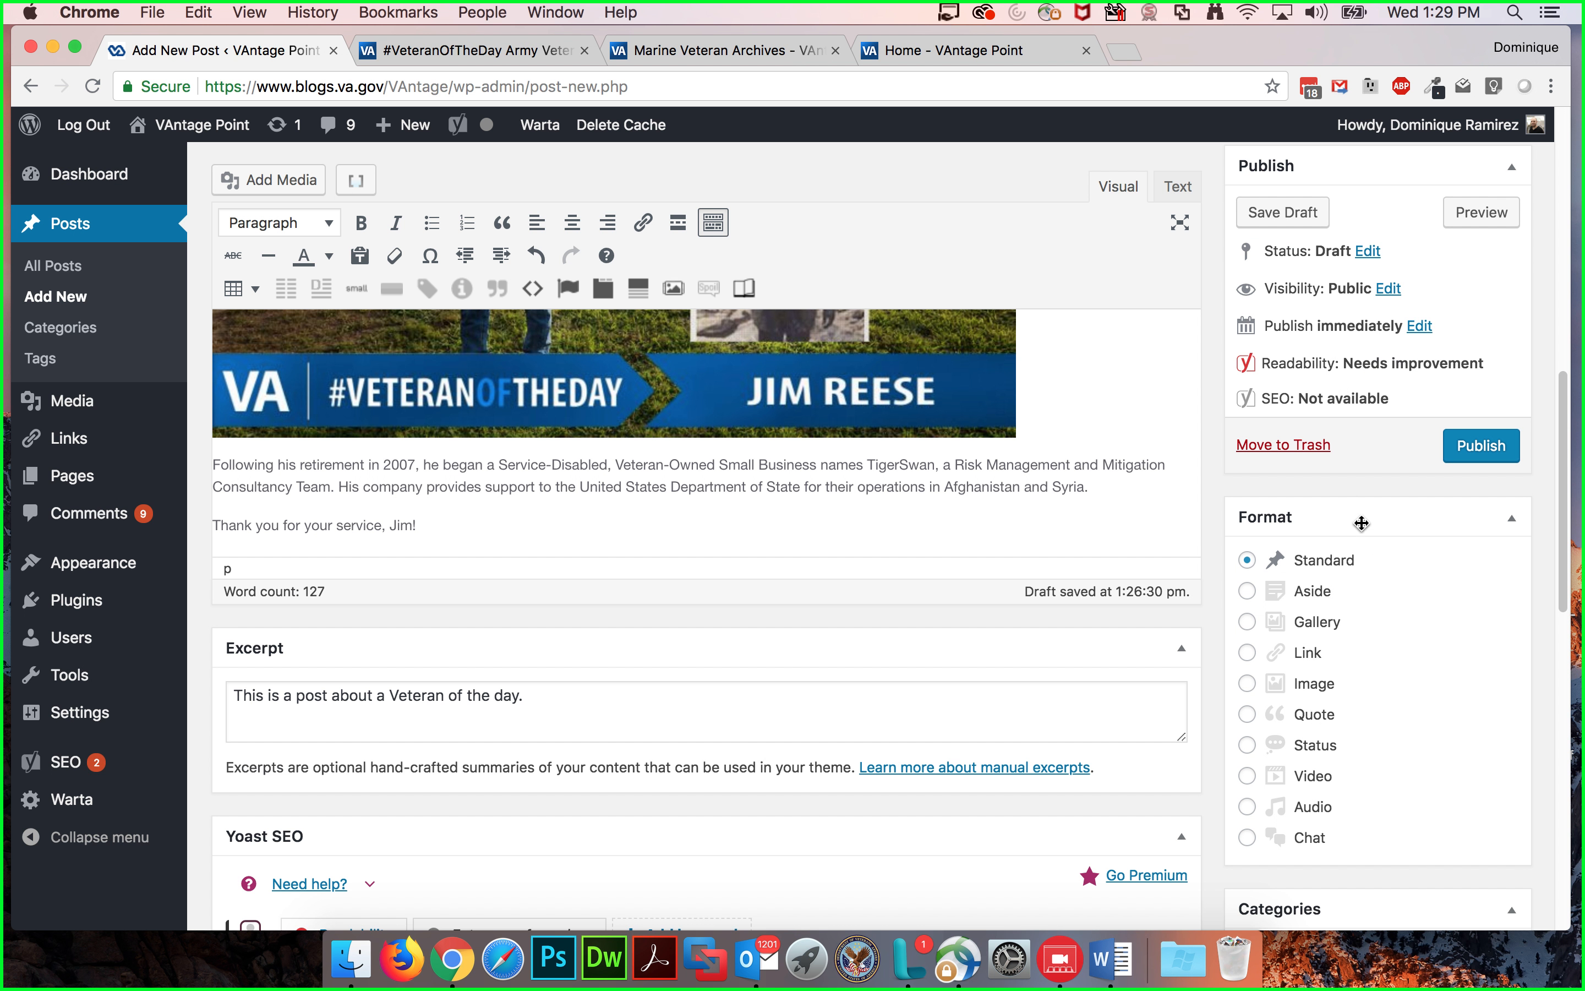
{"action": "scroll", "coordinate": [1416, 537], "scroll_direction": "down", "scroll_amount": 4}
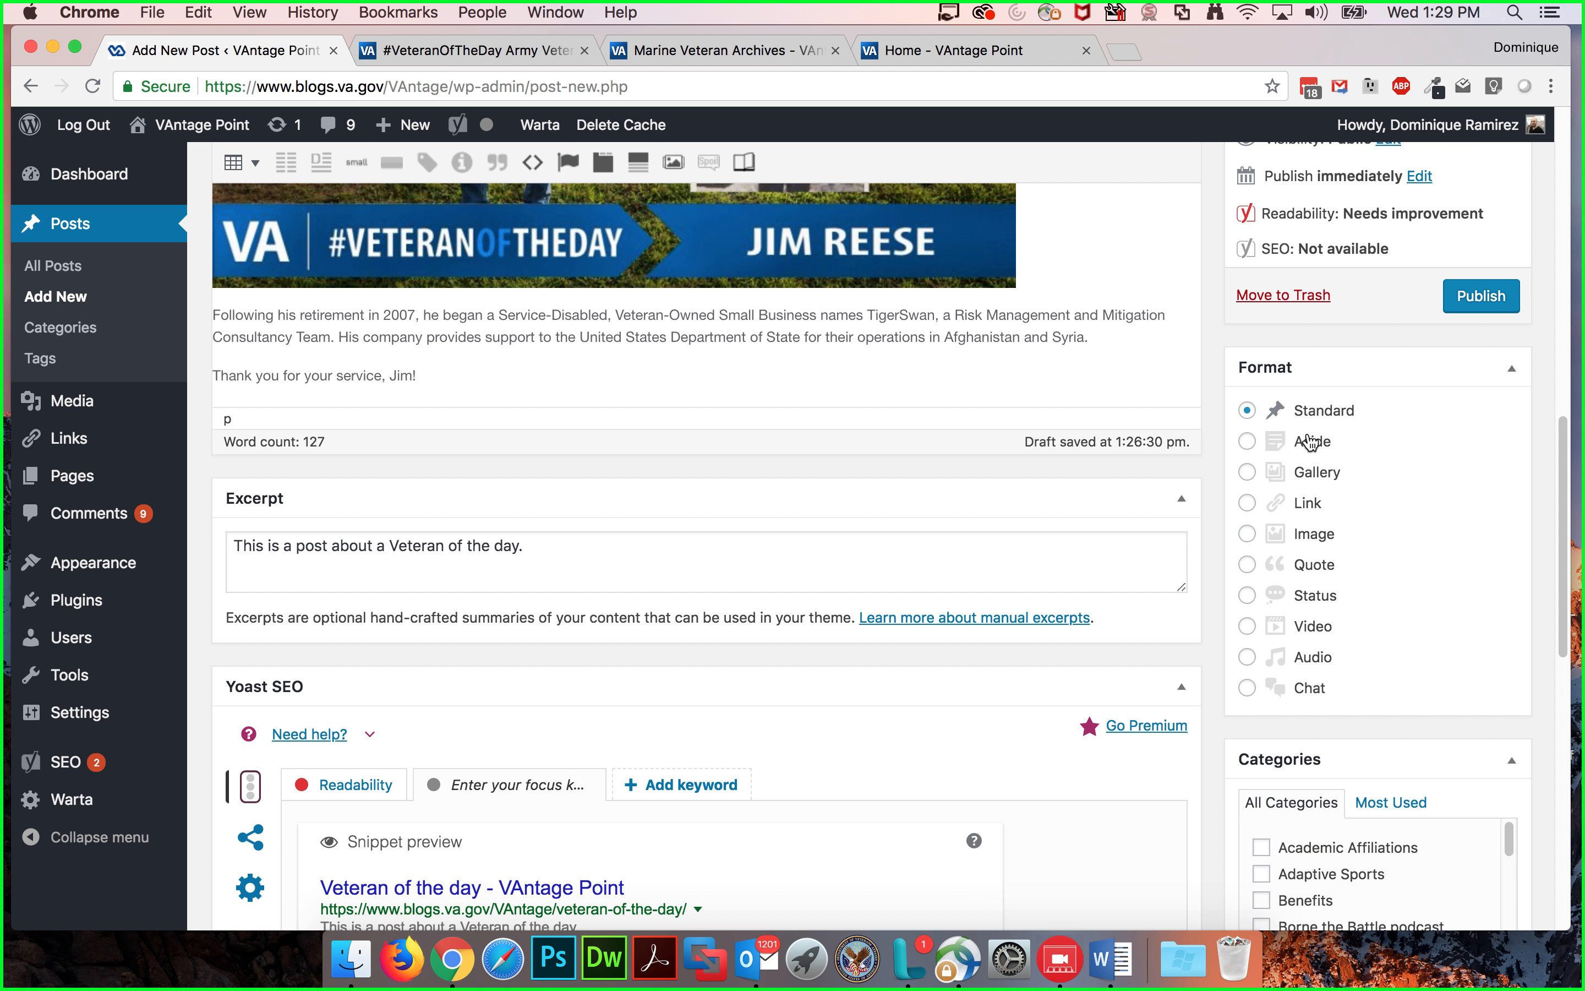
{"action": "scroll", "coordinate": [1385, 495], "scroll_direction": "down", "scroll_amount": 1}
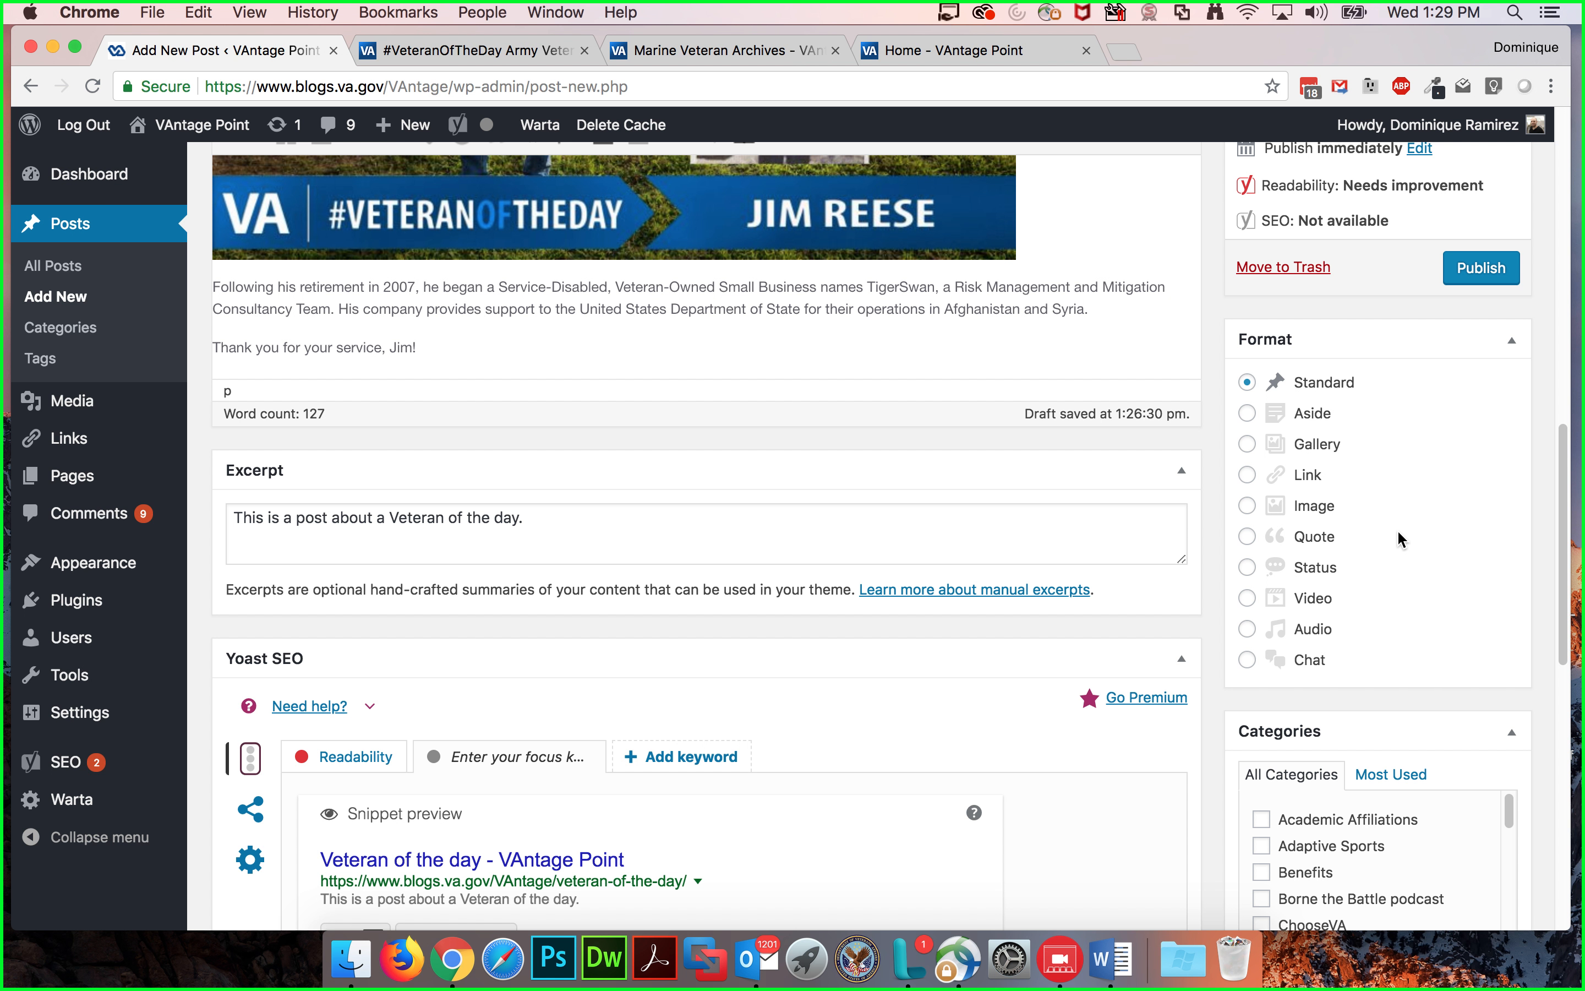
{"action": "scroll", "coordinate": [681, 554], "scroll_direction": "down", "scroll_amount": 1}
{"action": "left_click", "coordinate": [613, 494]}
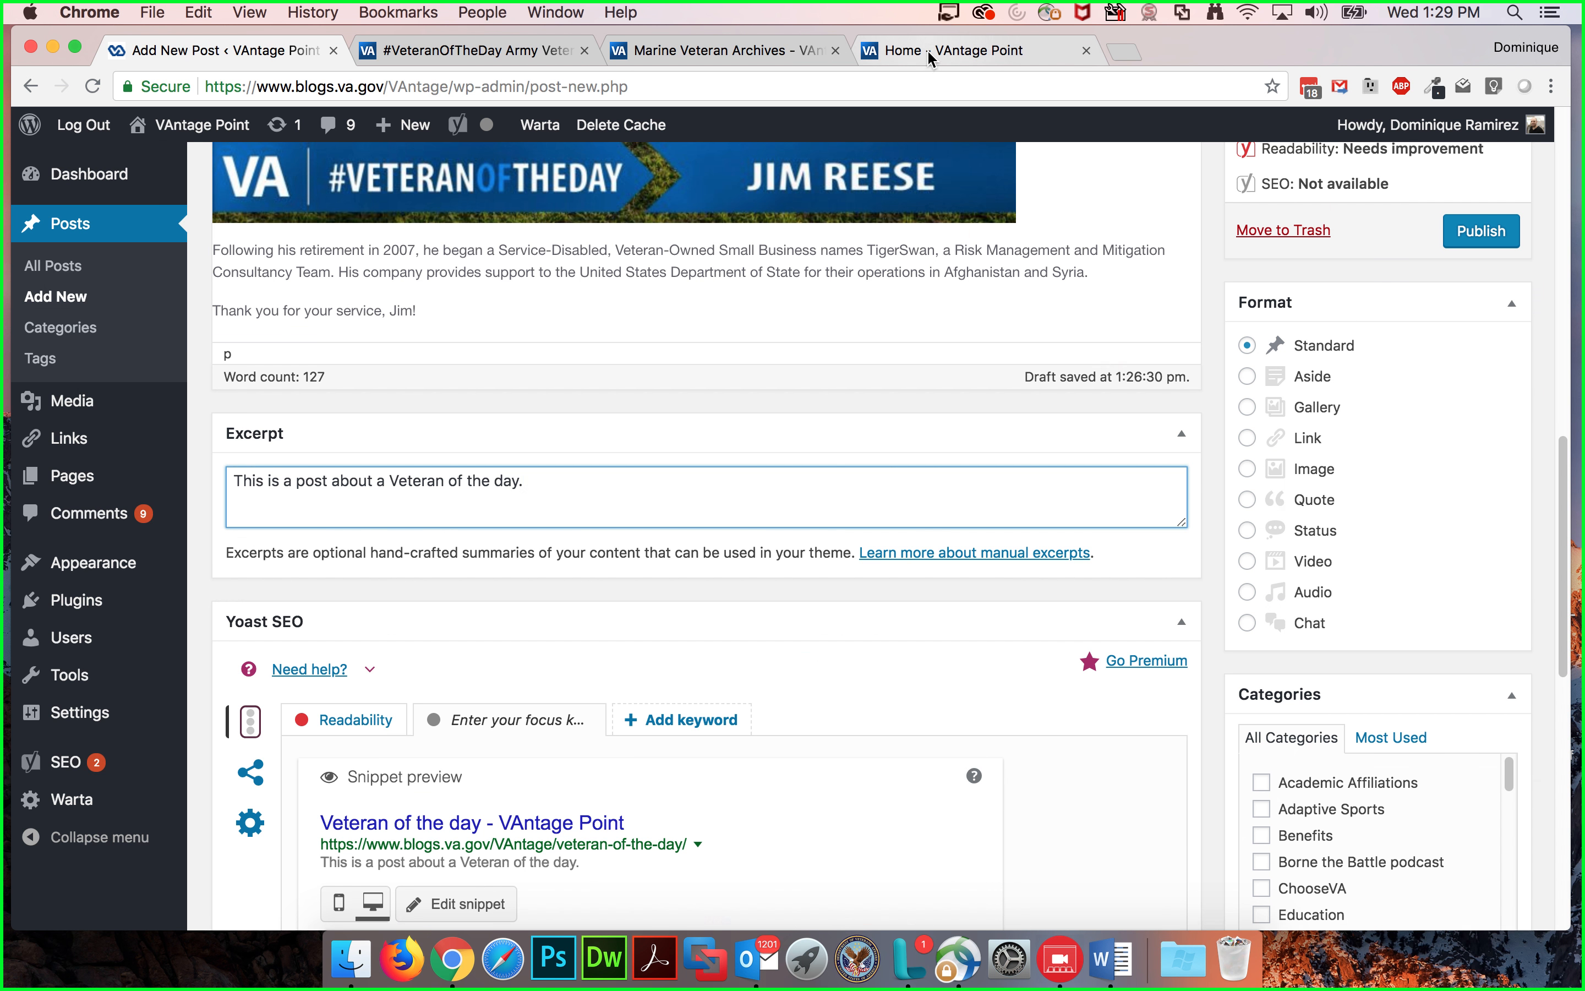
{"action": "left_click", "coordinate": [957, 50]}
{"action": "scroll", "coordinate": [650, 269], "scroll_direction": "up", "scroll_amount": 3}
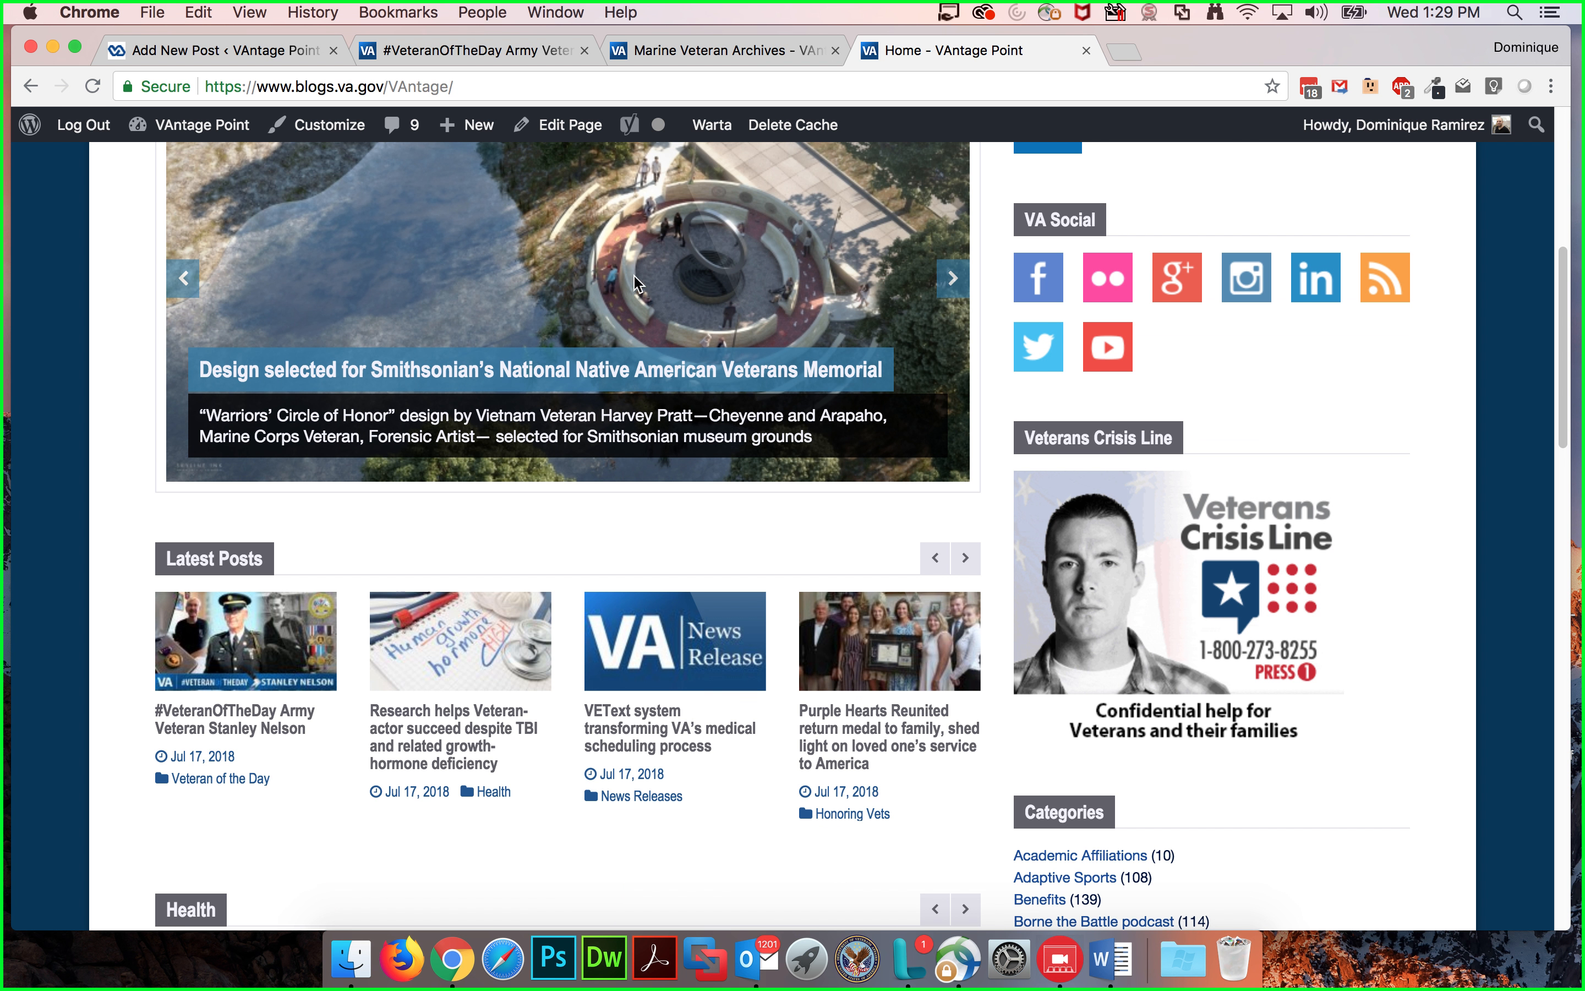
{"action": "scroll", "coordinate": [634, 277], "scroll_direction": "up", "scroll_amount": 3}
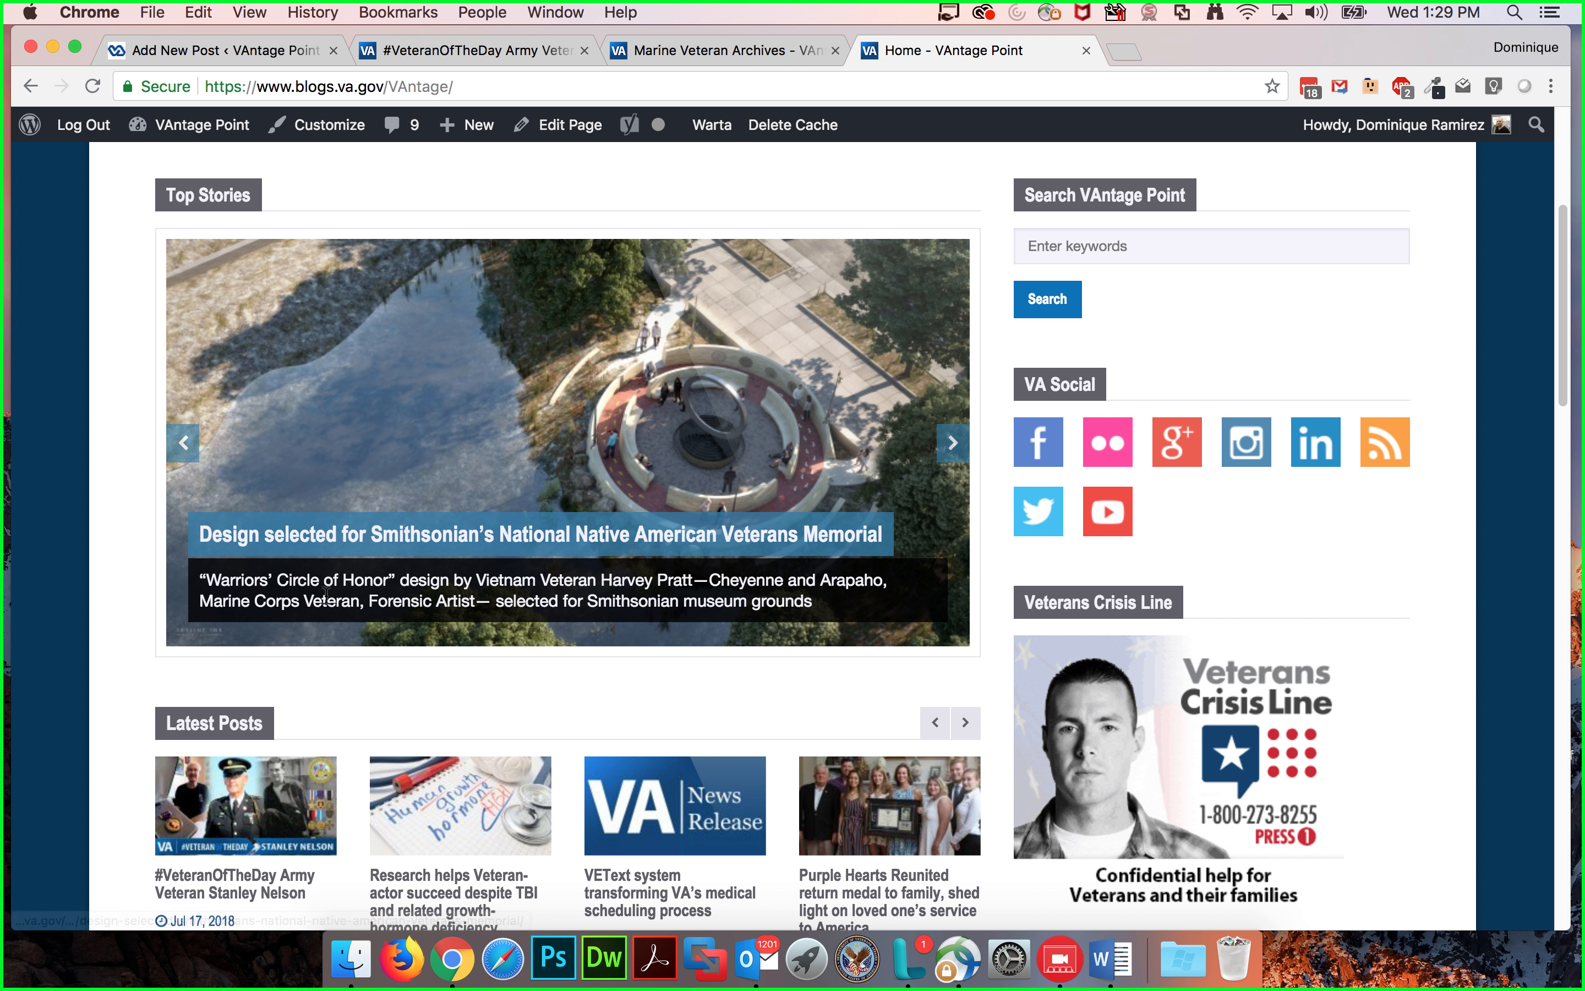
{"action": "left_click_drag", "start_coordinate": [304, 598], "coordinate": [610, 585]}
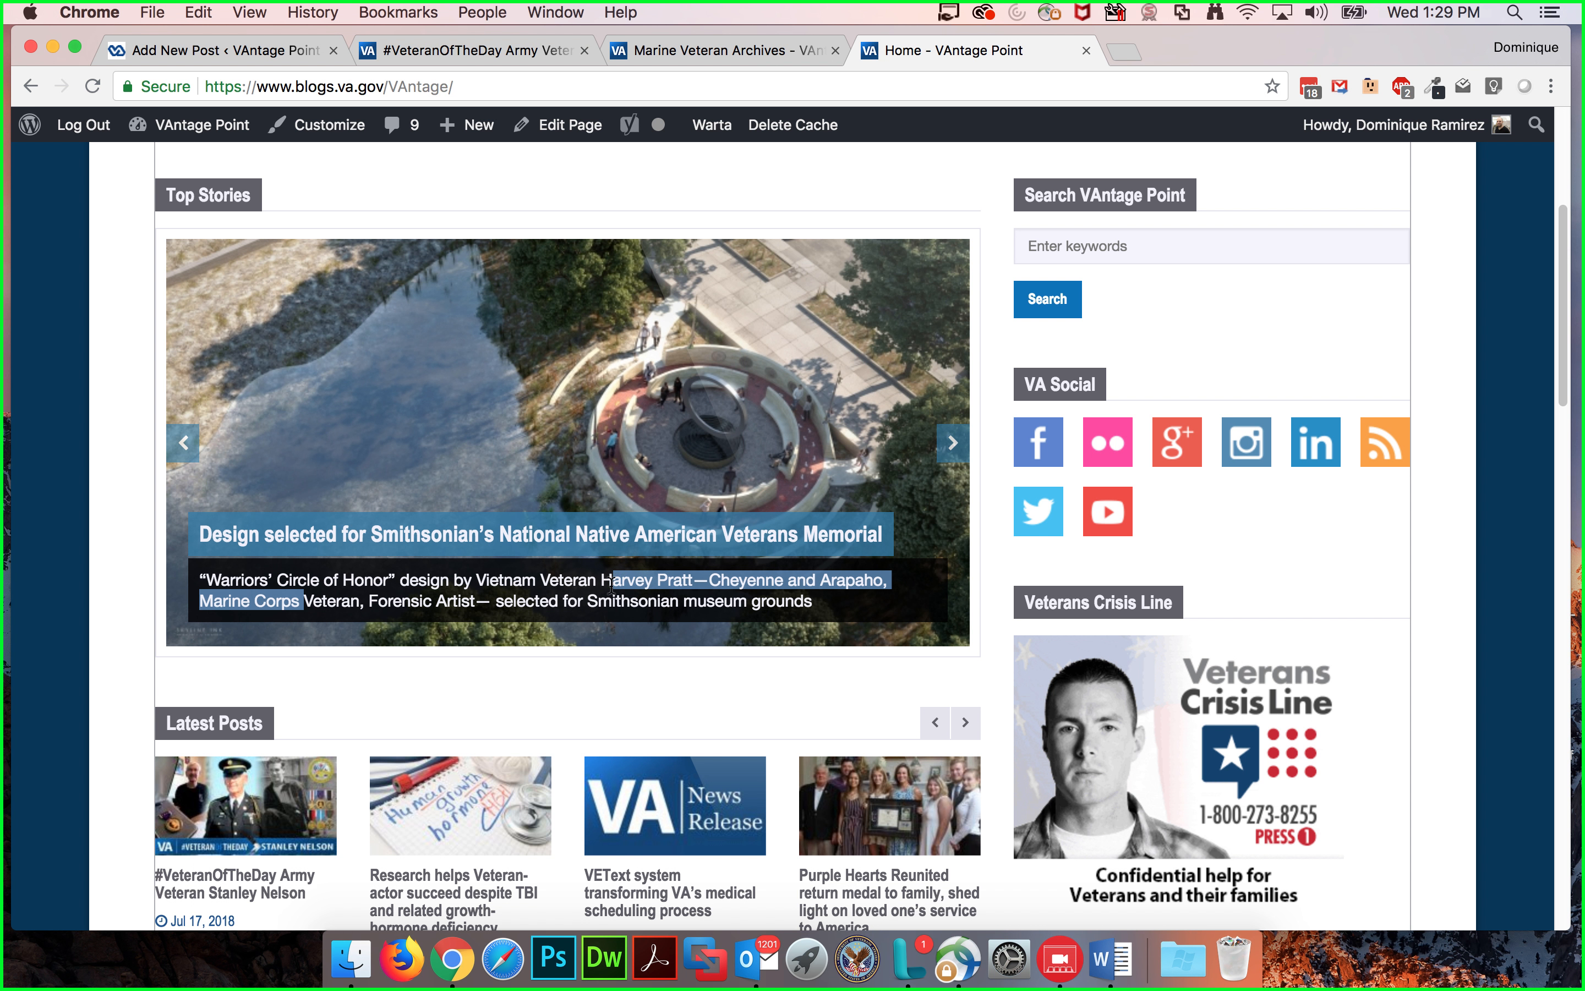
{"action": "left_click", "coordinate": [597, 588]}
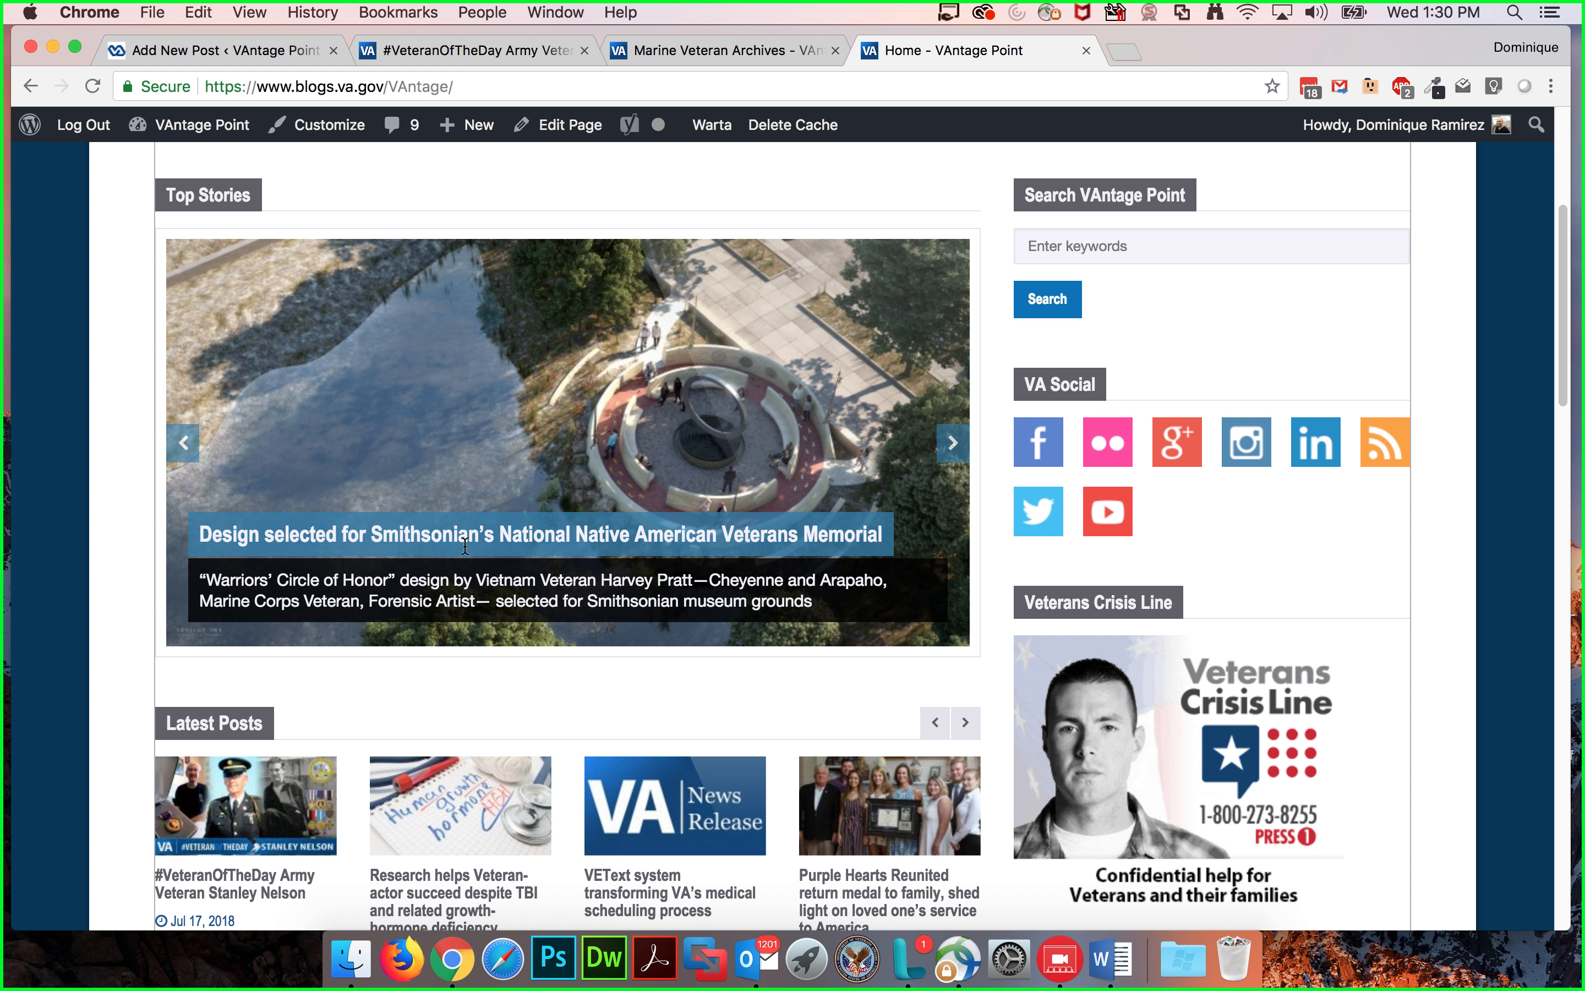
{"action": "left_click", "coordinate": [205, 50]}
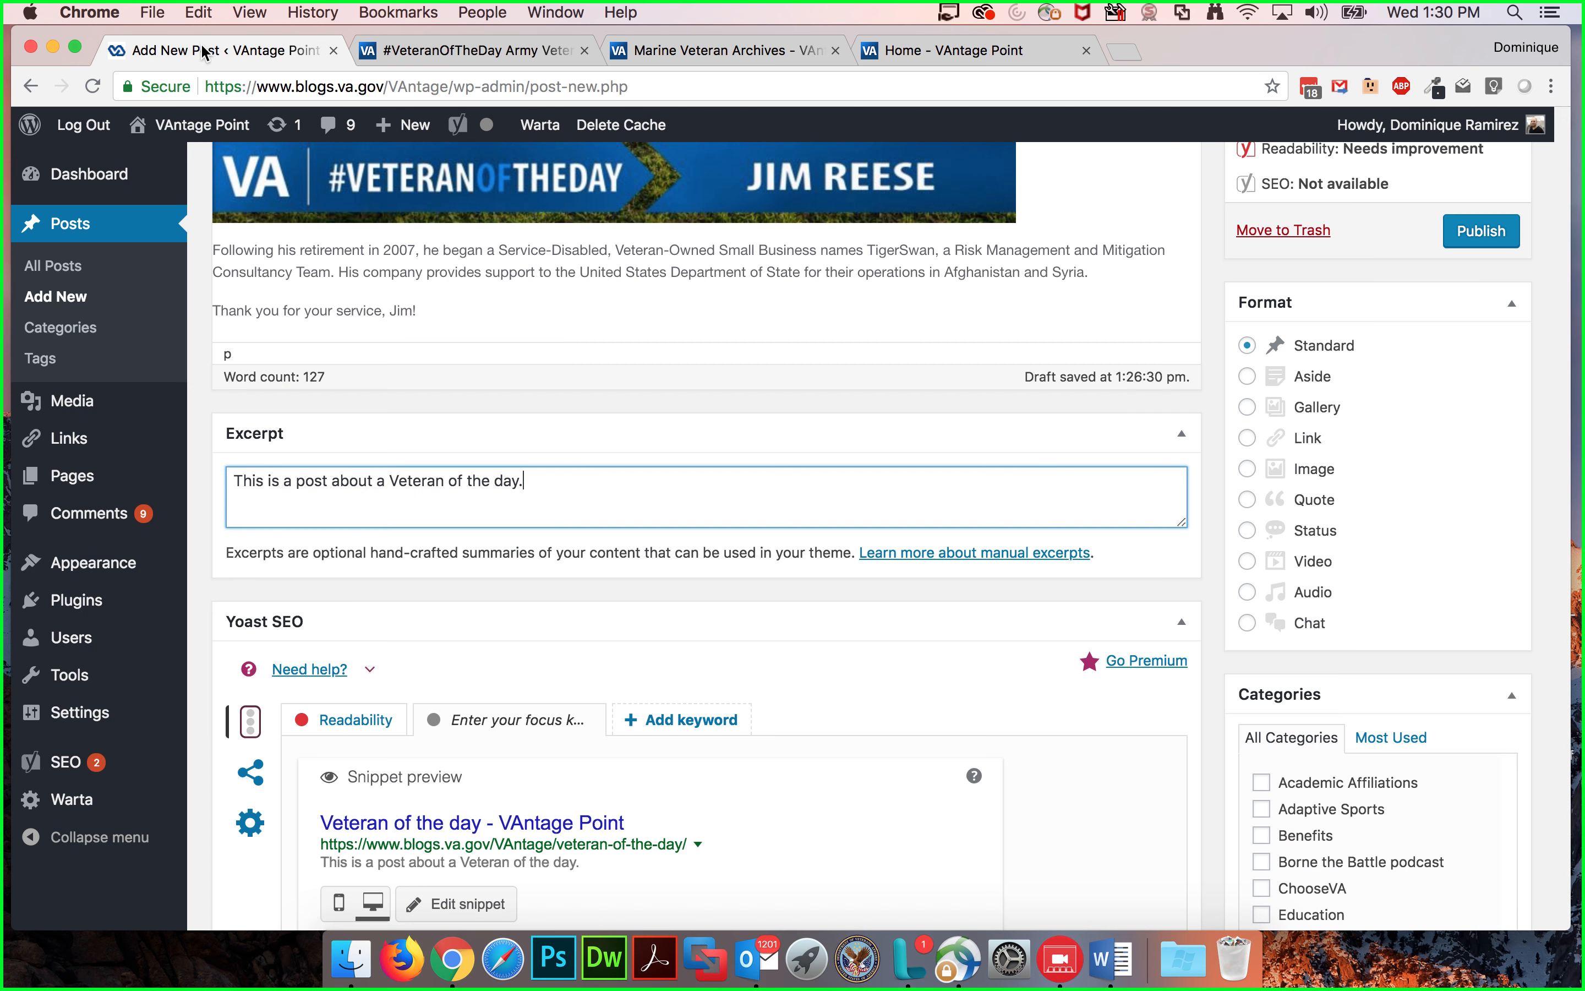
Step: Delete the text "This is a post about a Veteran of the day." from the excerpt
{"action": "scroll", "coordinate": [693, 432], "scroll_direction": "down", "scroll_amount": 5}
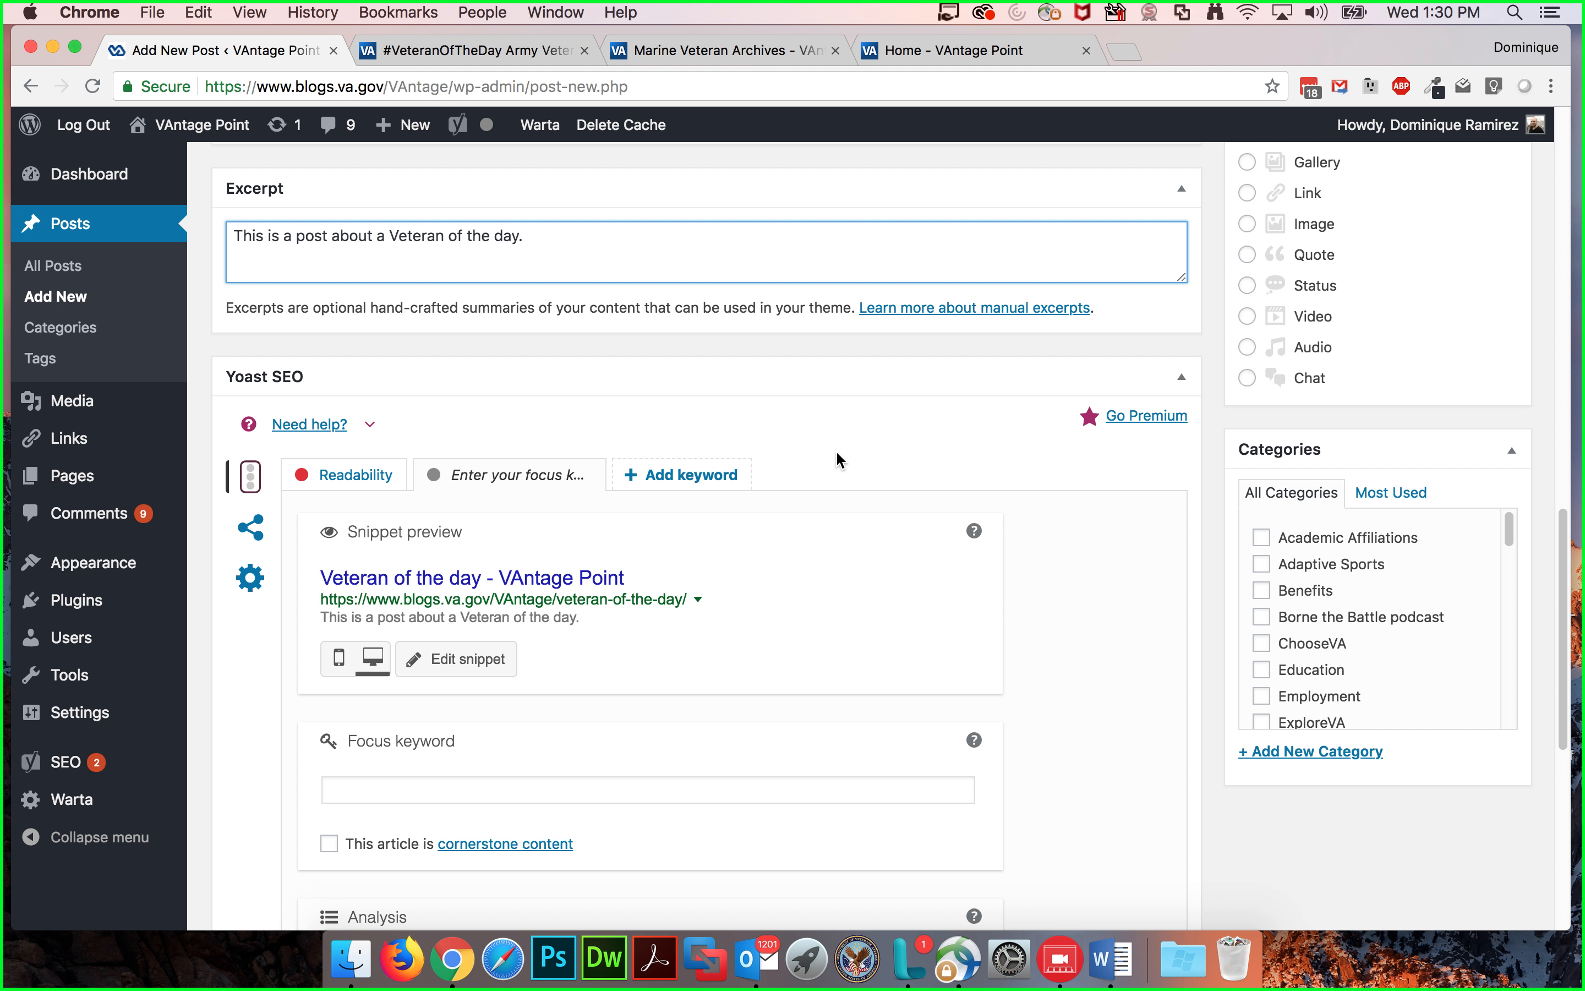
{"action": "scroll", "coordinate": [791, 403], "scroll_direction": "down", "scroll_amount": 1}
{"action": "scroll", "coordinate": [791, 401], "scroll_direction": "down", "scroll_amount": 2}
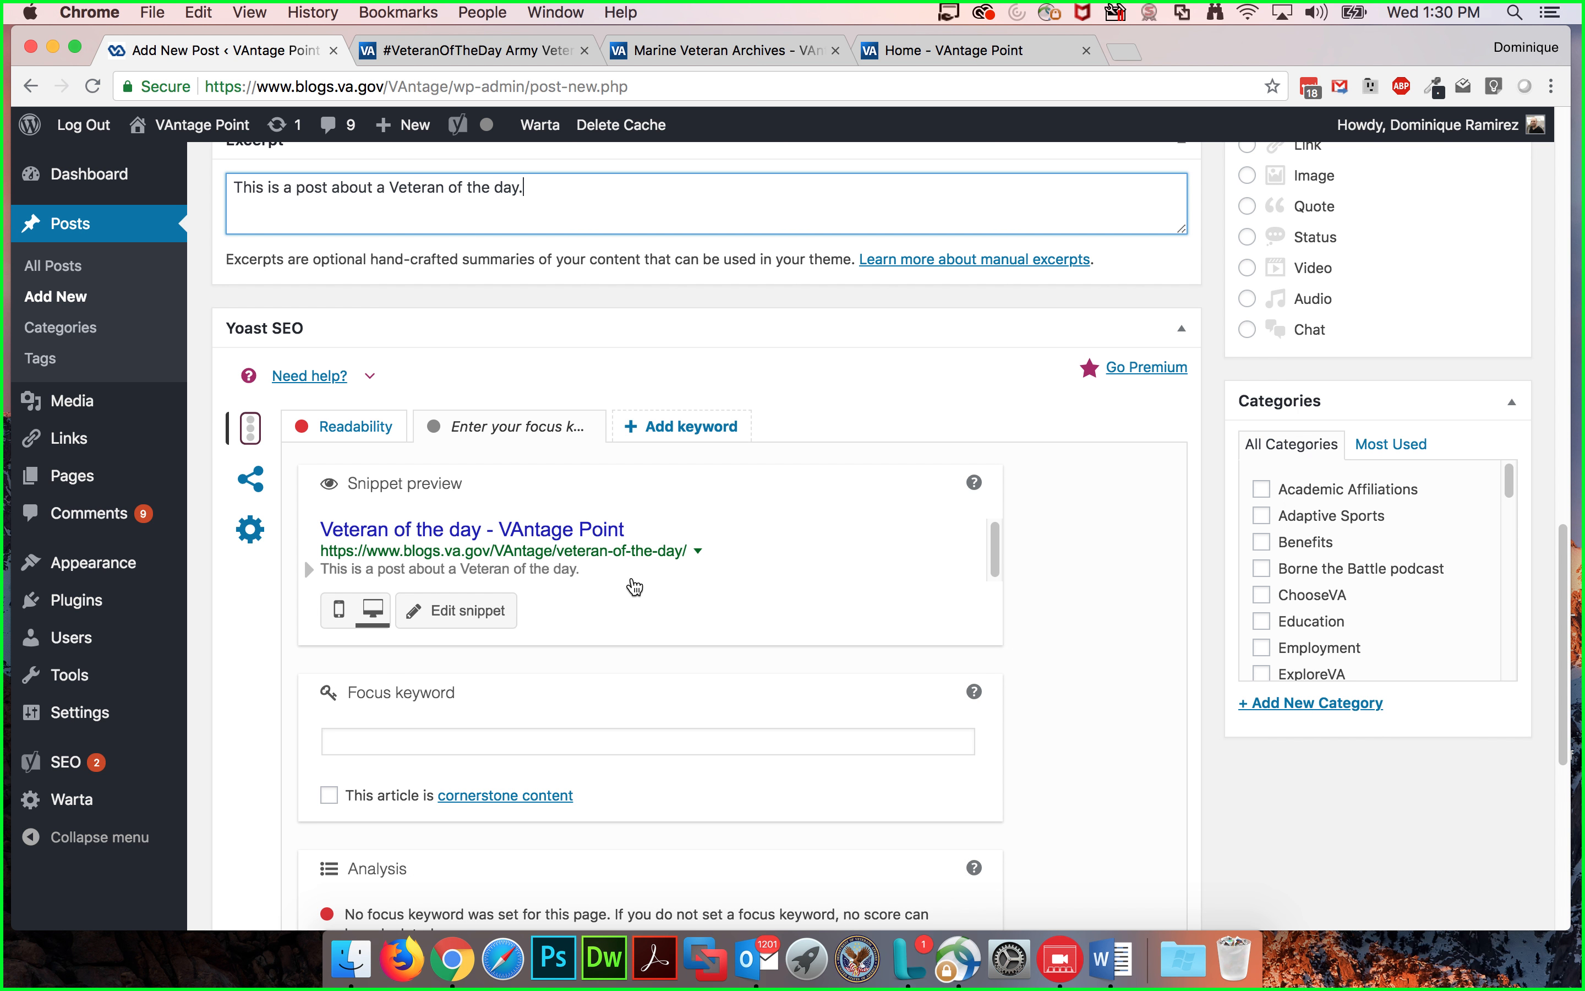
{"action": "scroll", "coordinate": [758, 485], "scroll_direction": "up", "scroll_amount": 7}
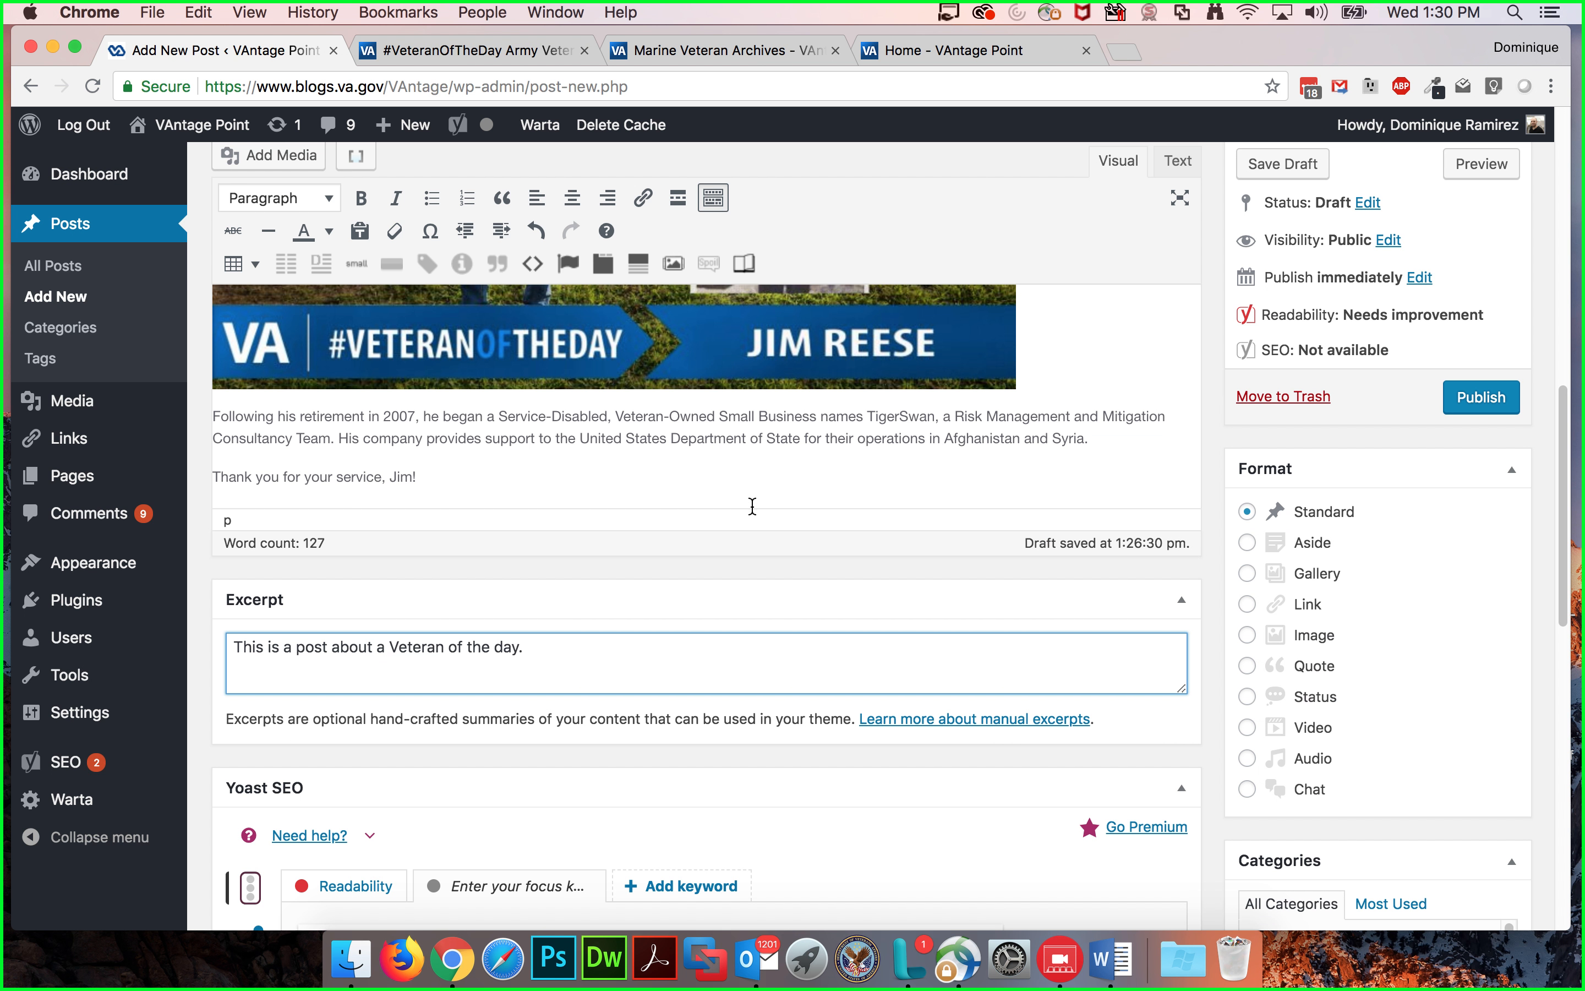
{"action": "scroll", "coordinate": [754, 517], "scroll_direction": "up", "scroll_amount": 8}
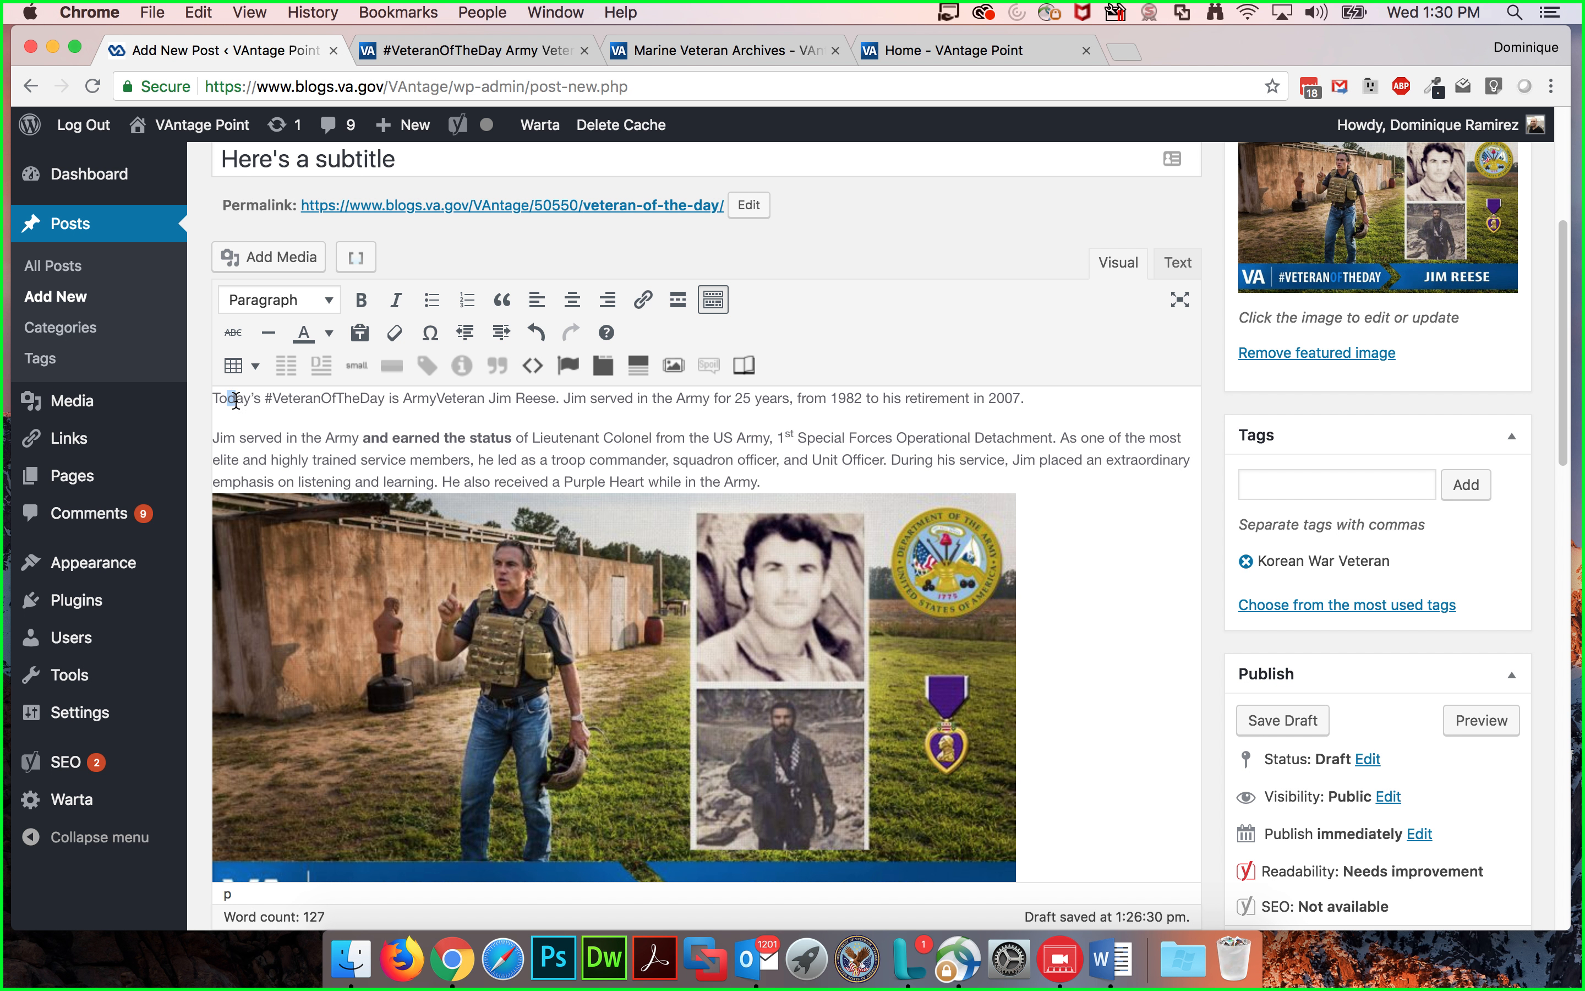
{"action": "scroll", "coordinate": [377, 532], "scroll_direction": "down", "scroll_amount": 6}
{"action": "left_click", "coordinate": [366, 770]}
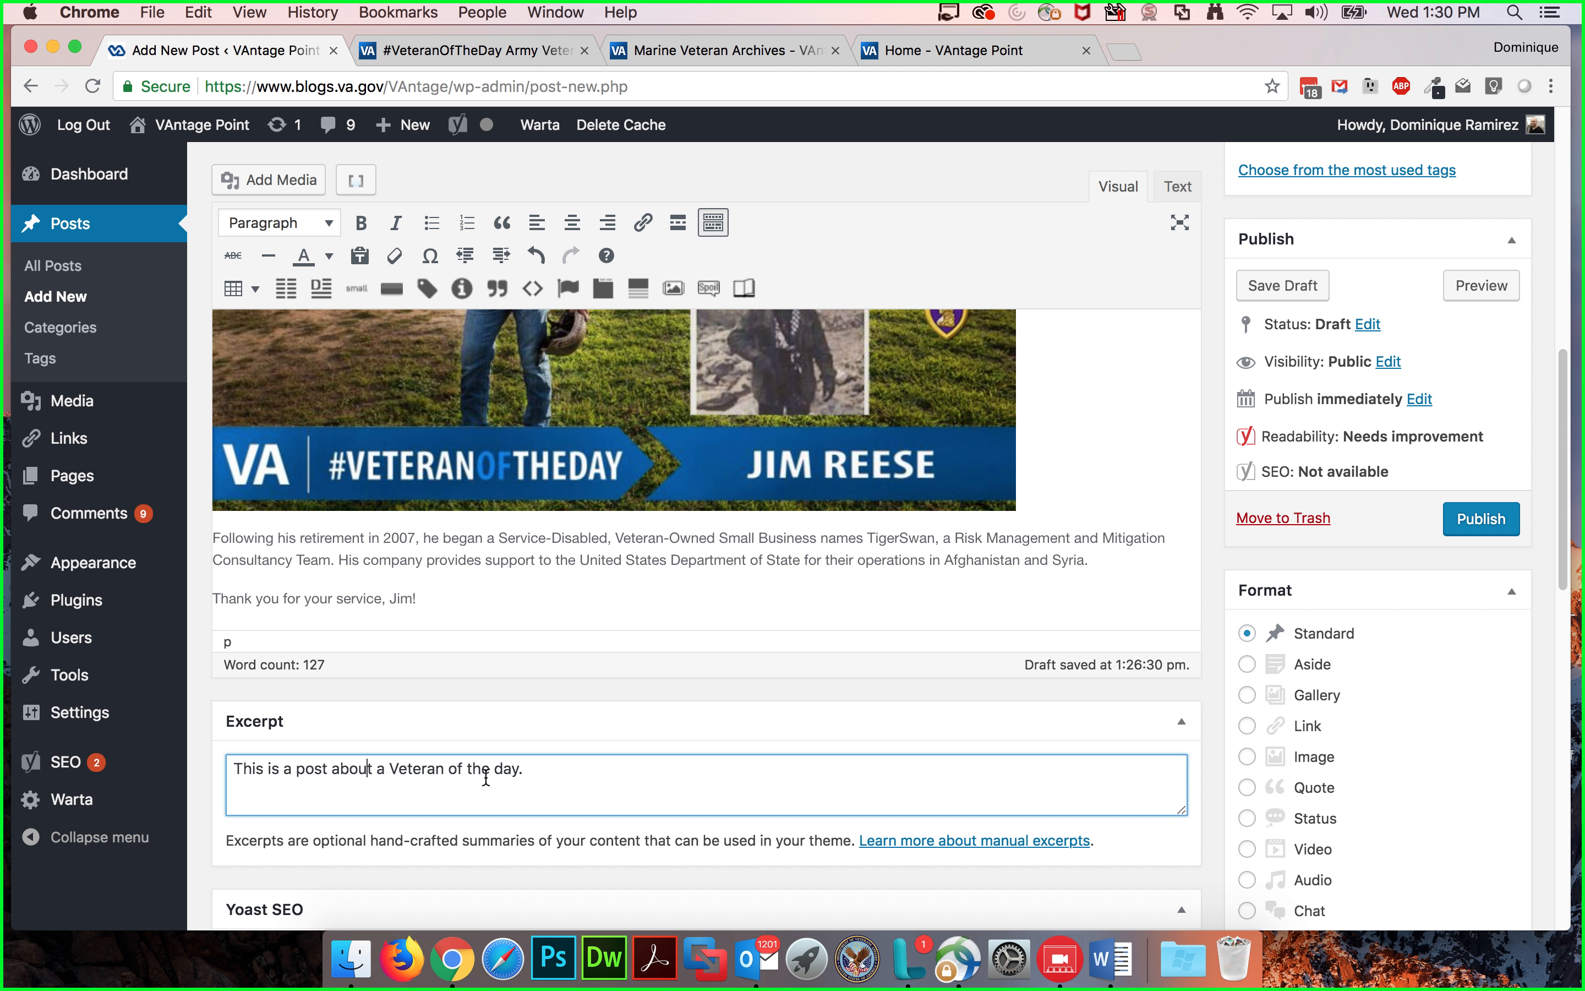
{"action": "left_click_drag", "start_coordinate": [521, 772], "coordinate": [226, 771]}
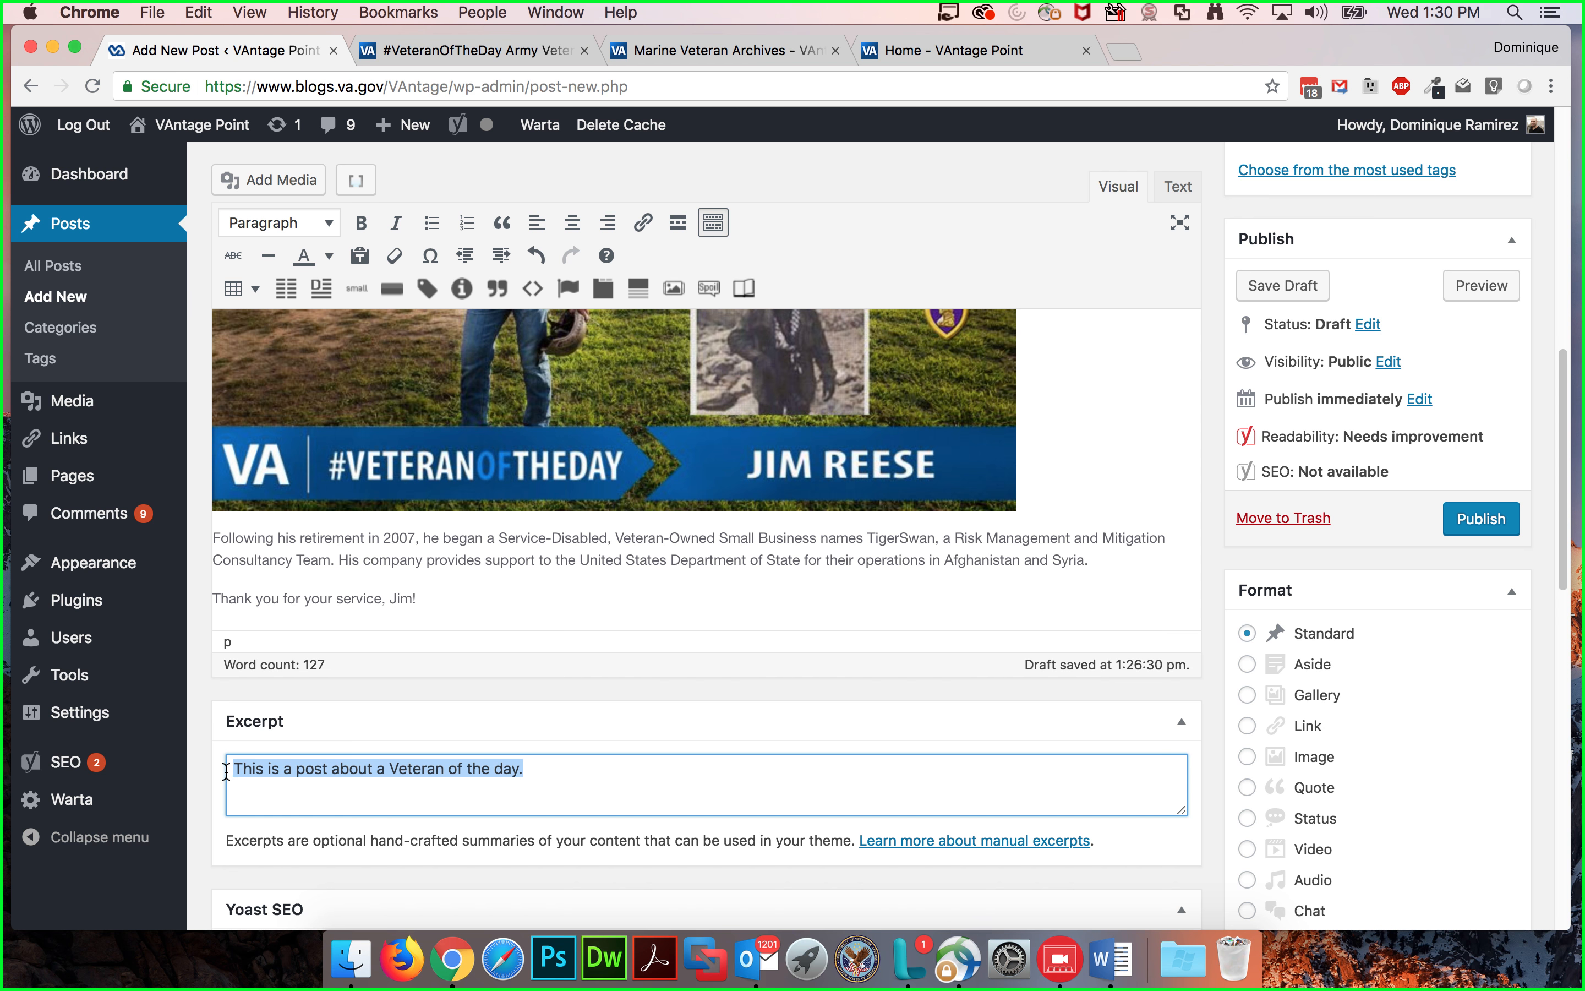
{"action": "key", "text": "BackSpace"}
Step: Examine the Yoast SEO snippet preview and the empty excerpt field
{"action": "scroll", "coordinate": [498, 591], "scroll_direction": "up", "scroll_amount": 10}
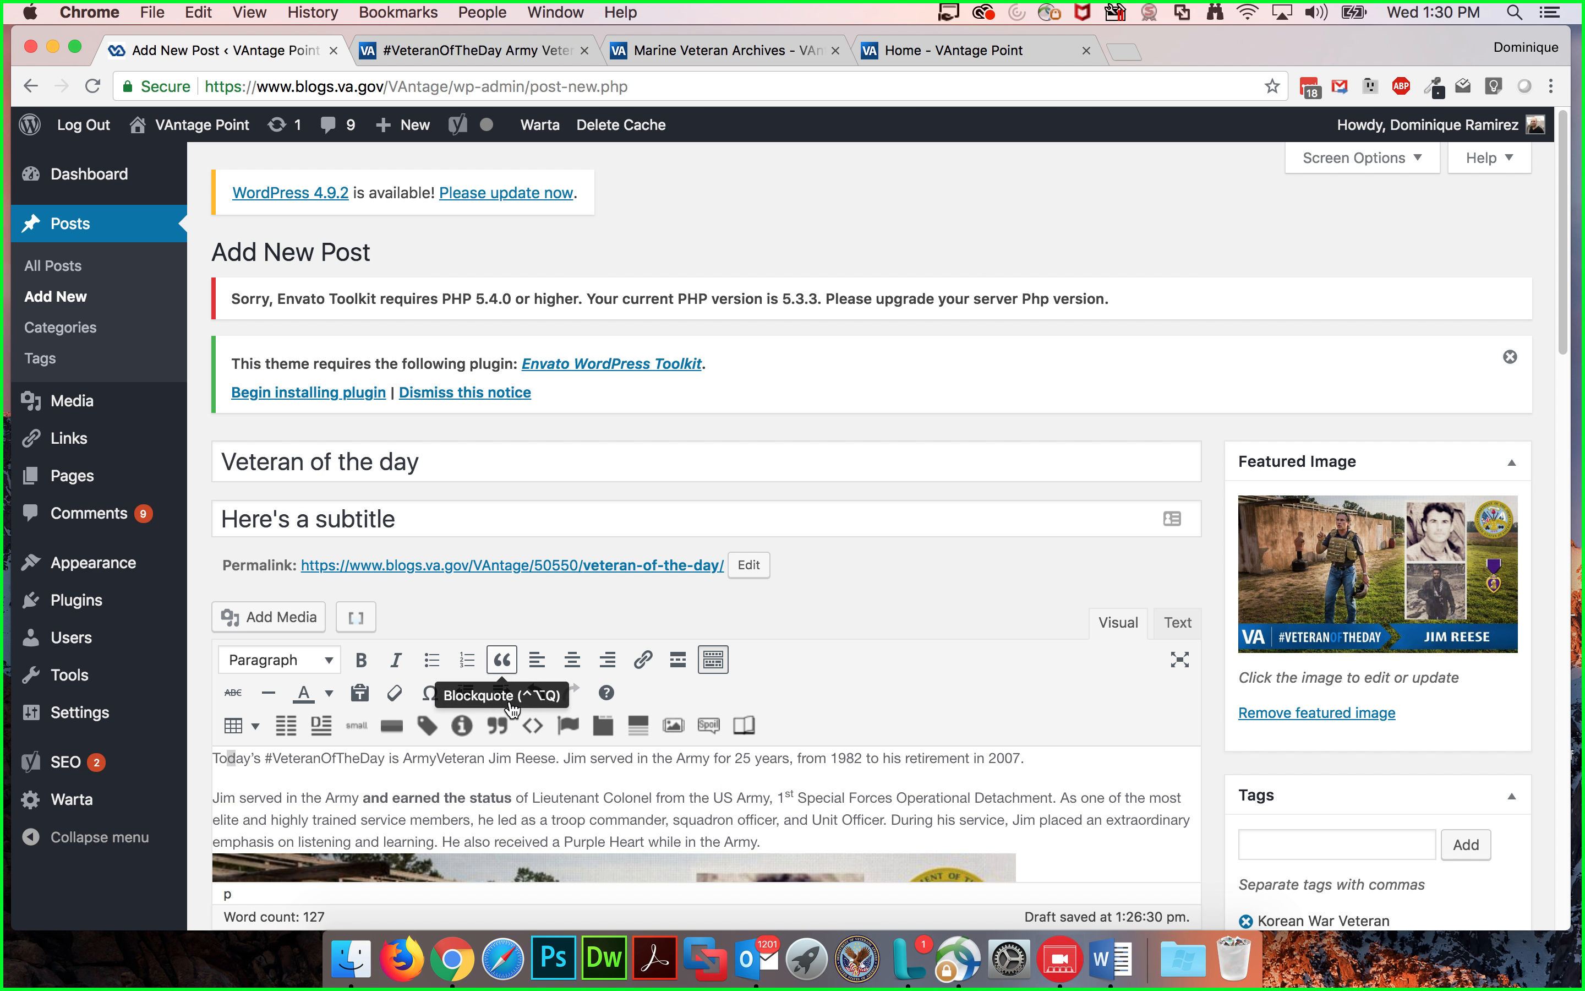
{"action": "scroll", "coordinate": [483, 797], "scroll_direction": "down", "scroll_amount": 10}
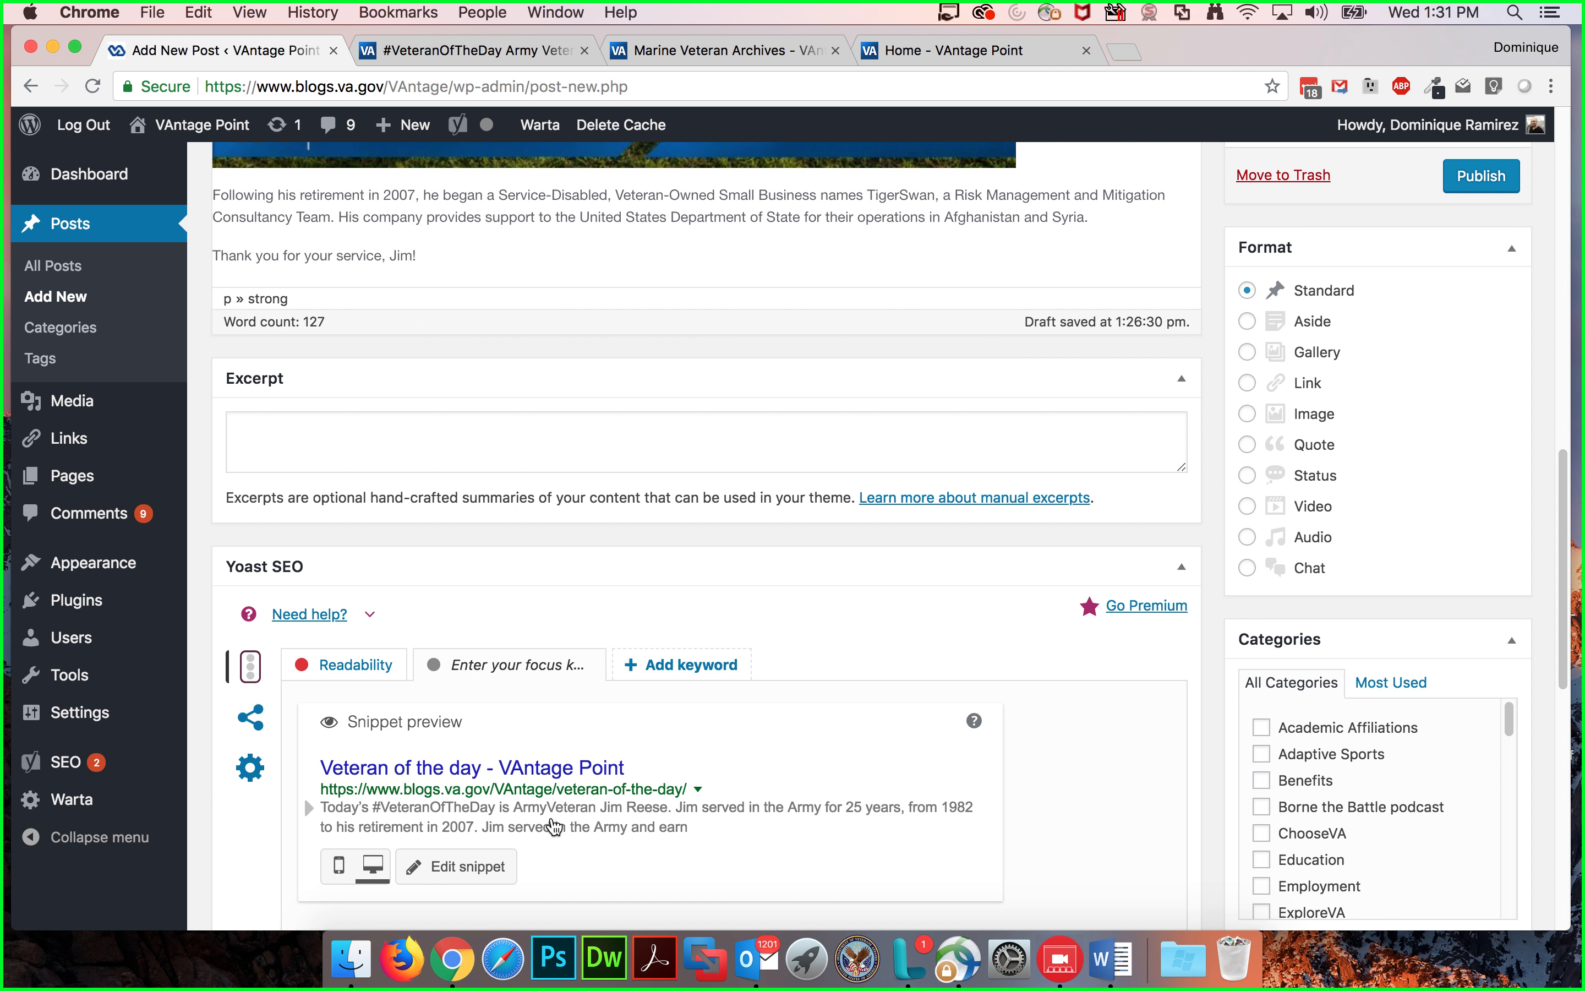
{"action": "scroll", "coordinate": [451, 801], "scroll_direction": "down", "scroll_amount": 2}
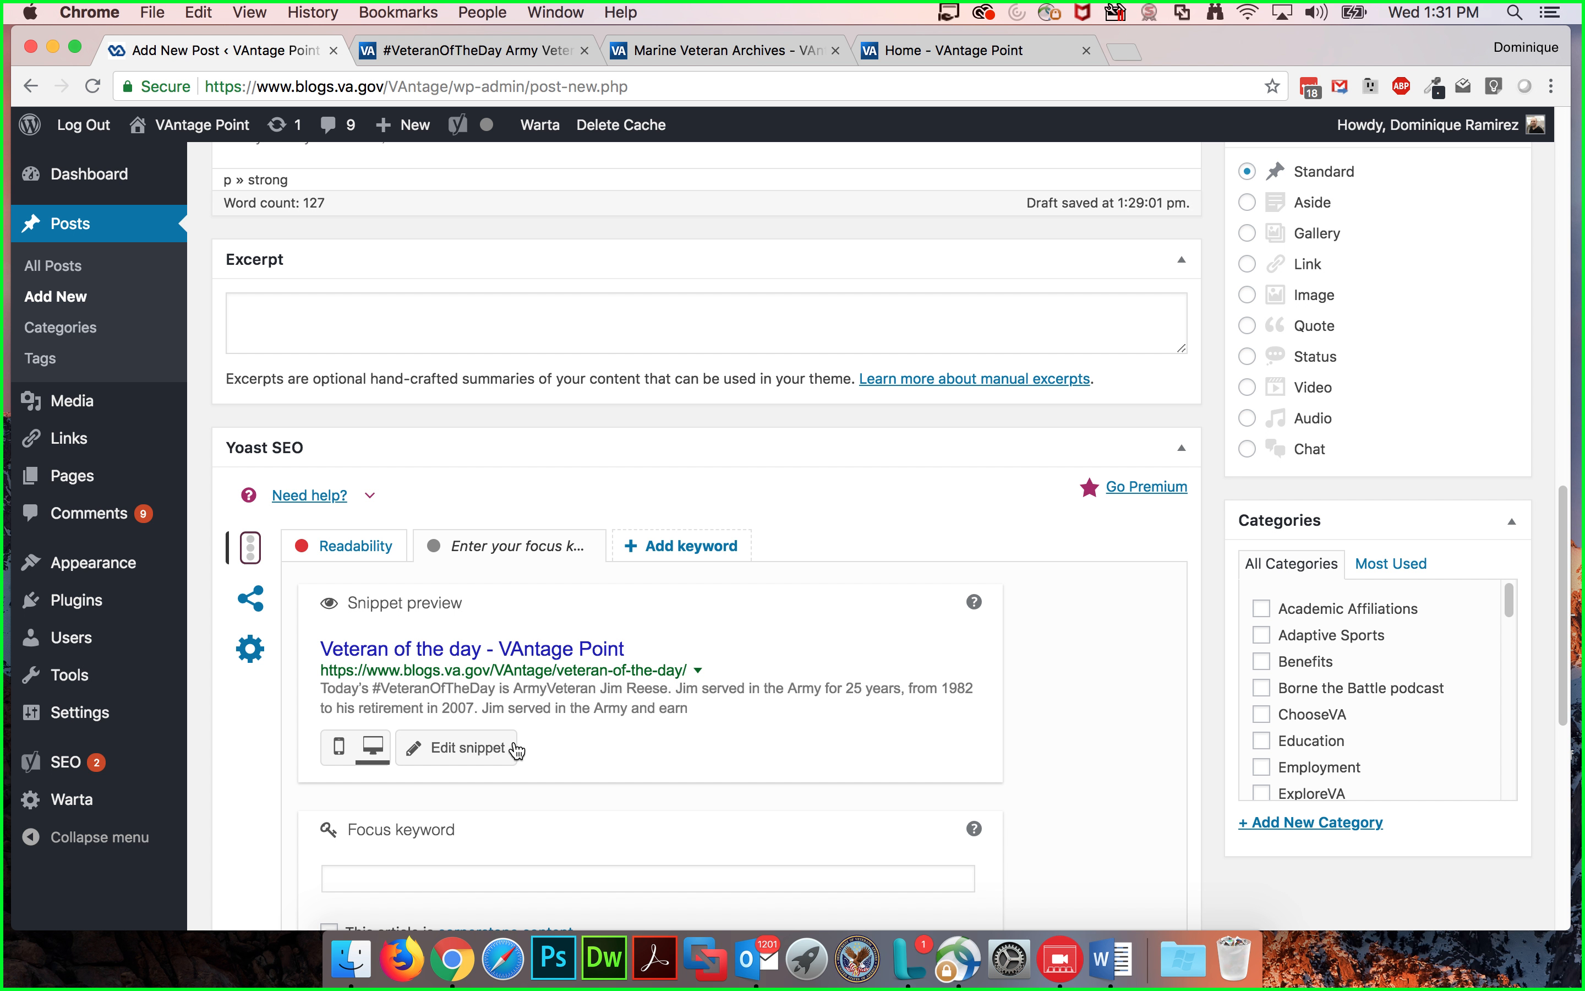
{"action": "left_click", "coordinate": [289, 320]}
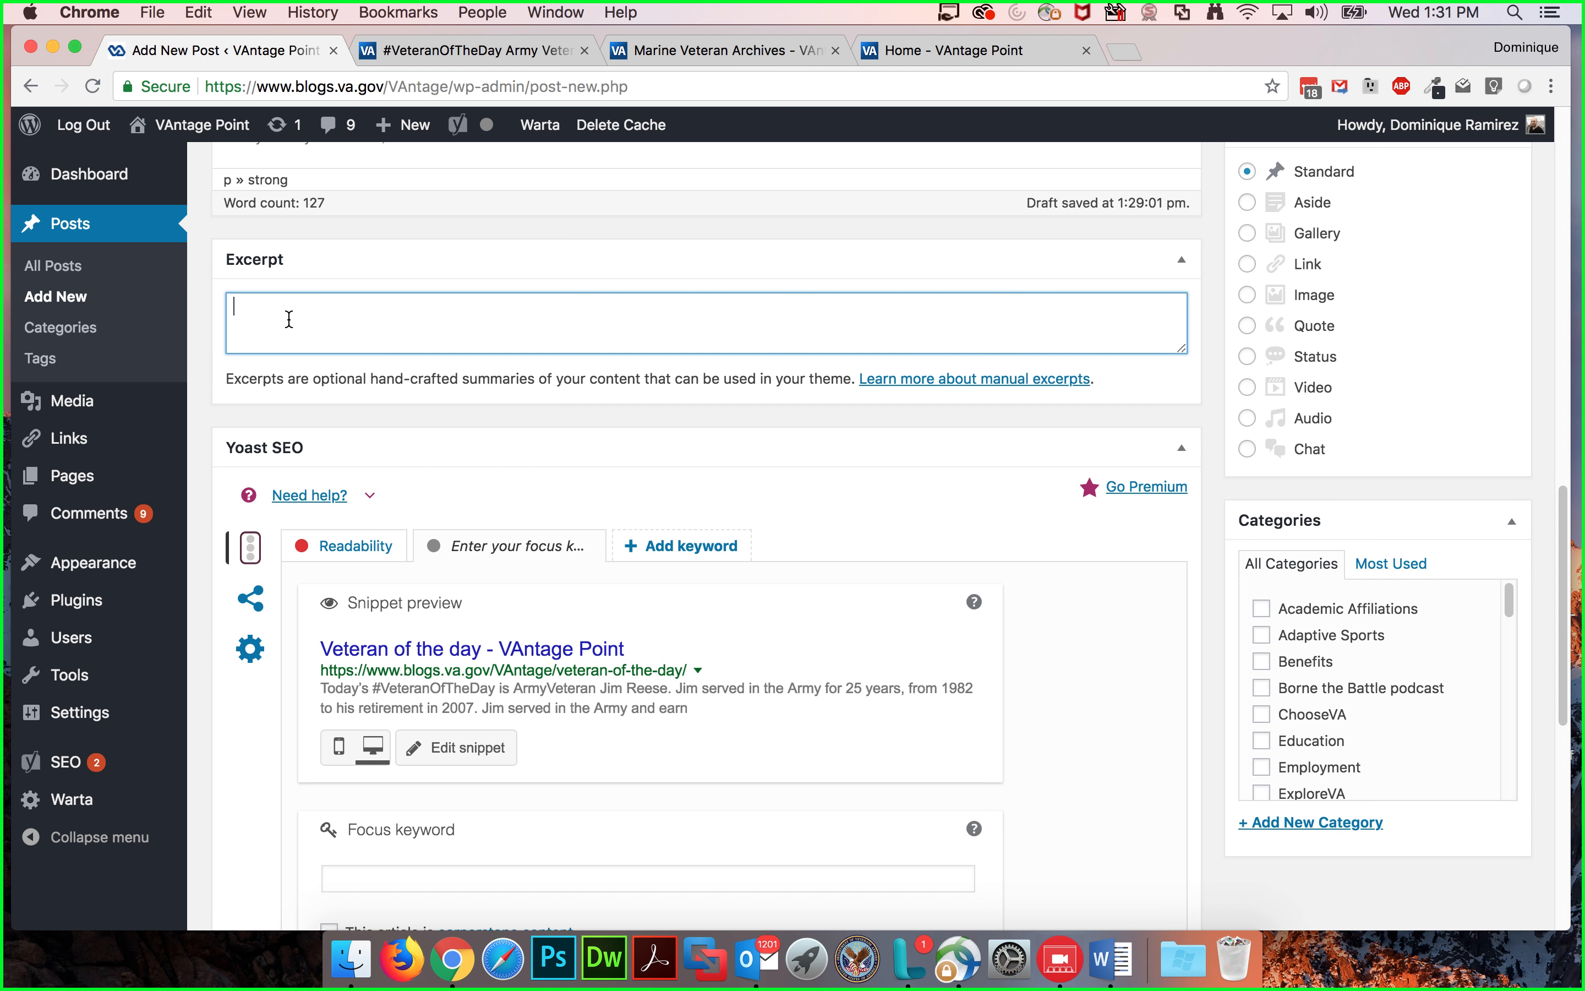
{"action": "scroll", "coordinate": [291, 322], "scroll_direction": "up", "scroll_amount": 7}
{"action": "scroll", "coordinate": [291, 323], "scroll_direction": "down", "scroll_amount": 4}
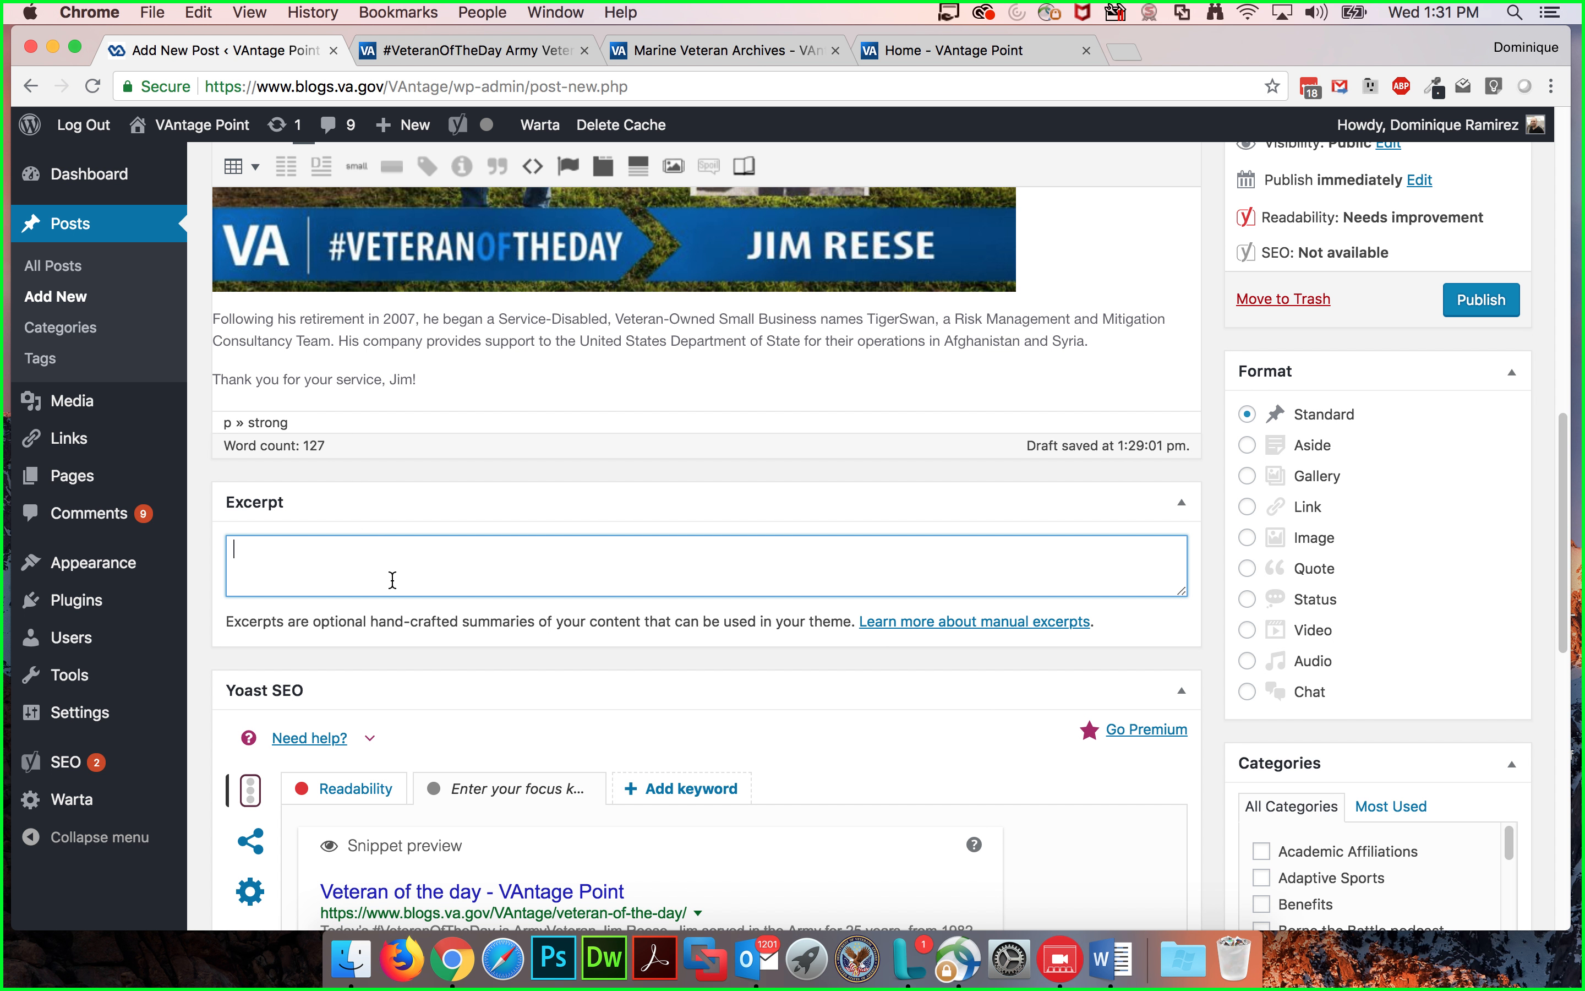
{"action": "scroll", "coordinate": [393, 573], "scroll_direction": "down", "scroll_amount": 1}
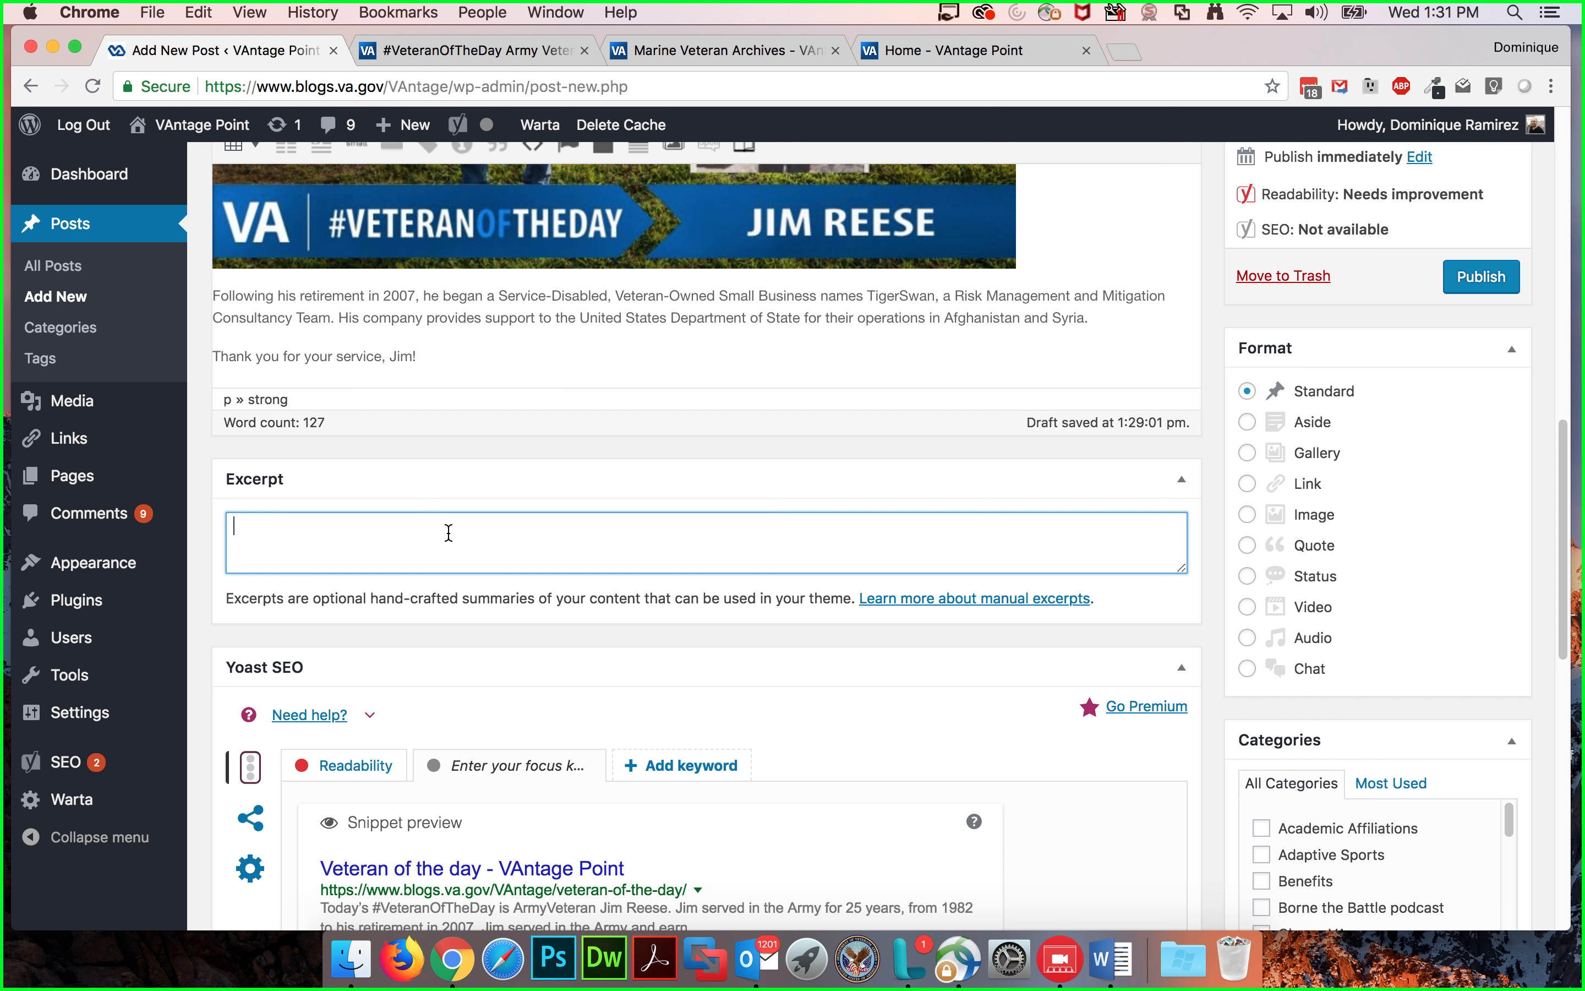
{"action": "scroll", "coordinate": [444, 534], "scroll_direction": "up", "scroll_amount": 1}
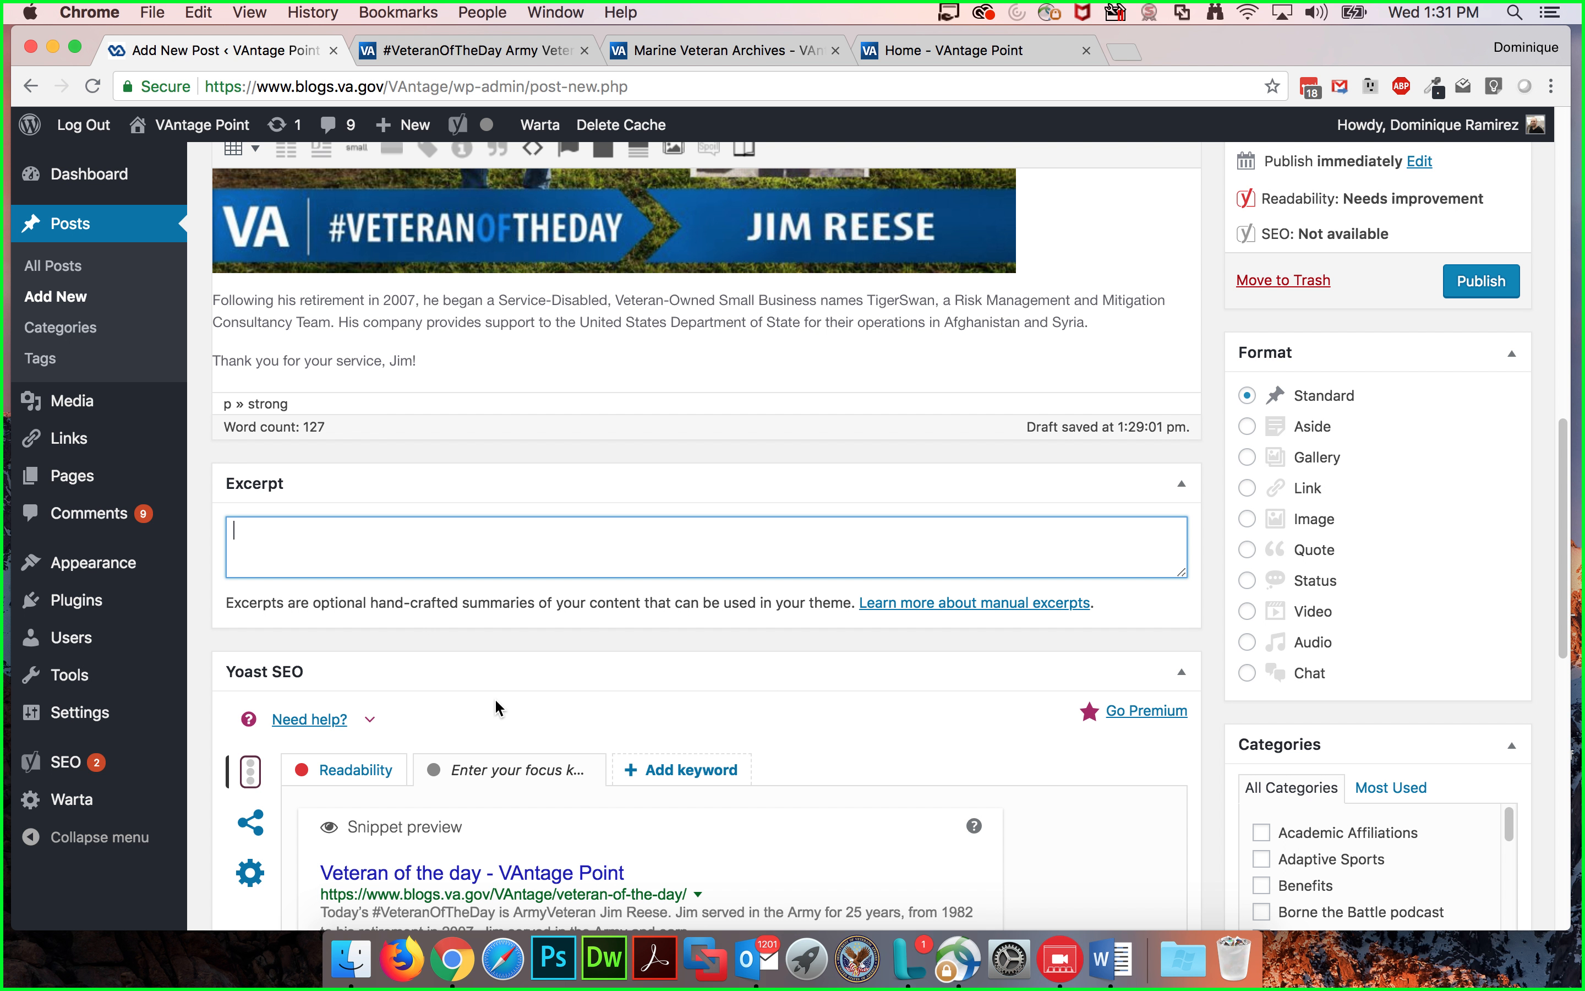
{"action": "scroll", "coordinate": [498, 711], "scroll_direction": "down", "scroll_amount": 6}
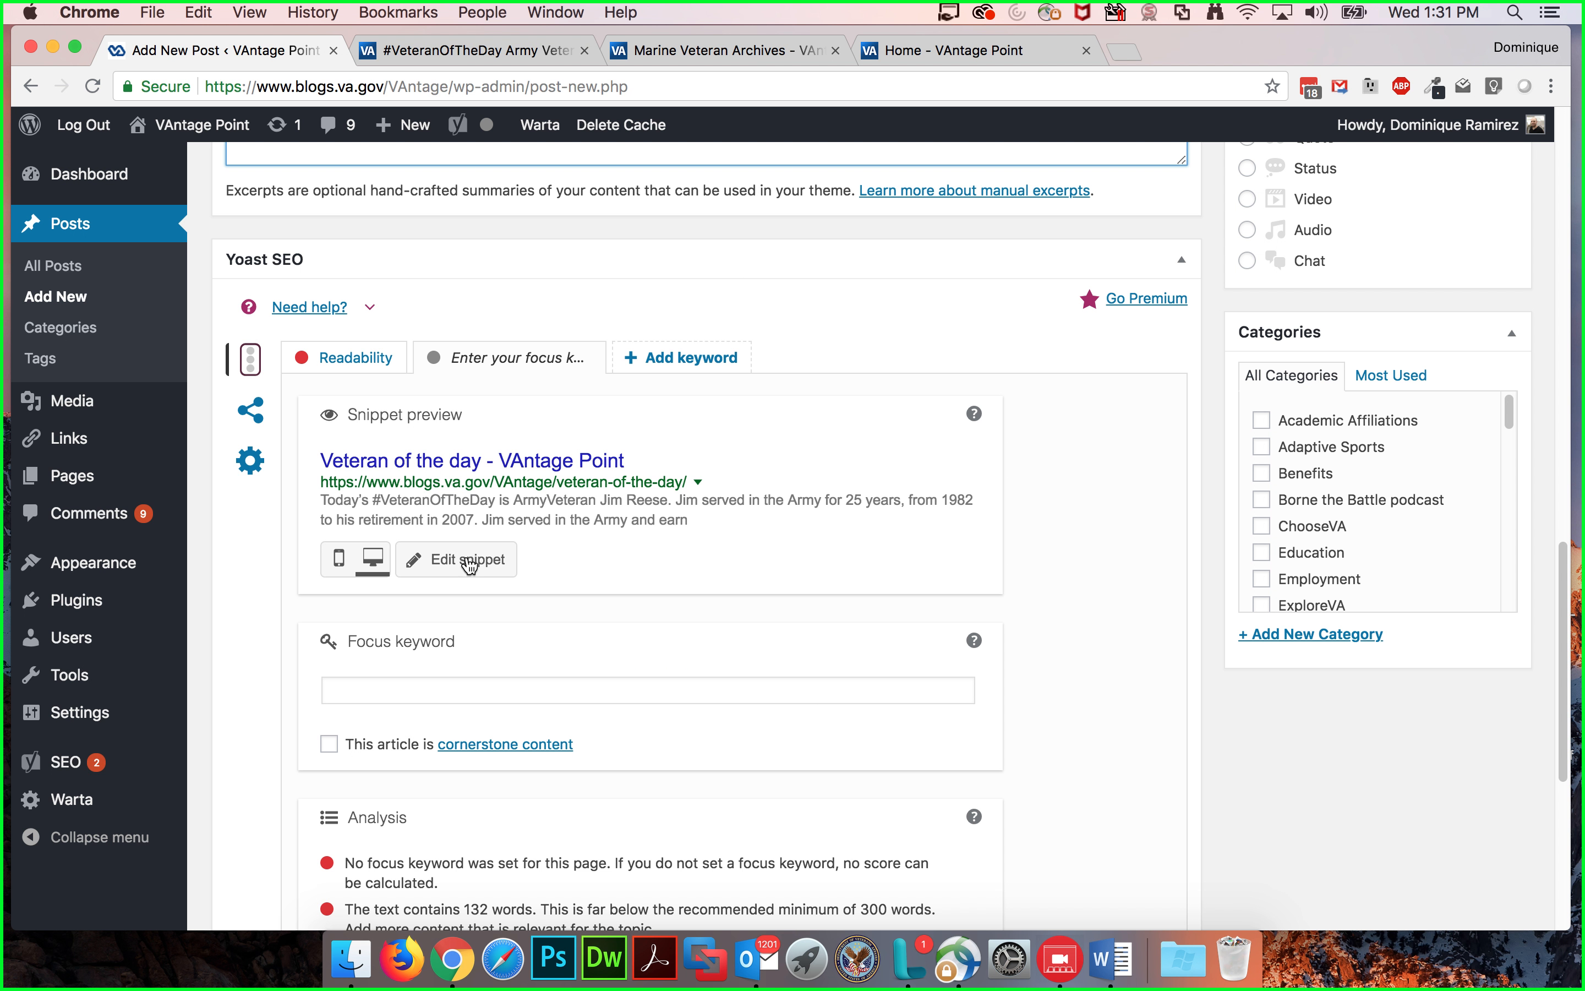
{"action": "scroll", "coordinate": [557, 547], "scroll_direction": "up", "scroll_amount": 3}
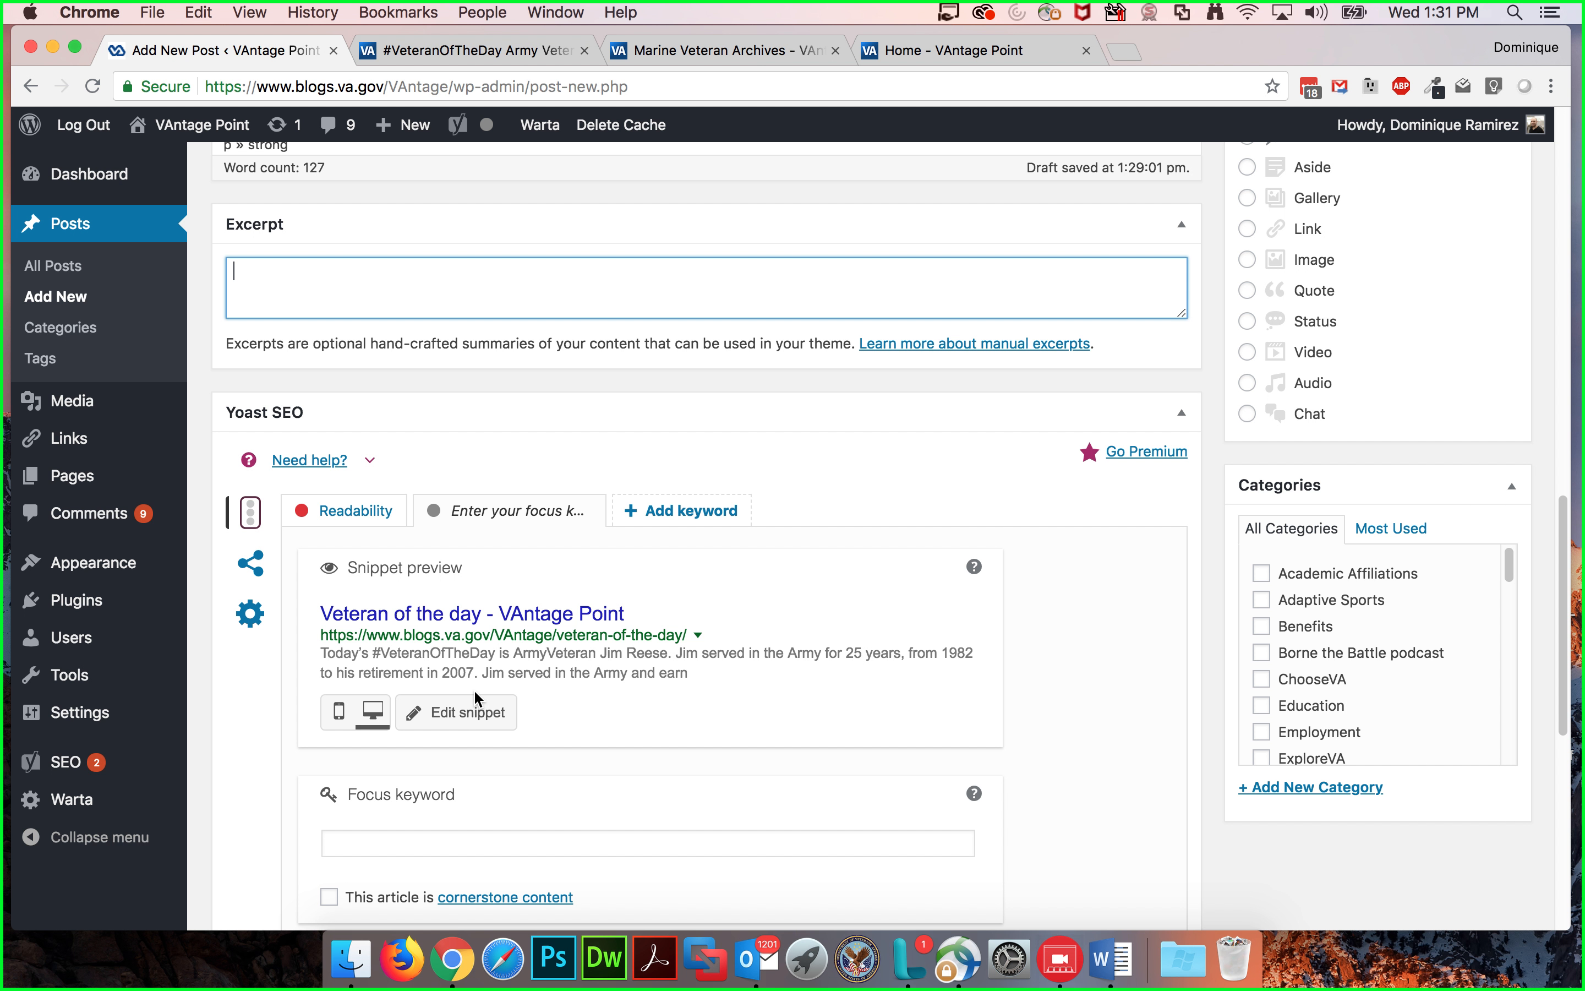
{"action": "scroll", "coordinate": [474, 707], "scroll_direction": "up", "scroll_amount": 10}
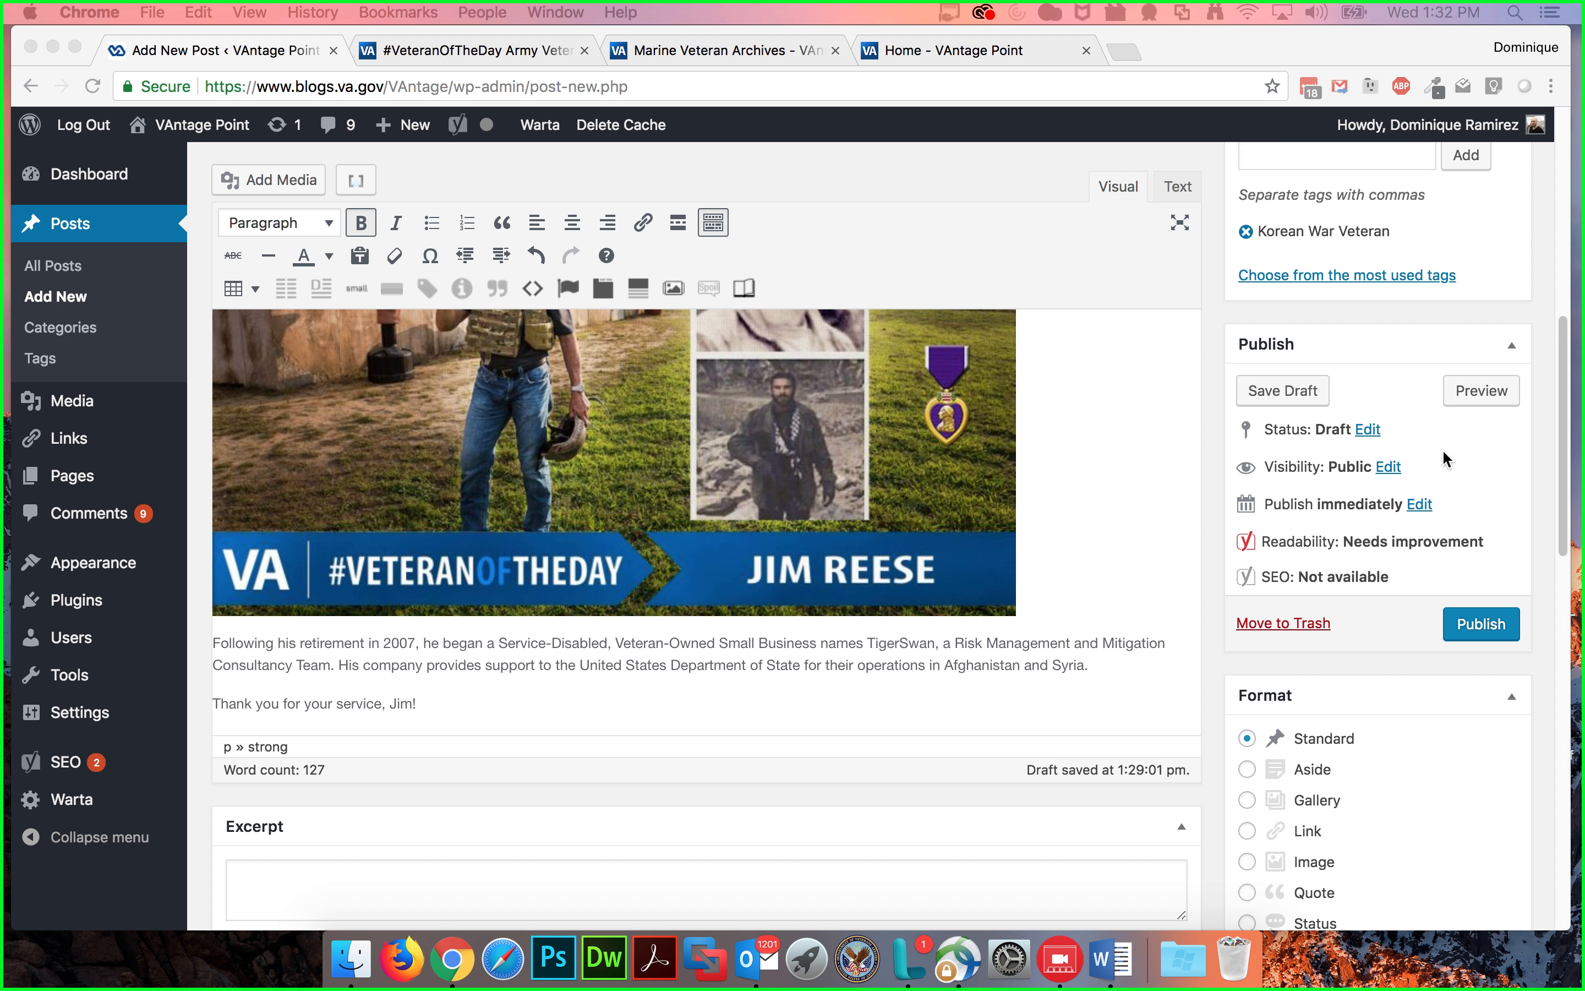
{"action": "scroll", "coordinate": [609, 821], "scroll_direction": "down", "scroll_amount": 2}
{"action": "left_click", "coordinate": [462, 757]}
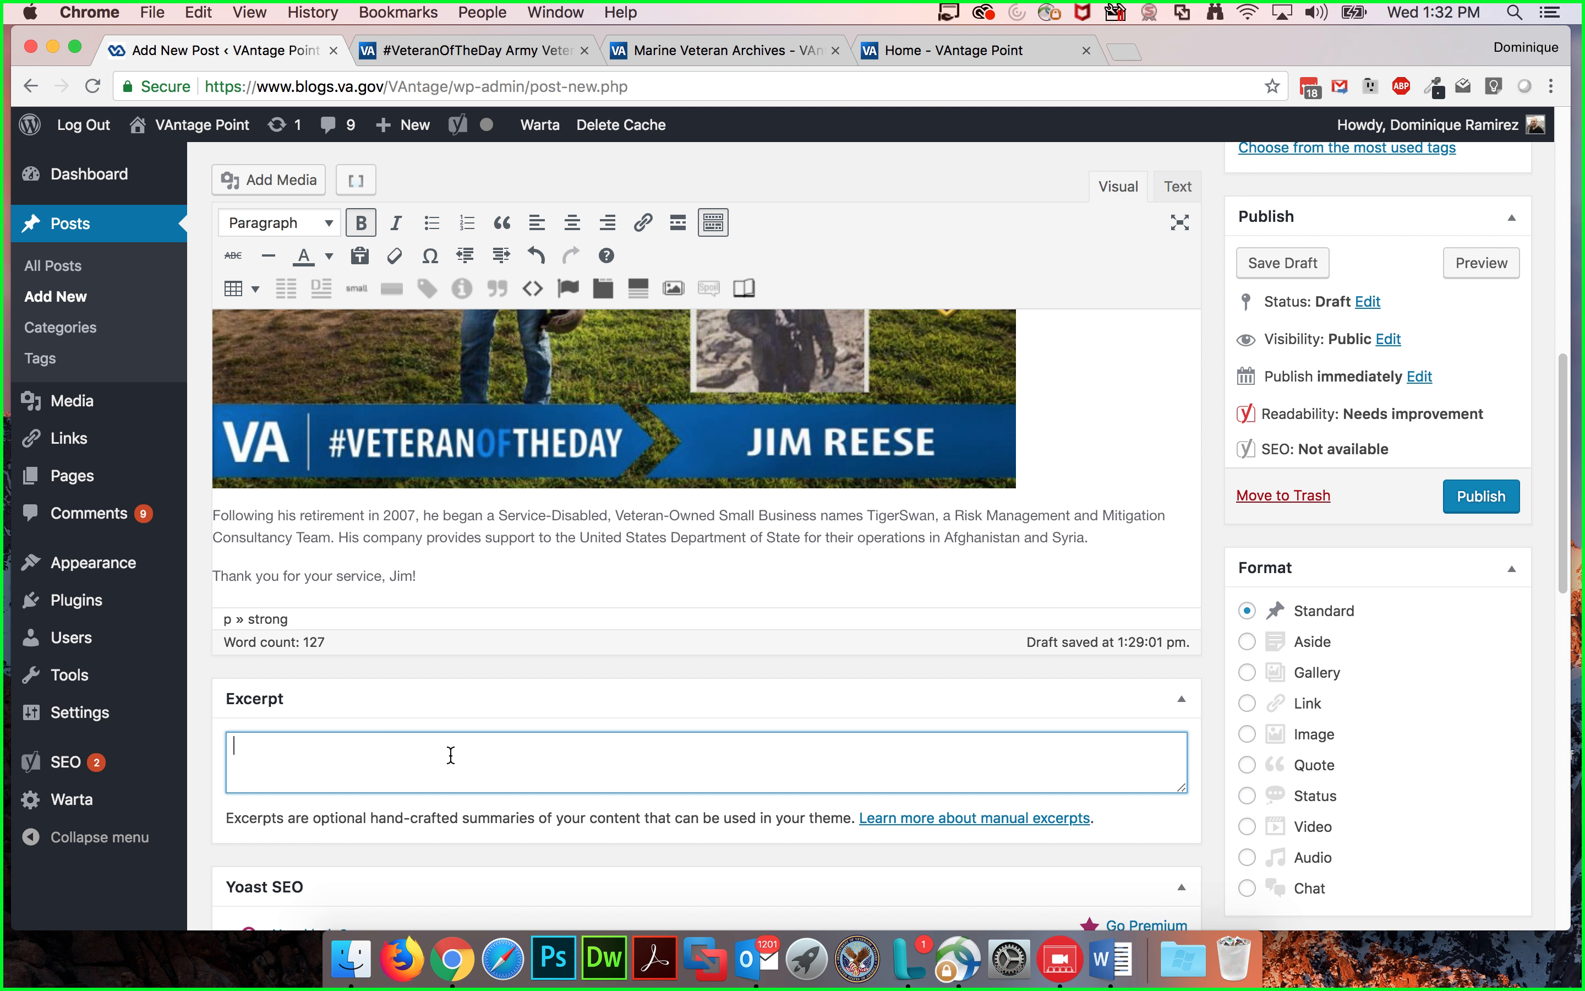
{"action": "type", "text": "Jim Reese served in the Army for 25 years, working his way up to of Lieutenant Colonel."}
Step: Open the Yoast snippet editor and paste the excerpt summary into the meta description twice
{"action": "scroll", "coordinate": [625, 753], "scroll_direction": "down", "scroll_amount": 1}
{"action": "scroll", "coordinate": [631, 753], "scroll_direction": "down", "scroll_amount": 3}
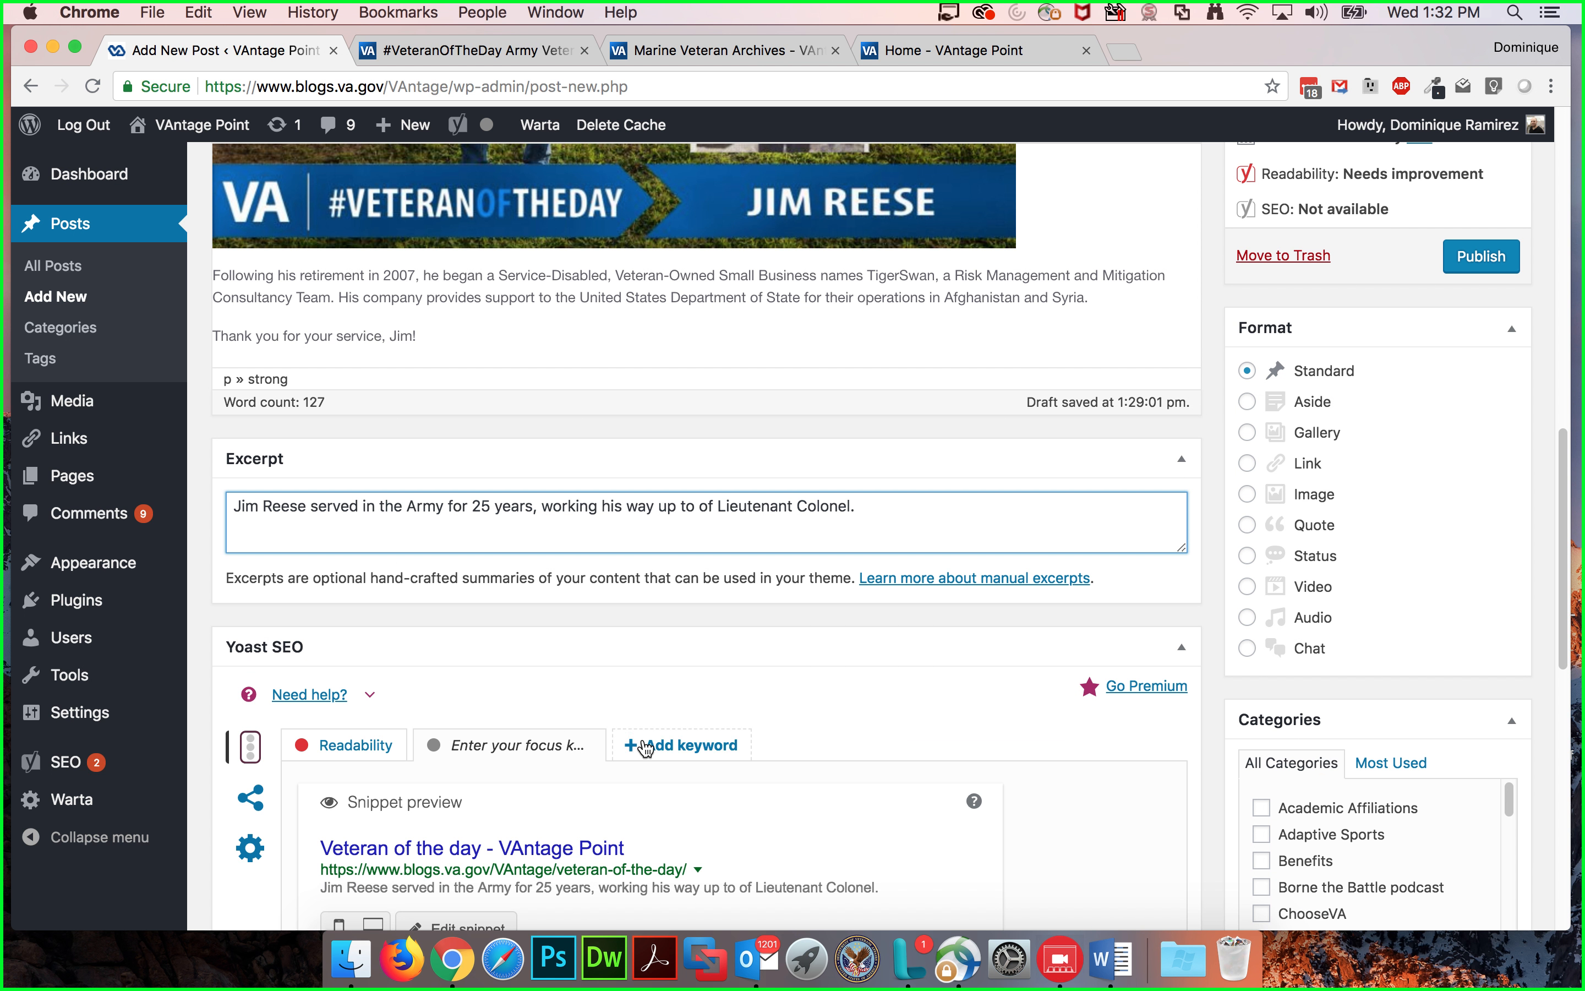
{"action": "scroll", "coordinate": [541, 747], "scroll_direction": "down", "scroll_amount": 1}
{"action": "left_click", "coordinate": [444, 829]}
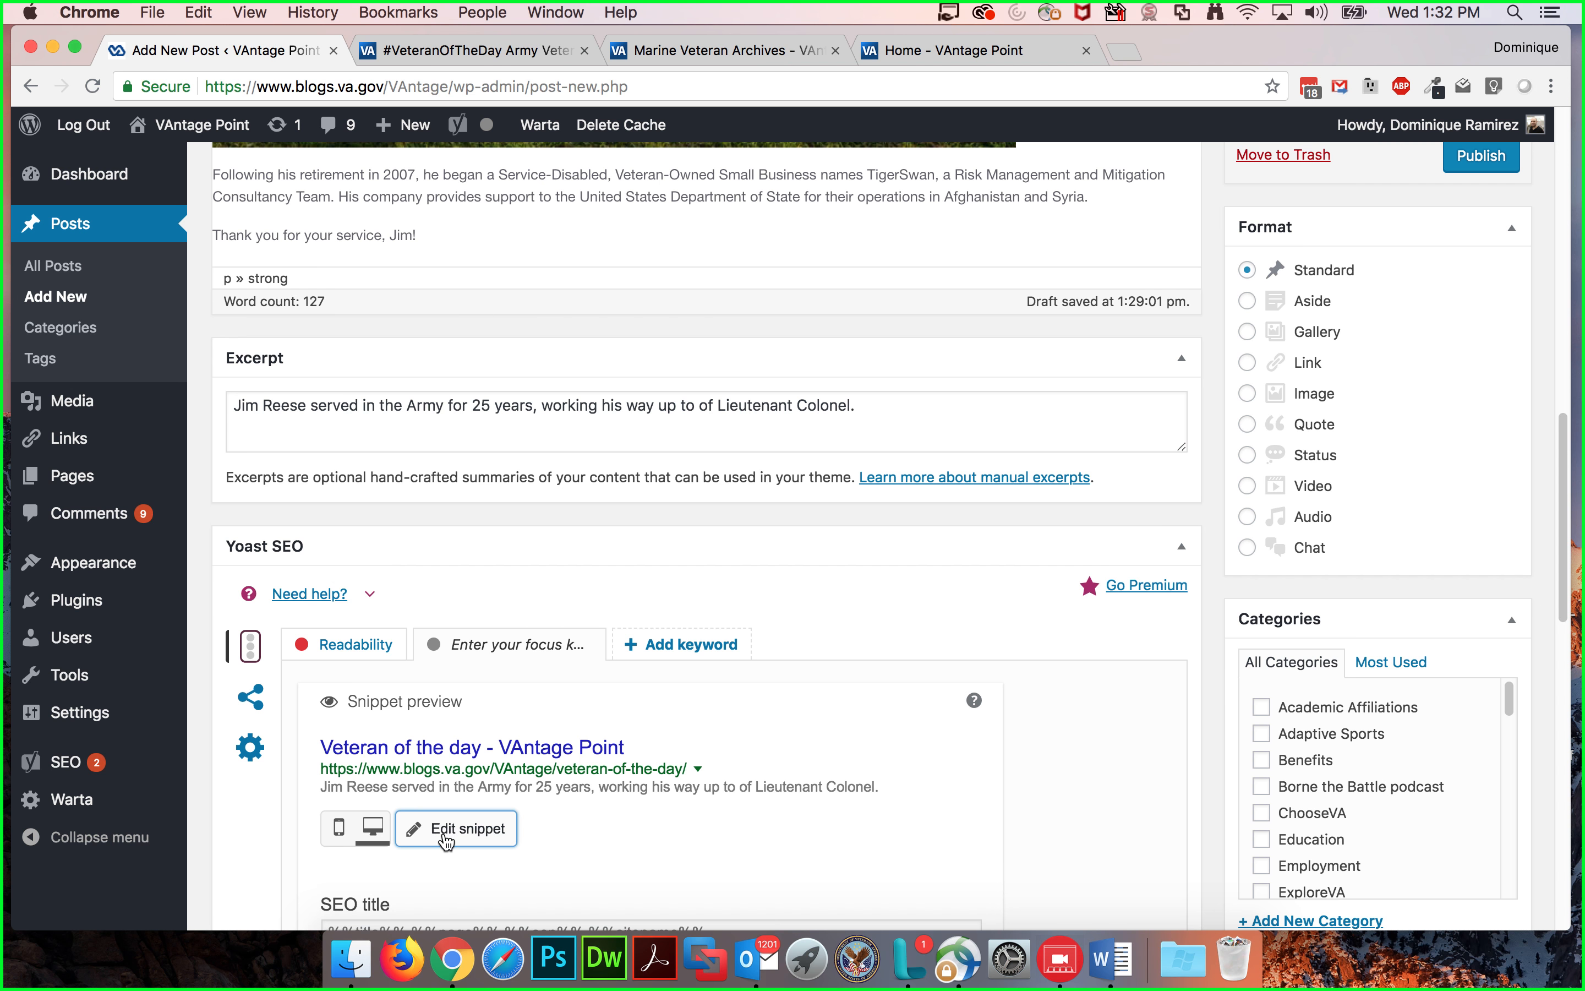
{"action": "scroll", "coordinate": [478, 823], "scroll_direction": "down", "scroll_amount": 5}
{"action": "left_click", "coordinate": [454, 730]}
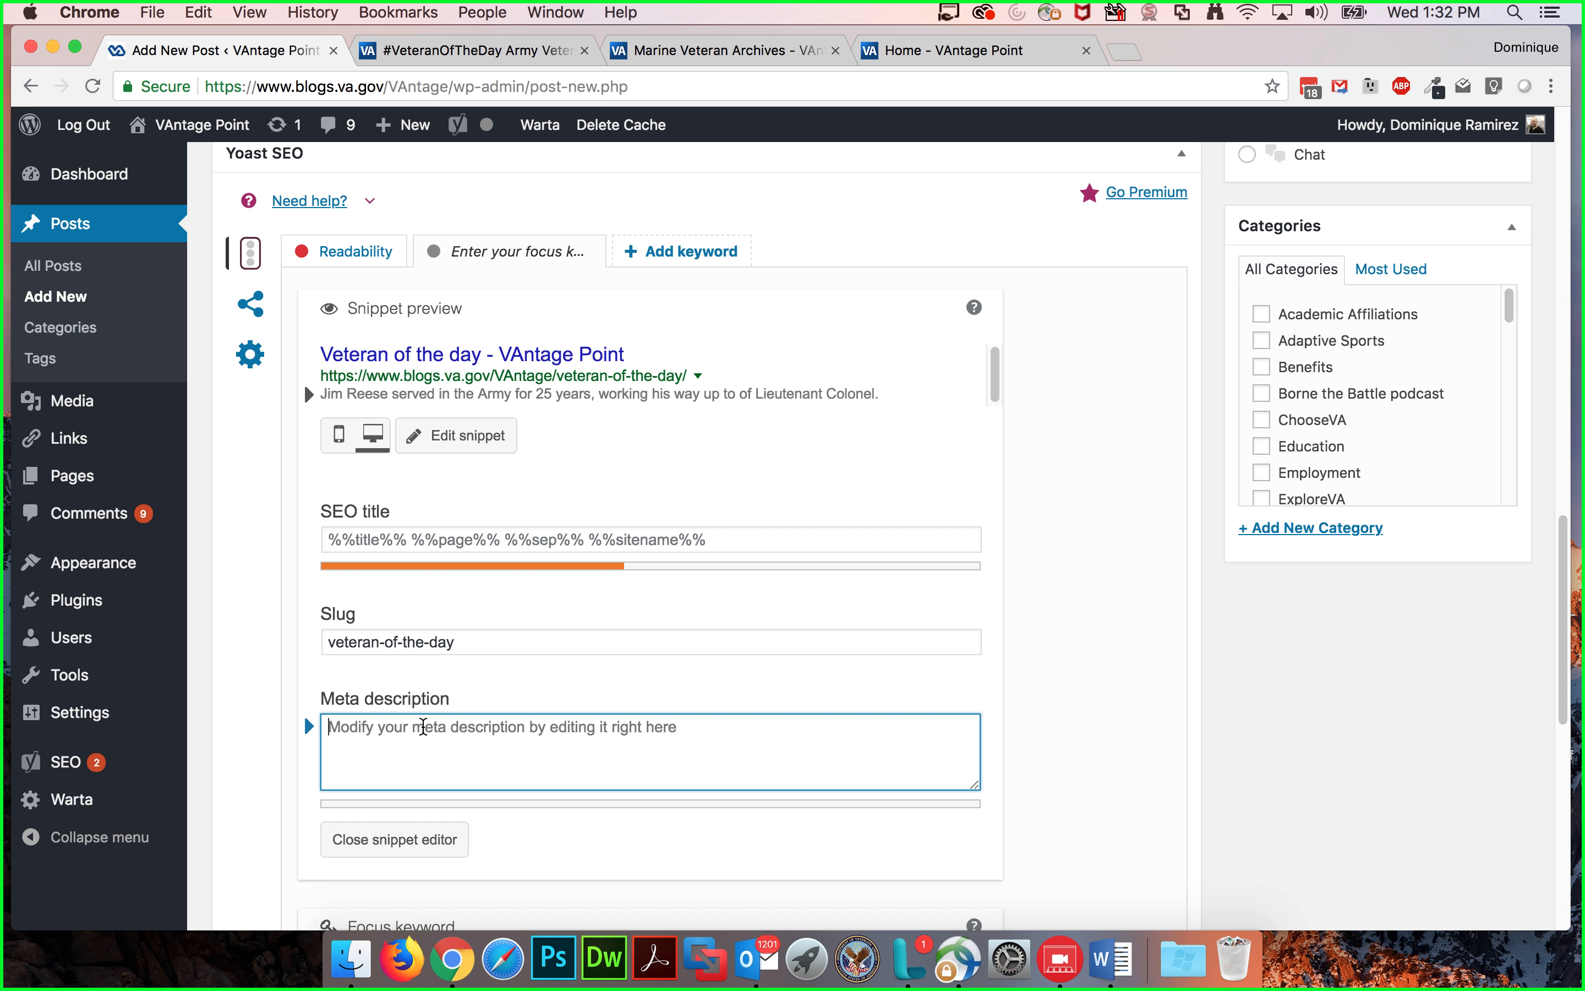
{"action": "left_click", "coordinate": [477, 437]}
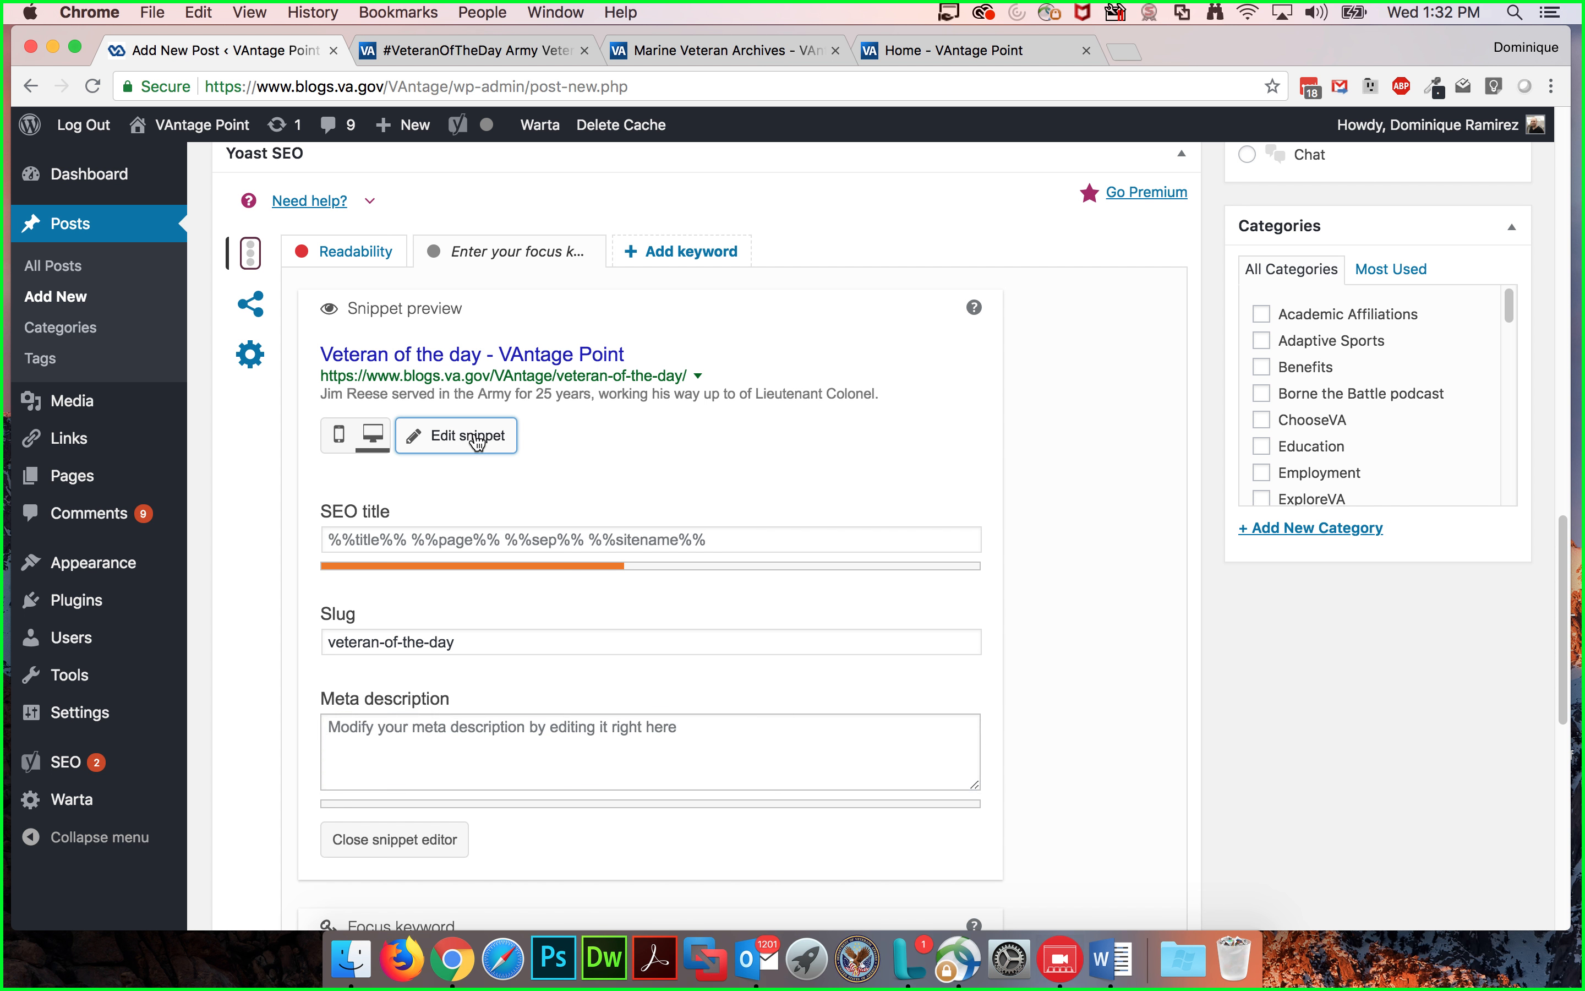
{"action": "left_click", "coordinate": [476, 437]}
{"action": "left_click", "coordinate": [382, 733]}
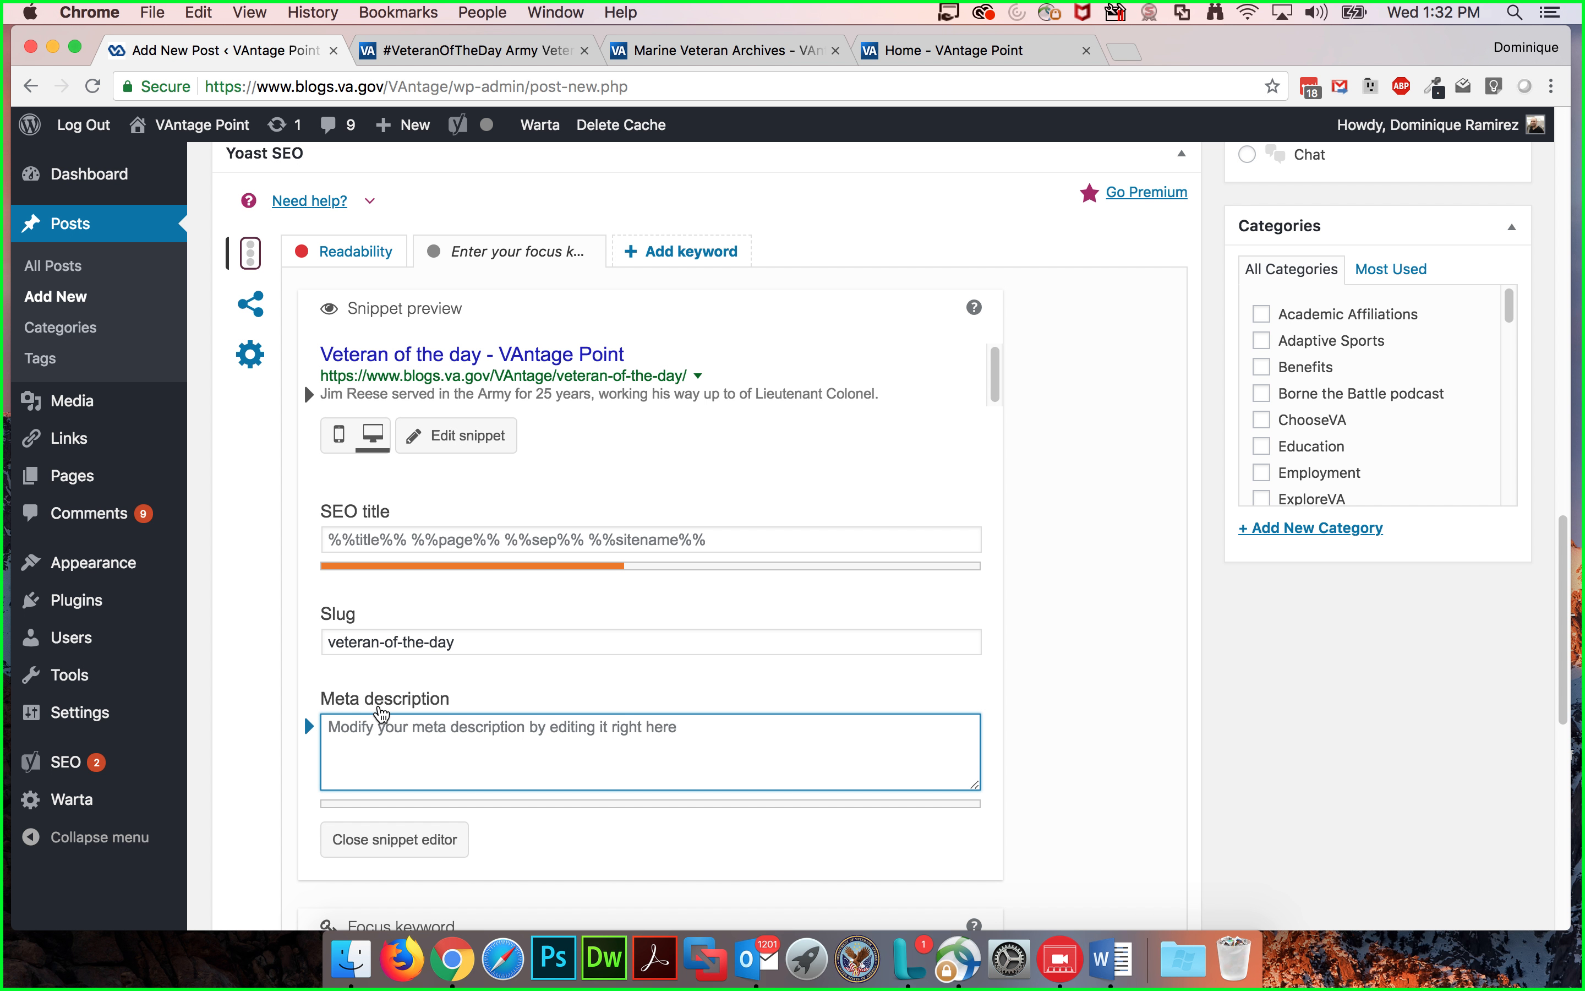
{"action": "type", "text": "Jim Reese served in the Army for 25 years, working his way up to of Lieutenant Colonel."}
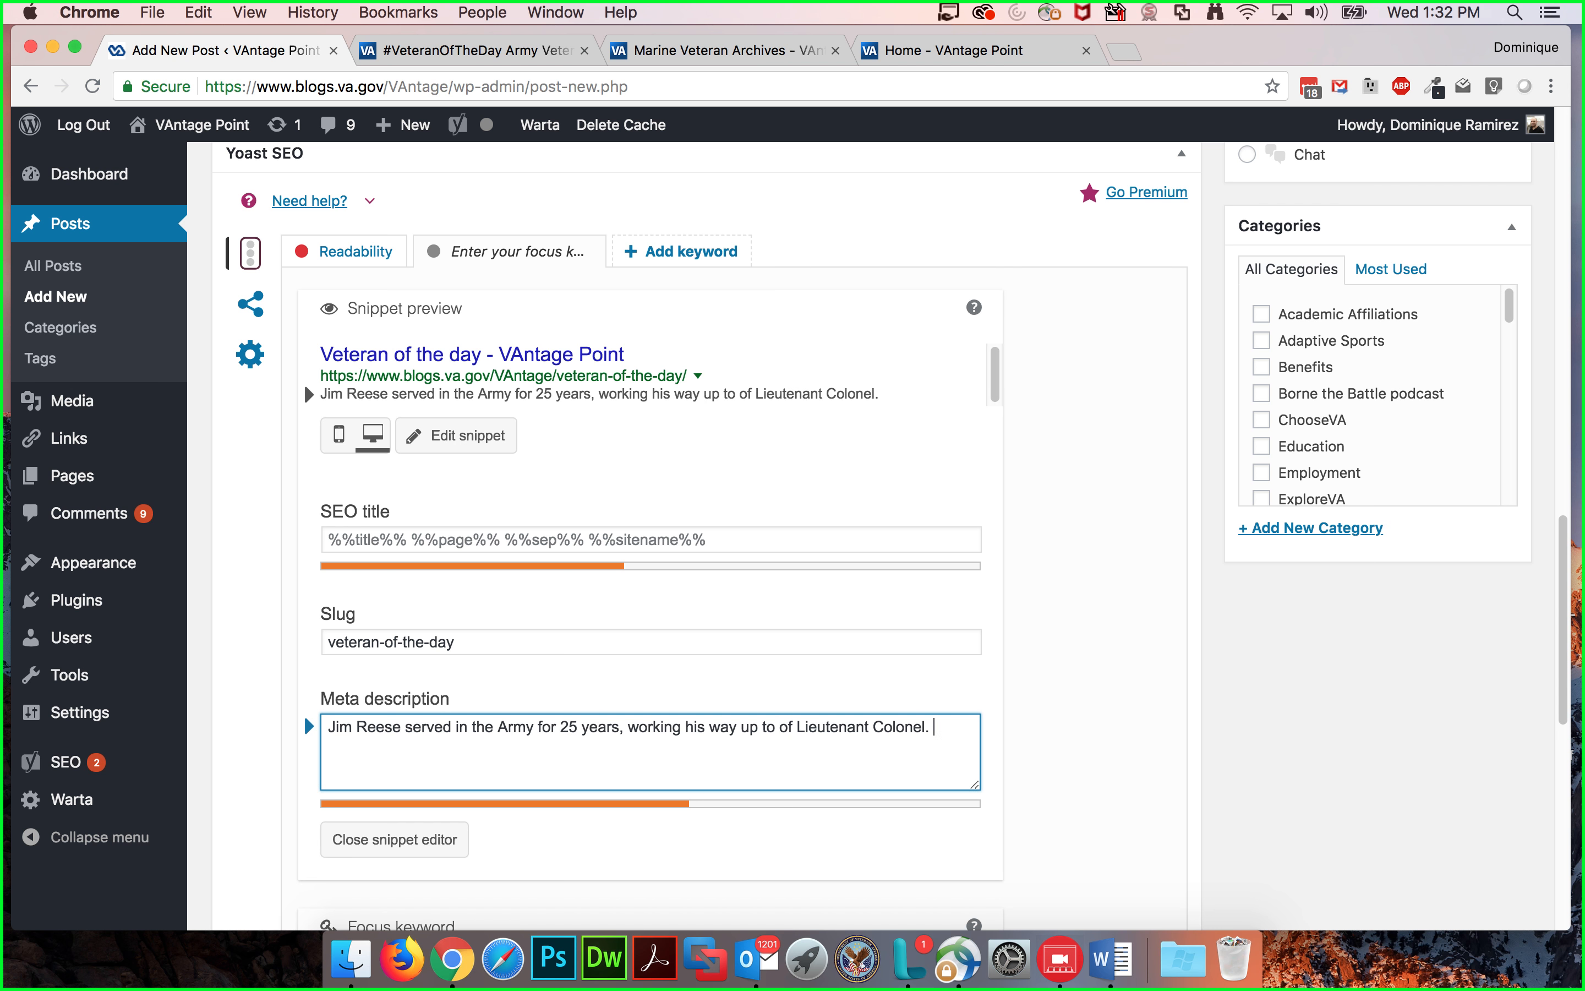
{"action": "type", "text": "Jim Reese served in the Army for 25 years, working his way up to of Lieutenant Colonel."}
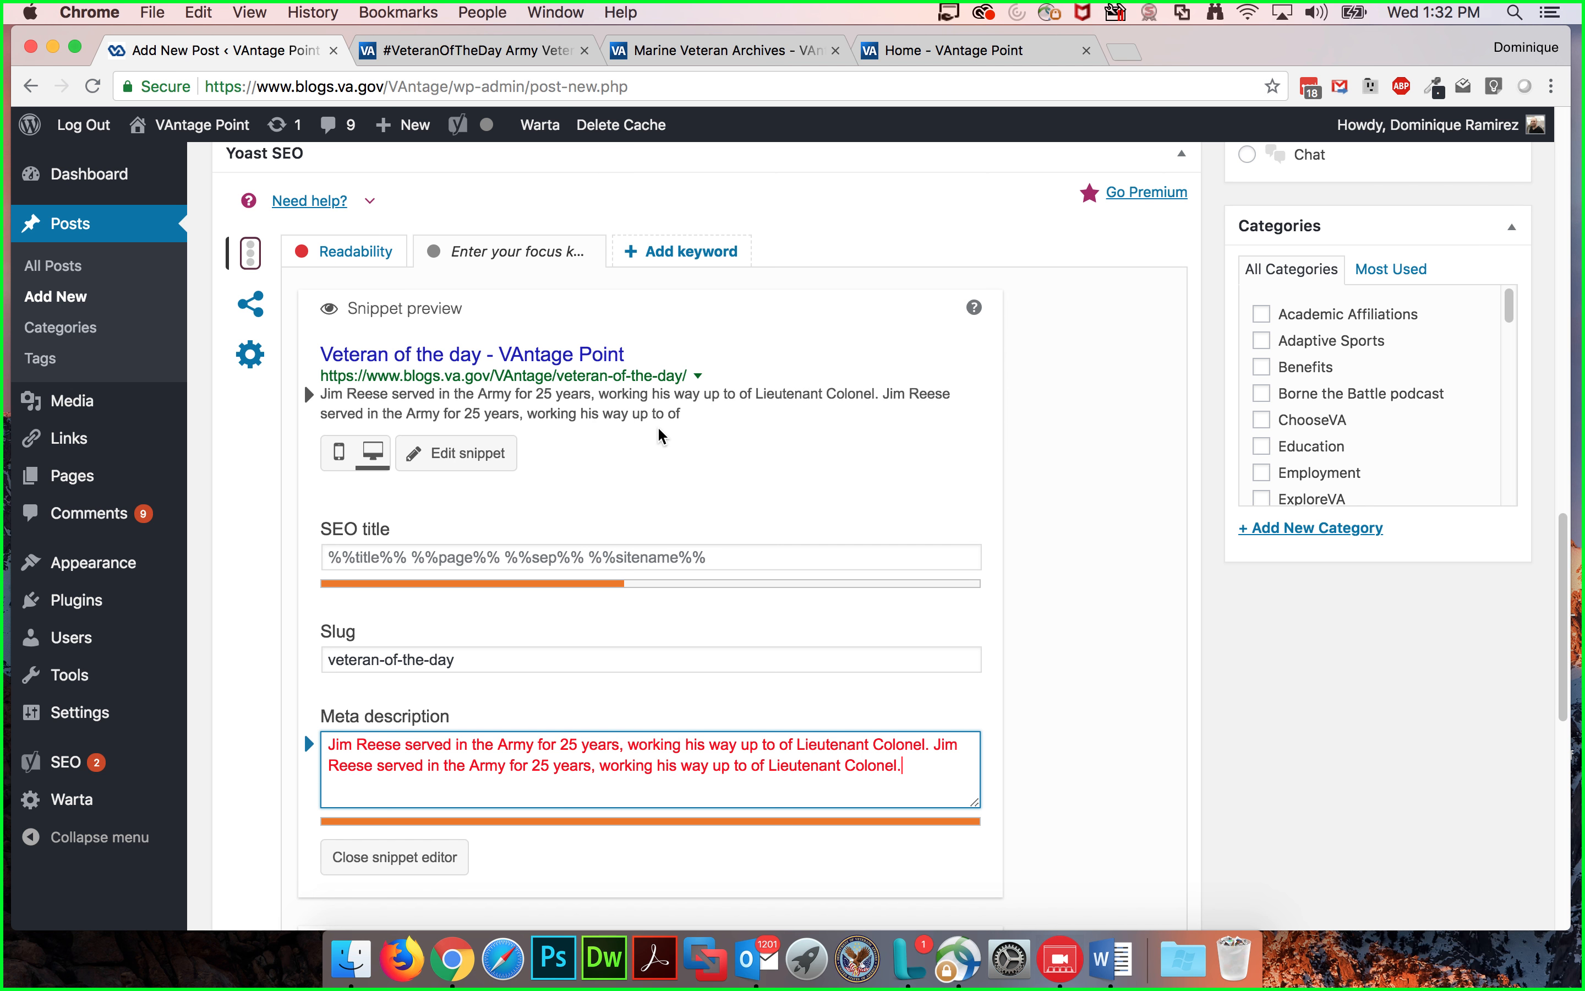
Step: Trim the meta description's repeated ending to "working his way up to." and close the snippet editor
{"action": "left_click_drag", "start_coordinate": [925, 768], "coordinate": [749, 764]}
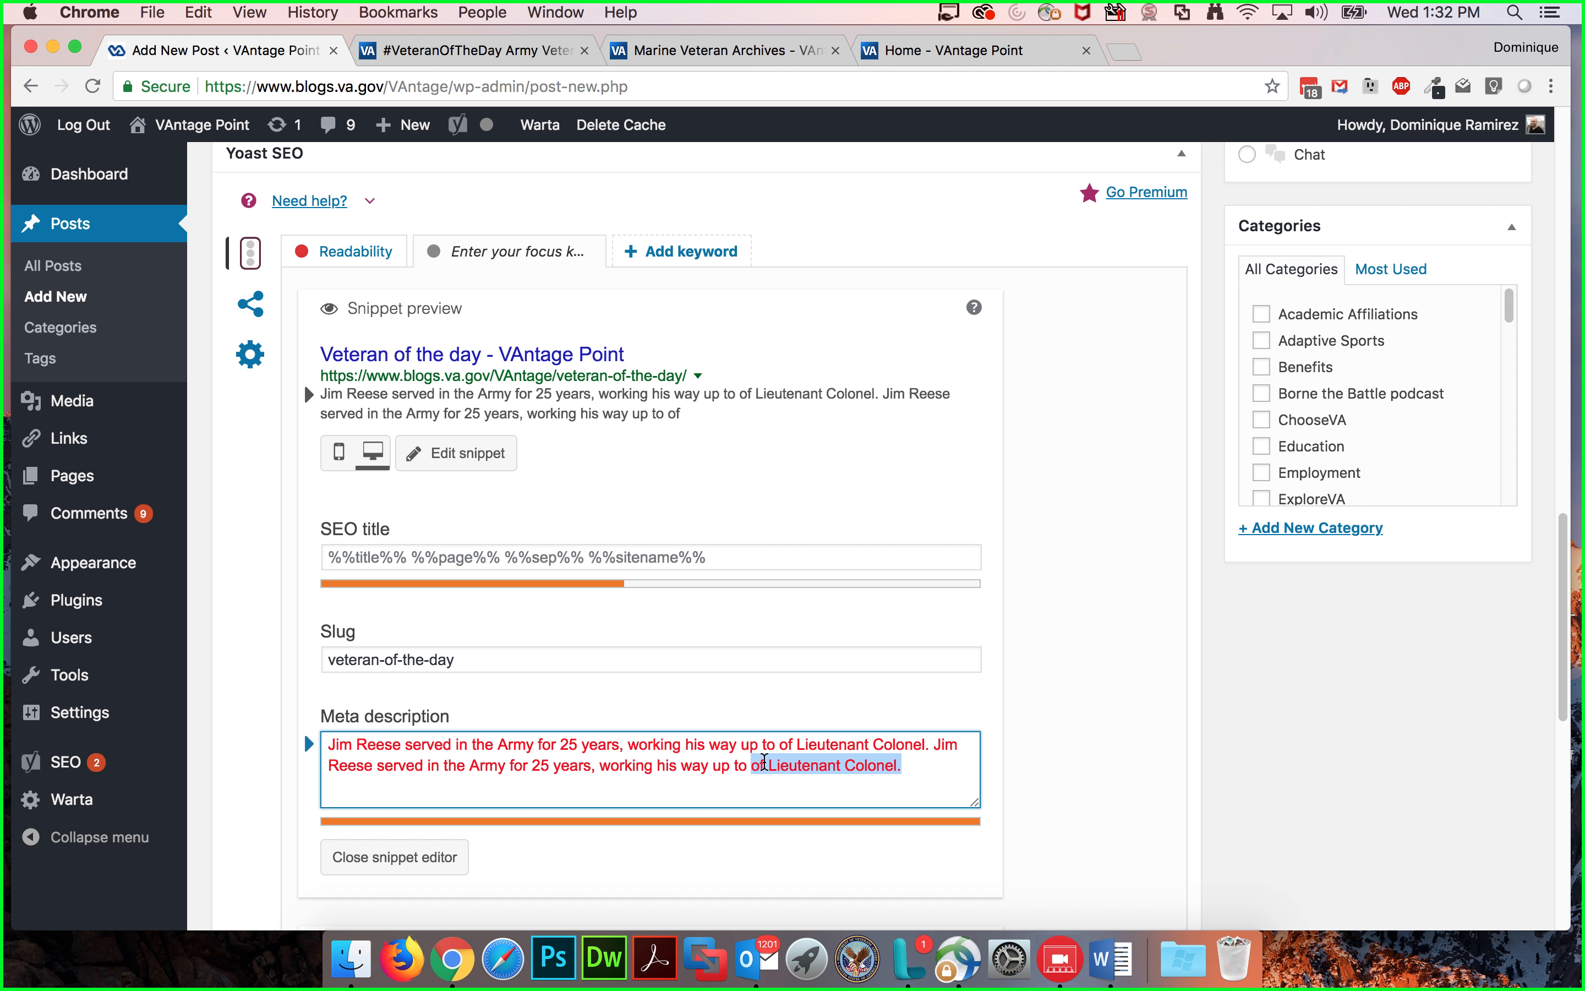
{"action": "key", "text": "BackSpace"}
{"action": "key", "text": "BackSpace"}
{"action": "type", "text": "o."}
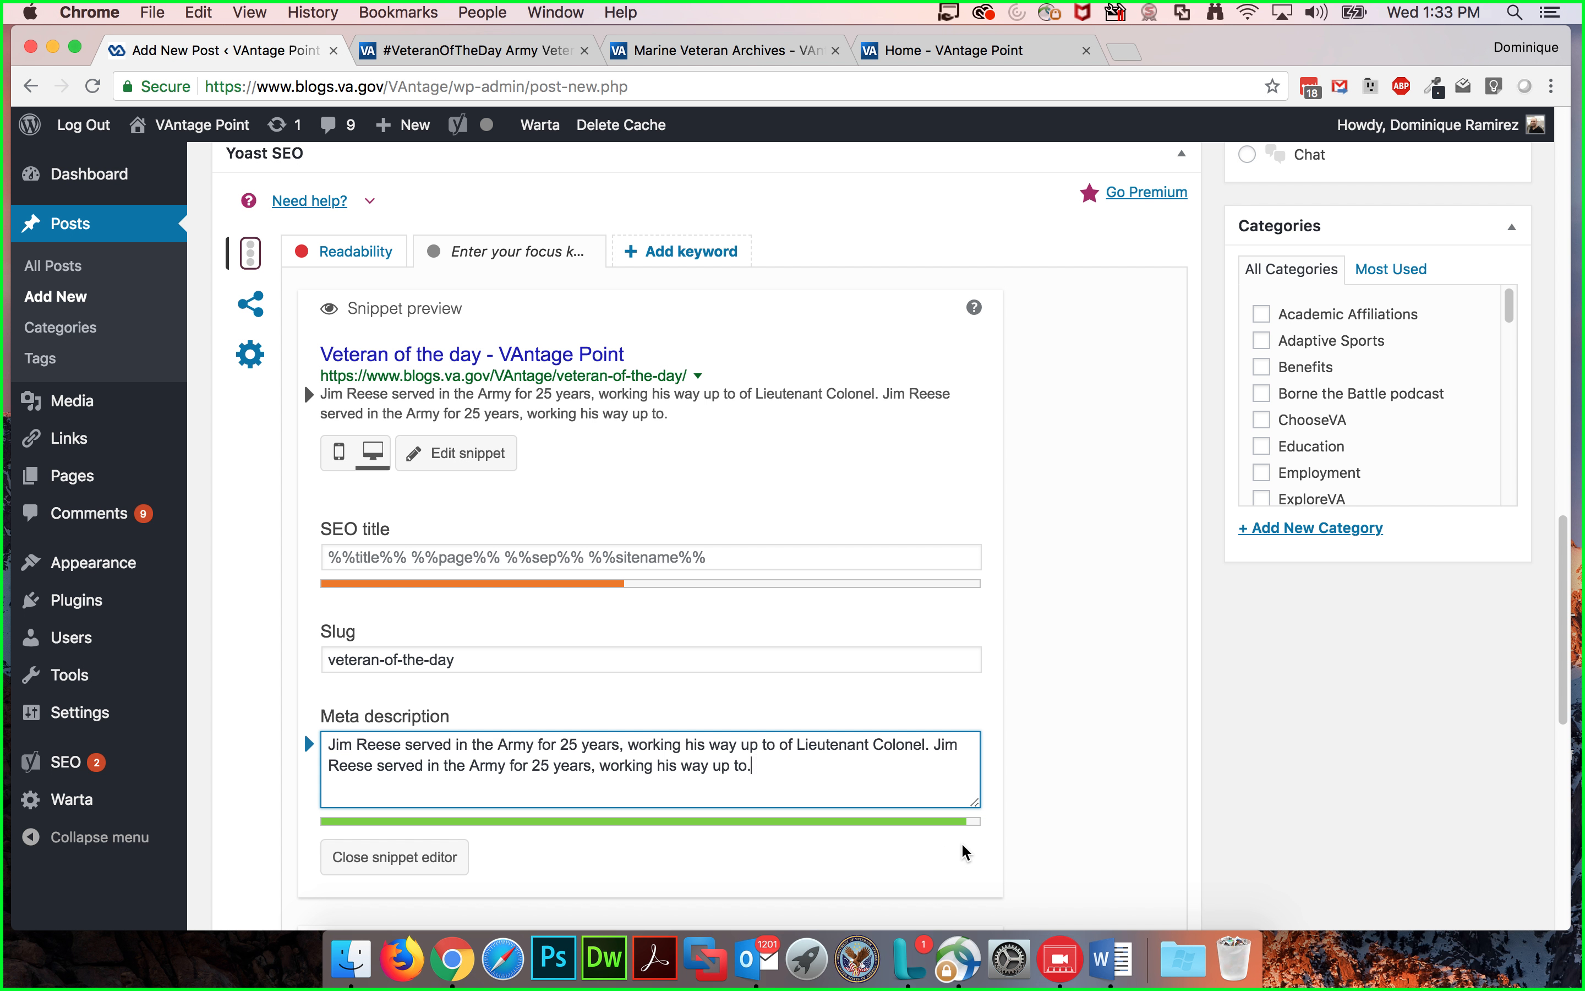
{"action": "type", "text": " lksd"}
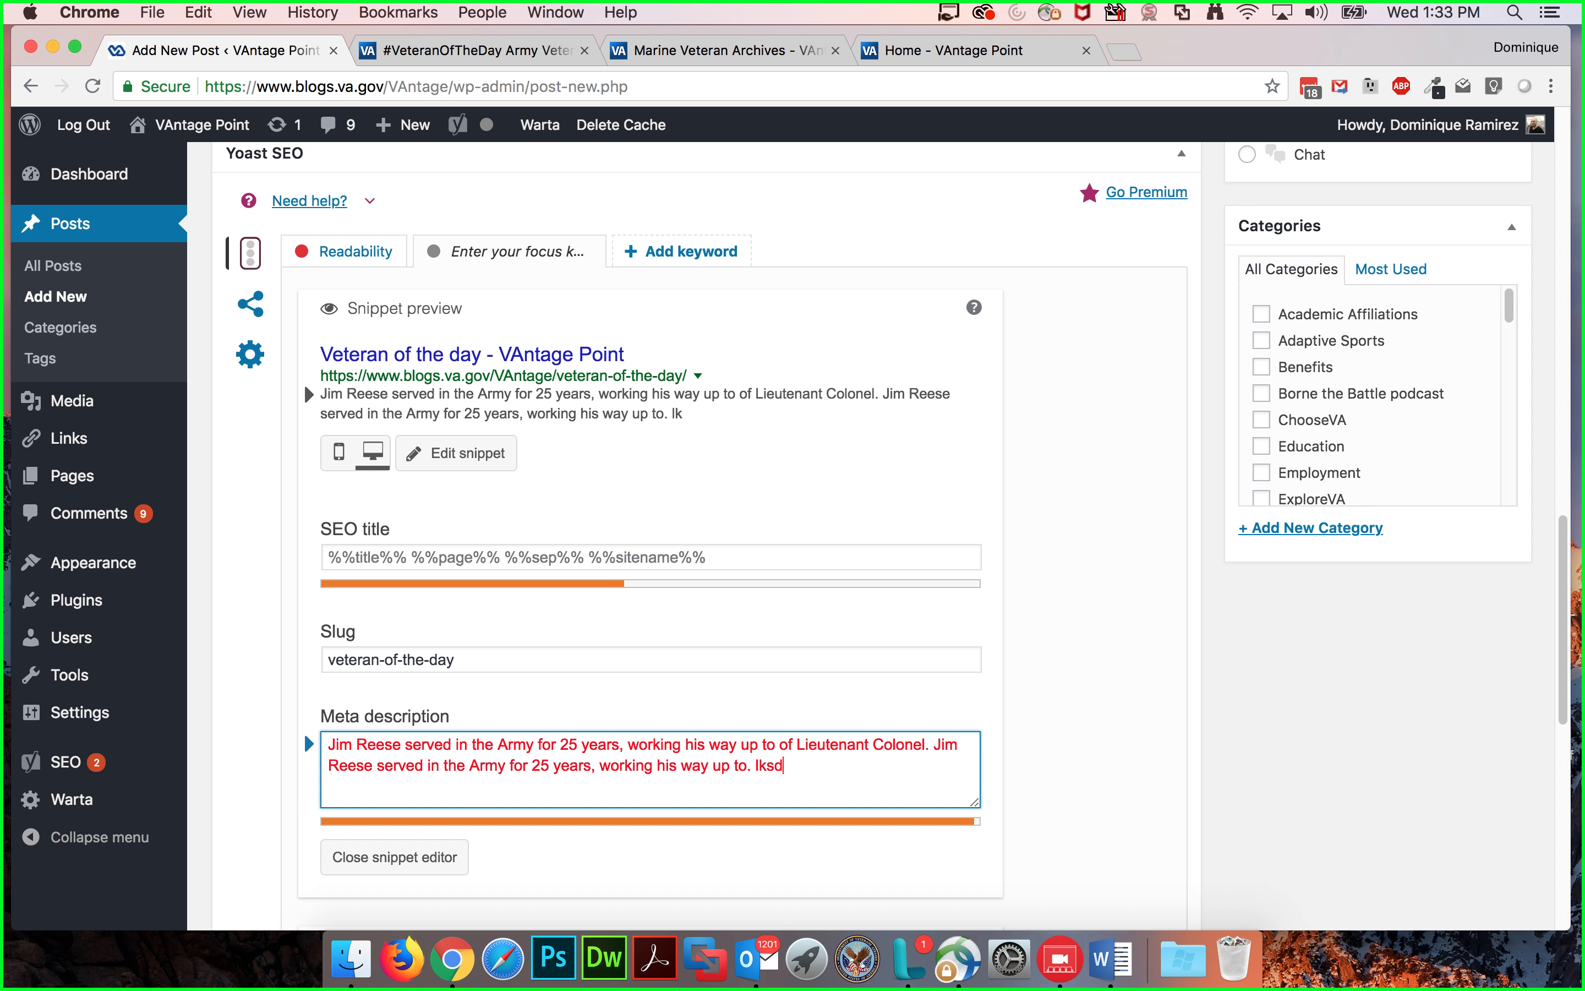
{"action": "key", "text": "BackSpace"}
{"action": "key", "text": "BackSpace"}
{"action": "key", "text": "BackSpace"}
{"action": "key", "text": "BackSpace"}
{"action": "key", "text": "BackSpace"}
{"action": "key", "text": "BackSpace"}
{"action": "key", "text": "BackSpace"}
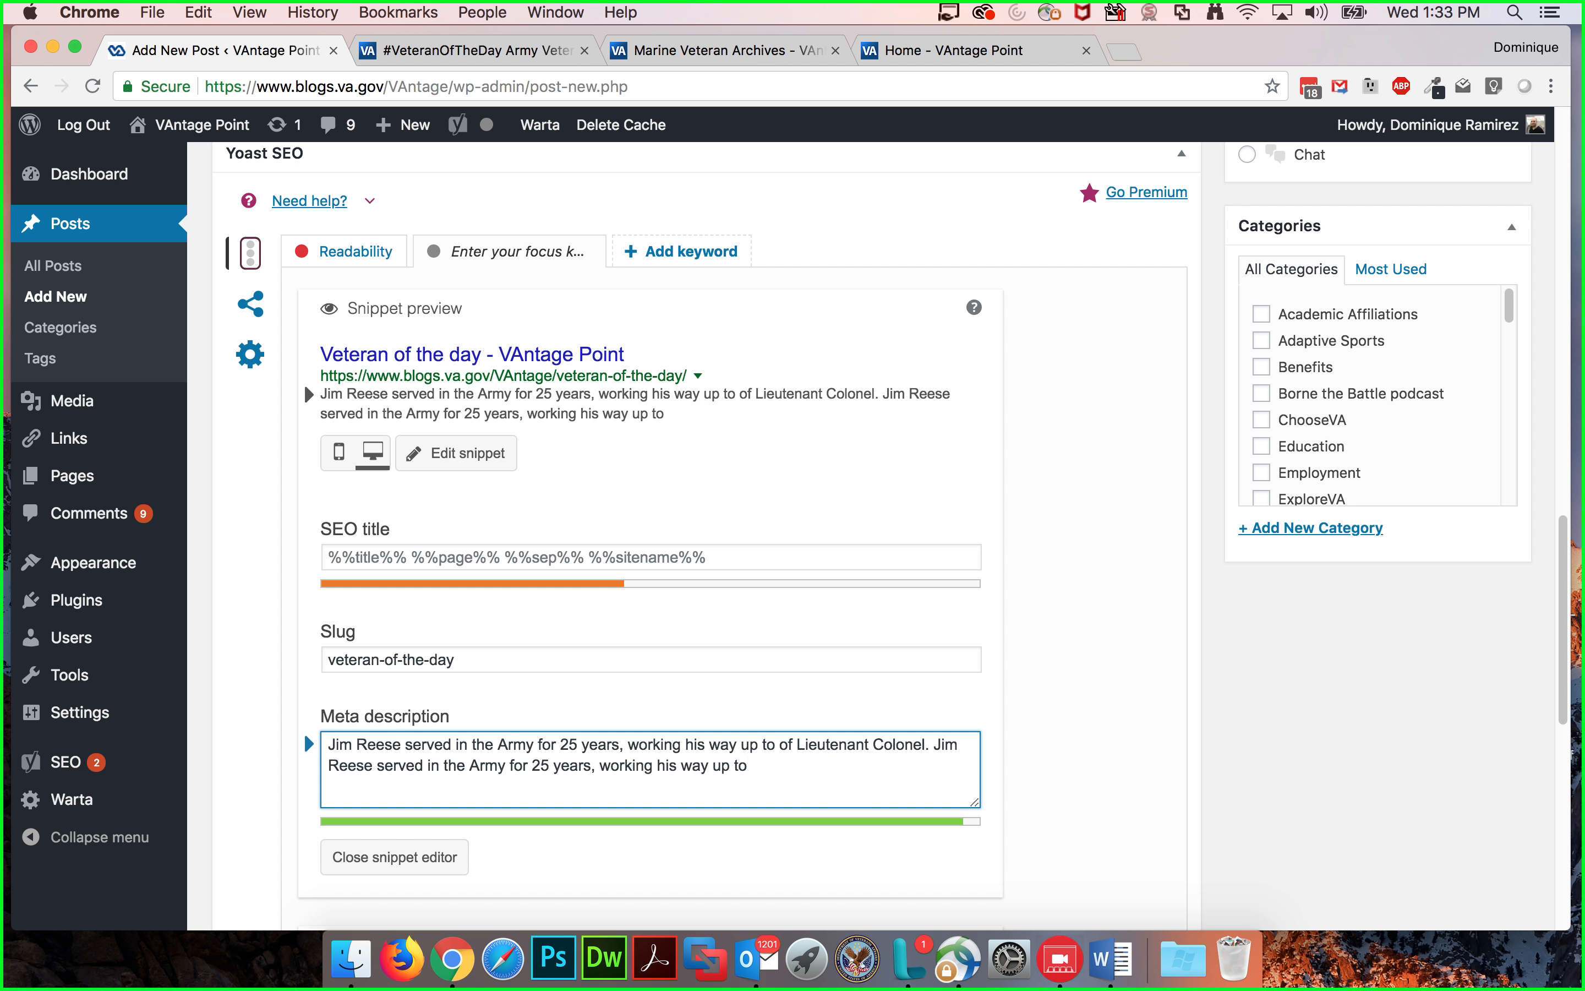
{"action": "scroll", "coordinate": [458, 760], "scroll_direction": "down", "scroll_amount": 3}
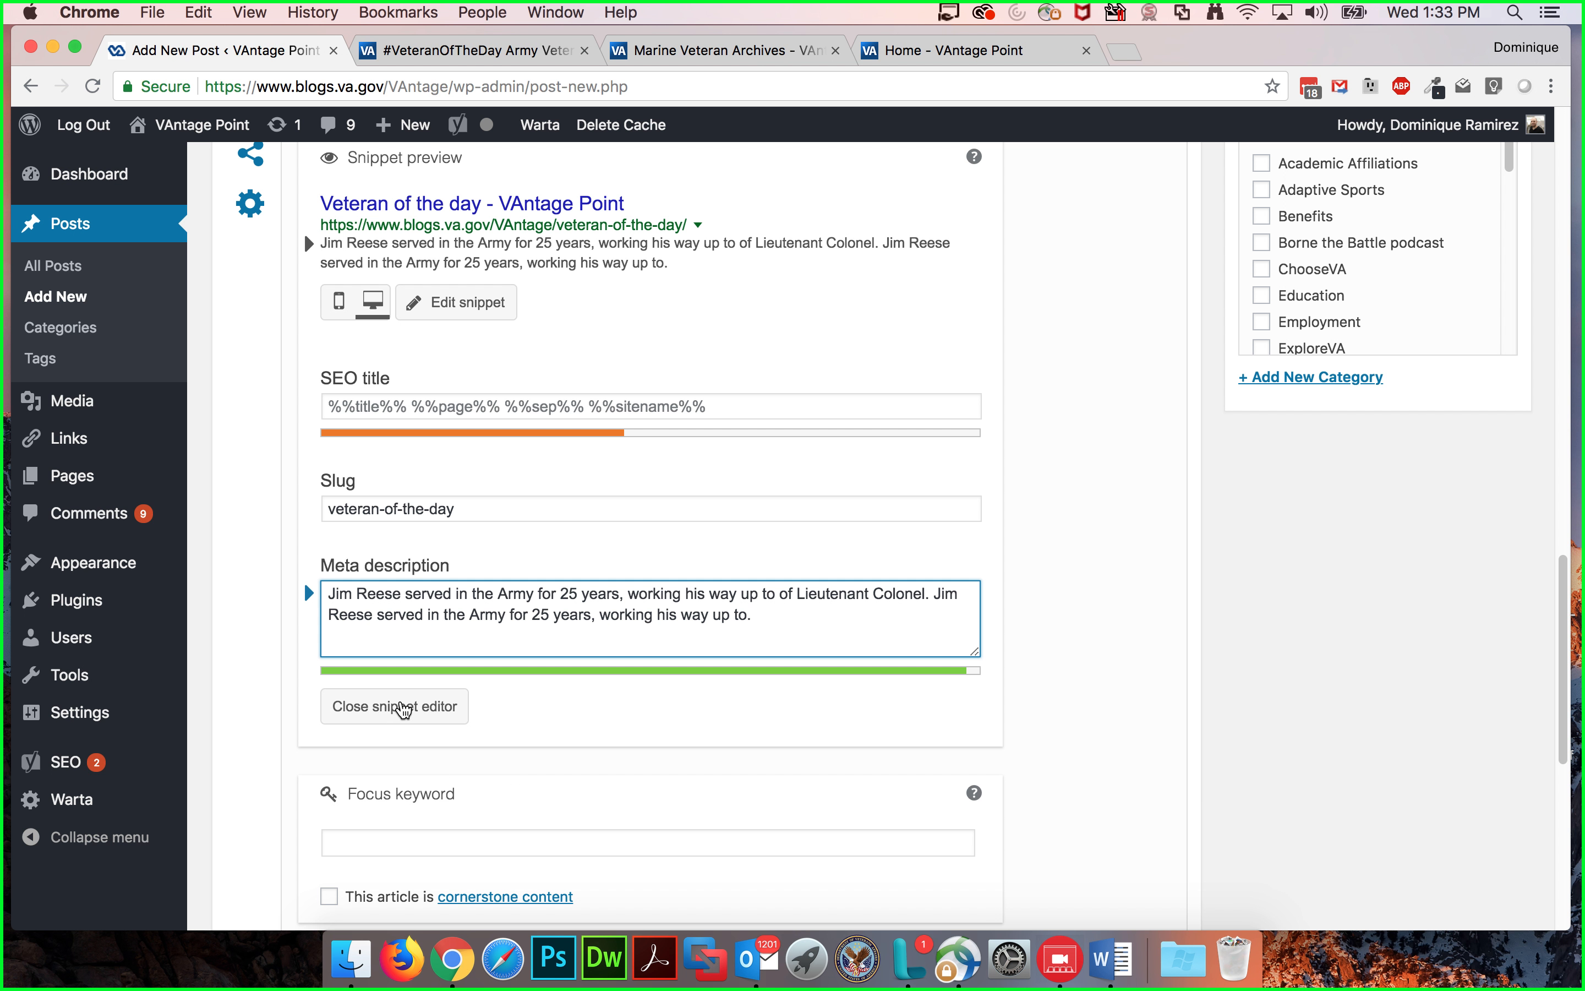
{"action": "left_click", "coordinate": [423, 706]}
Step: Review the Yoast SEO analysis list below the snippet preview
{"action": "scroll", "coordinate": [536, 529], "scroll_direction": "up", "scroll_amount": 1}
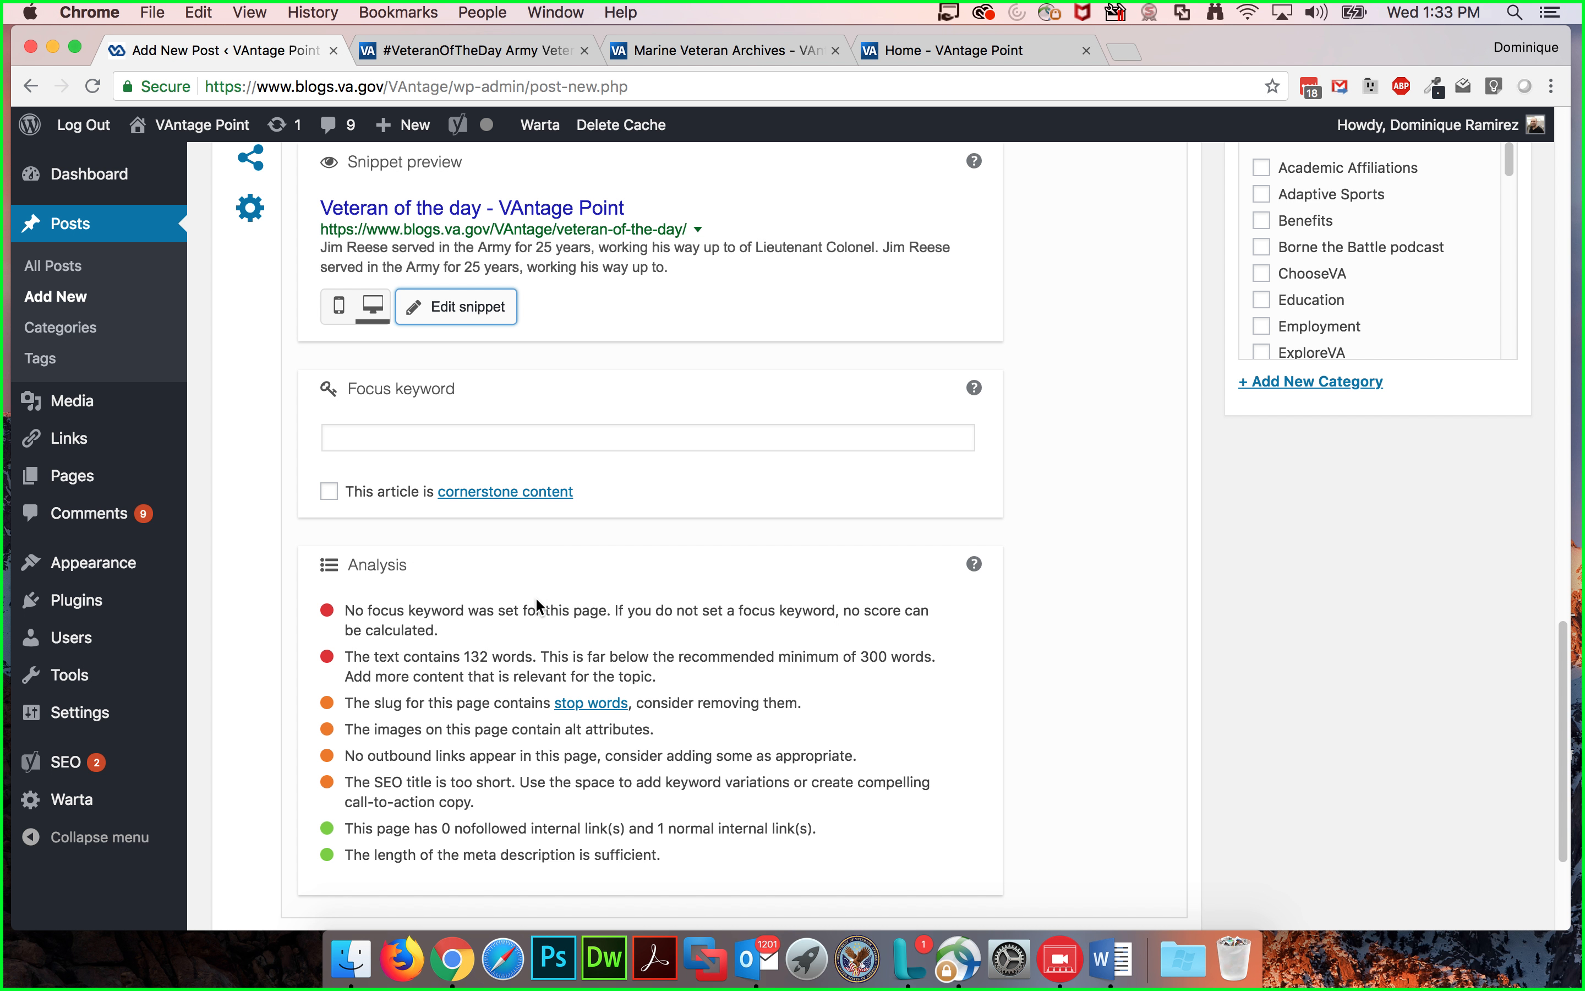
{"action": "scroll", "coordinate": [538, 611], "scroll_direction": "up", "scroll_amount": 1}
{"action": "scroll", "coordinate": [538, 608], "scroll_direction": "up", "scroll_amount": 2}
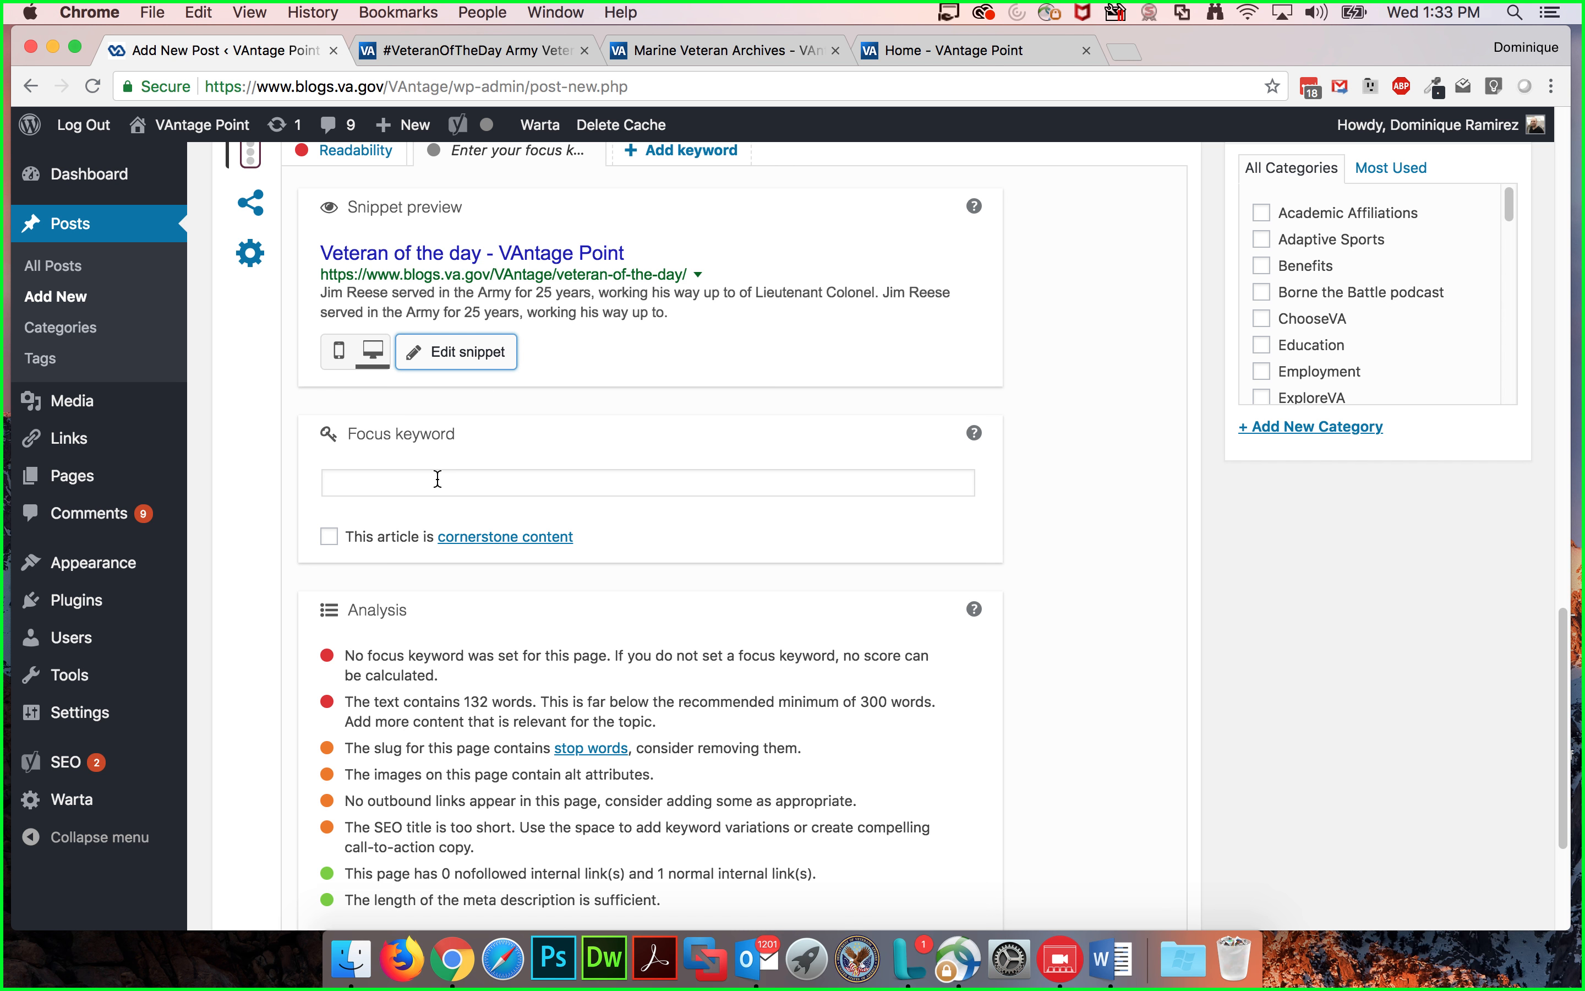
{"action": "scroll", "coordinate": [488, 488], "scroll_direction": "up", "scroll_amount": 5}
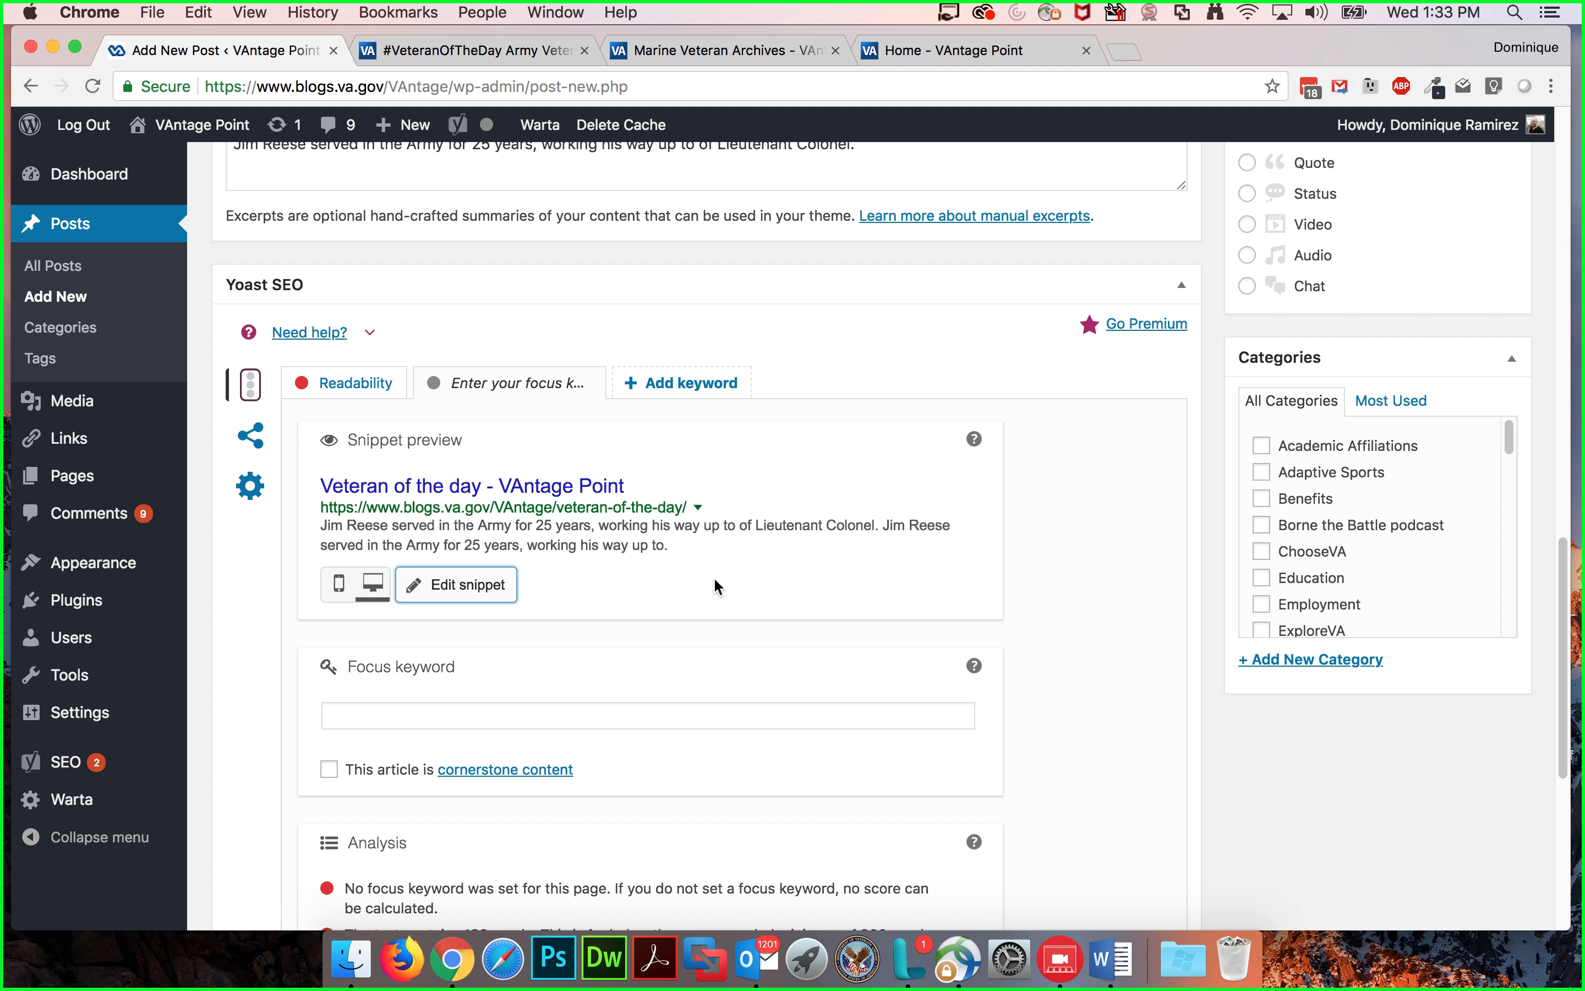
{"action": "scroll", "coordinate": [711, 580], "scroll_direction": "down", "scroll_amount": 3}
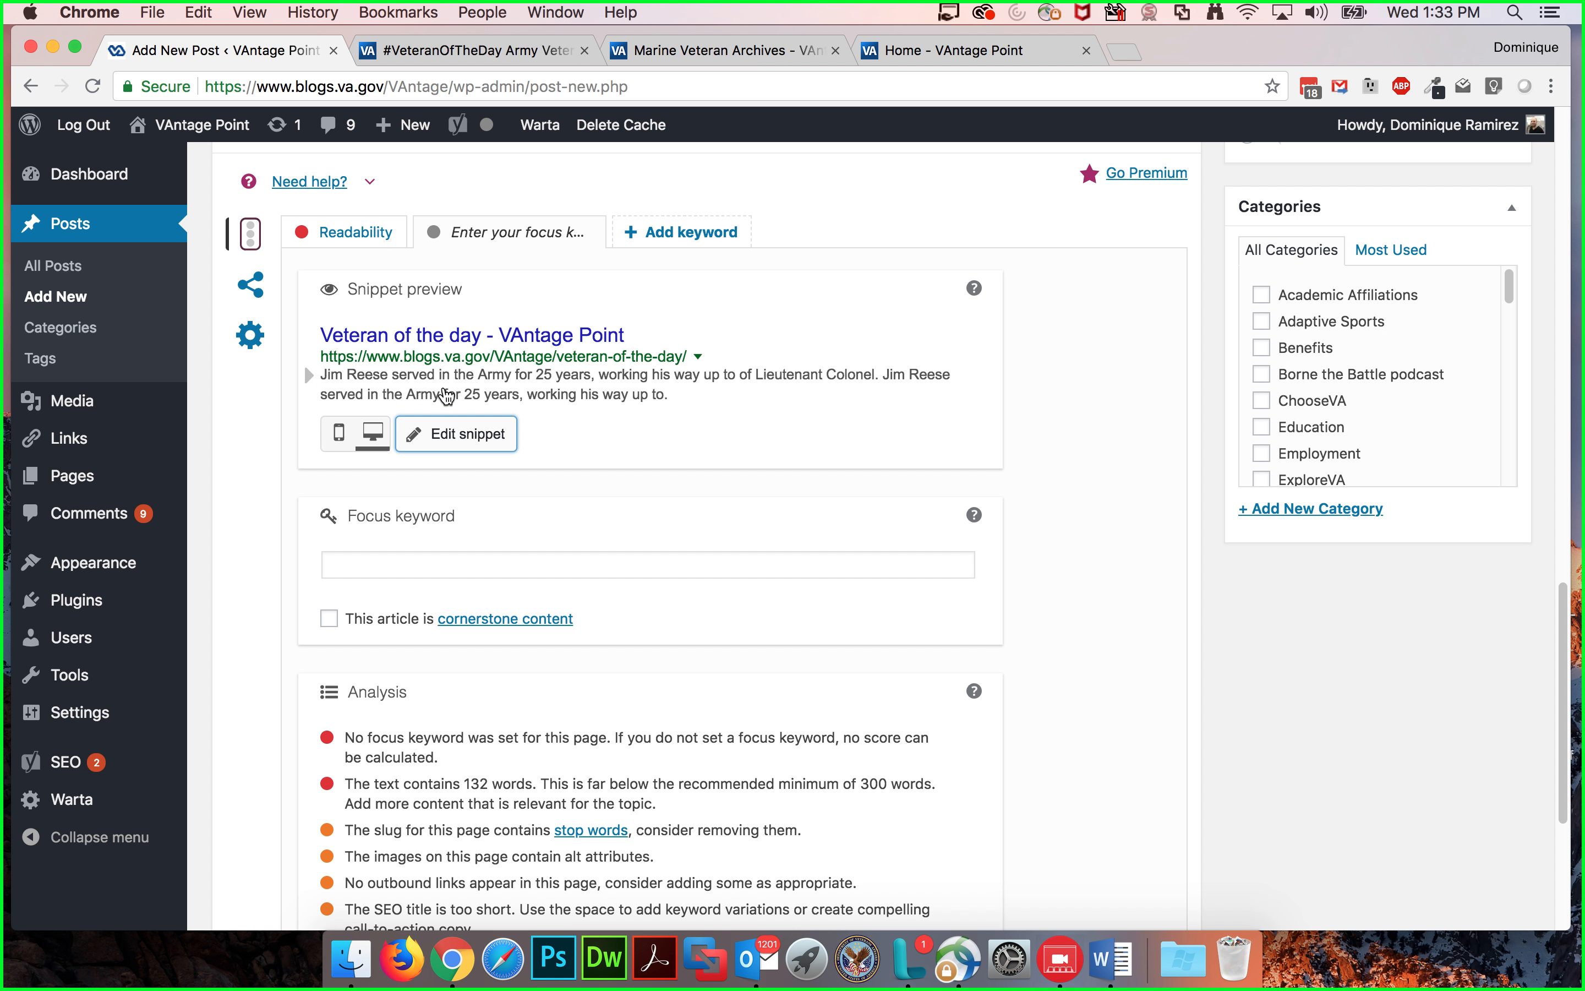
{"action": "scroll", "coordinate": [818, 548], "scroll_direction": "down", "scroll_amount": 5}
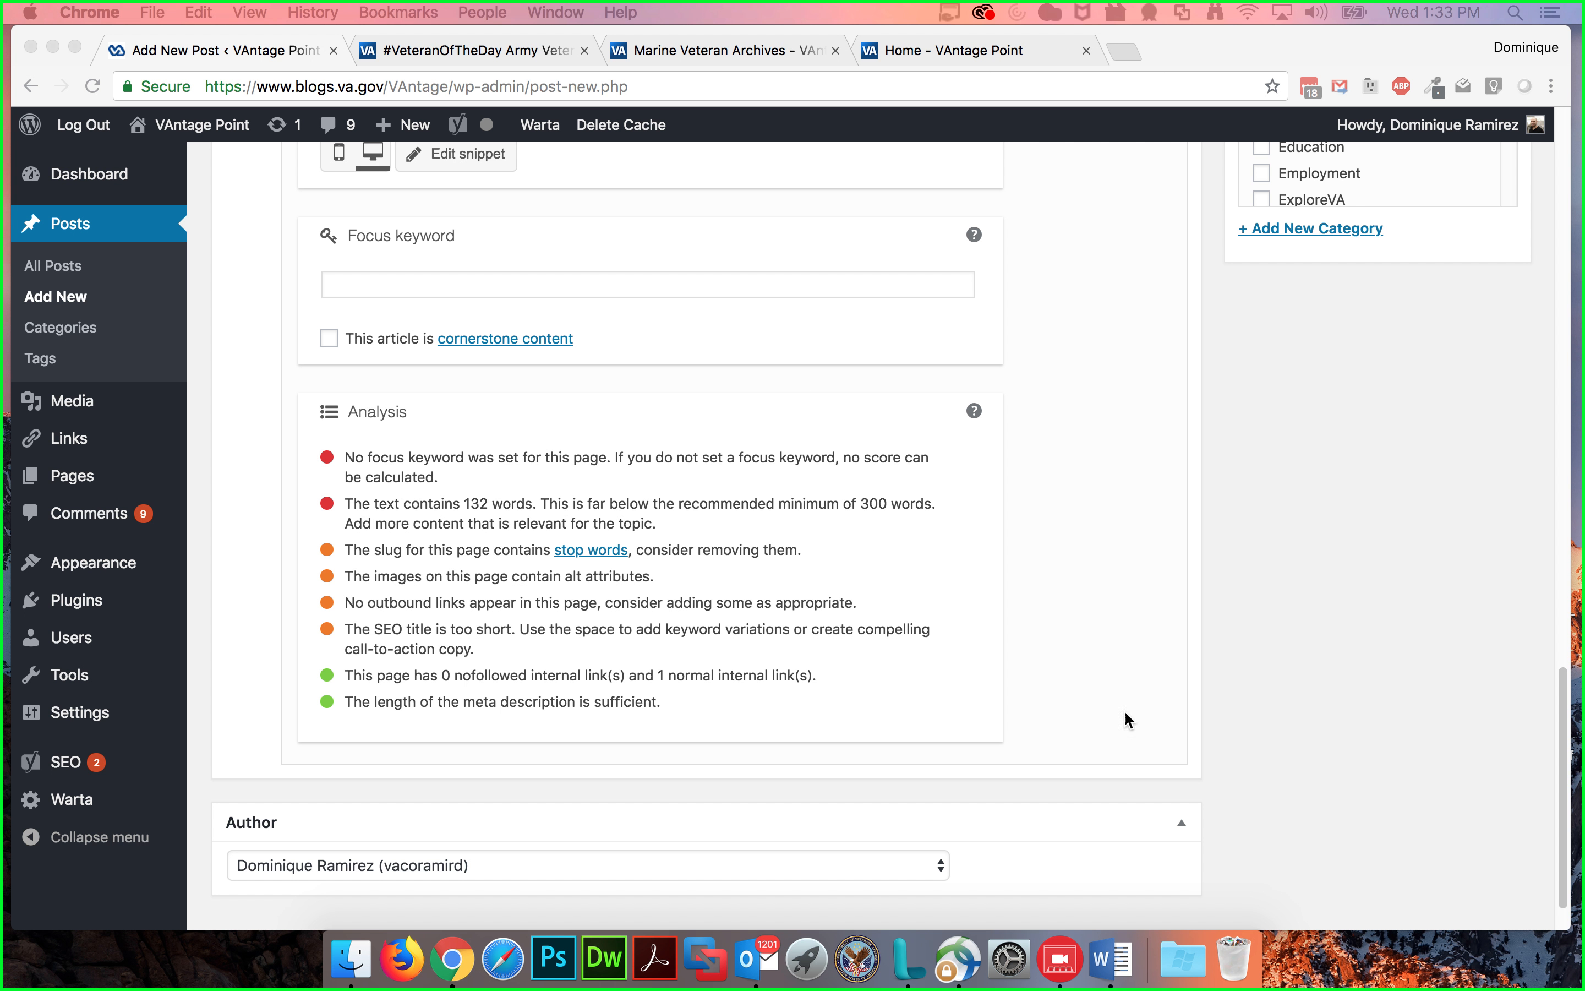
Step: Browse the post's author list without changing the author
{"action": "left_click", "coordinate": [545, 864]}
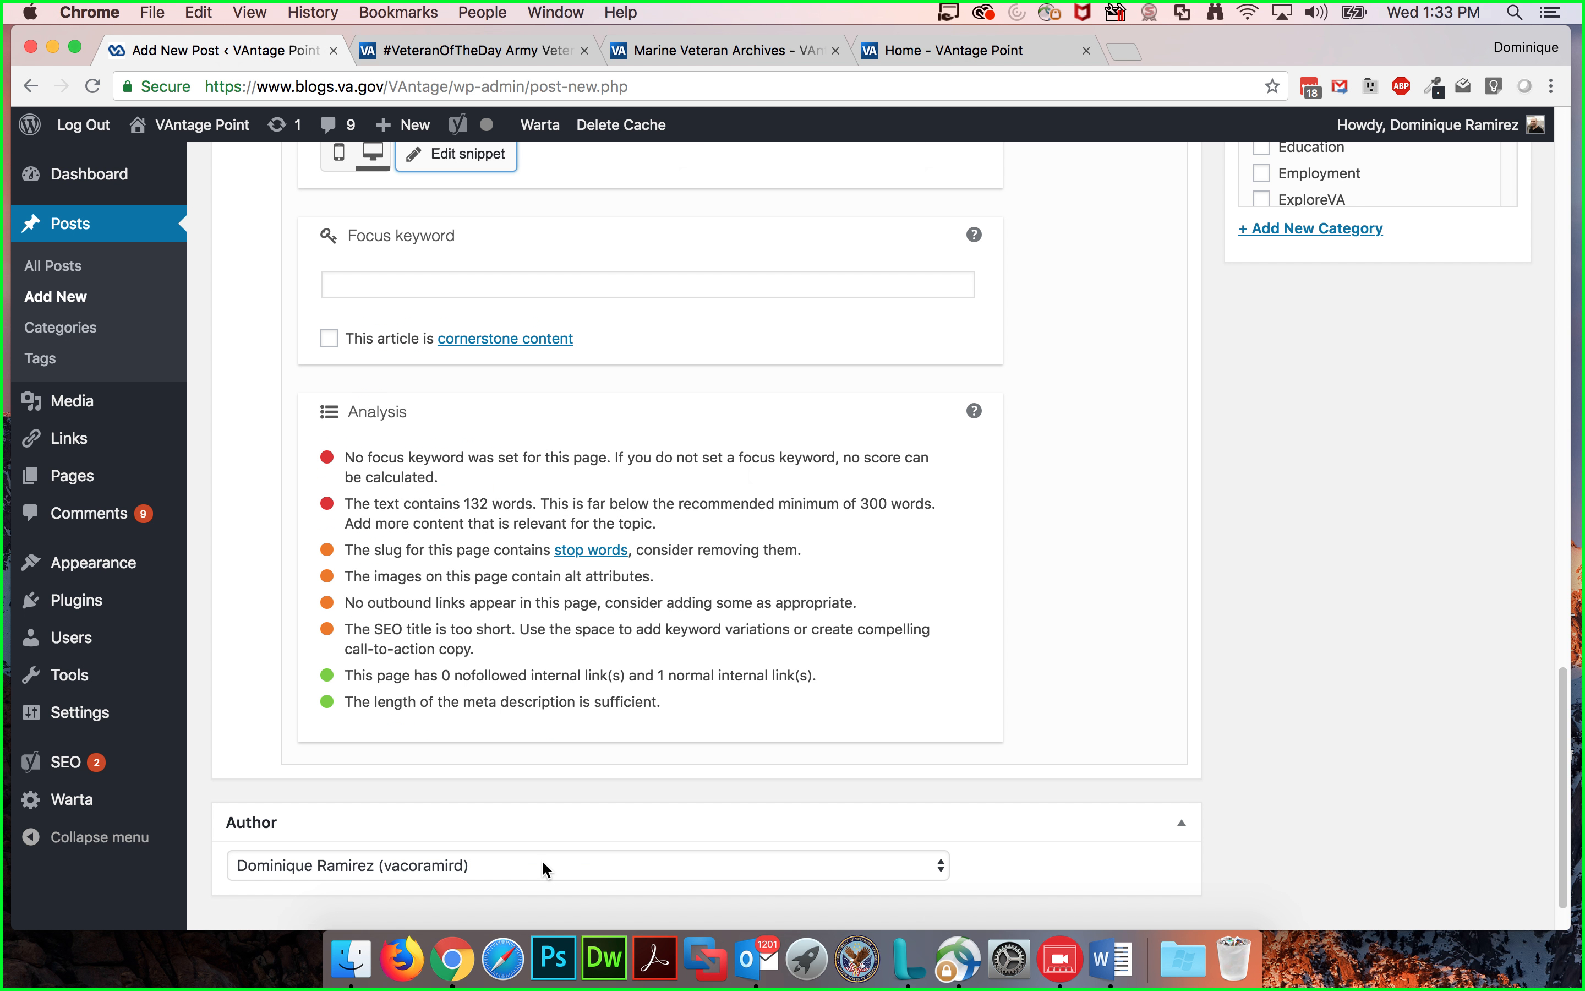
{"action": "left_click", "coordinate": [541, 861]}
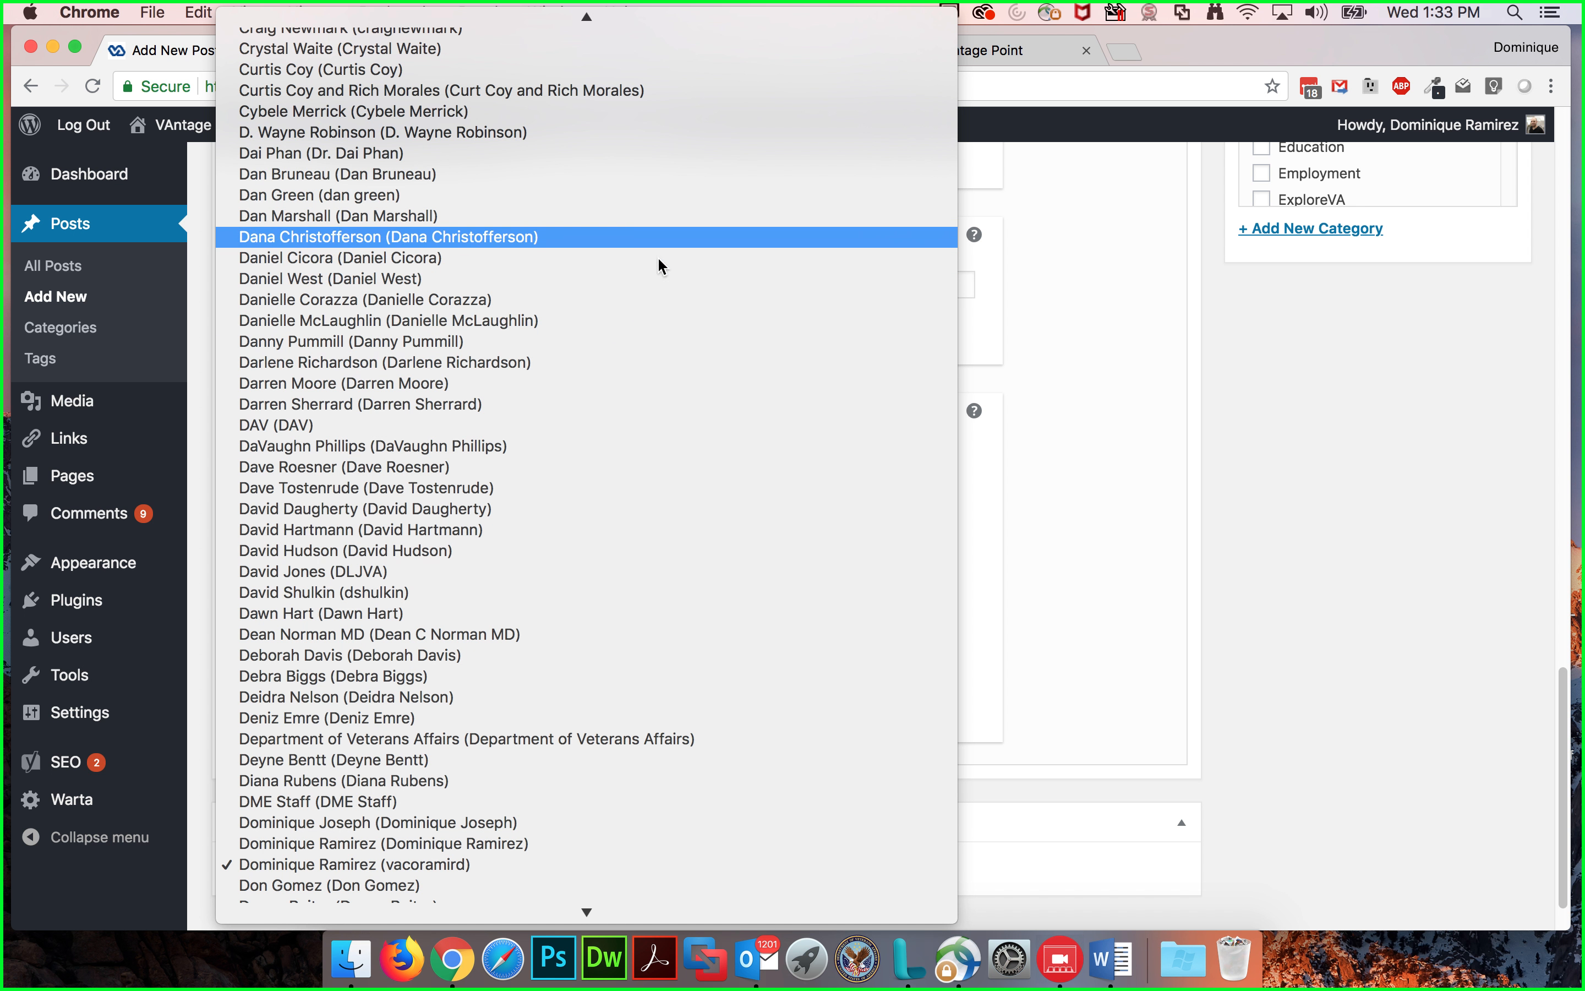
{"action": "left_click", "coordinate": [1406, 508]}
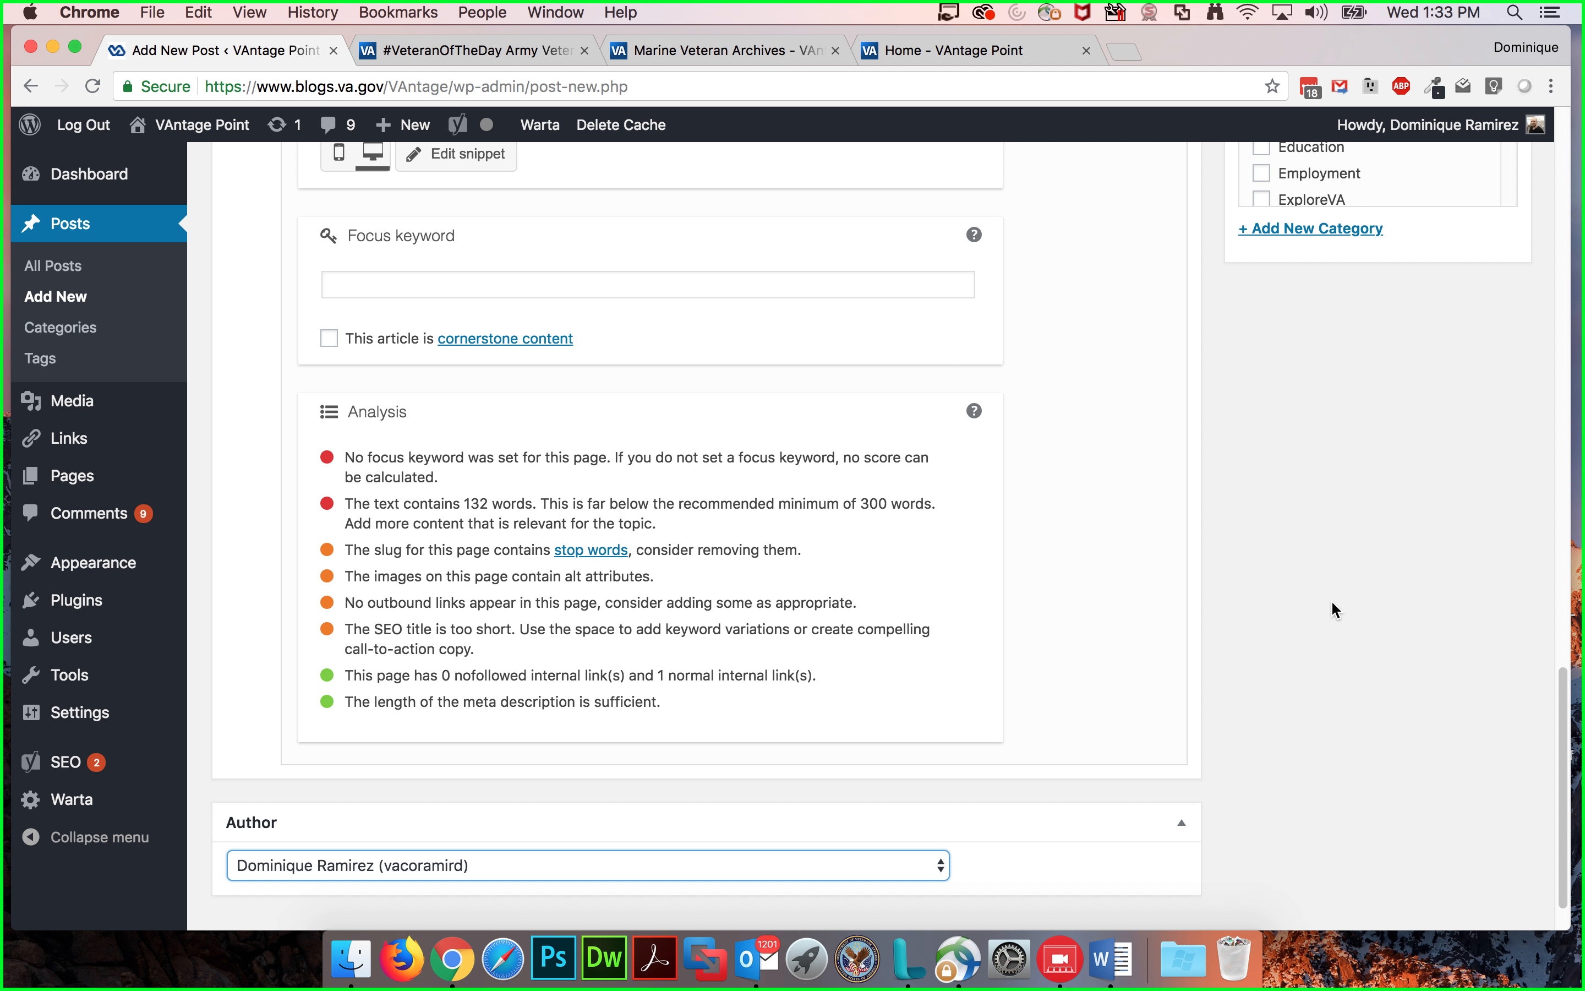
{"action": "scroll", "coordinate": [1316, 609], "scroll_direction": "up", "scroll_amount": 15}
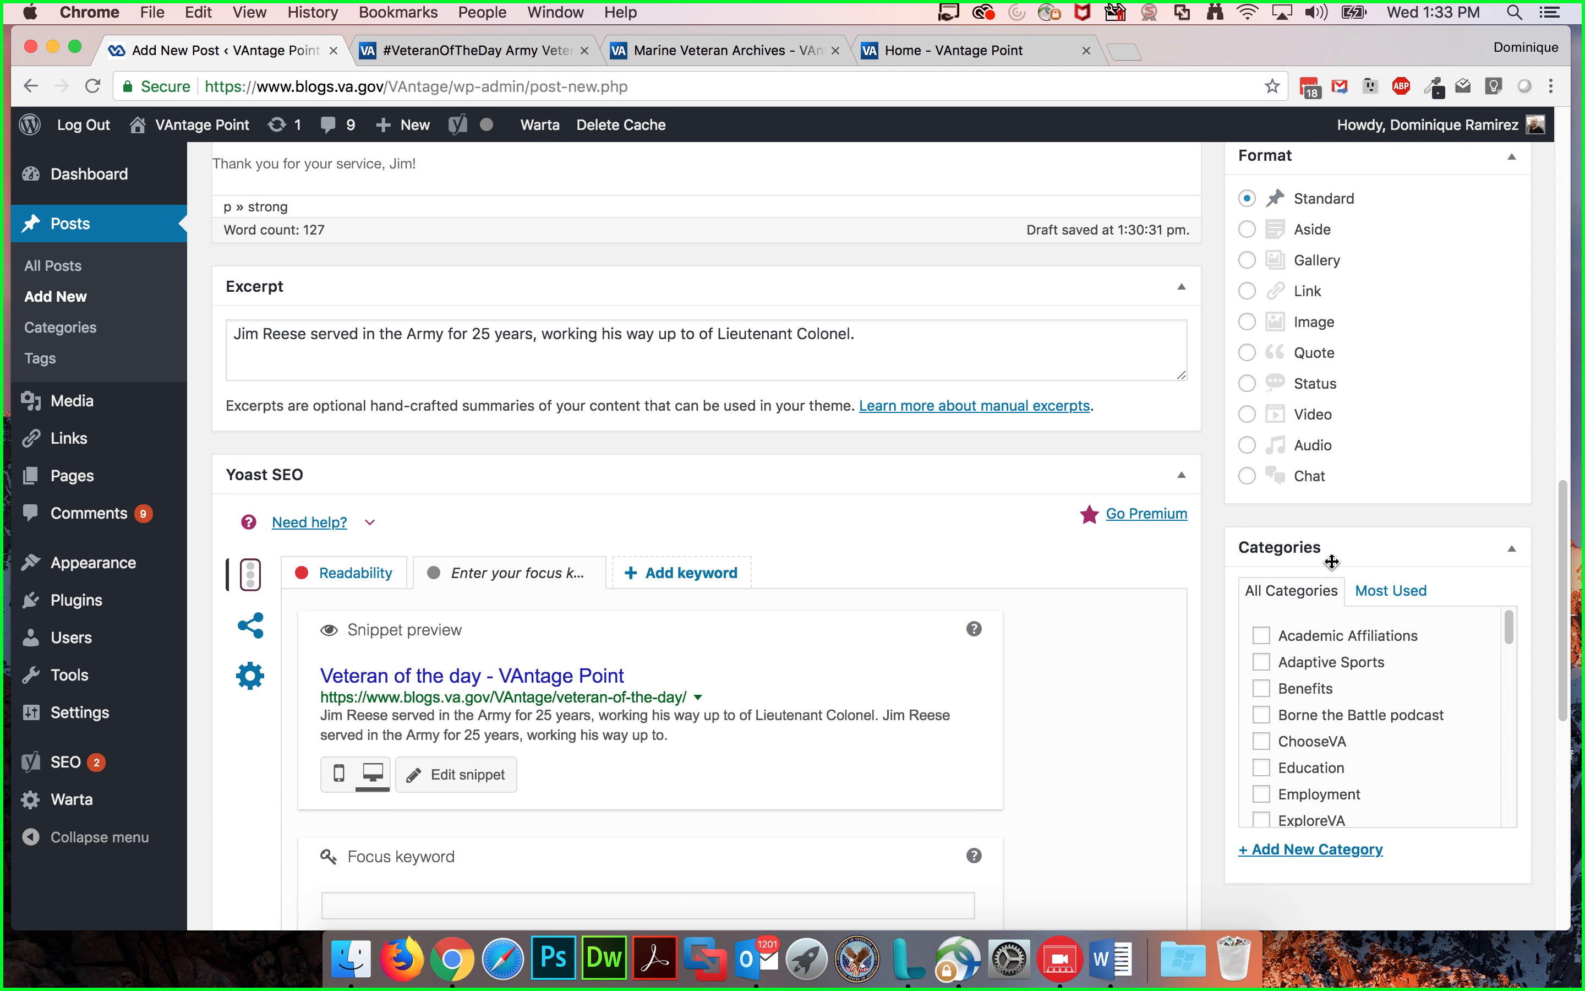
{"action": "scroll", "coordinate": [1216, 498], "scroll_direction": "up", "scroll_amount": 7}
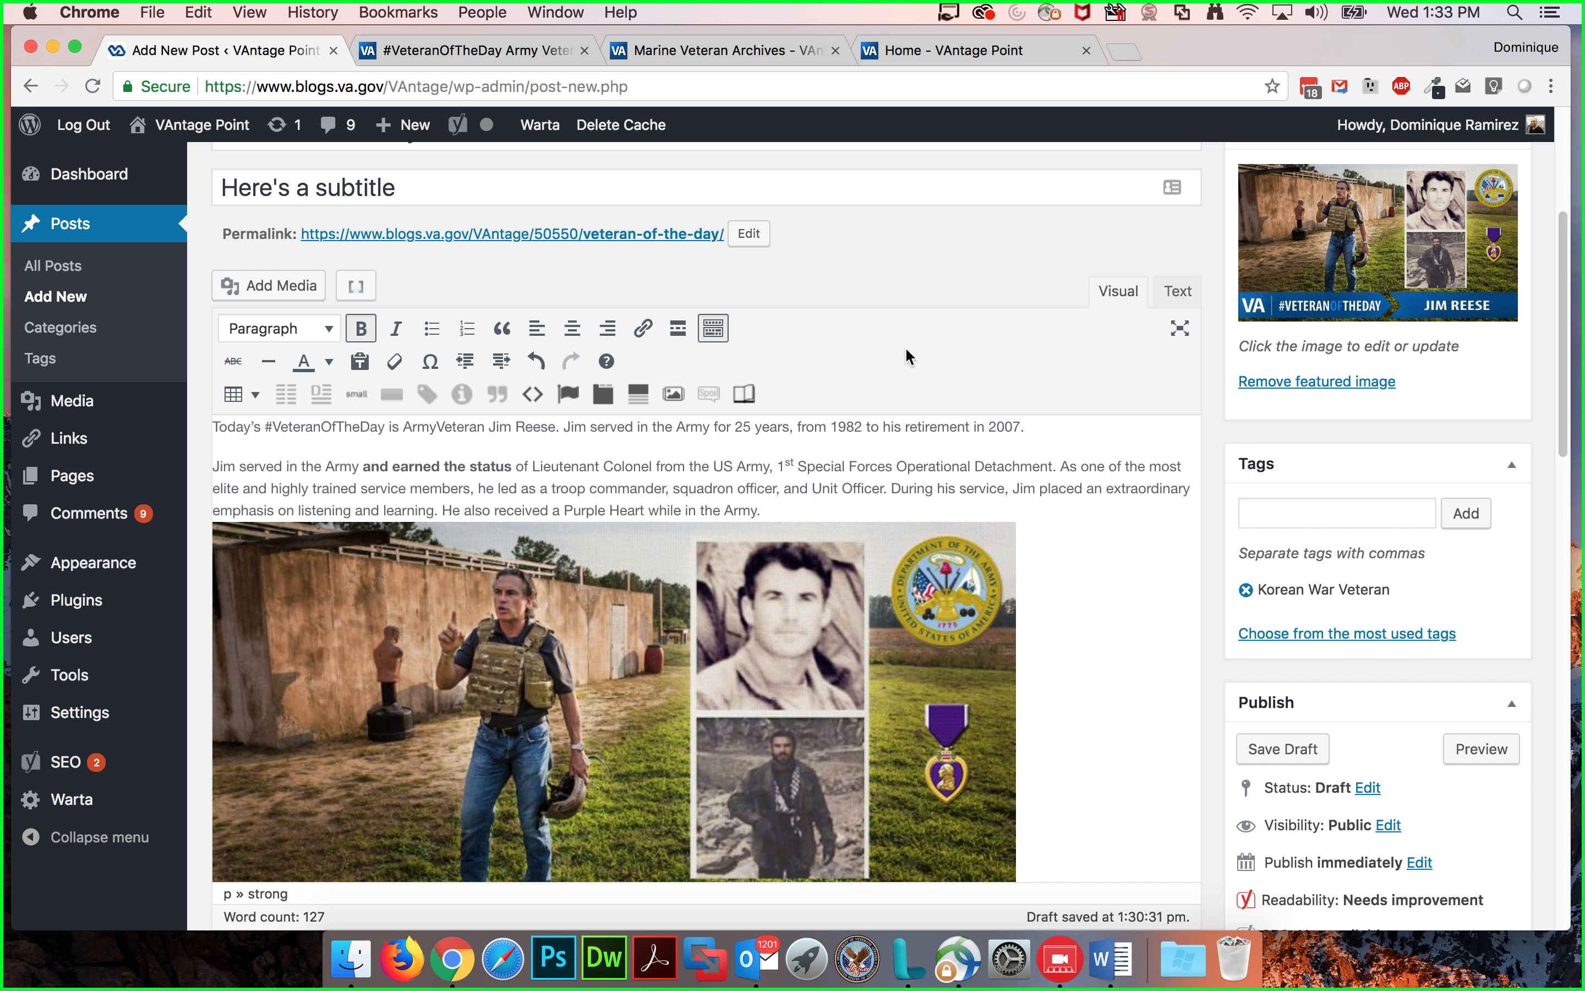
{"action": "scroll", "coordinate": [1051, 375], "scroll_direction": "down", "scroll_amount": 2}
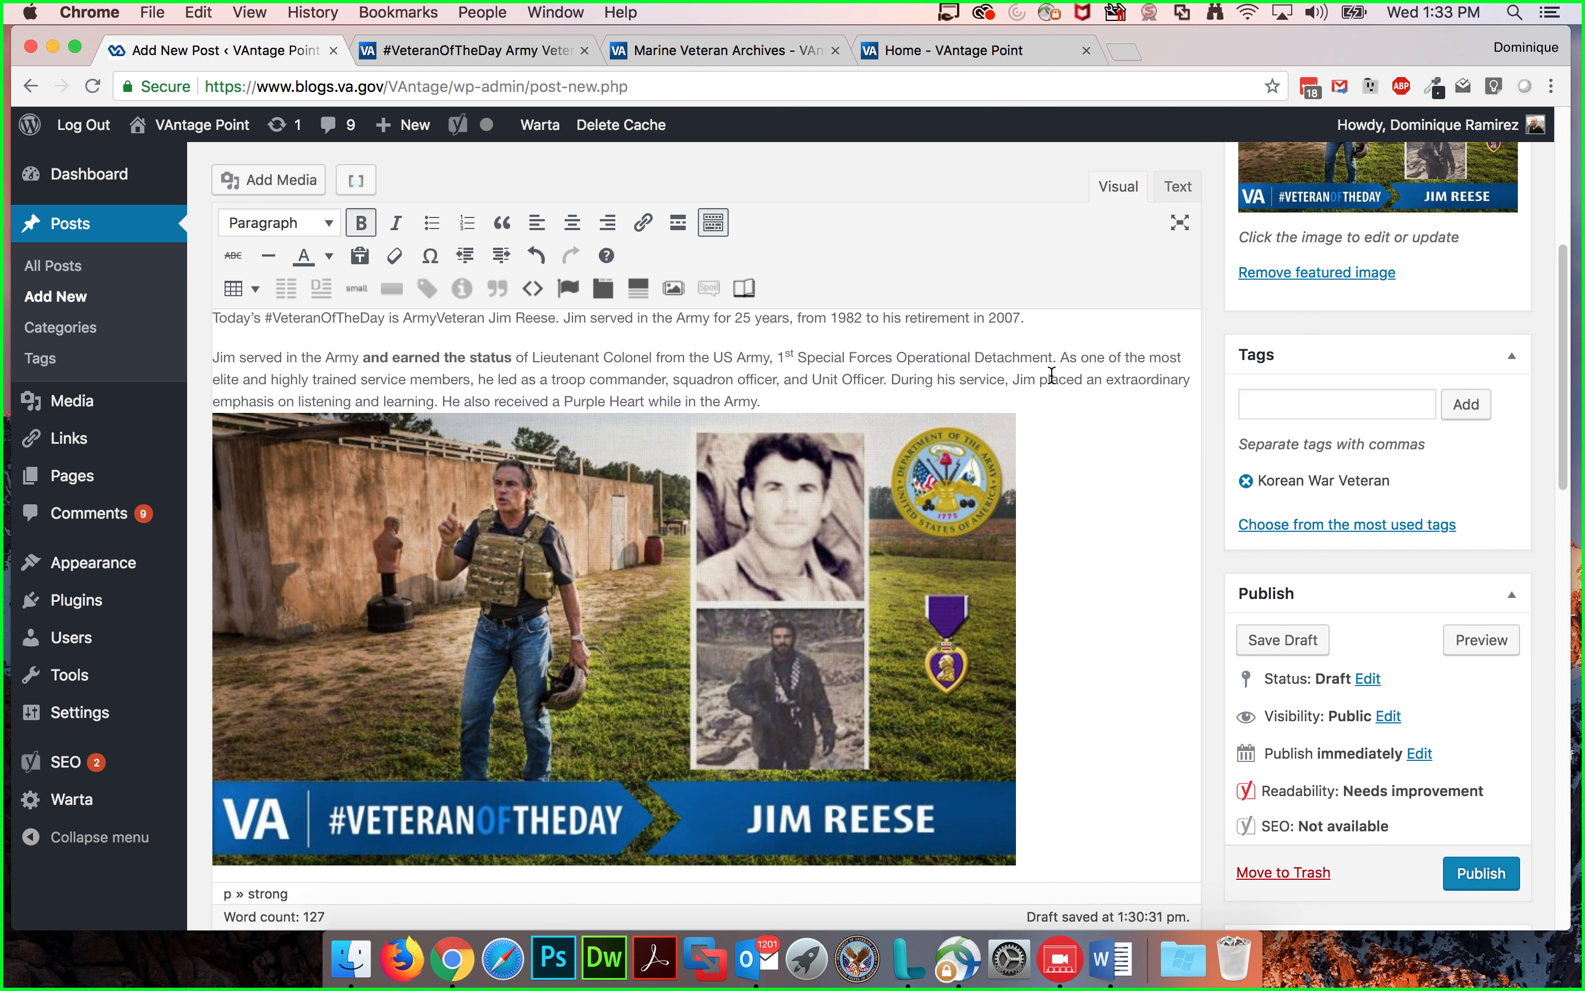
{"action": "scroll", "coordinate": [912, 233], "scroll_direction": "up", "scroll_amount": 6}
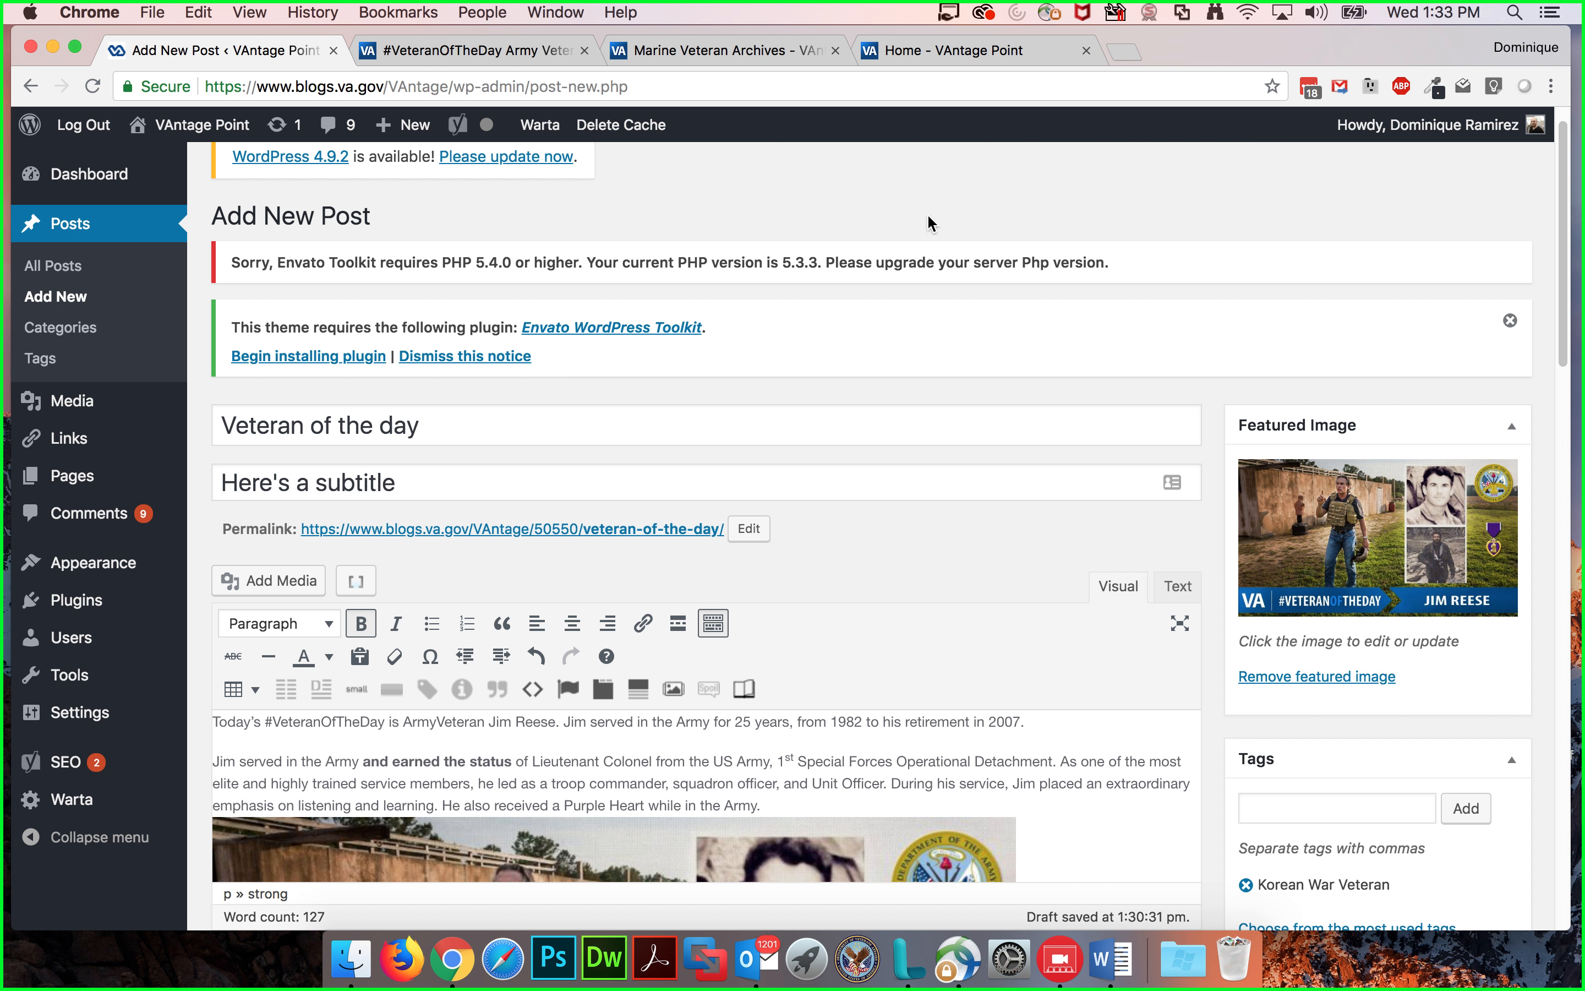
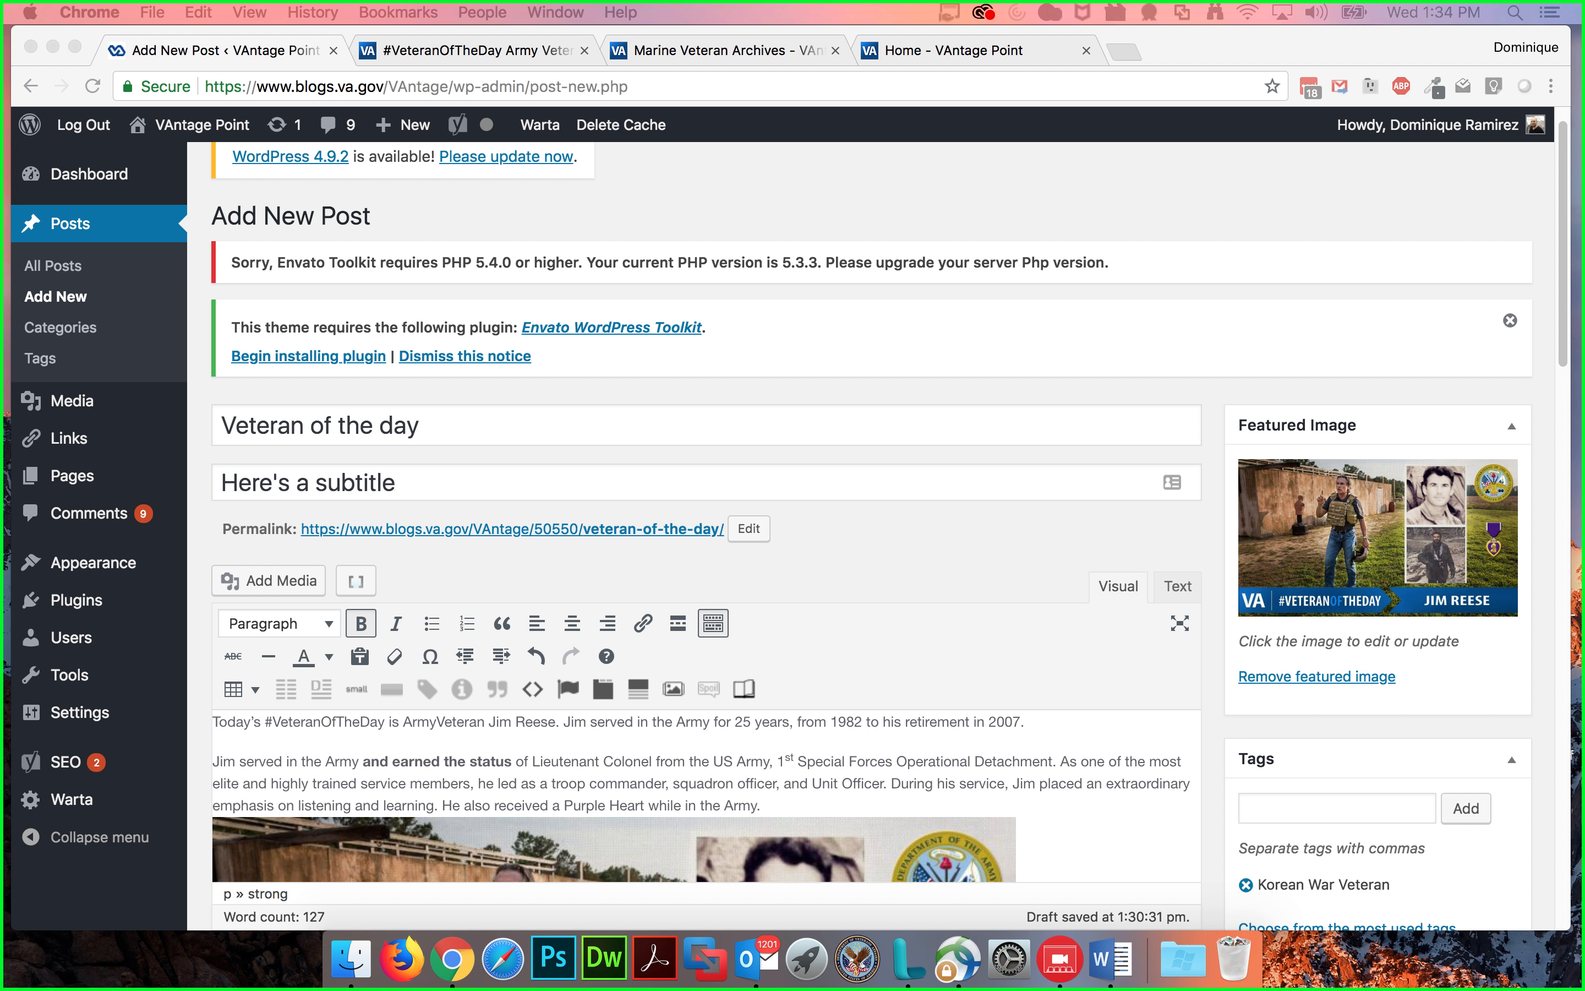
Step: Save the post as a draft
{"action": "scroll", "coordinate": [1094, 437], "scroll_direction": "down", "scroll_amount": 6}
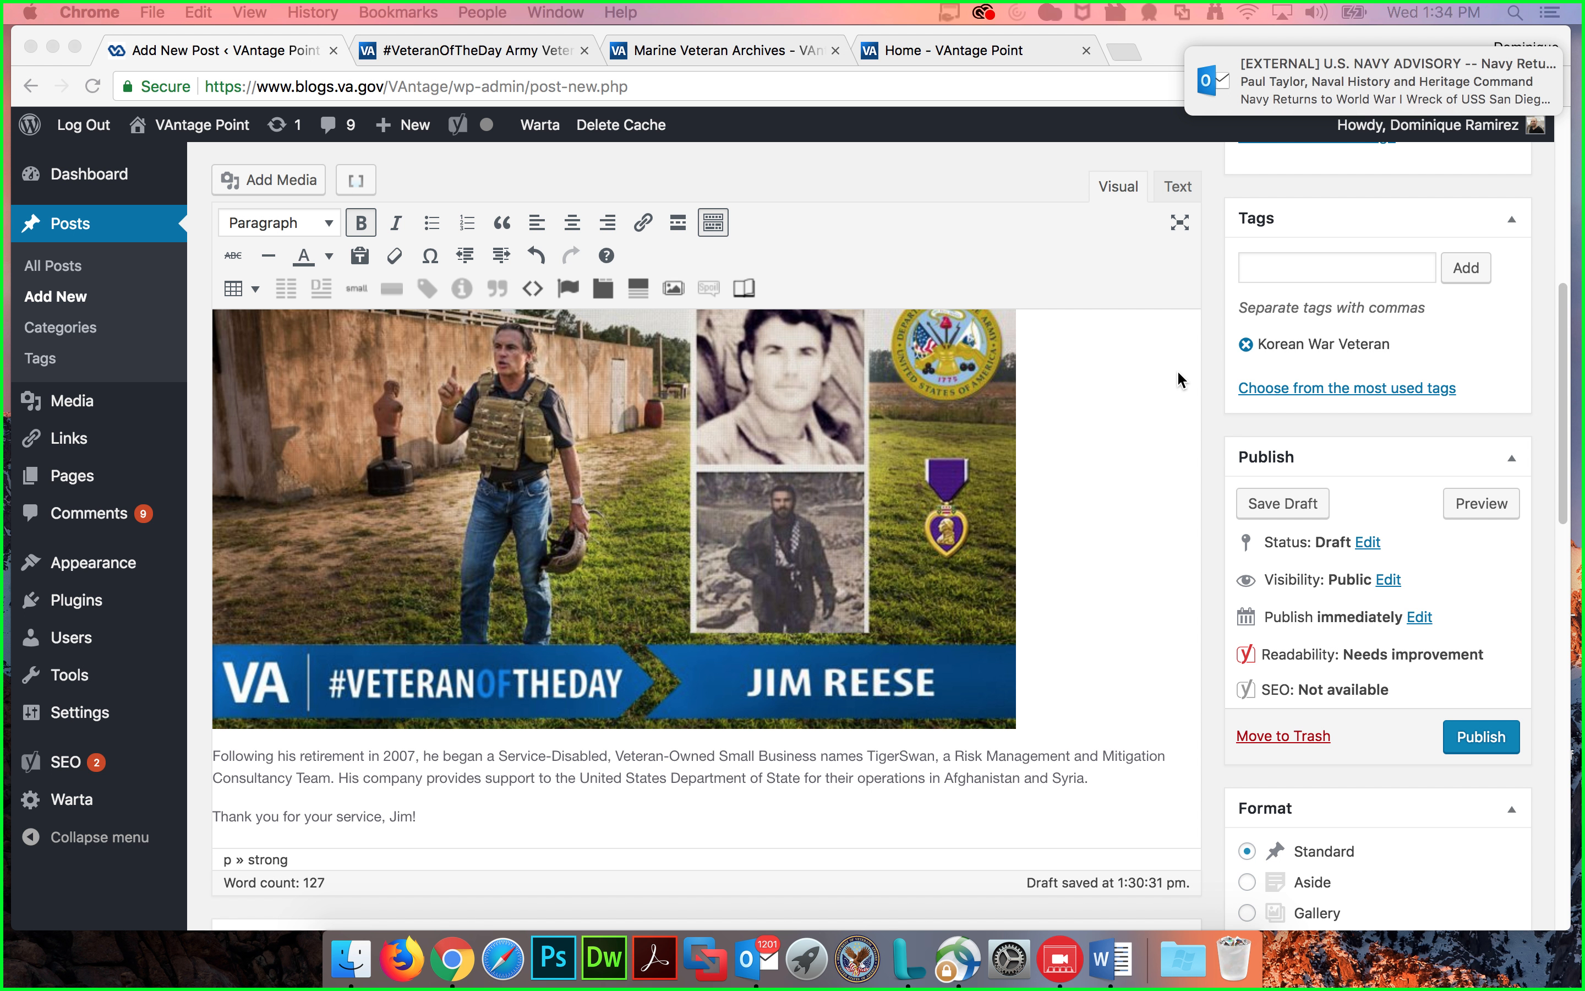
{"action": "scroll", "coordinate": [1176, 369], "scroll_direction": "down", "scroll_amount": 1}
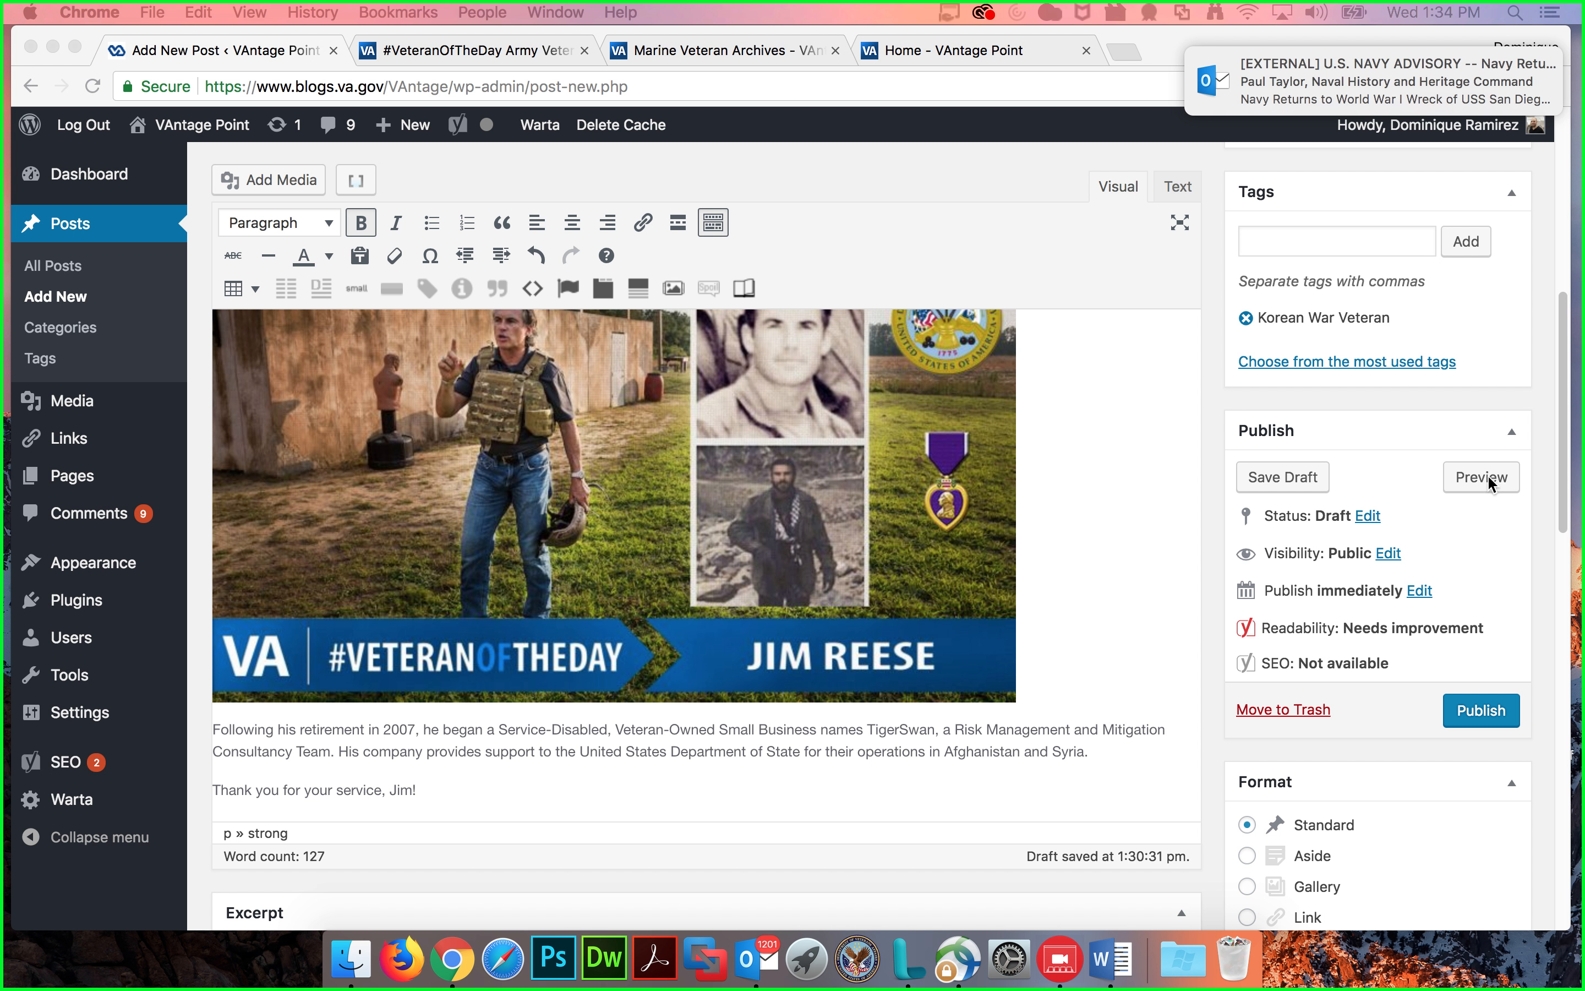
{"action": "scroll", "coordinate": [1369, 421], "scroll_direction": "down", "scroll_amount": 1}
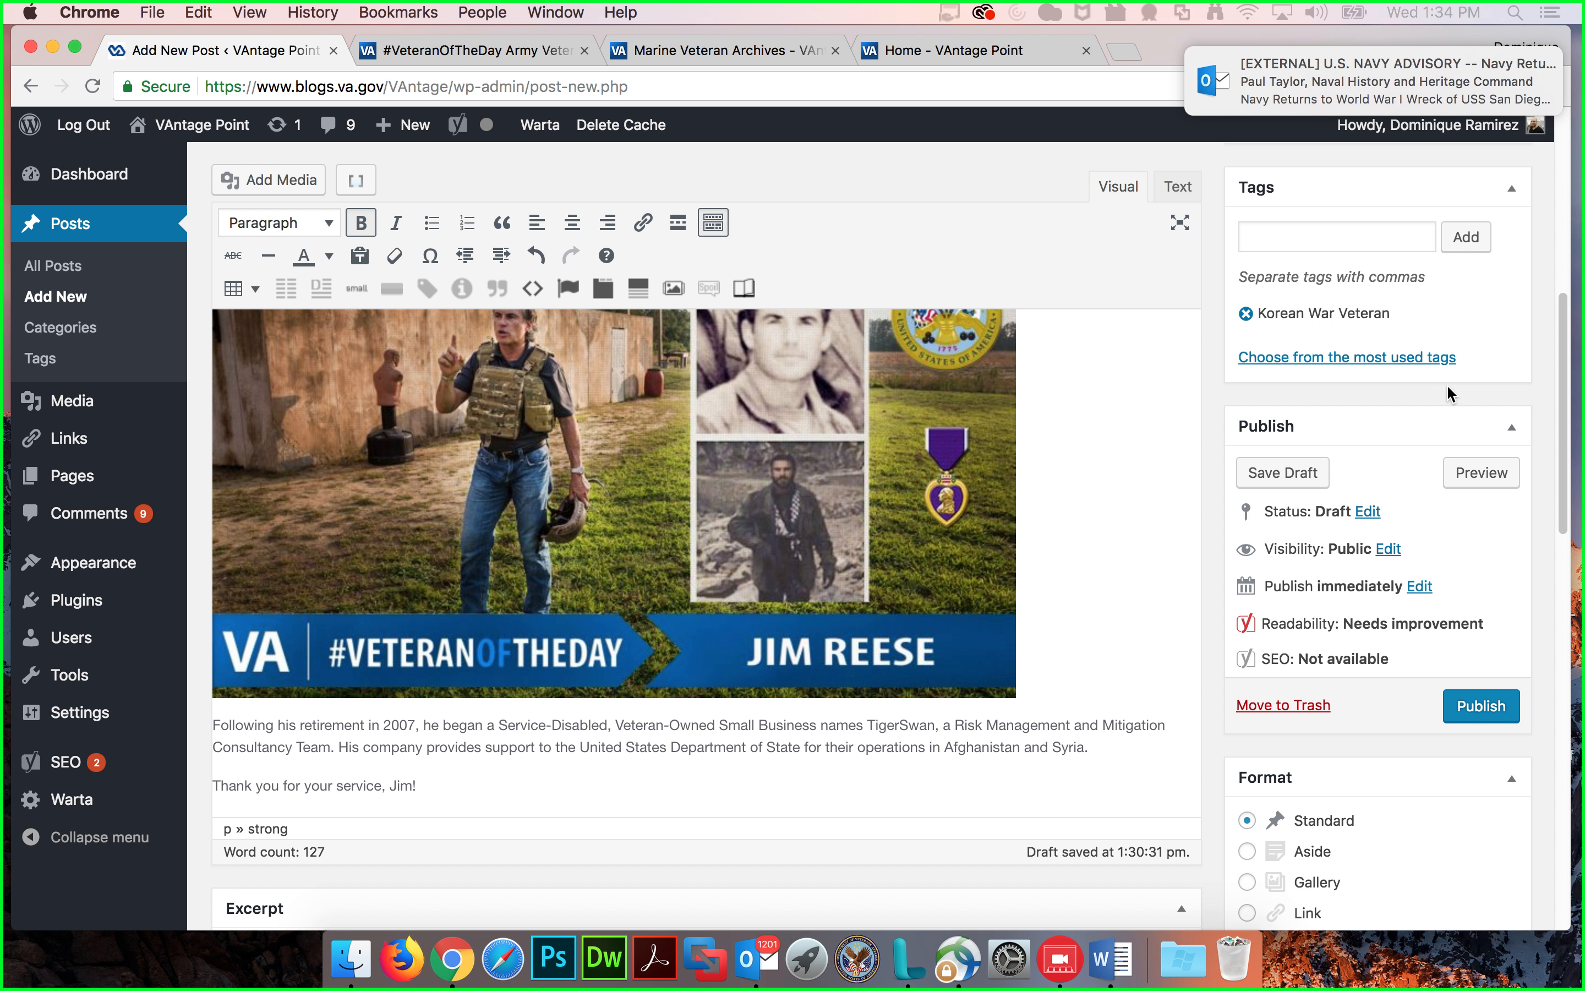
{"action": "left_click", "coordinate": [1280, 471]}
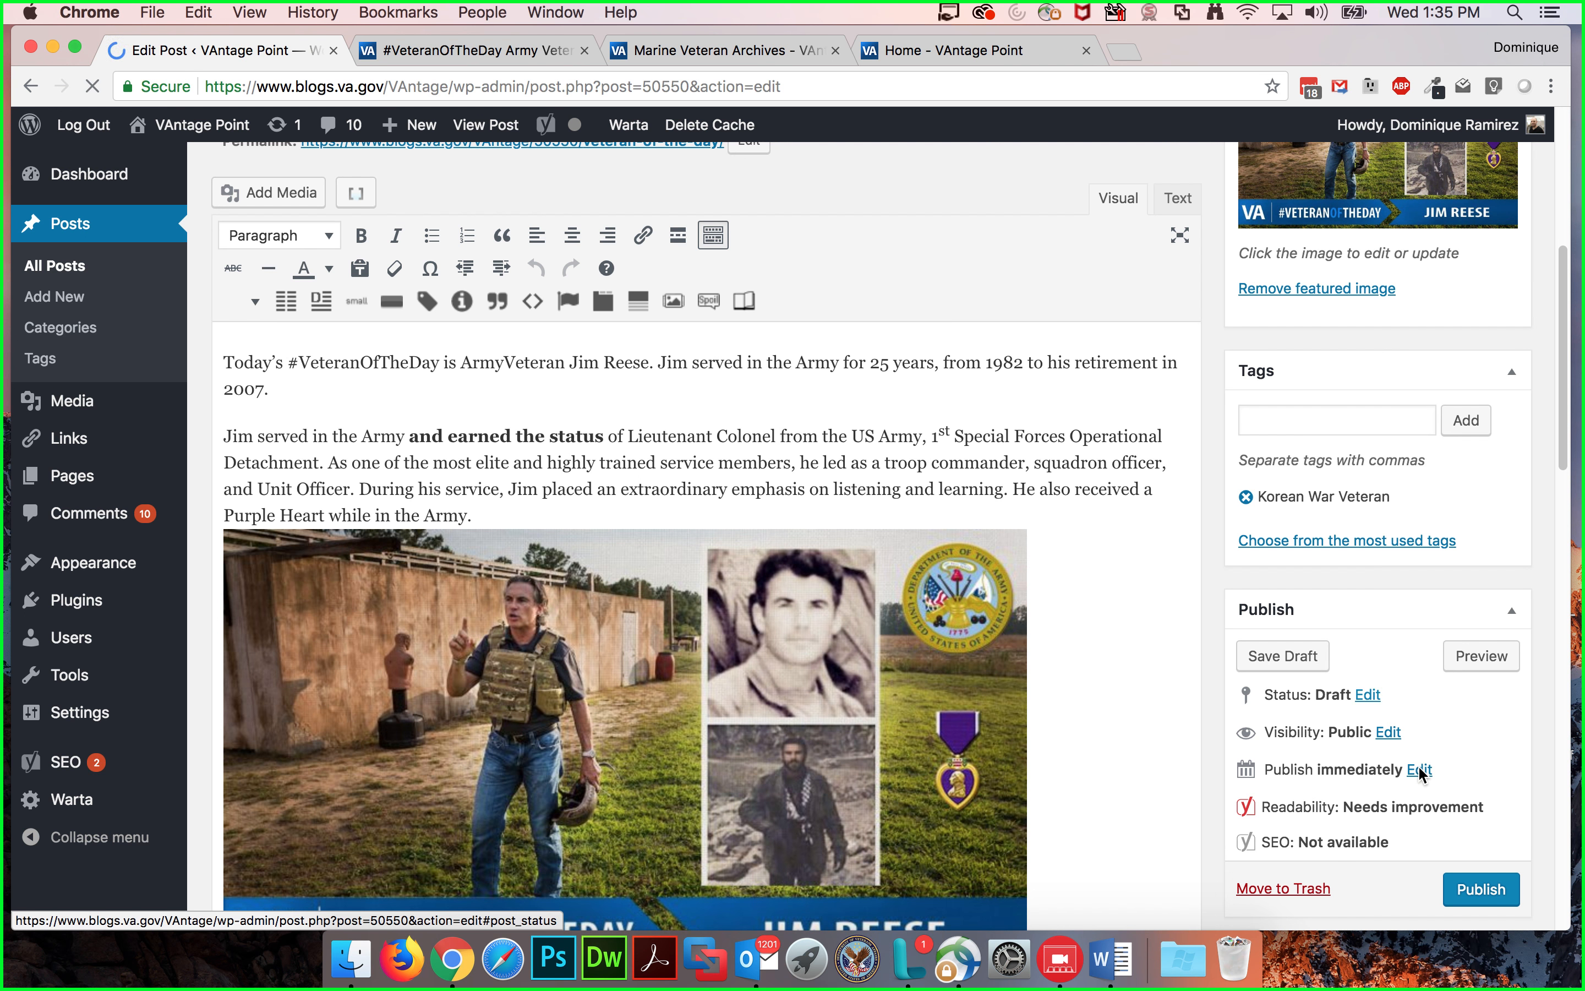
Step: Schedule the post to publish on 08-Aug 18, 2019 at 13:32
{"action": "left_click", "coordinate": [1420, 766]}
{"action": "scroll", "coordinate": [1381, 750], "scroll_direction": "down", "scroll_amount": 1}
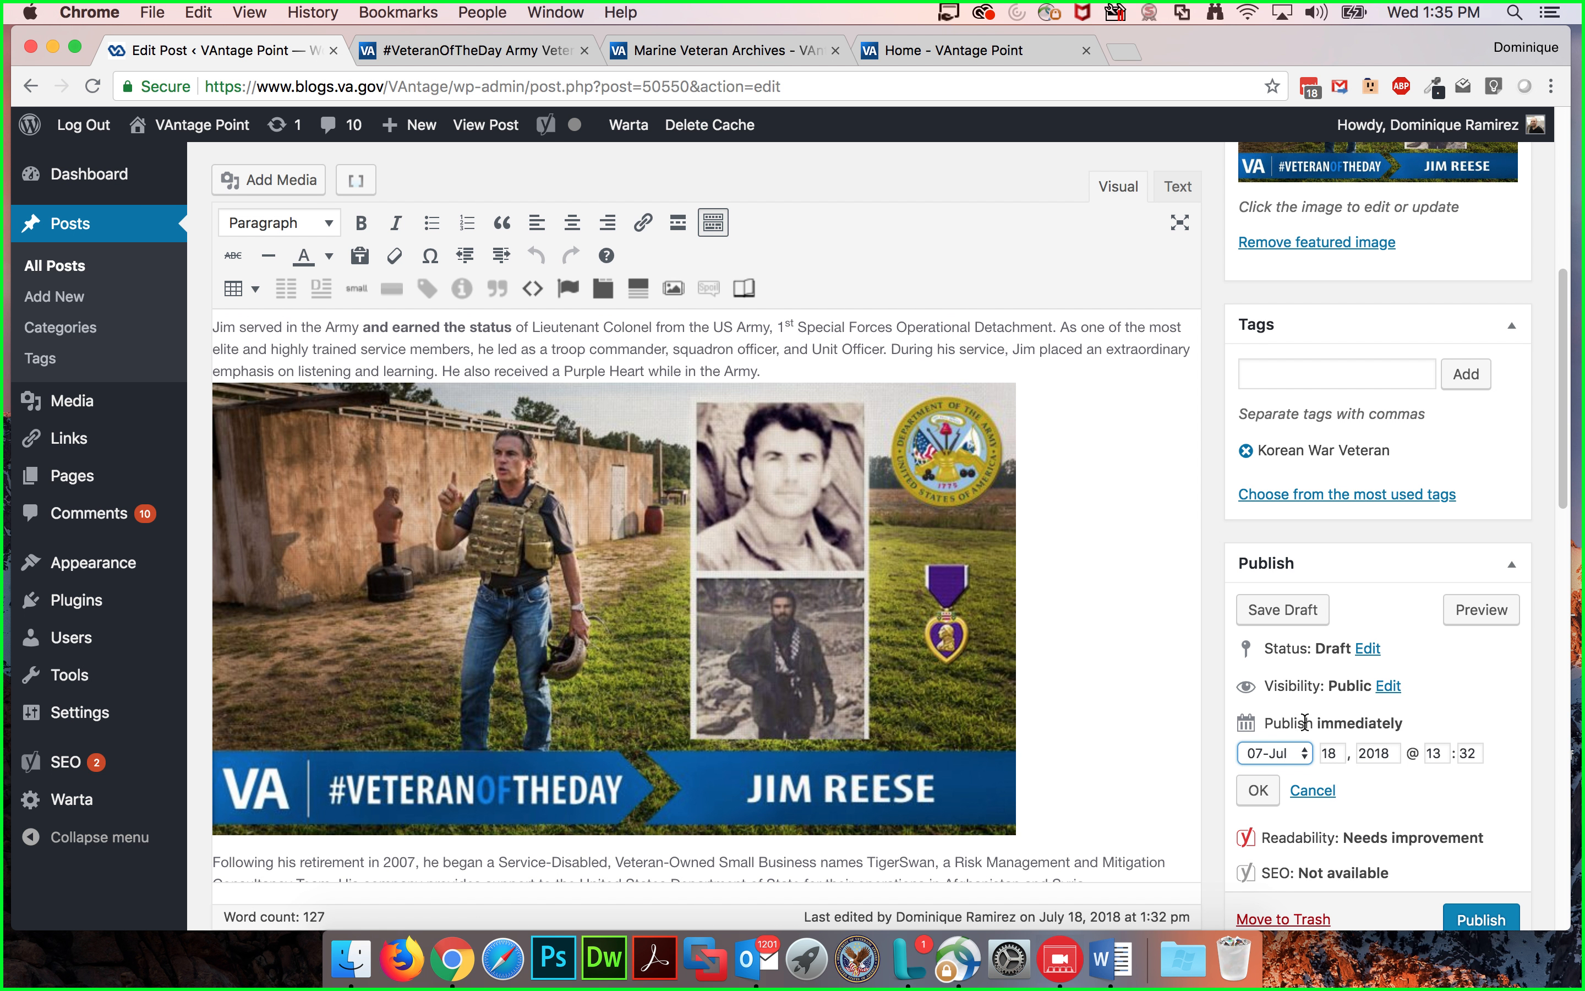
{"action": "scroll", "coordinate": [1443, 771], "scroll_direction": "down", "scroll_amount": 4}
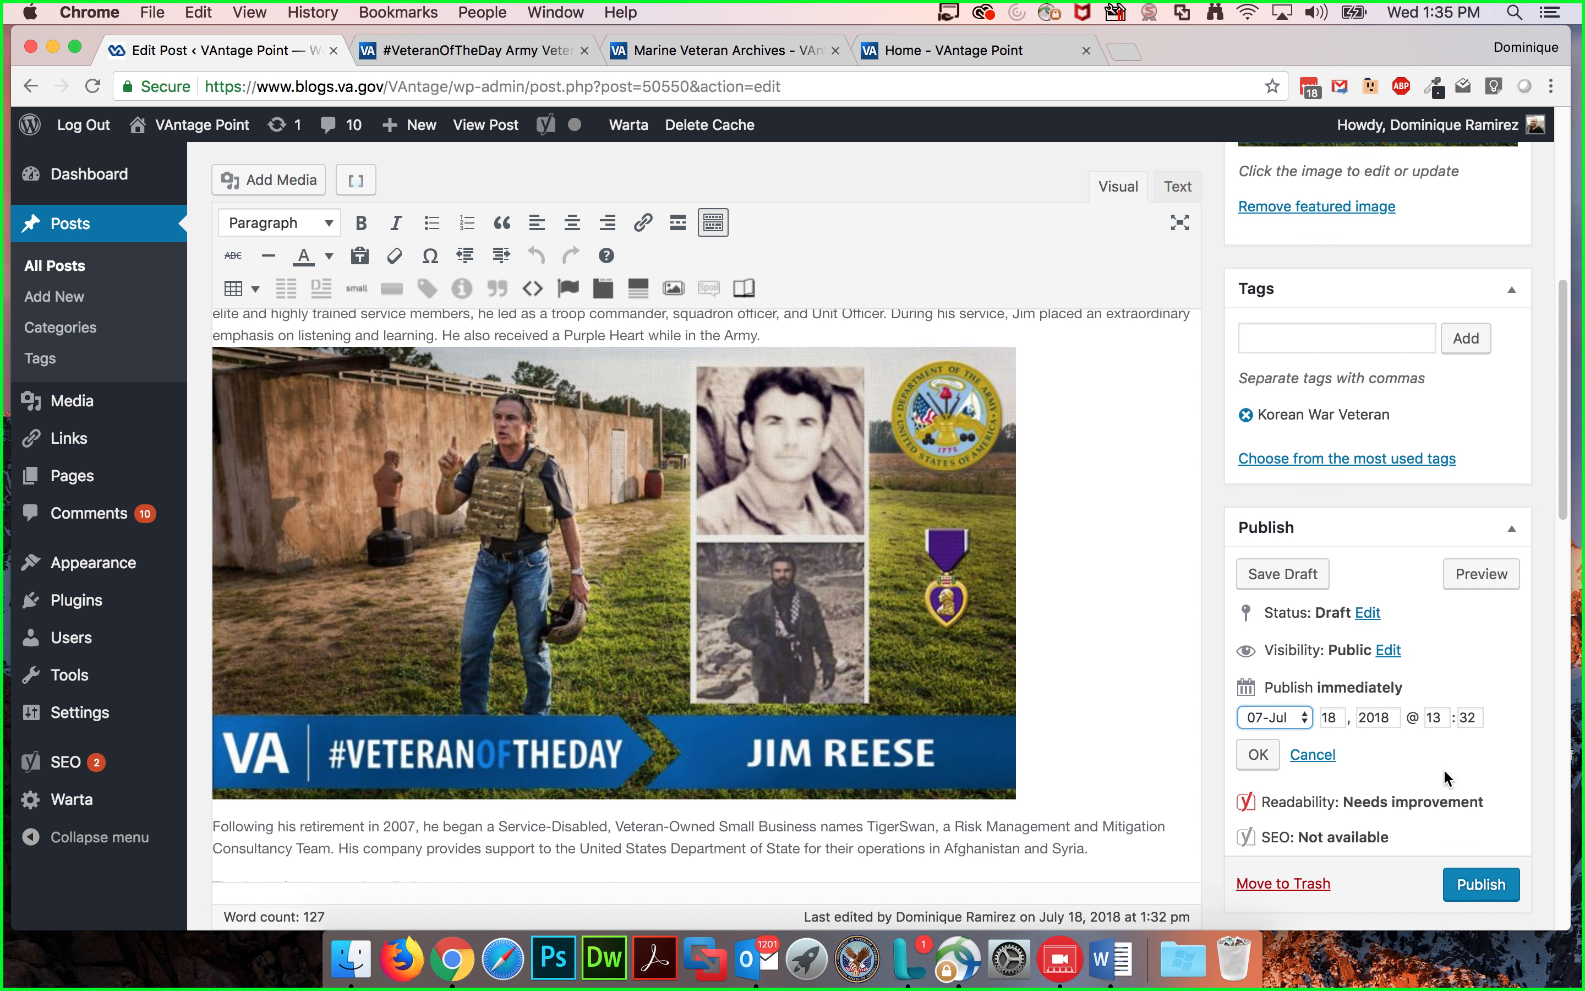
{"action": "left_click", "coordinate": [1284, 608]}
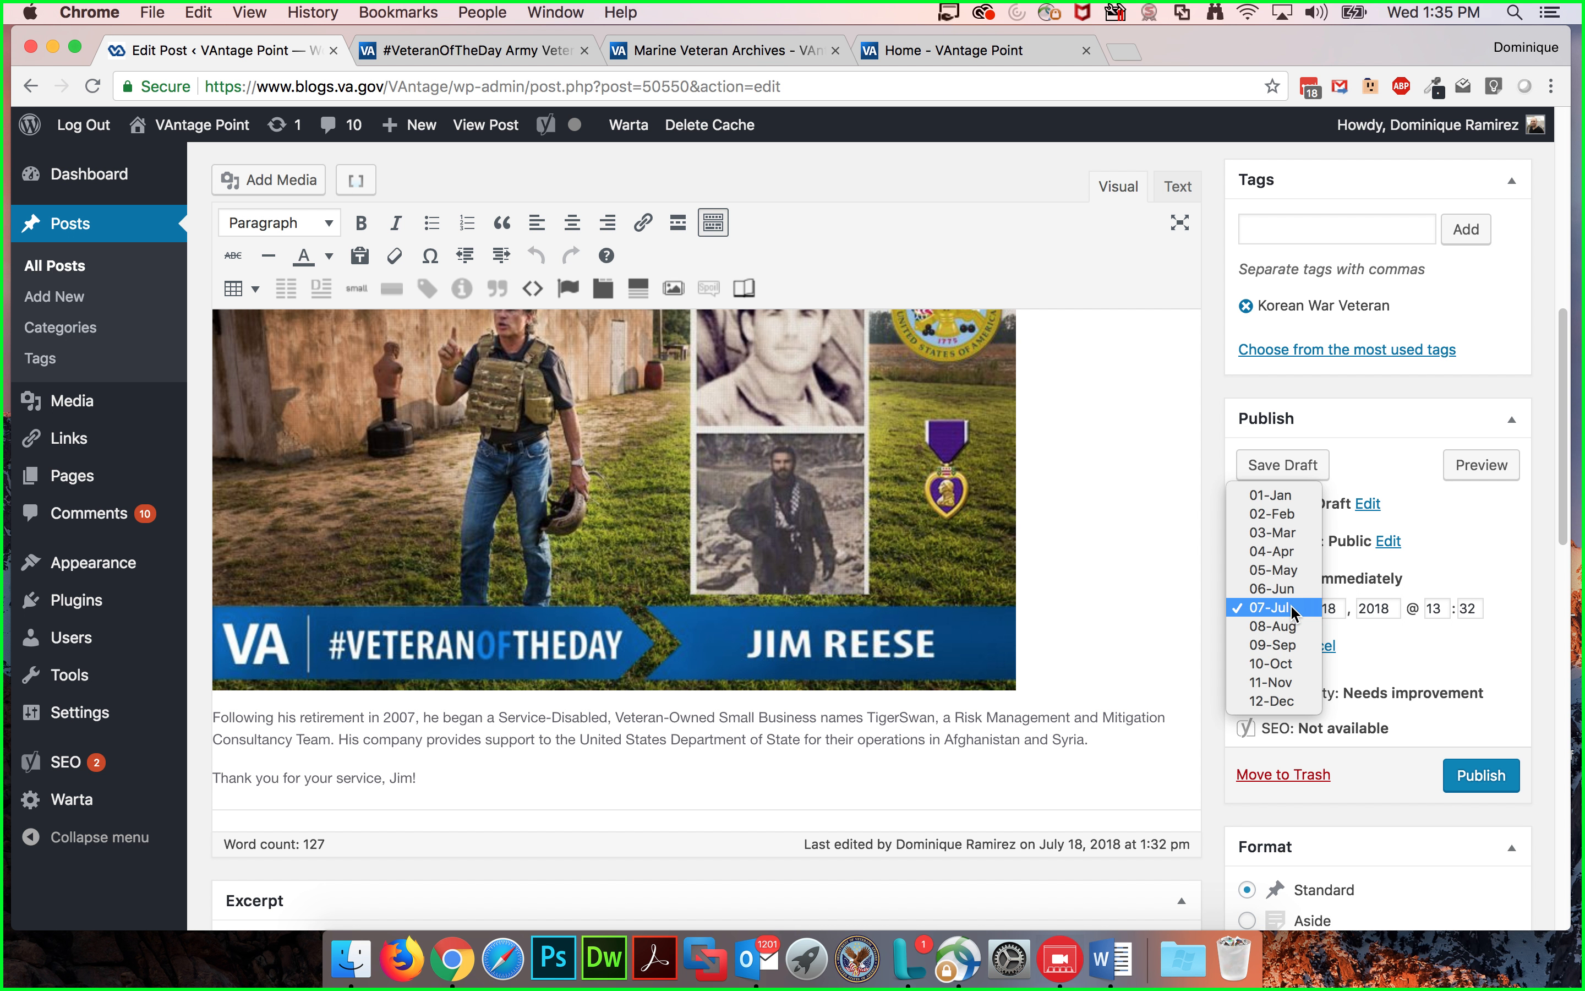
{"action": "left_click", "coordinate": [1276, 624]}
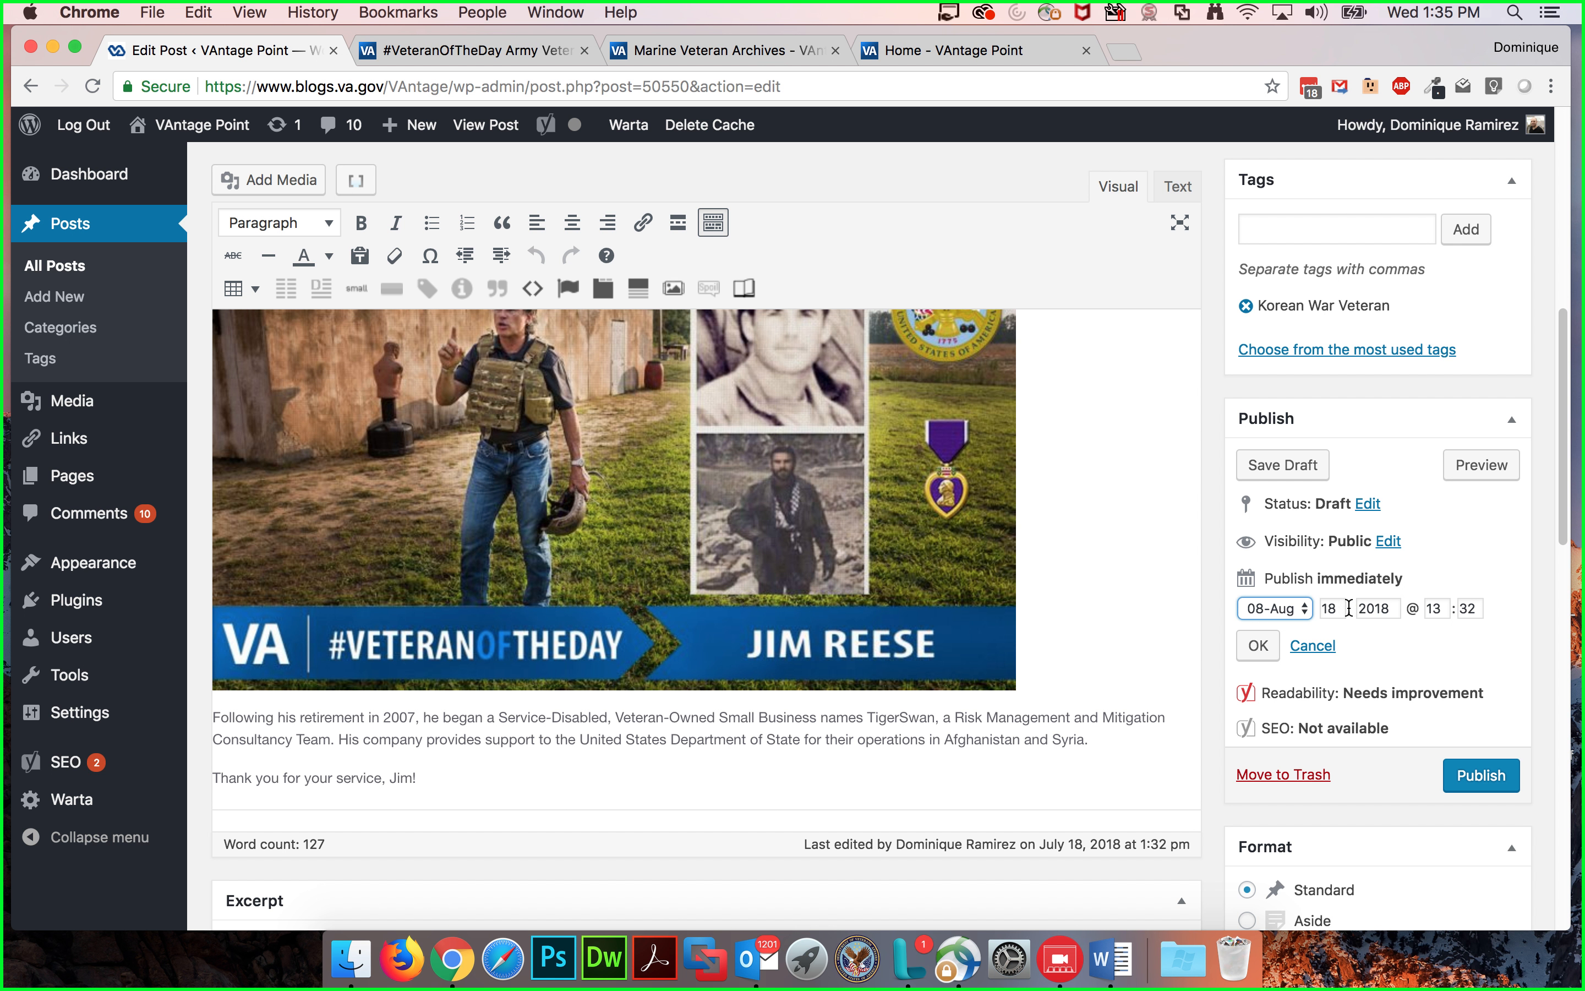
{"action": "left_click", "coordinate": [1397, 609]}
{"action": "key", "text": "BackSpace"}
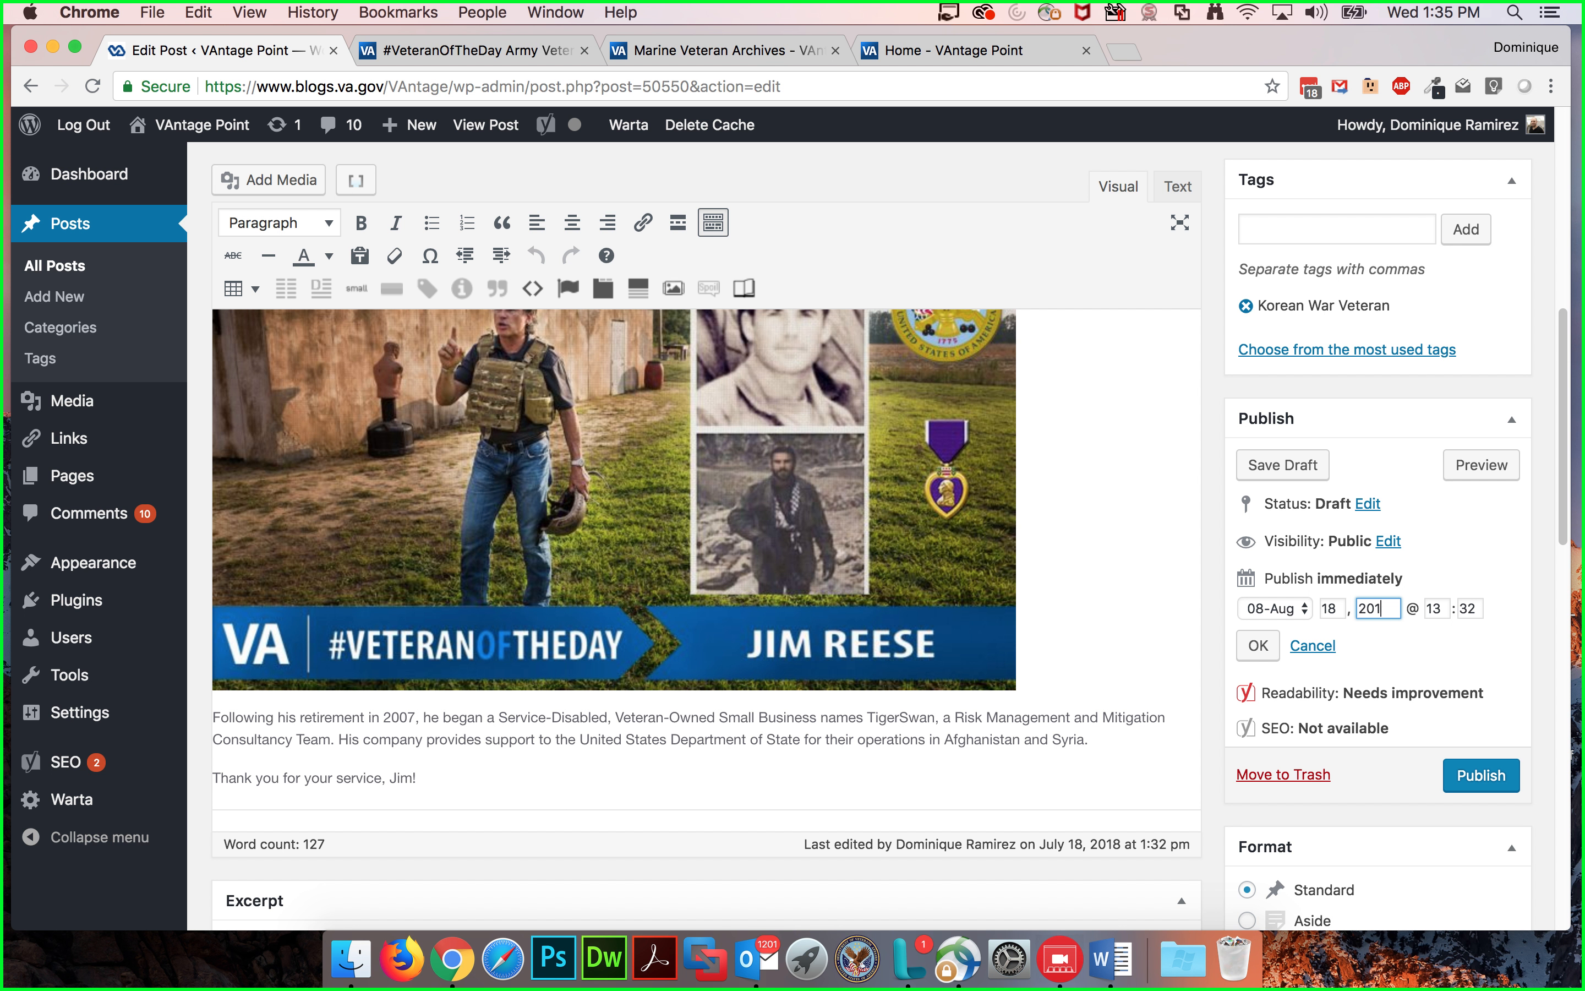
{"action": "left_click", "coordinate": [1258, 646]}
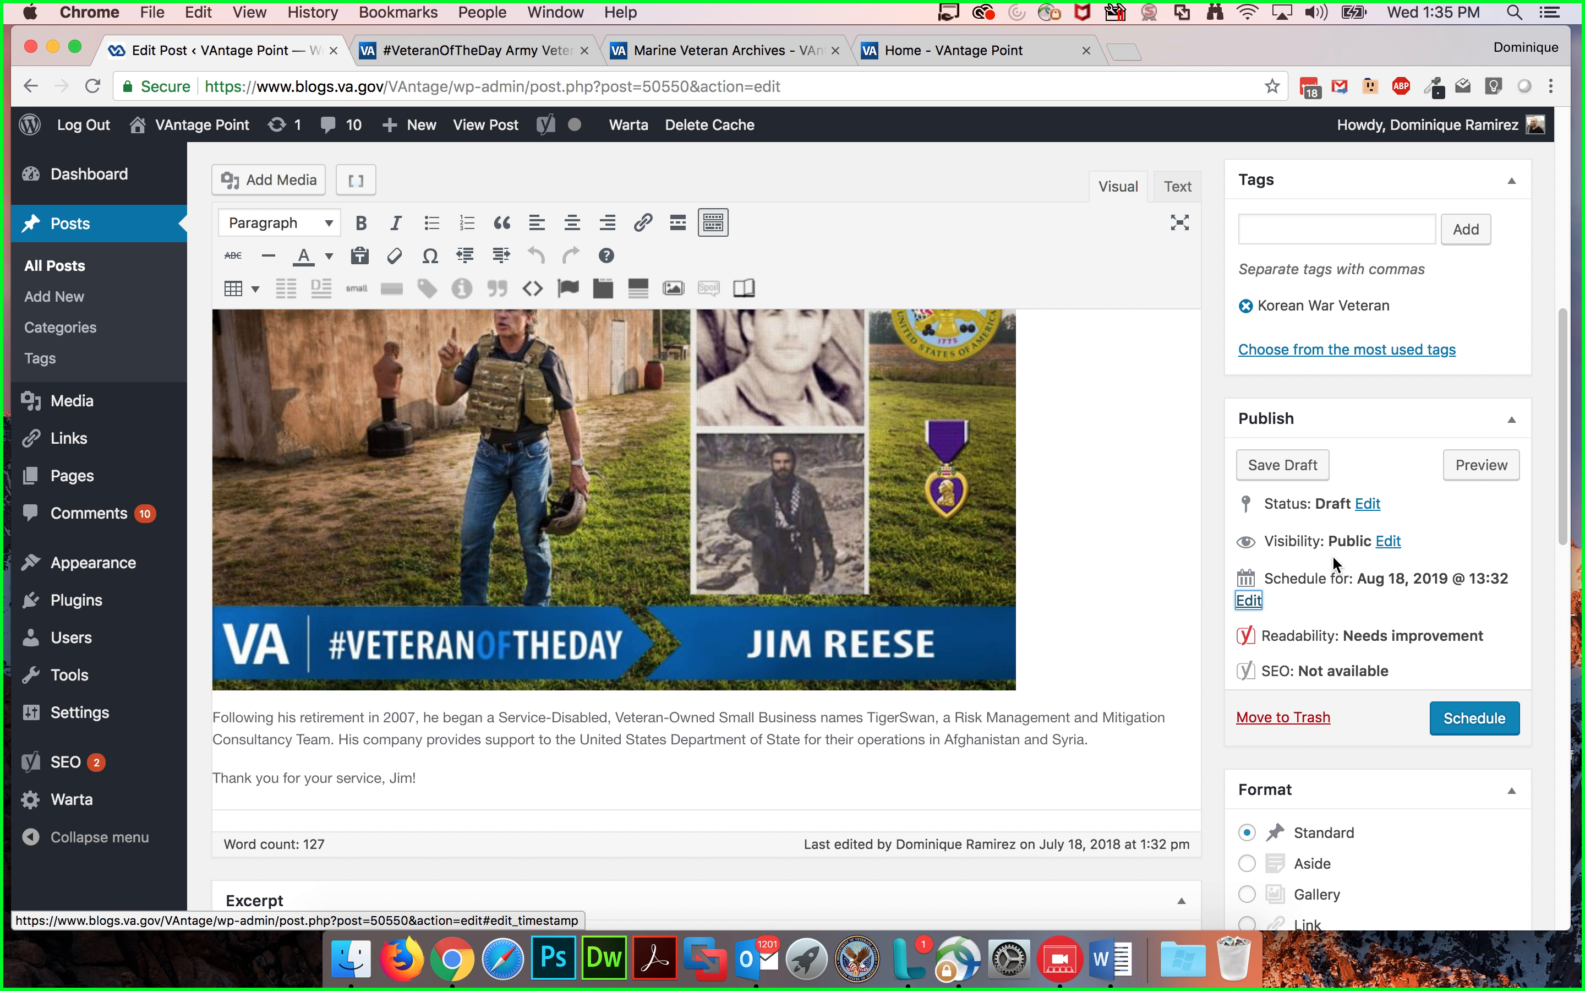
Step: Preview the post and scroll through the preview page to review its layout
{"action": "left_click", "coordinate": [1479, 467]}
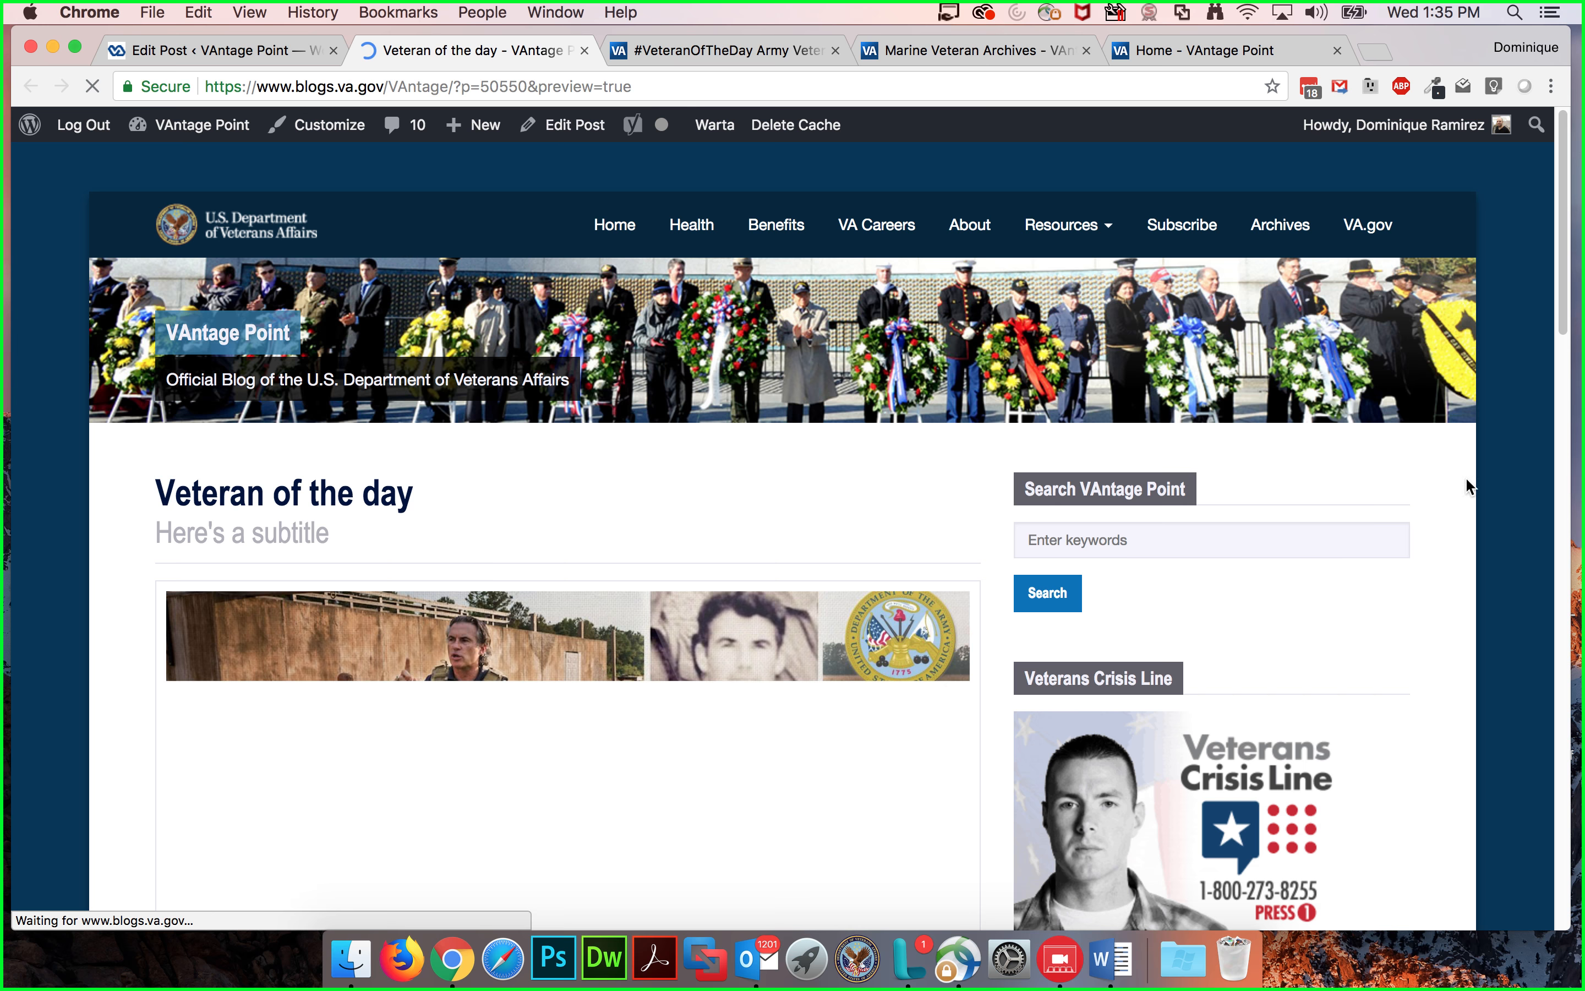
{"action": "scroll", "coordinate": [1429, 532], "scroll_direction": "down", "scroll_amount": 5}
{"action": "scroll", "coordinate": [1467, 550], "scroll_direction": "down", "scroll_amount": 1}
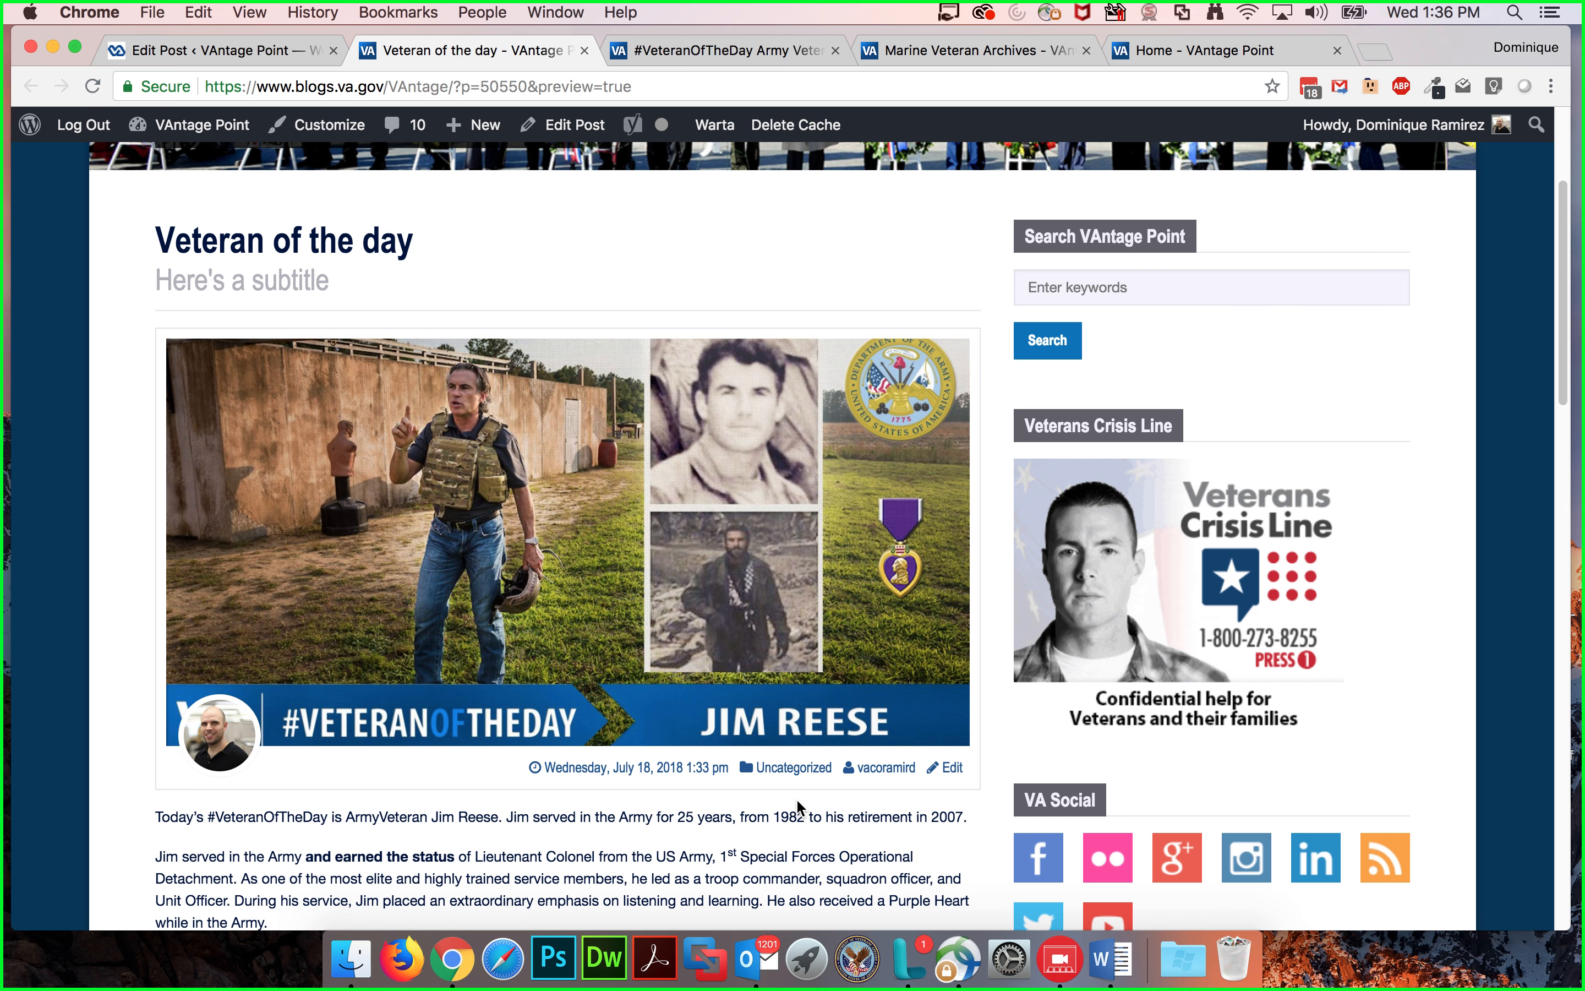
{"action": "scroll", "coordinate": [796, 809], "scroll_direction": "down", "scroll_amount": 10}
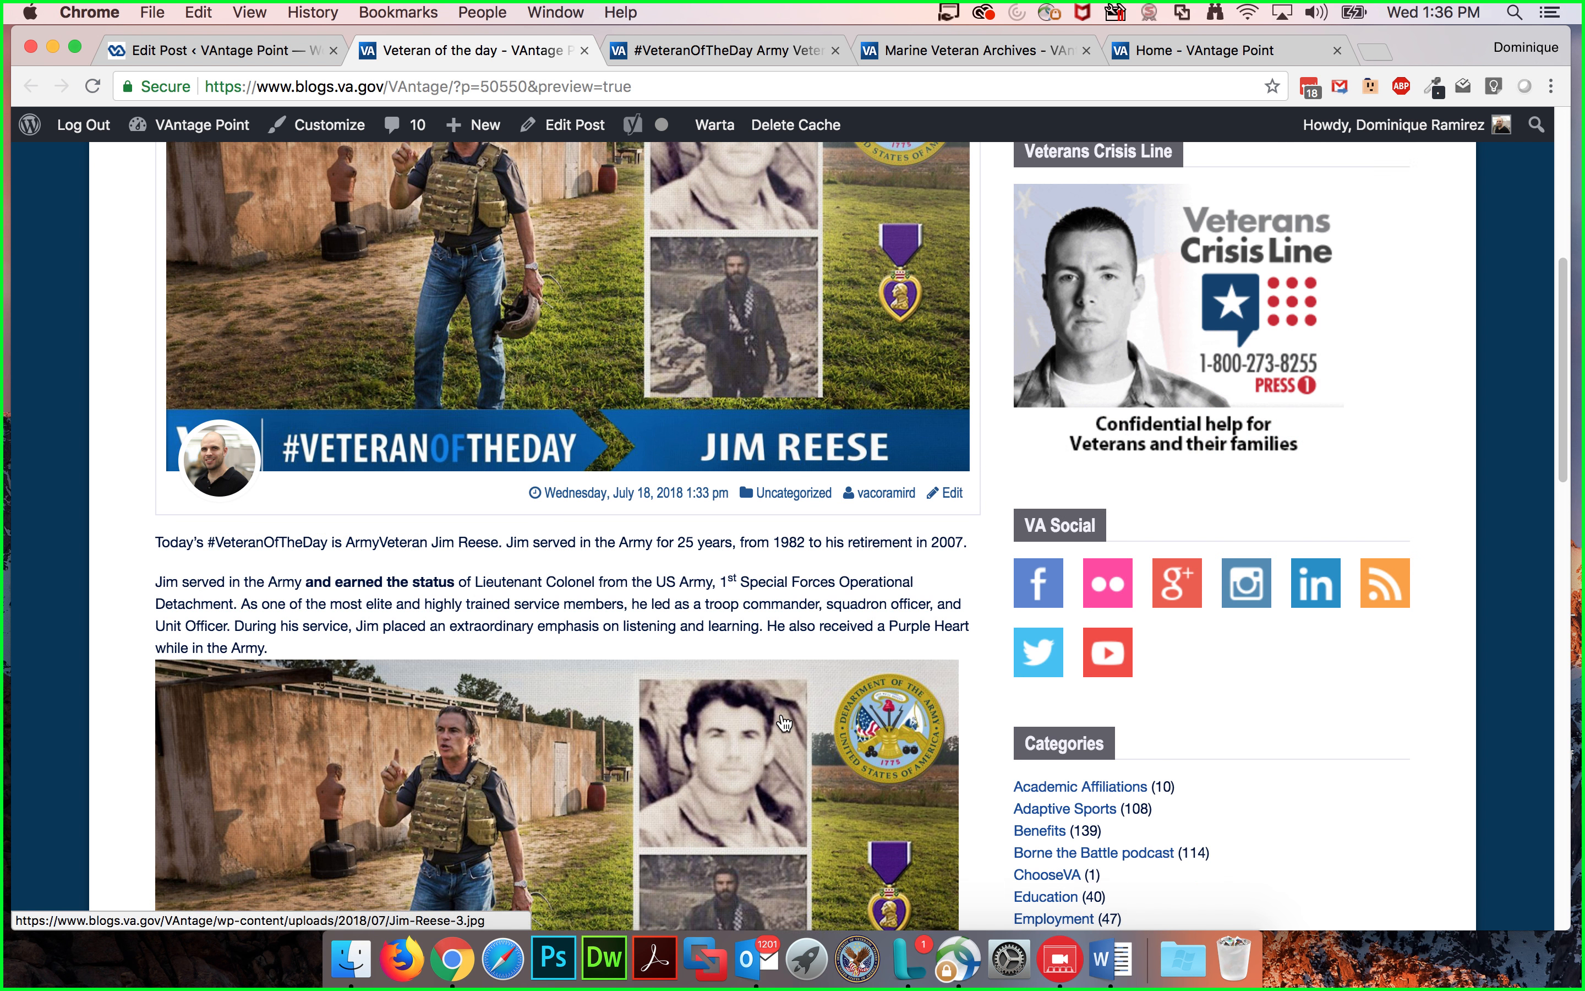
{"action": "scroll", "coordinate": [614, 754], "scroll_direction": "down", "scroll_amount": 3}
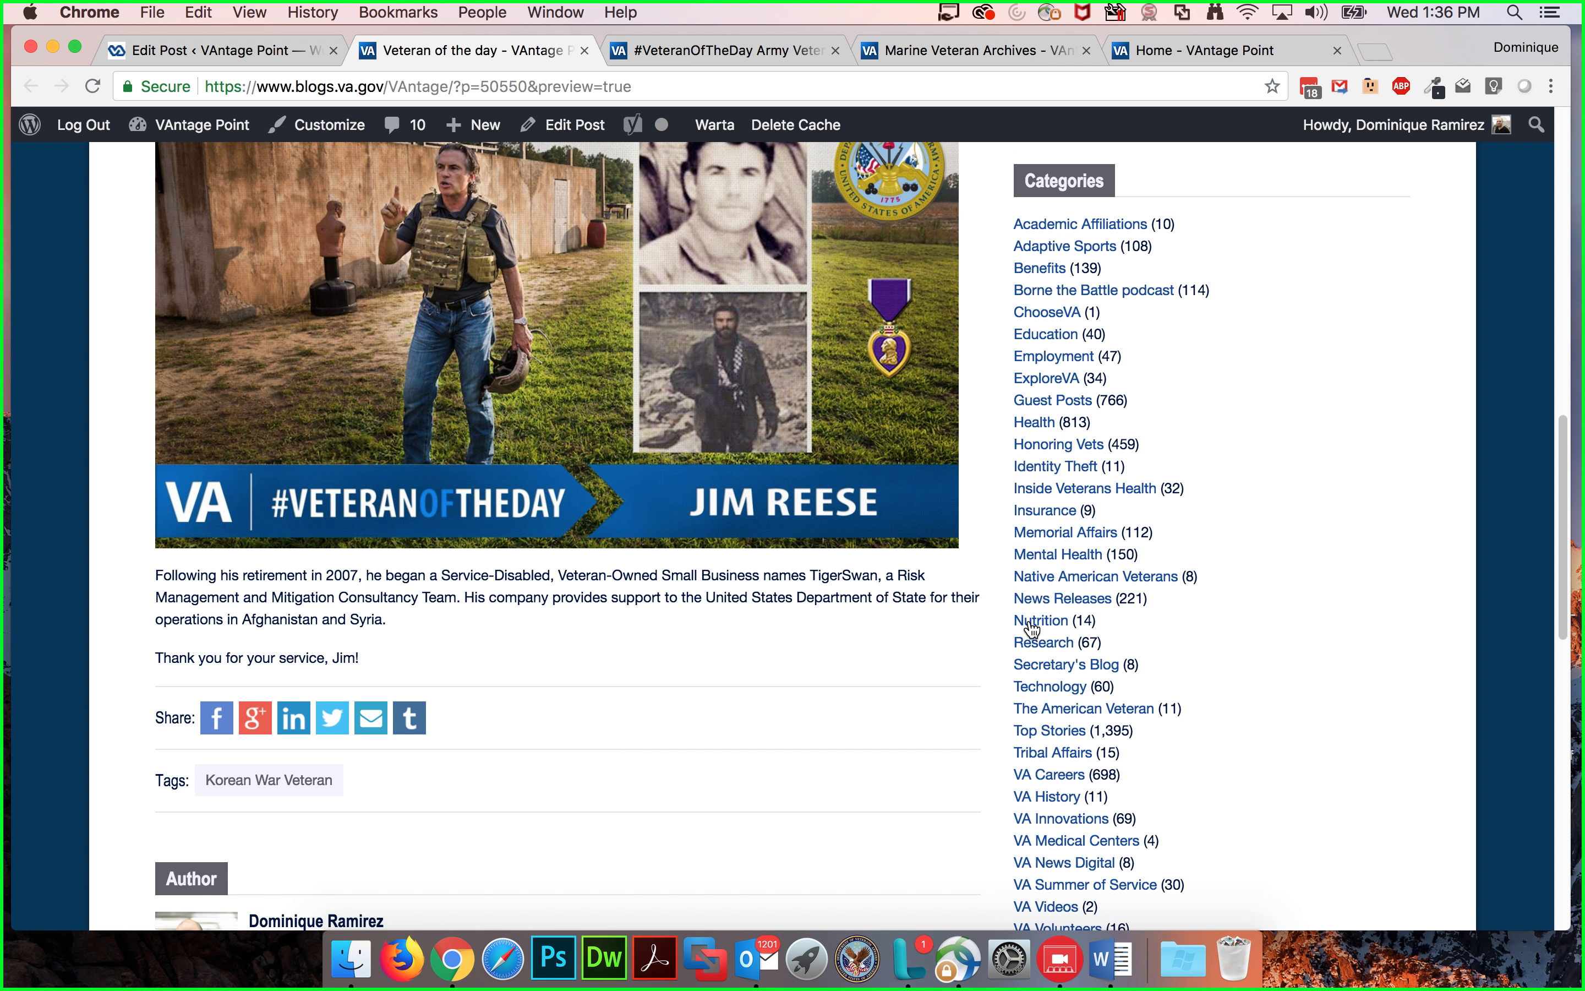
{"action": "scroll", "coordinate": [727, 575], "scroll_direction": "up", "scroll_amount": 5}
{"action": "scroll", "coordinate": [701, 602], "scroll_direction": "down", "scroll_amount": 2}
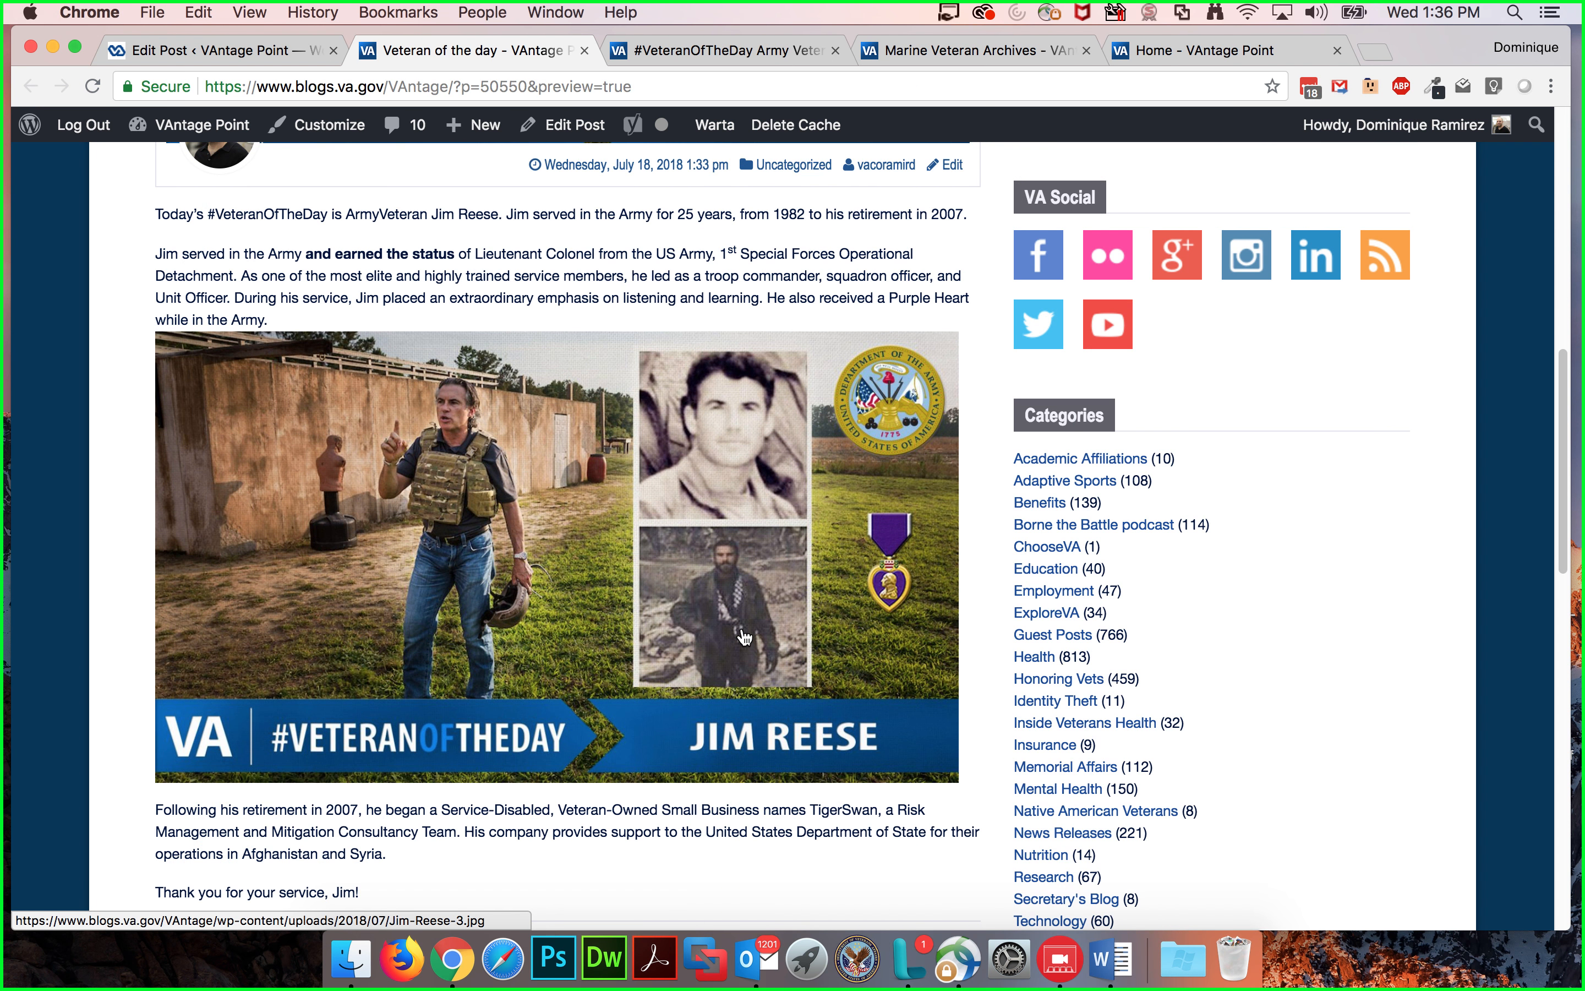
{"action": "scroll", "coordinate": [599, 803], "scroll_direction": "down", "scroll_amount": 12}
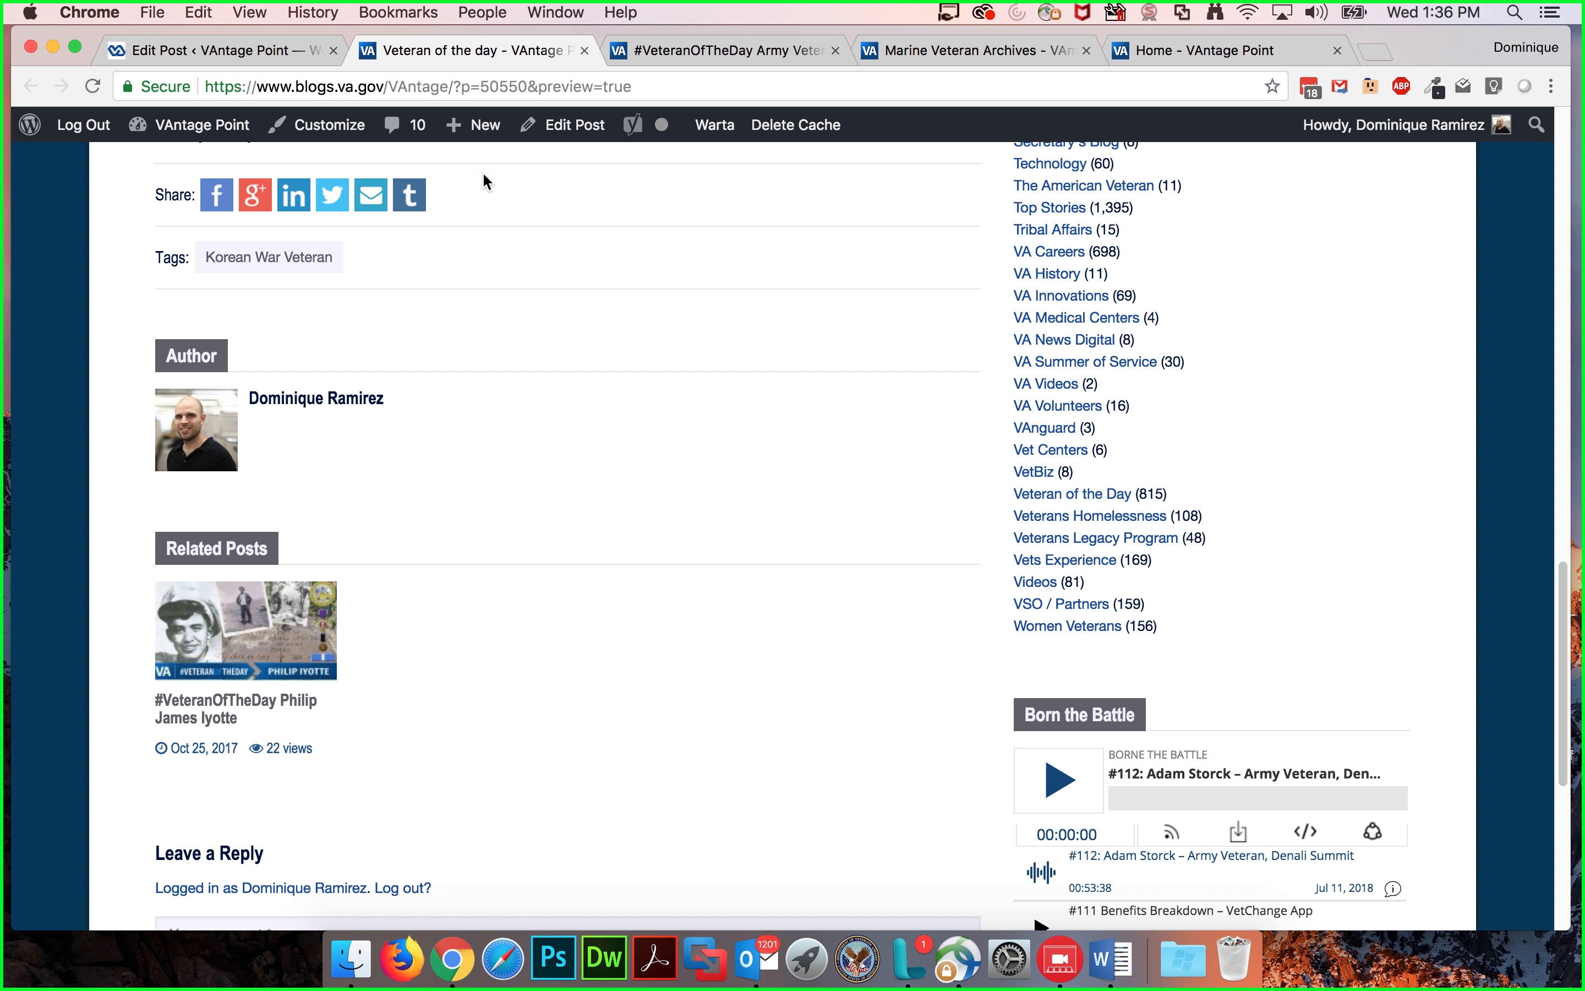
{"action": "scroll", "coordinate": [399, 386], "scroll_direction": "up", "scroll_amount": 15}
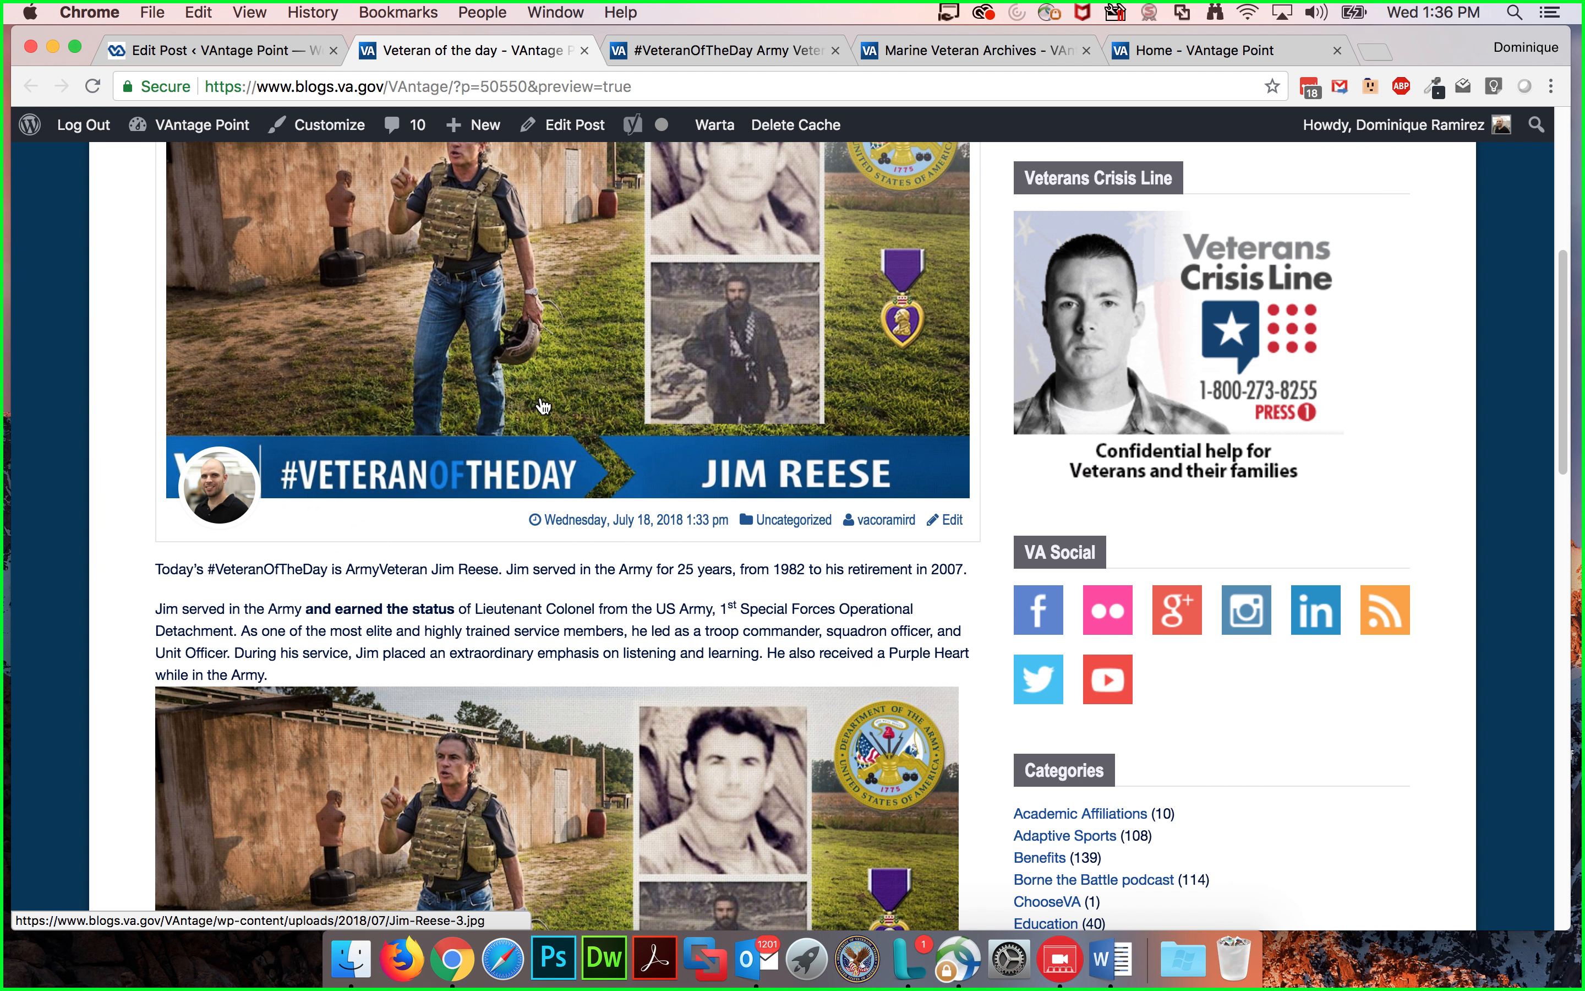
{"action": "scroll", "coordinate": [576, 367], "scroll_direction": "up", "scroll_amount": 5}
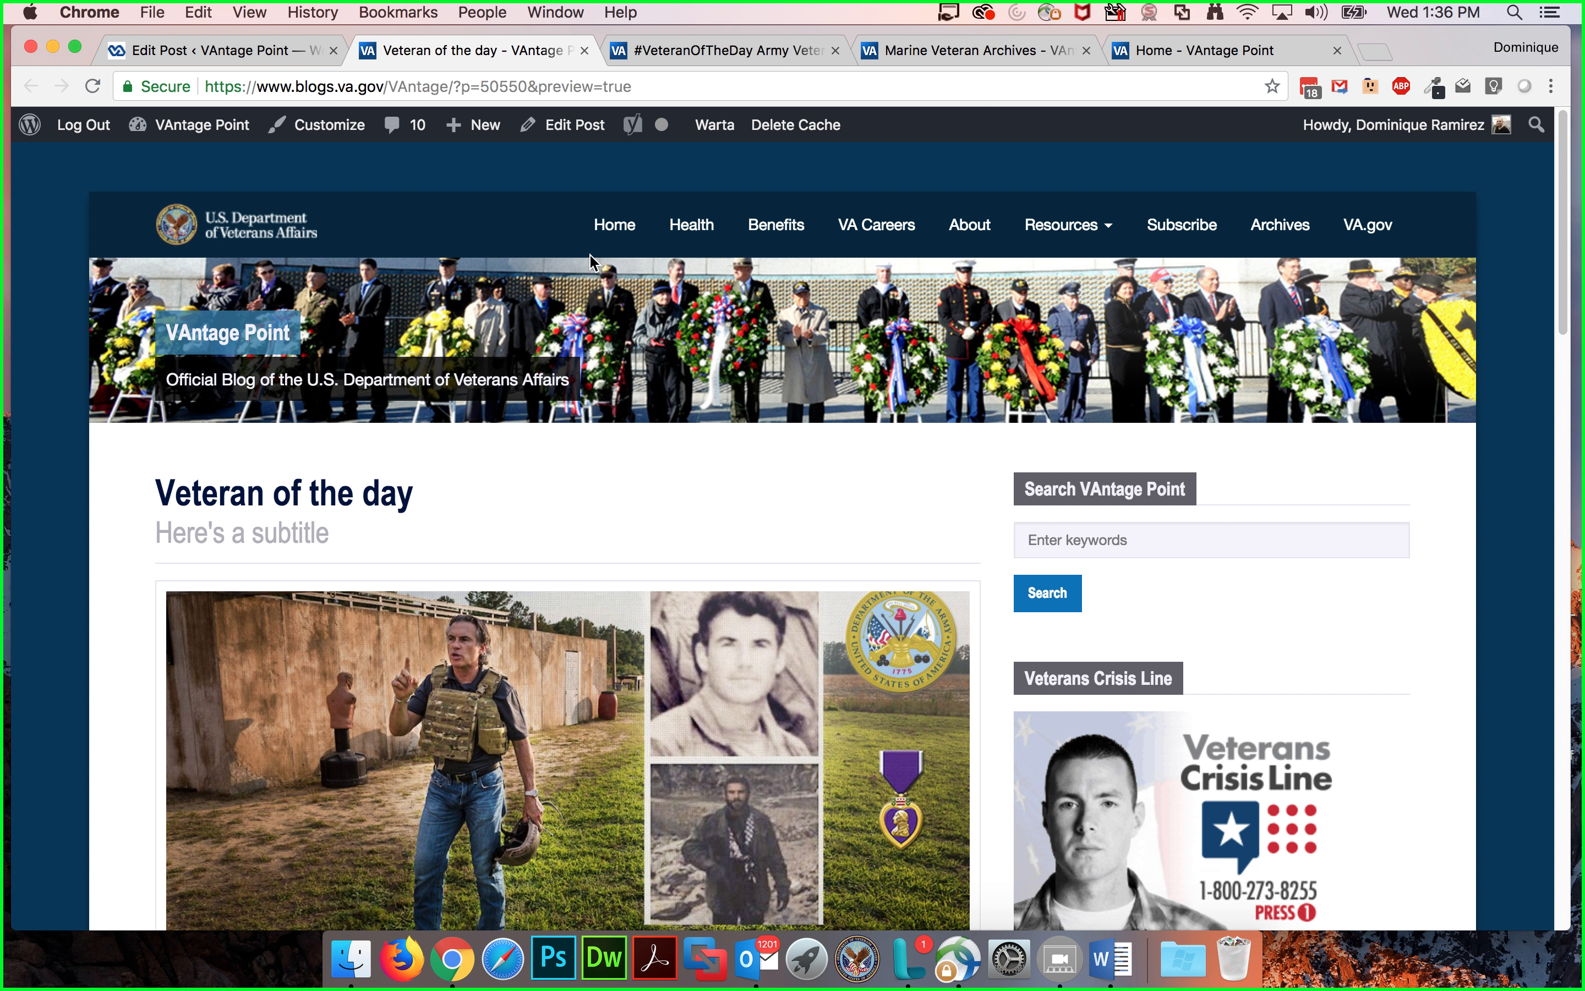
Step: Return to the post editor and open the Media Library in a new browser tab
{"action": "left_click", "coordinate": [222, 52]}
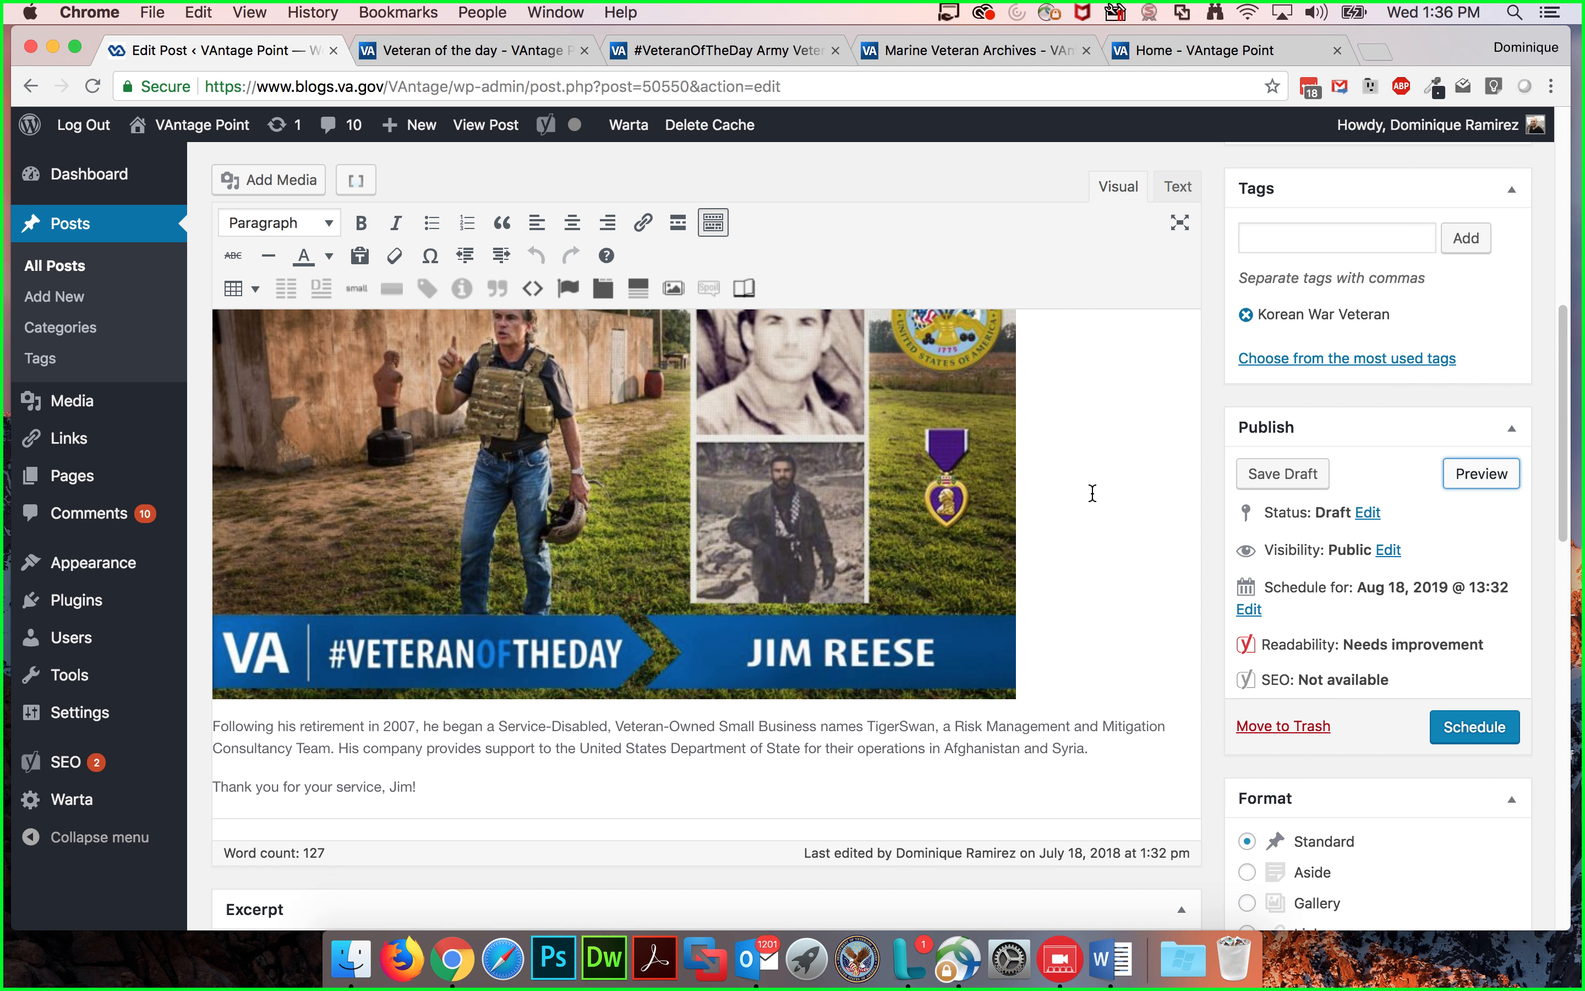
{"action": "scroll", "coordinate": [1092, 491], "scroll_direction": "up", "scroll_amount": 5}
{"action": "scroll", "coordinate": [1091, 490], "scroll_direction": "down", "scroll_amount": 3}
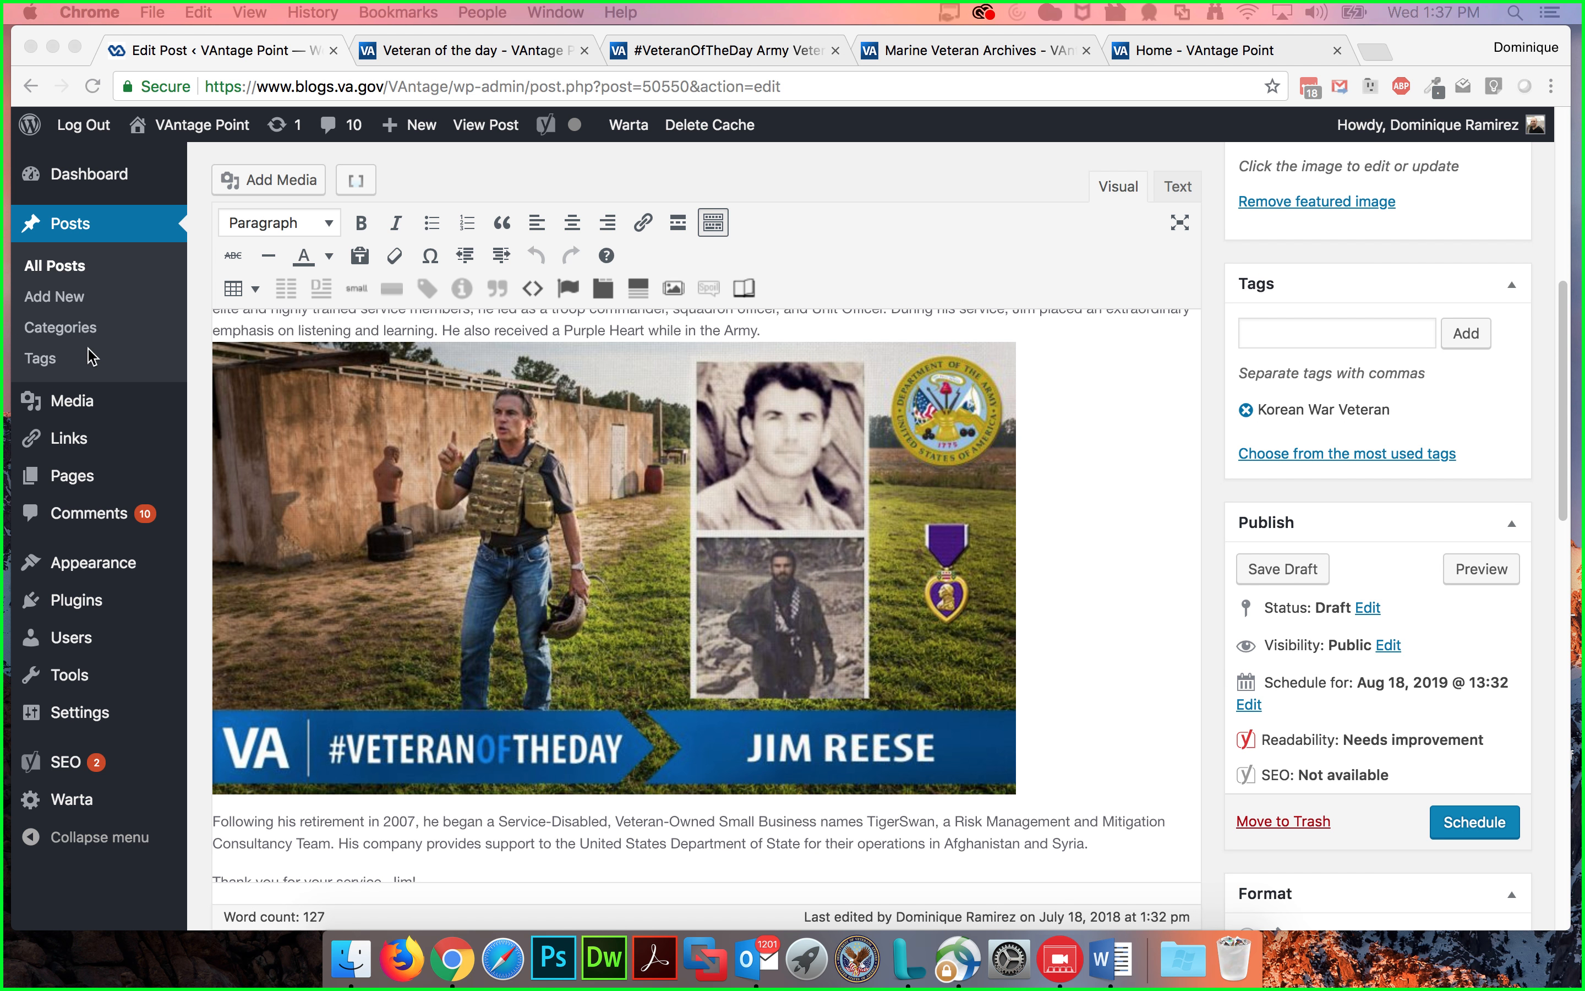
{"action": "right_click", "coordinate": [77, 406]}
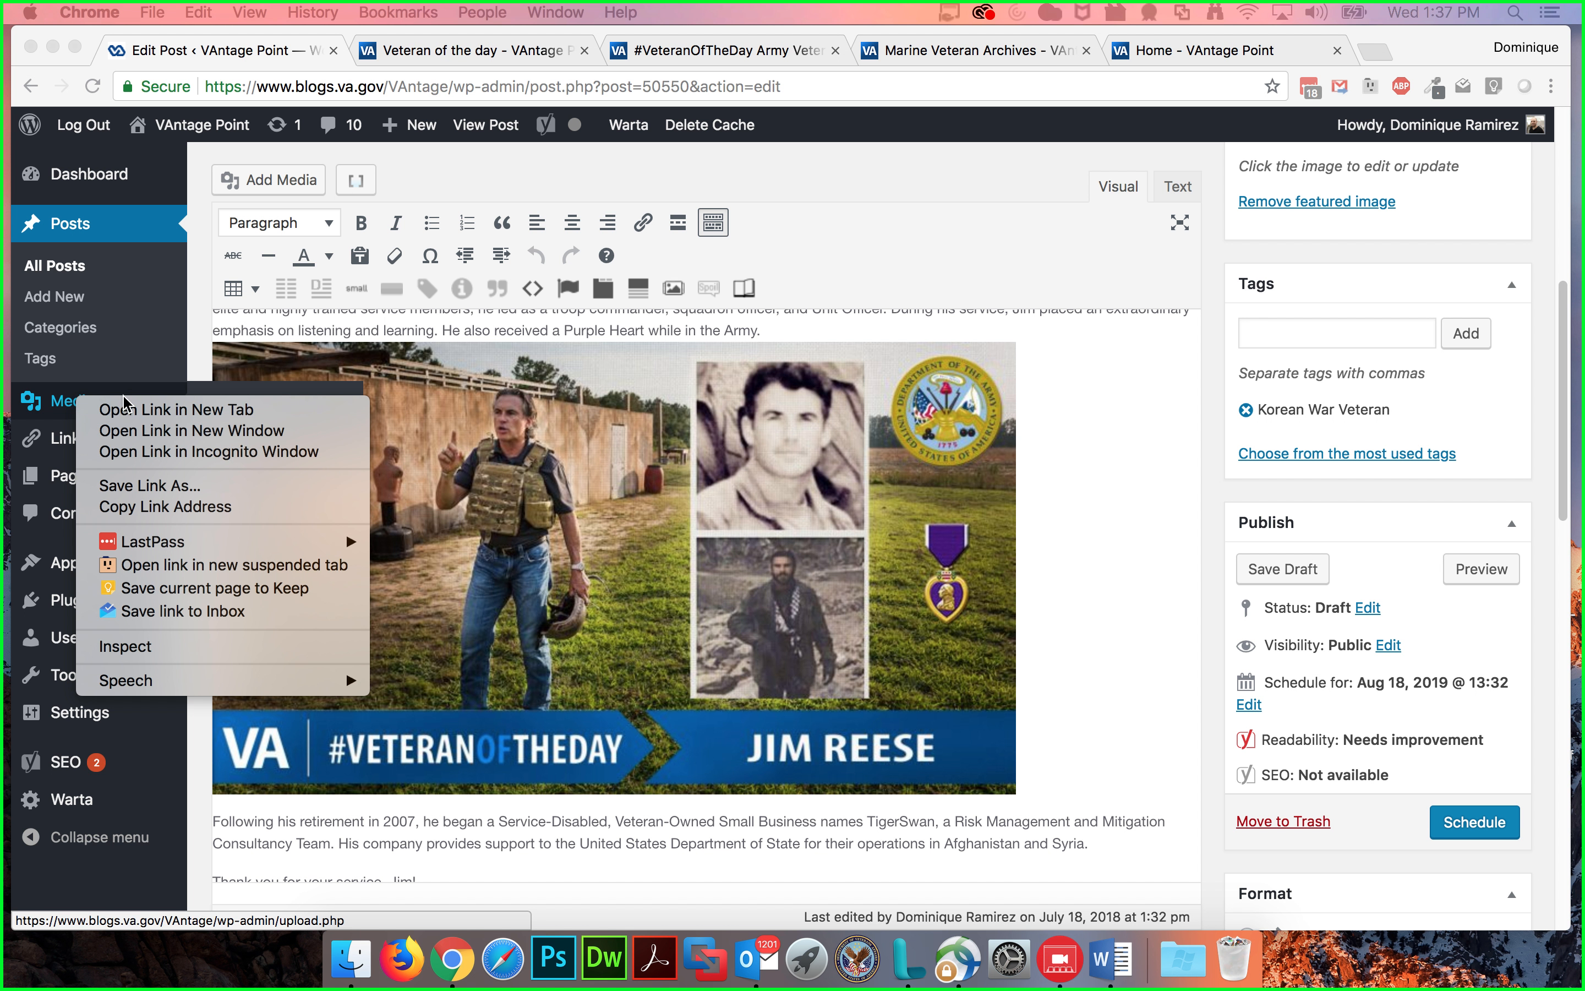
{"action": "left_click", "coordinate": [138, 409]}
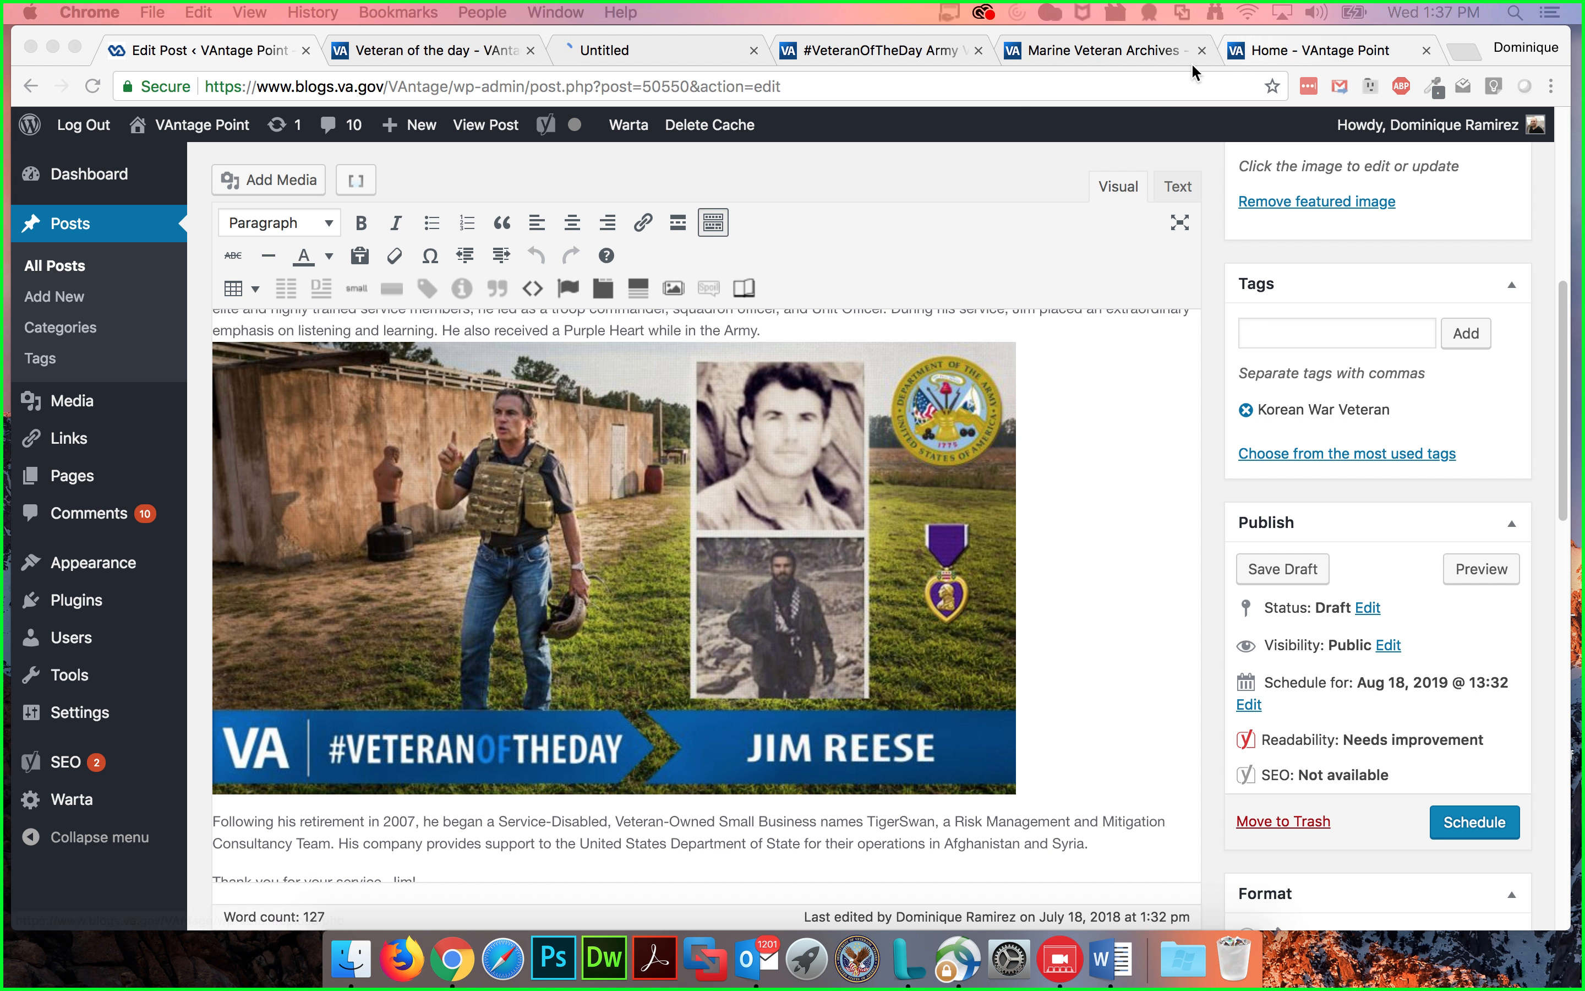
{"action": "left_click", "coordinate": [625, 50]}
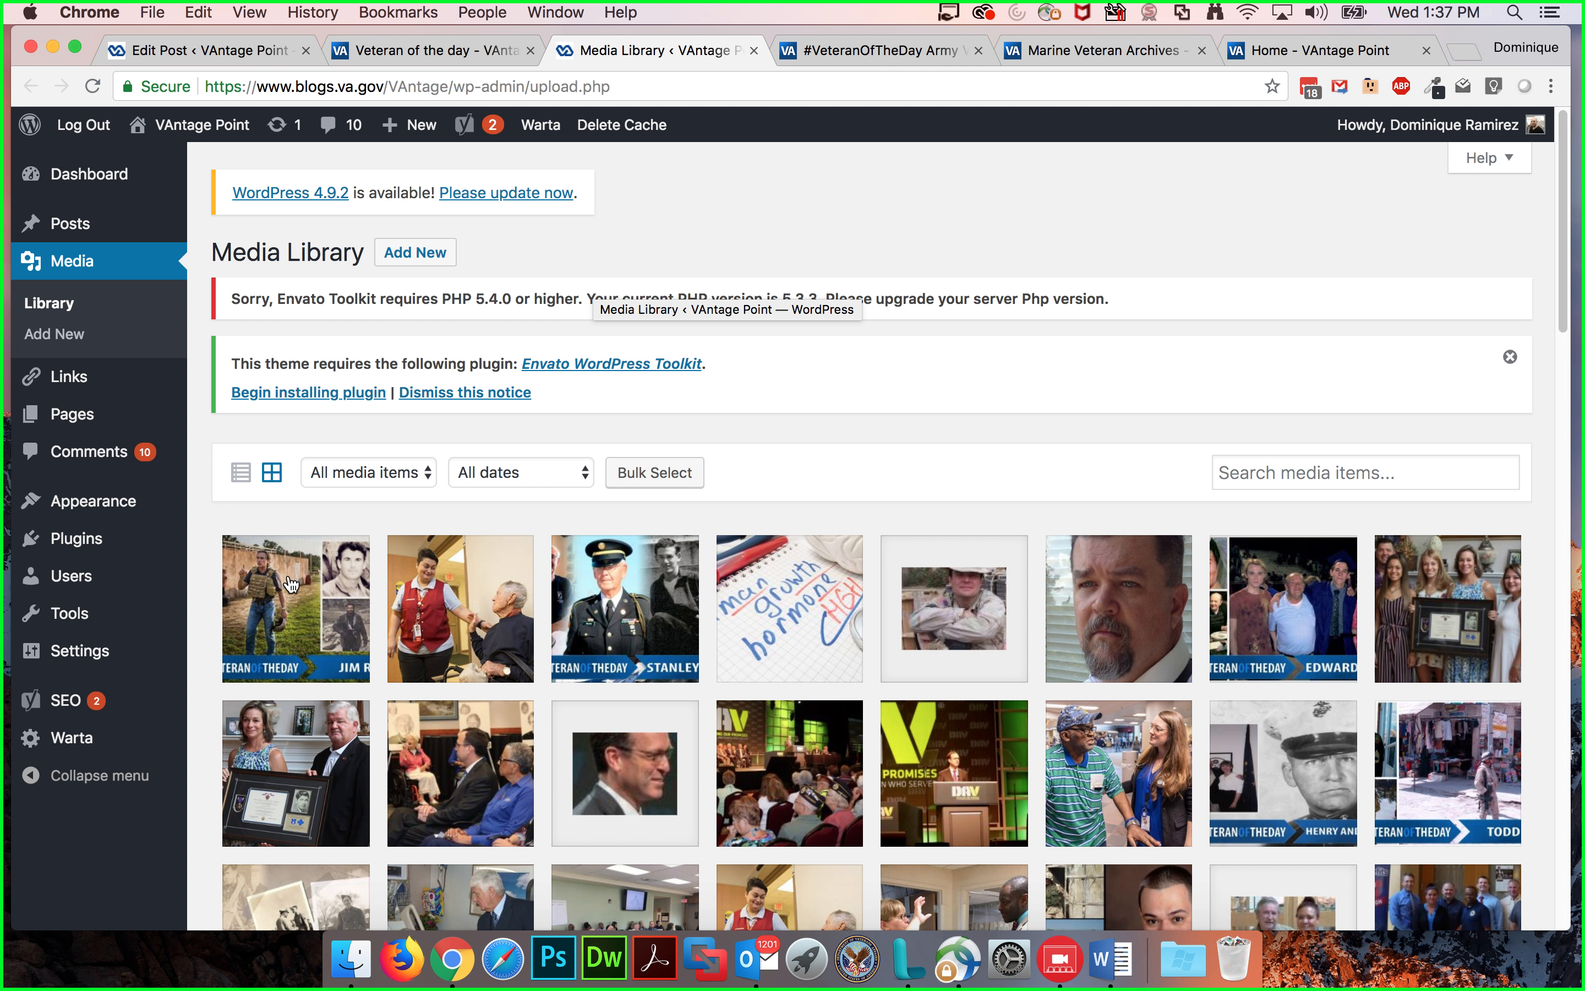
Step: Search the media library for "guest" and open the VA Guest Post logo image's details
{"action": "left_click", "coordinate": [1261, 472]}
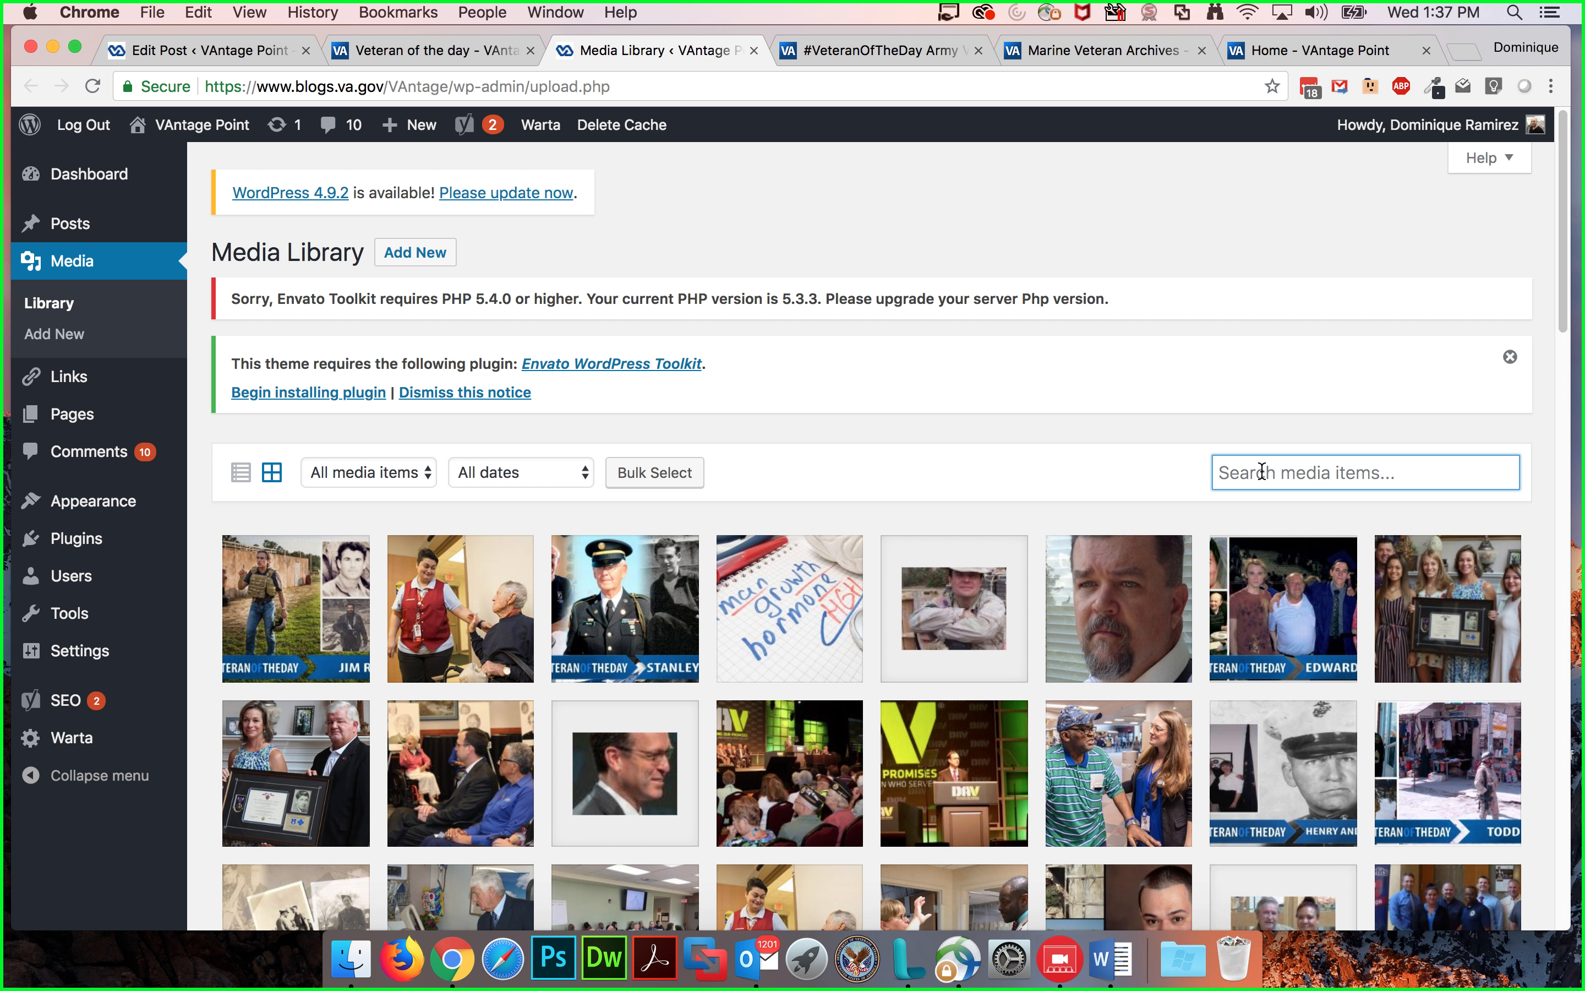
{"action": "type", "text": "guest"}
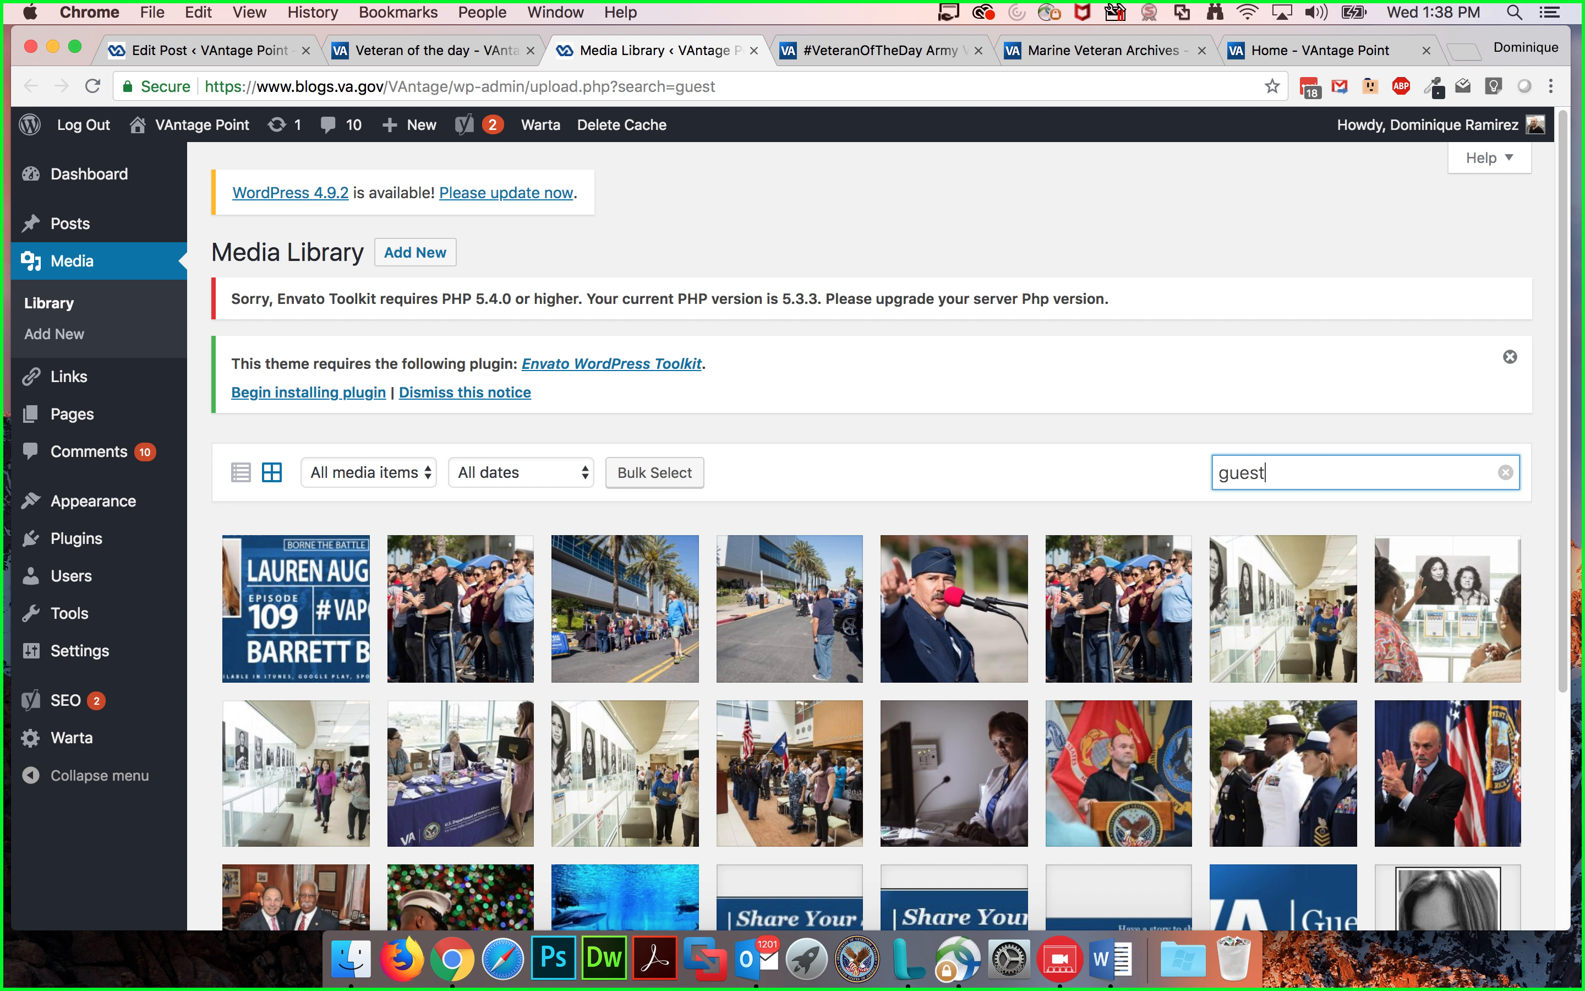
{"action": "scroll", "coordinate": [1278, 589], "scroll_direction": "down", "scroll_amount": 3}
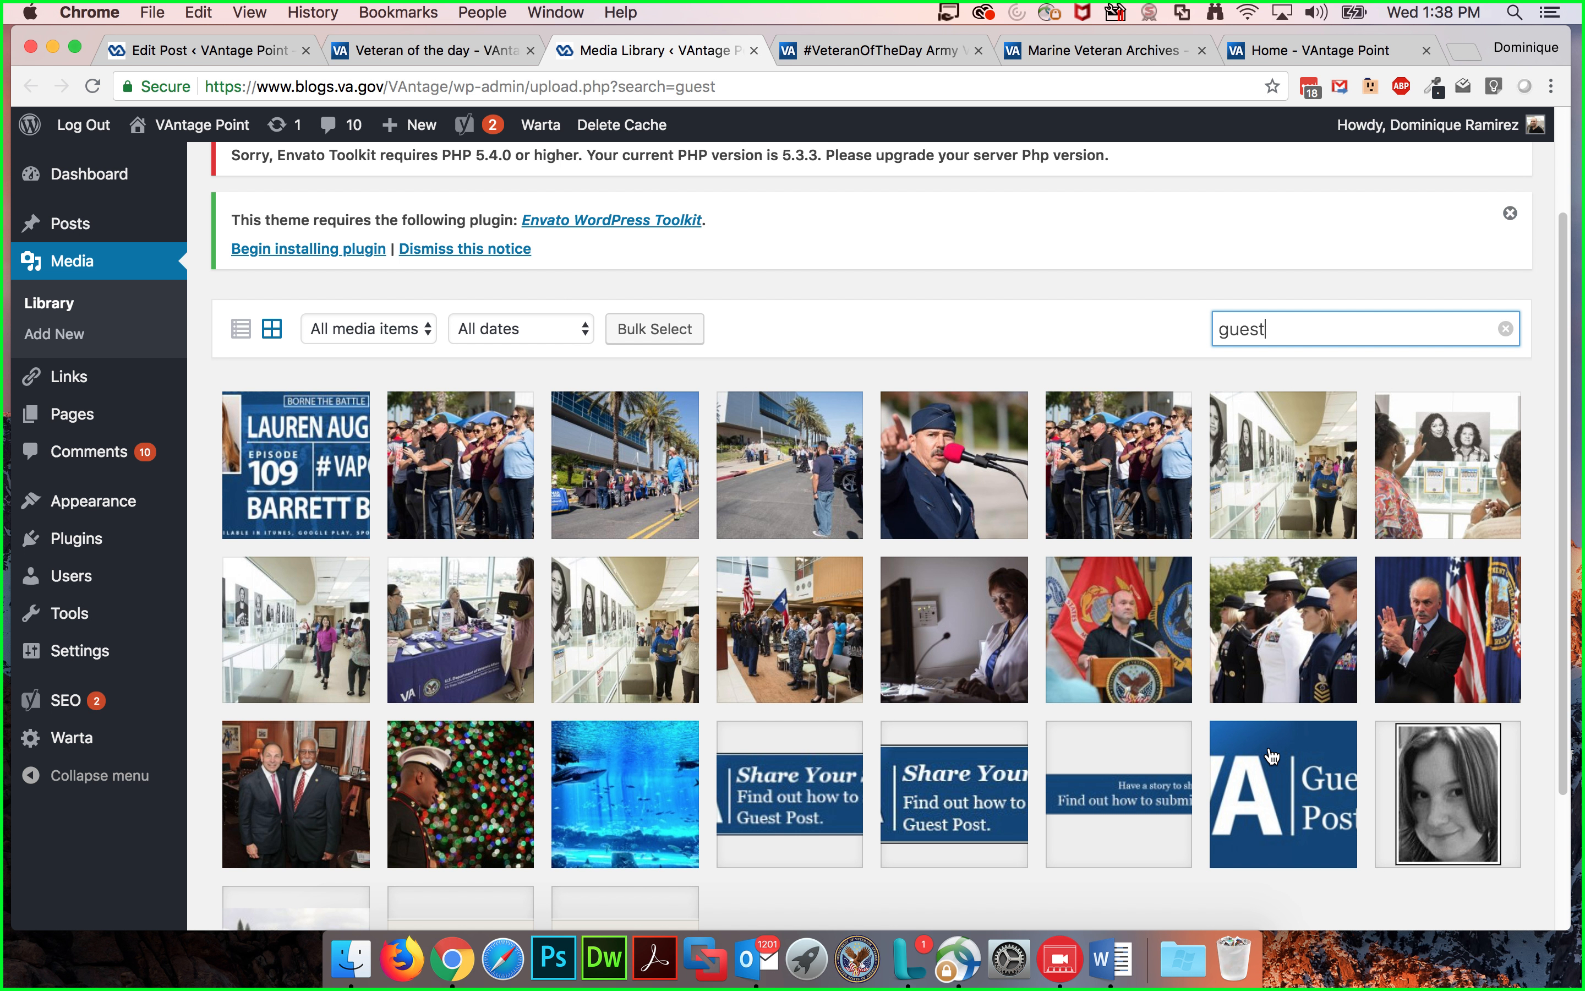
{"action": "left_click", "coordinate": [1256, 770]}
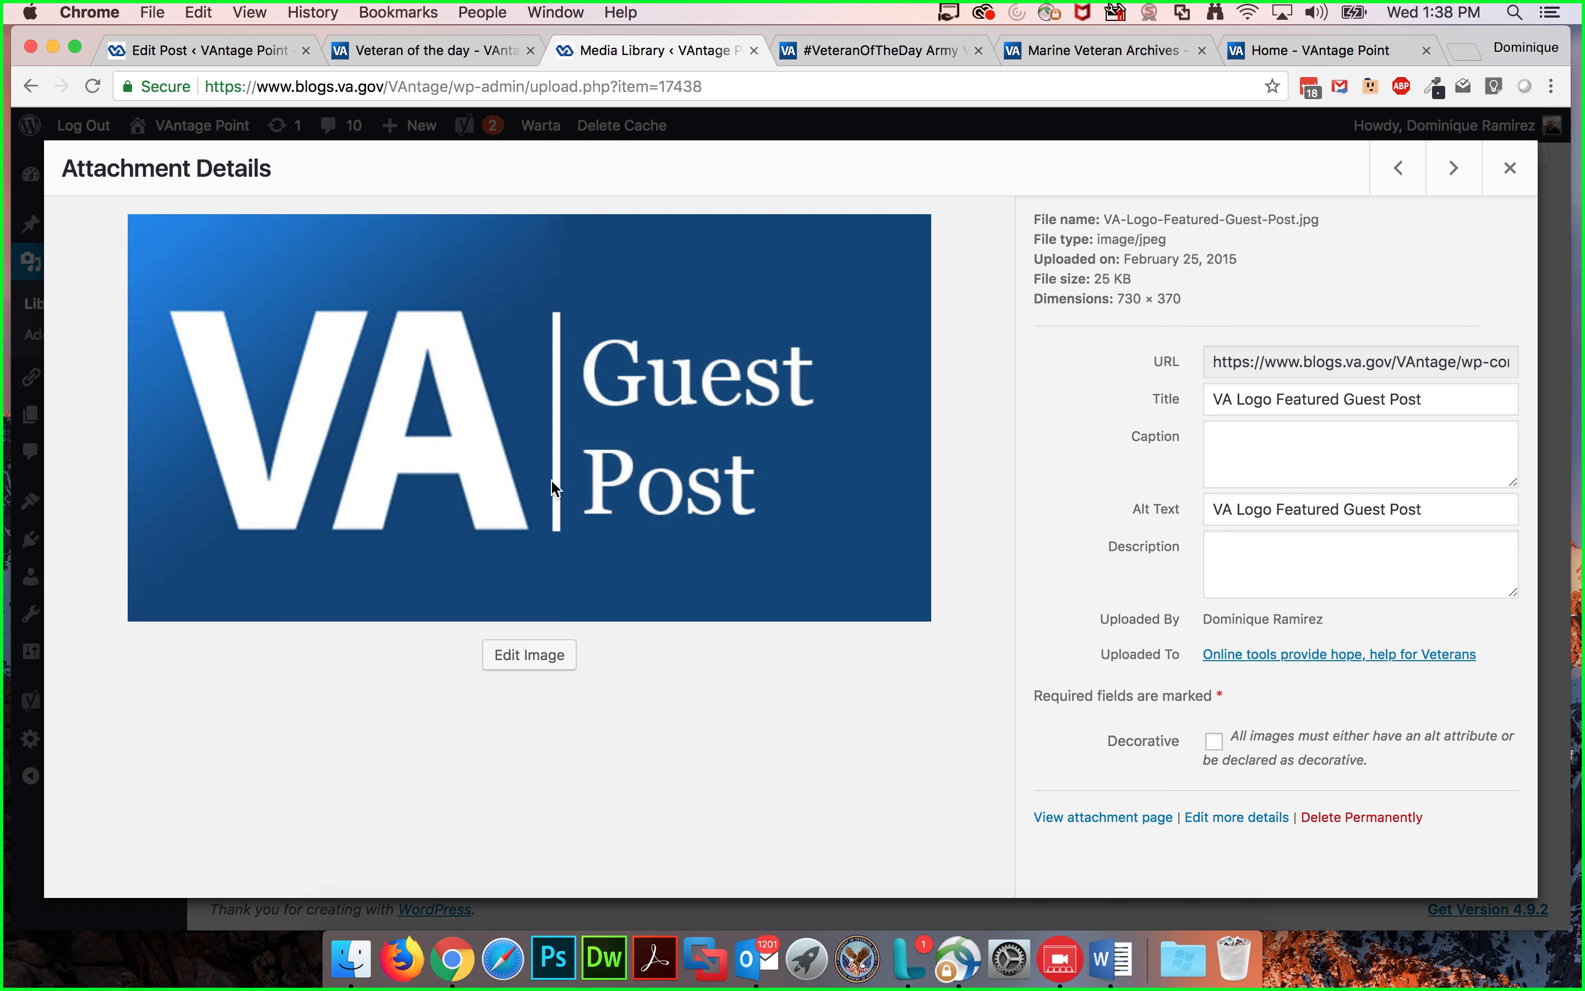
{"action": "left_click", "coordinate": [1509, 169]}
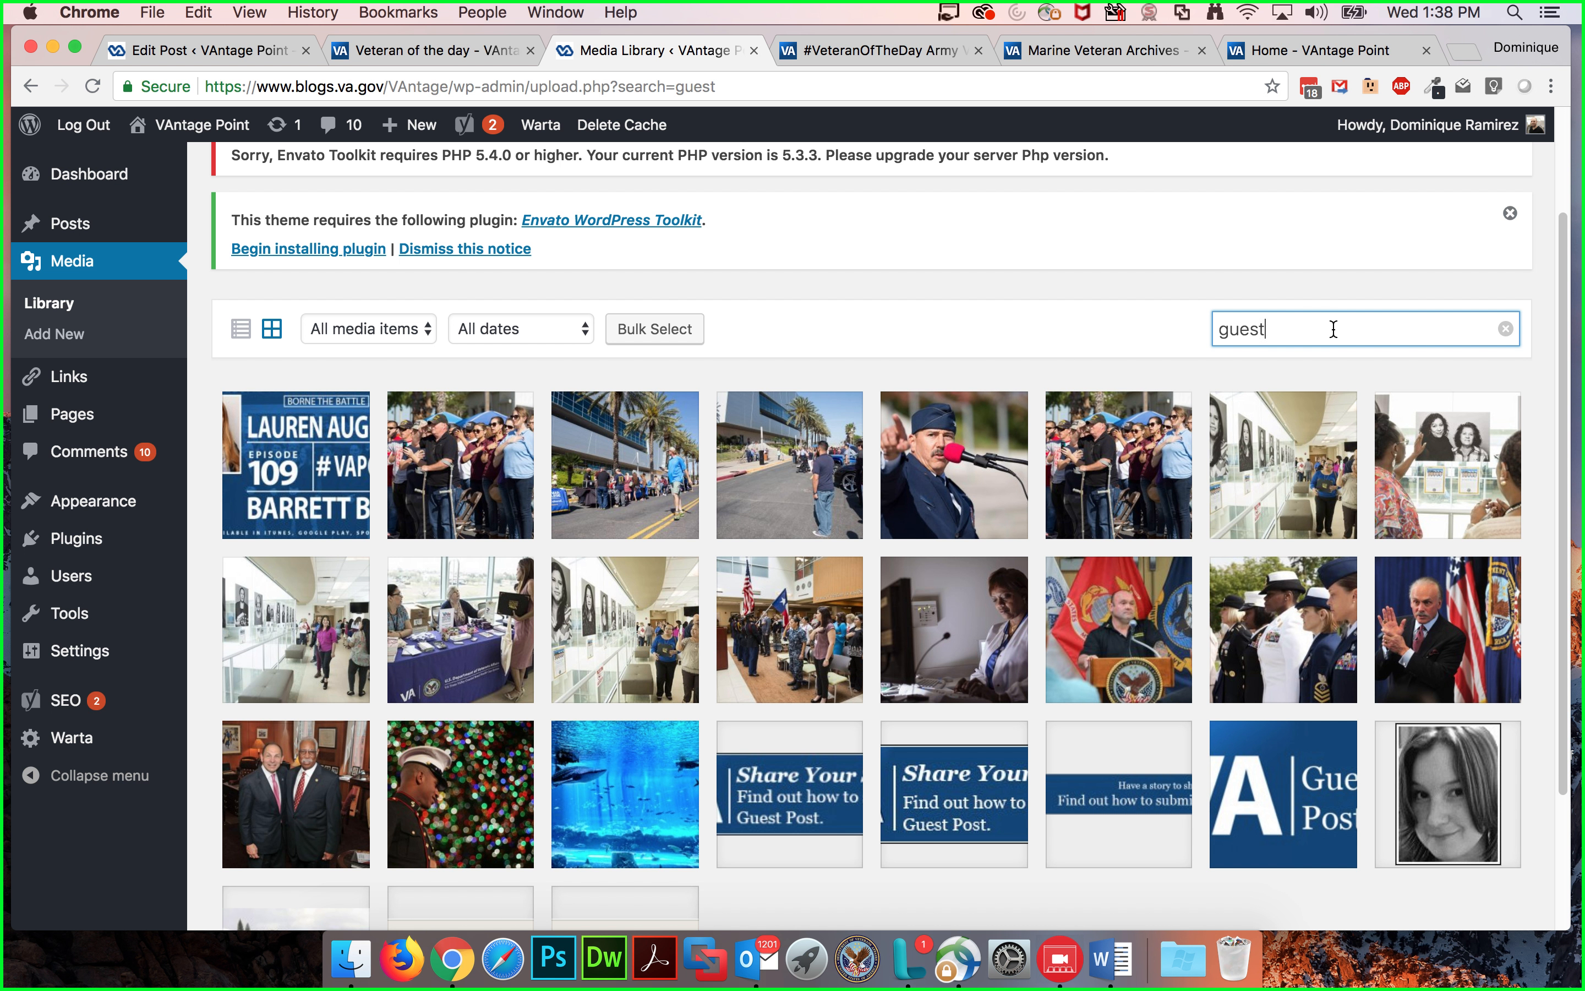
Step: Search the media library for "news", view the VA News Release logo image's details, and browse the results
{"action": "left_click_drag", "start_coordinate": [1302, 327], "coordinate": [1159, 321]}
{"action": "type", "text": "news"}
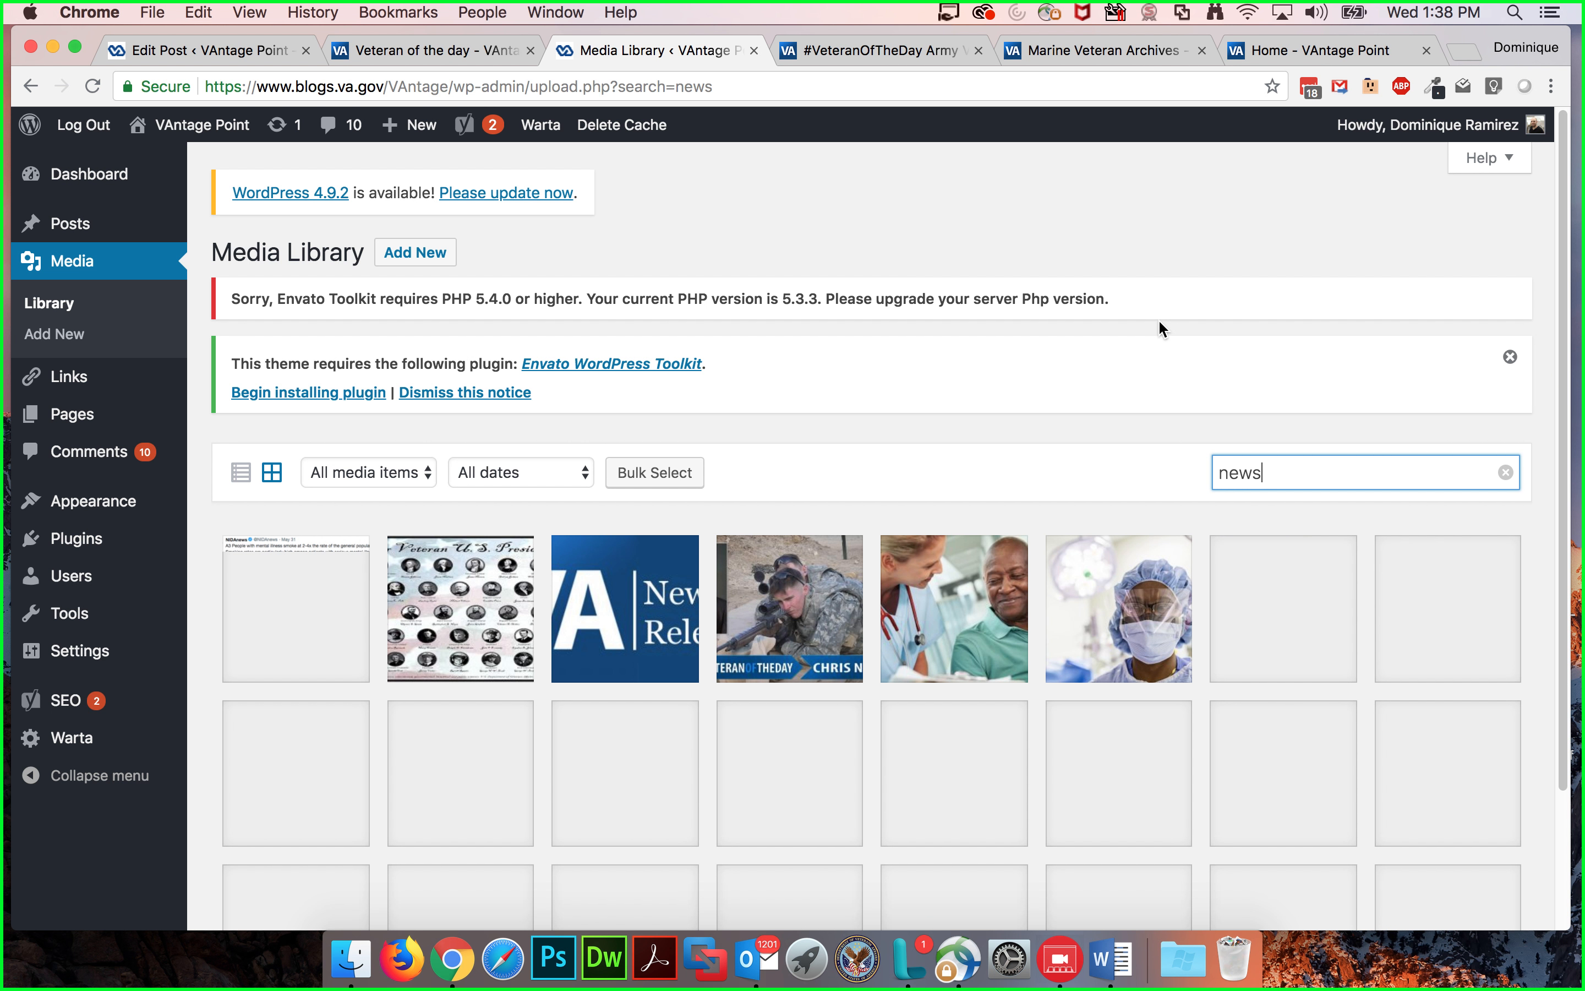
{"action": "left_click", "coordinate": [685, 589]}
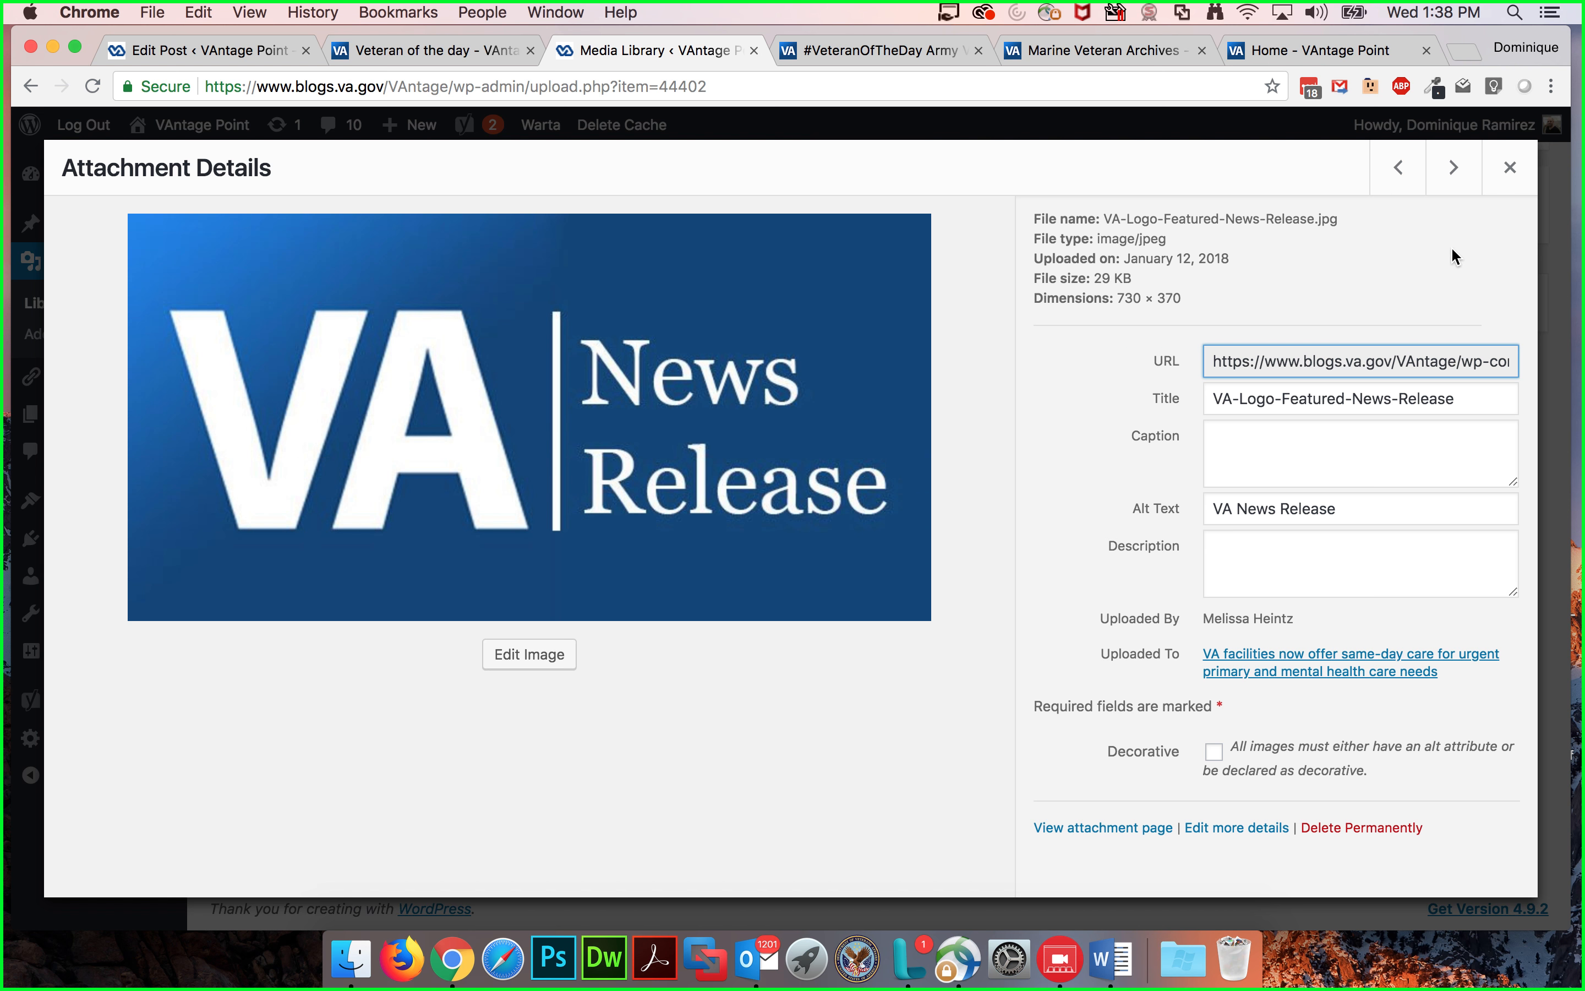
{"action": "left_click", "coordinate": [1509, 172]}
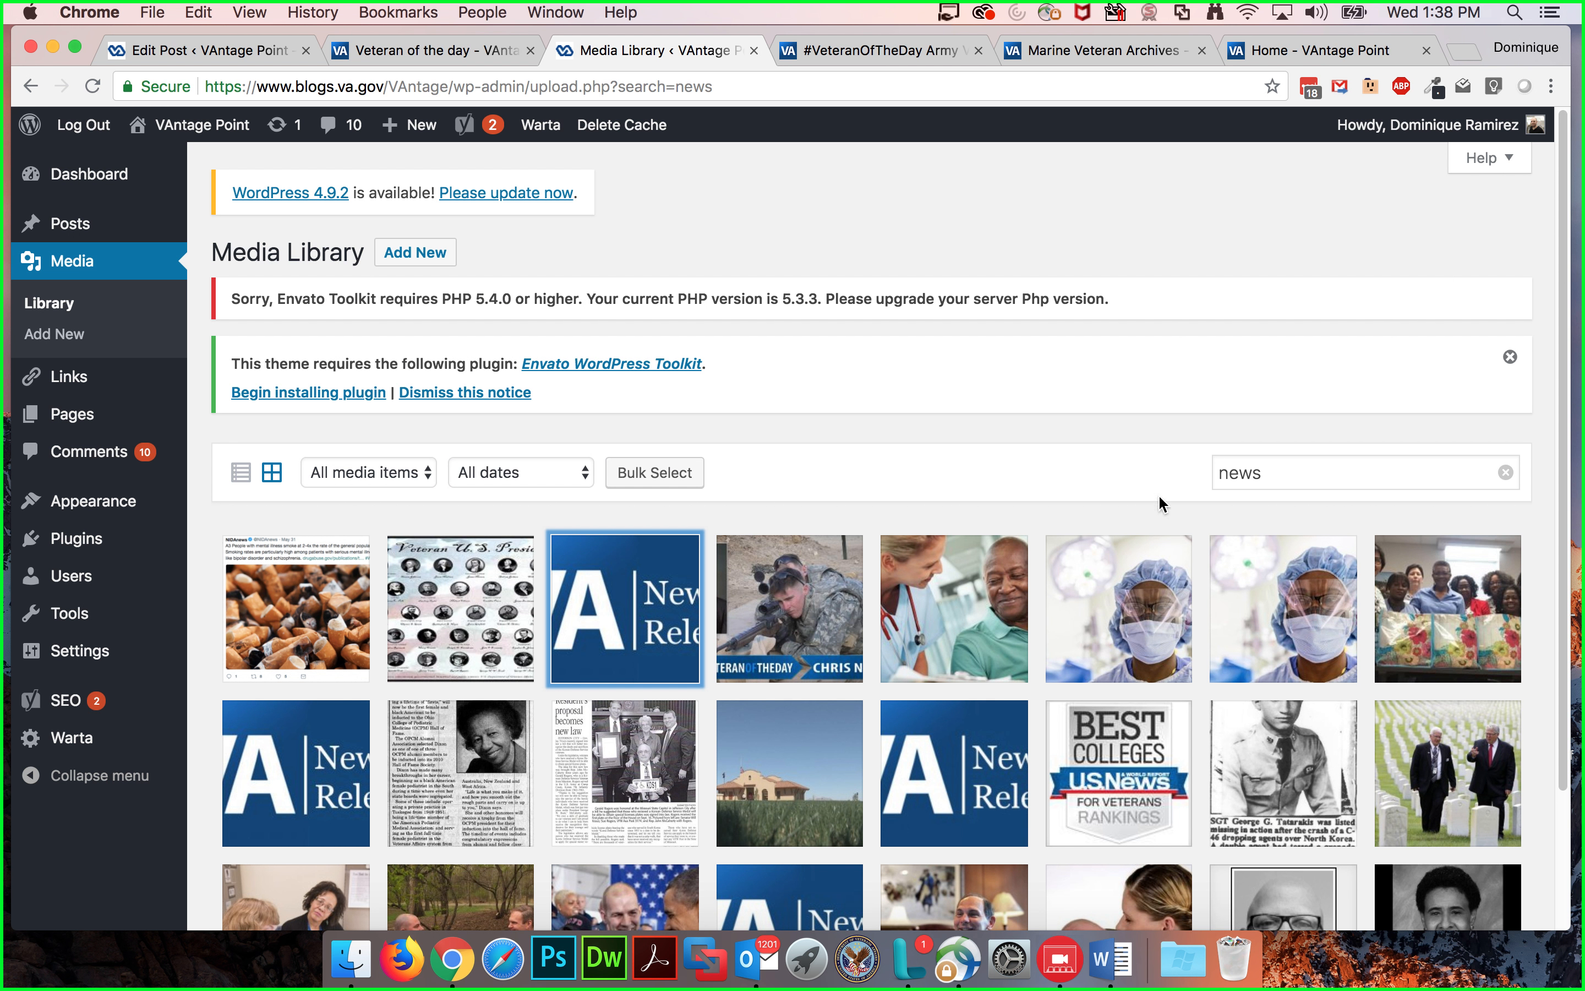
{"action": "scroll", "coordinate": [1113, 517], "scroll_direction": "down", "scroll_amount": 2}
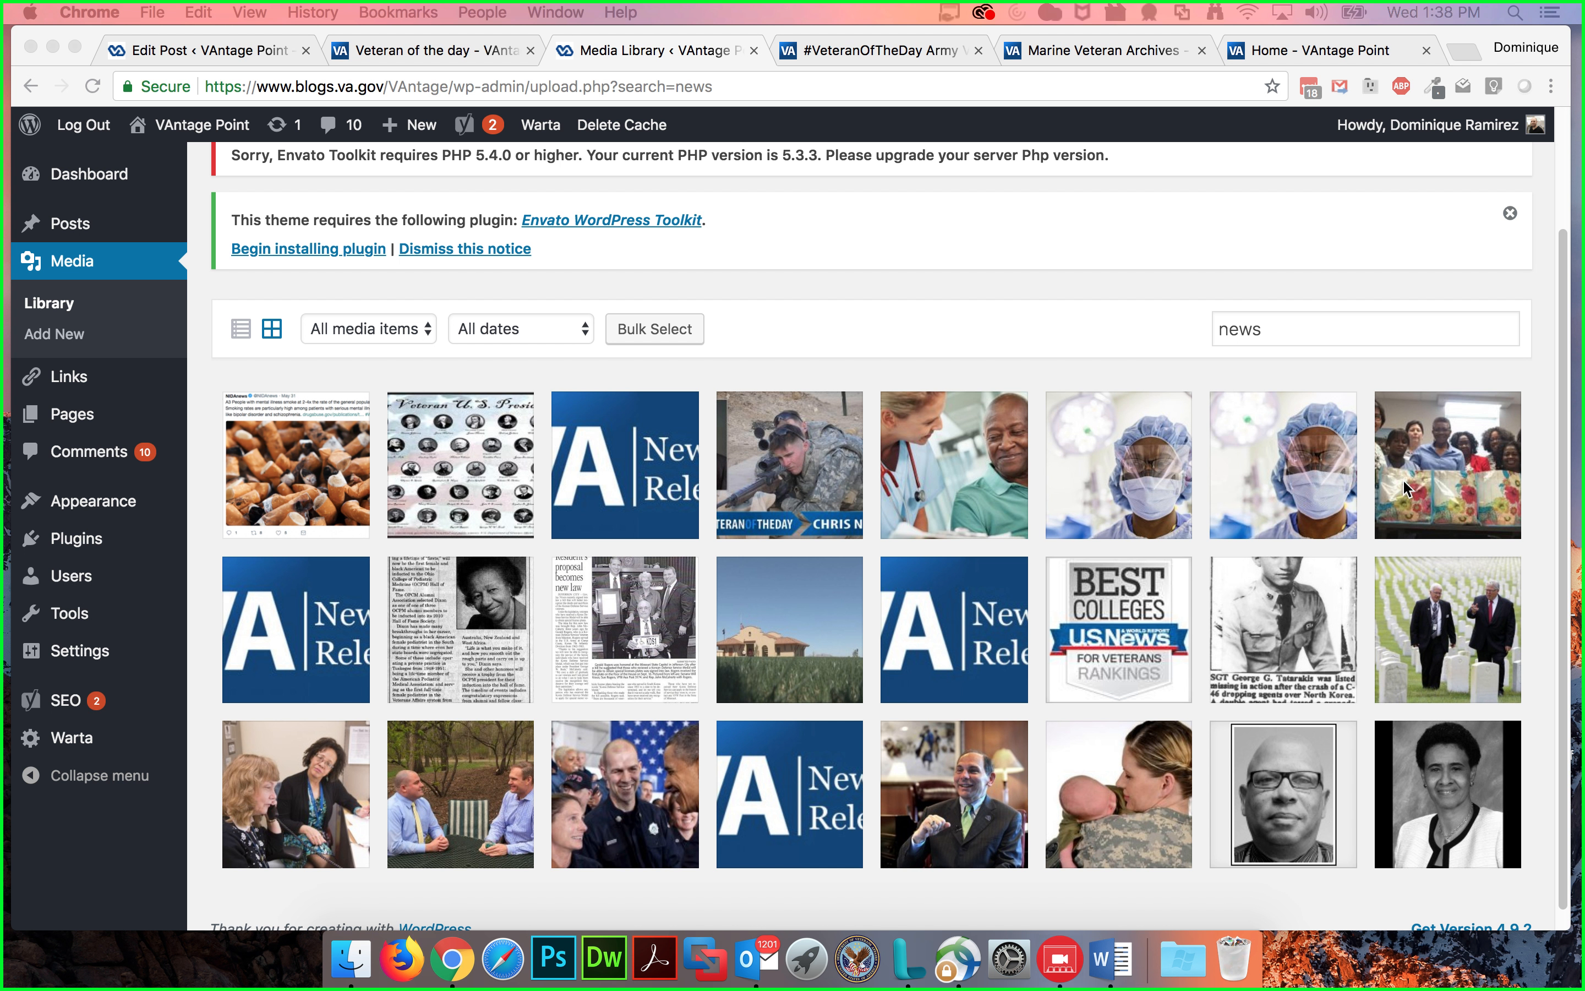
{"action": "scroll", "coordinate": [917, 325], "scroll_direction": "down", "scroll_amount": 2}
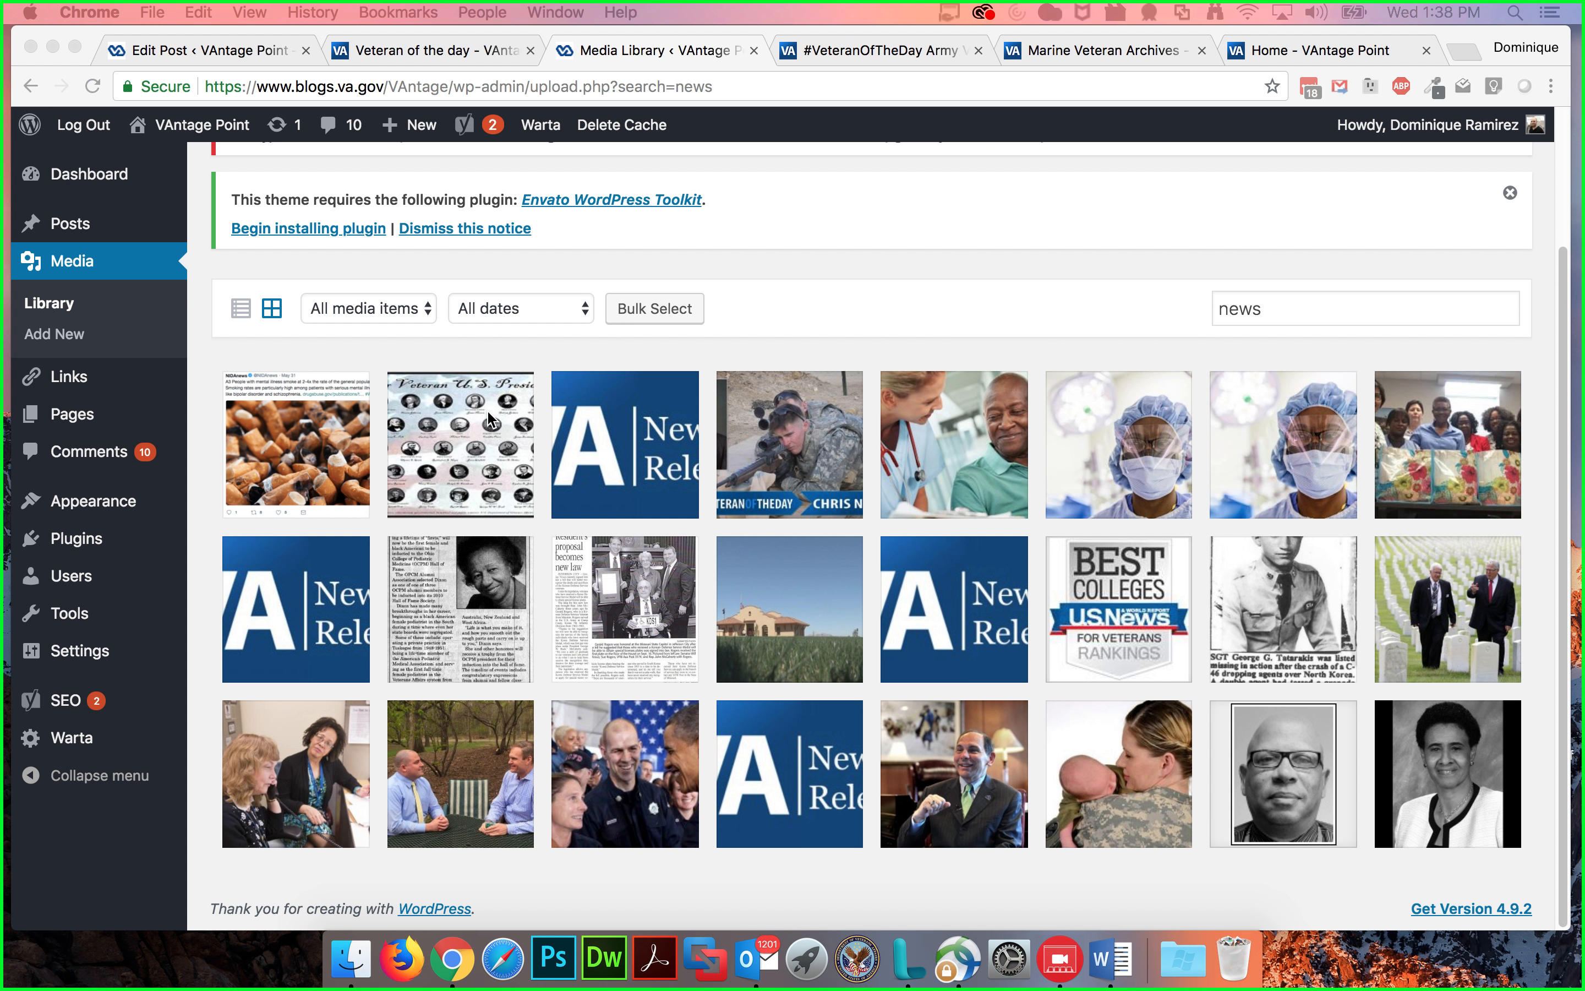
{"action": "scroll", "coordinate": [548, 361], "scroll_direction": "up", "scroll_amount": 1}
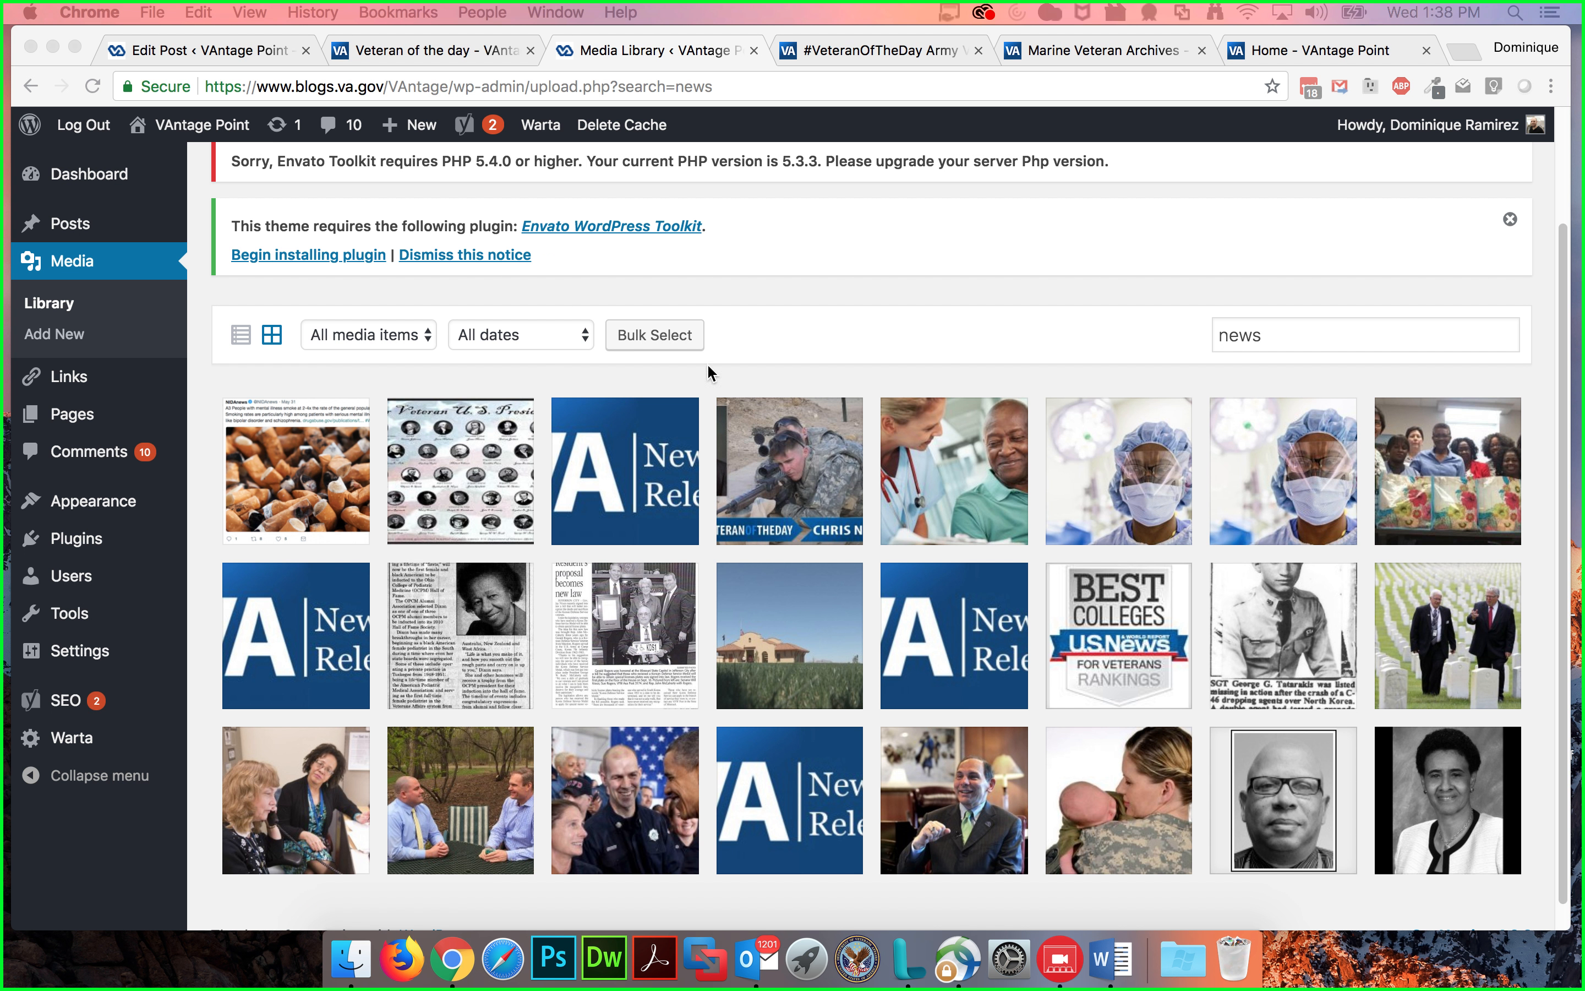
{"action": "left_click_drag", "start_coordinate": [1252, 334], "coordinate": [1466, 326]}
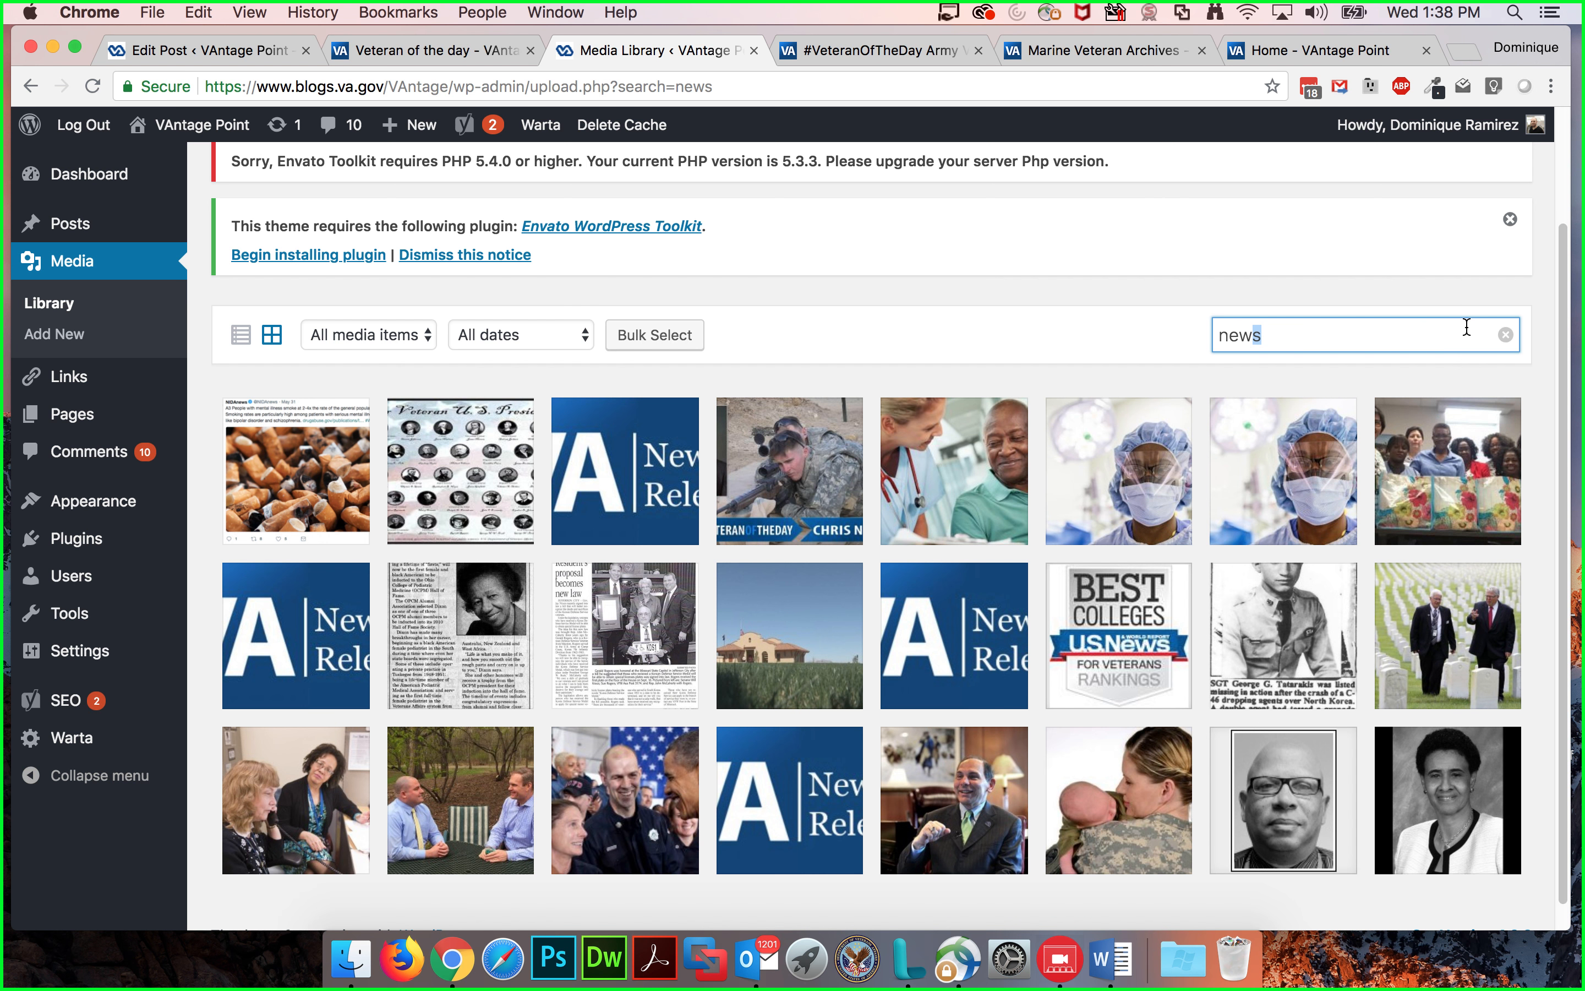
Step: Clear the media library search, browse all media items and open the Upload New Media page
{"action": "left_click", "coordinate": [1503, 335]}
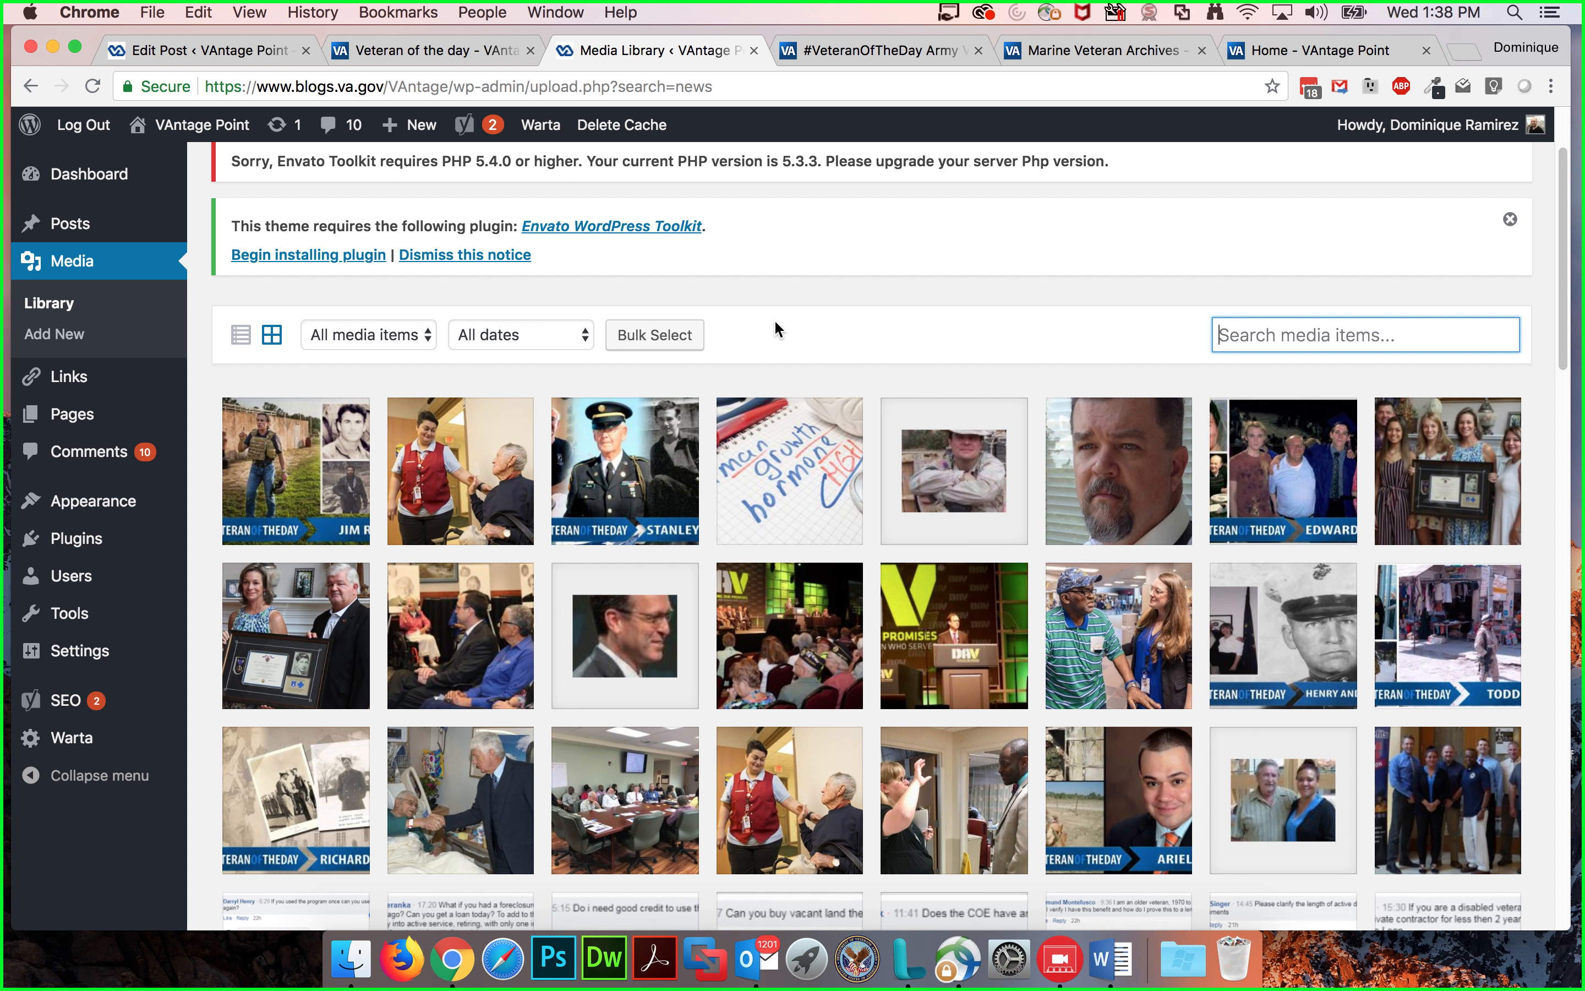
{"action": "left_click", "coordinate": [875, 289]}
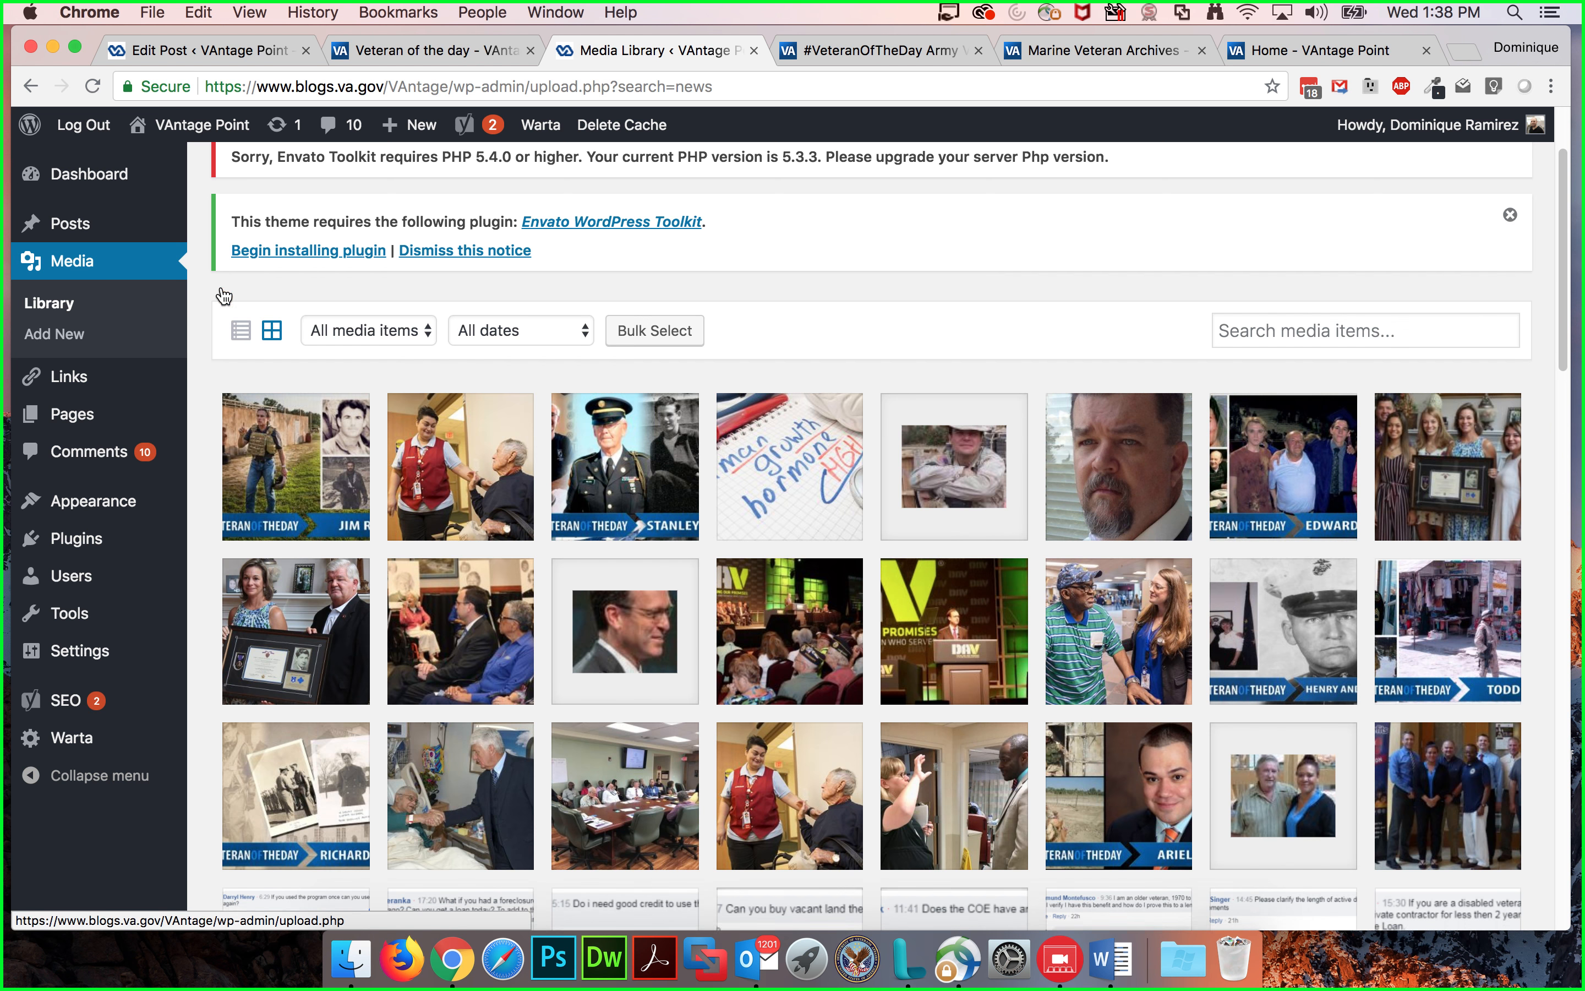
{"action": "scroll", "coordinate": [219, 285], "scroll_direction": "down", "scroll_amount": 10}
{"action": "scroll", "coordinate": [223, 286], "scroll_direction": "up", "scroll_amount": 10}
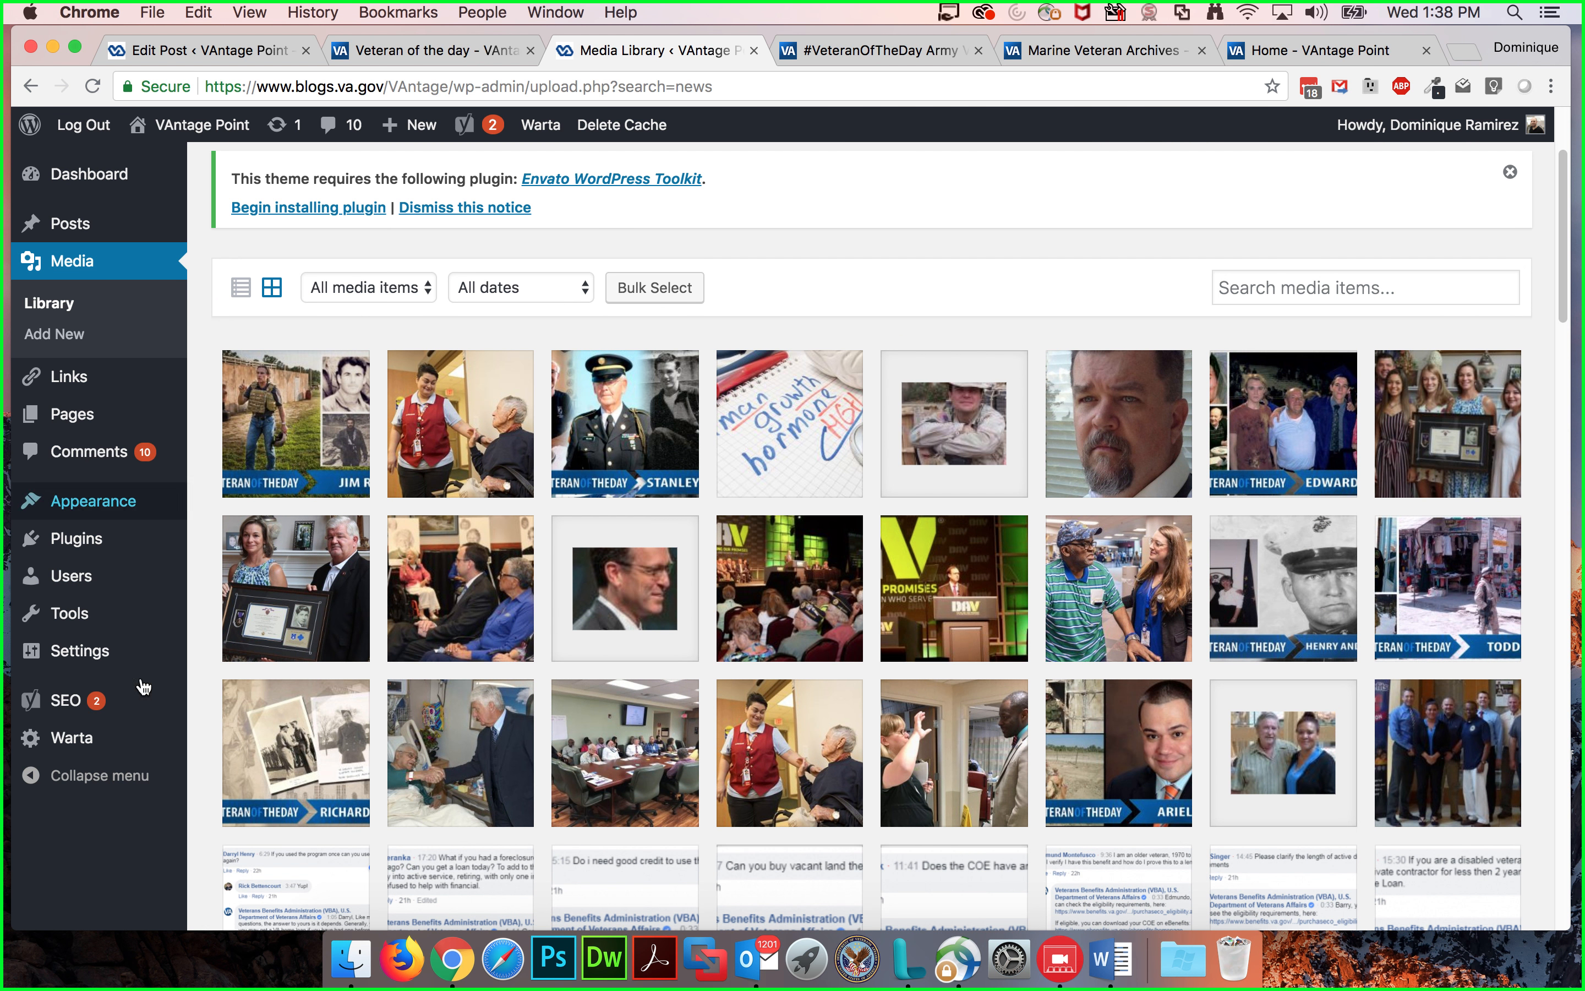
{"action": "left_click", "coordinate": [363, 927]}
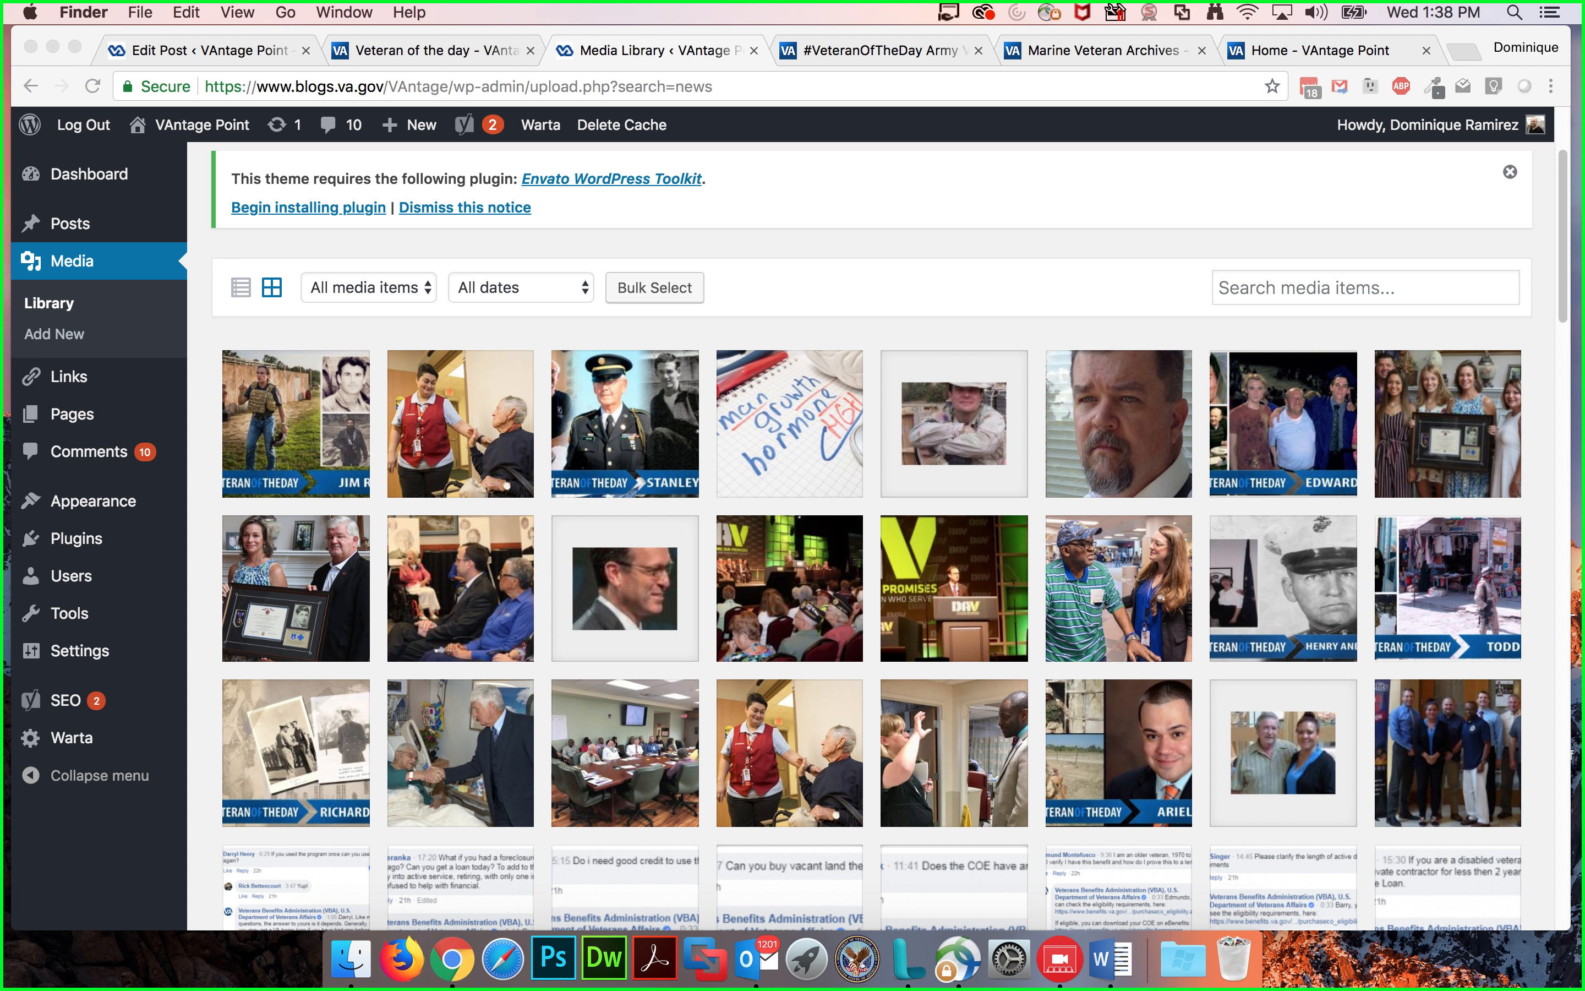
{"action": "left_click_drag", "start_coordinate": [1329, 383], "coordinate": [852, 452]}
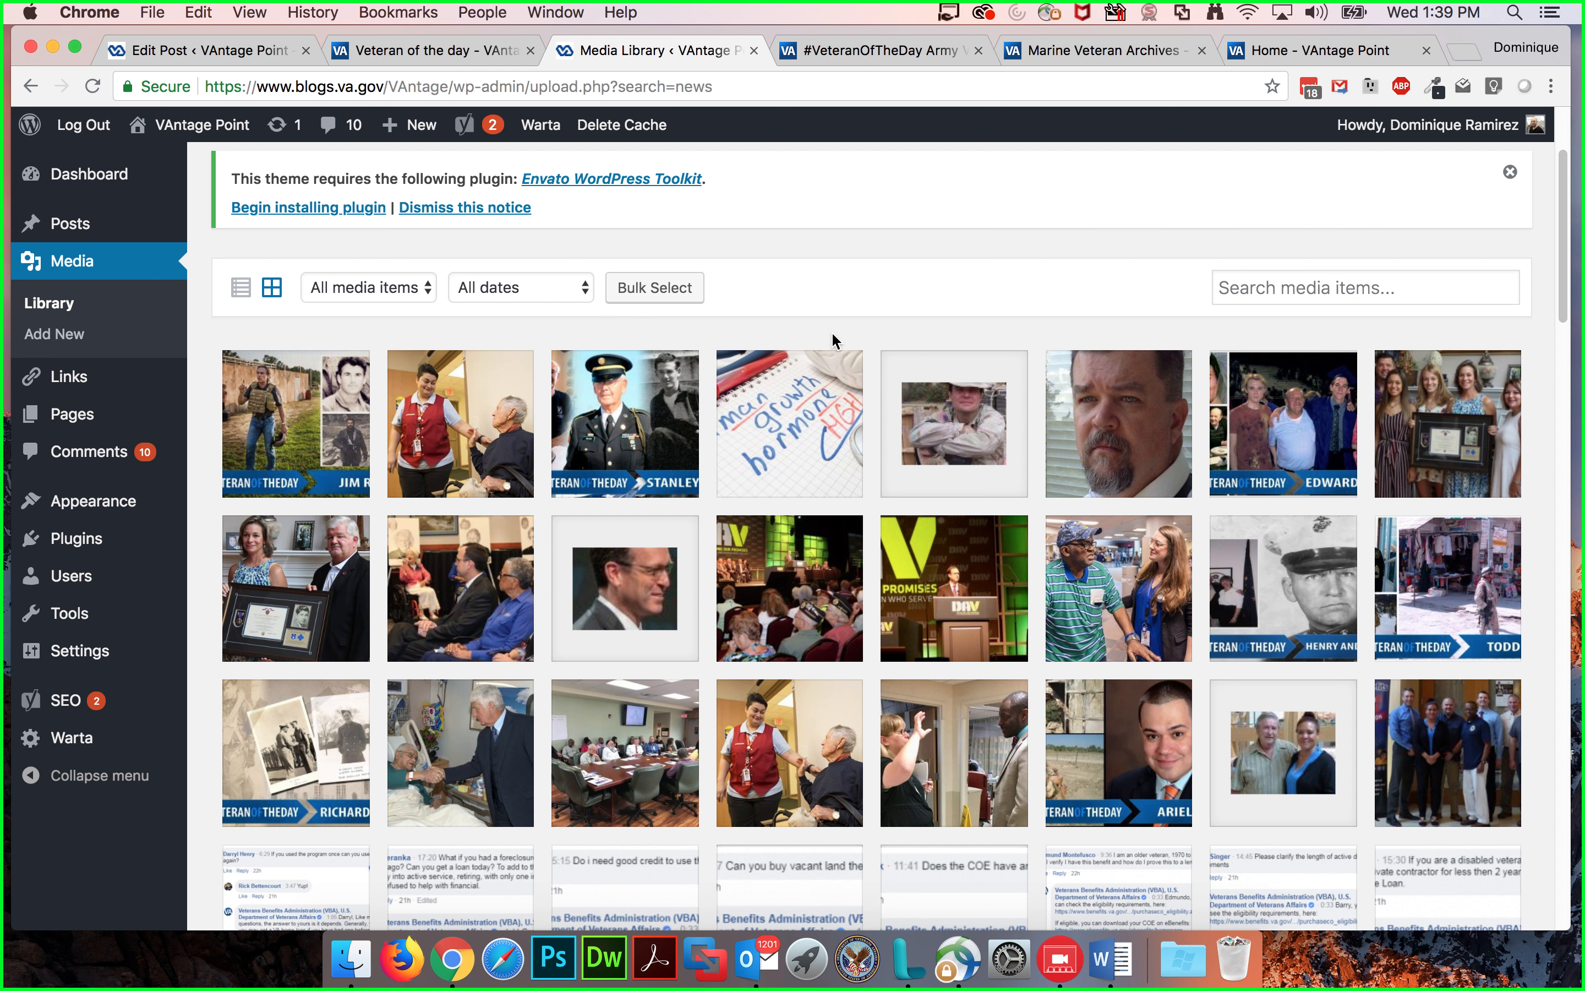
{"action": "left_click", "coordinate": [62, 338]}
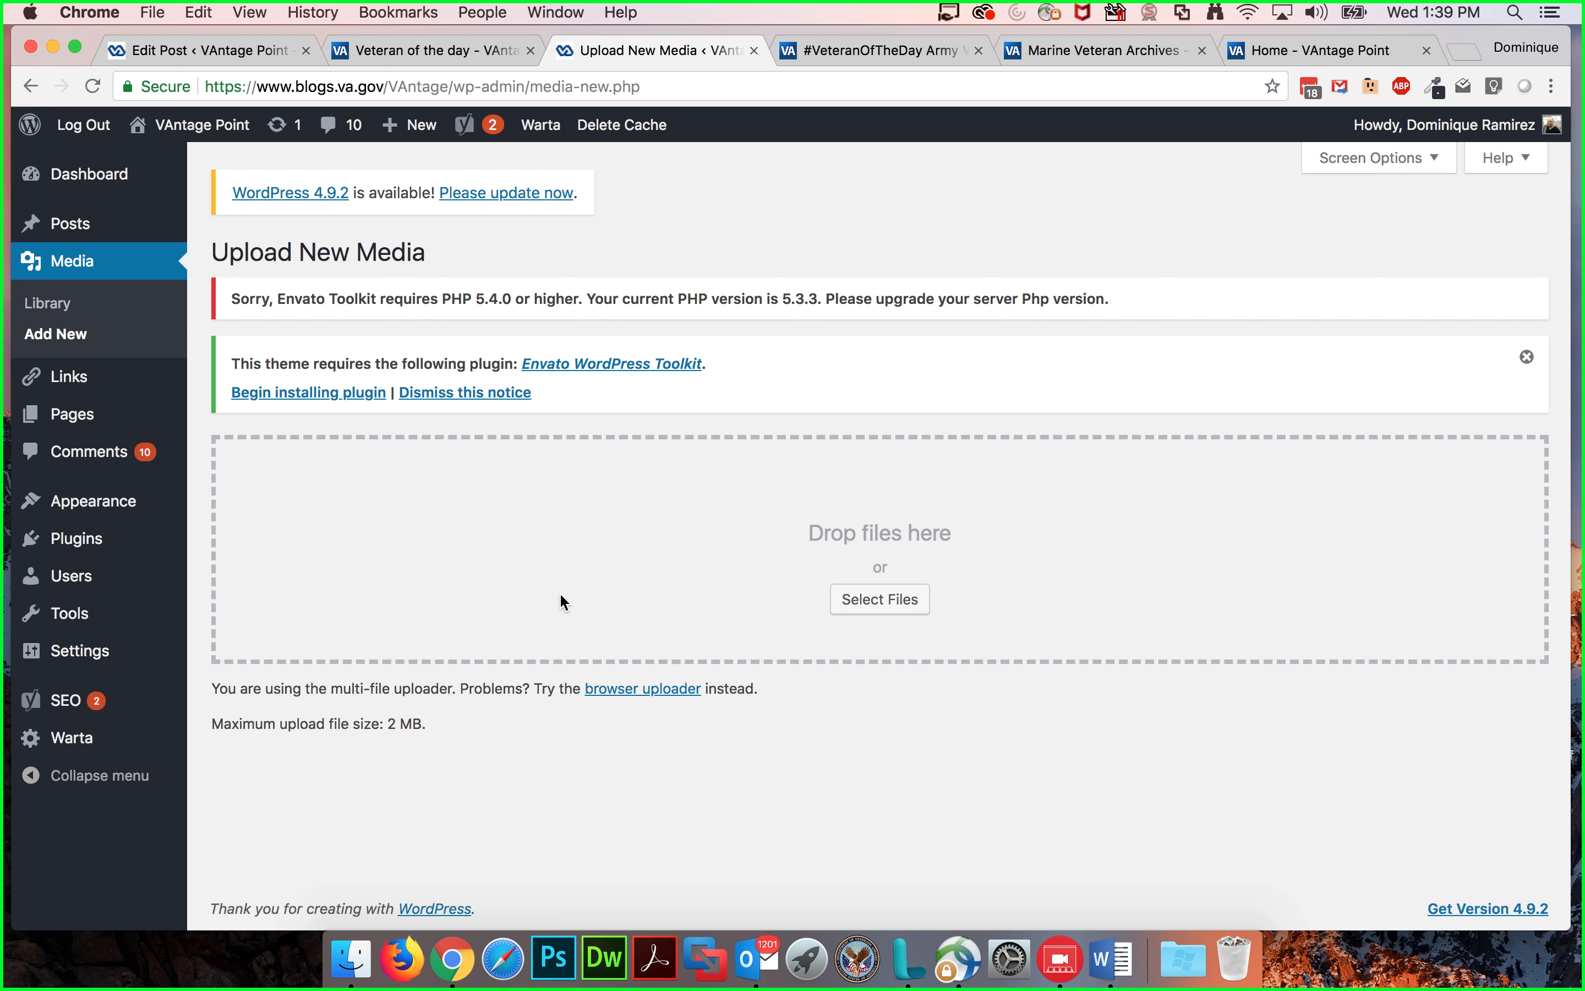
{"action": "mouse_move", "coordinate": [71, 387]}
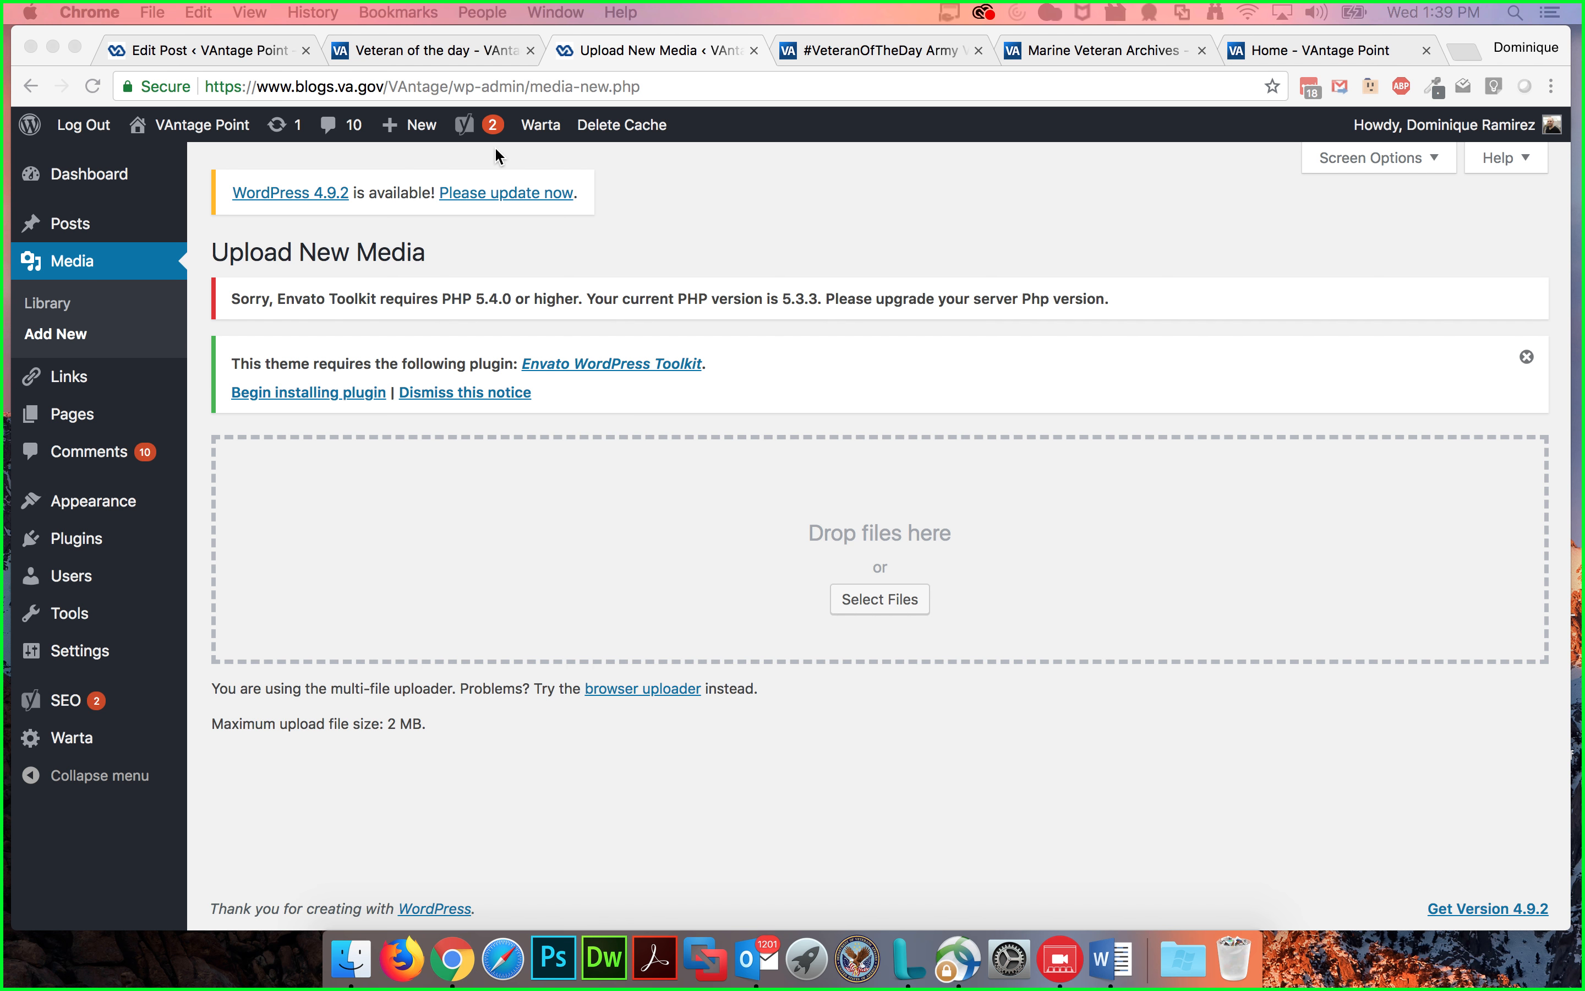
{"action": "left_click", "coordinate": [189, 52]}
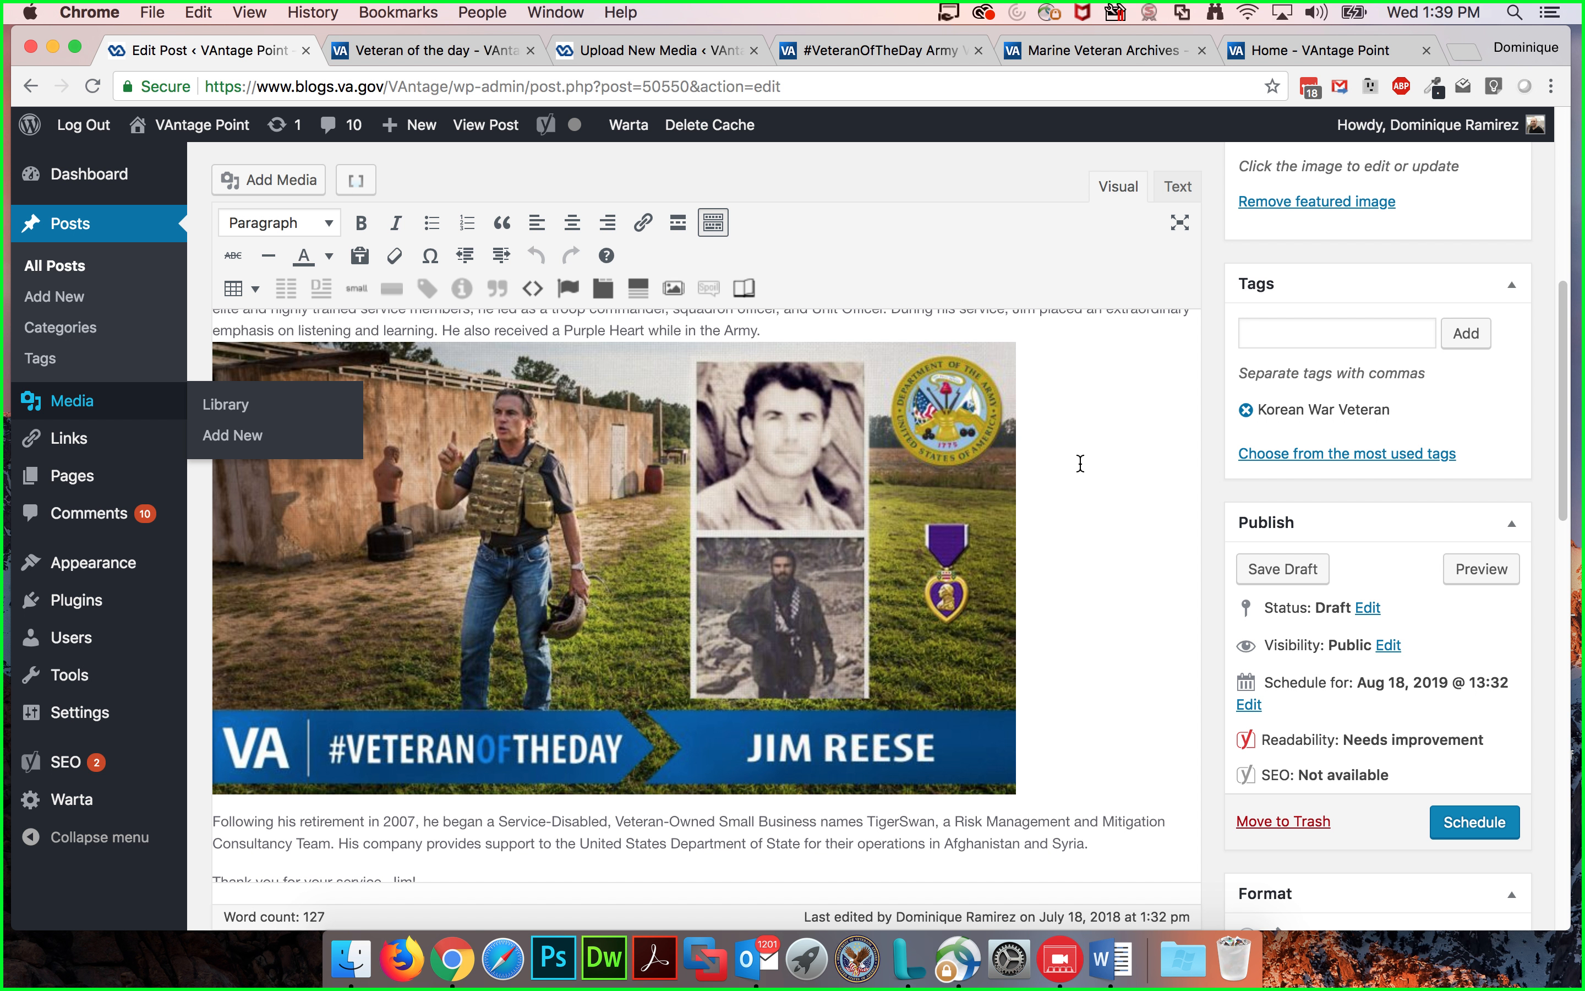
{"action": "left_click", "coordinate": [1113, 415]}
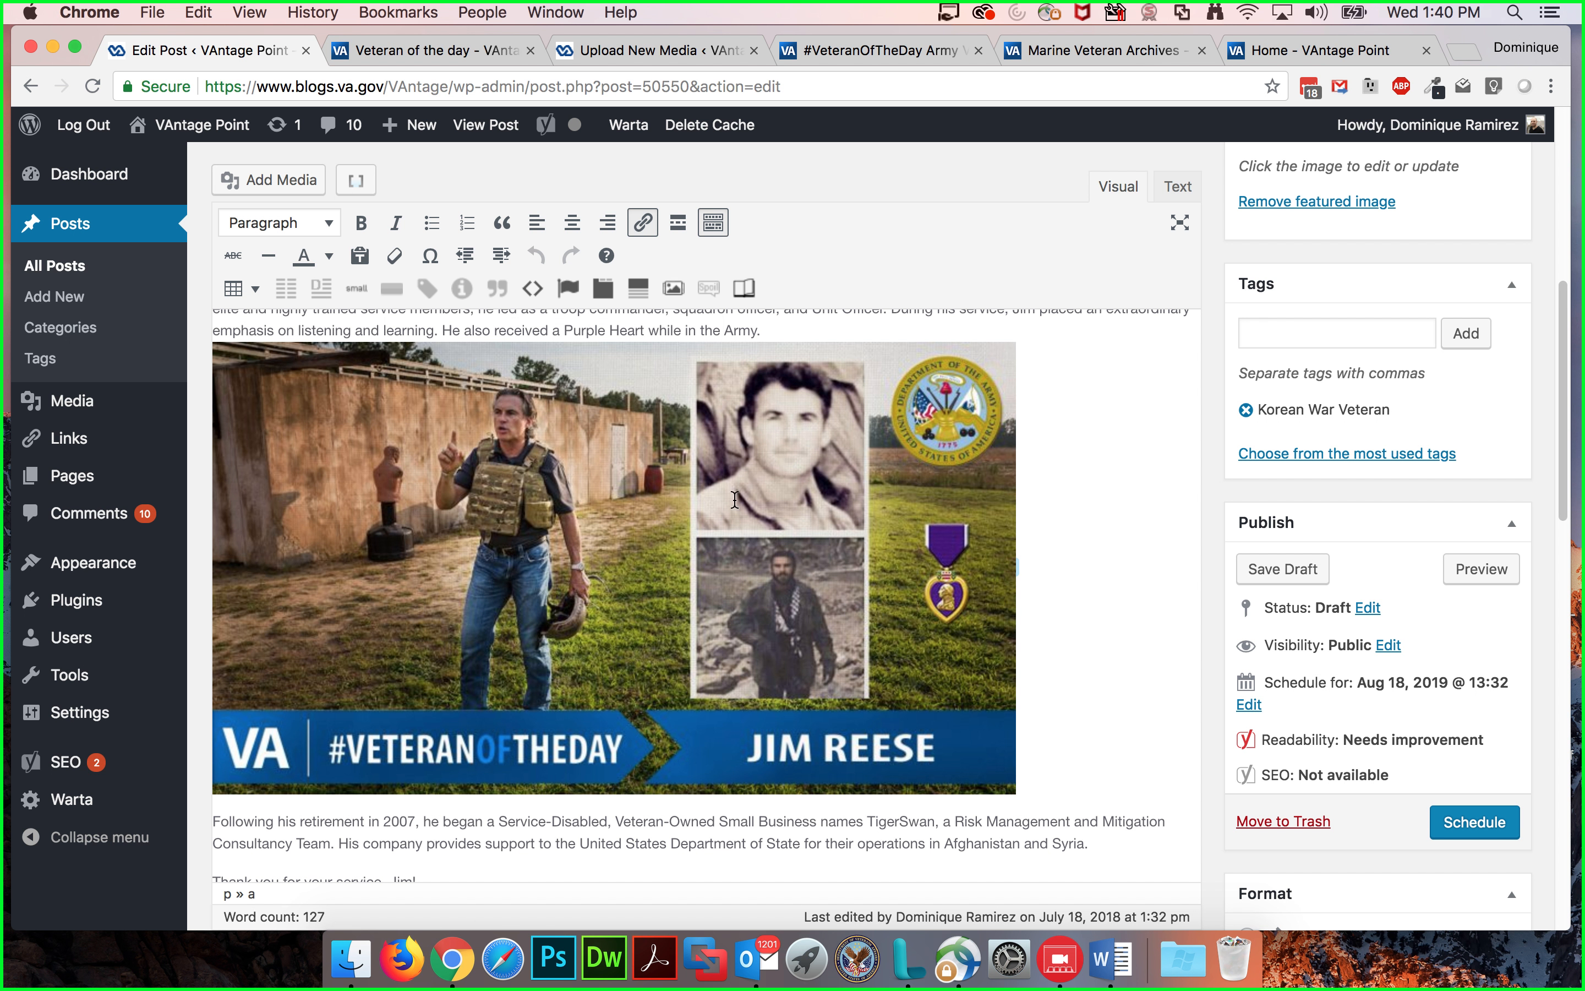
{"action": "left_click", "coordinate": [762, 491]}
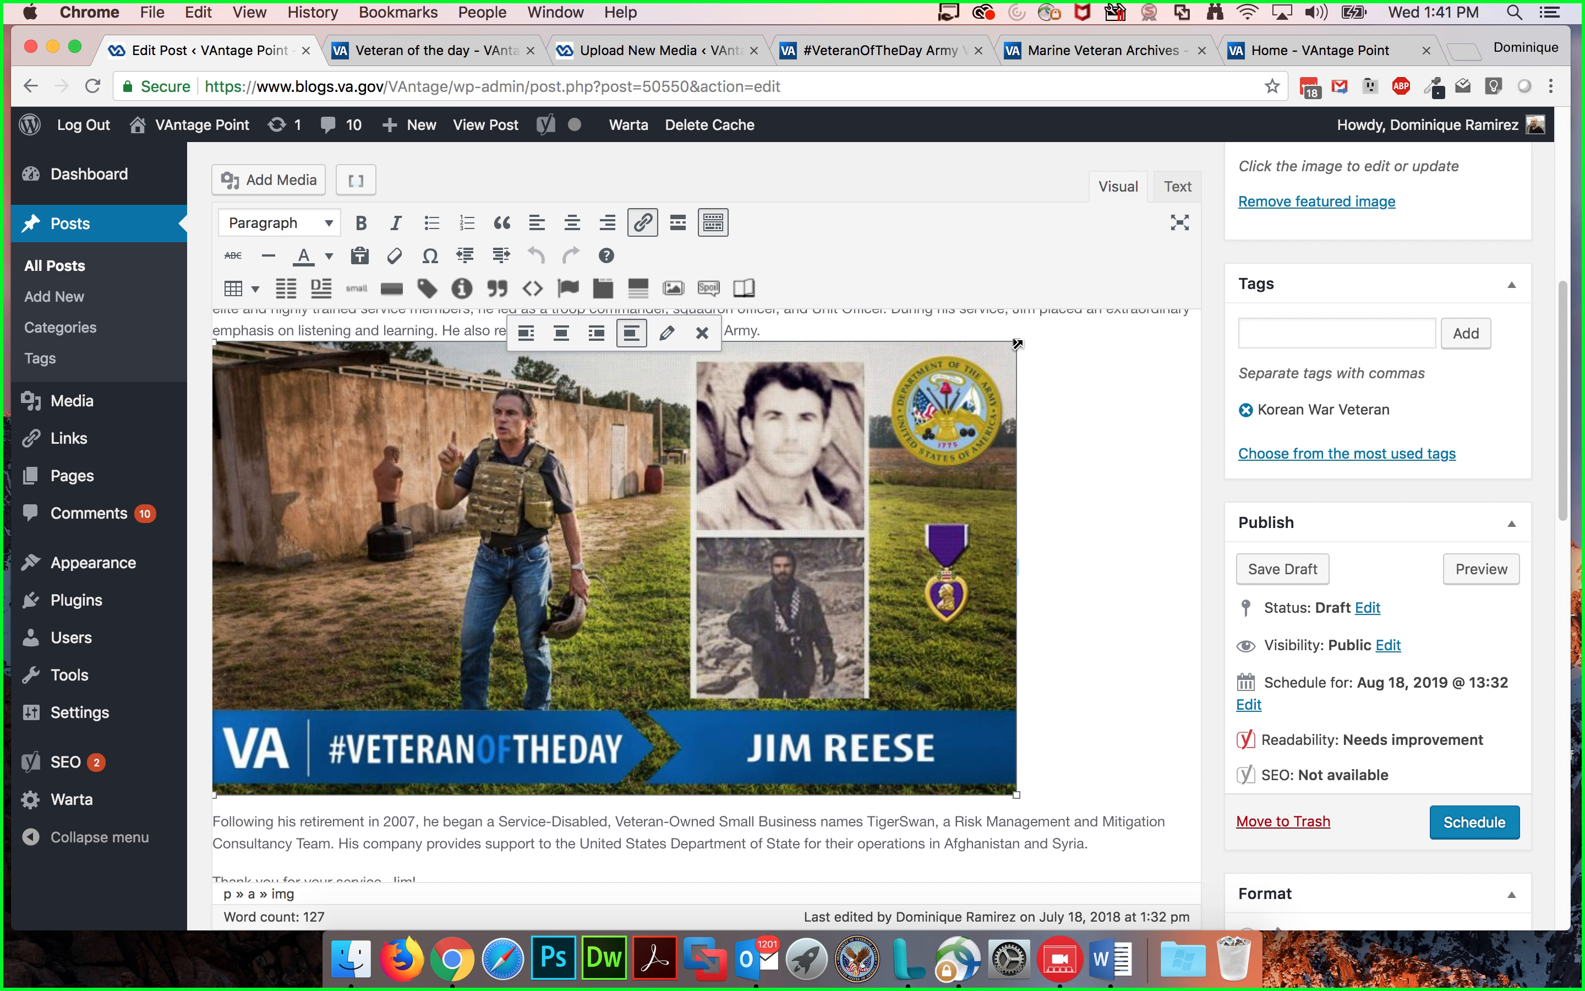
{"action": "scroll", "coordinate": [1017, 343], "scroll_direction": "up", "scroll_amount": 5}
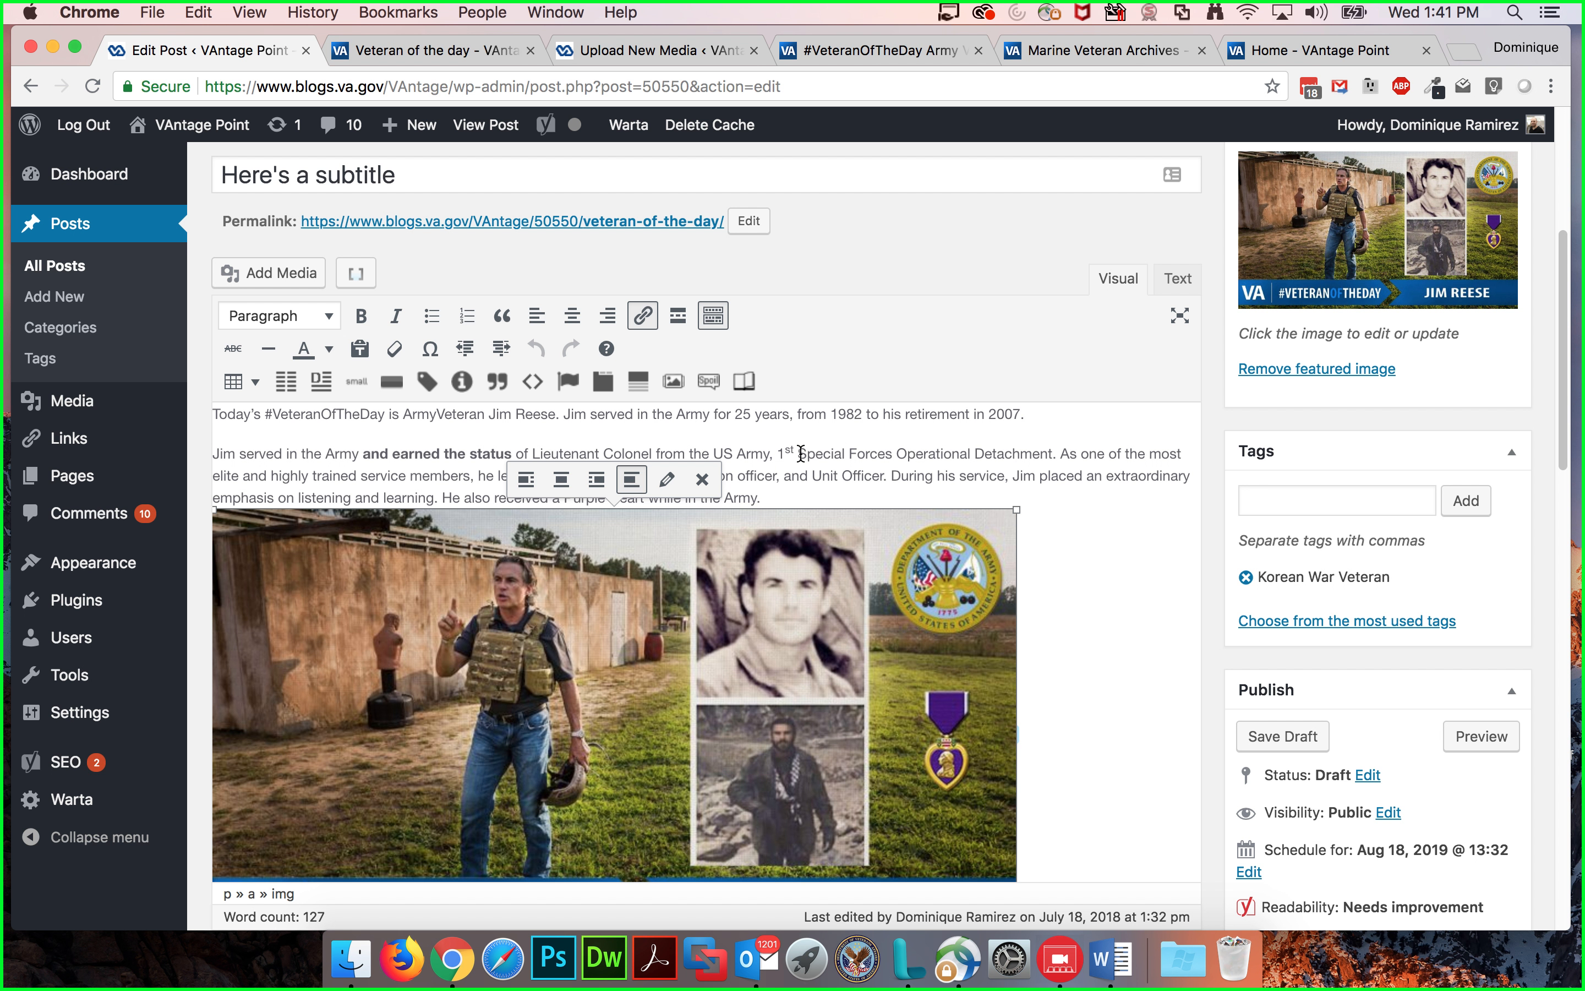
{"action": "scroll", "coordinate": [1047, 453], "scroll_direction": "down", "scroll_amount": 2}
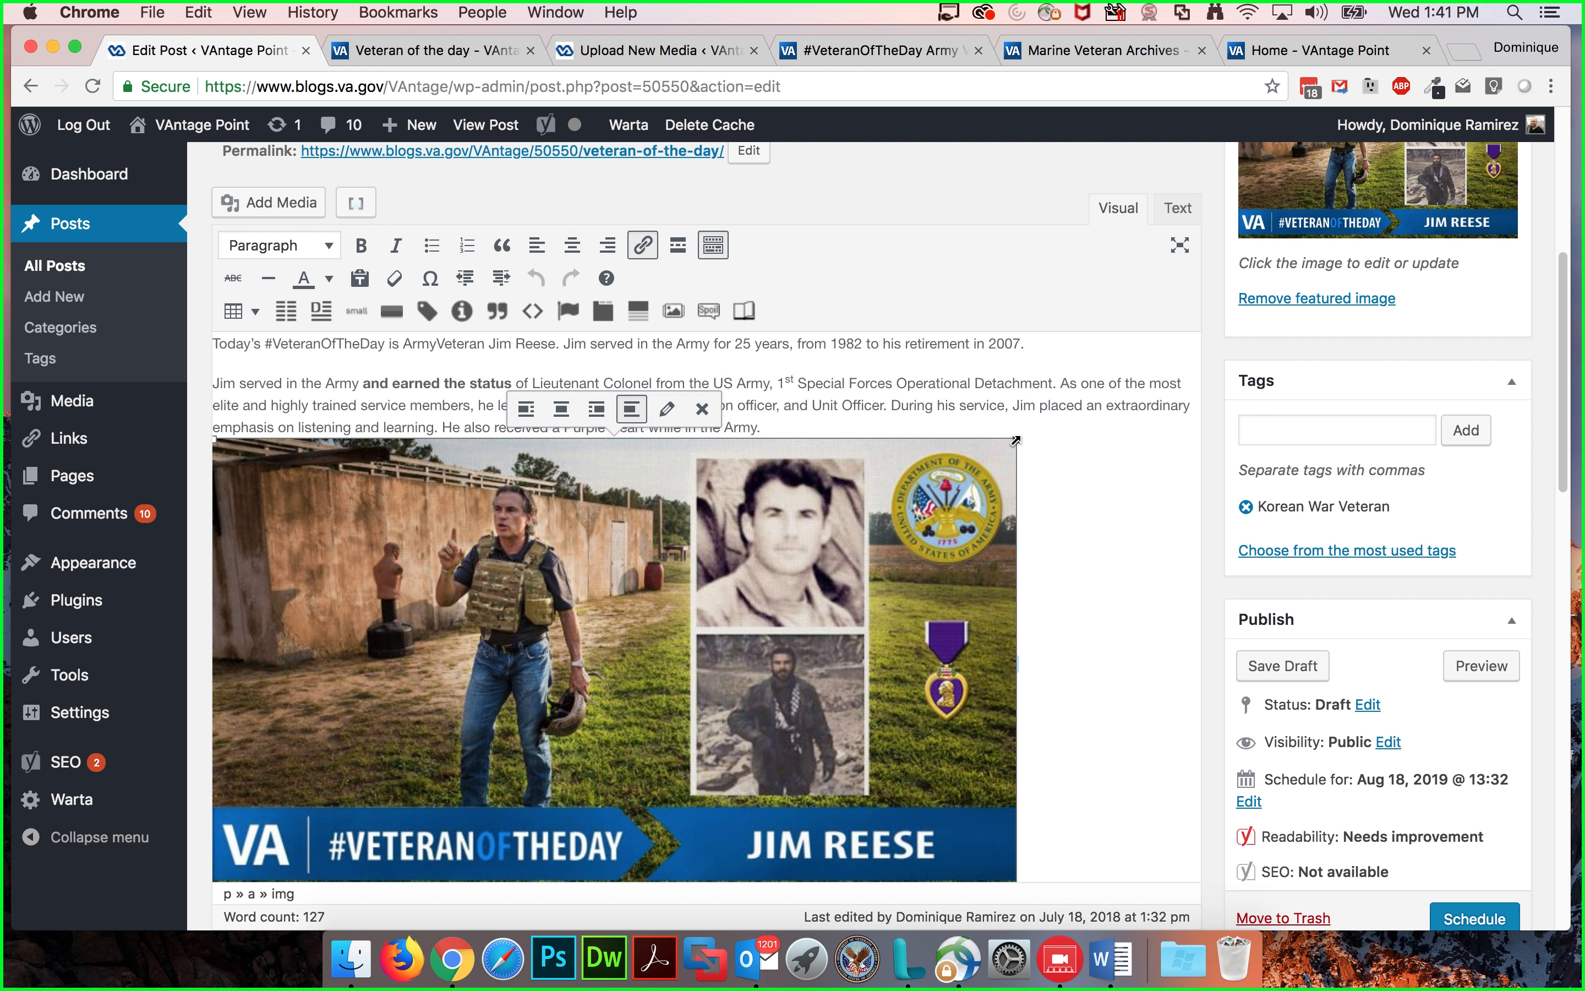
{"action": "left_click_drag", "start_coordinate": [1017, 440], "coordinate": [705, 583]}
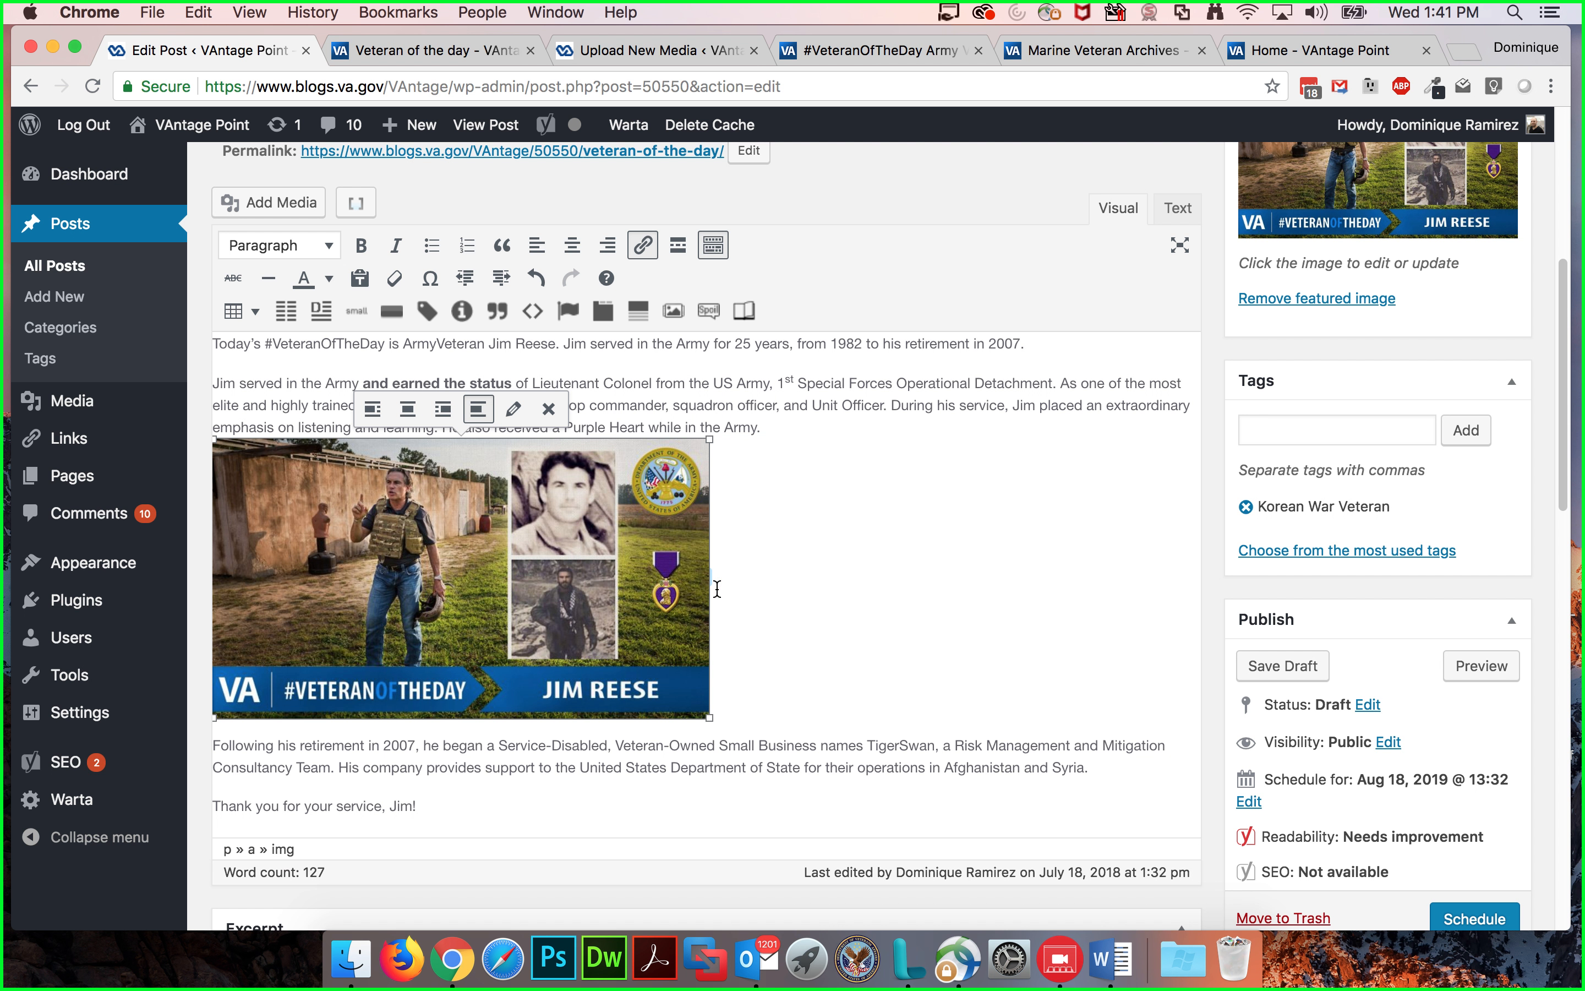
Step: View the resized image's HTML in the Text editor, then go back to the Visual editor
{"action": "left_click", "coordinate": [1177, 207]}
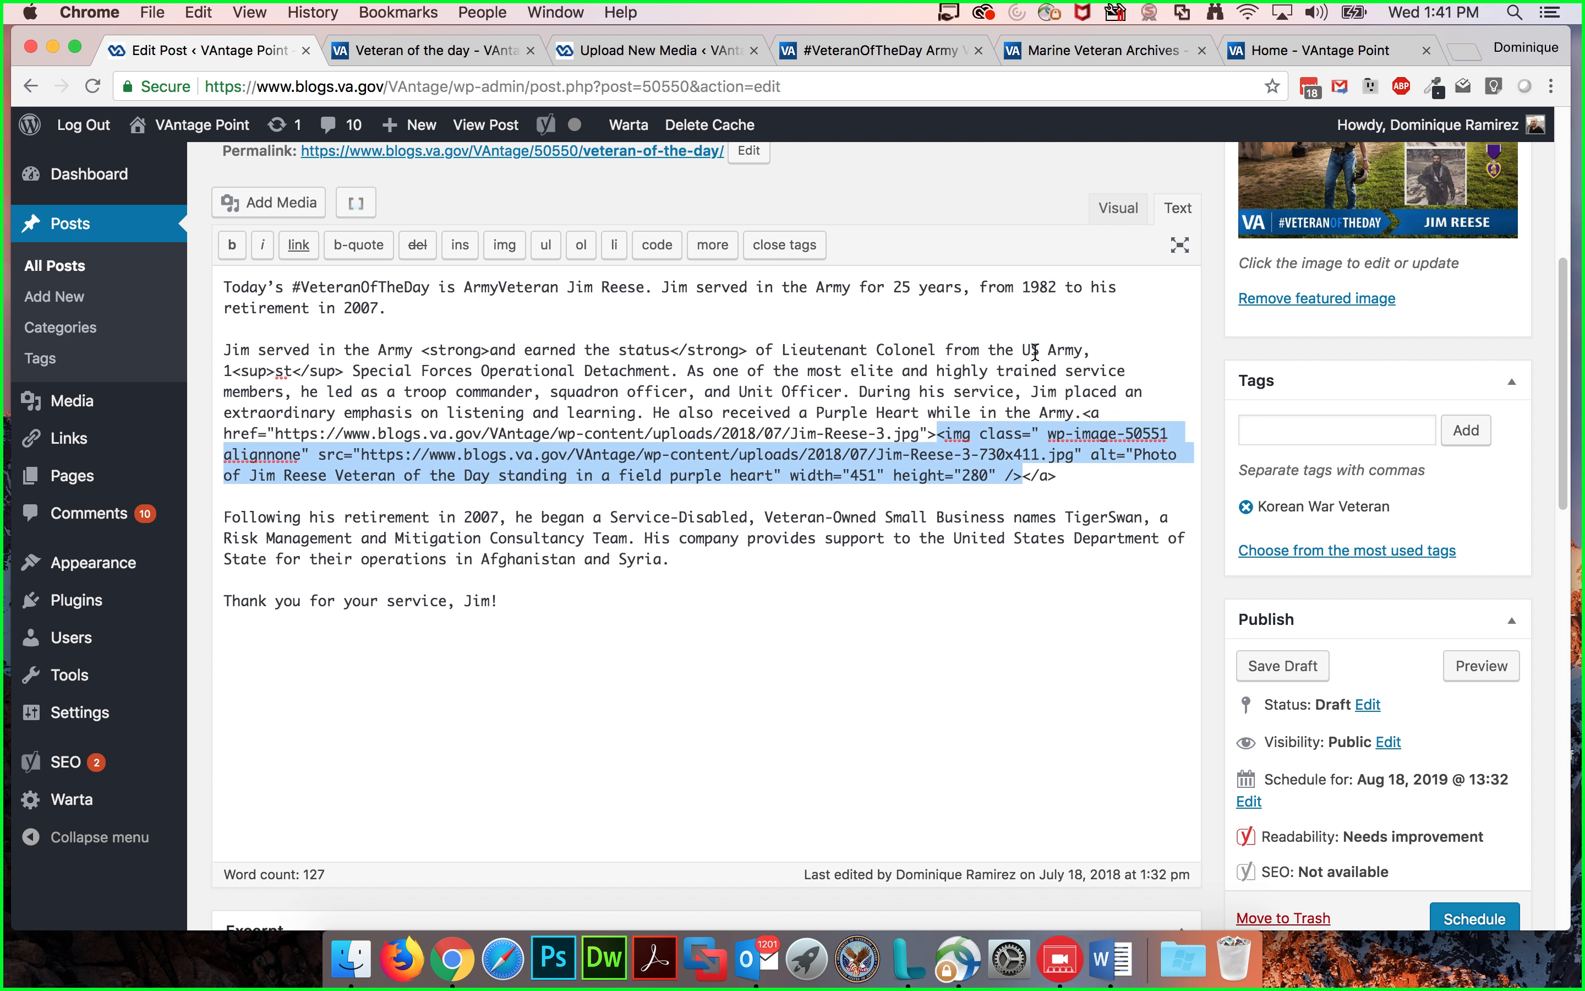
{"action": "left_click", "coordinate": [1191, 443]}
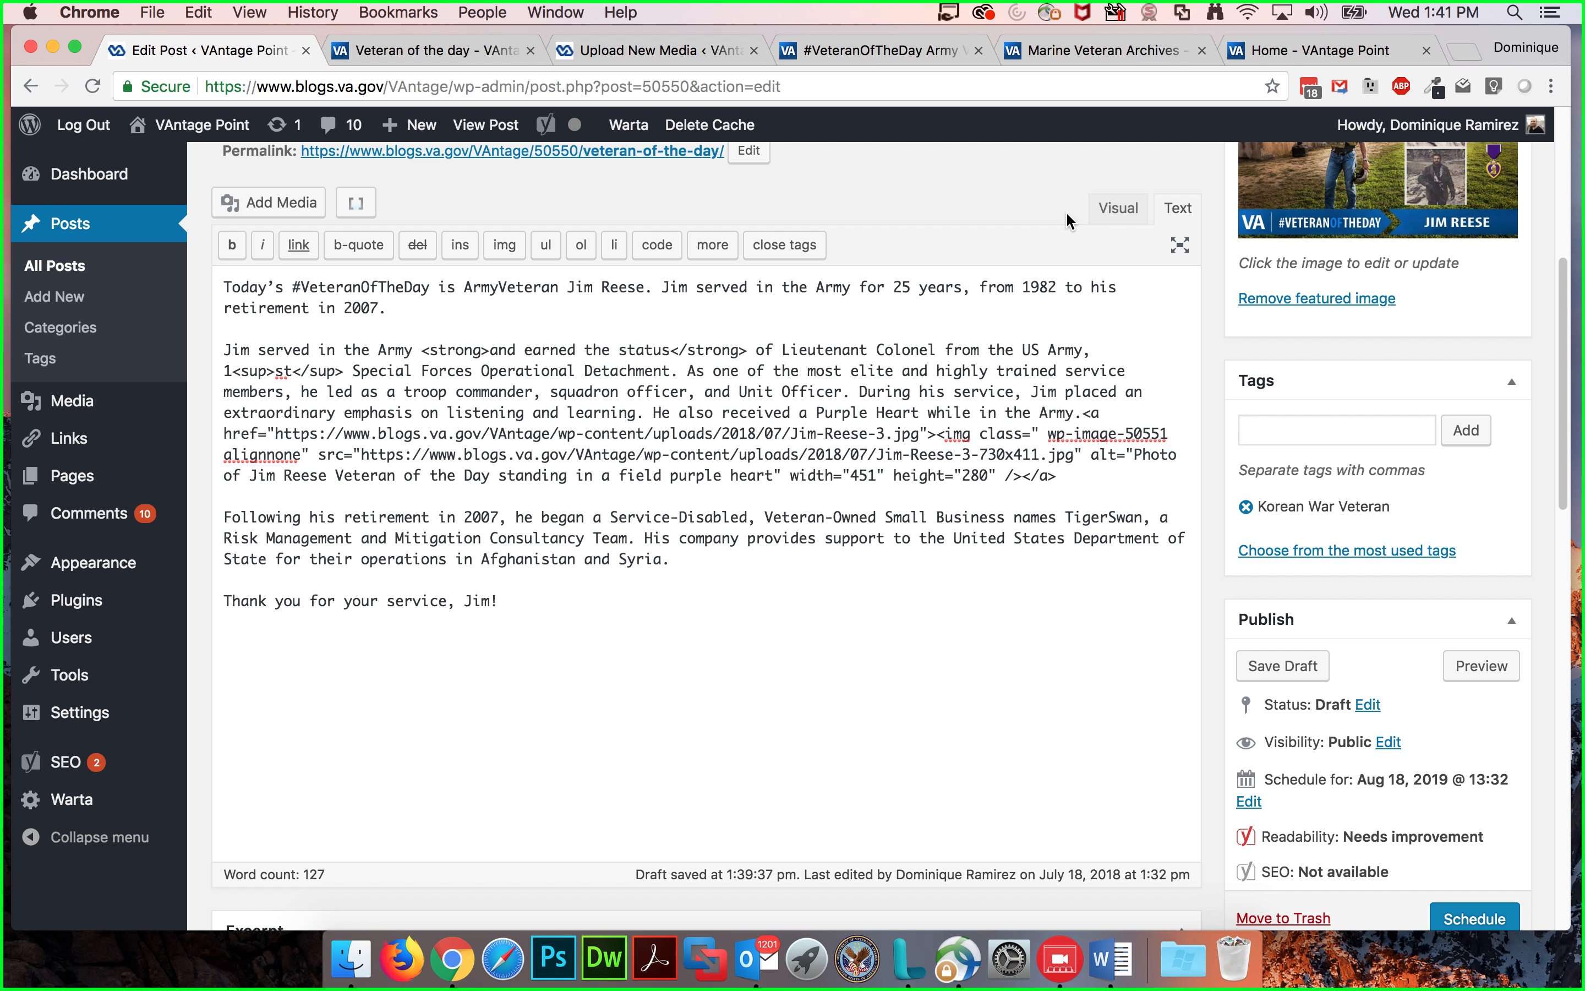
{"action": "left_click", "coordinate": [1121, 223]}
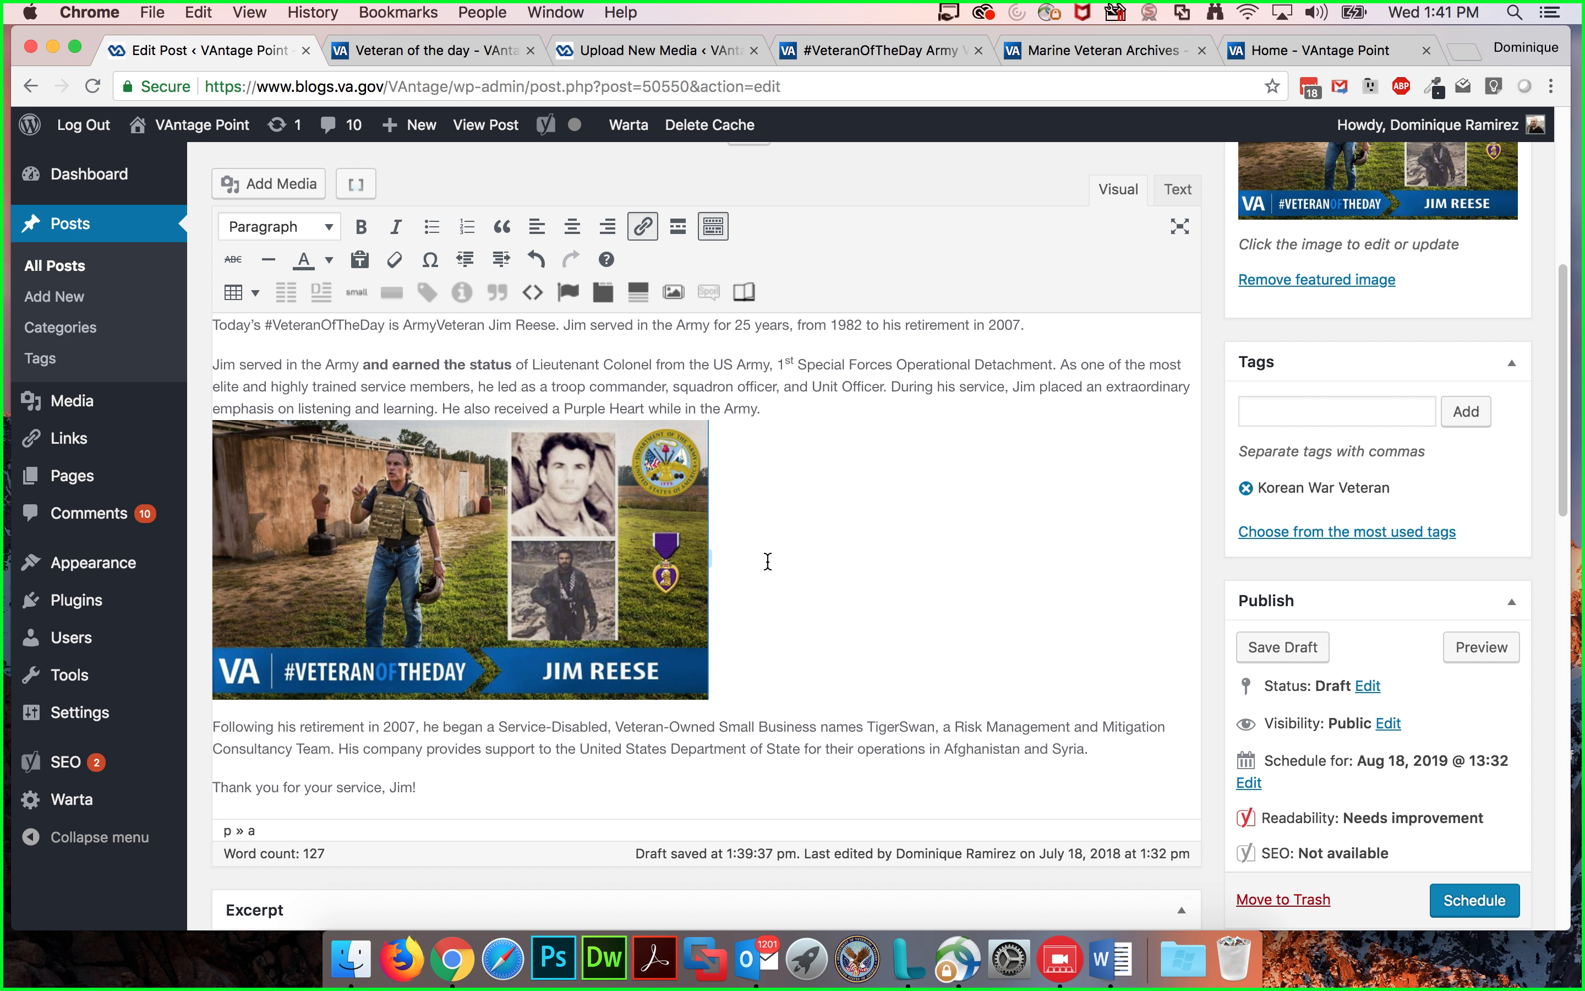
Step: Set the image's alignment to center after trying right and left alignment
{"action": "left_click", "coordinate": [562, 514]}
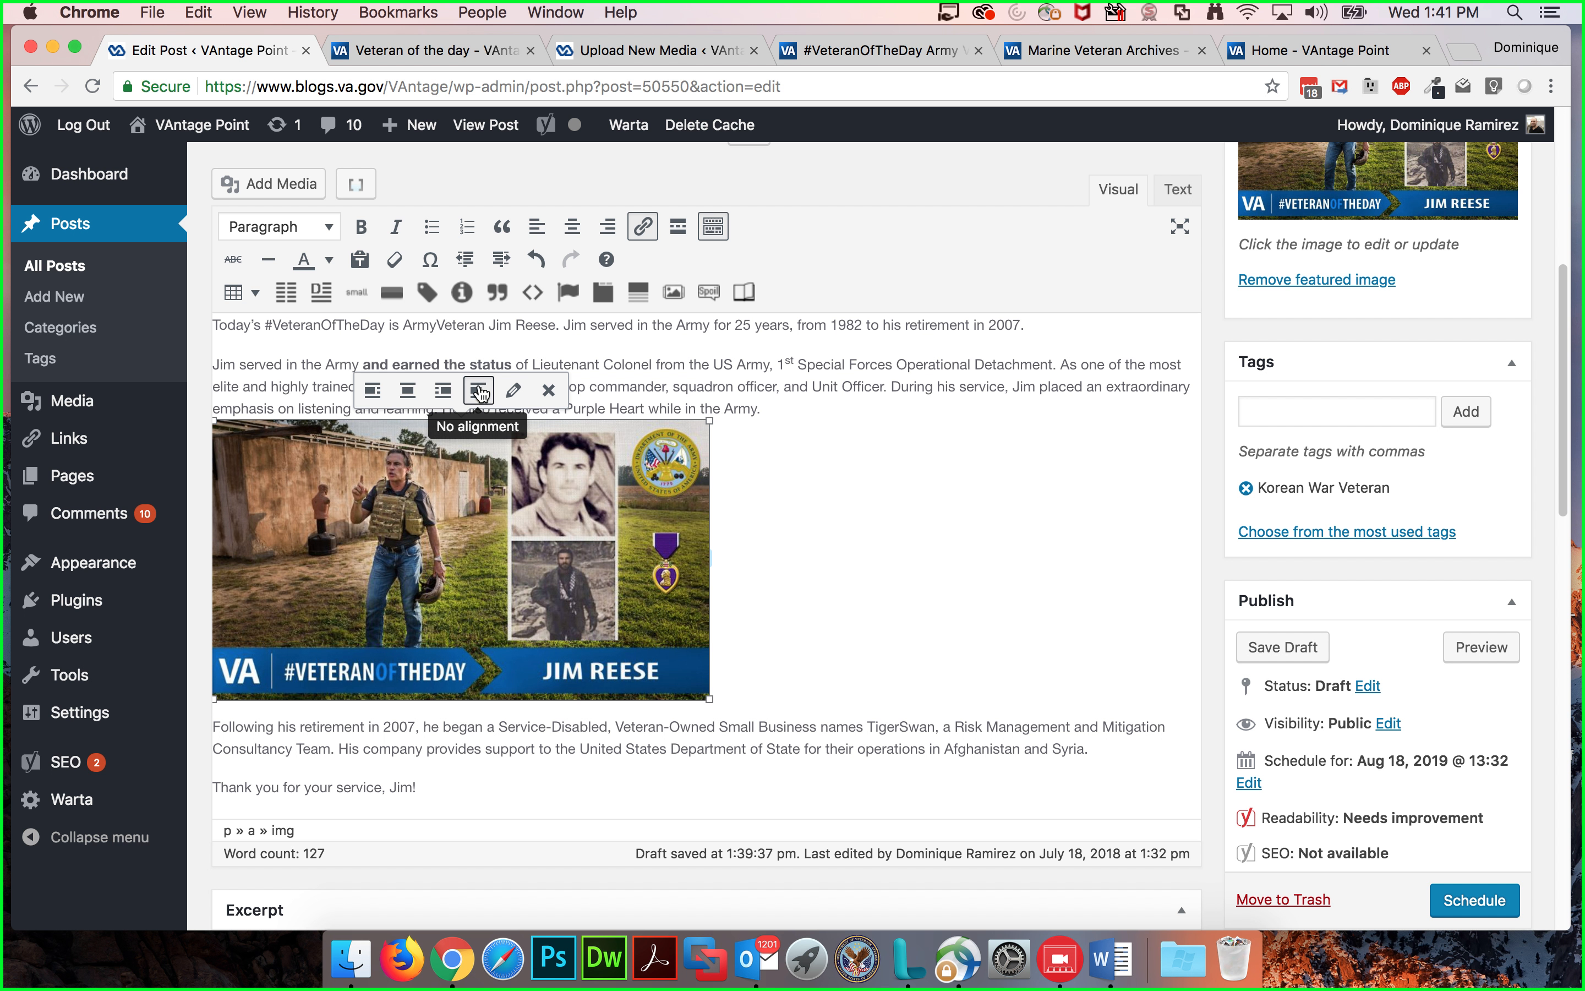
{"action": "left_click", "coordinate": [443, 396]}
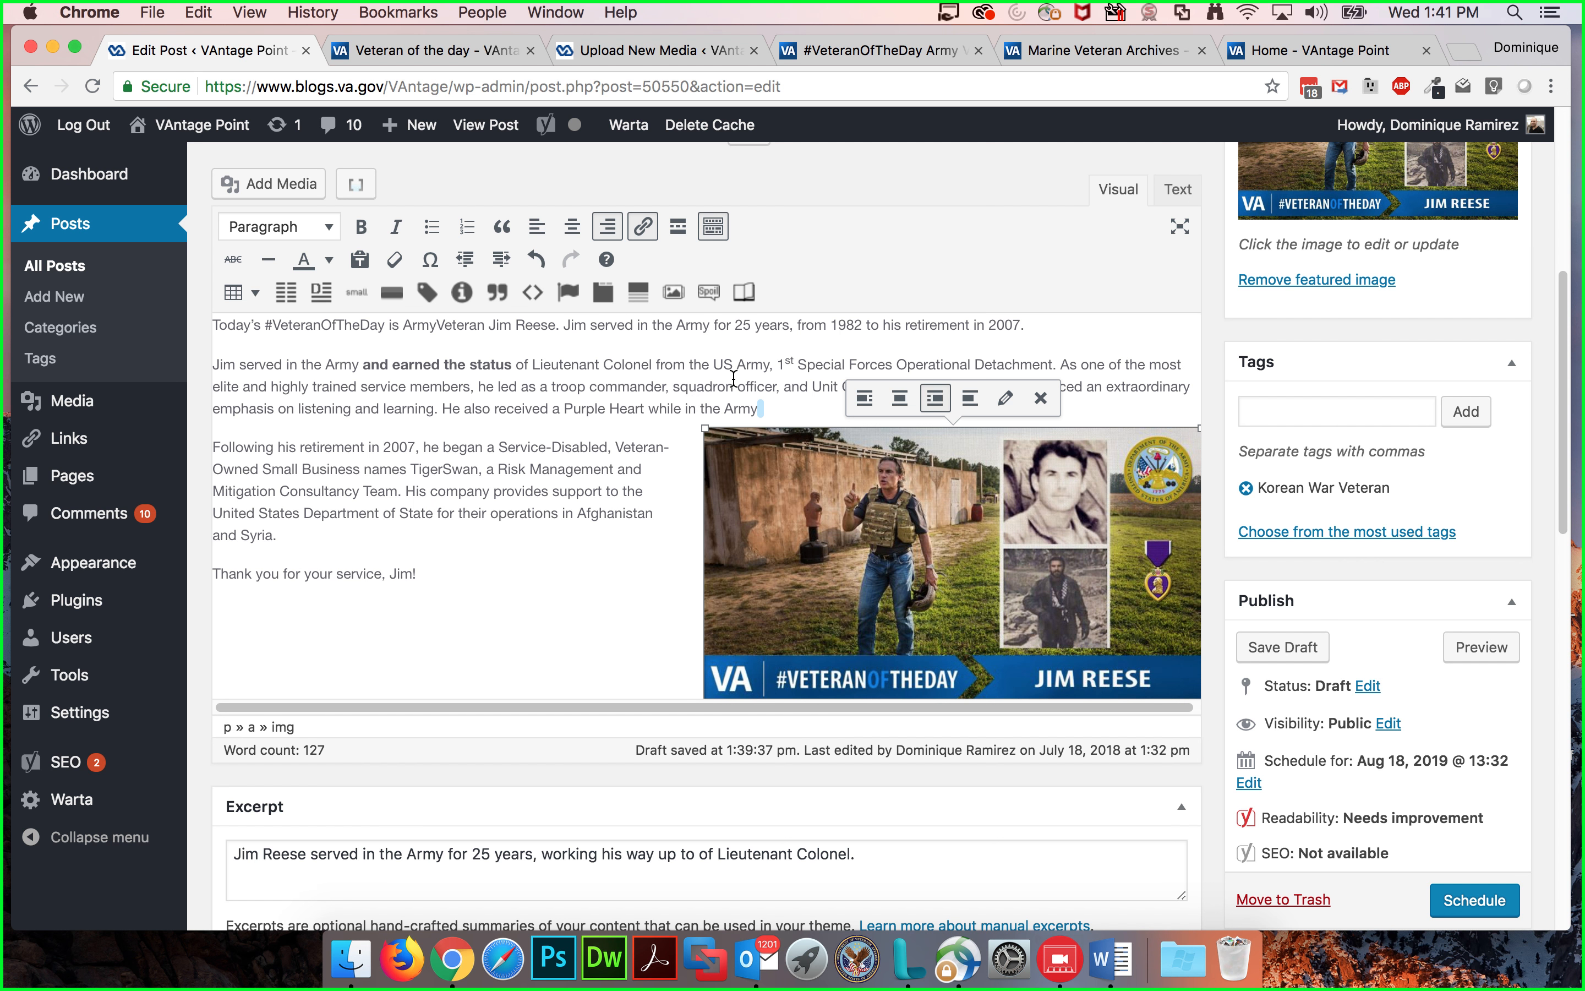
{"action": "left_click", "coordinate": [864, 398]}
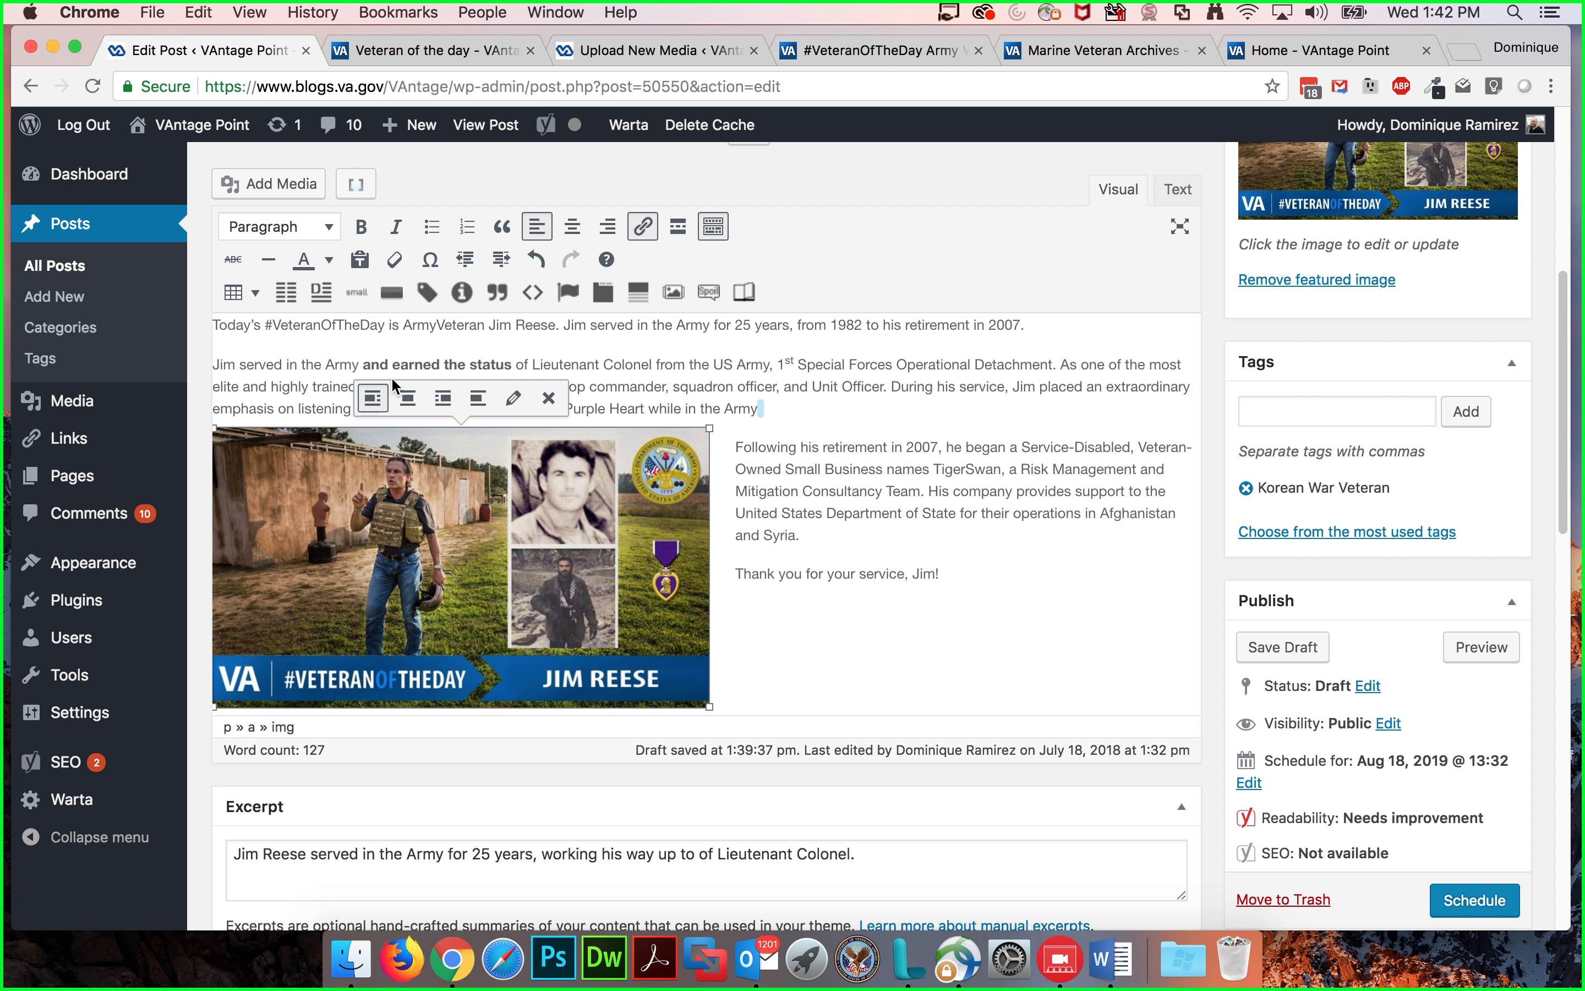
{"action": "left_click", "coordinate": [408, 398]}
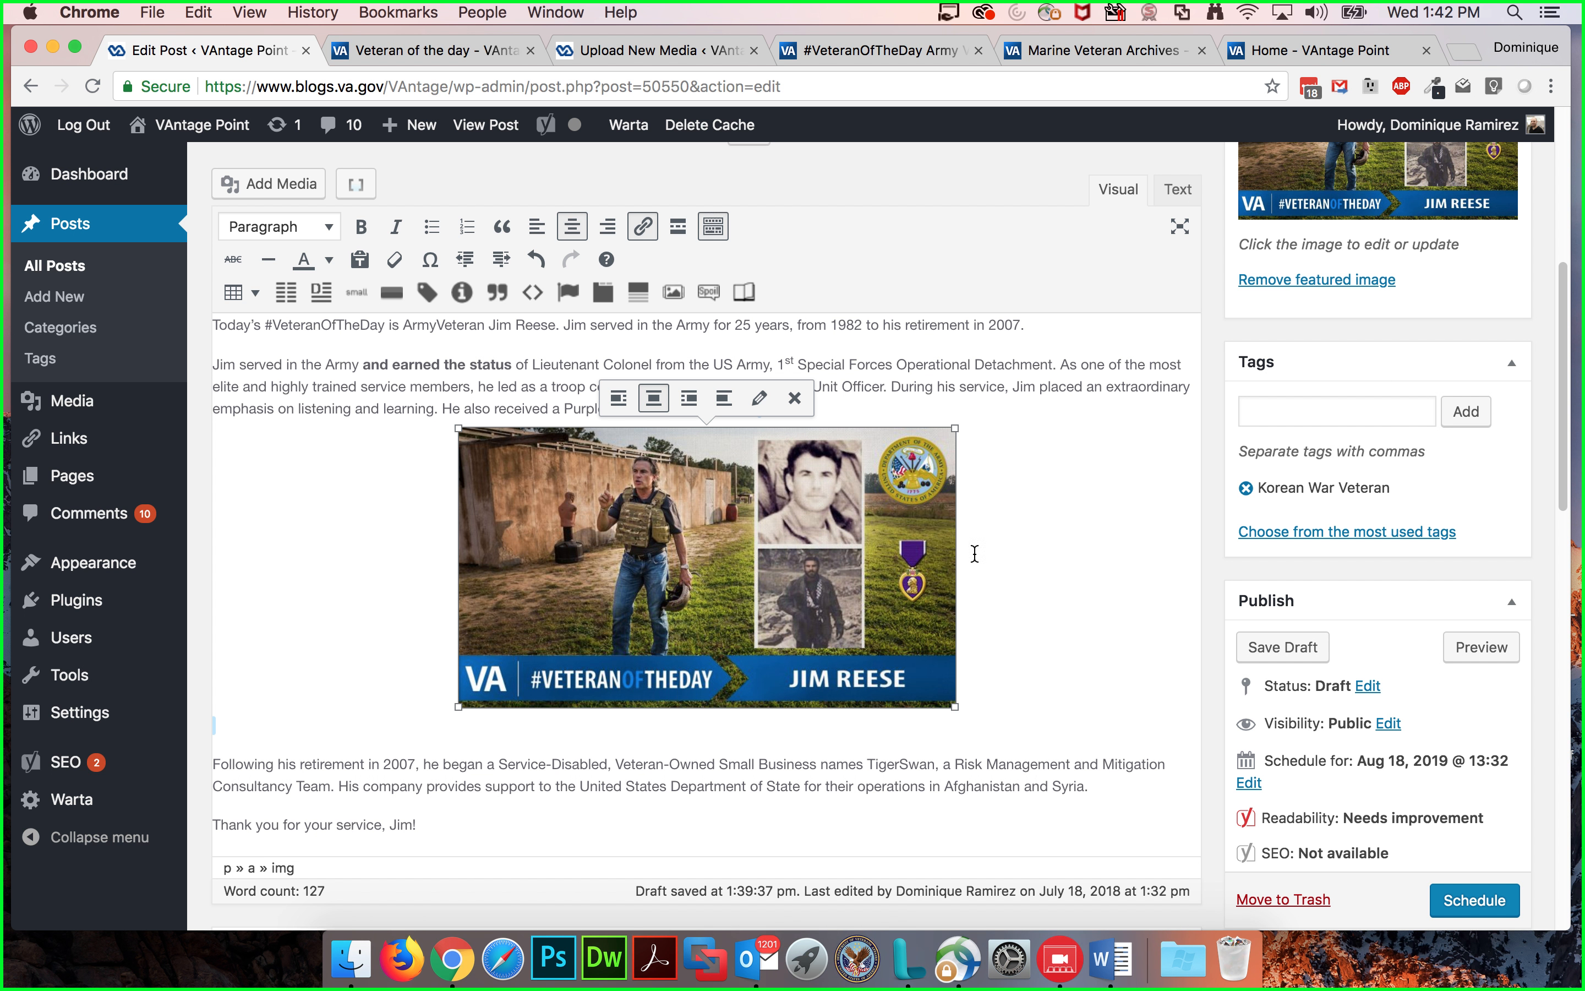
Step: Insert a horizontal line between the image and the paragraph about his retirement
{"action": "left_click", "coordinate": [961, 727]}
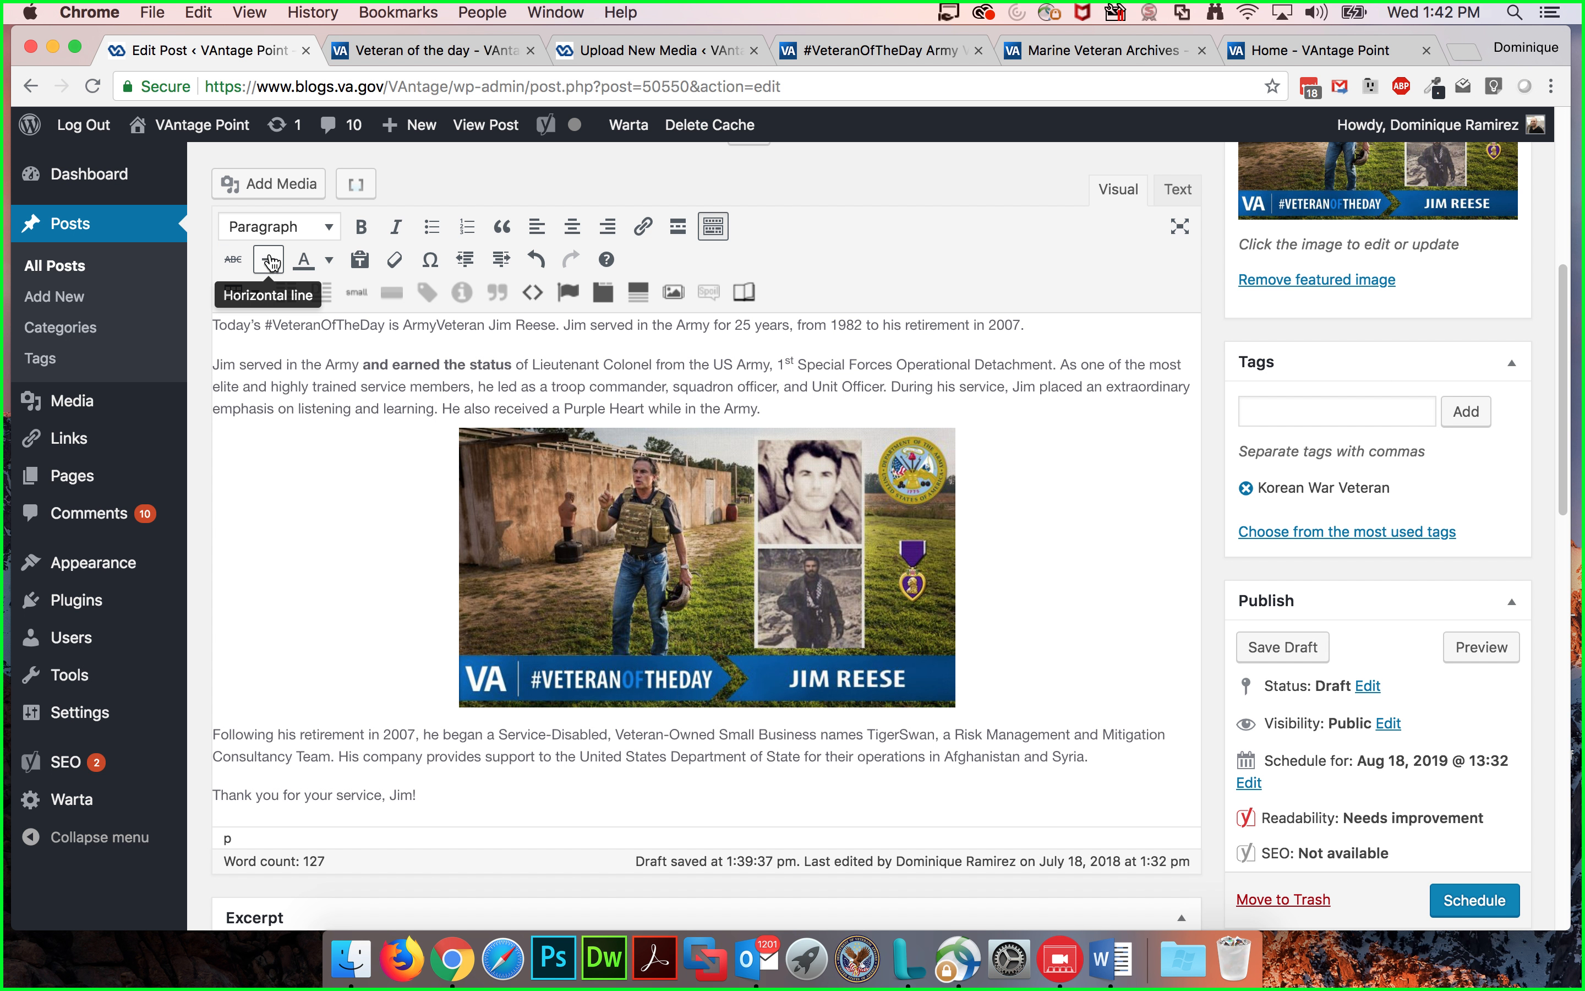
{"action": "left_click", "coordinate": [270, 261]}
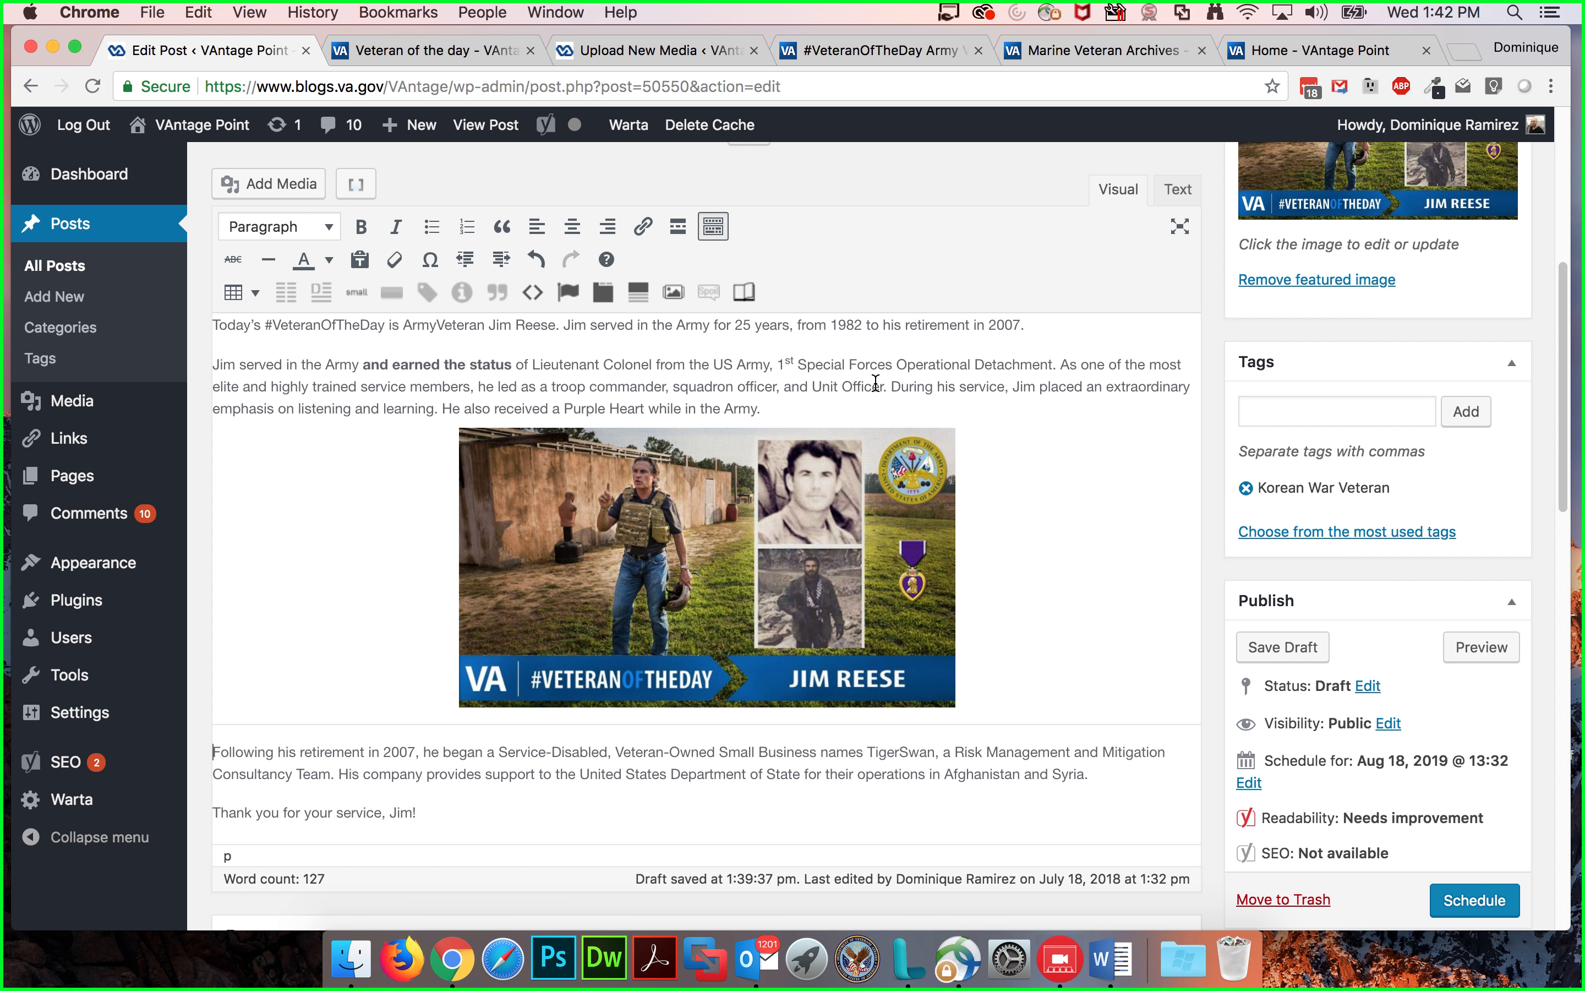
{"action": "scroll", "coordinate": [872, 392], "scroll_direction": "down", "scroll_amount": 1}
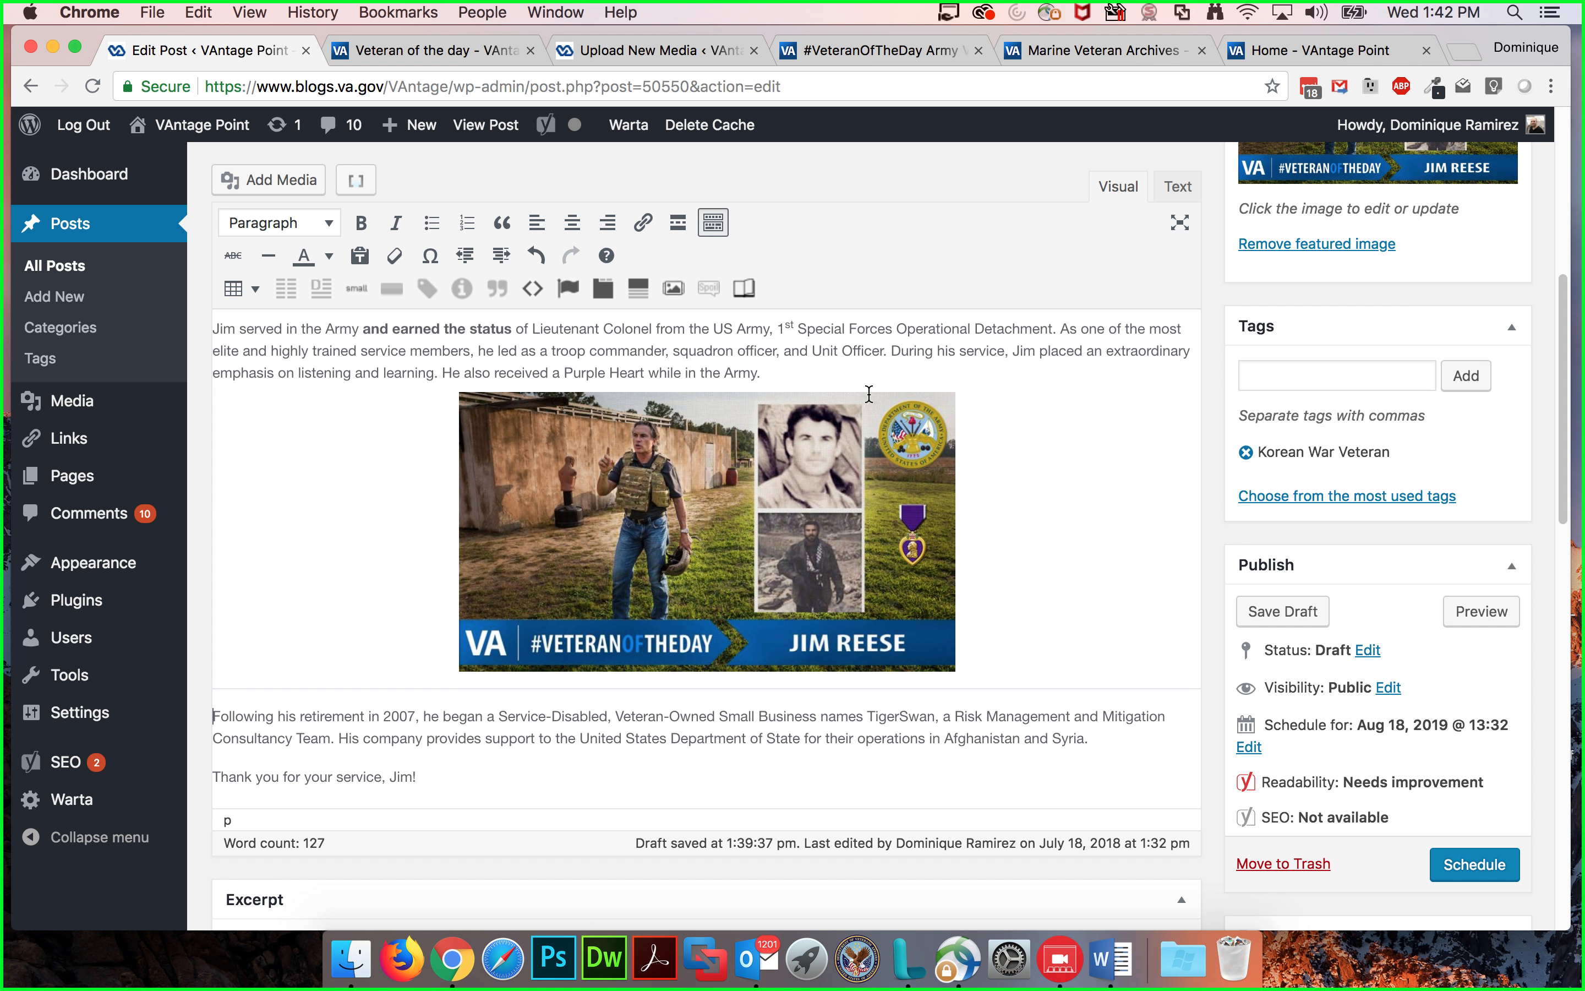
{"action": "scroll", "coordinate": [868, 395], "scroll_direction": "down", "scroll_amount": 1}
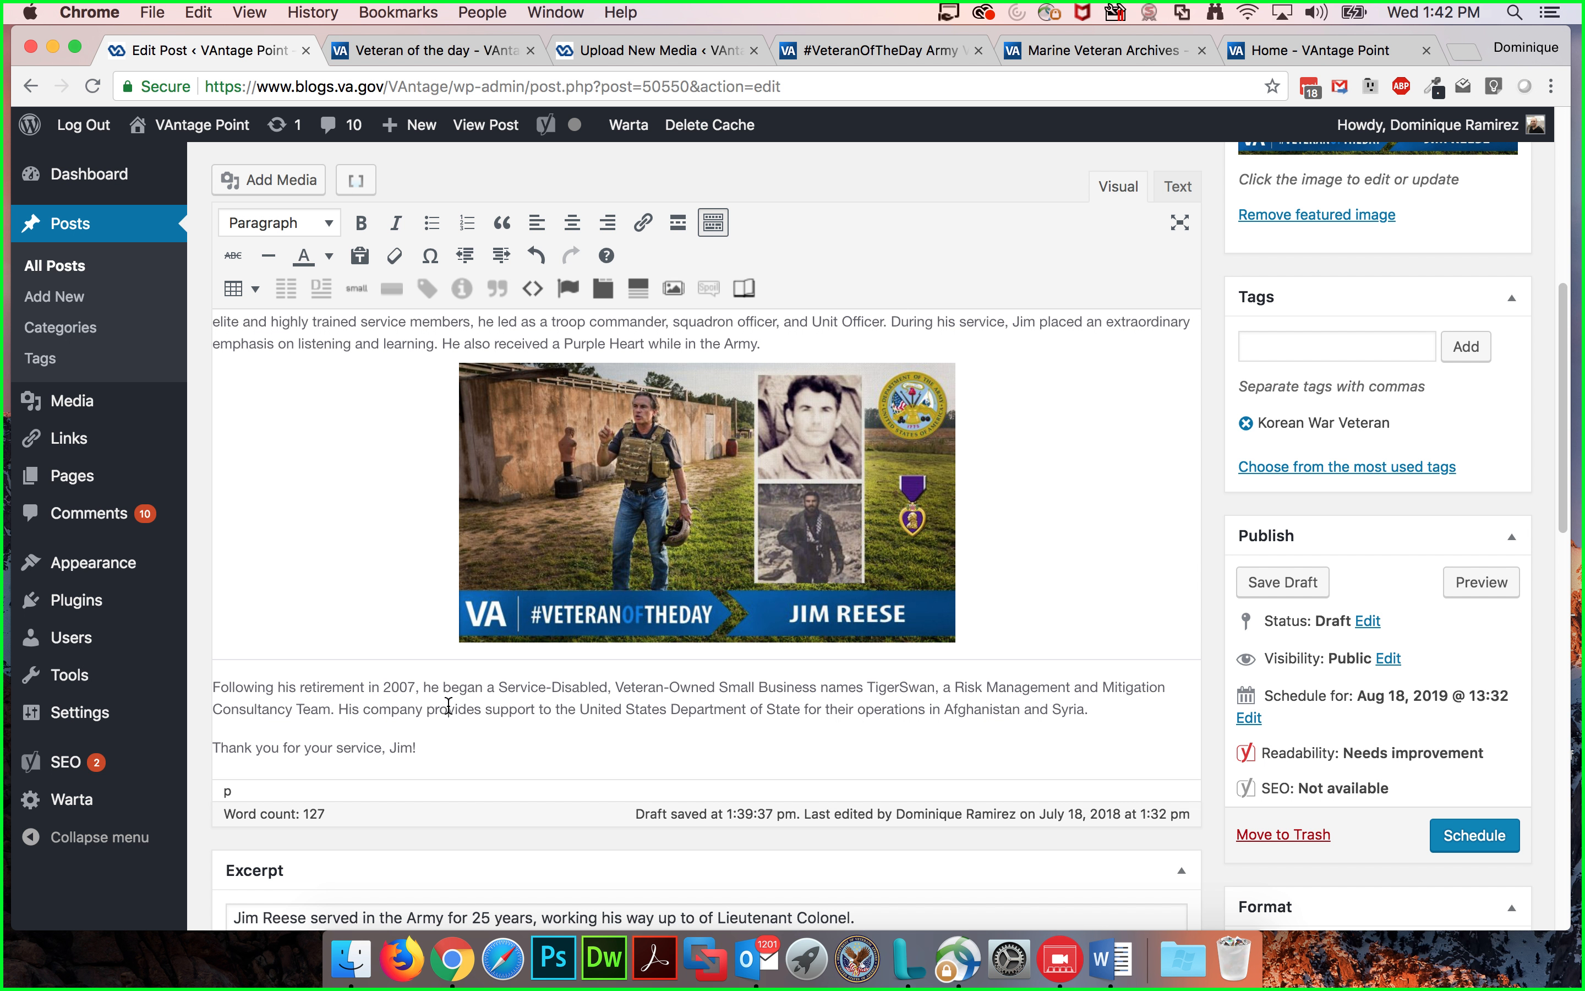
{"action": "left_click_drag", "start_coordinate": [445, 746], "coordinate": [306, 698]}
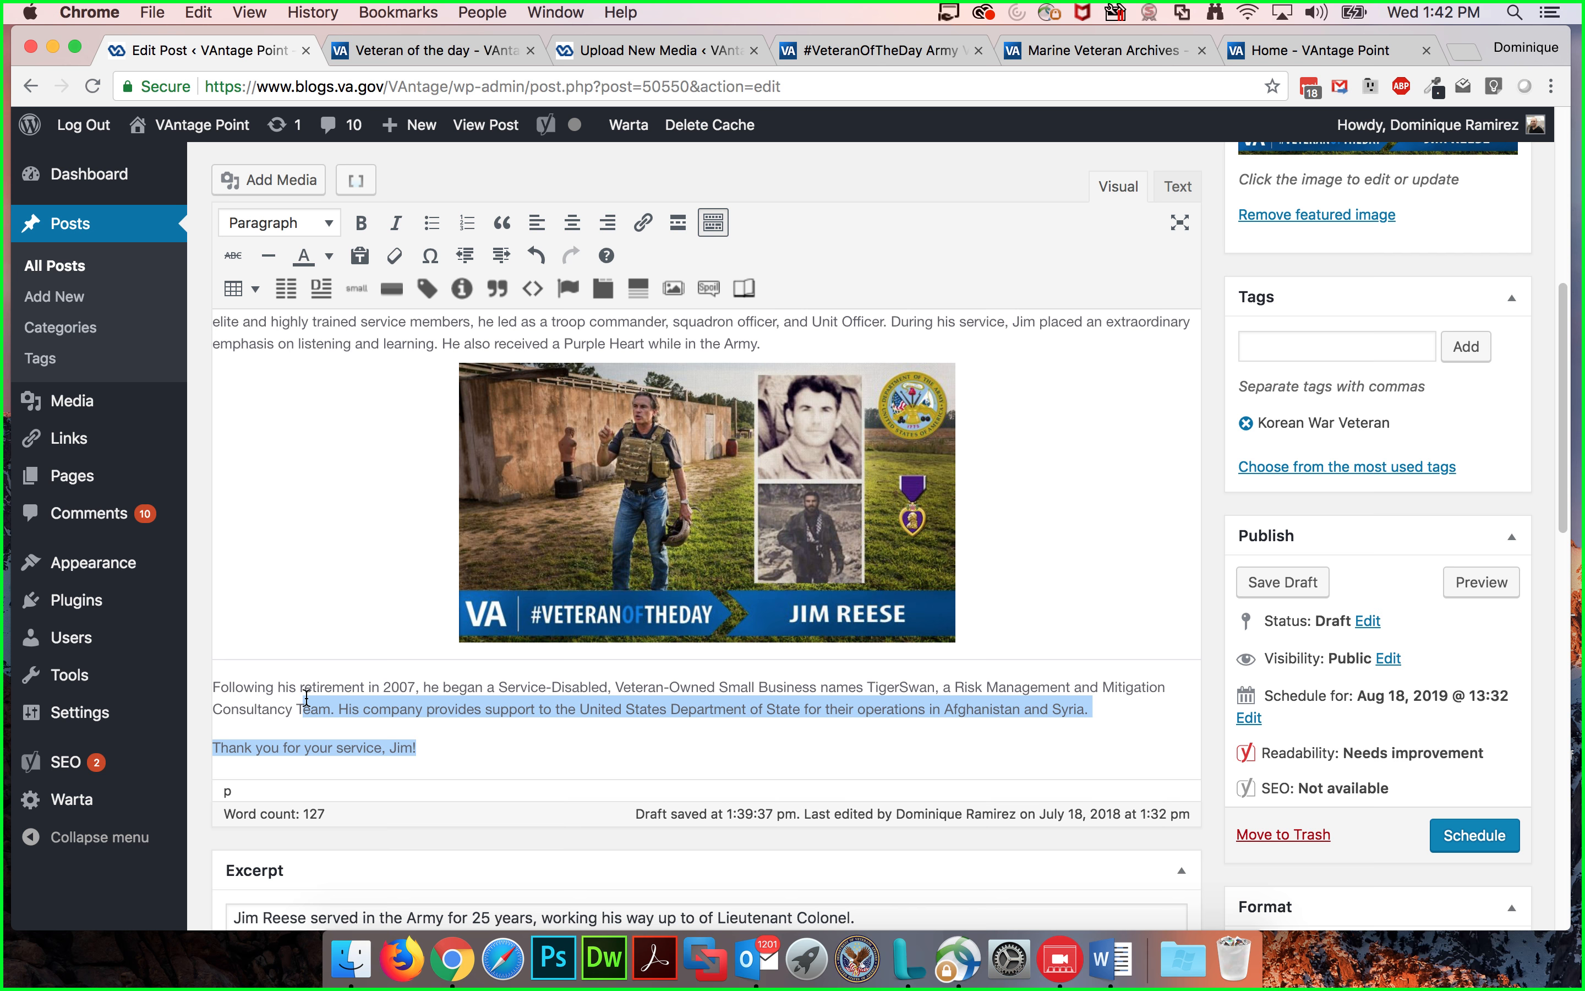
{"action": "left_click", "coordinate": [304, 698]}
Step: Check the image markup in the Text editor and put a period after 'Army' at the end of the Purple Heart sentence
{"action": "scroll", "coordinate": [966, 350], "scroll_direction": "up", "scroll_amount": 5}
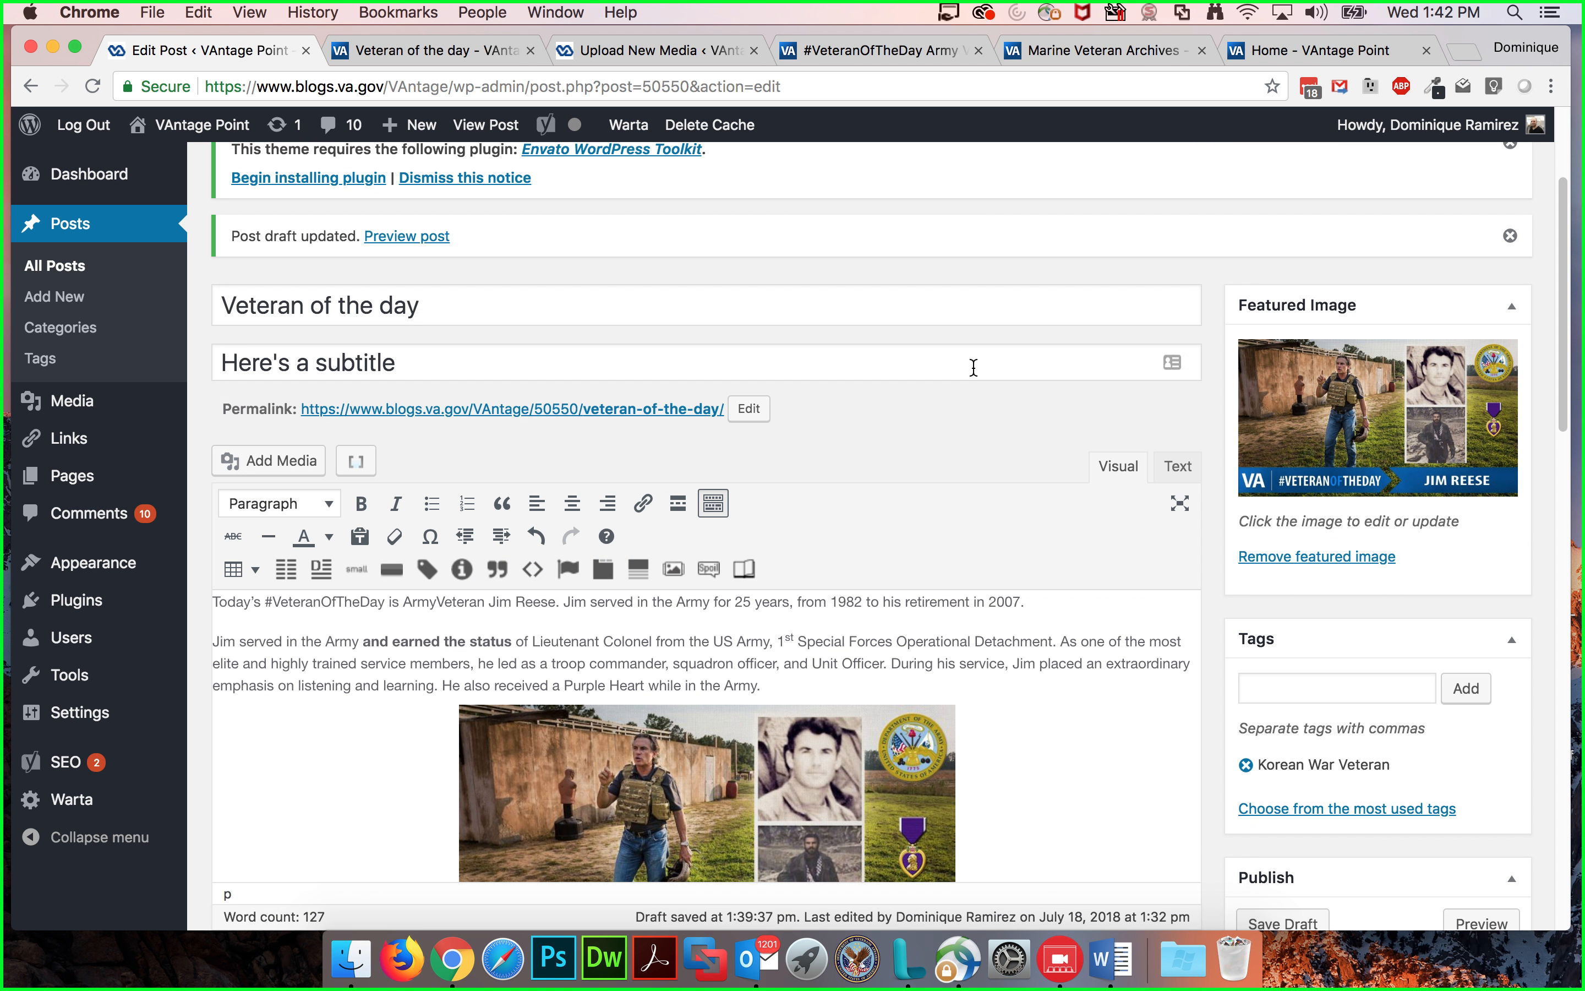
{"action": "left_click", "coordinate": [1168, 449]}
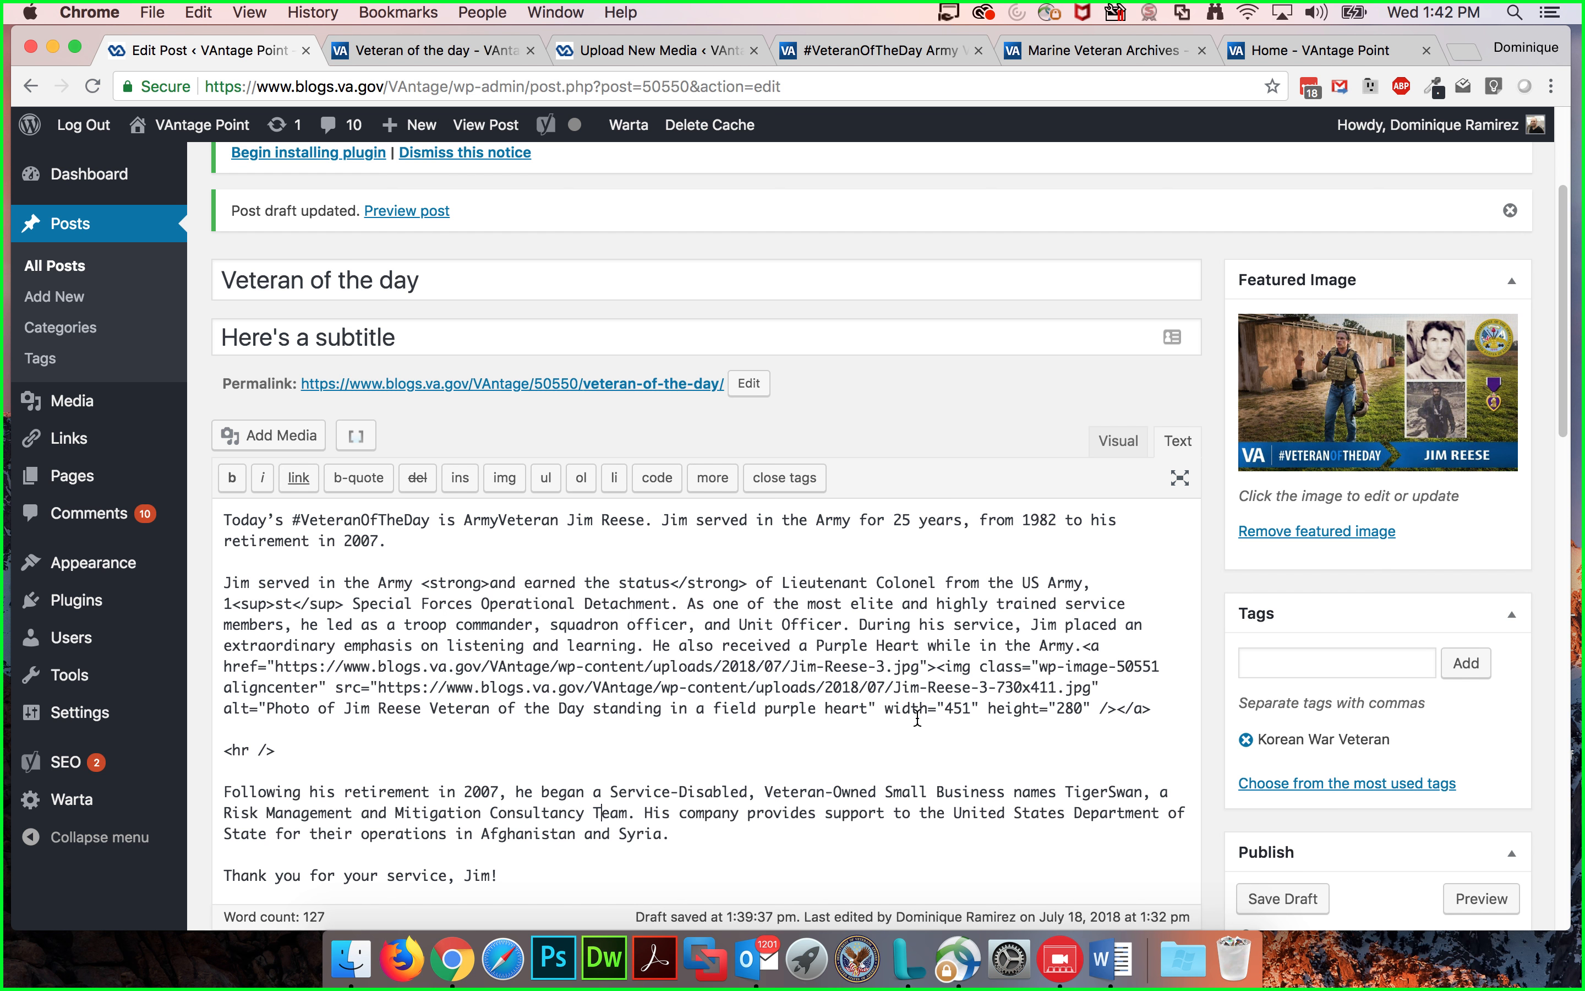
{"action": "left_click_drag", "start_coordinate": [981, 716], "coordinate": [981, 719]}
{"action": "left_click", "coordinate": [895, 712]}
{"action": "left_click_drag", "start_coordinate": [884, 709], "coordinate": [1092, 708]}
{"action": "left_click", "coordinate": [1031, 709]}
{"action": "left_click", "coordinate": [947, 708]}
{"action": "left_click", "coordinate": [1117, 446]}
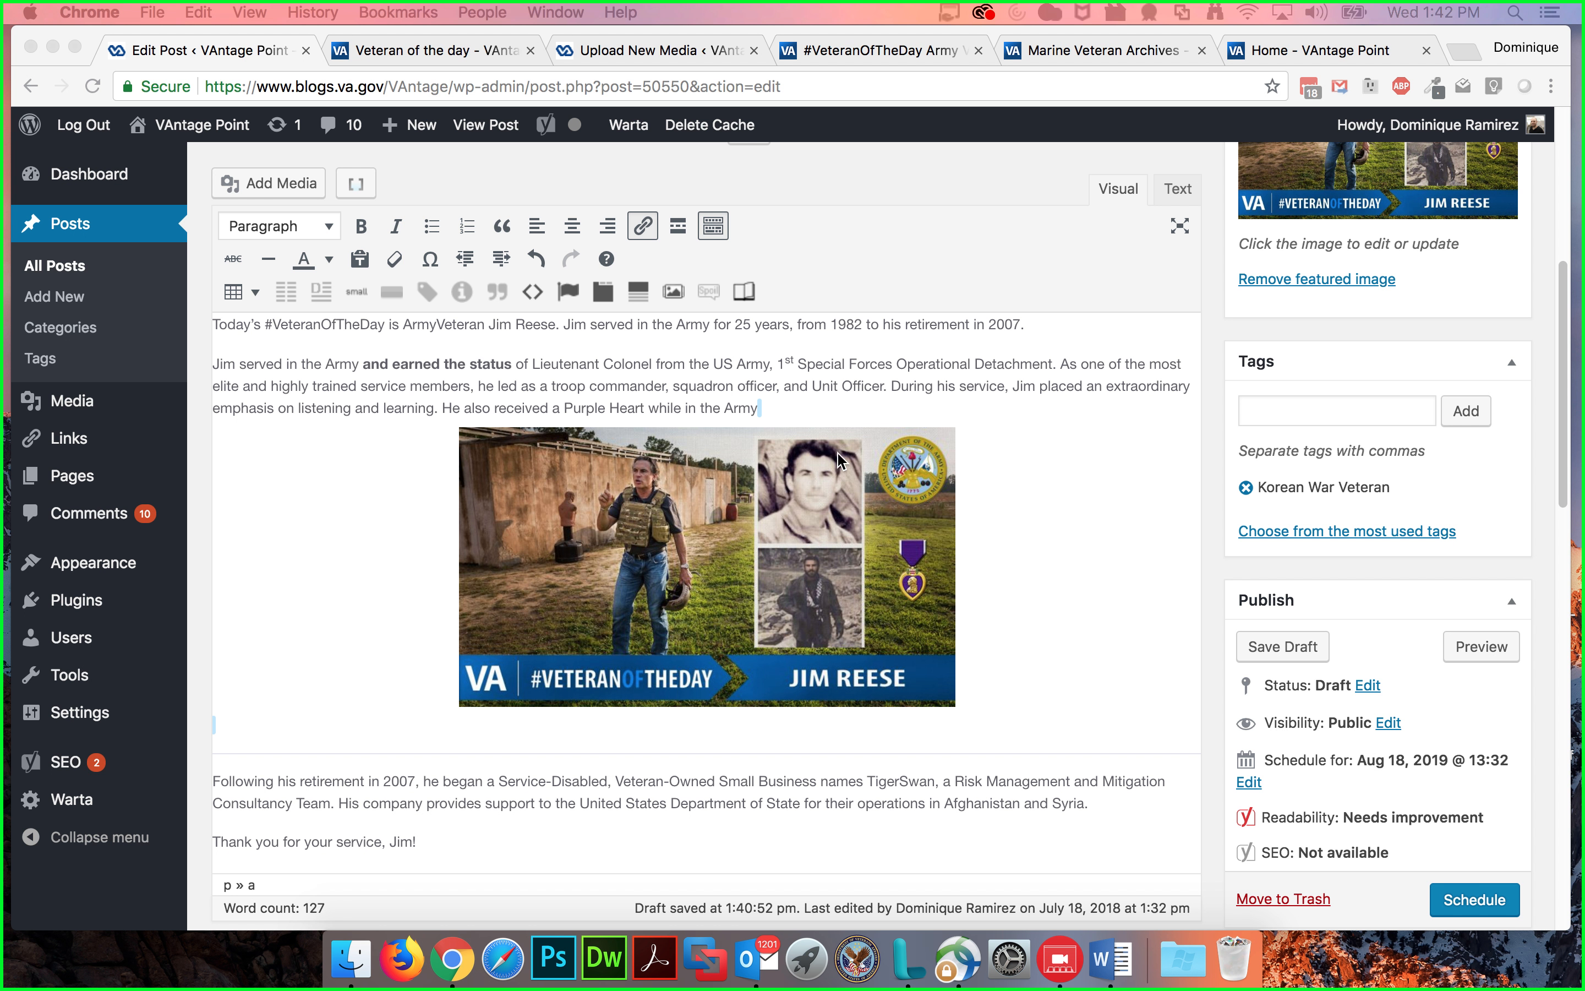
{"action": "left_click", "coordinate": [806, 412]}
{"action": "type", "text": "."}
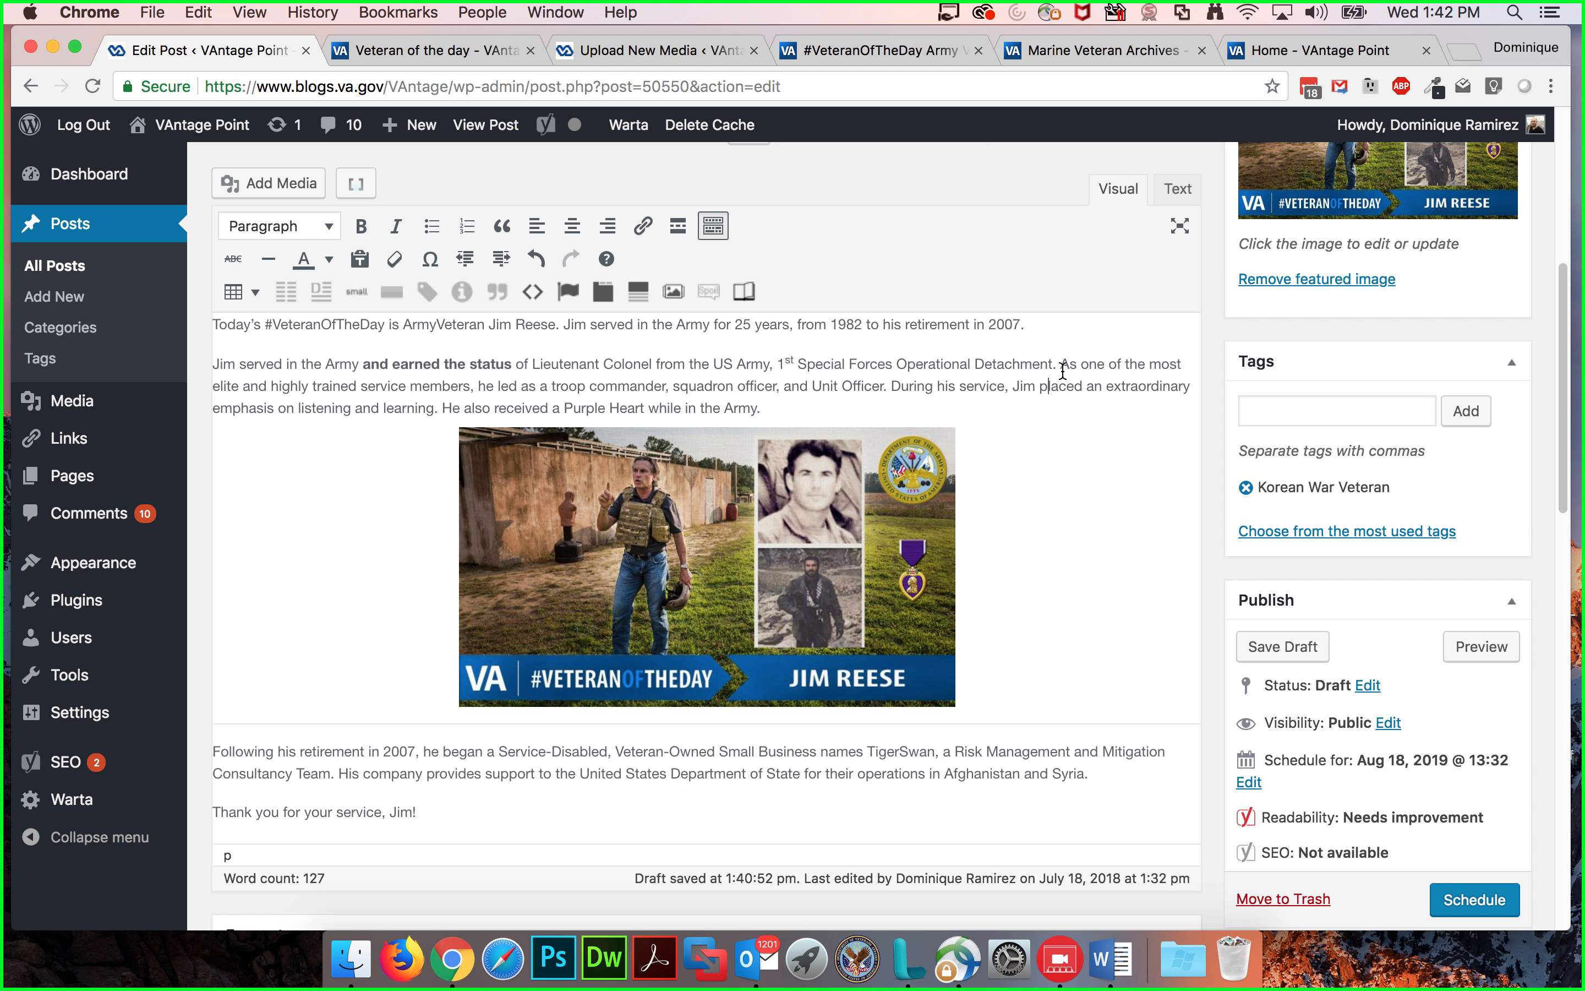
Step: Add hspace="10" and vspace="20" attributes to the image tag in the HTML, then return to the Visual editor
{"action": "left_click", "coordinate": [1179, 189]}
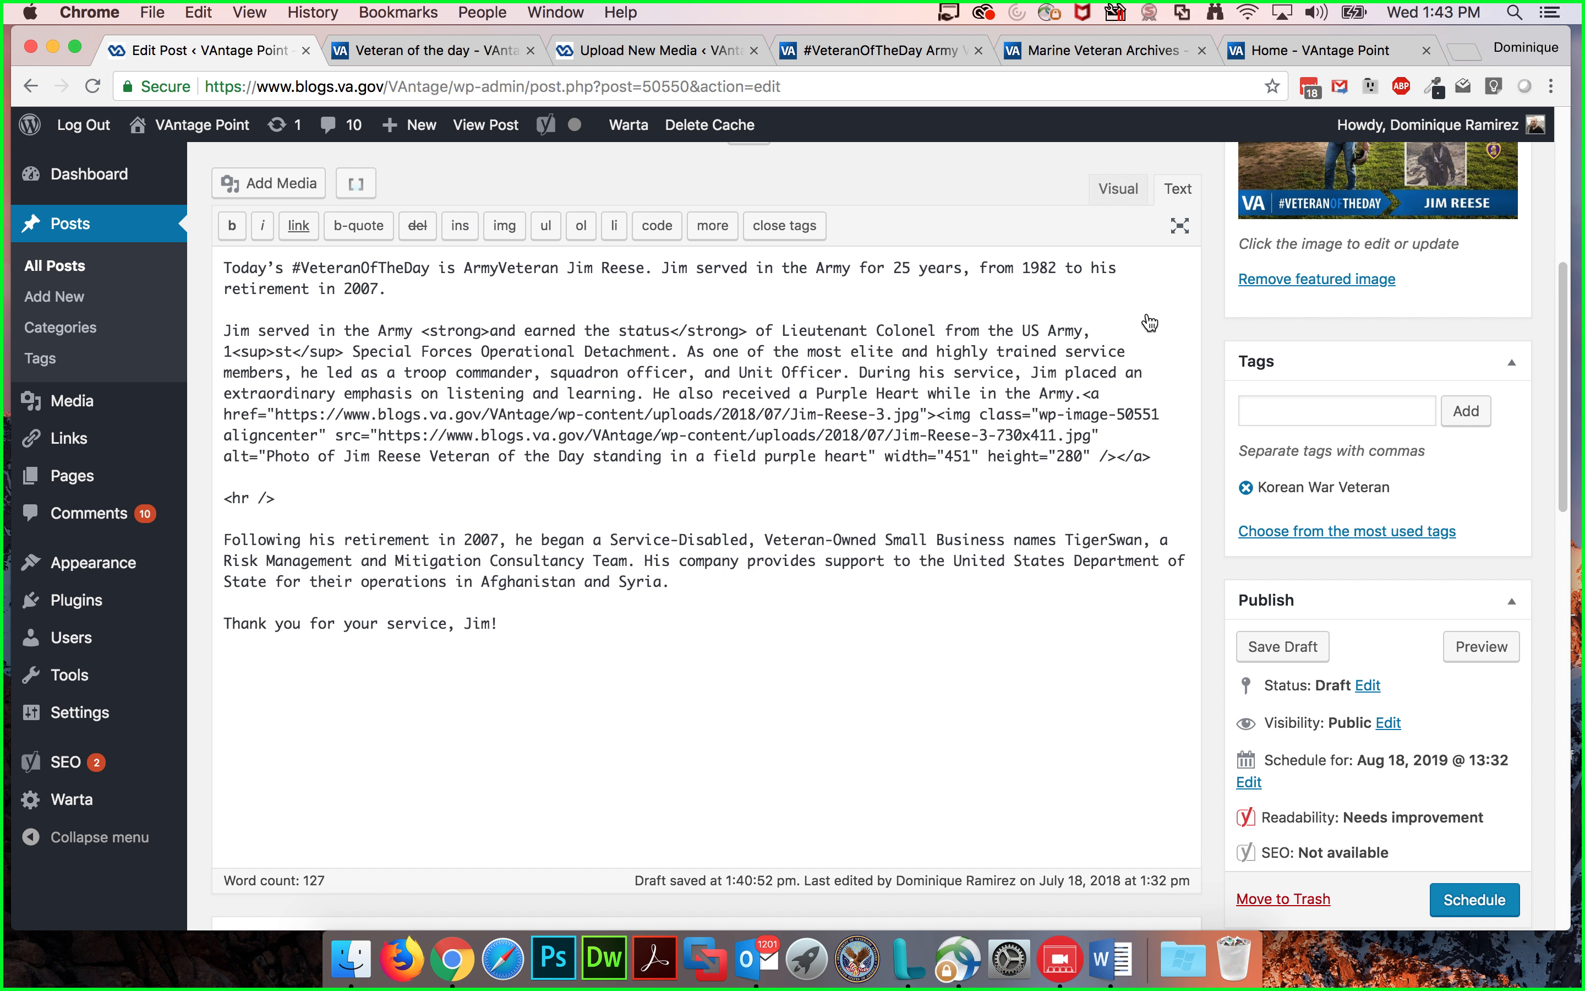
{"action": "left_click", "coordinate": [1085, 456]}
{"action": "left_click", "coordinate": [1101, 454]}
{"action": "type", "text": "hspace"}
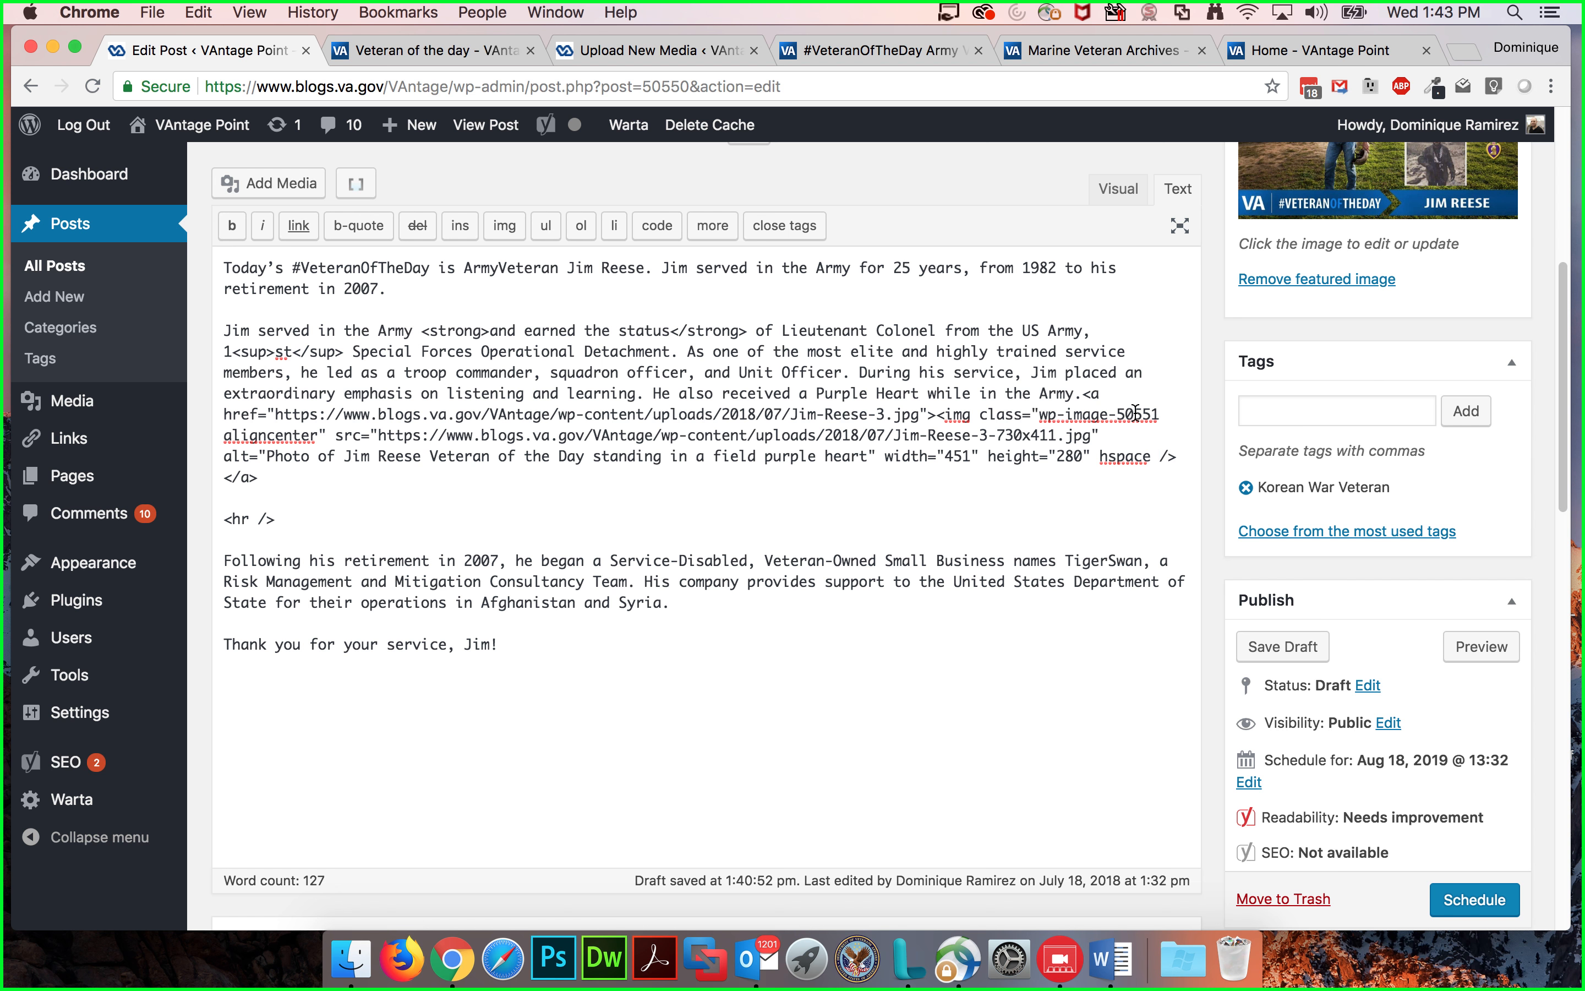
{"action": "key", "text": "BackSpace"}
{"action": "type", "text": "=\"10\""}
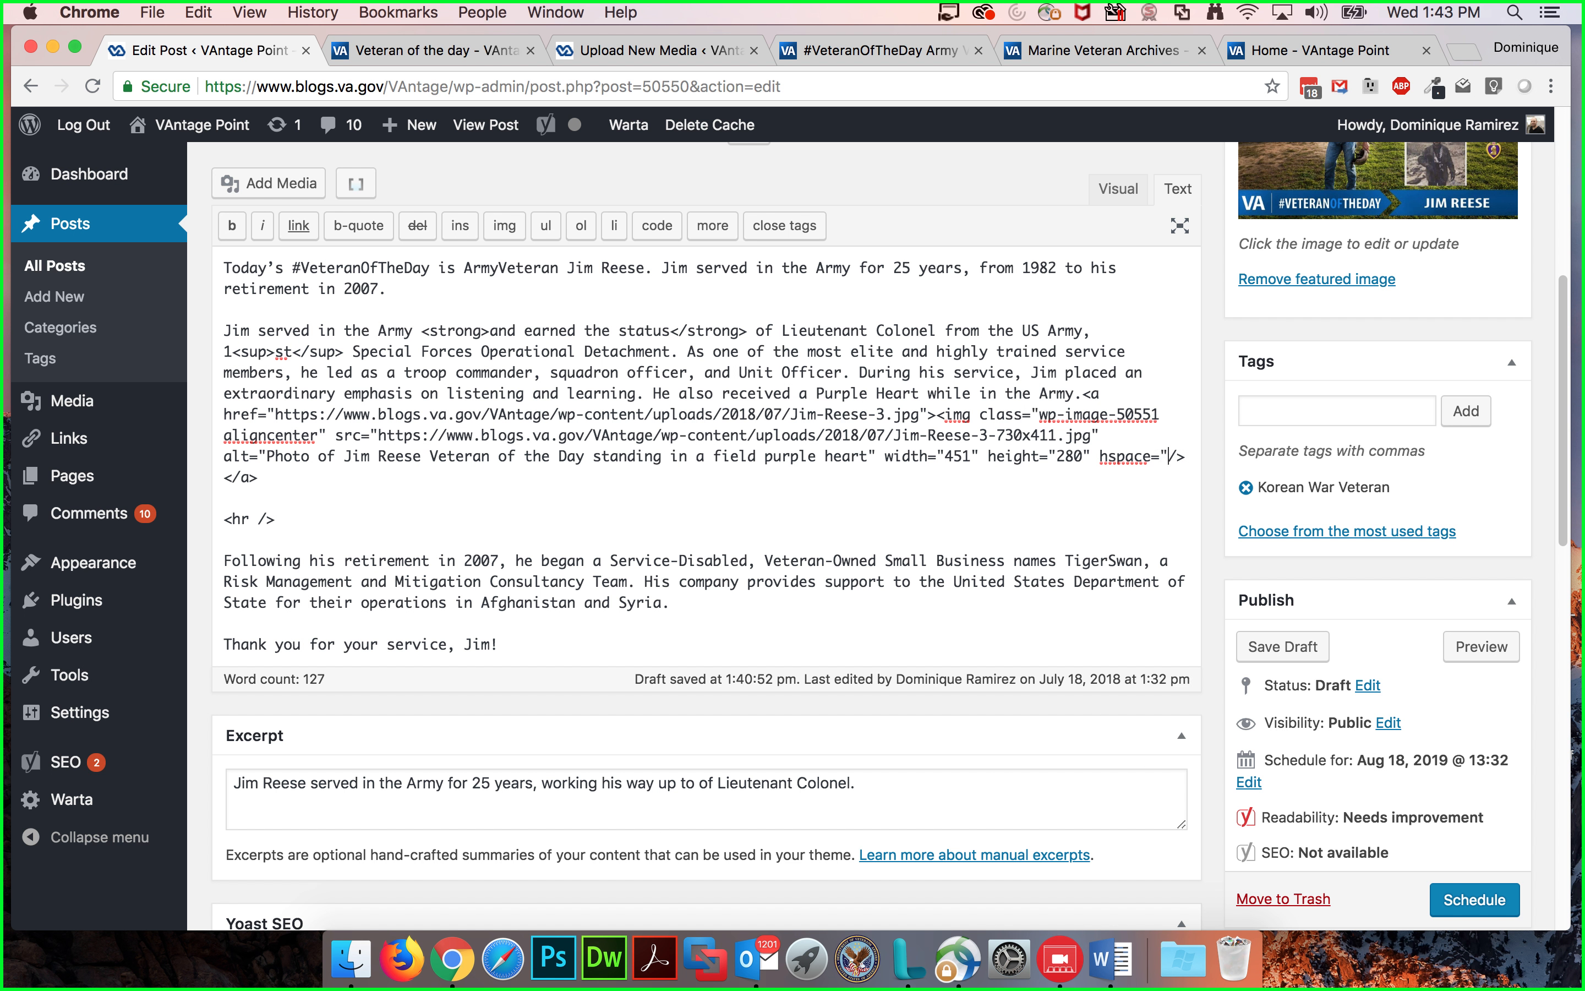
{"action": "type", "text": " vspace"}
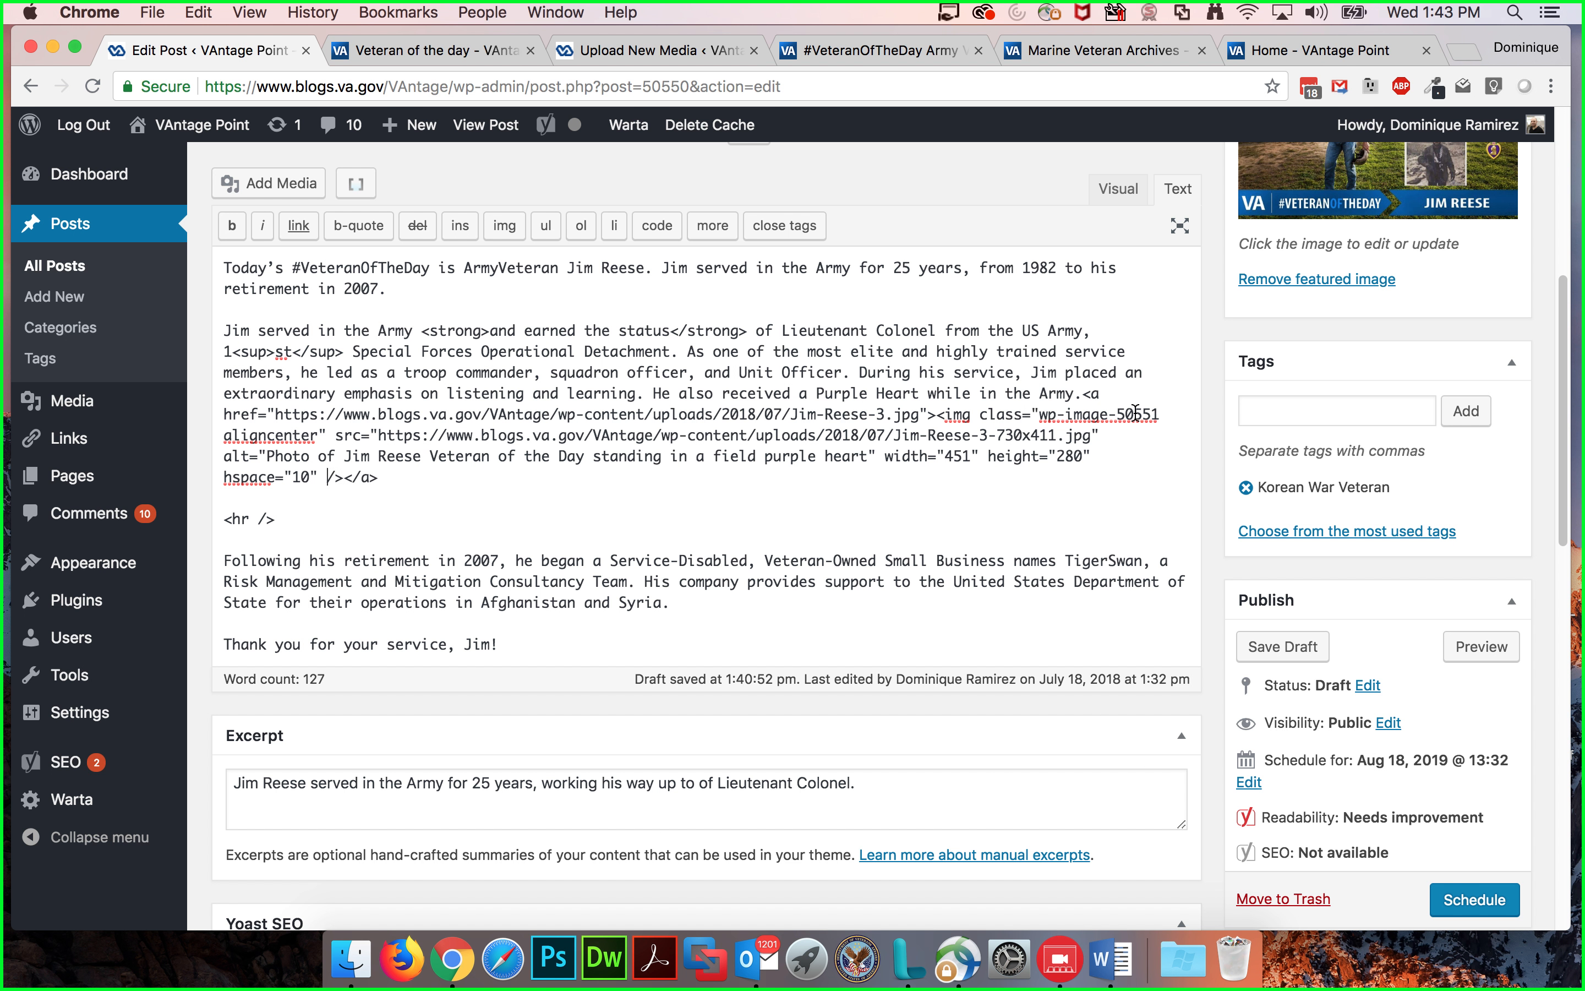
{"action": "type", "text": "=\"20\""}
{"action": "left_click", "coordinate": [1118, 189]}
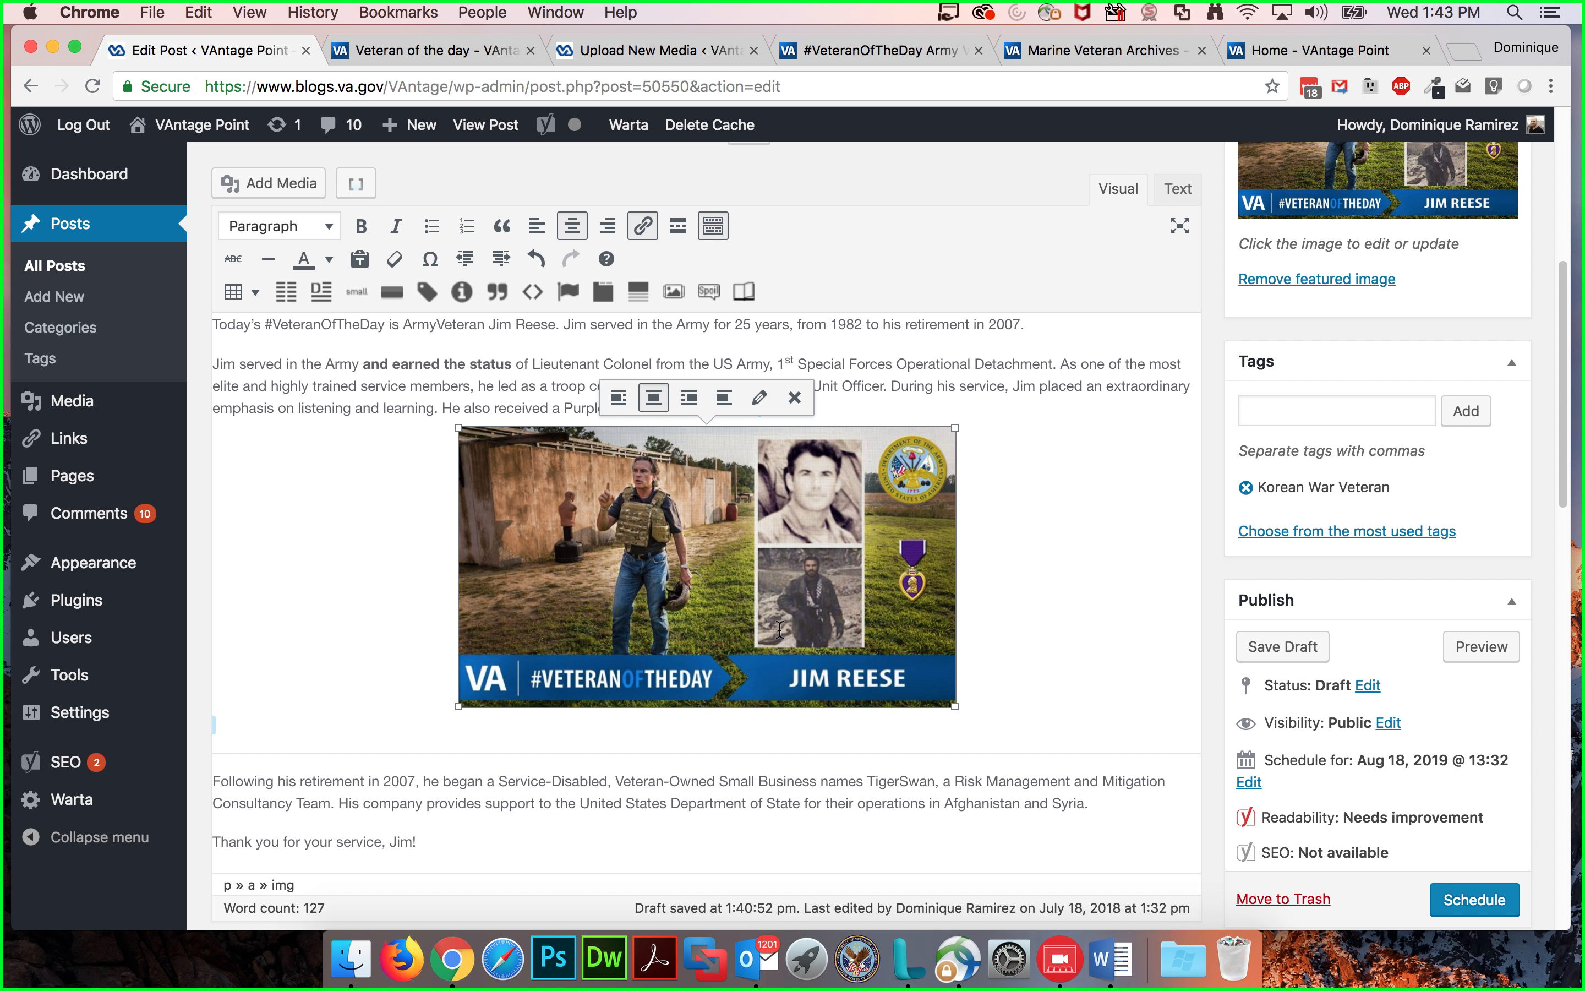
{"action": "left_click", "coordinate": [1009, 549]}
{"action": "left_click", "coordinate": [1014, 372]}
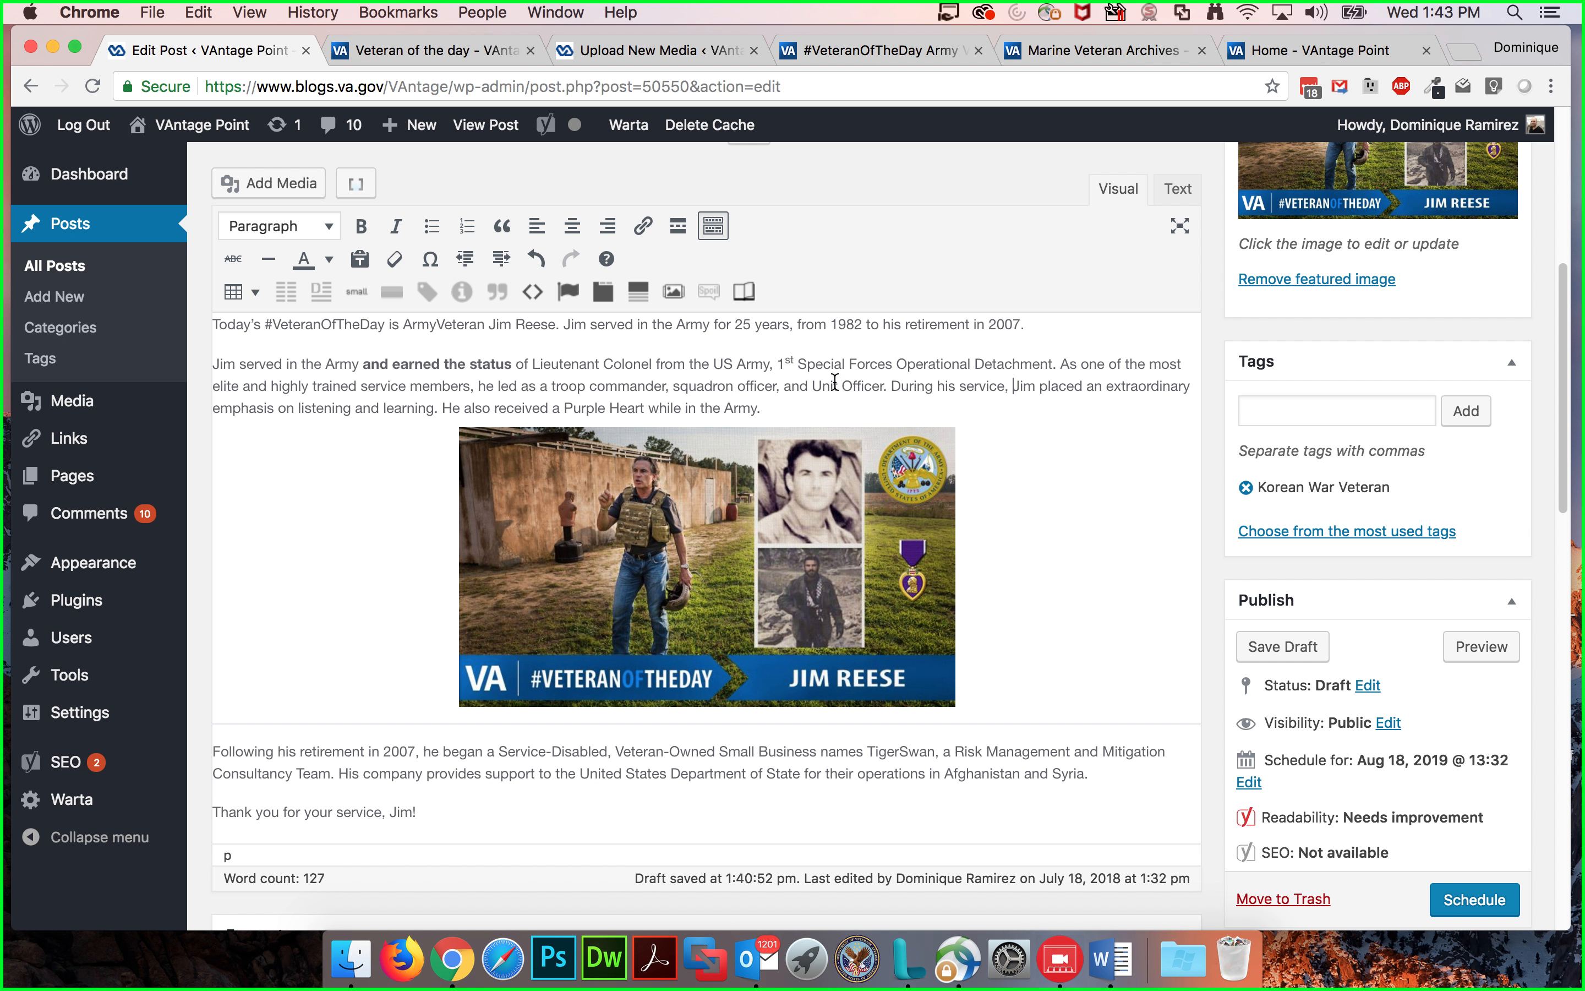
Step: Cycle the post image through right, left and center alignment, leaving it centered
{"action": "left_click", "coordinate": [756, 543]}
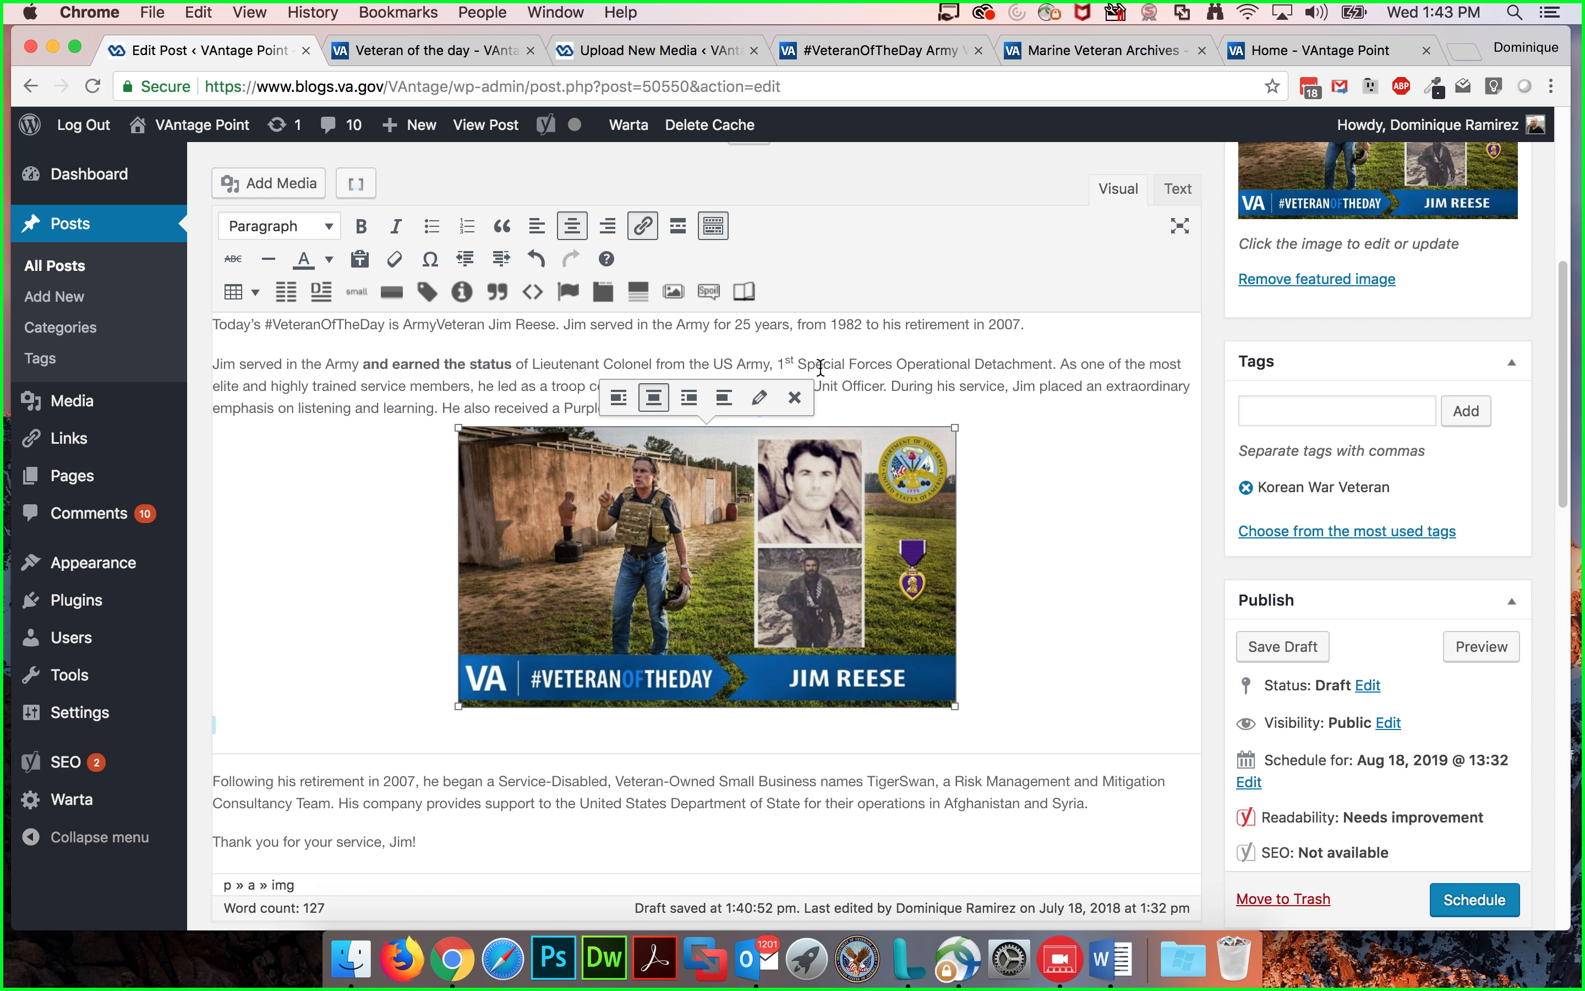
{"action": "left_click", "coordinate": [687, 399]}
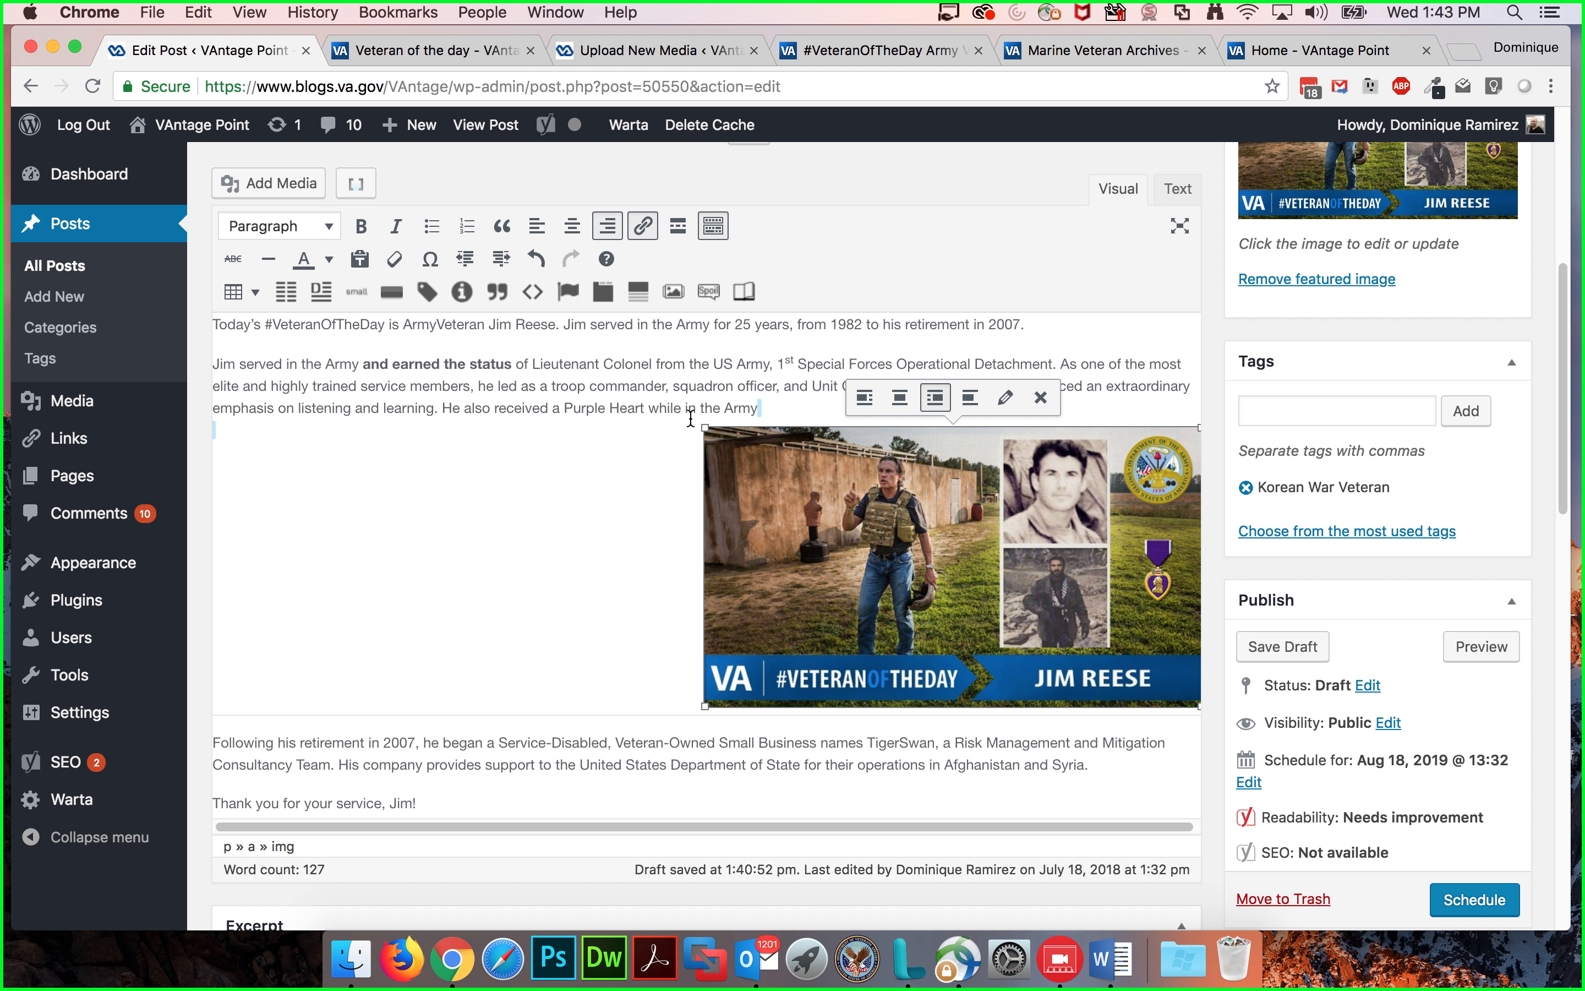
{"action": "left_click", "coordinate": [864, 397]}
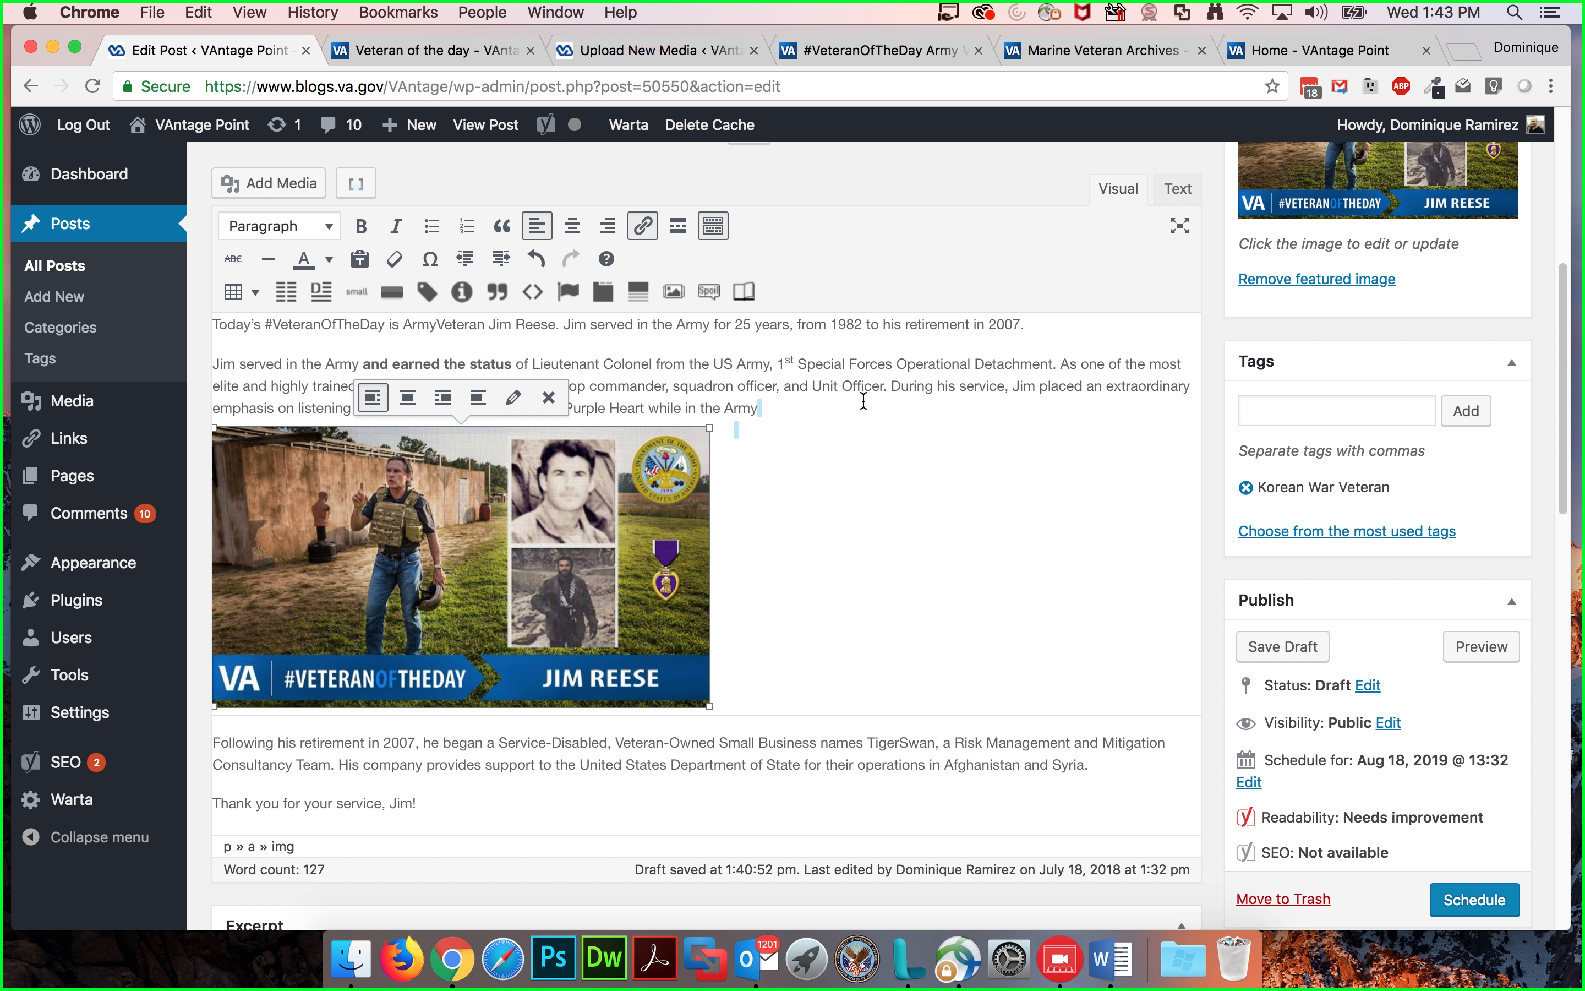
{"action": "left_click", "coordinate": [409, 396]}
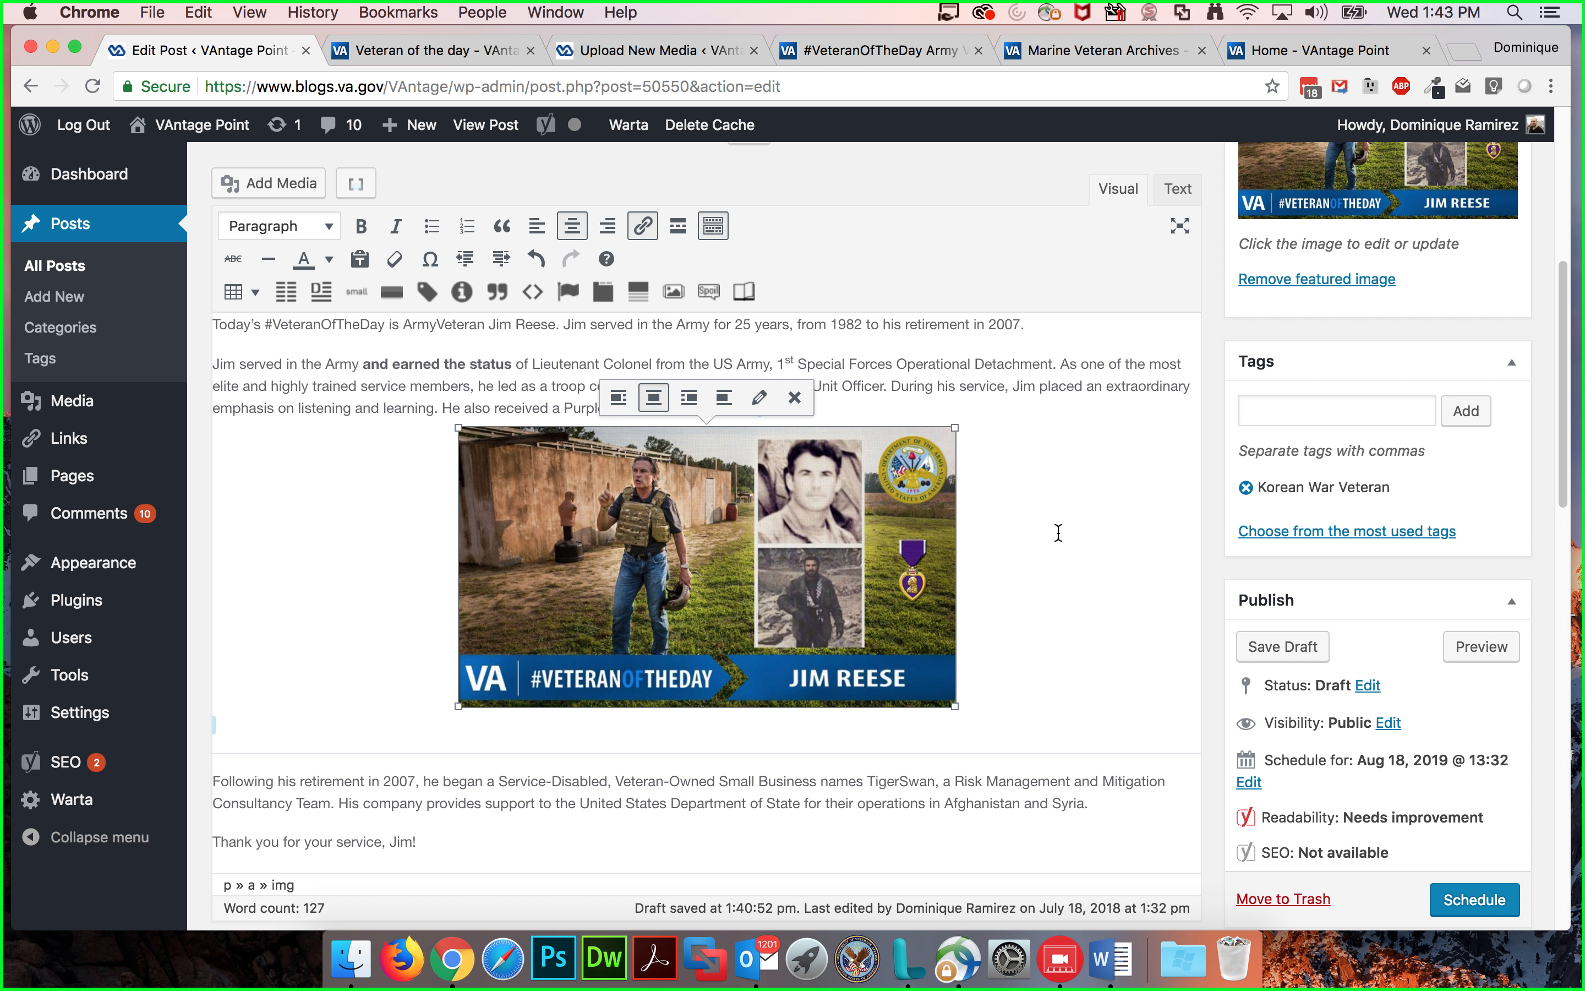
{"action": "scroll", "coordinate": [1041, 527], "scroll_direction": "down", "scroll_amount": 4}
{"action": "scroll", "coordinate": [1036, 523], "scroll_direction": "up", "scroll_amount": 2}
{"action": "scroll", "coordinate": [1035, 522], "scroll_direction": "up", "scroll_amount": 3}
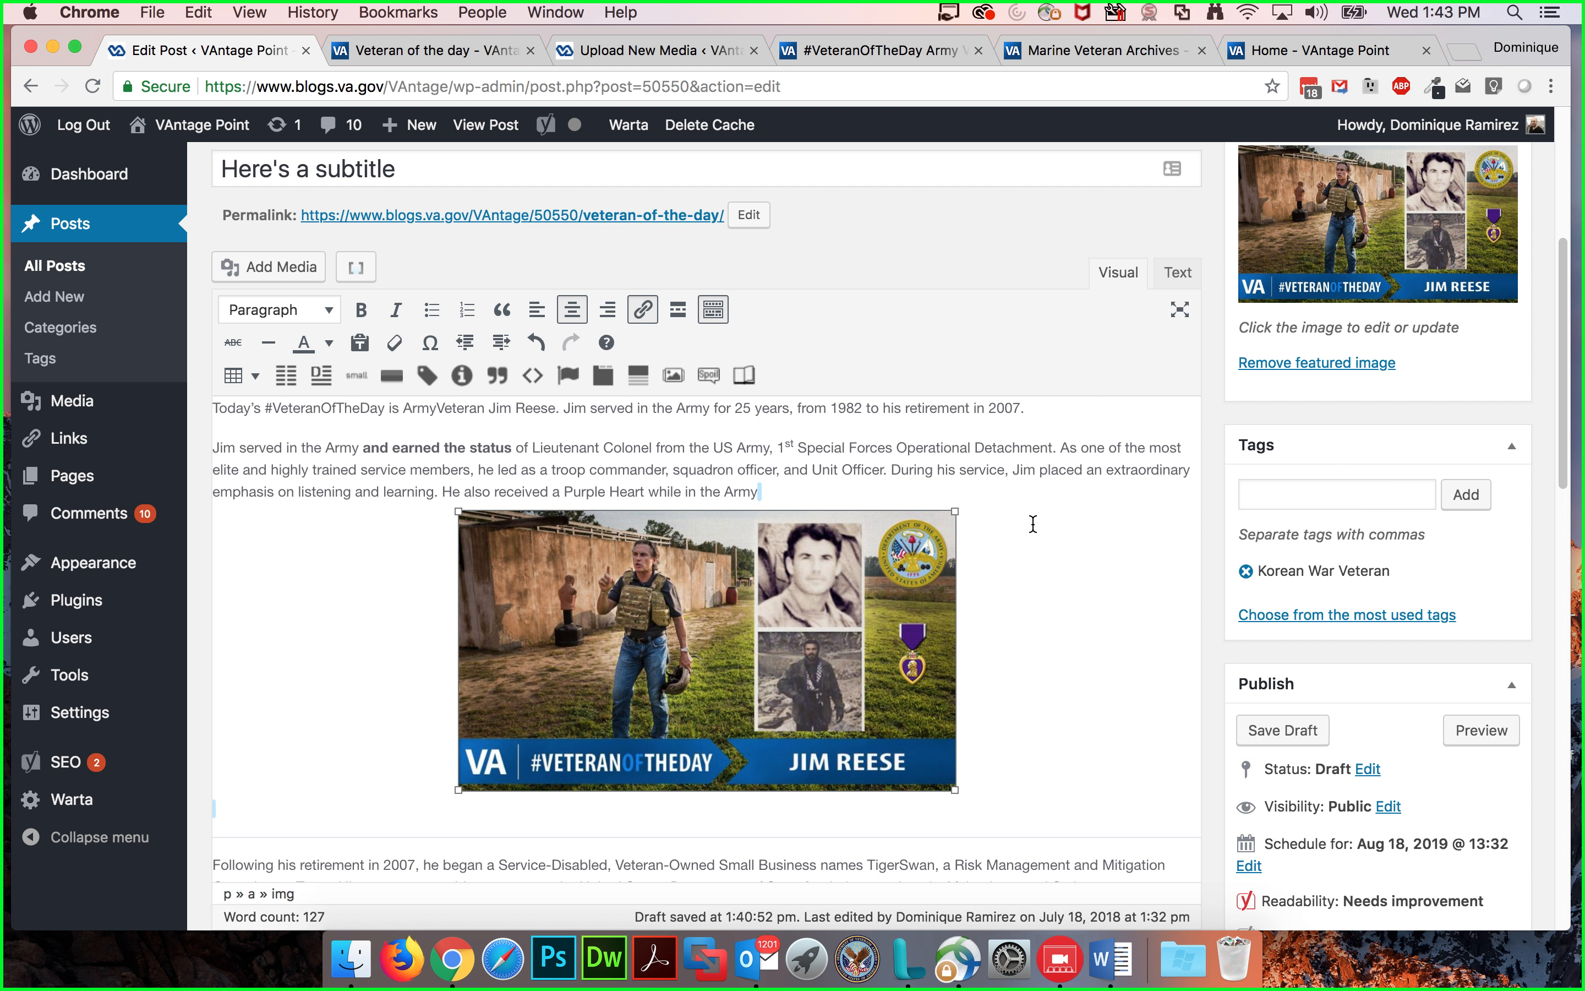
{"action": "scroll", "coordinate": [1031, 521], "scroll_direction": "down", "scroll_amount": 1}
{"action": "scroll", "coordinate": [1030, 521], "scroll_direction": "down", "scroll_amount": 1}
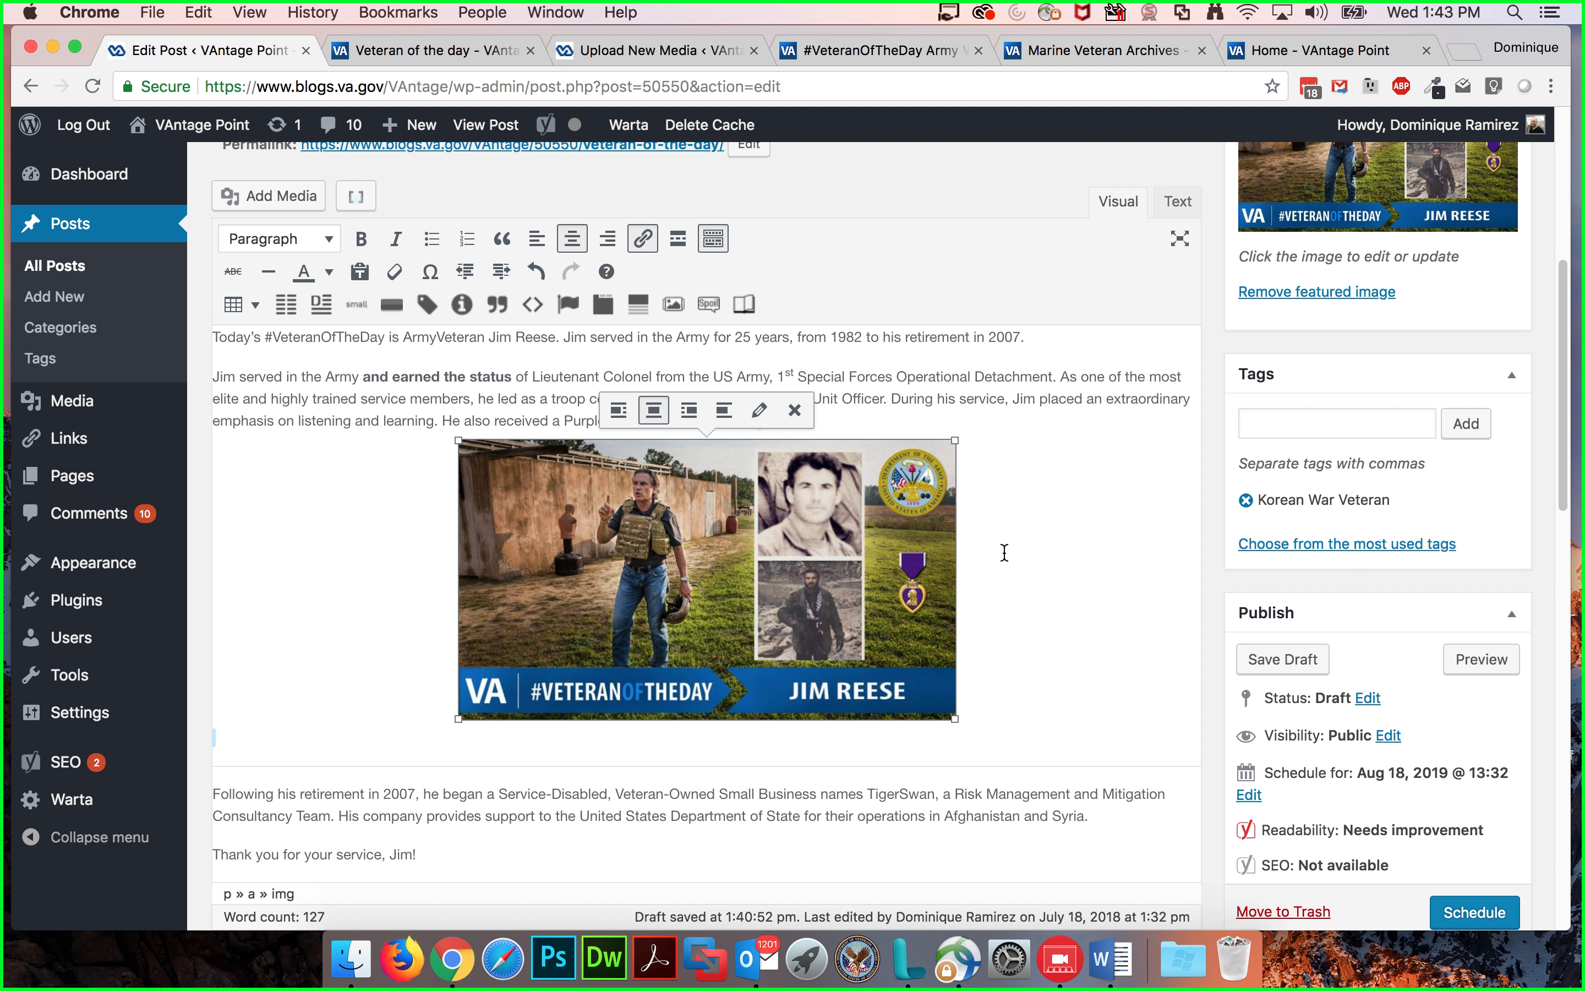
{"action": "left_click", "coordinate": [351, 829]}
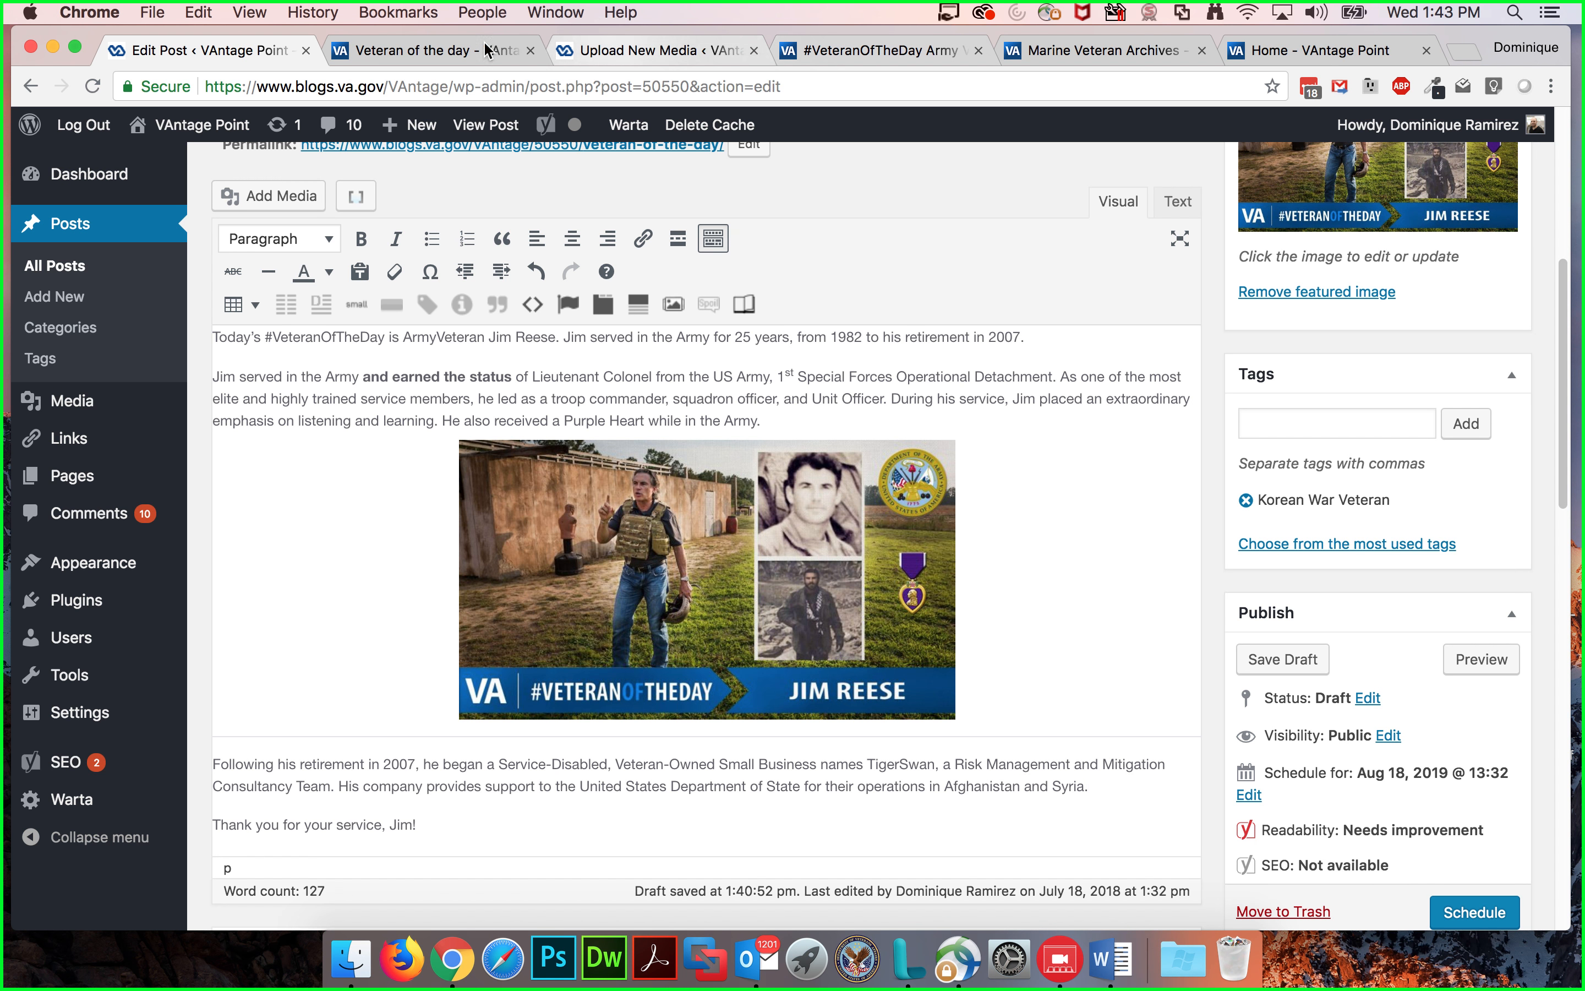
Step: Browse the post preview and read the 'Helping Veterans get jobs: How you can get involved' guest post on the blog
{"action": "left_click", "coordinate": [422, 52]}
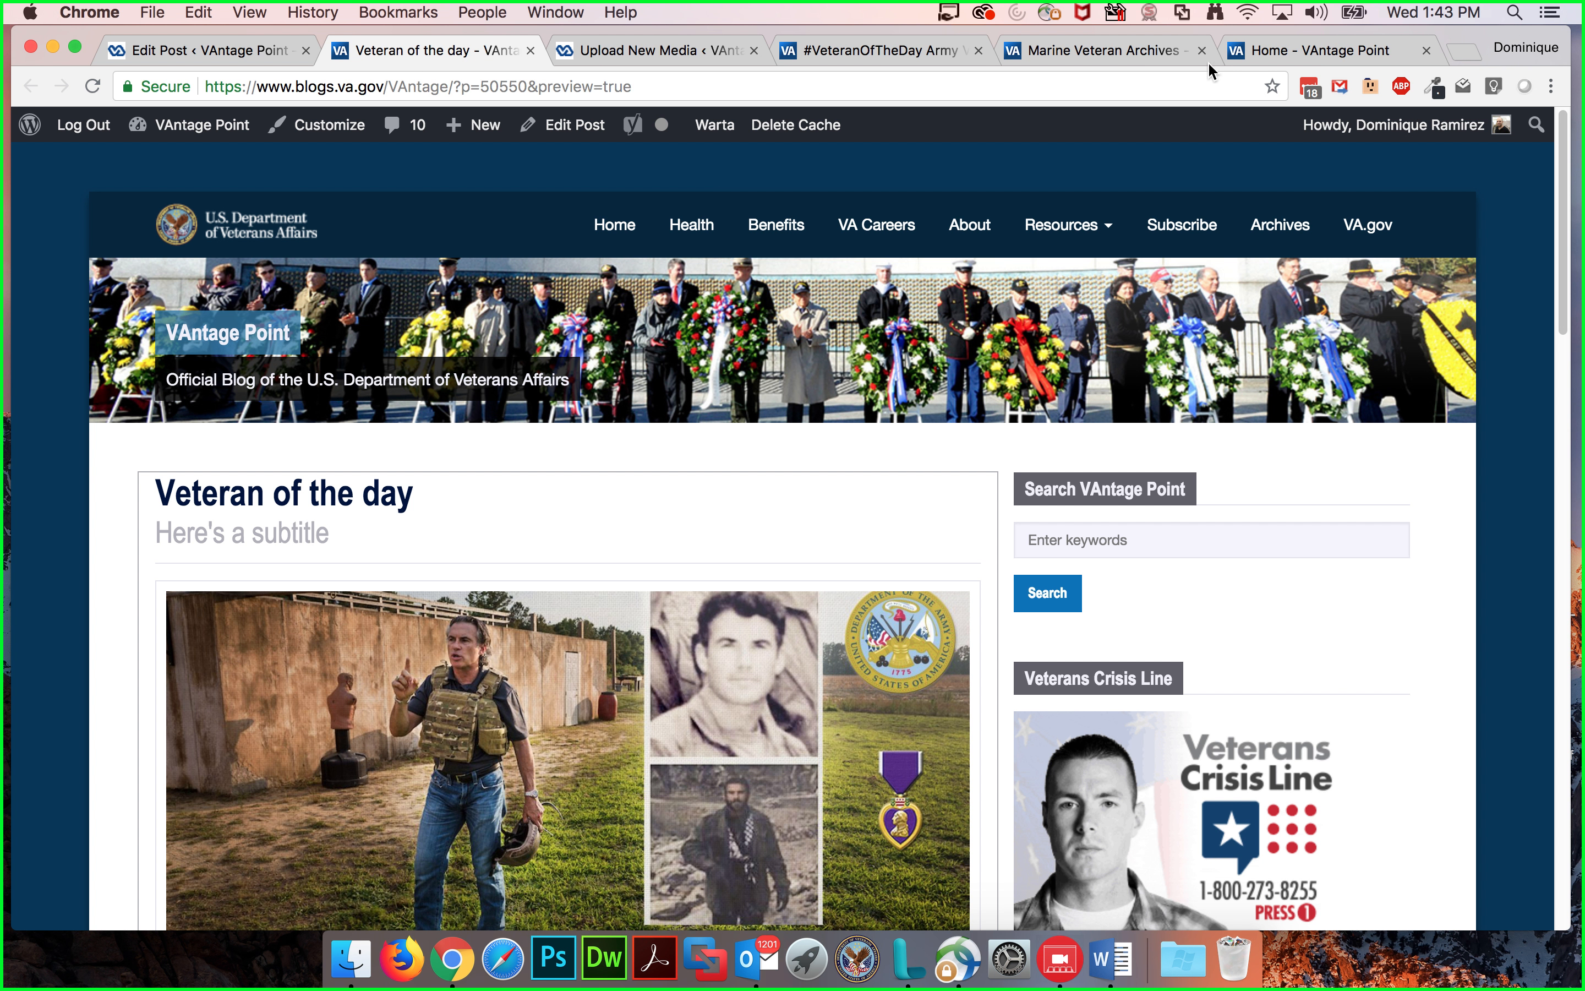
{"action": "left_click", "coordinate": [1264, 49]}
{"action": "scroll", "coordinate": [577, 485], "scroll_direction": "down", "scroll_amount": 20}
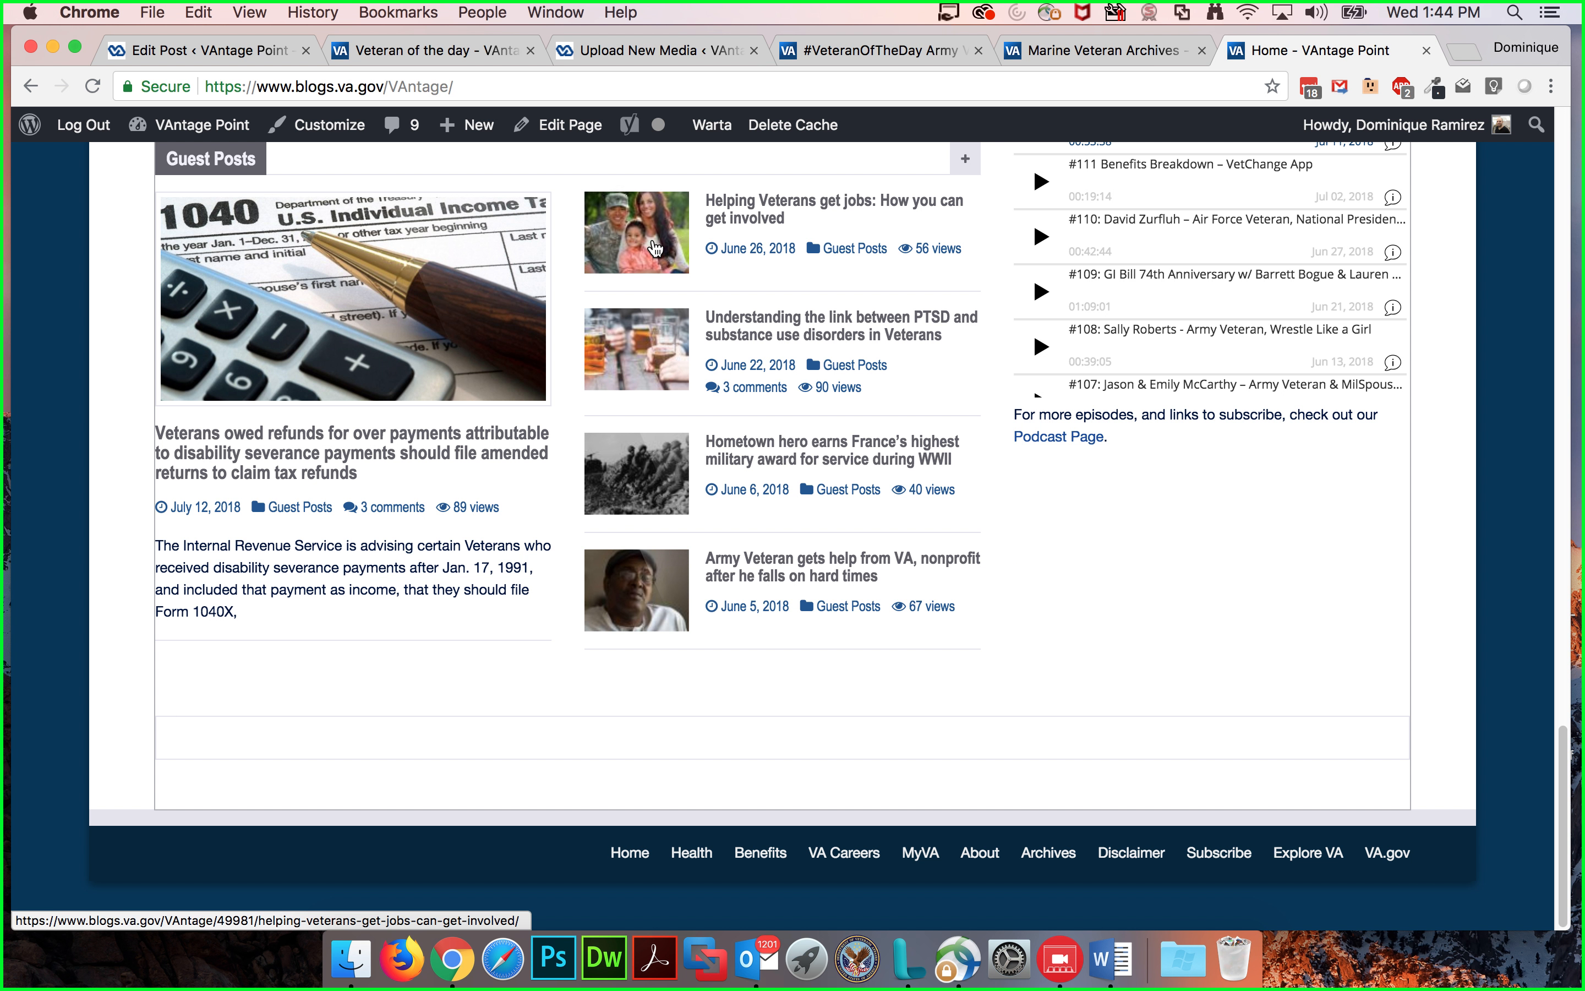
{"action": "left_click", "coordinate": [655, 248]}
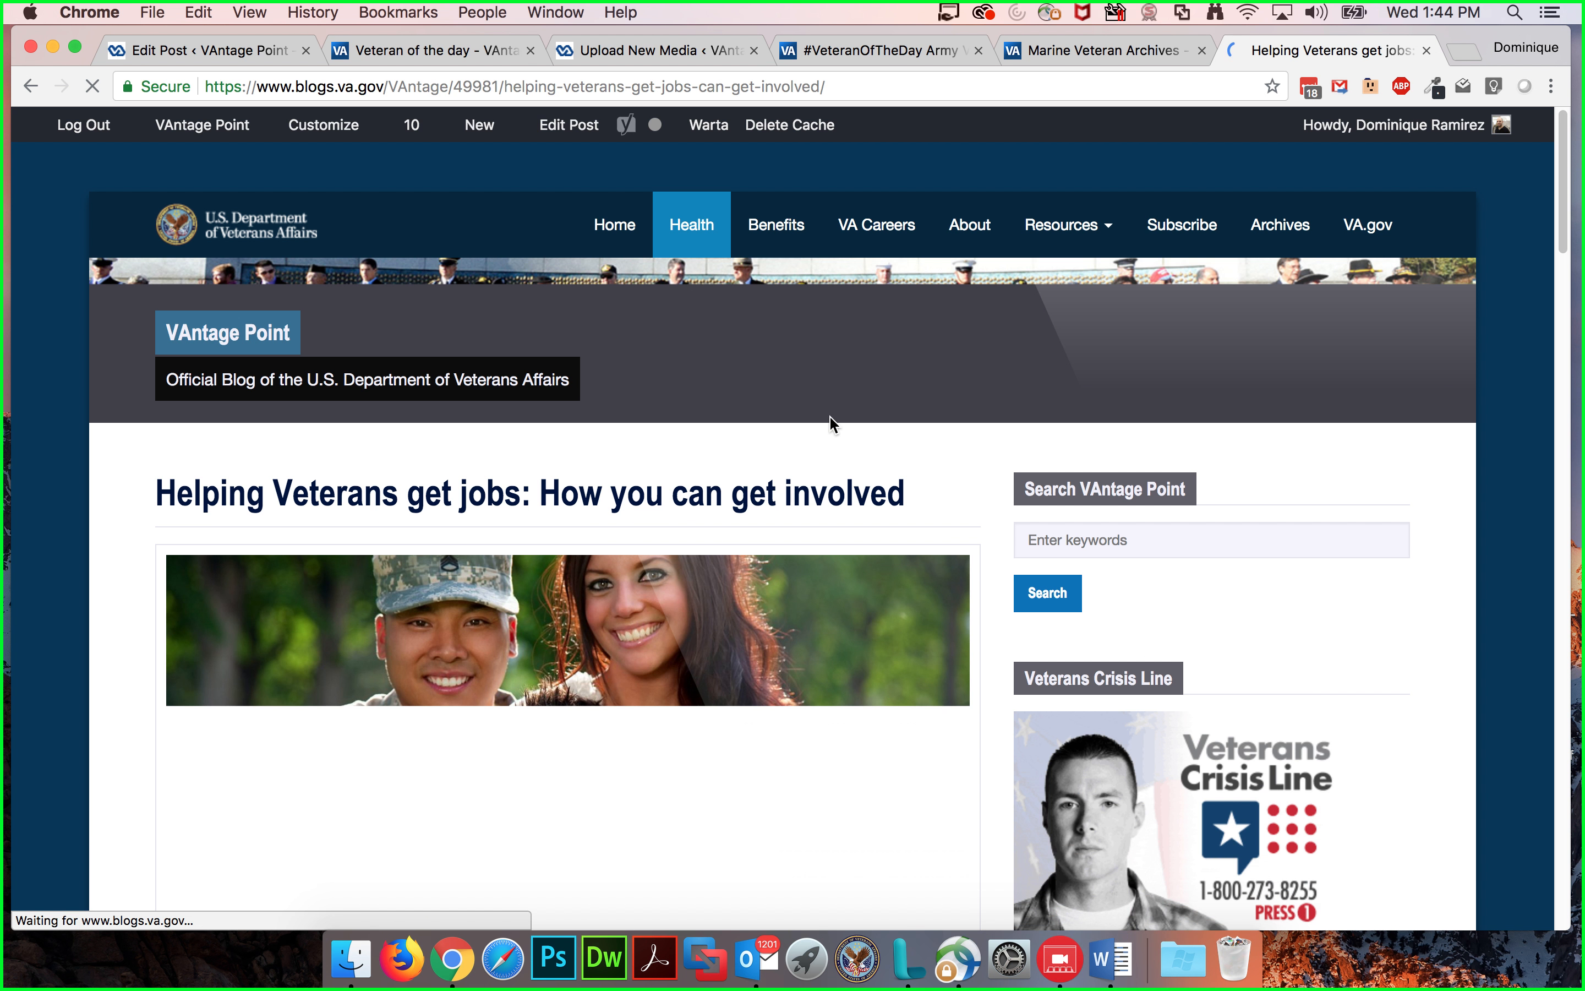
{"action": "scroll", "coordinate": [972, 460], "scroll_direction": "down", "scroll_amount": 10}
{"action": "scroll", "coordinate": [800, 508], "scroll_direction": "down", "scroll_amount": 20}
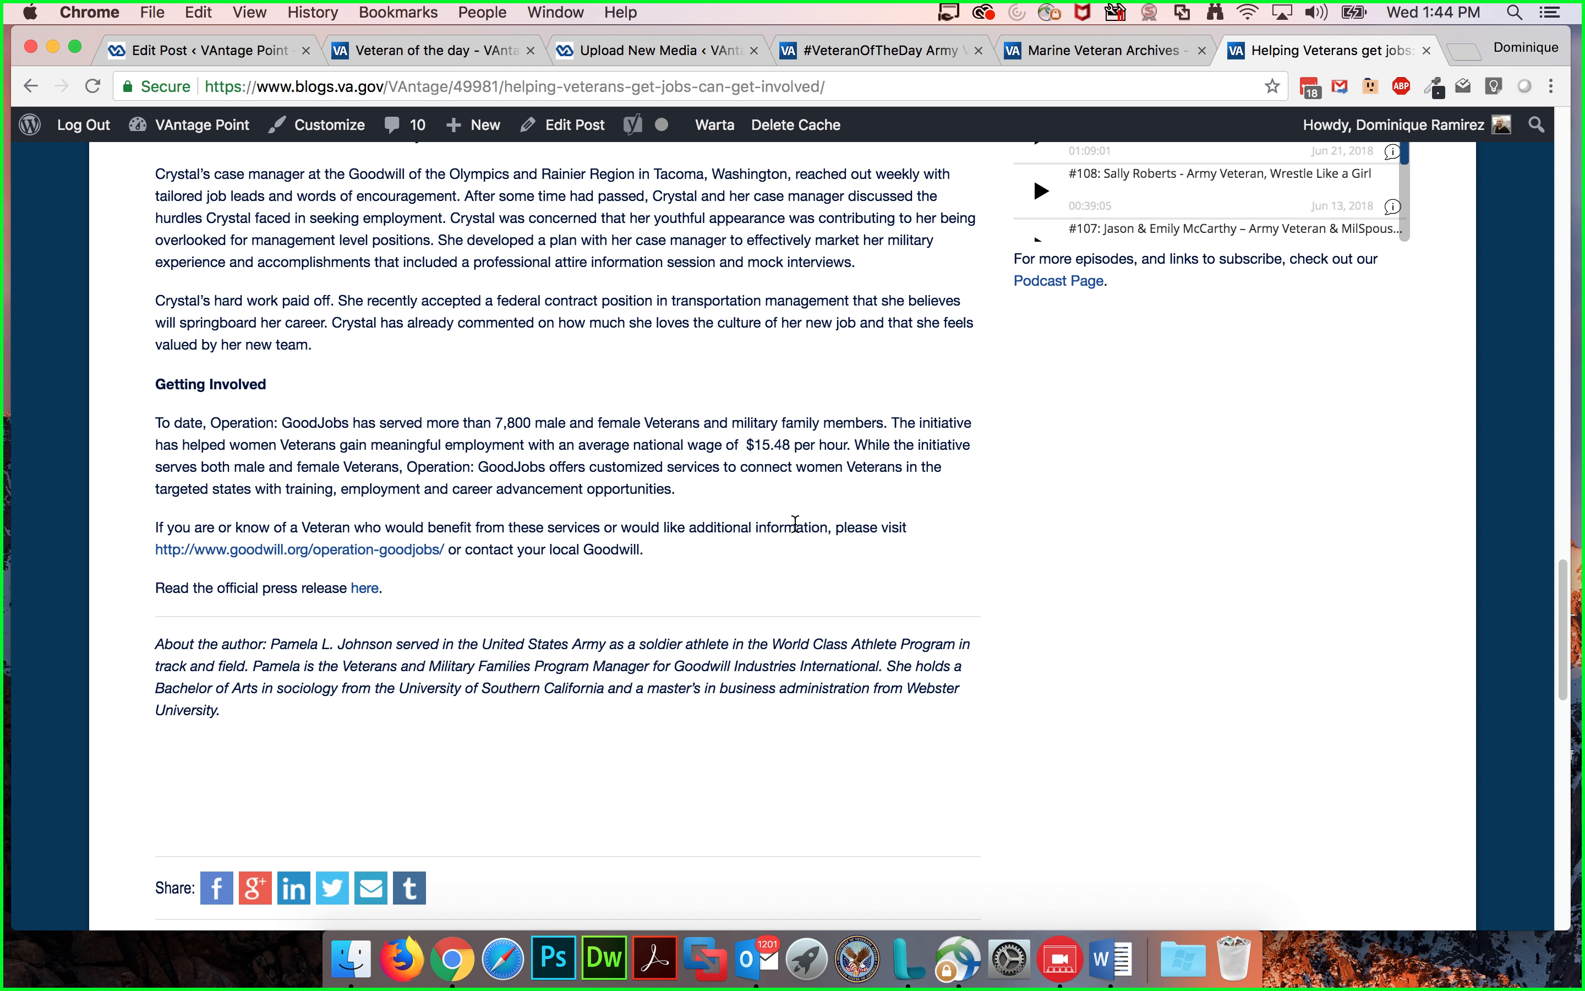
{"action": "scroll", "coordinate": [796, 524], "scroll_direction": "down", "scroll_amount": 3}
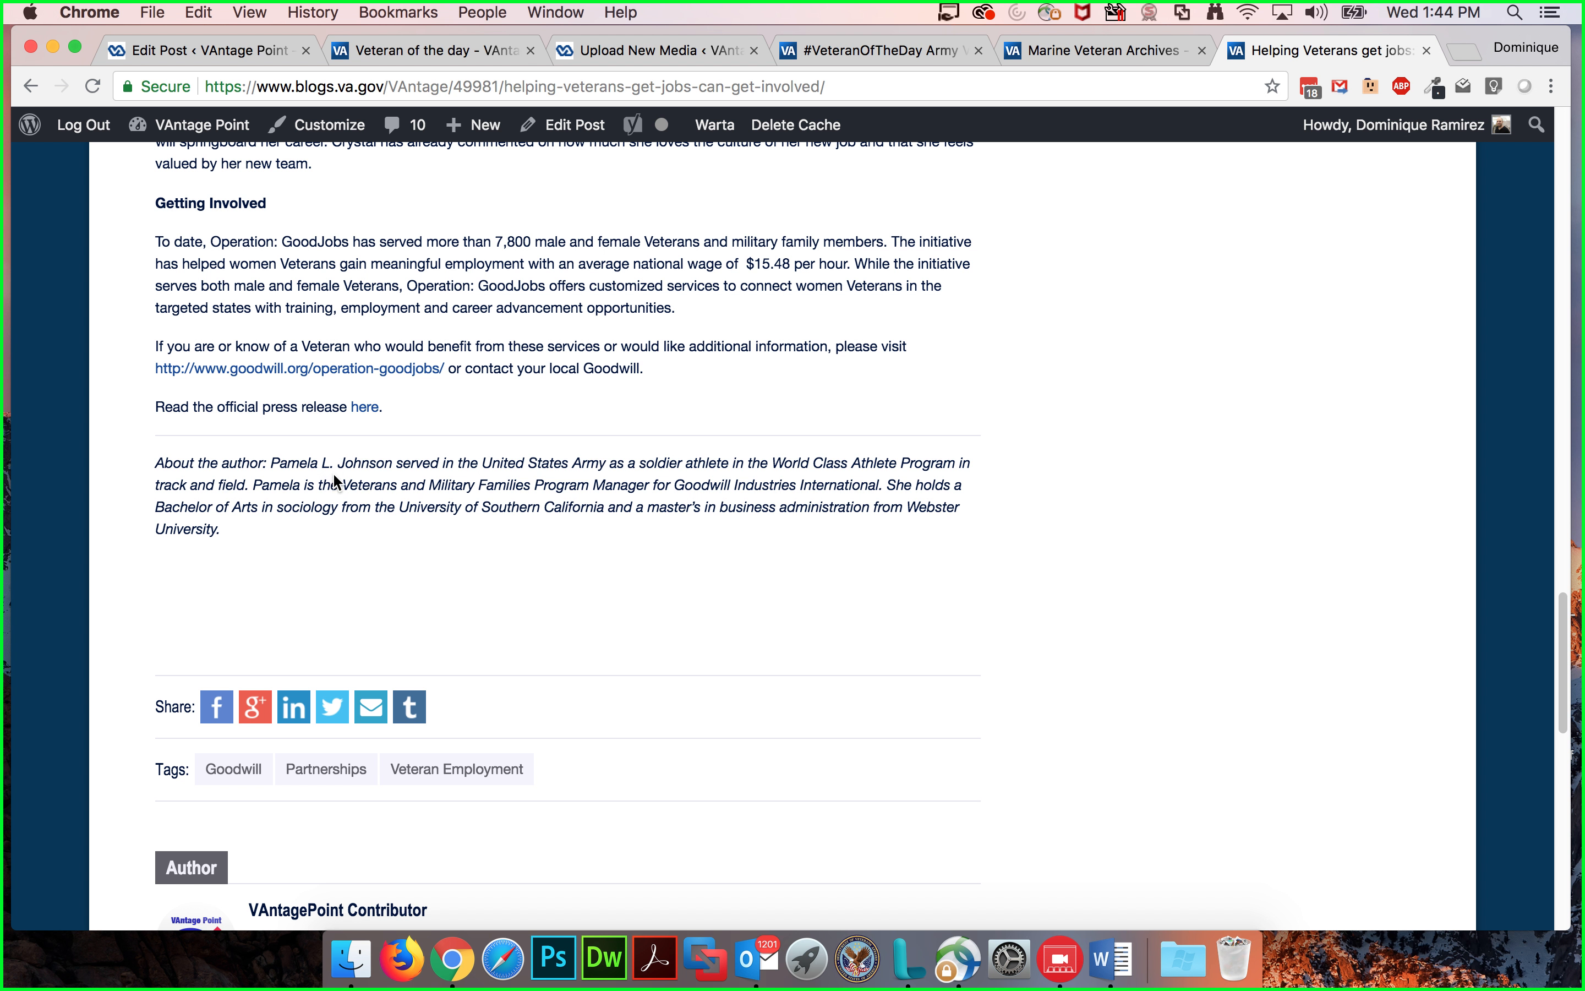
{"action": "scroll", "coordinate": [692, 542], "scroll_direction": "up", "scroll_amount": 10}
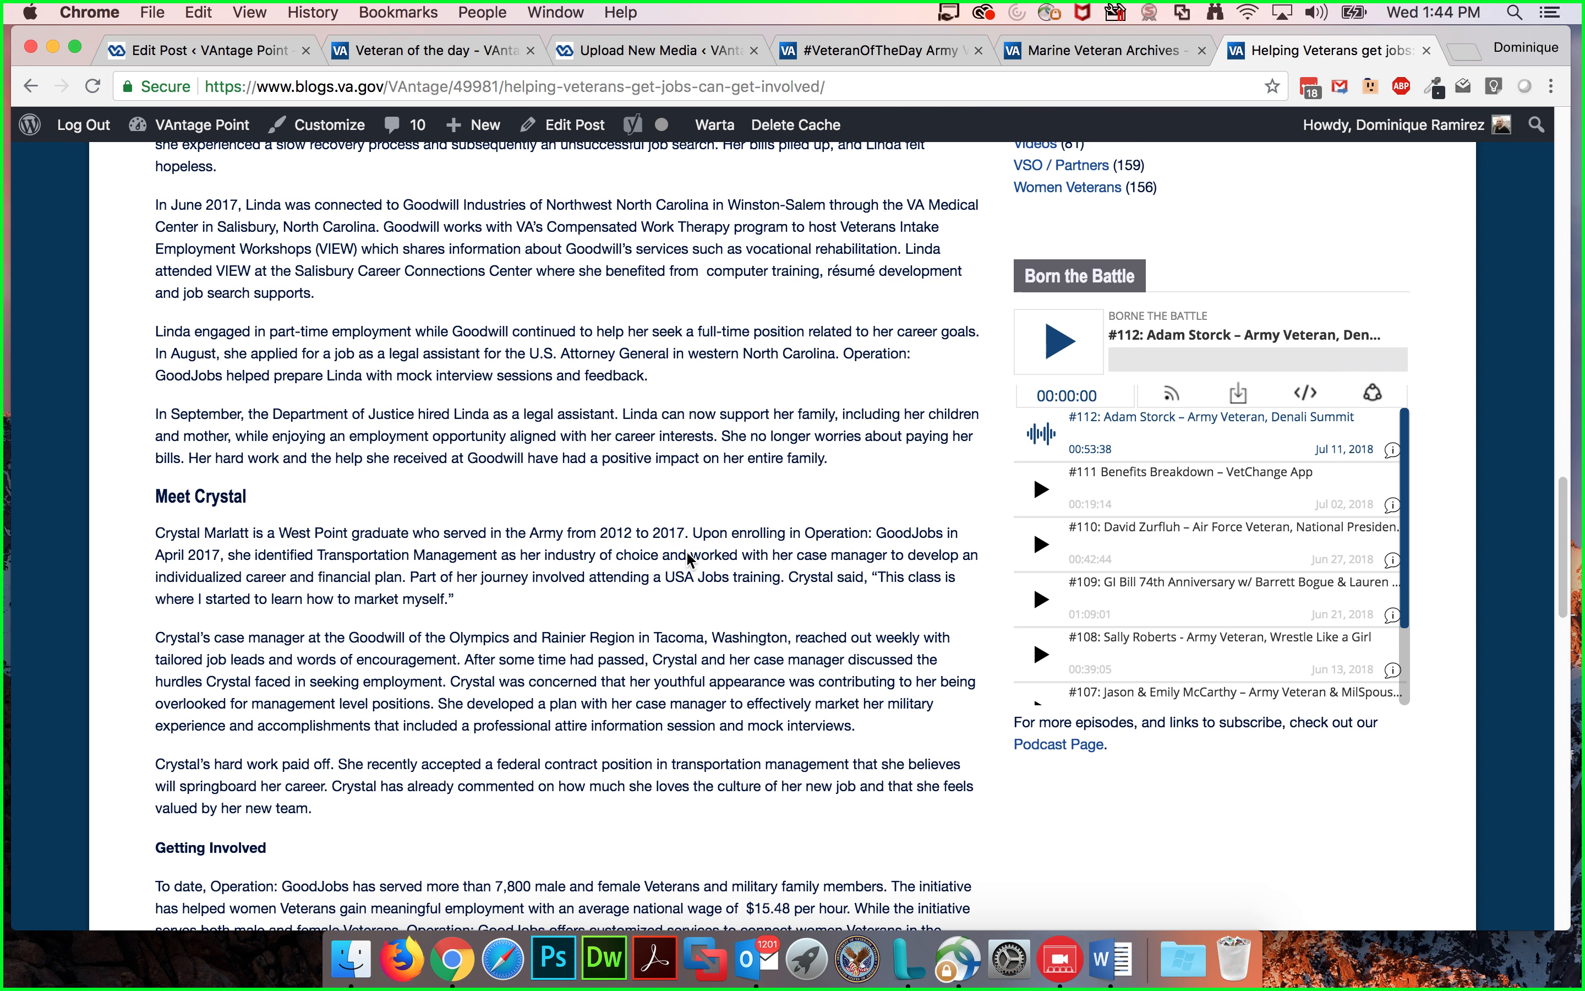
{"action": "scroll", "coordinate": [600, 519], "scroll_direction": "down", "scroll_amount": 5}
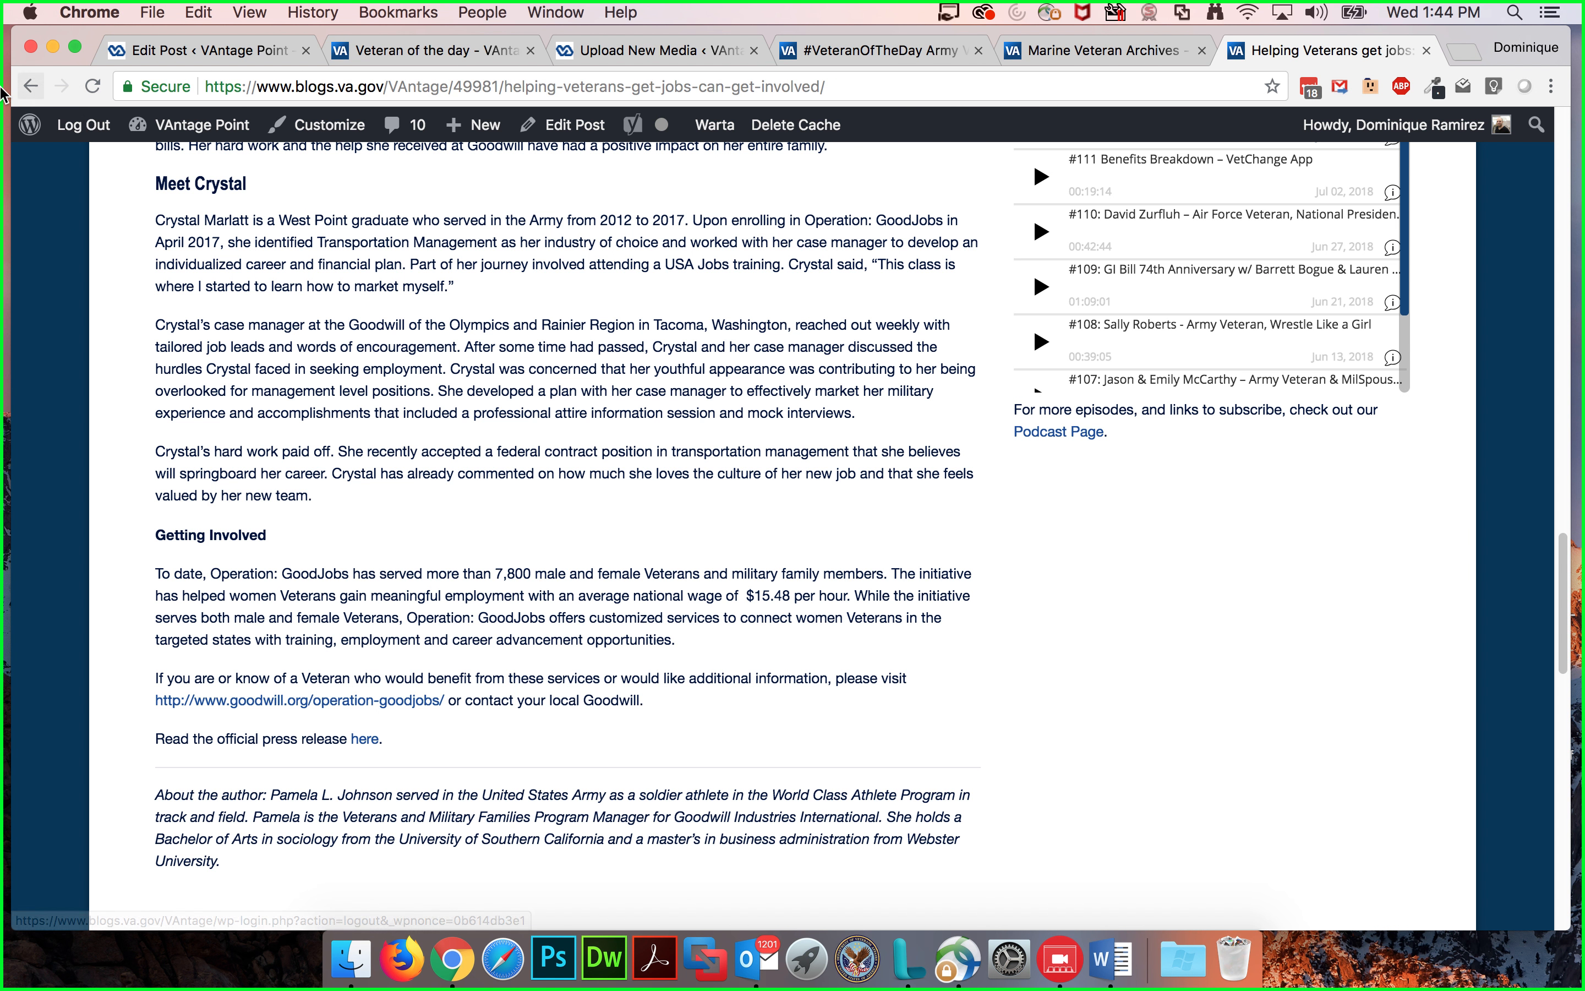
{"action": "left_click", "coordinate": [32, 87]}
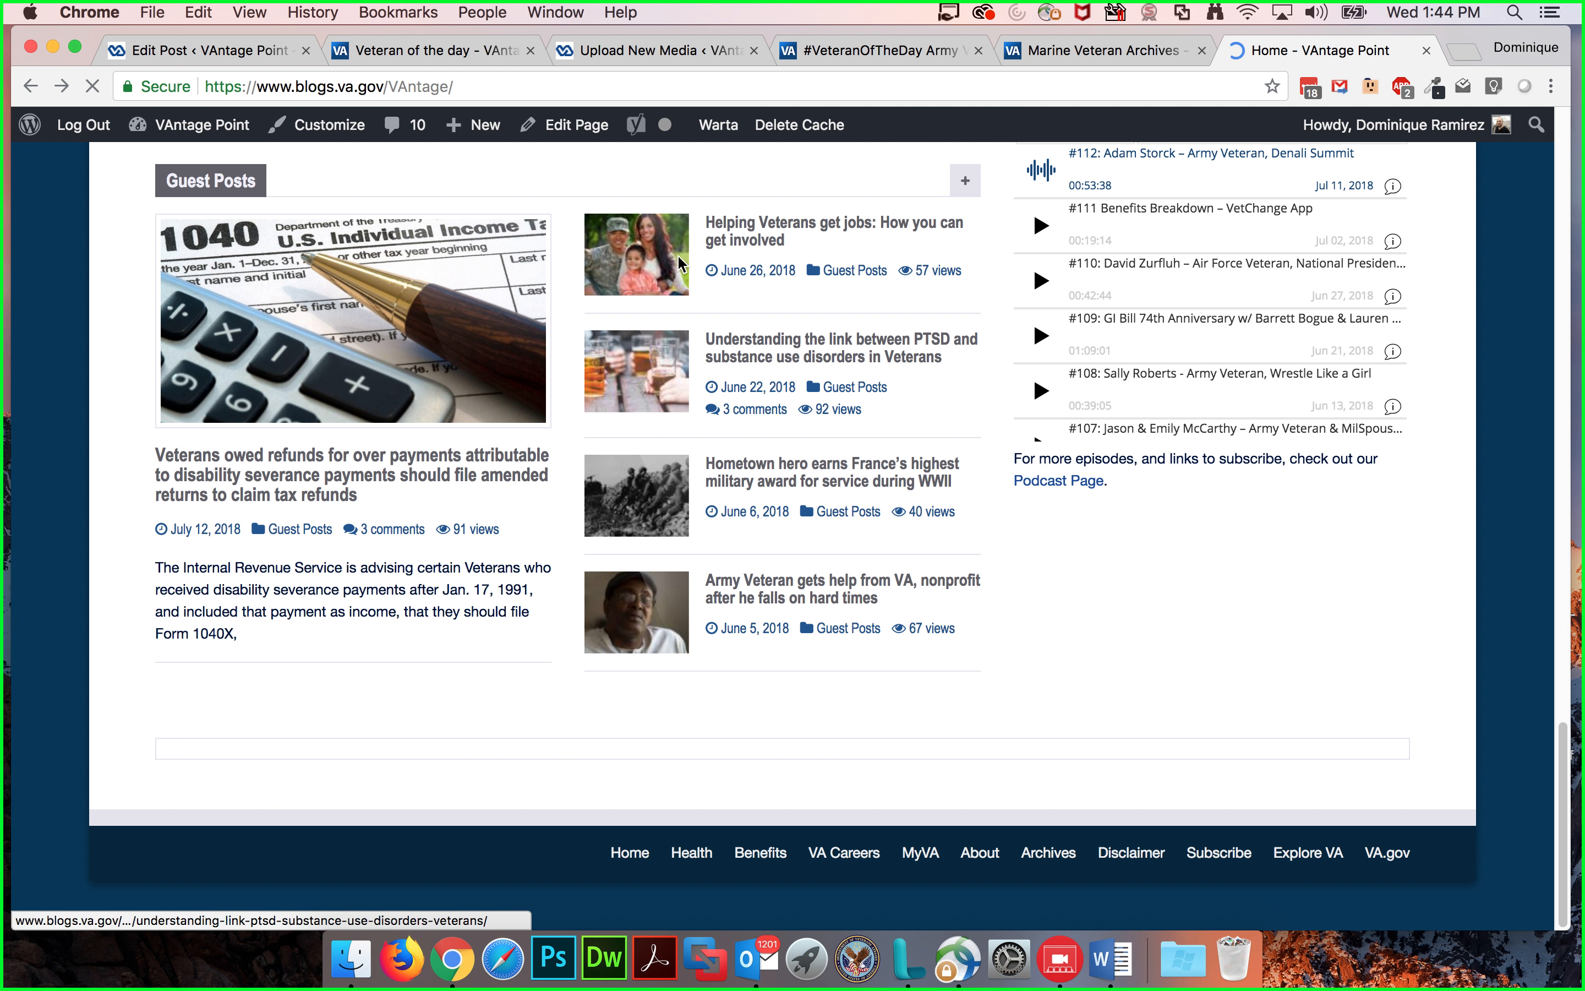
Step: Examine the published #VeteranOfTheDay Army Veteran Stanley Nelson post, including its text and tags
{"action": "left_click", "coordinate": [921, 52]}
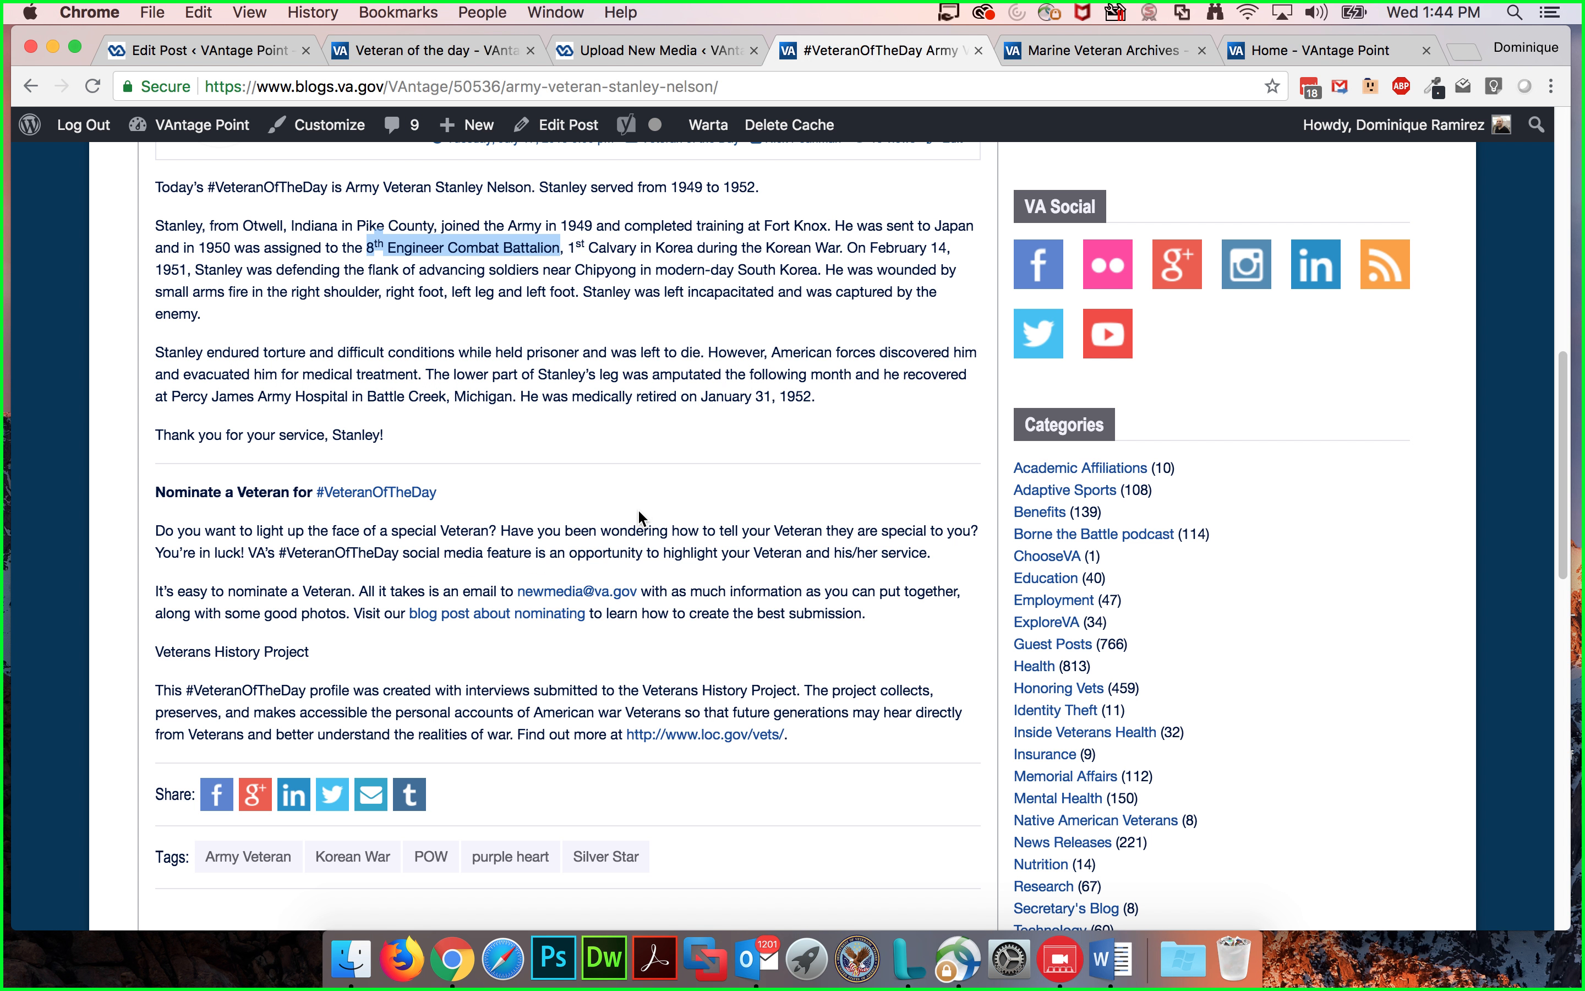
{"action": "scroll", "coordinate": [281, 462], "scroll_direction": "down", "scroll_amount": 10}
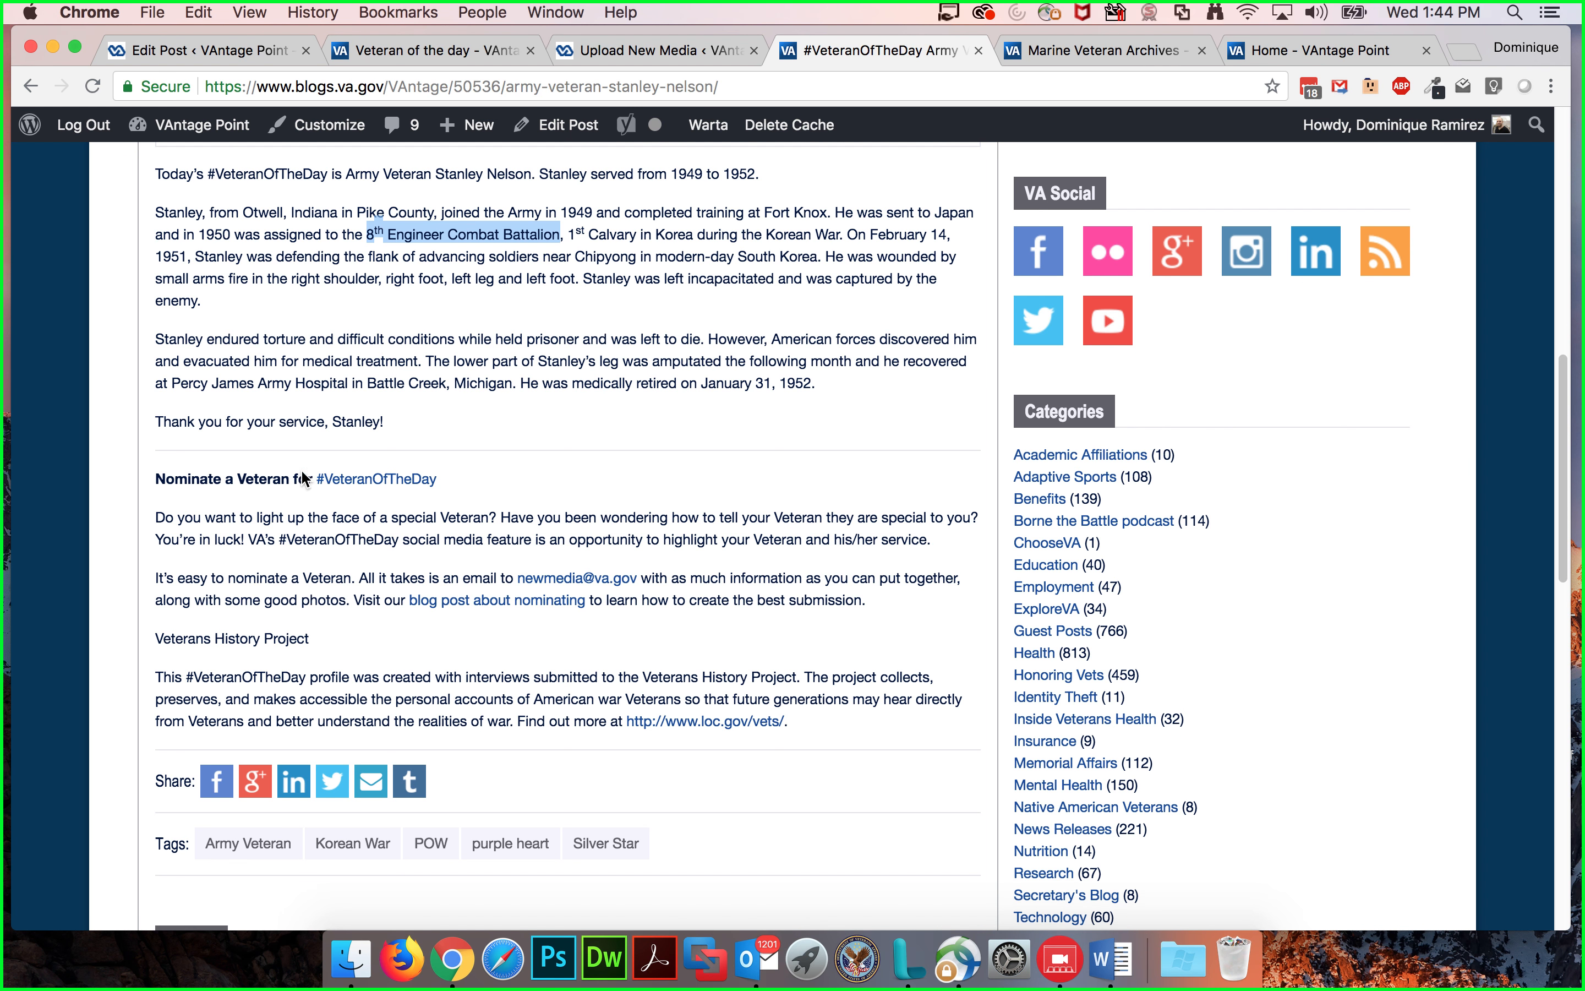
{"action": "scroll", "coordinate": [276, 458], "scroll_direction": "down", "scroll_amount": 5}
{"action": "scroll", "coordinate": [262, 452], "scroll_direction": "up", "scroll_amount": 10}
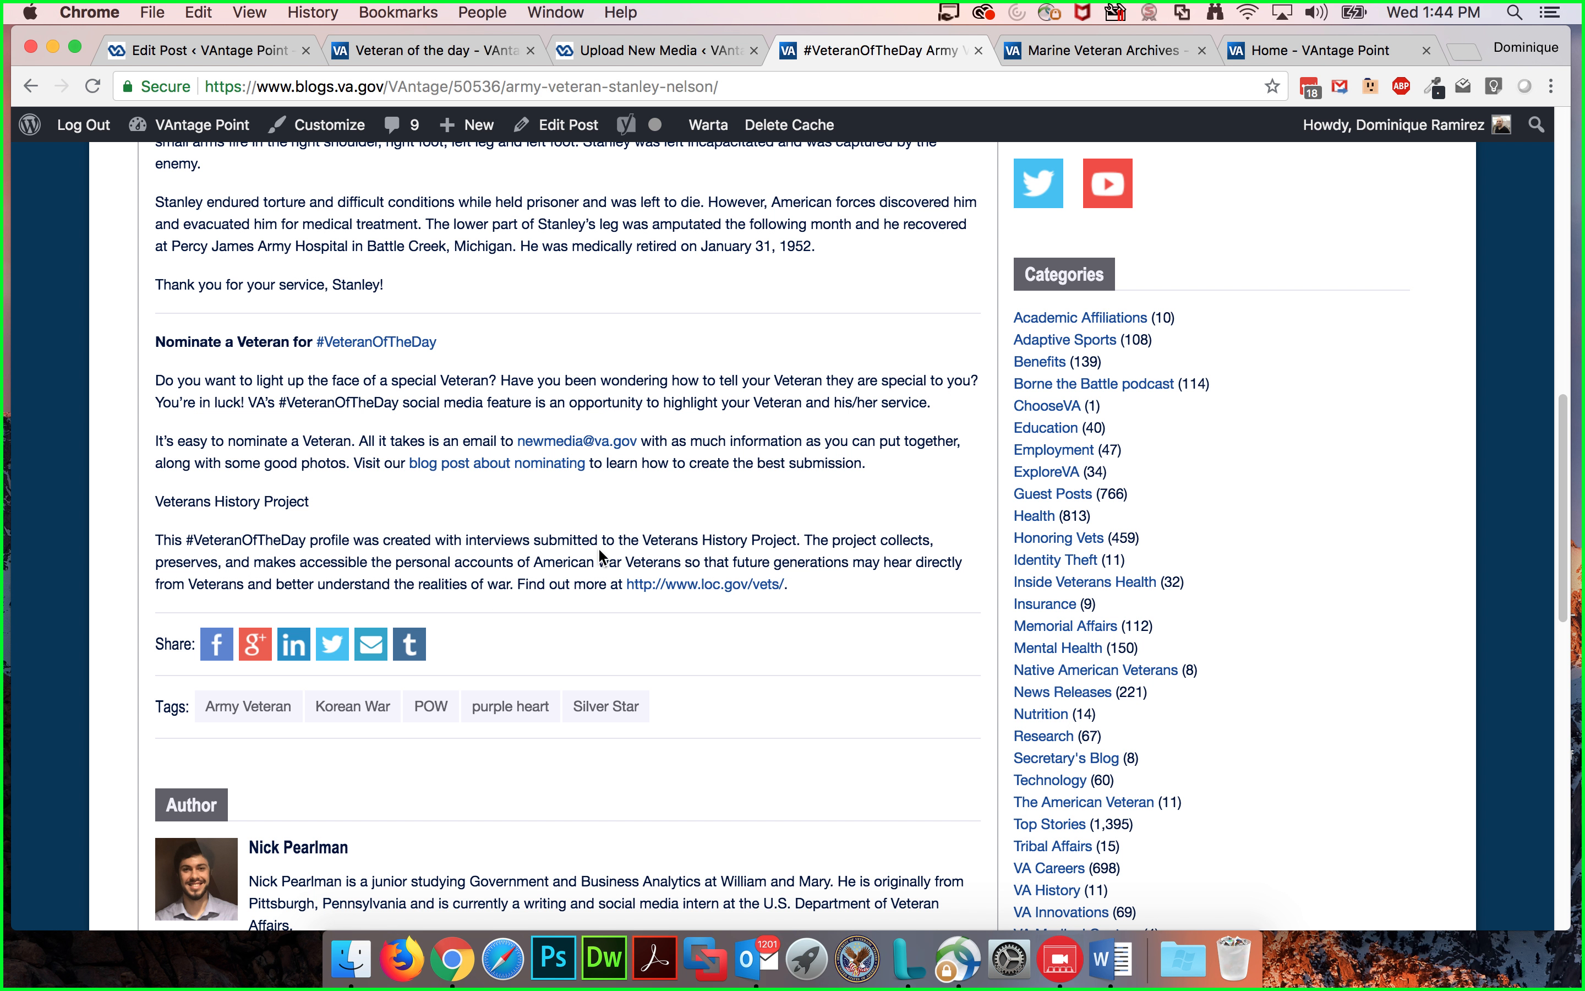
{"action": "scroll", "coordinate": [576, 346], "scroll_direction": "up", "scroll_amount": 2}
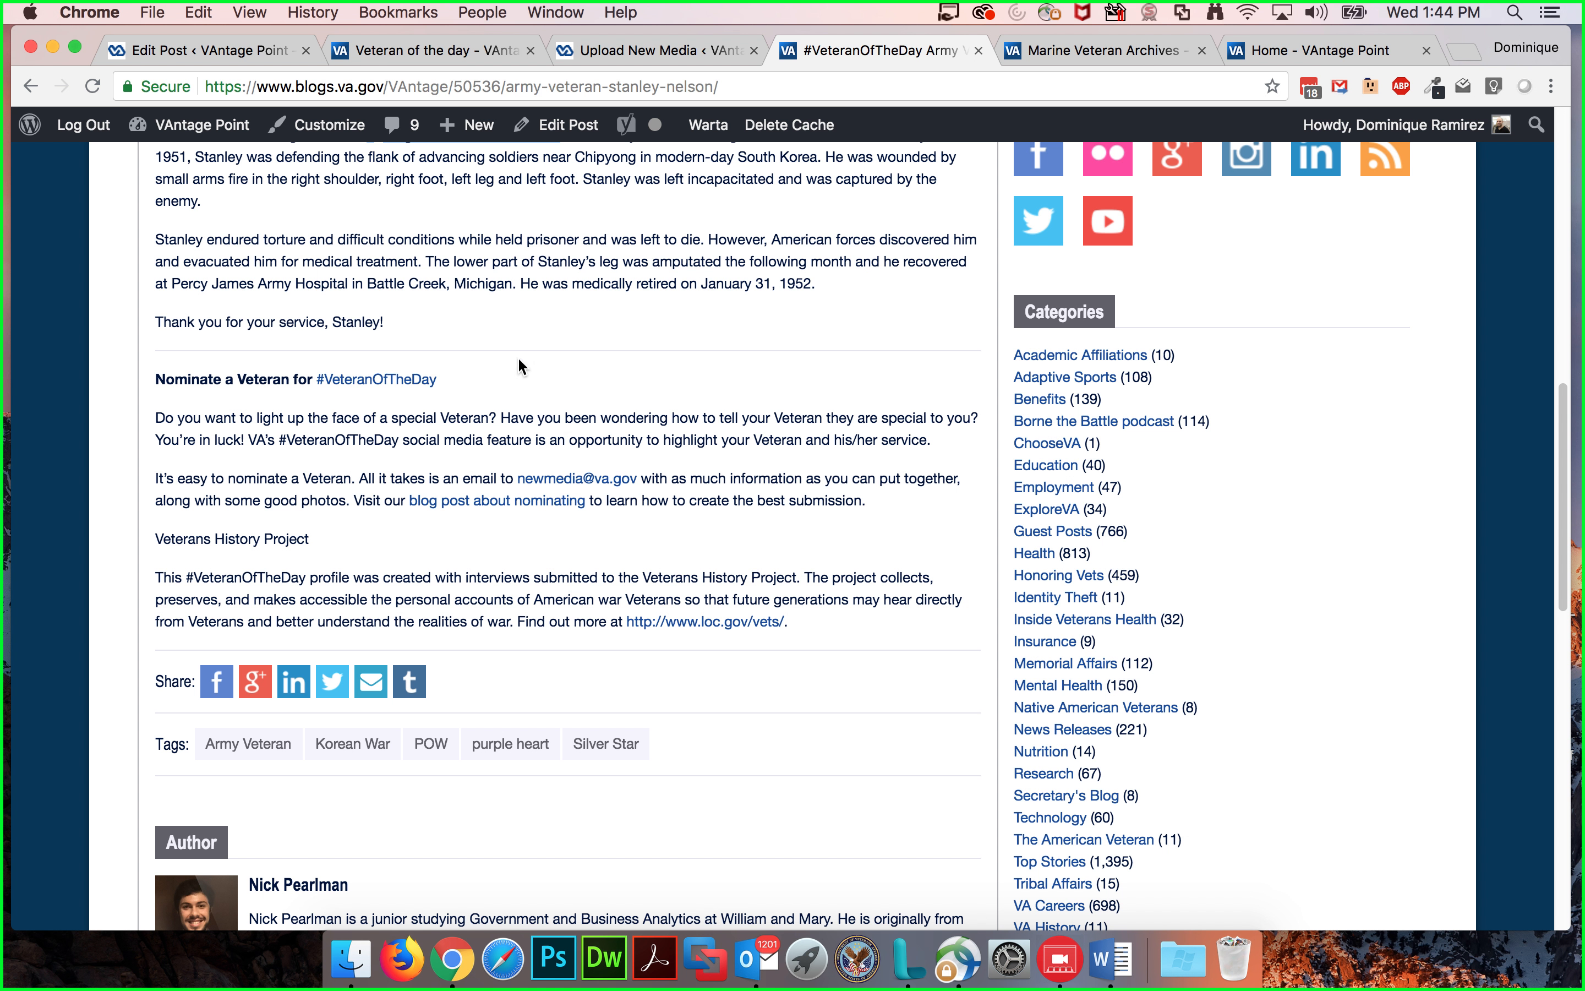
{"action": "scroll", "coordinate": [747, 439], "scroll_direction": "up", "scroll_amount": 3}
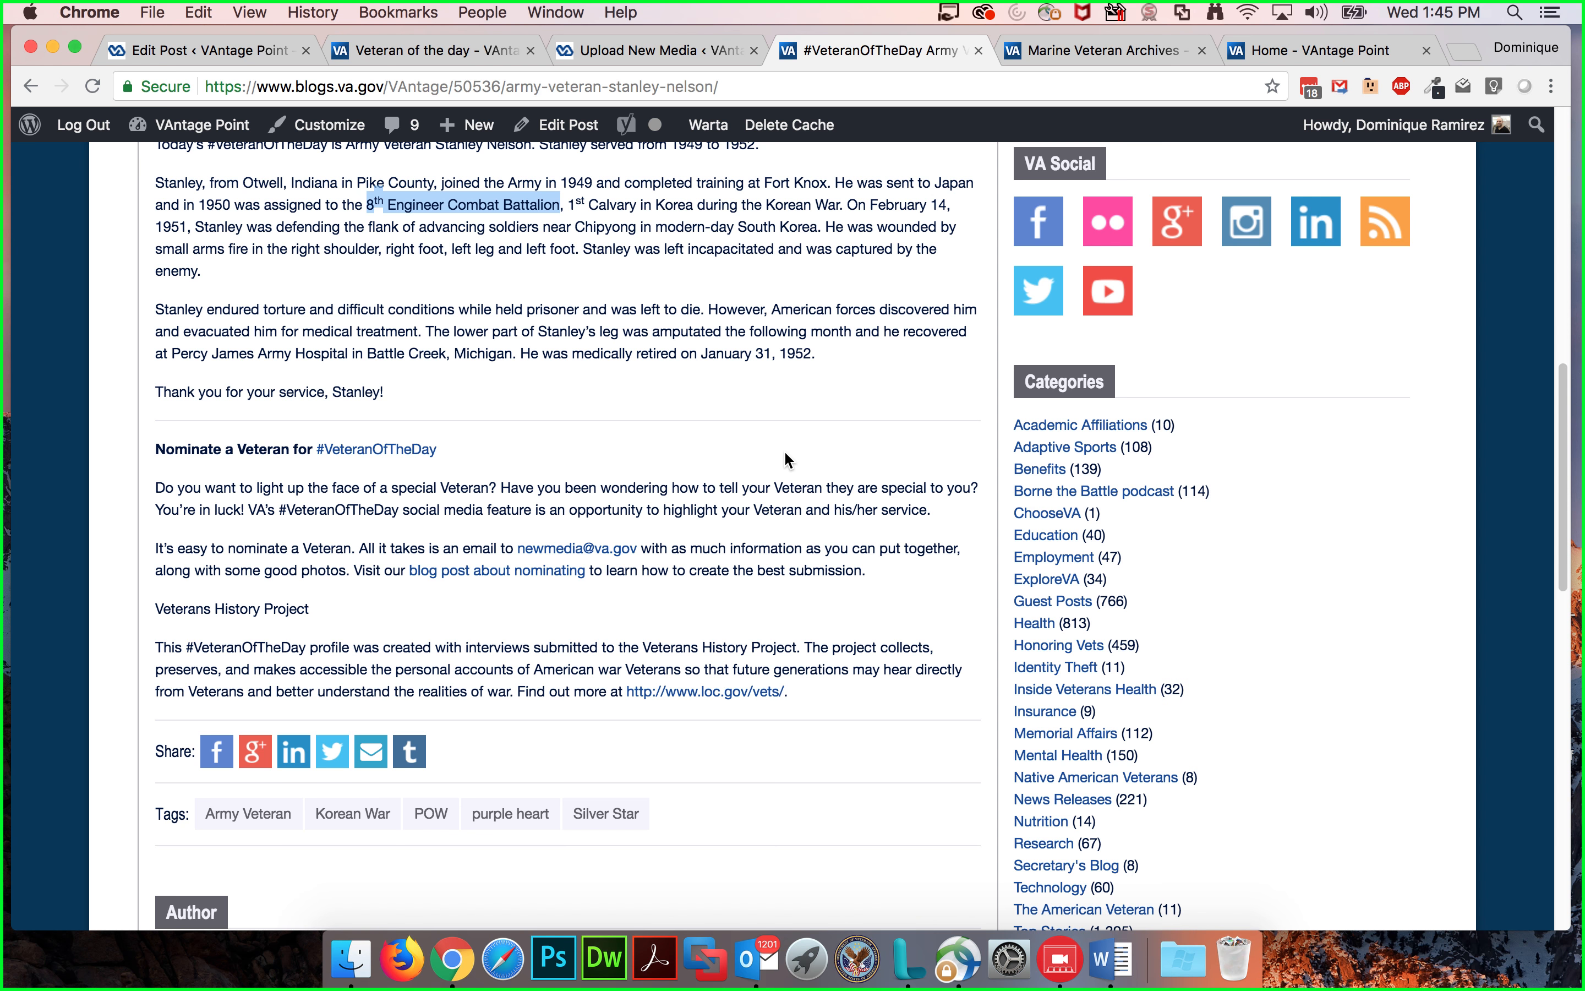
{"action": "scroll", "coordinate": [785, 452], "scroll_direction": "up", "scroll_amount": 4}
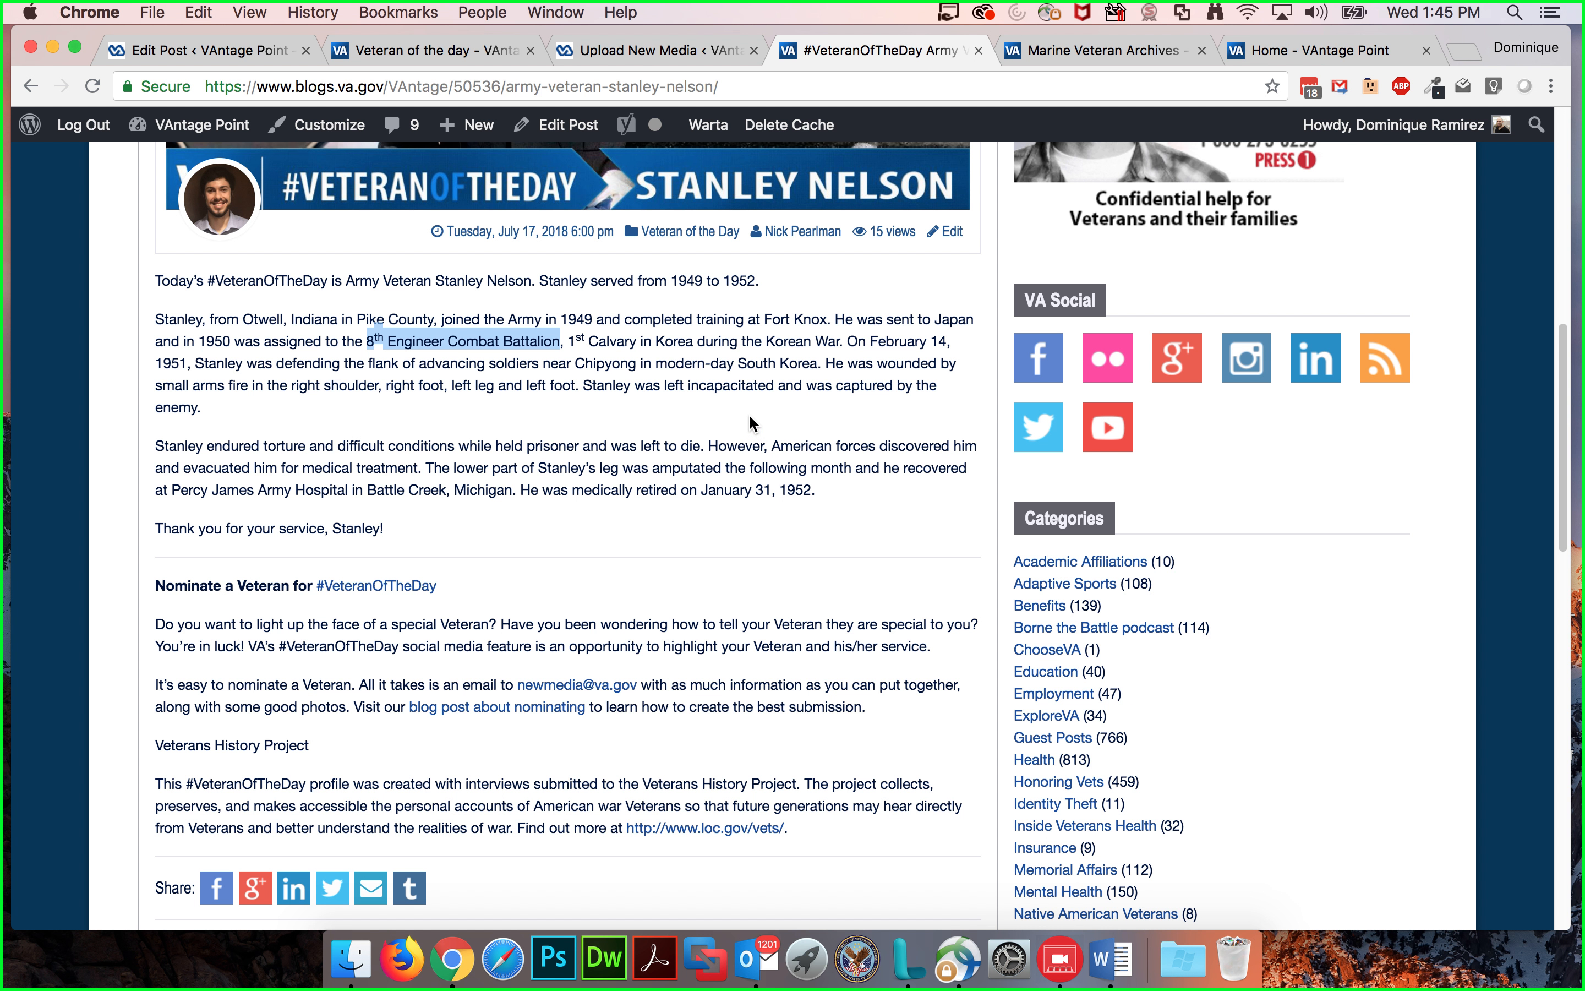
{"action": "left_click", "coordinate": [749, 413]}
{"action": "scroll", "coordinate": [751, 420], "scroll_direction": "down", "scroll_amount": 5}
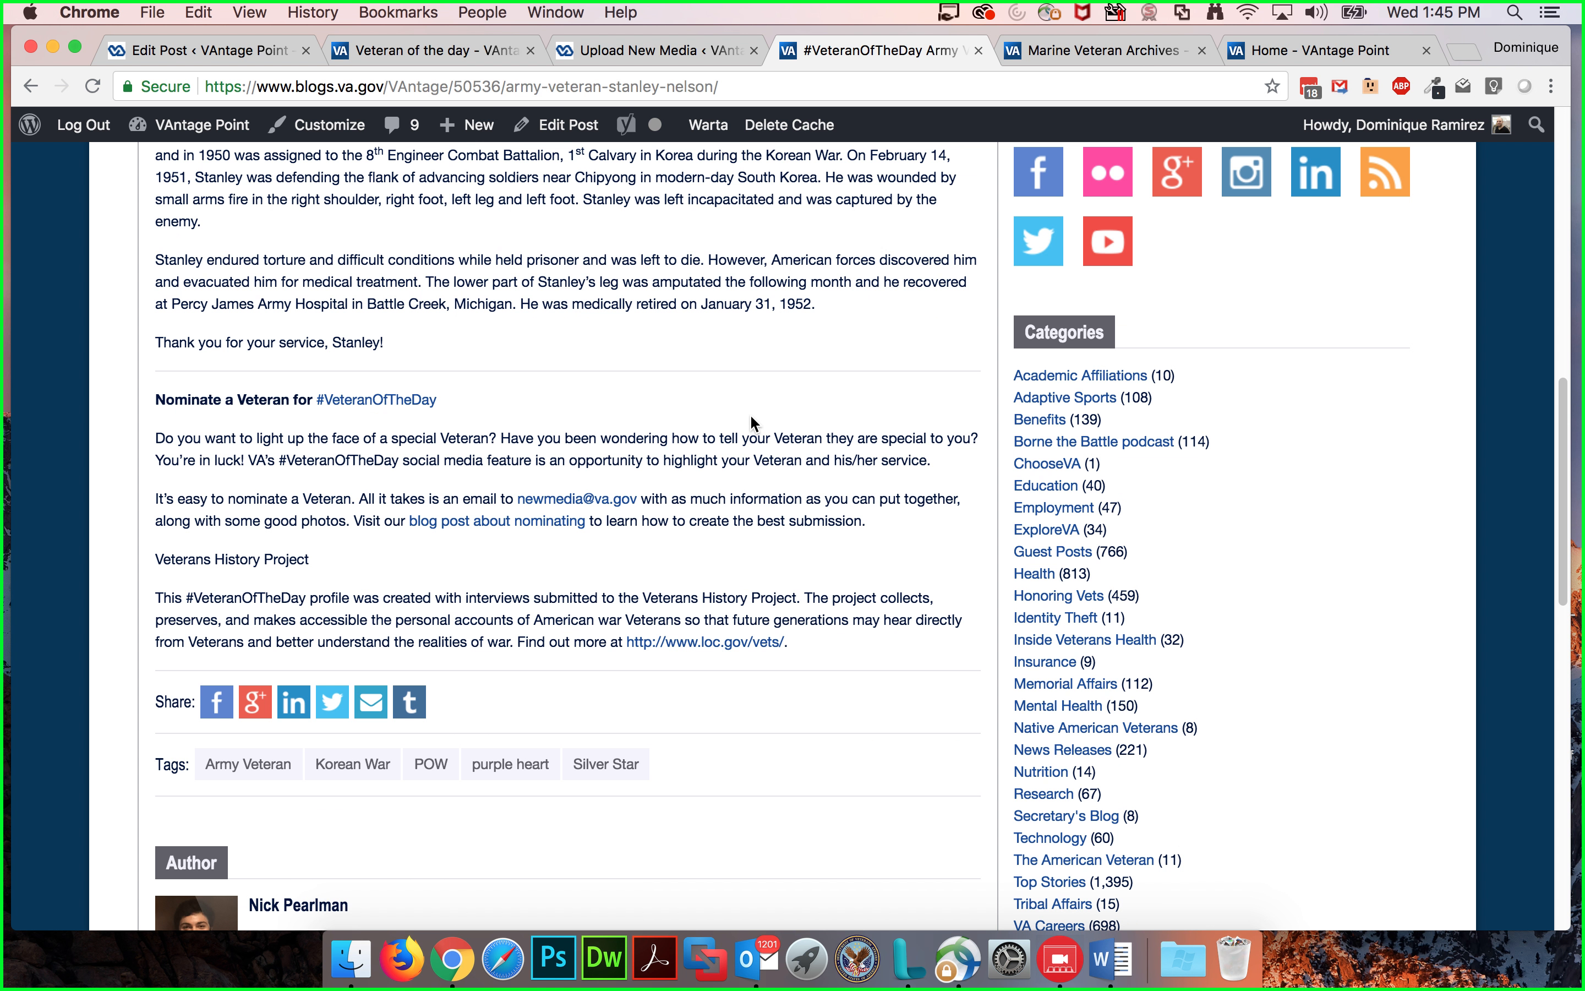
{"action": "scroll", "coordinate": [749, 413], "scroll_direction": "up", "scroll_amount": 15}
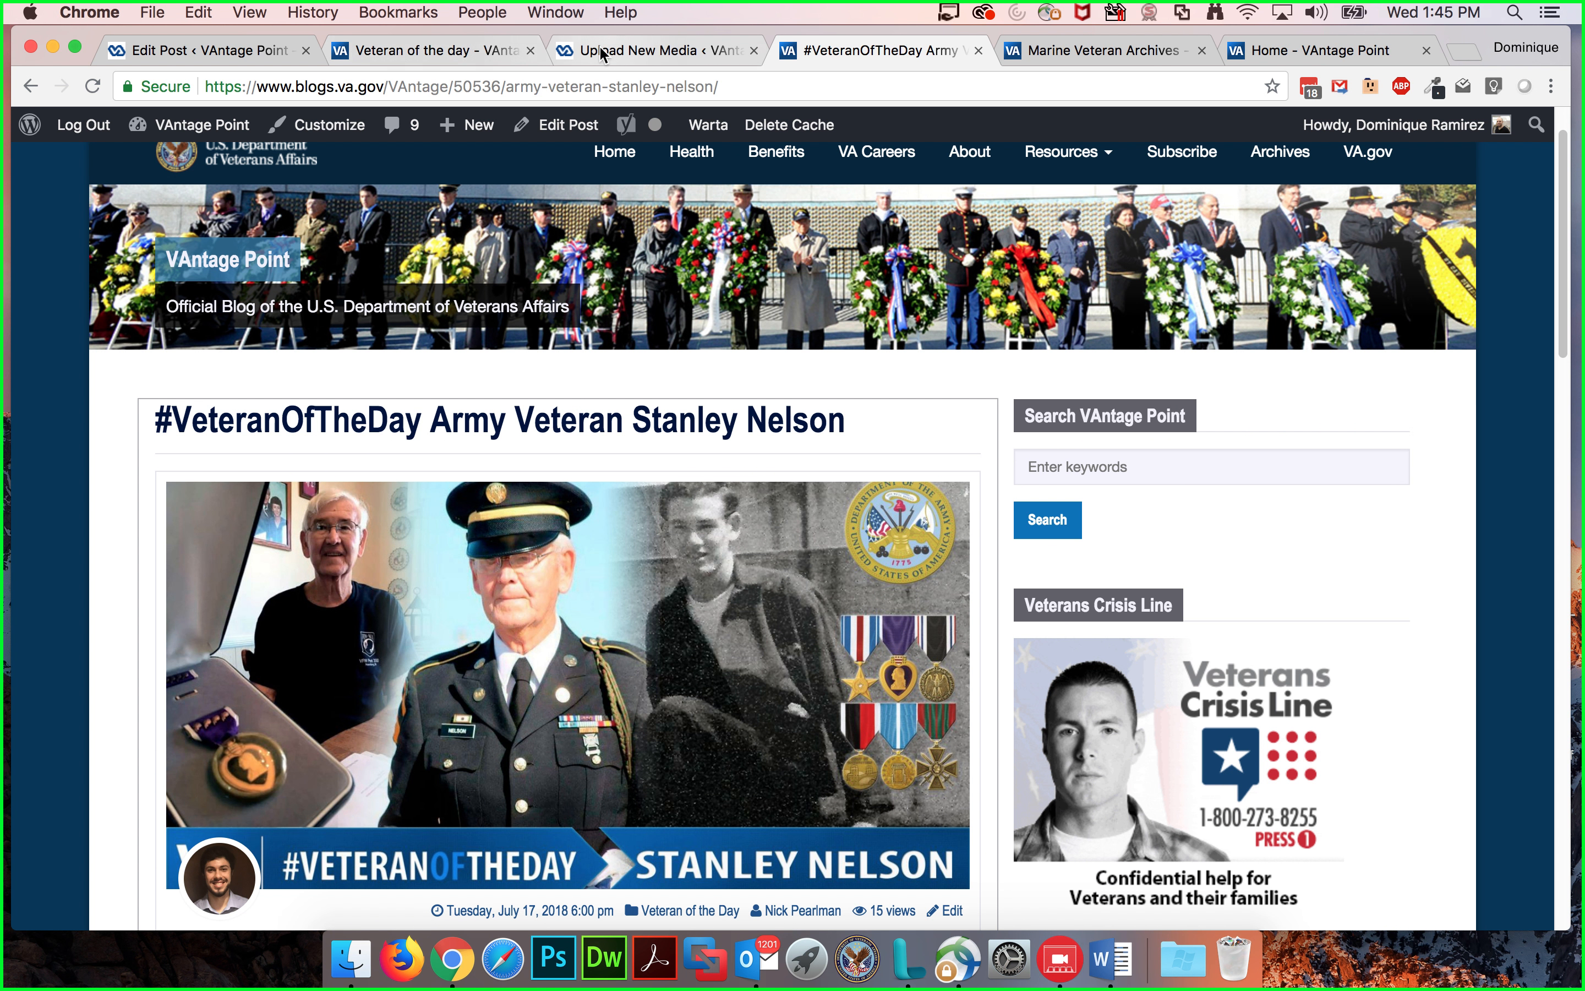
Step: Return to the post editor and open the Screen Options panel to review which boxes are enabled
{"action": "left_click", "coordinate": [180, 51]}
{"action": "scroll", "coordinate": [856, 308], "scroll_direction": "up", "scroll_amount": 5}
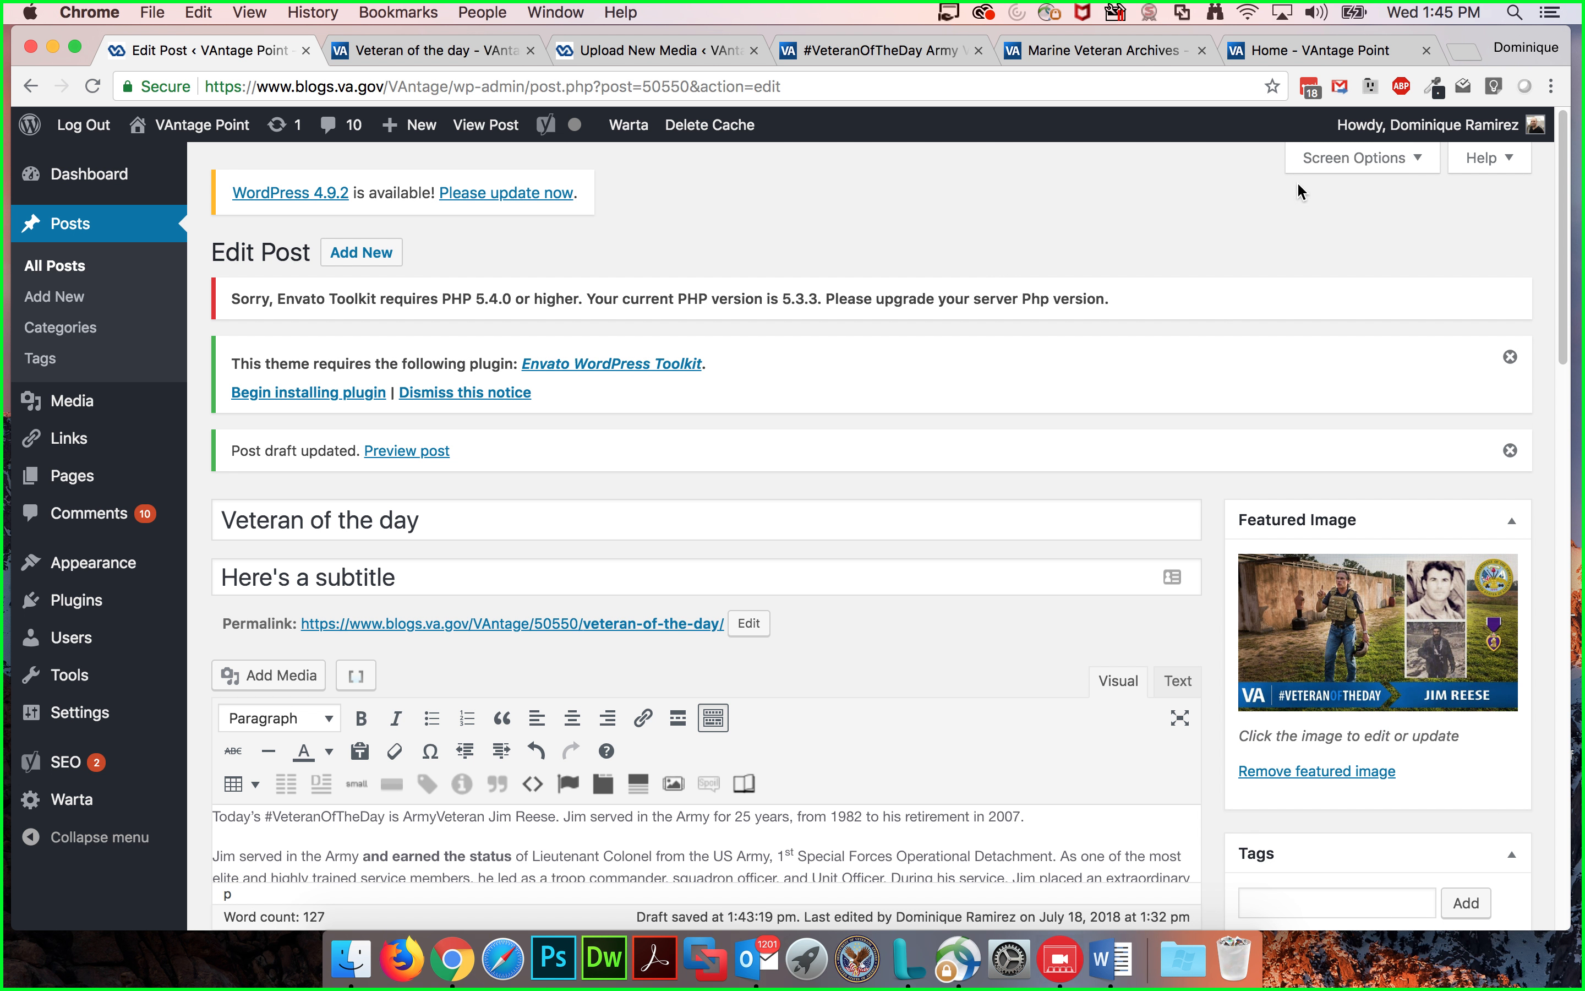
{"action": "left_click", "coordinate": [1397, 146]}
{"action": "left_click", "coordinate": [852, 343]}
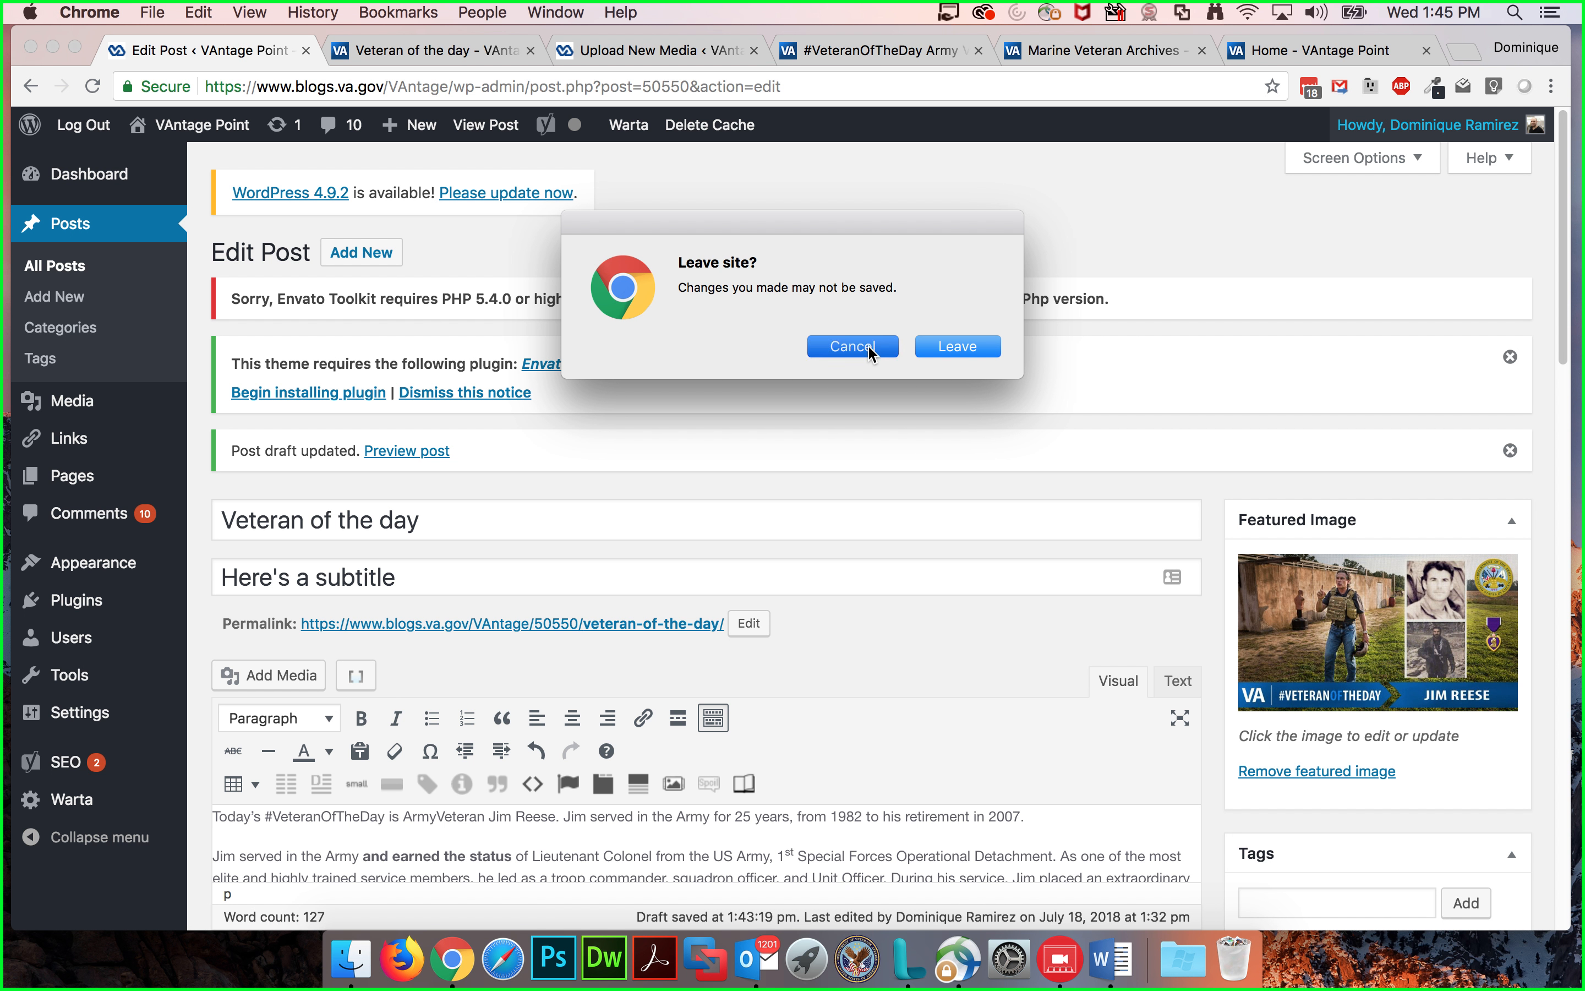
{"action": "left_click", "coordinate": [1334, 162]}
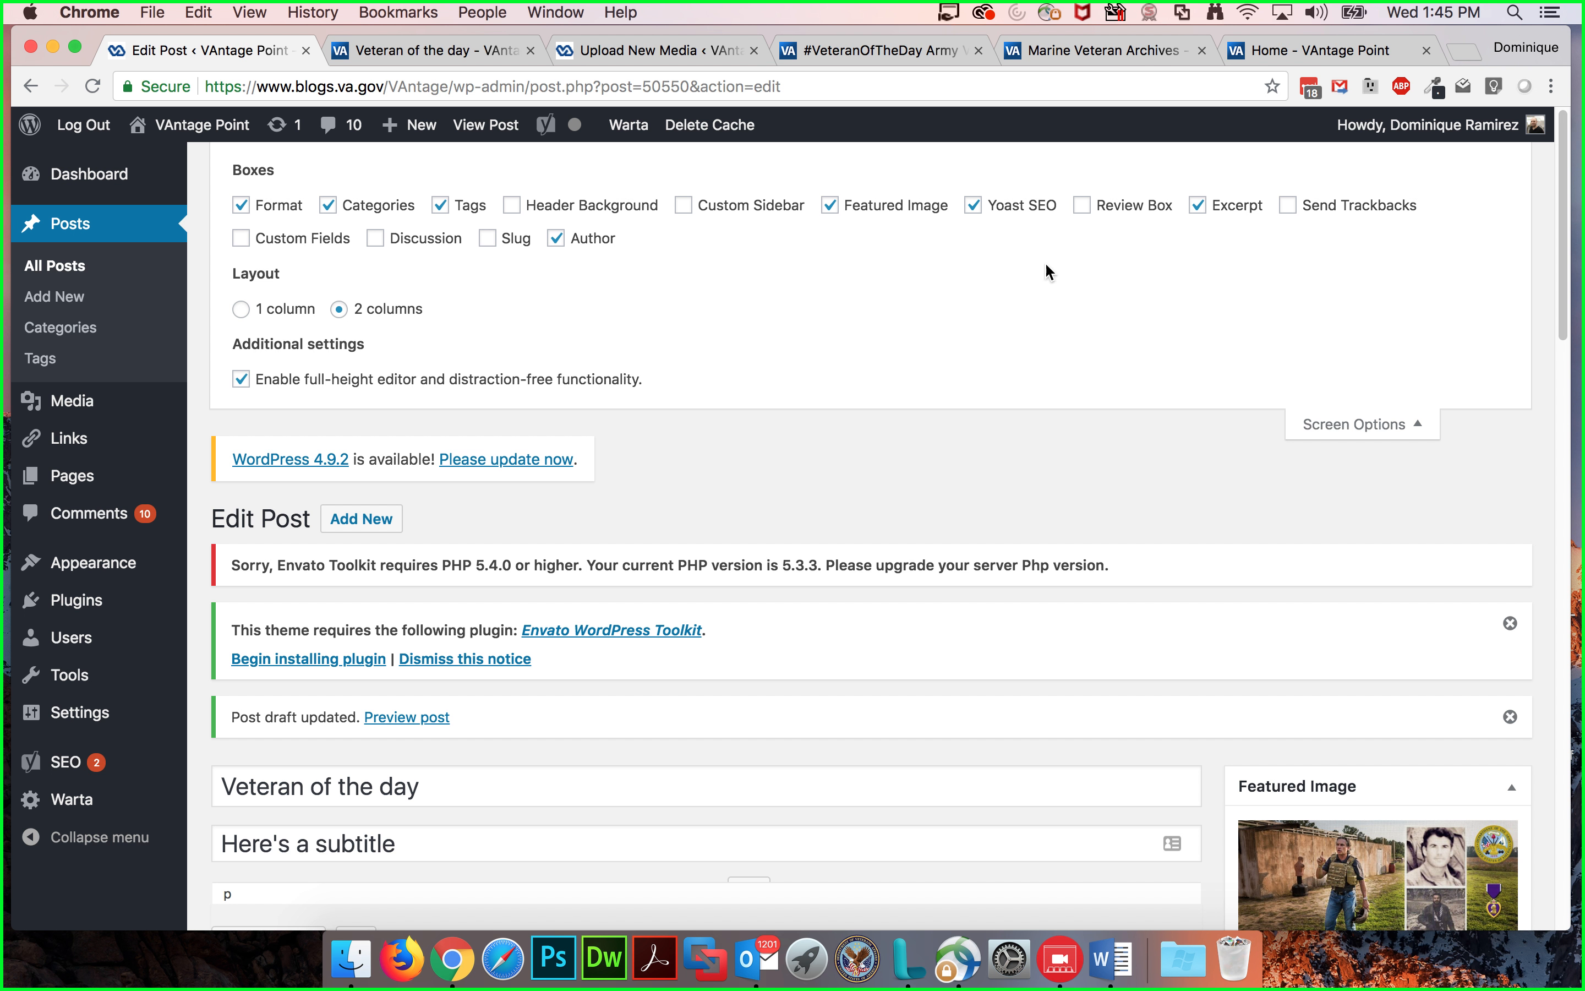
{"action": "left_click", "coordinate": [1364, 427]}
Step: Open the Yoast SEO snippet editor to review the SEO title, slug and meta description, and collapse and expand the Yoast SEO box
{"action": "scroll", "coordinate": [780, 436], "scroll_direction": "down", "scroll_amount": 10}
{"action": "scroll", "coordinate": [789, 441], "scroll_direction": "down", "scroll_amount": 3}
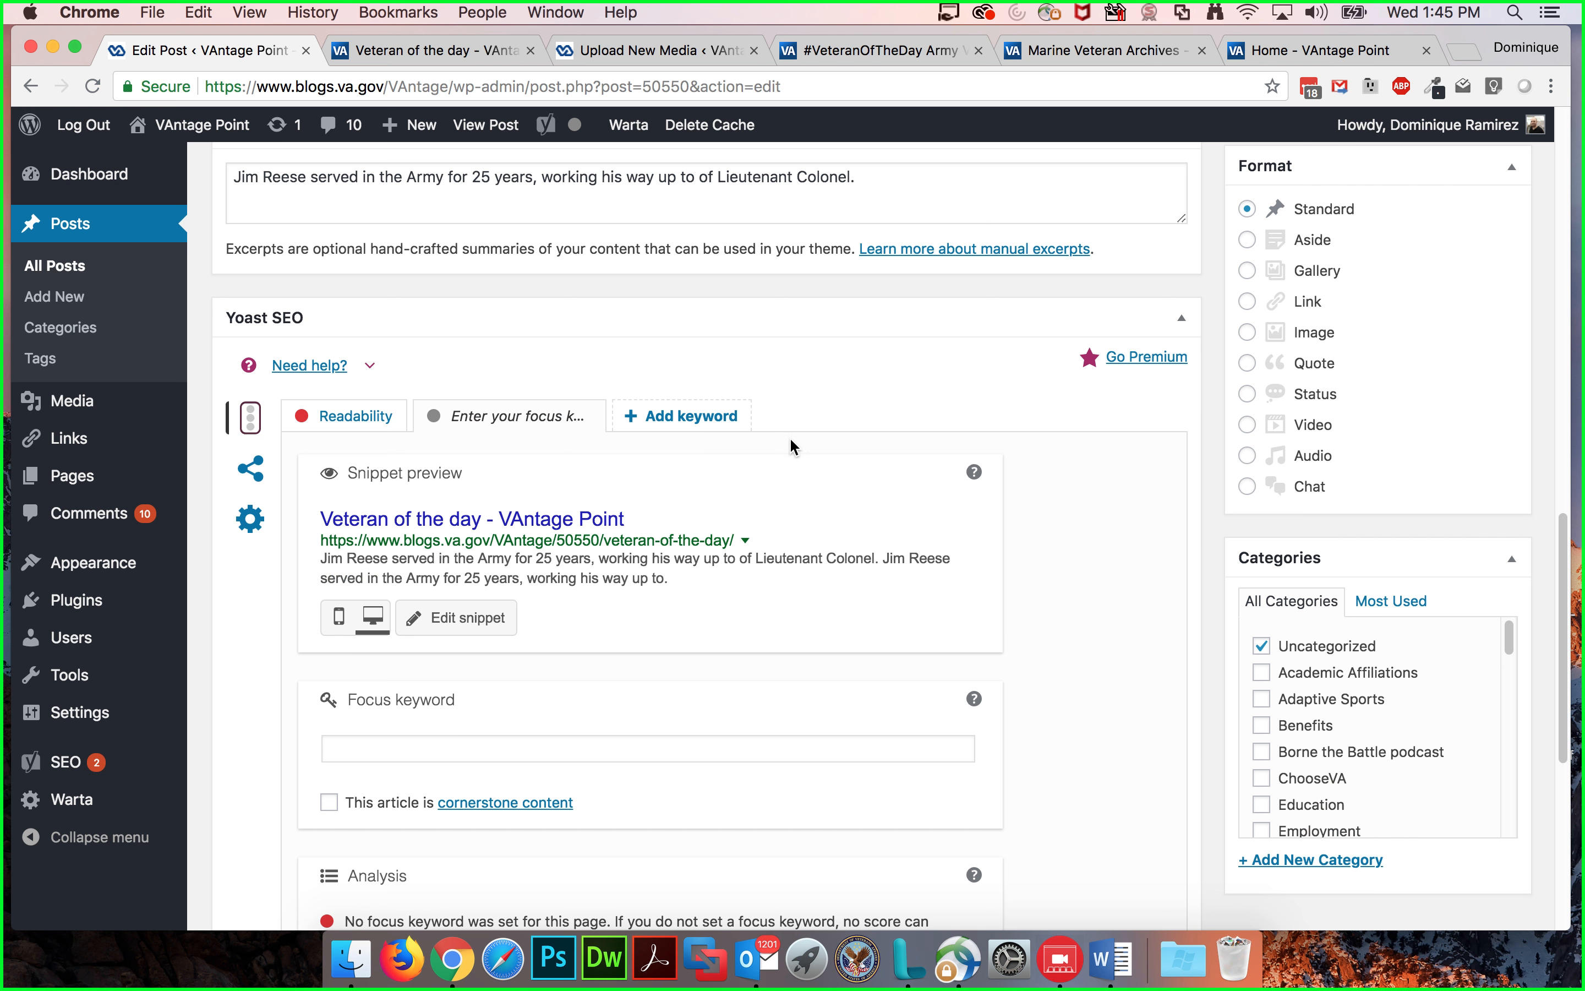
{"action": "left_click", "coordinate": [456, 619]}
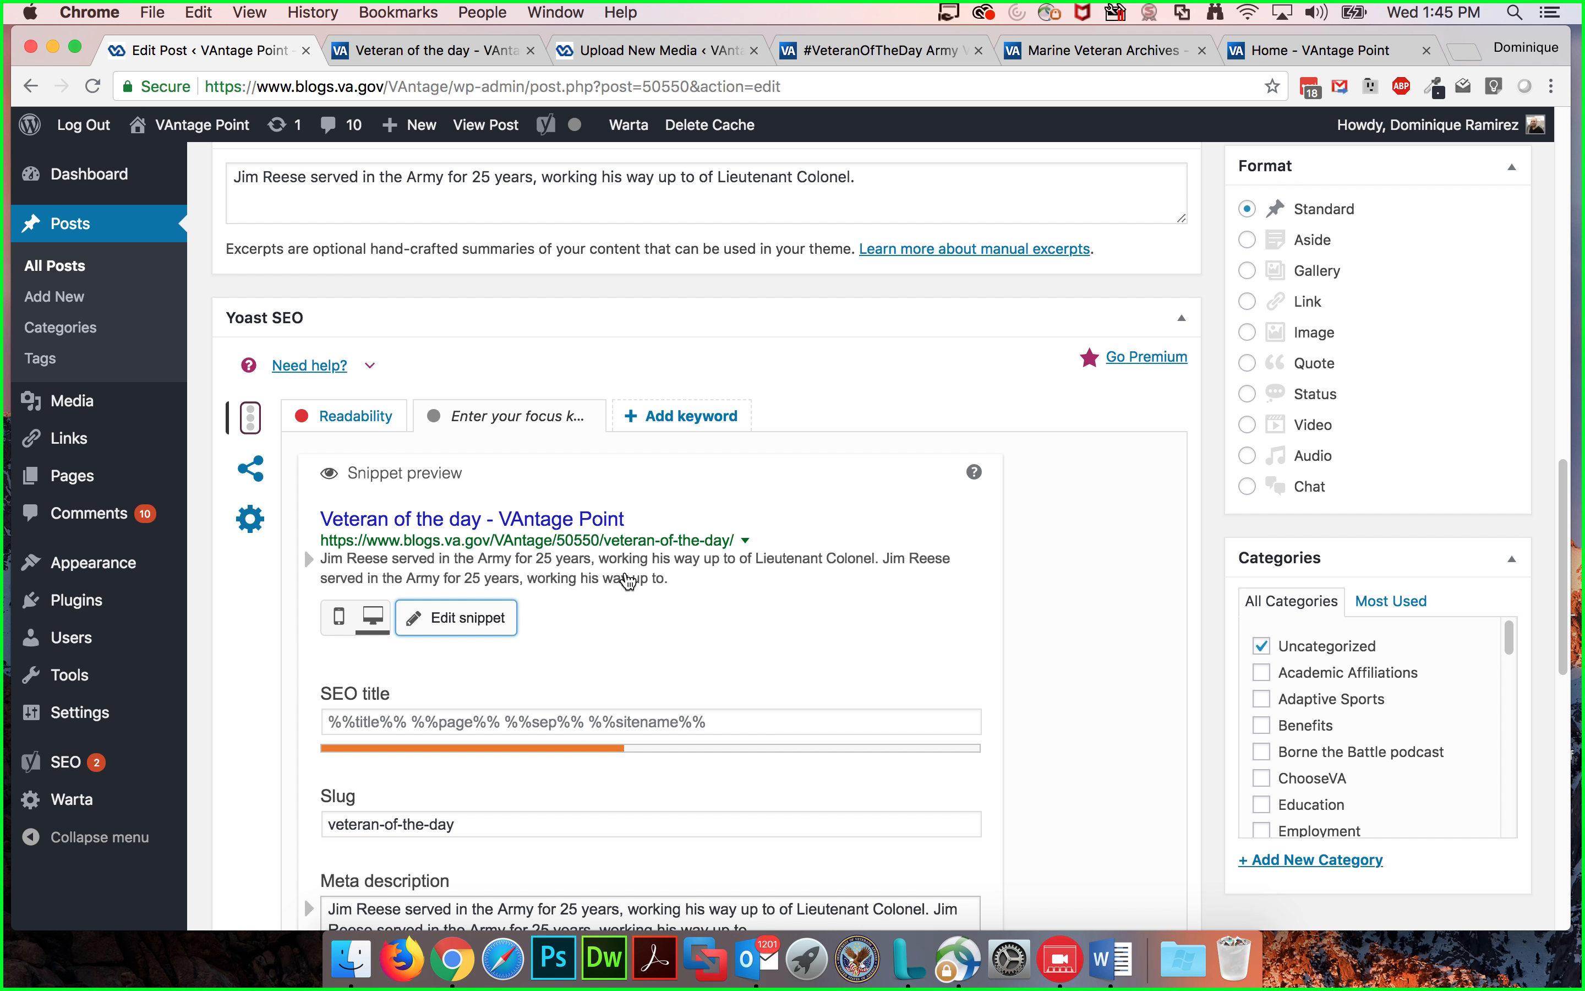
{"action": "scroll", "coordinate": [623, 574], "scroll_direction": "down", "scroll_amount": 10}
{"action": "scroll", "coordinate": [623, 571], "scroll_direction": "up", "scroll_amount": 3}
{"action": "scroll", "coordinate": [623, 569], "scroll_direction": "up", "scroll_amount": 6}
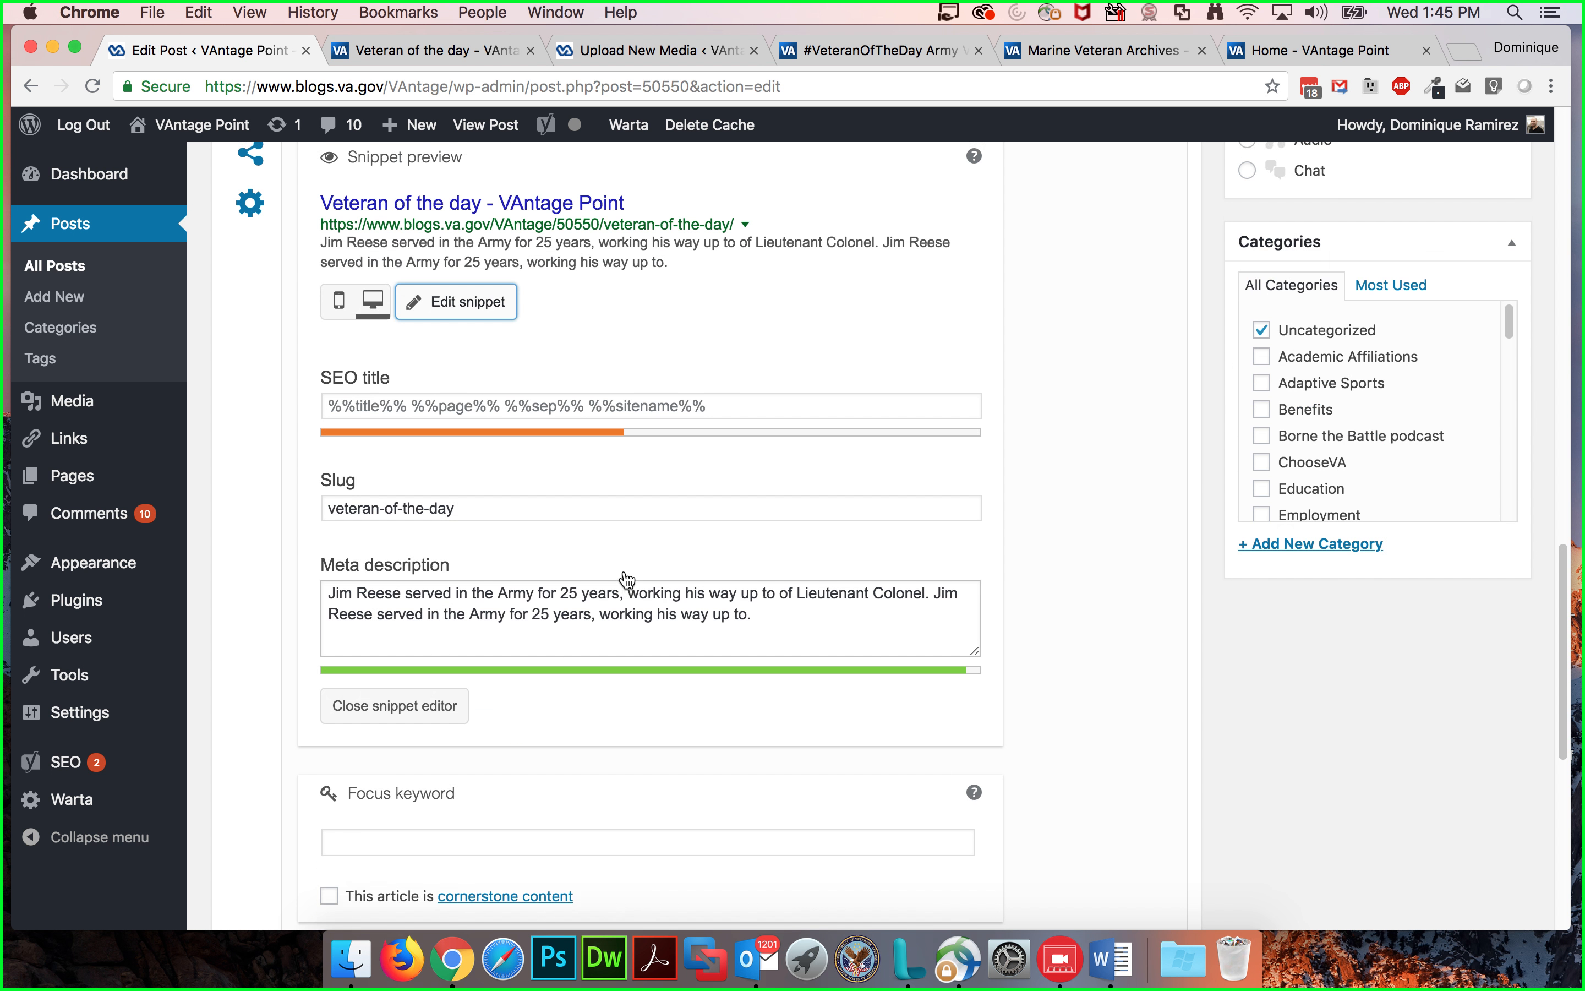
{"action": "scroll", "coordinate": [626, 580], "scroll_direction": "up", "scroll_amount": 3}
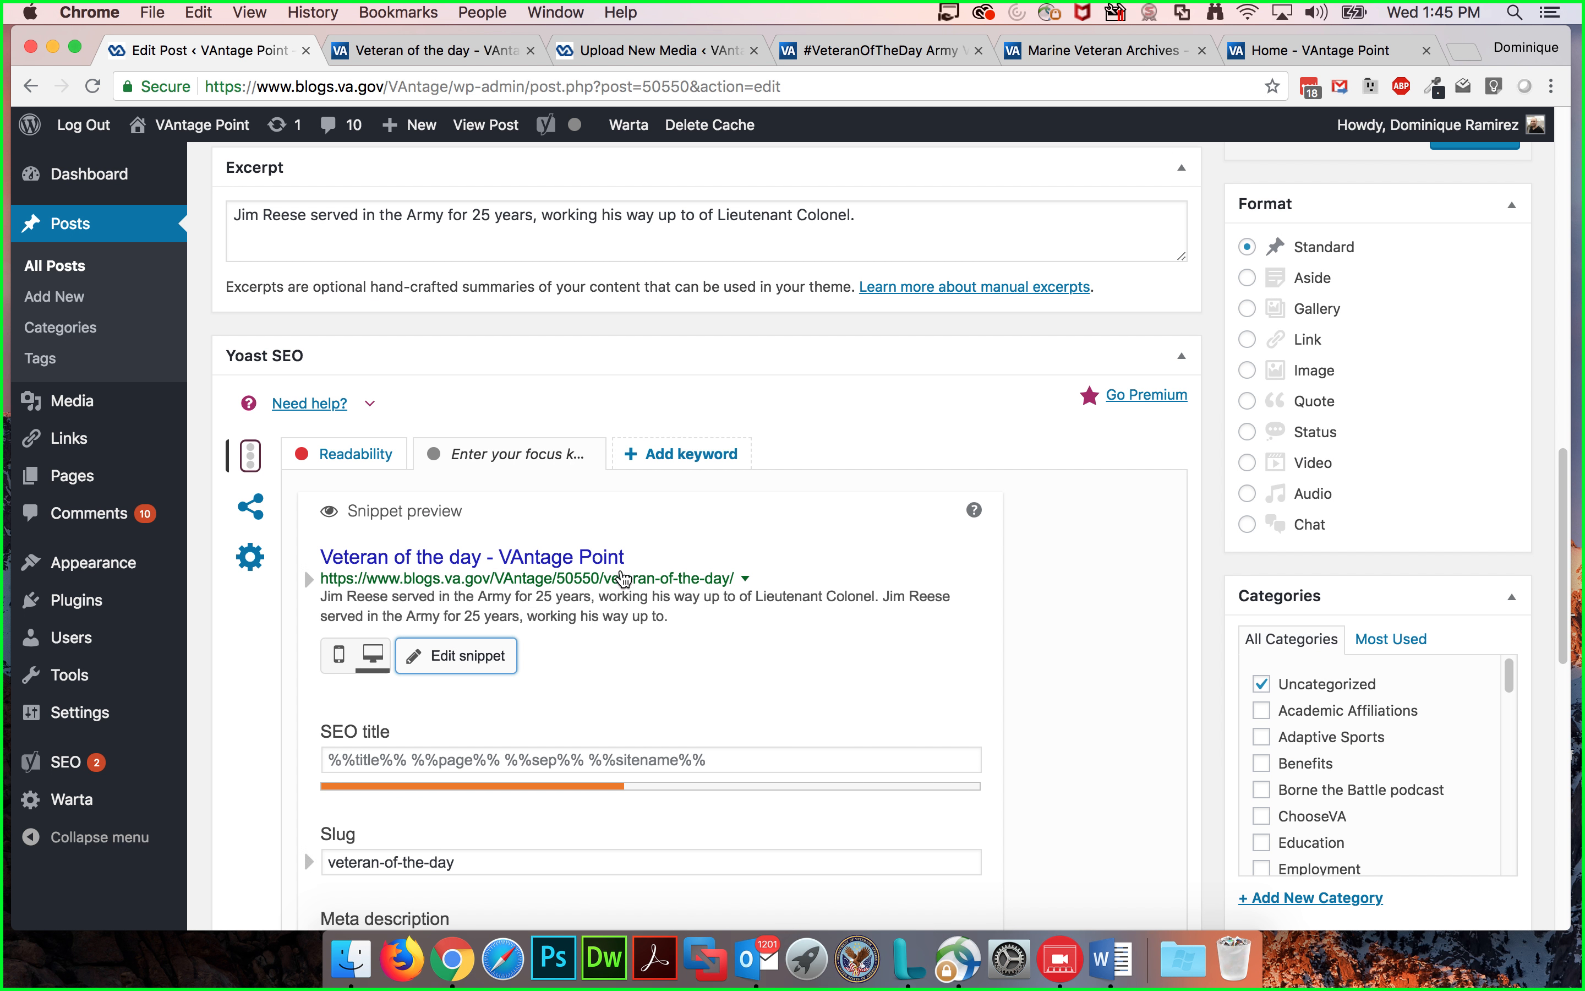
{"action": "left_click", "coordinate": [1189, 355]}
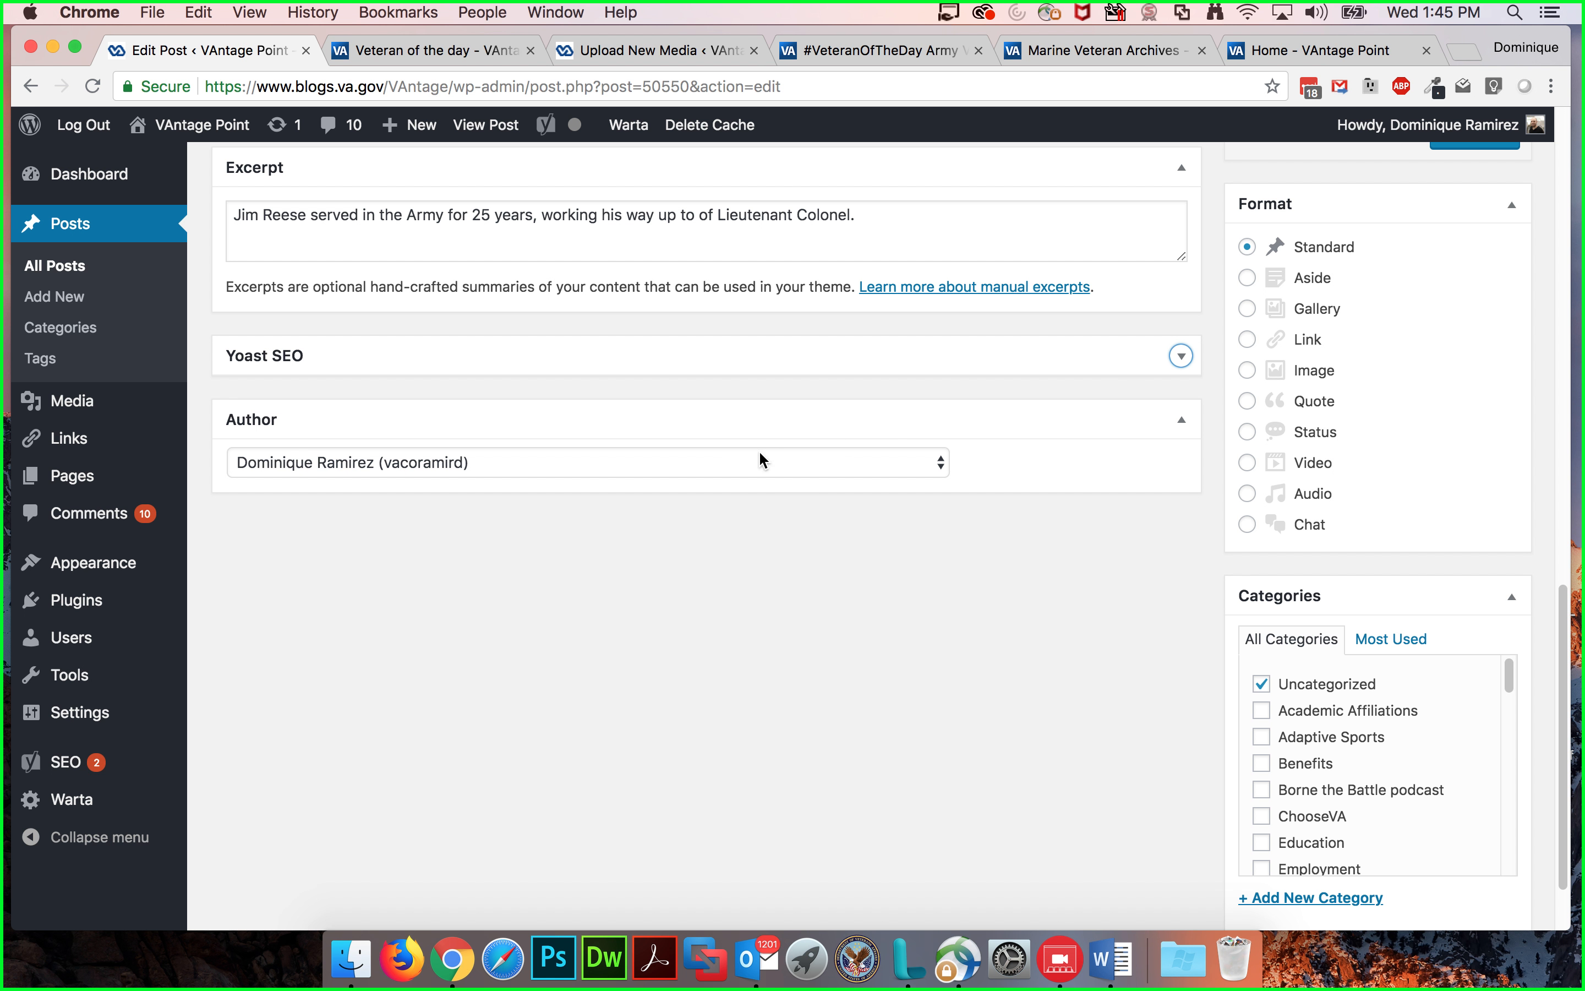
{"action": "left_click", "coordinate": [1185, 358]}
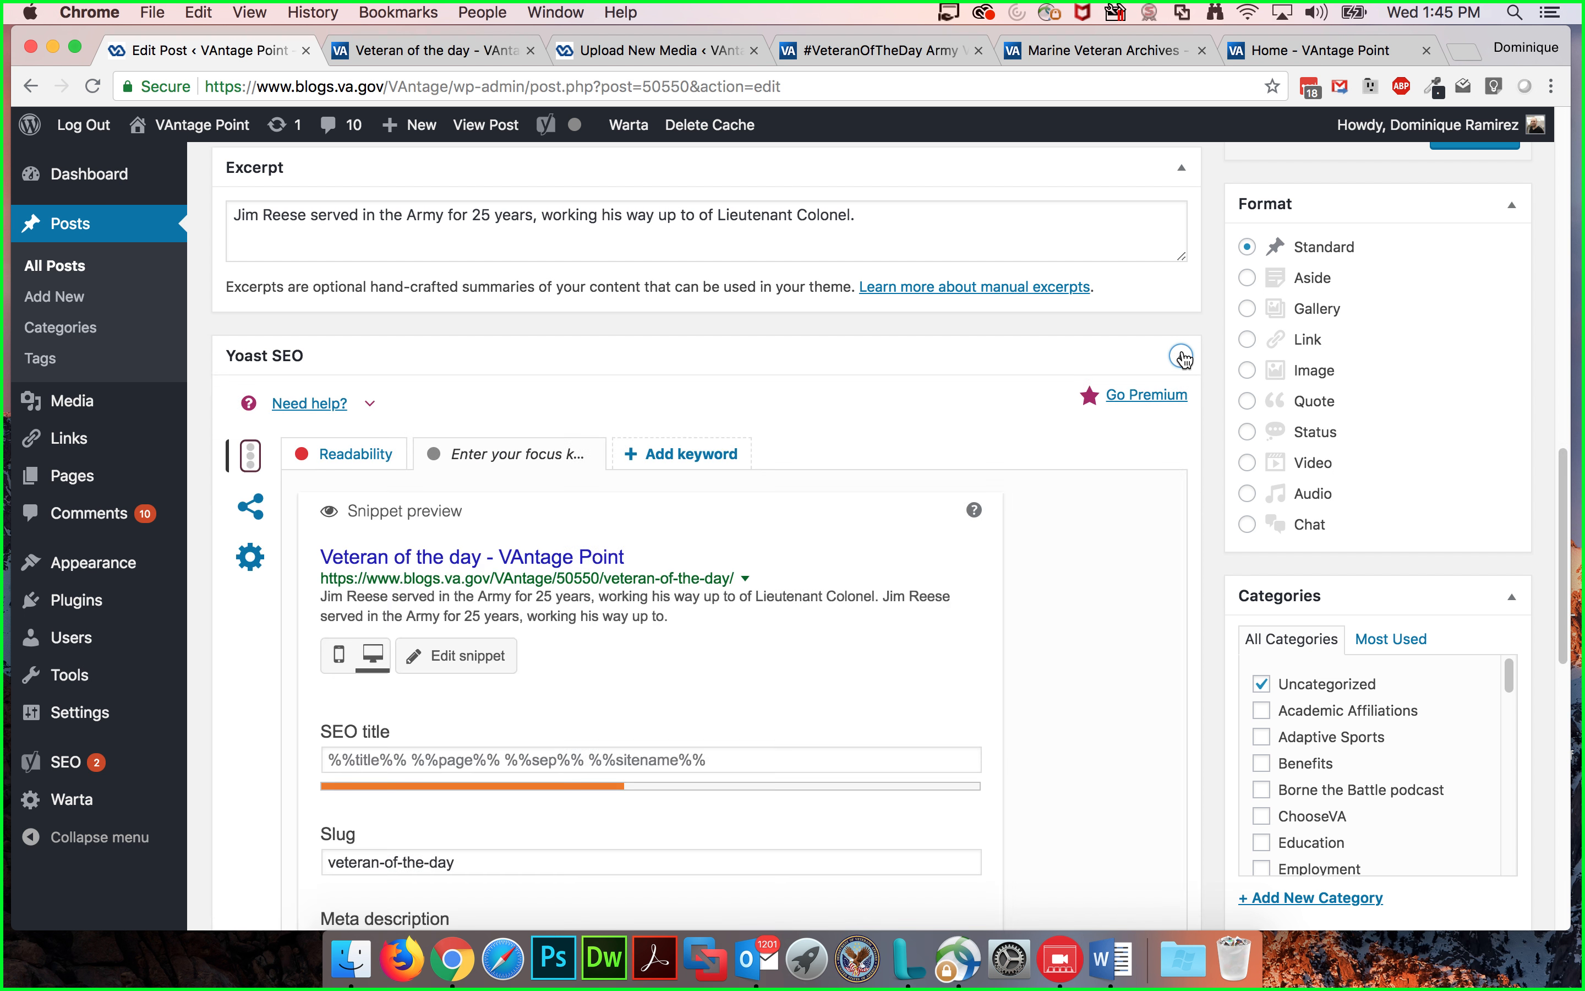
Step: Open and close the Screen Options panel once more to show the box settings
{"action": "scroll", "coordinate": [797, 372], "scroll_direction": "up", "scroll_amount": 6}
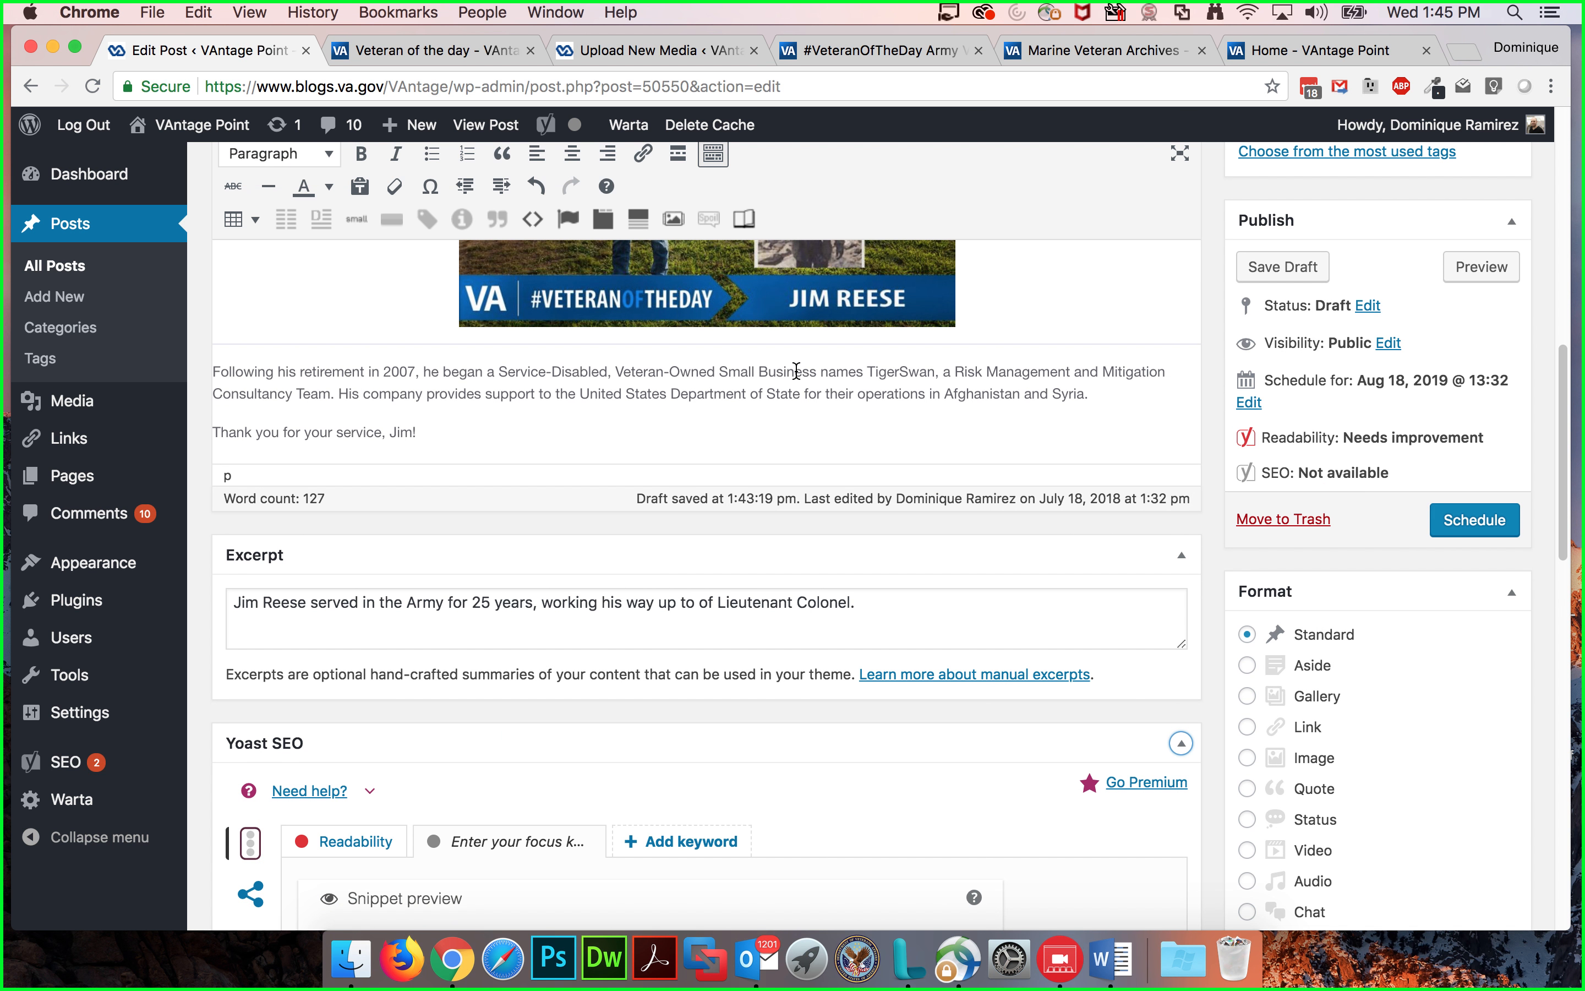
{"action": "scroll", "coordinate": [796, 371], "scroll_direction": "up", "scroll_amount": 10}
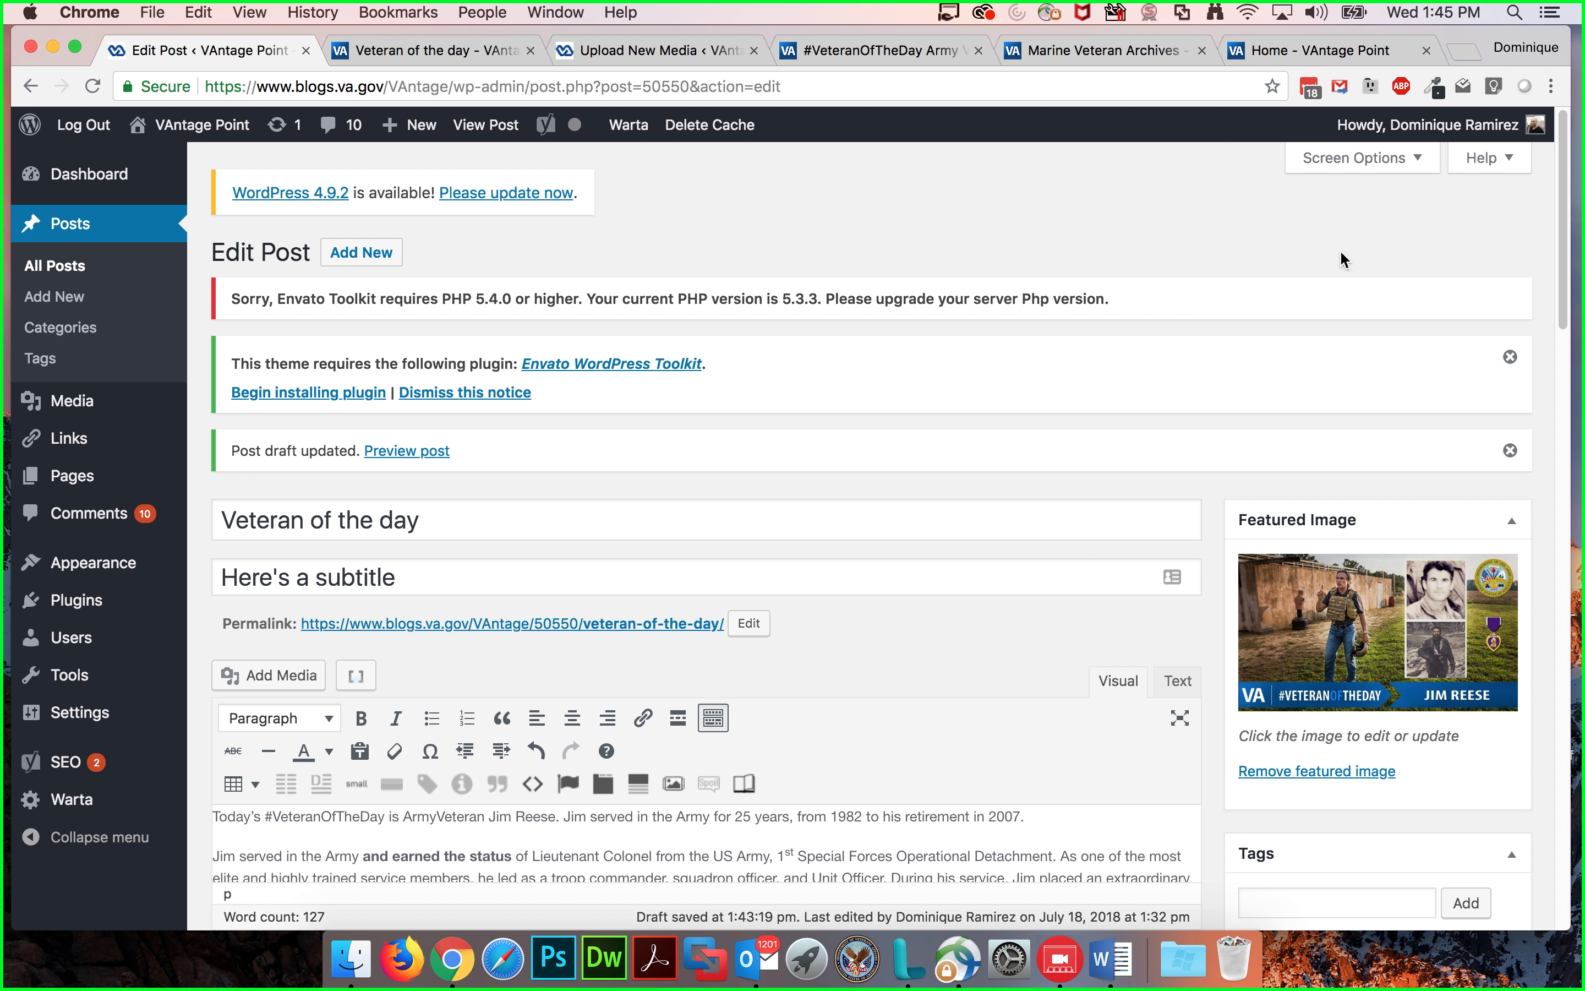
{"action": "left_click", "coordinate": [1386, 167]}
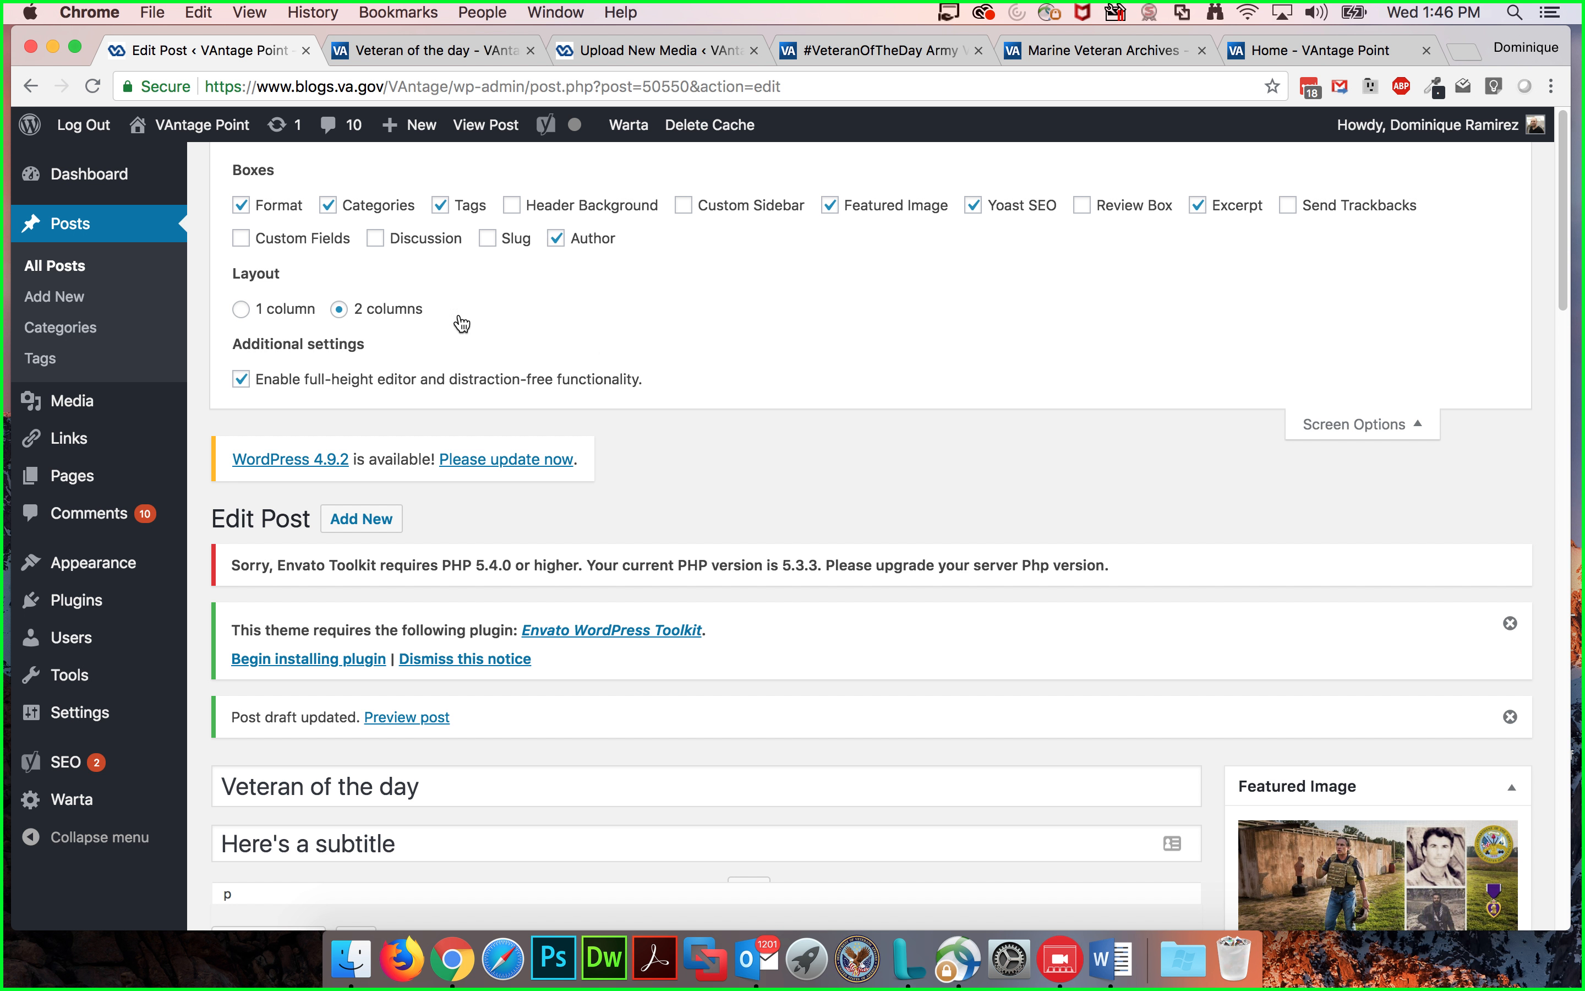
{"action": "left_click", "coordinate": [1408, 424]}
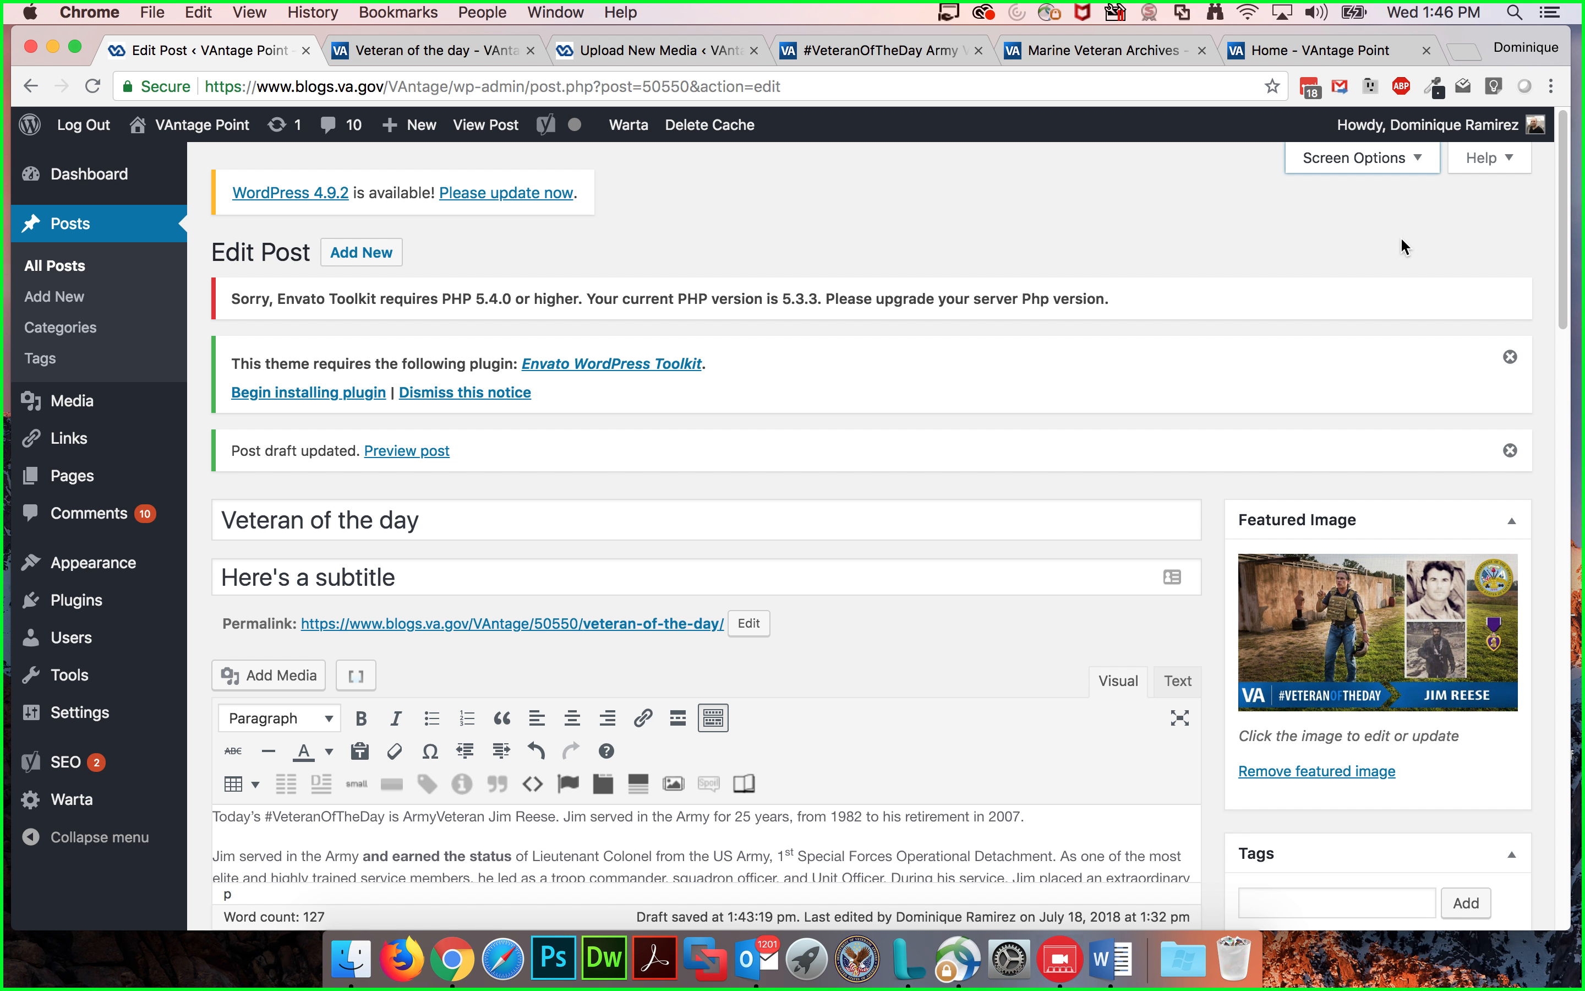